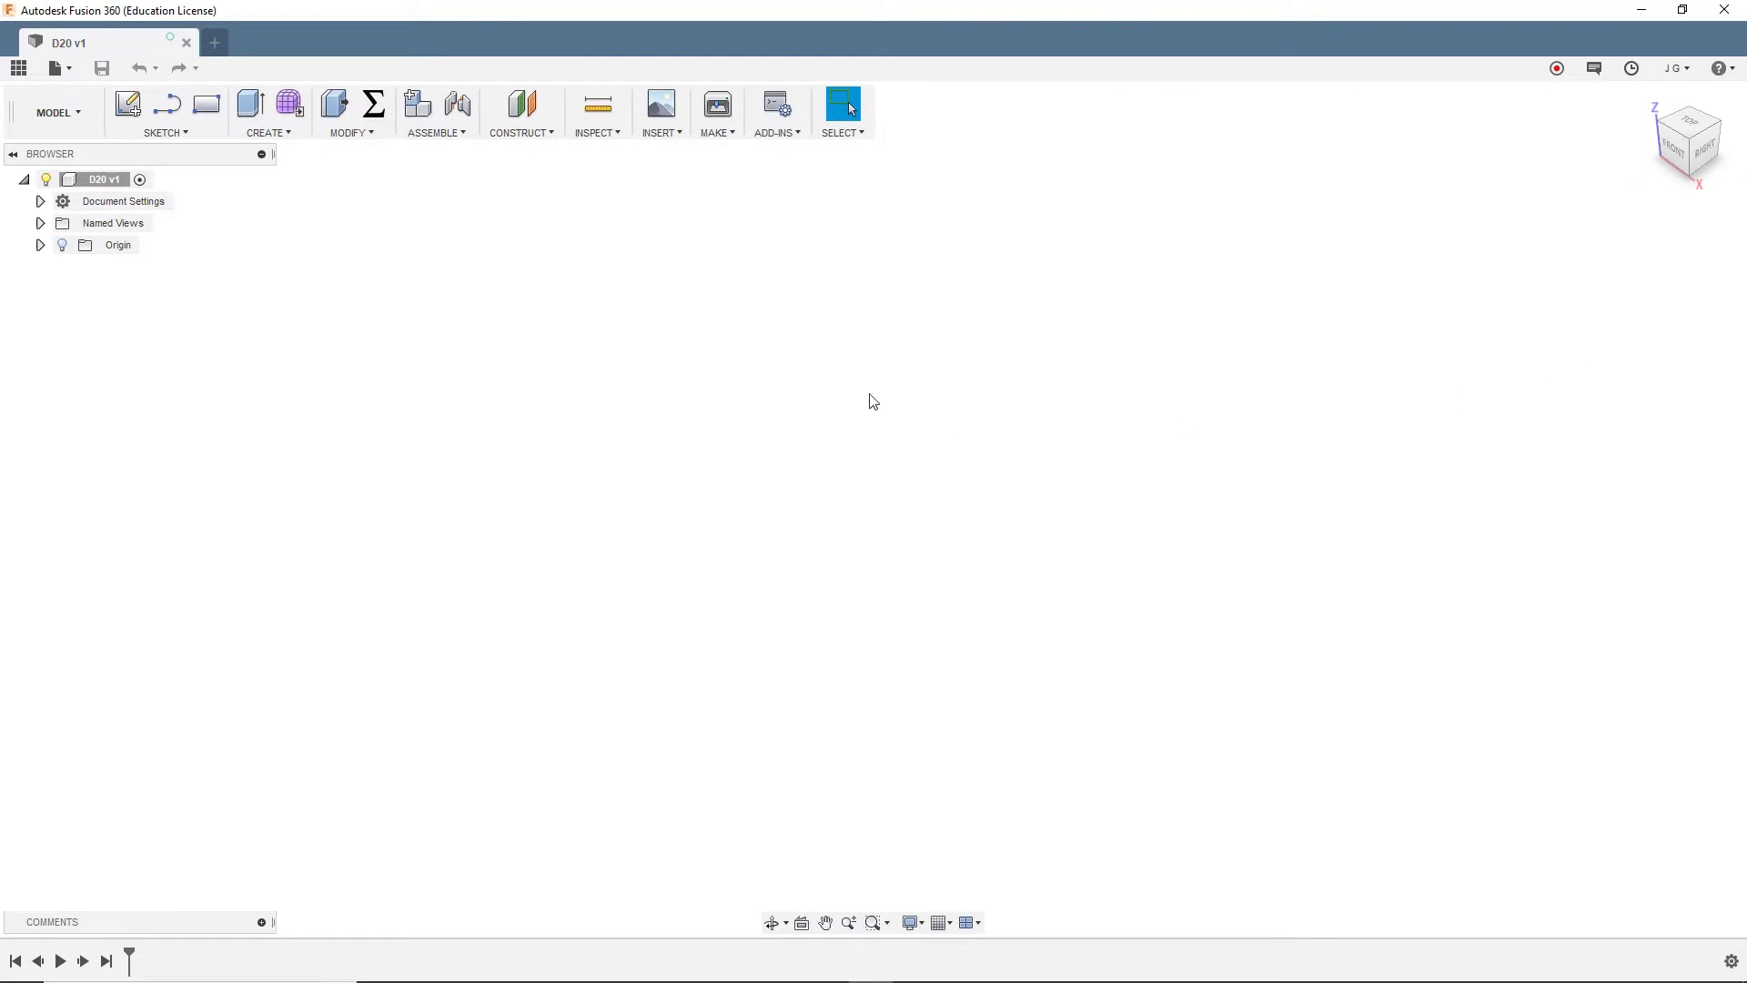
Start a new sketch on the front (XZ) origin plane, leaving the polygon command without drawing anything
click(195, 133)
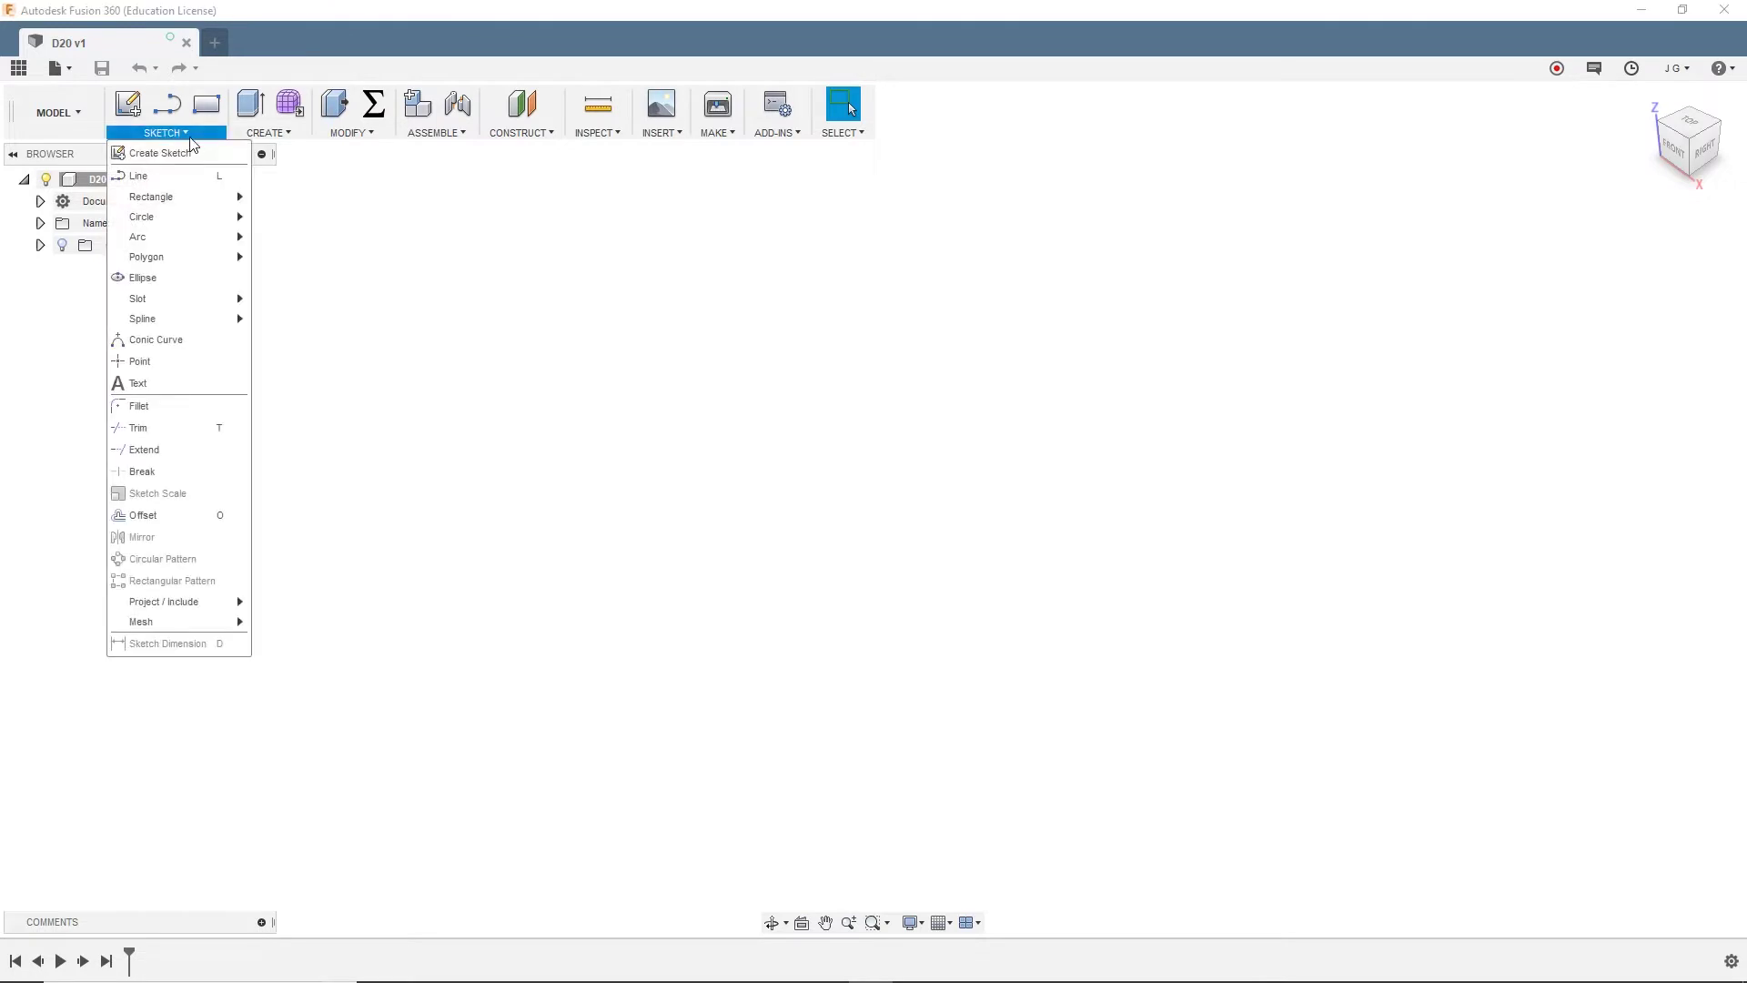
mouse_move(188, 256)
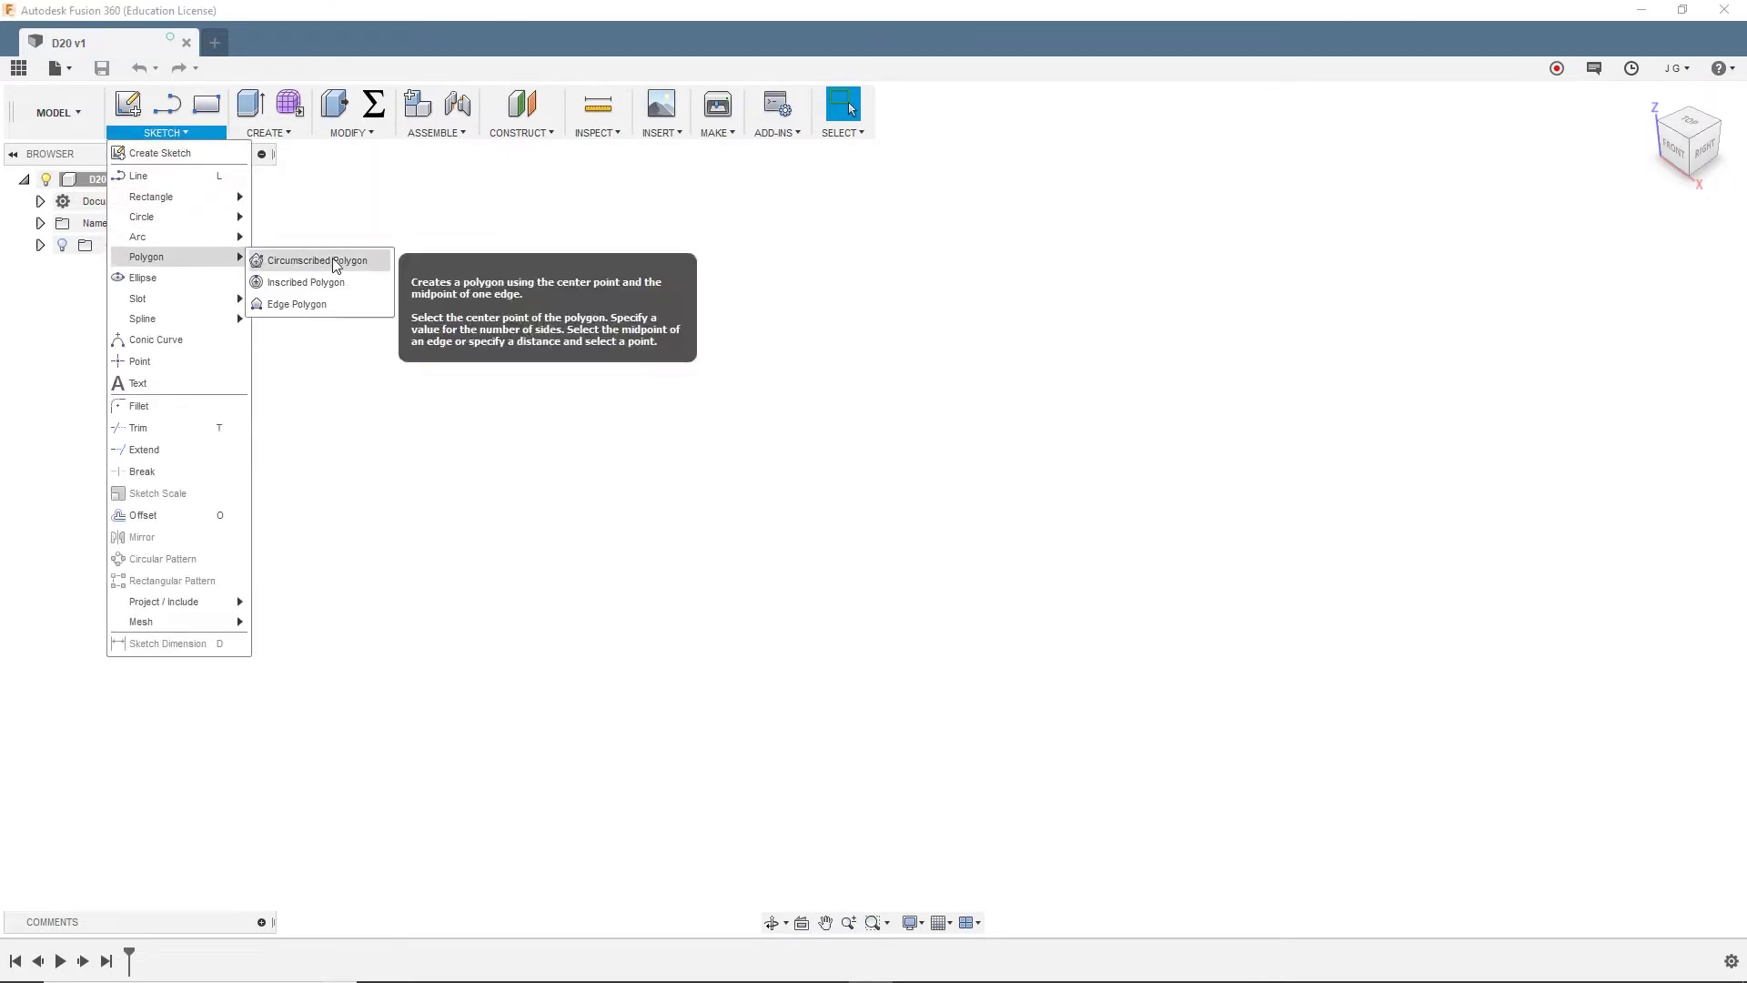
click(333, 309)
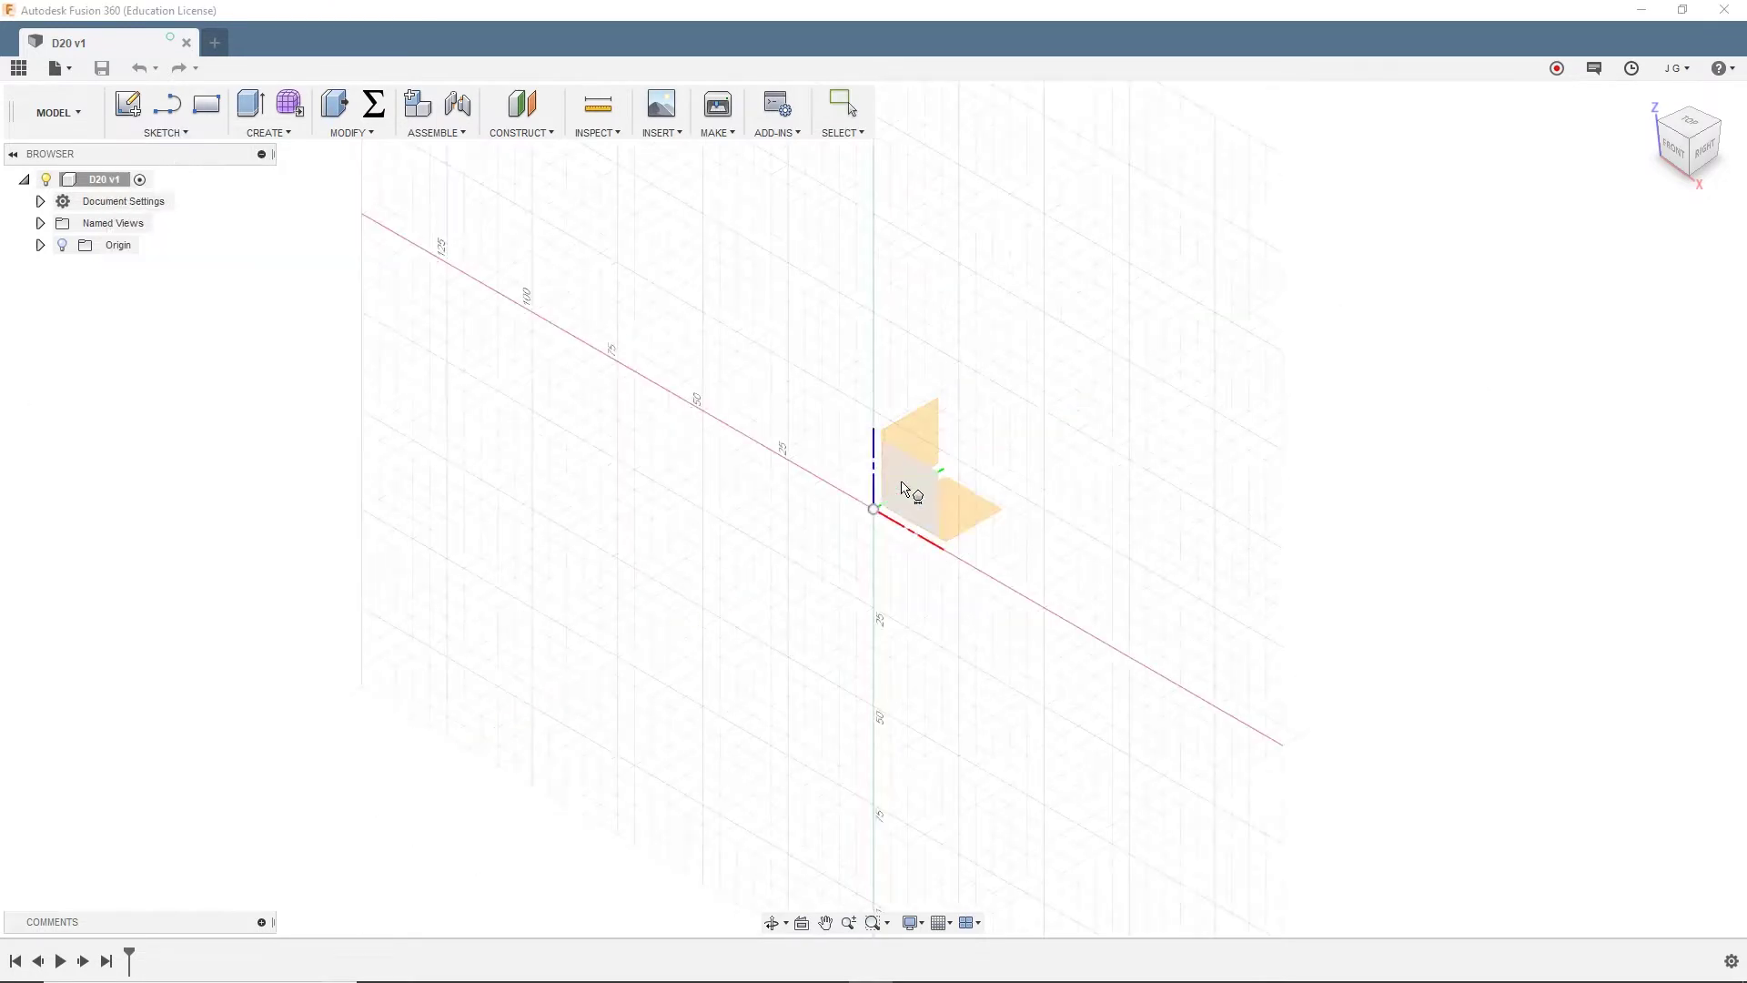
click(917, 488)
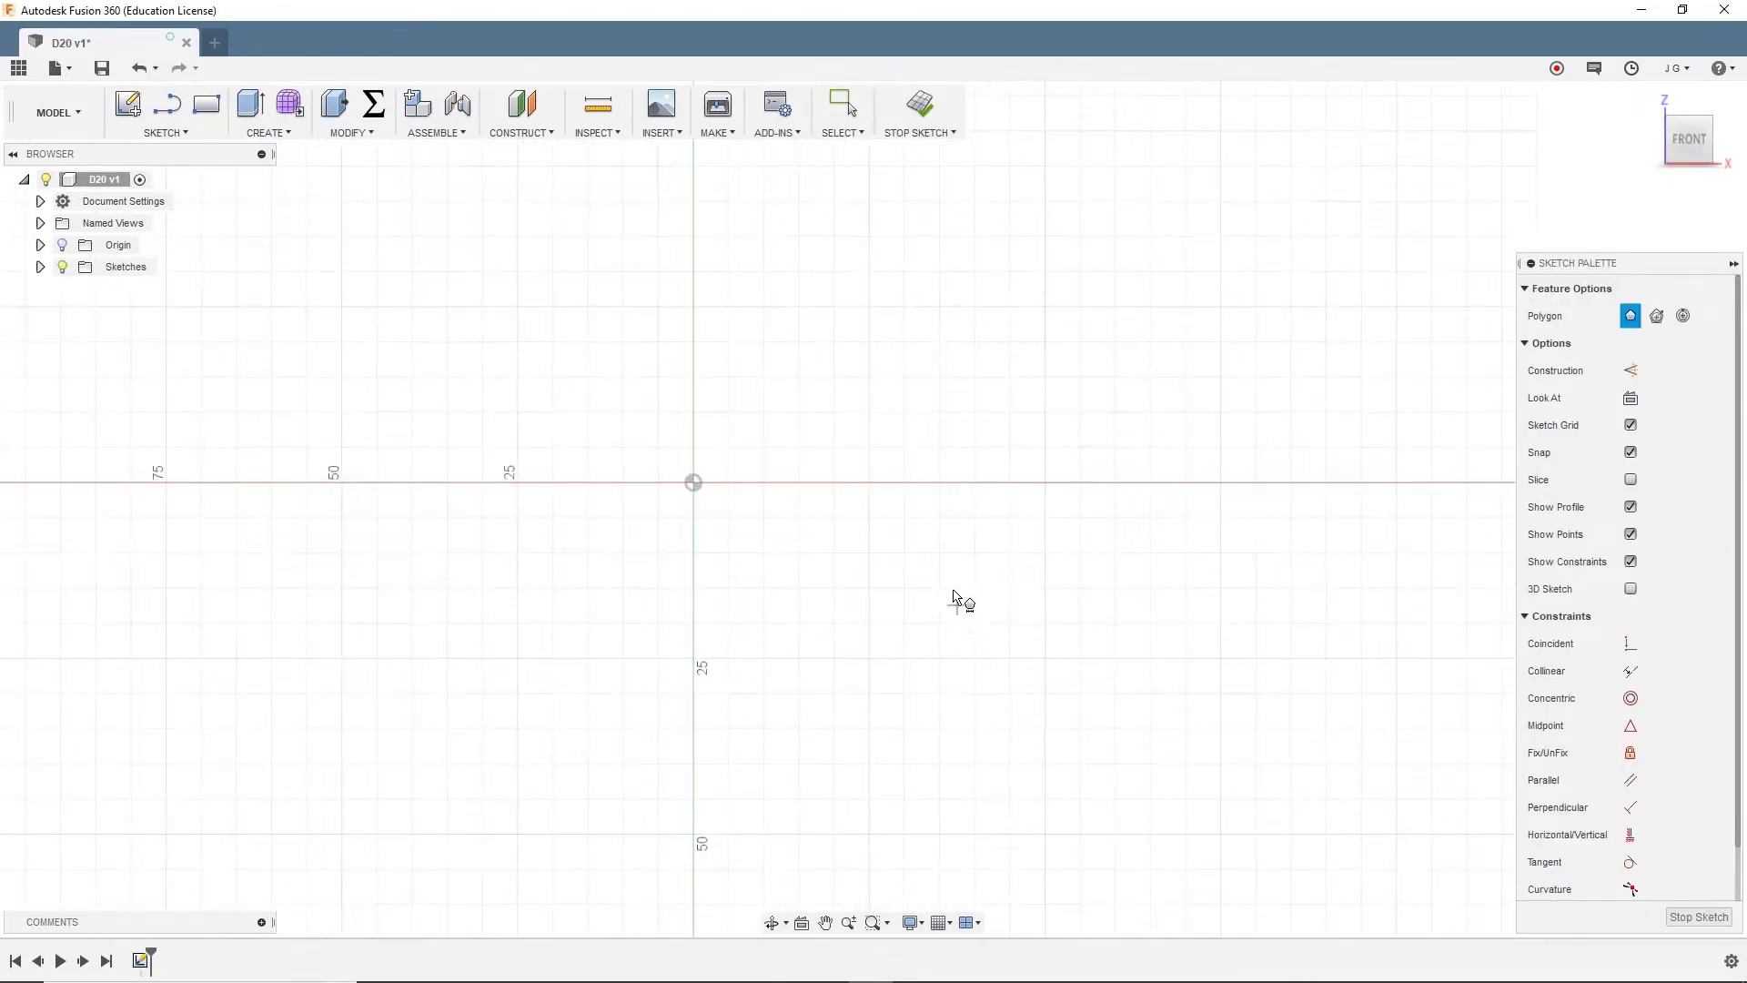
key(Escape)
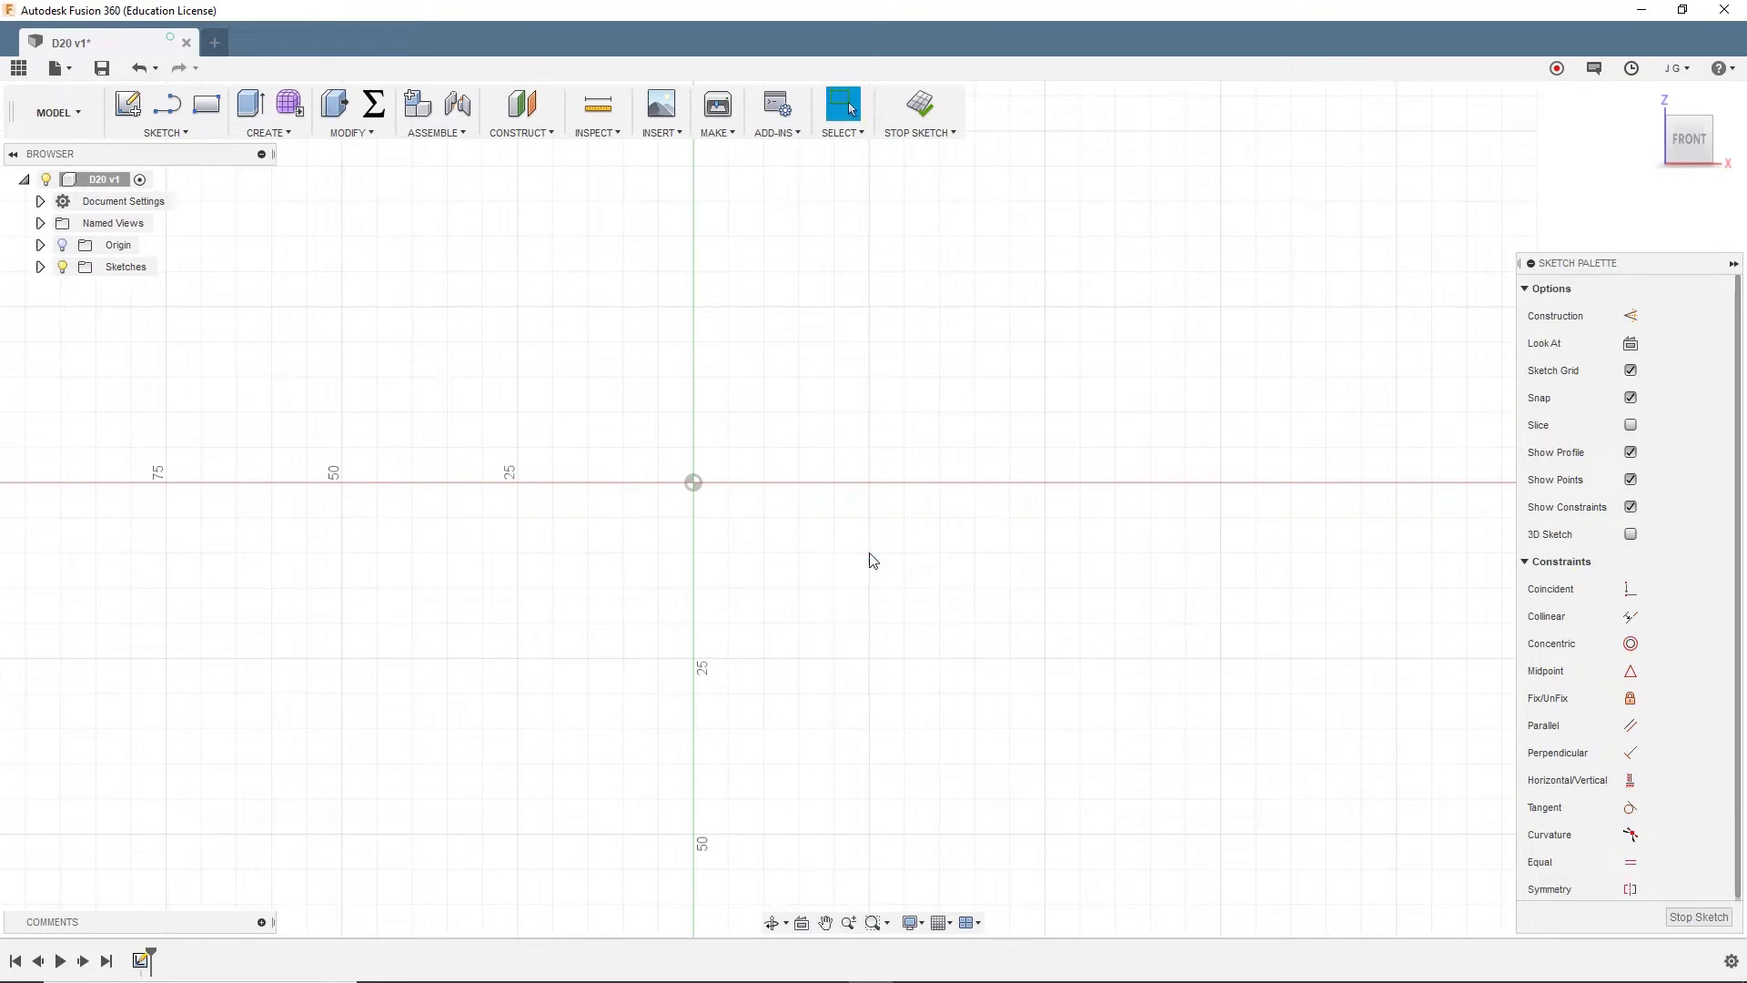
Add a user parameter named SideLen in millimetres with the expression 10
click(374, 107)
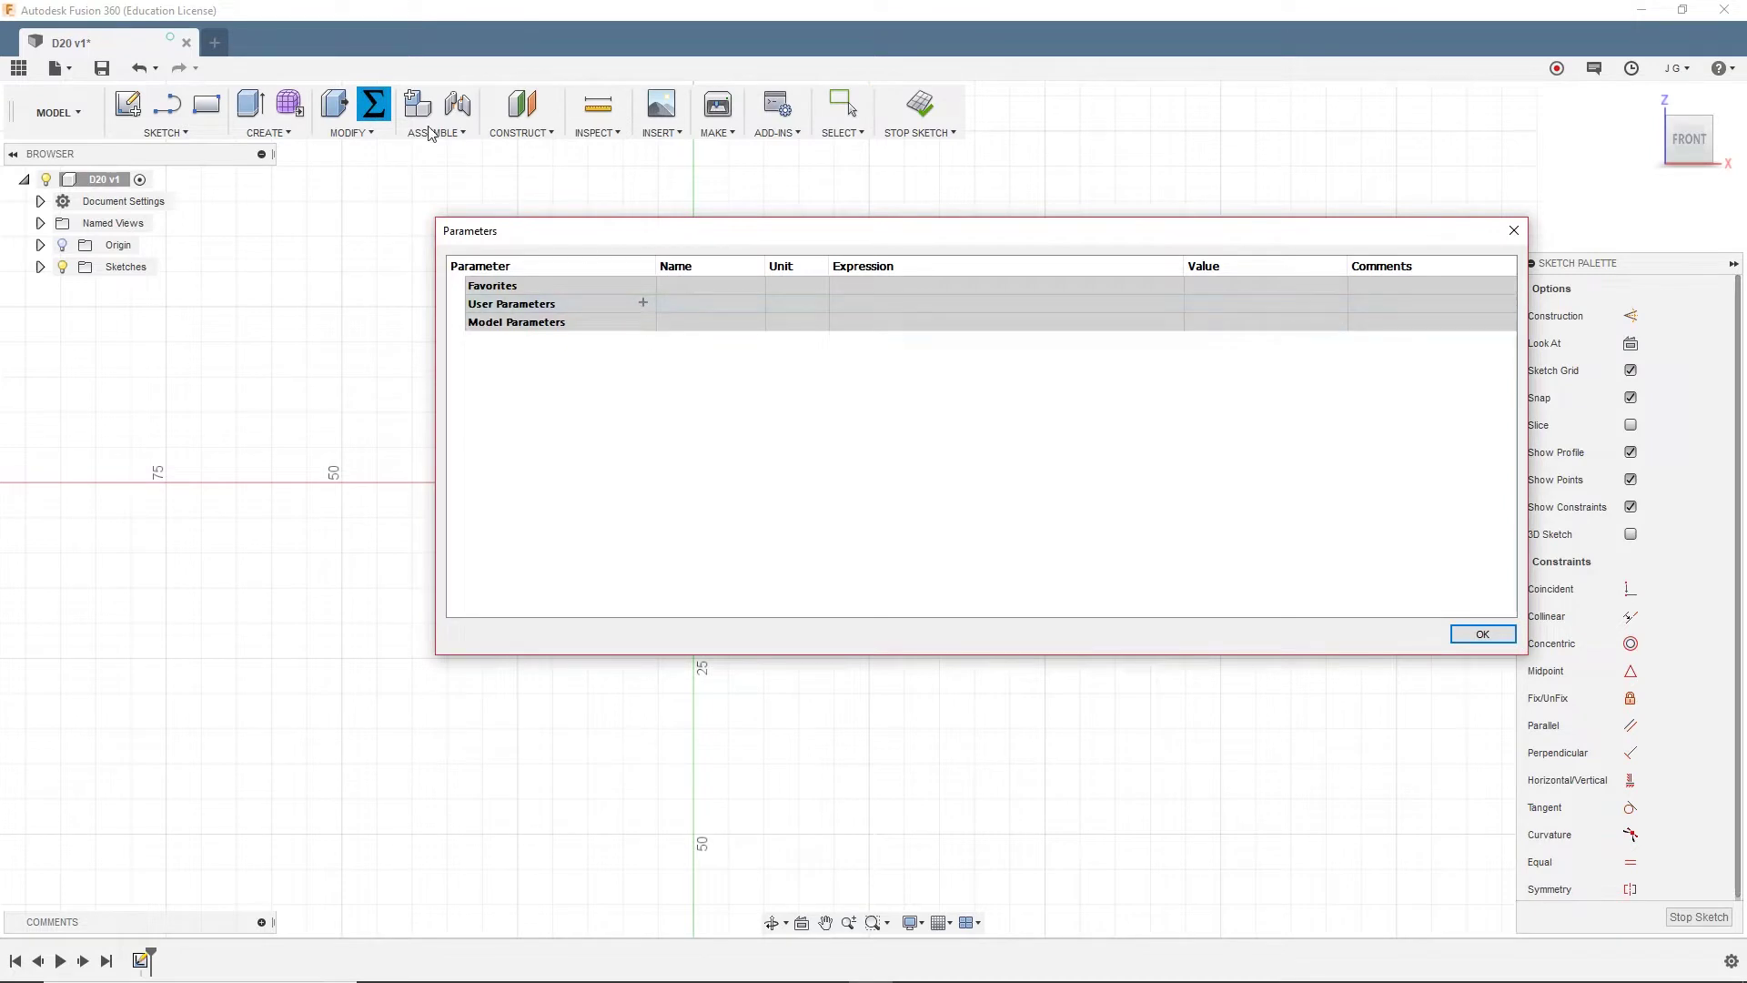
click(350, 132)
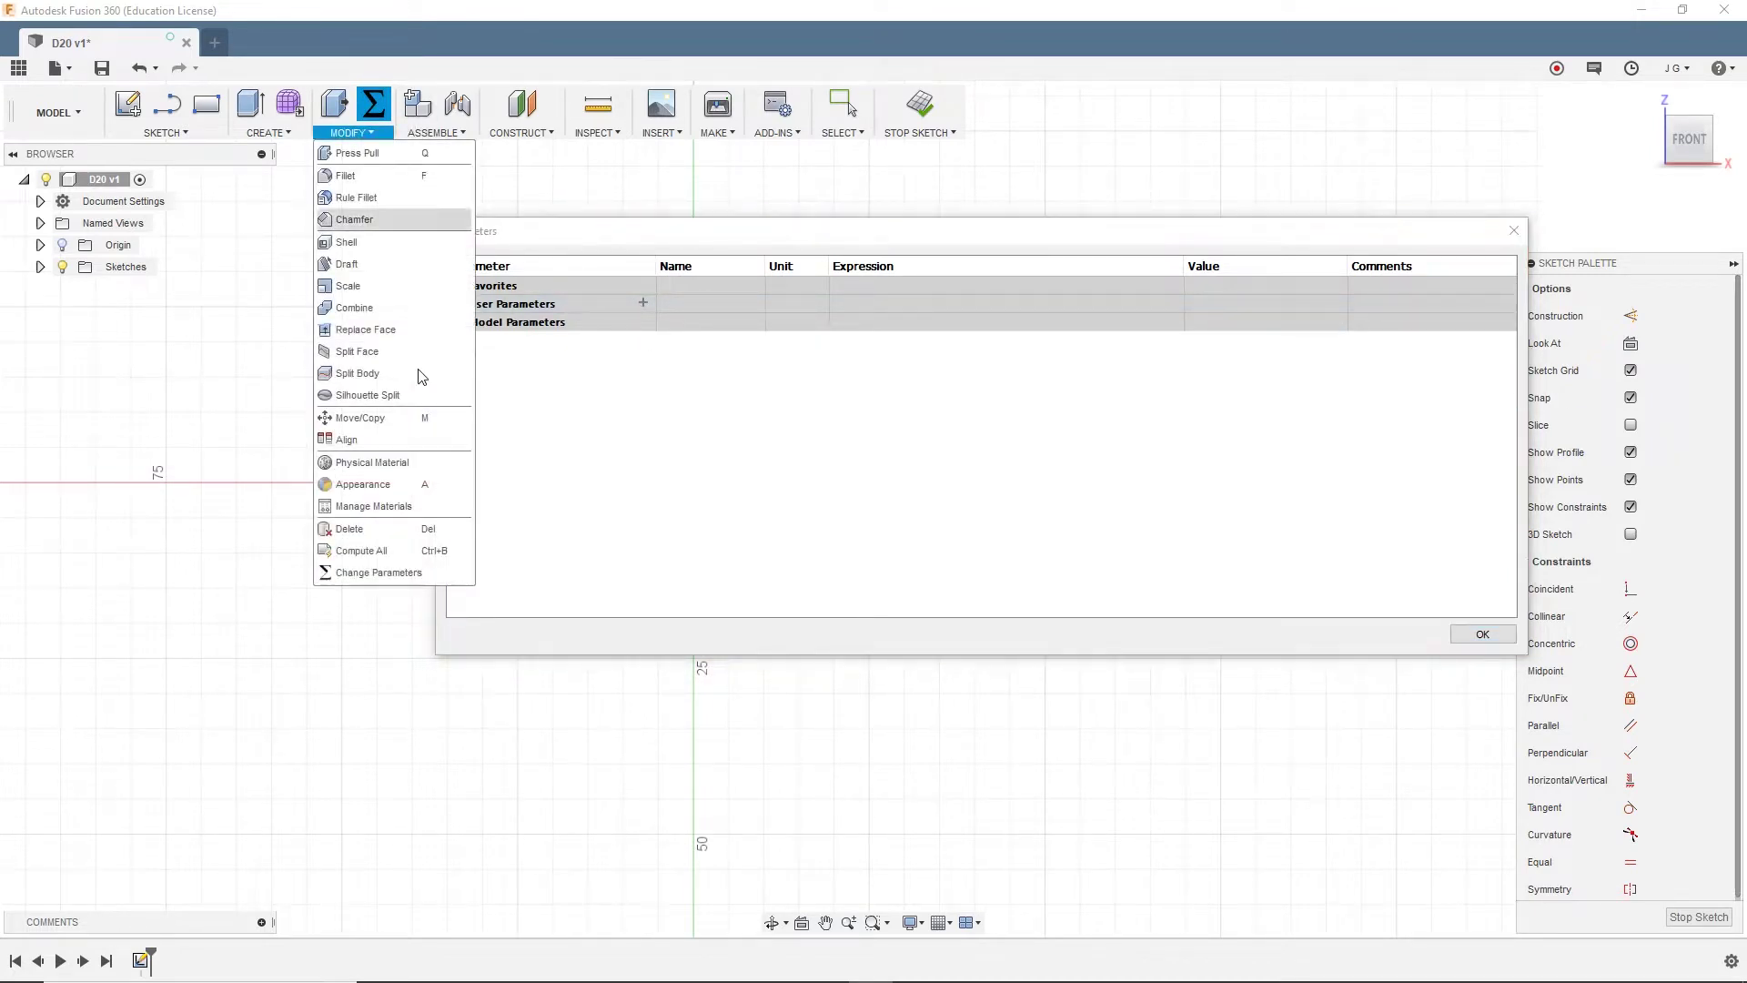
click(461, 575)
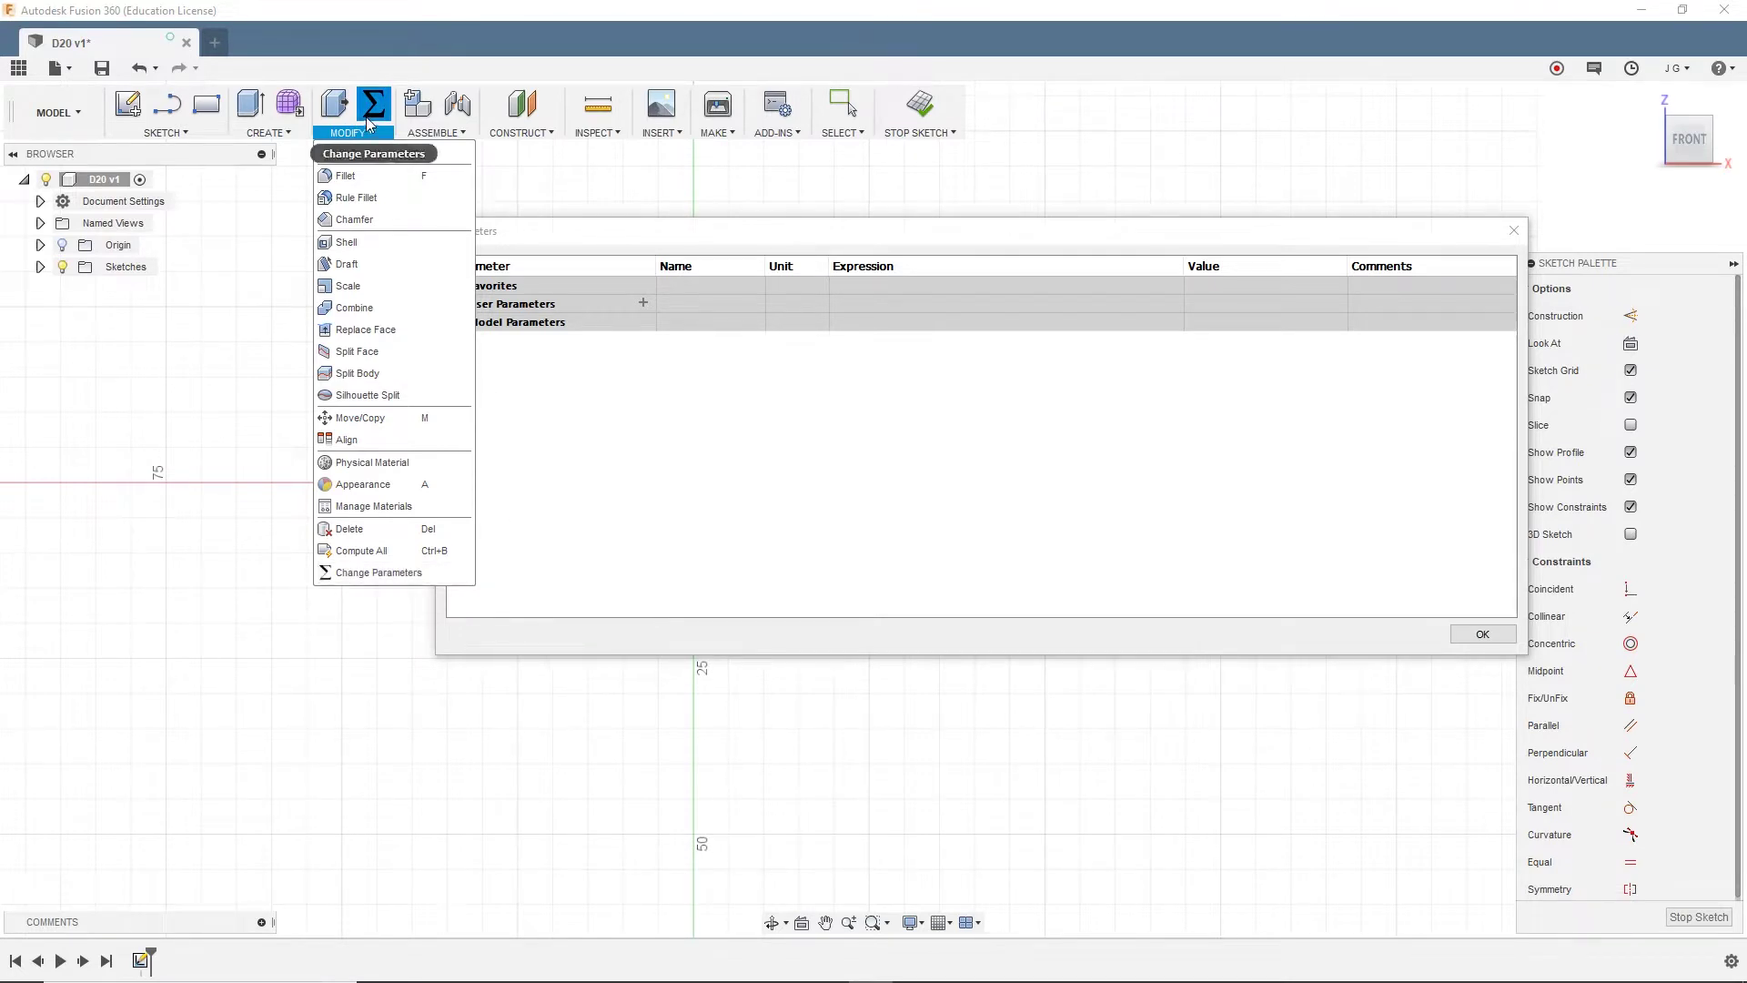
click(643, 302)
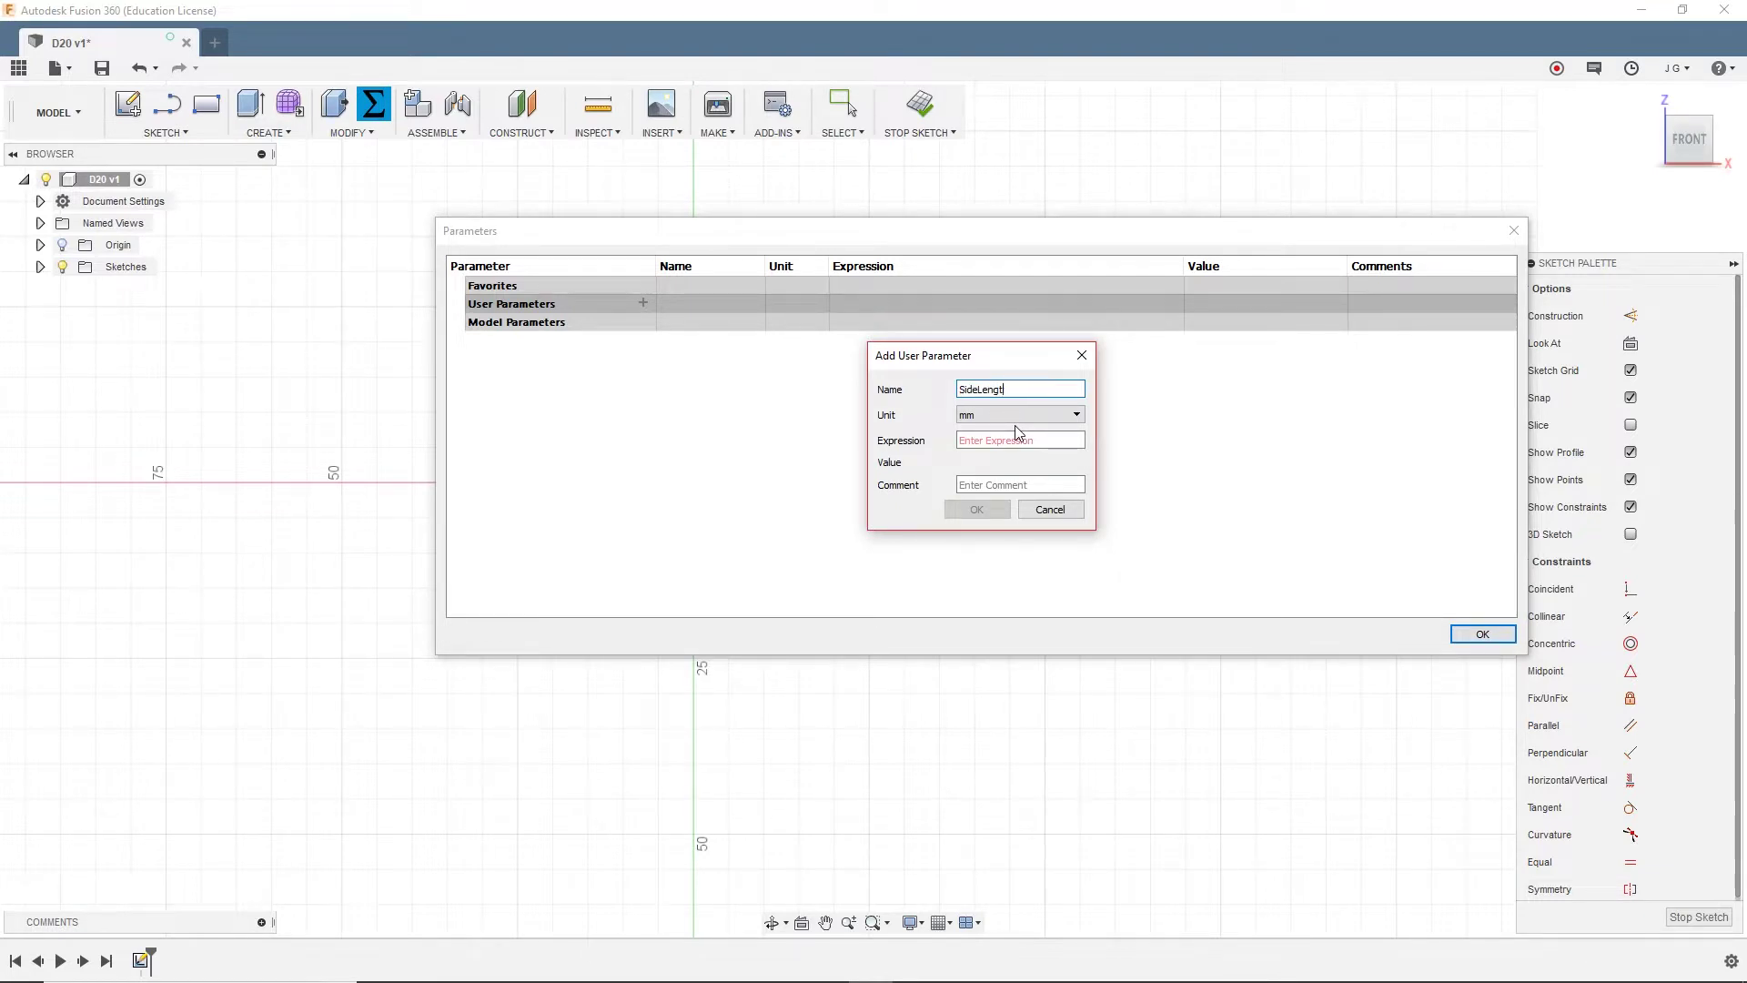
click(1060, 439)
text(10)
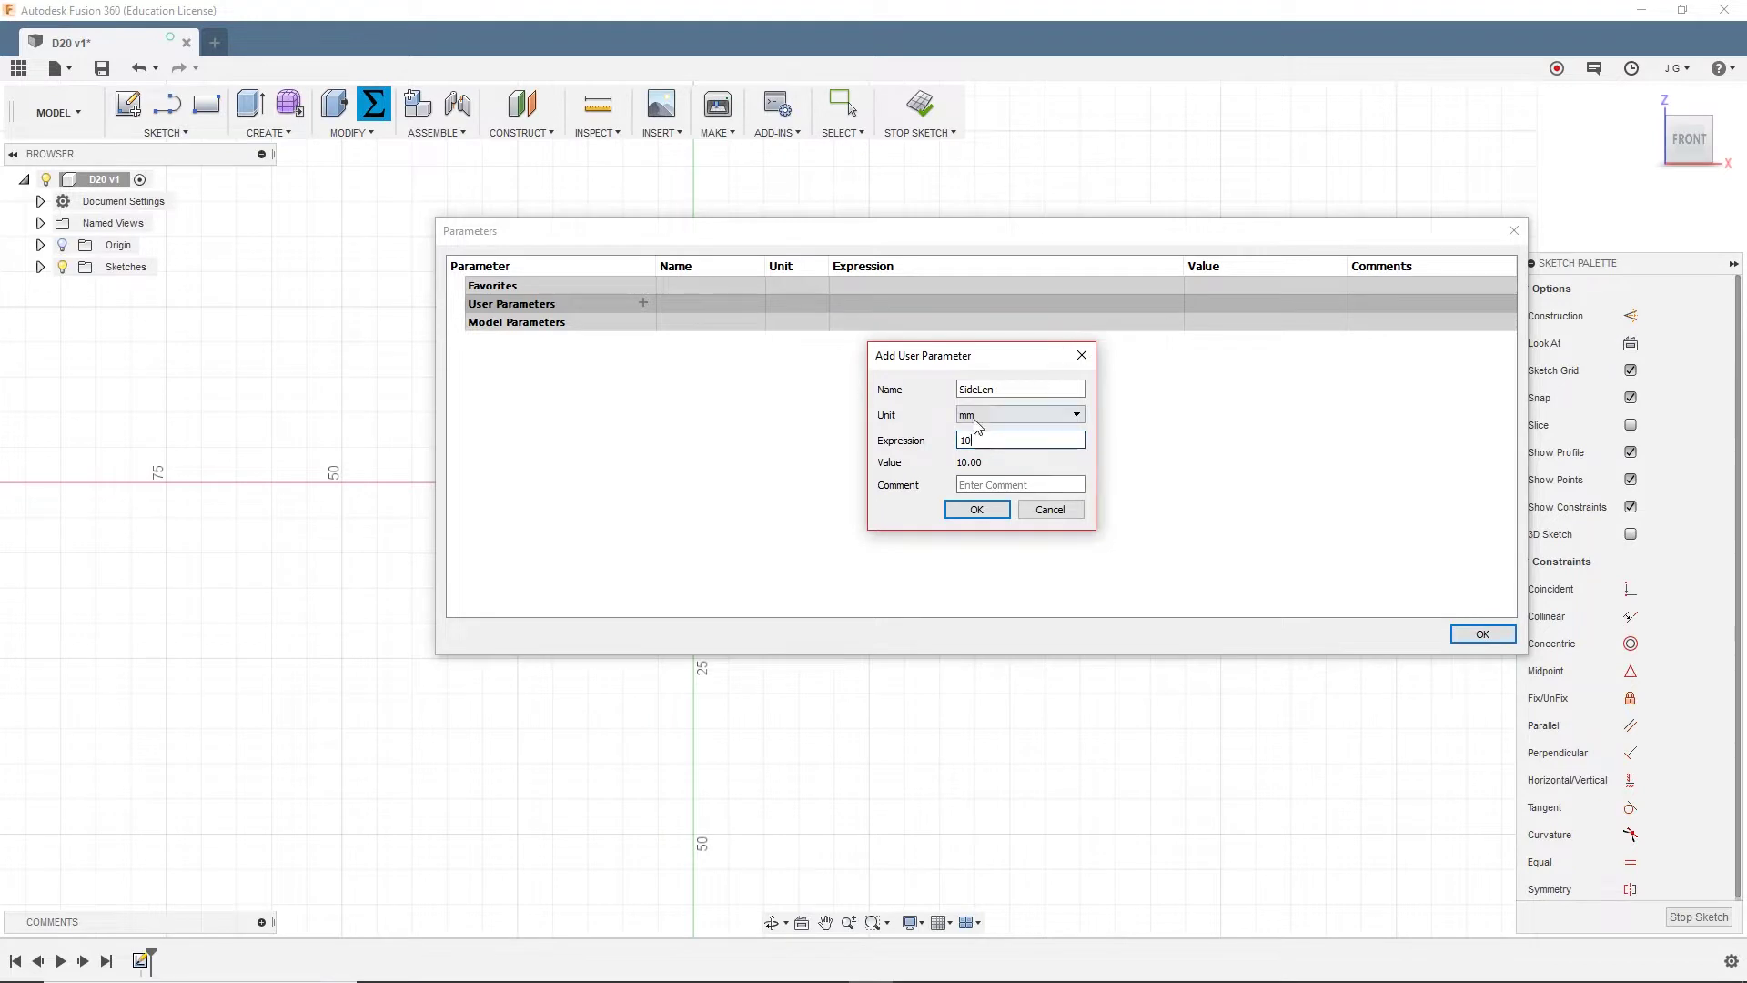
click(976, 510)
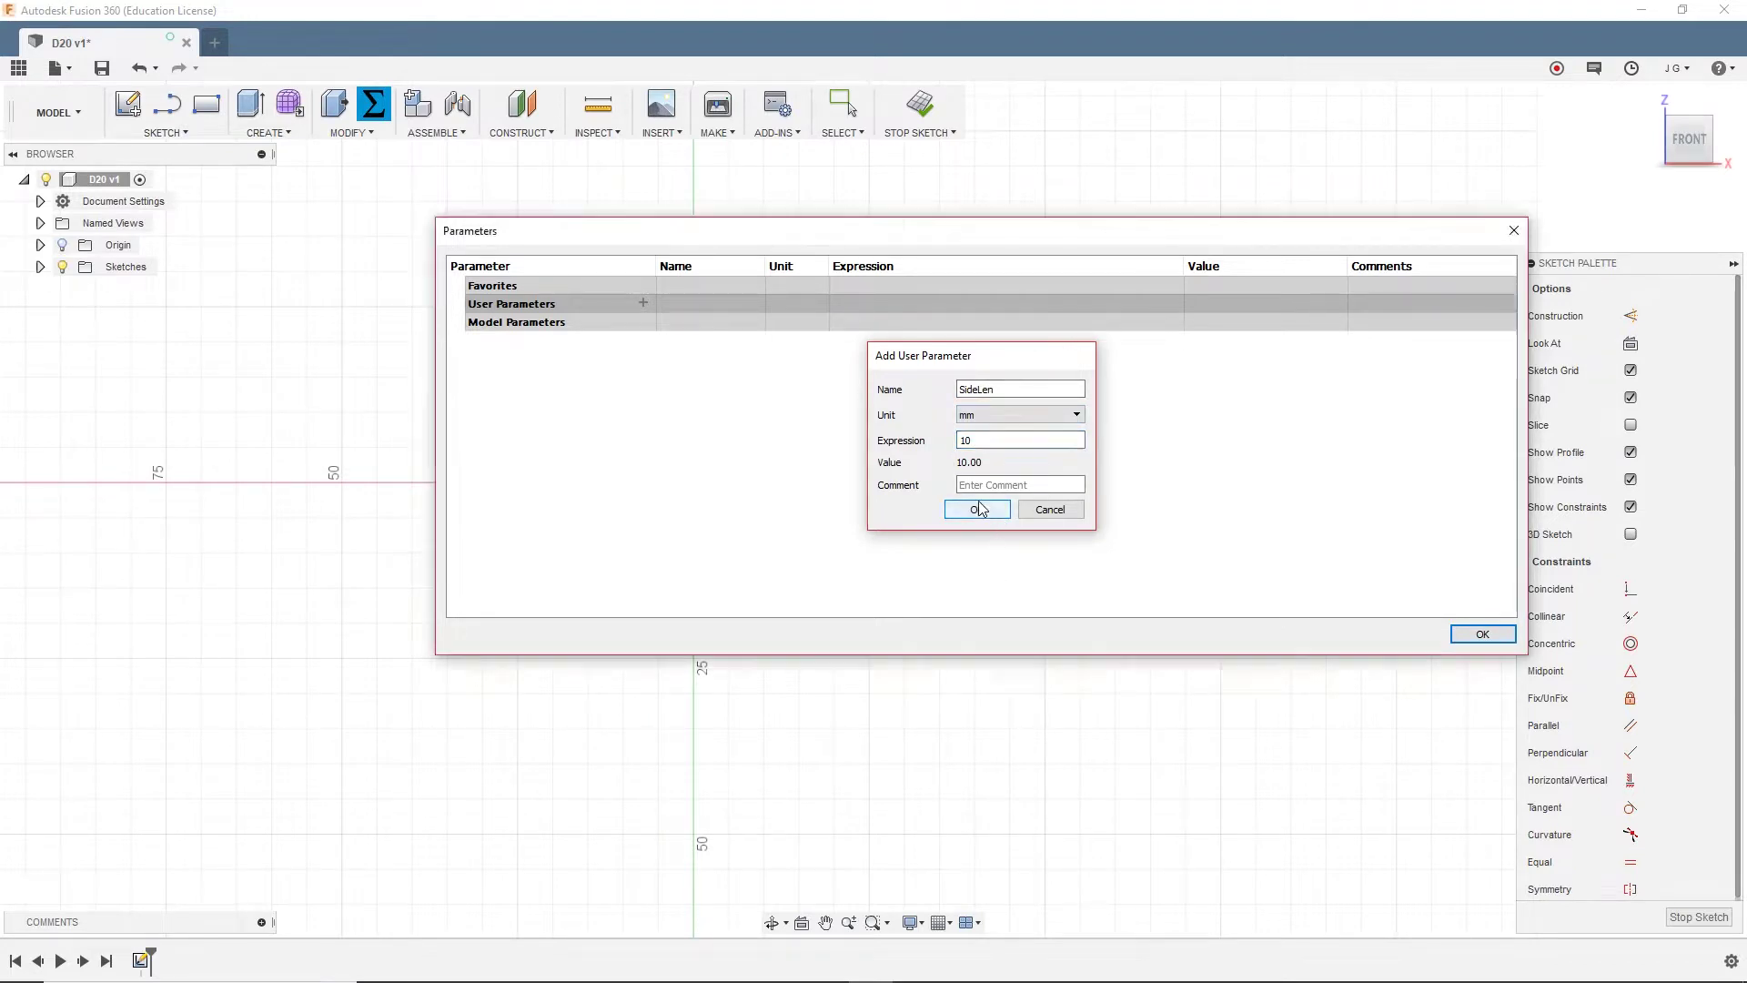
click(1481, 635)
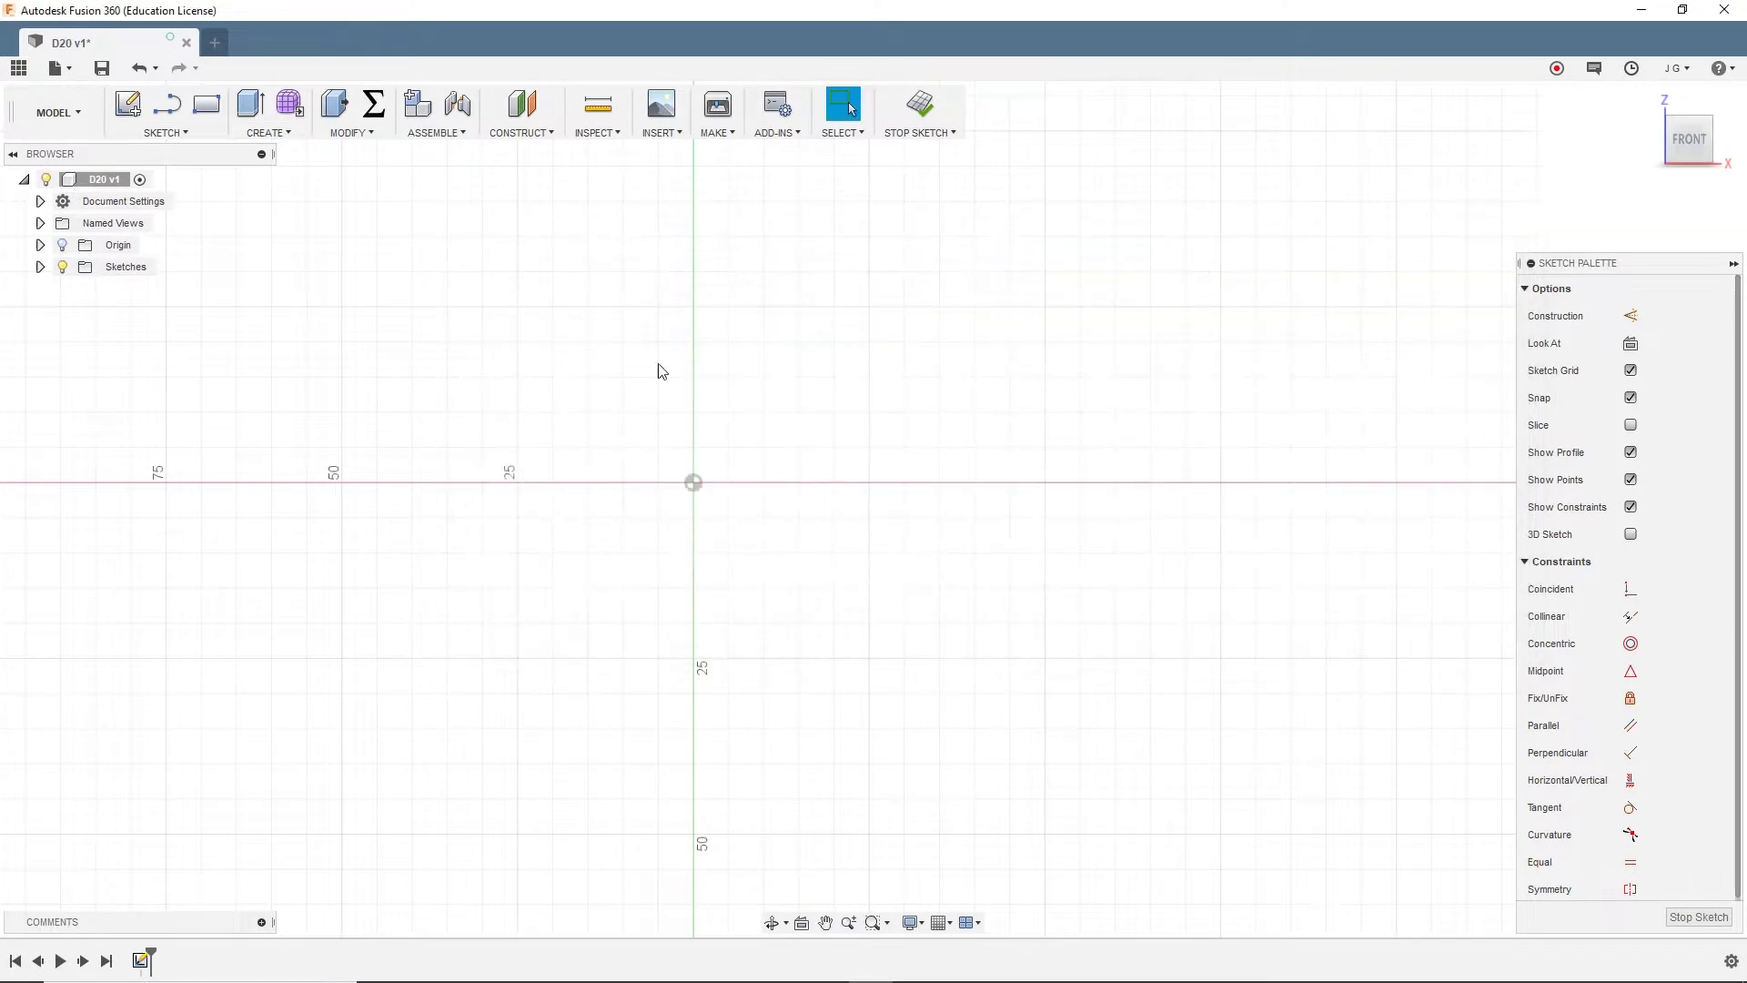
Draw a five-sided edge polygon above and to the right of the origin, with a vertical edge of length SideLen
click(127, 133)
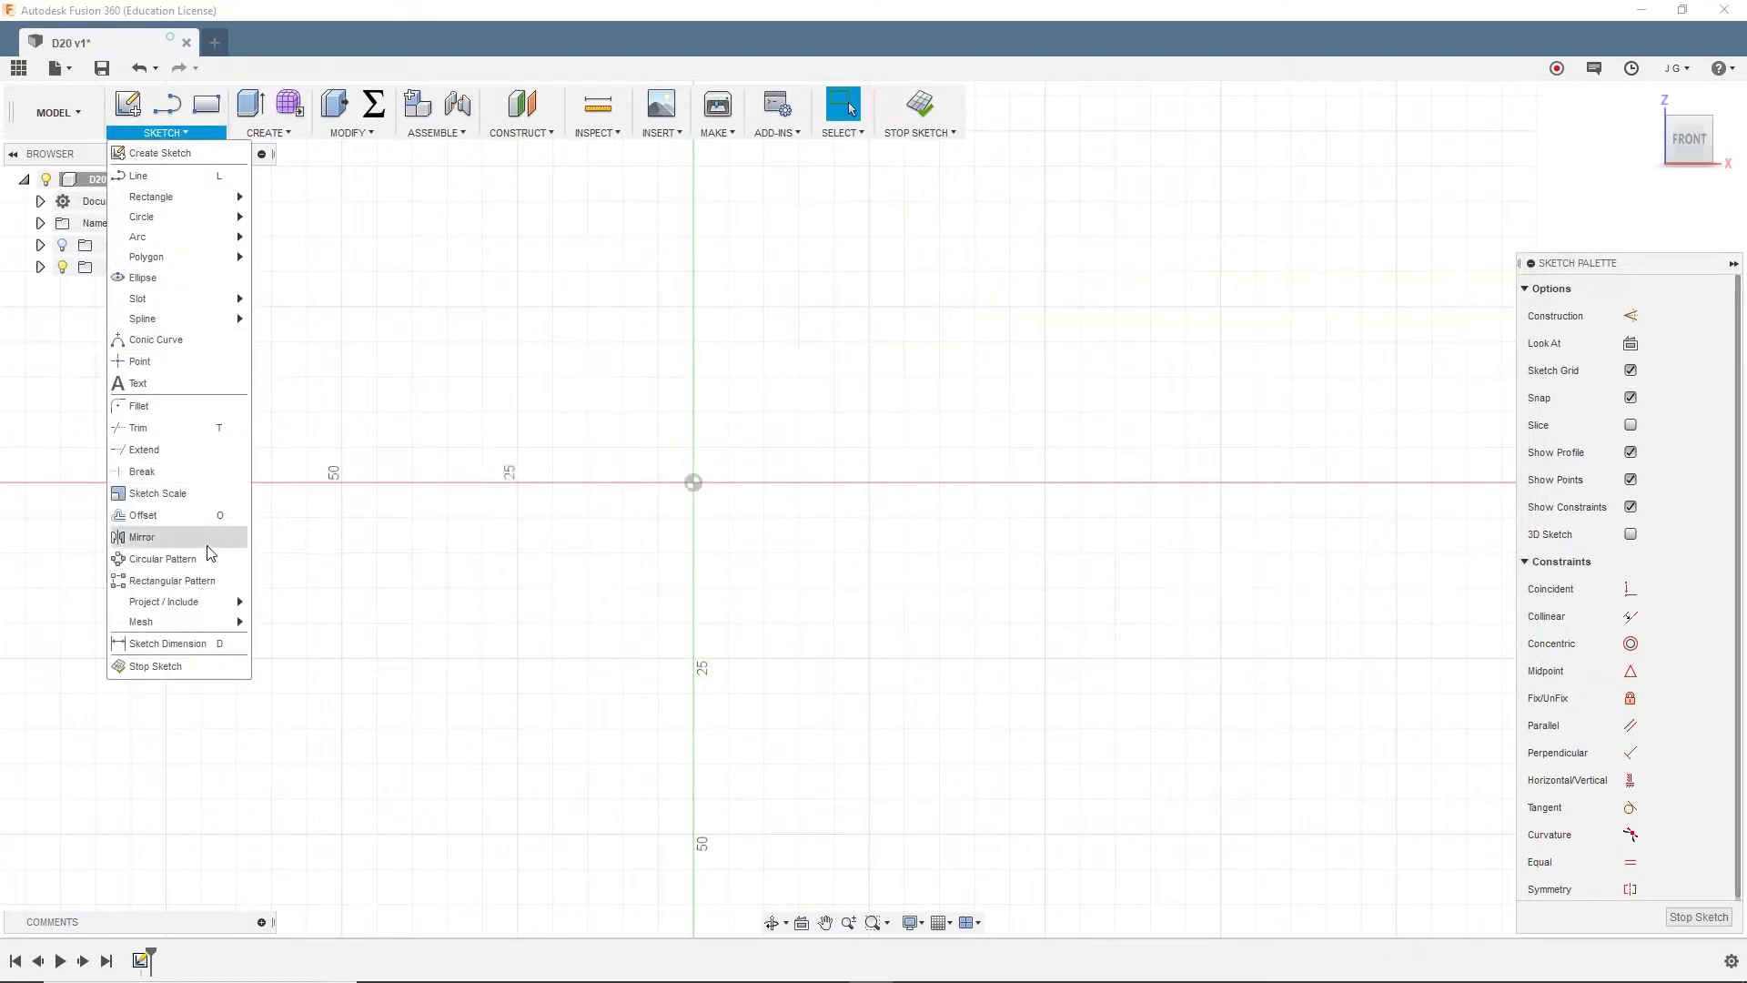
mouse_move(222, 258)
click(278, 283)
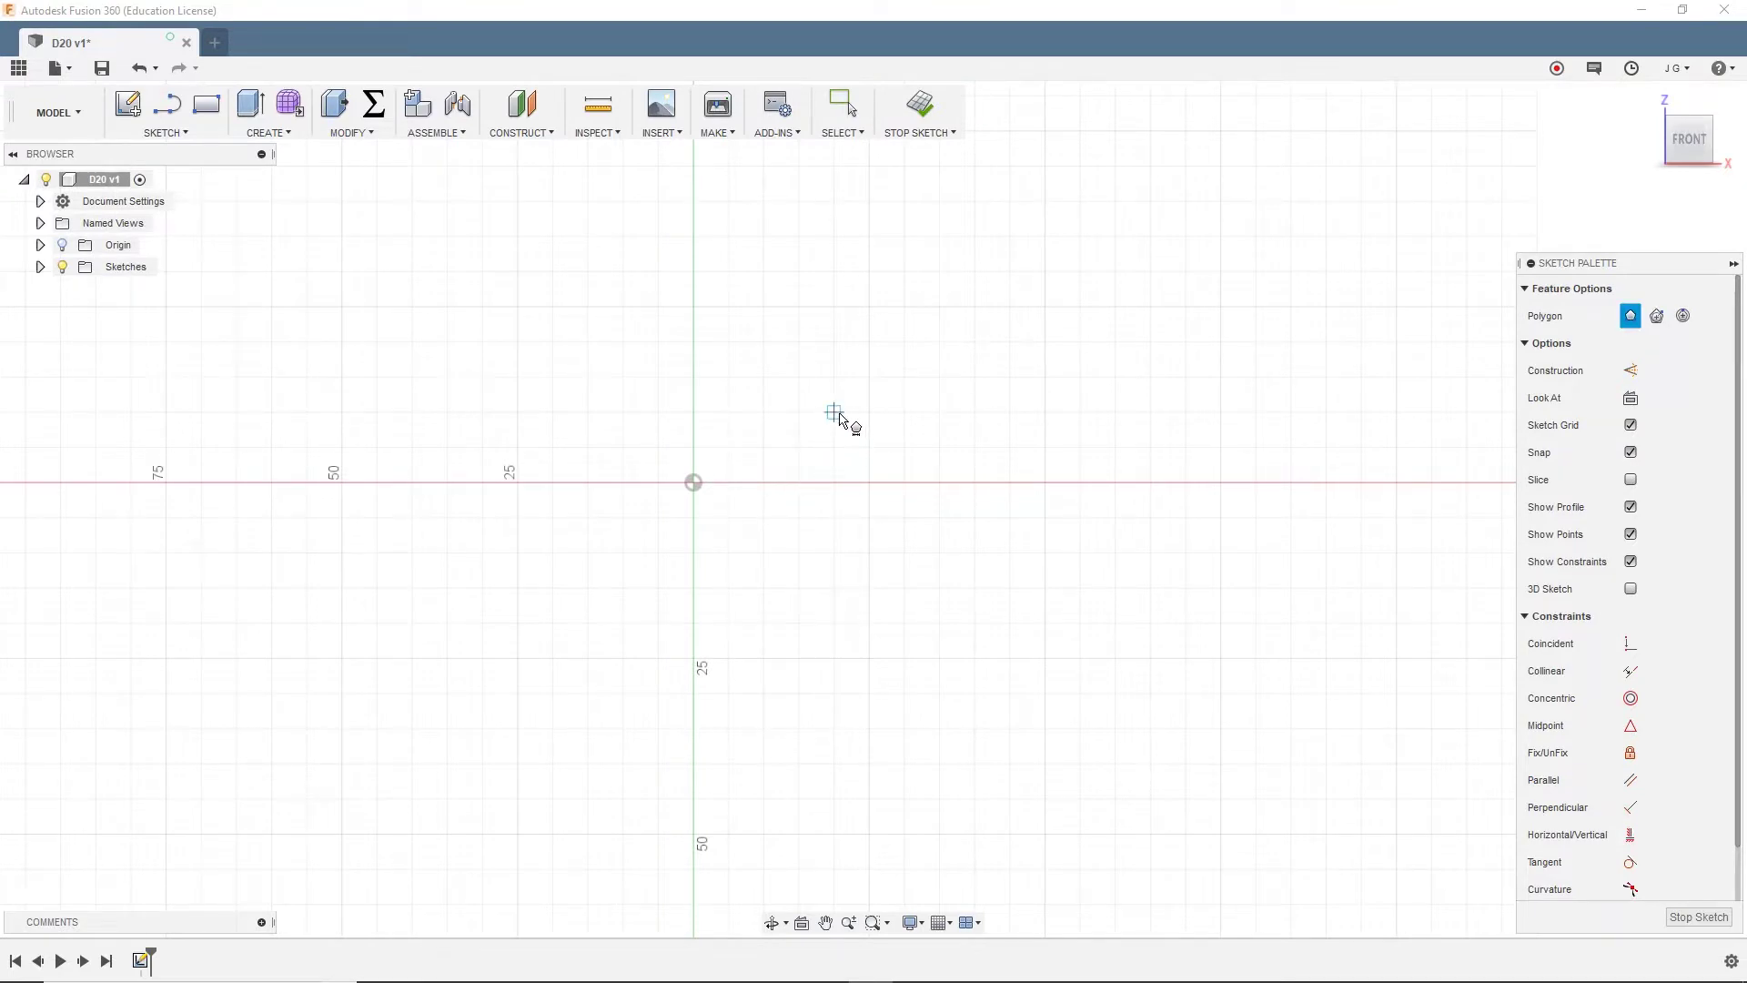
click(1220, 130)
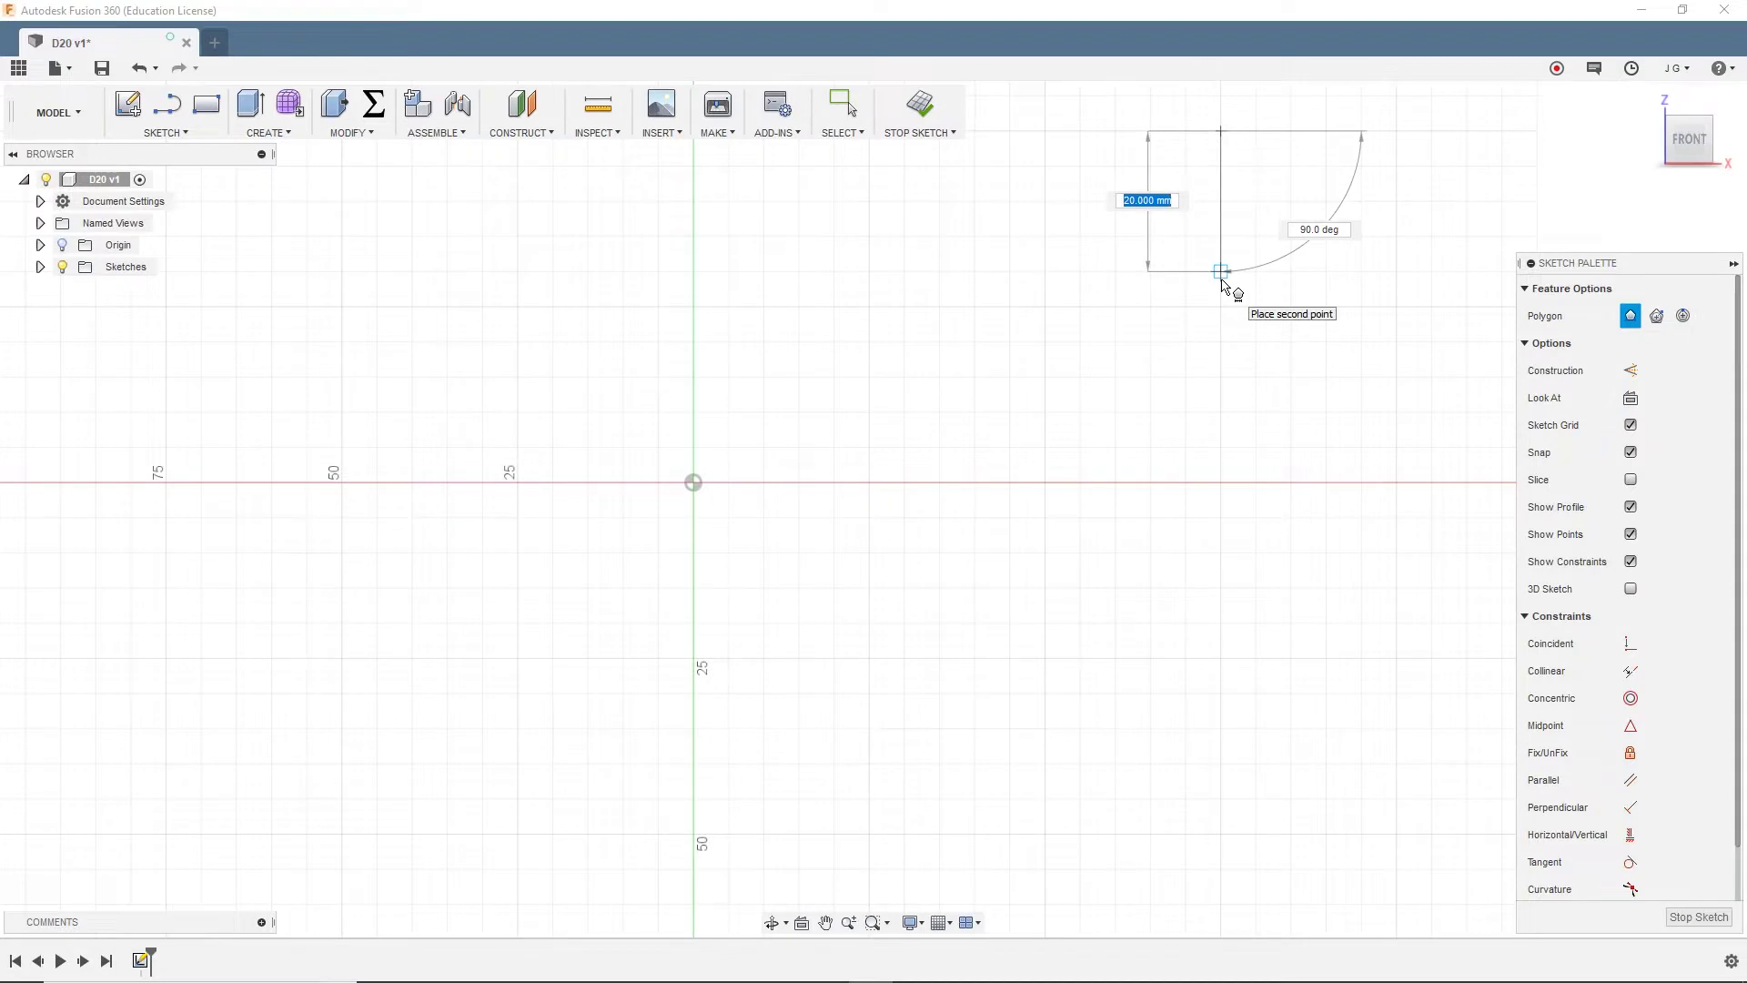
text(SideLen)
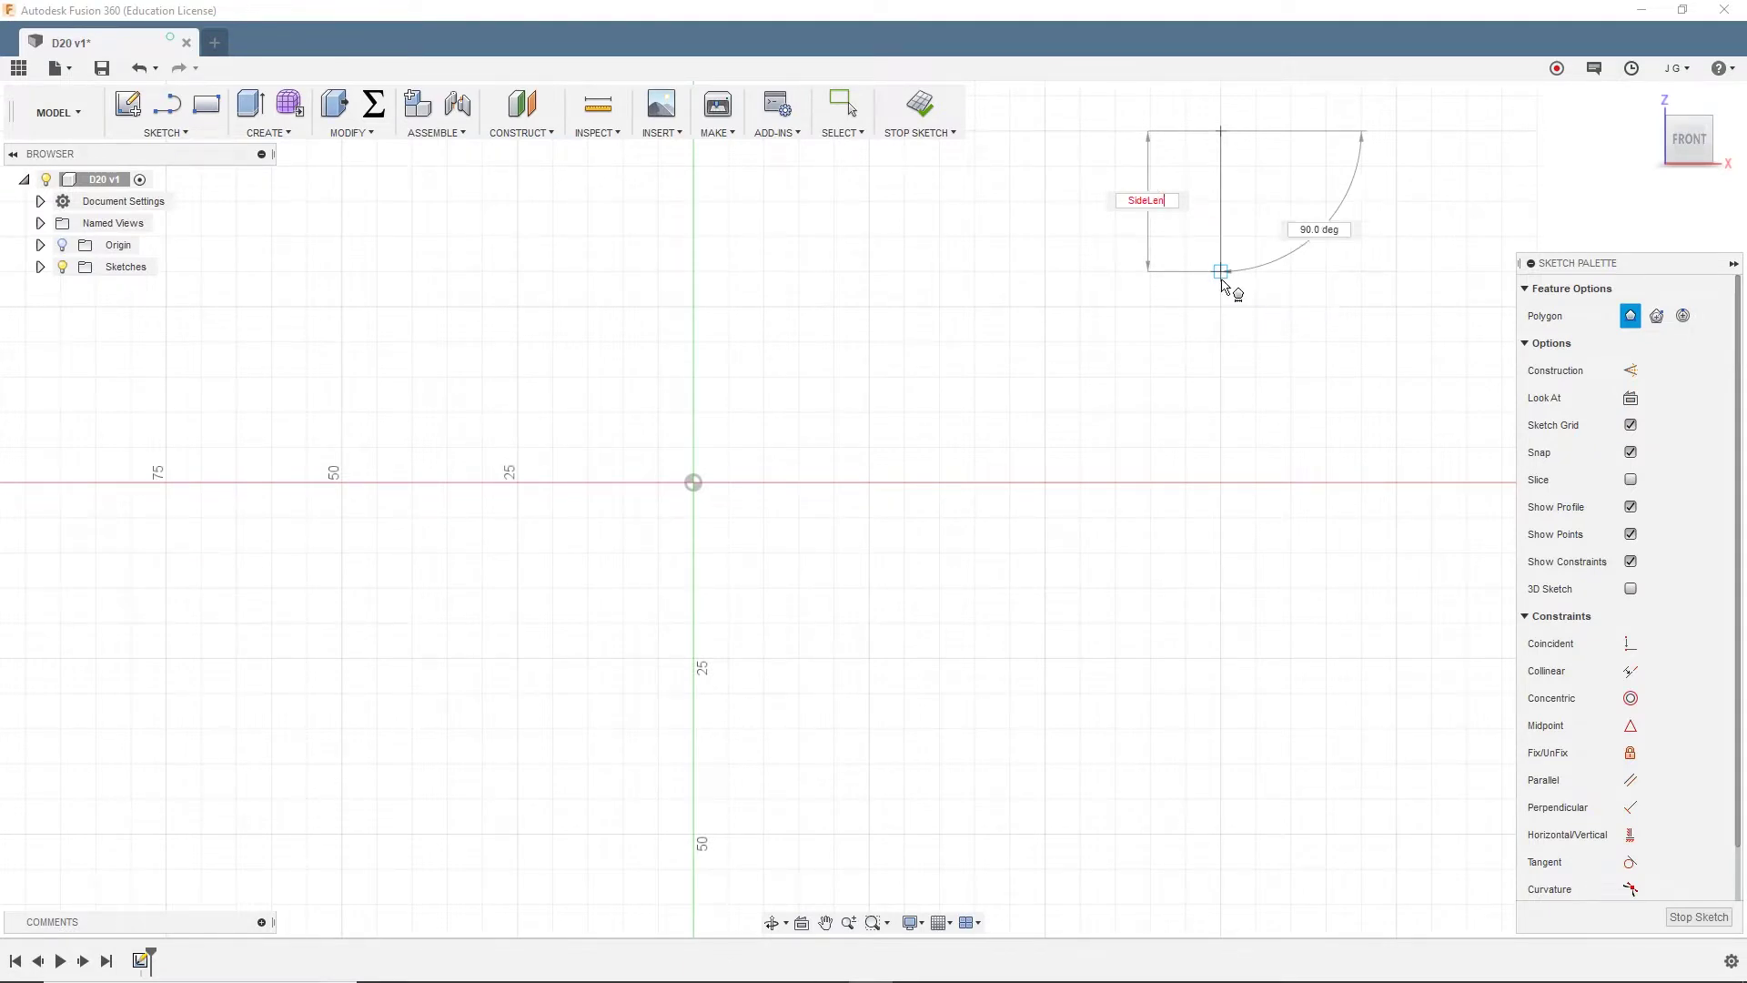
key(Return)
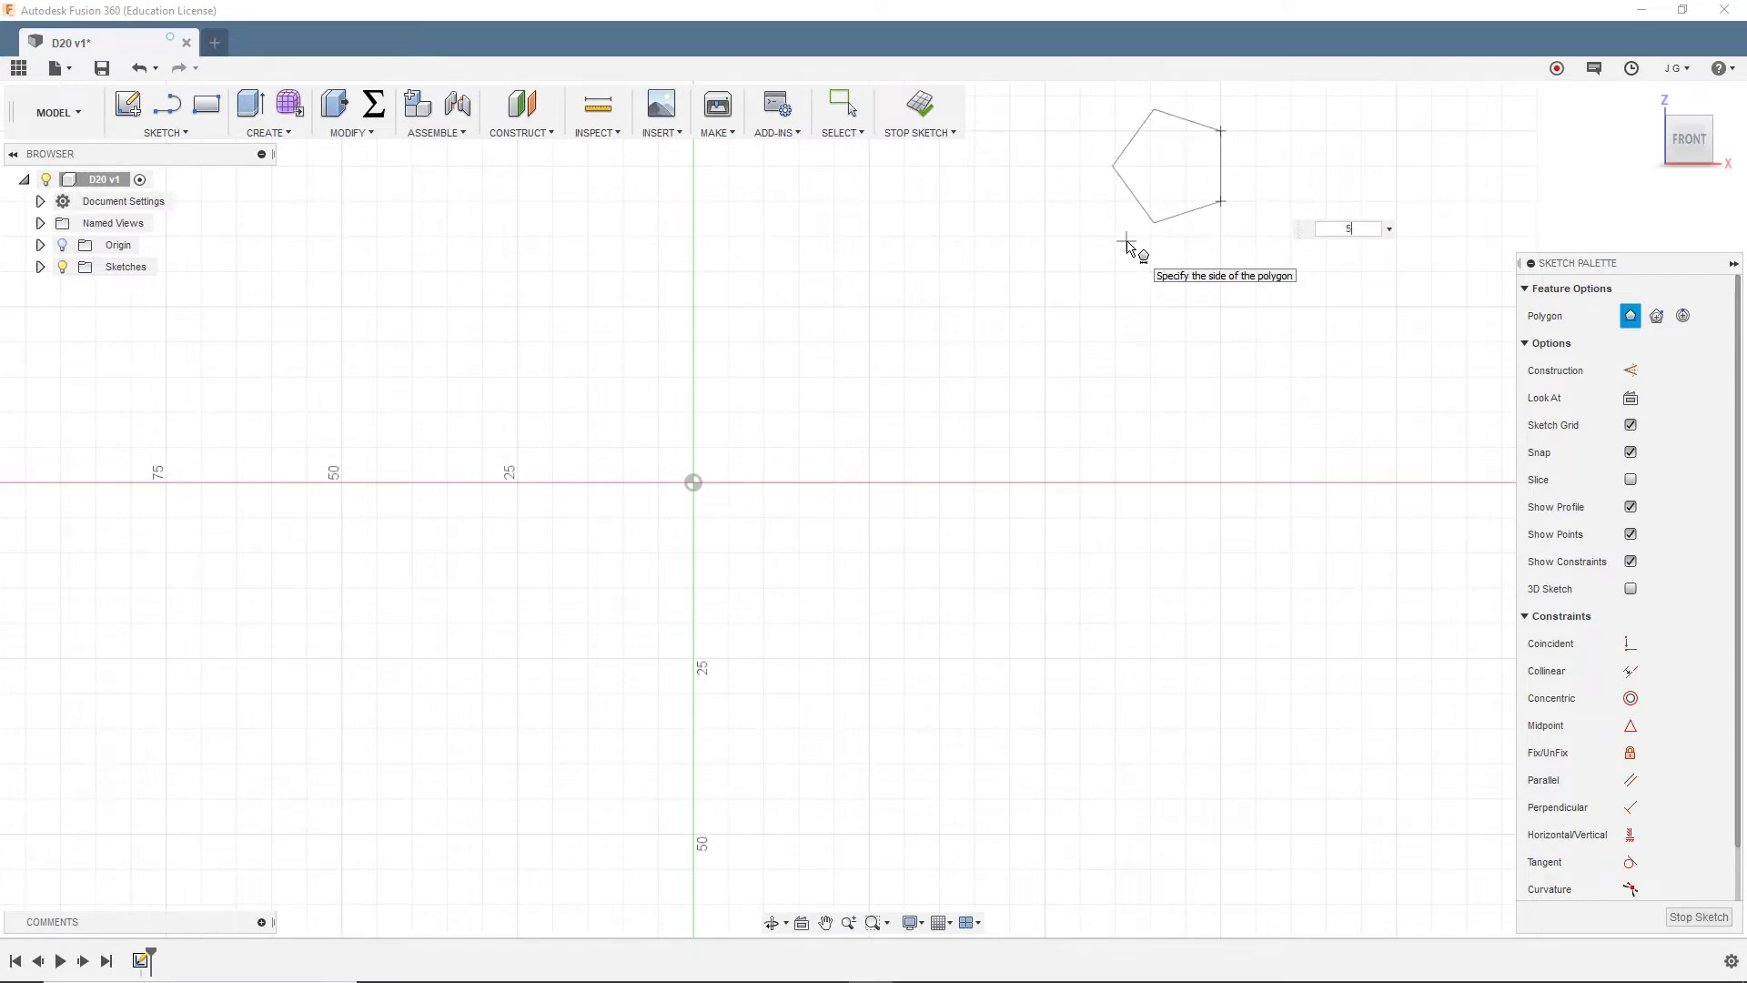
key(Return)
key(Escape)
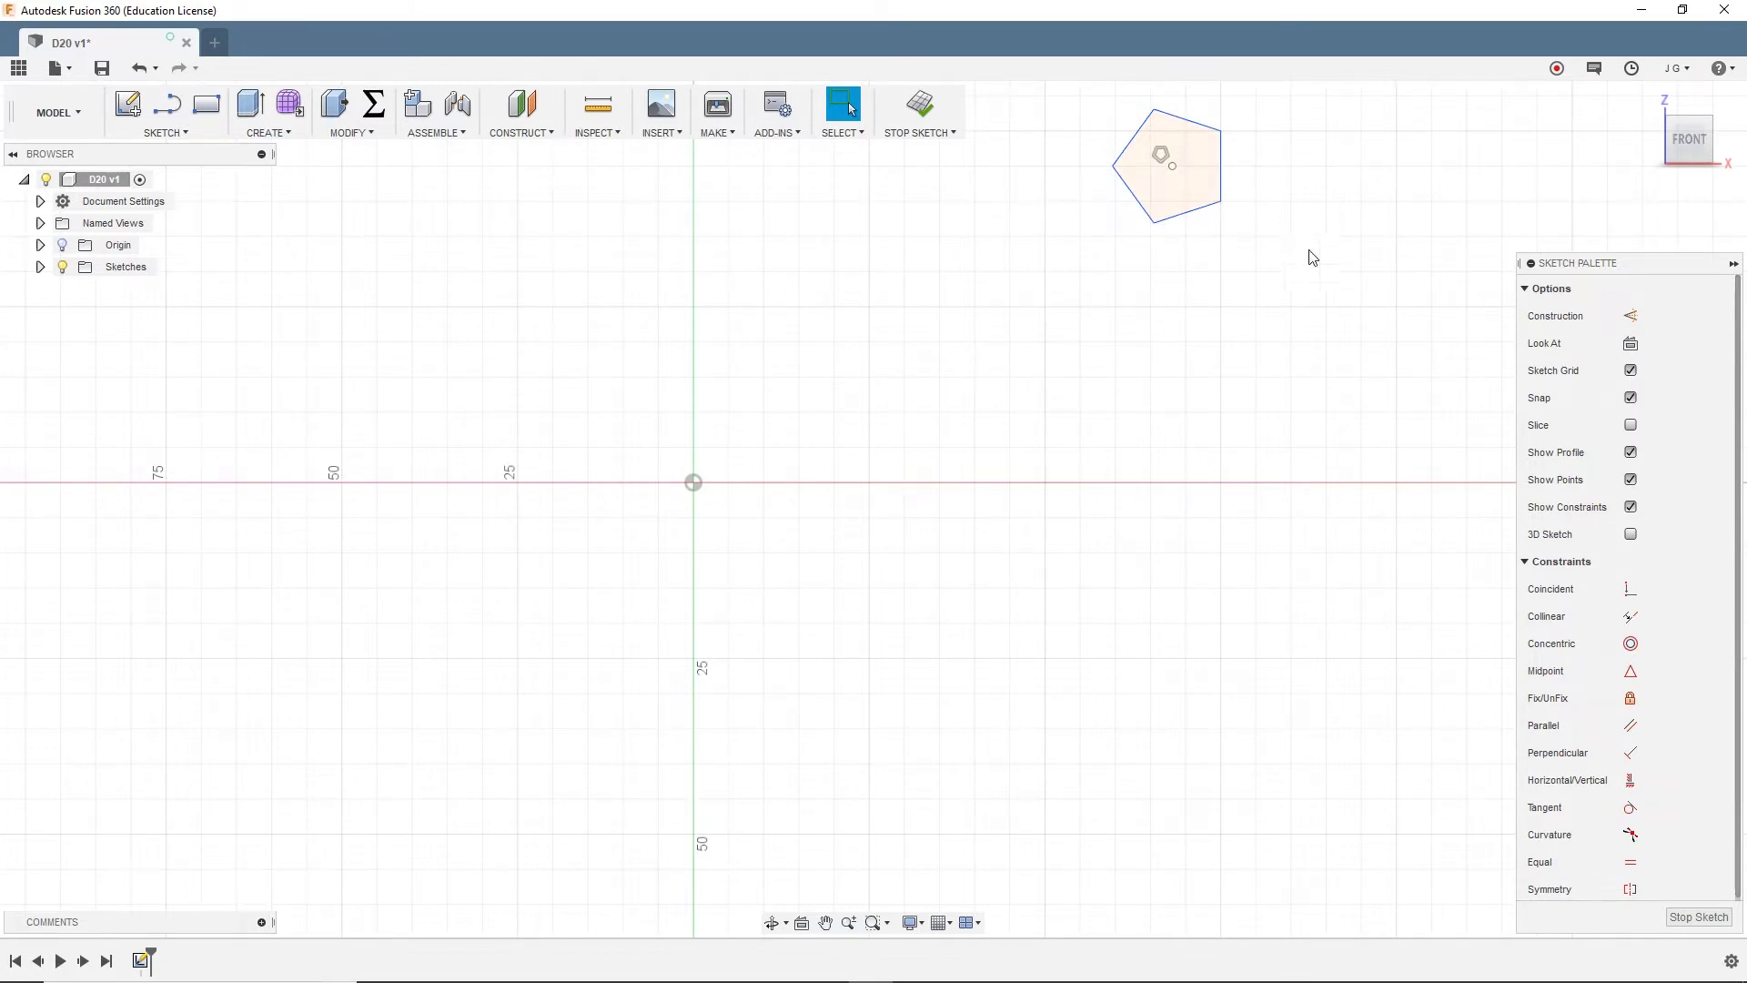
Move the whole pentagon point to point, from its centre point to the sketch origin
key(m)
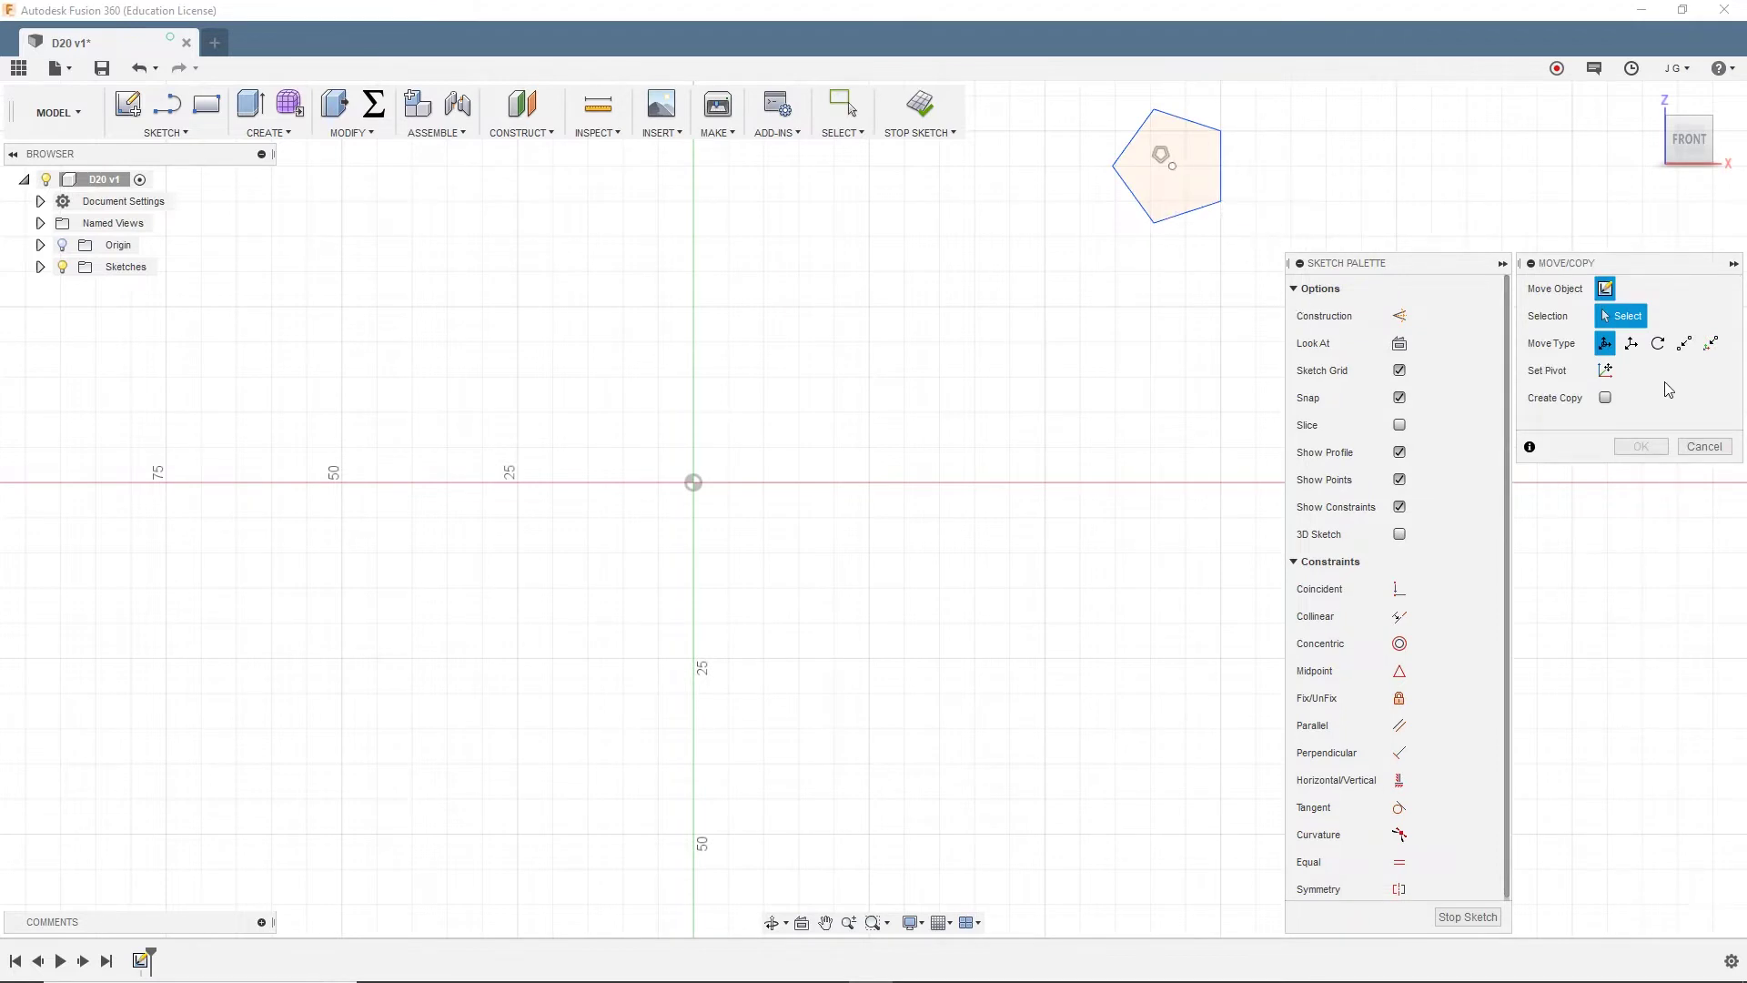
click(1684, 343)
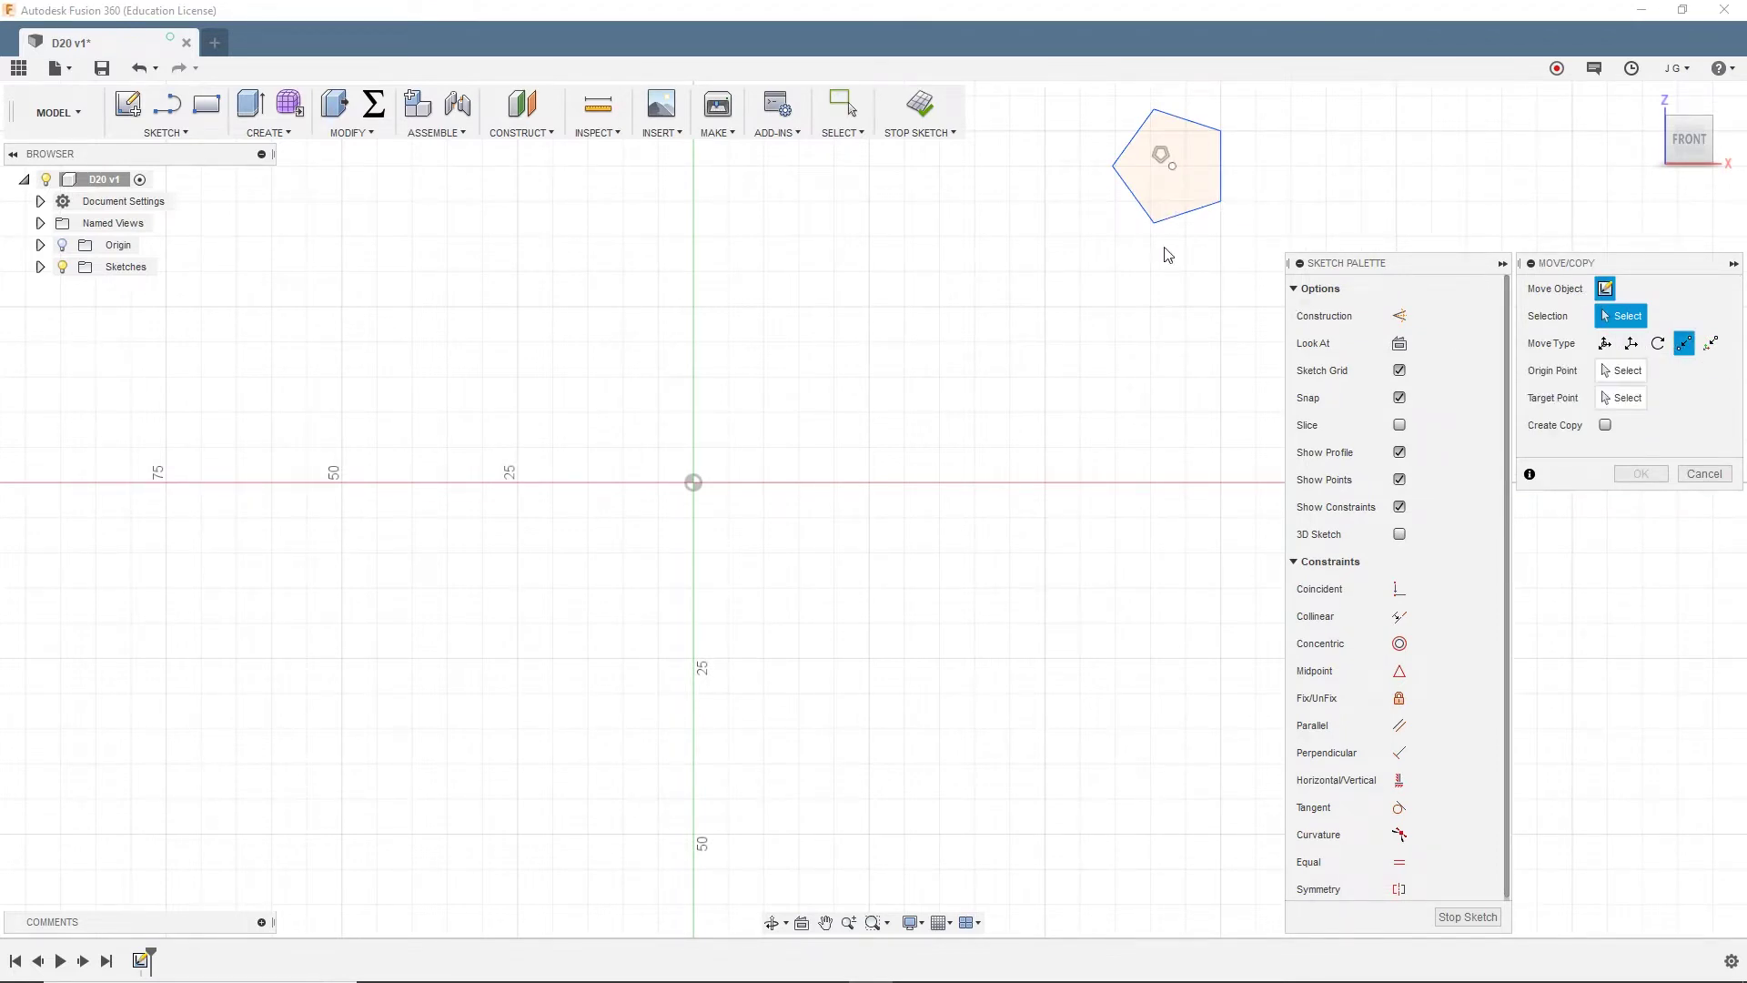
click(1173, 167)
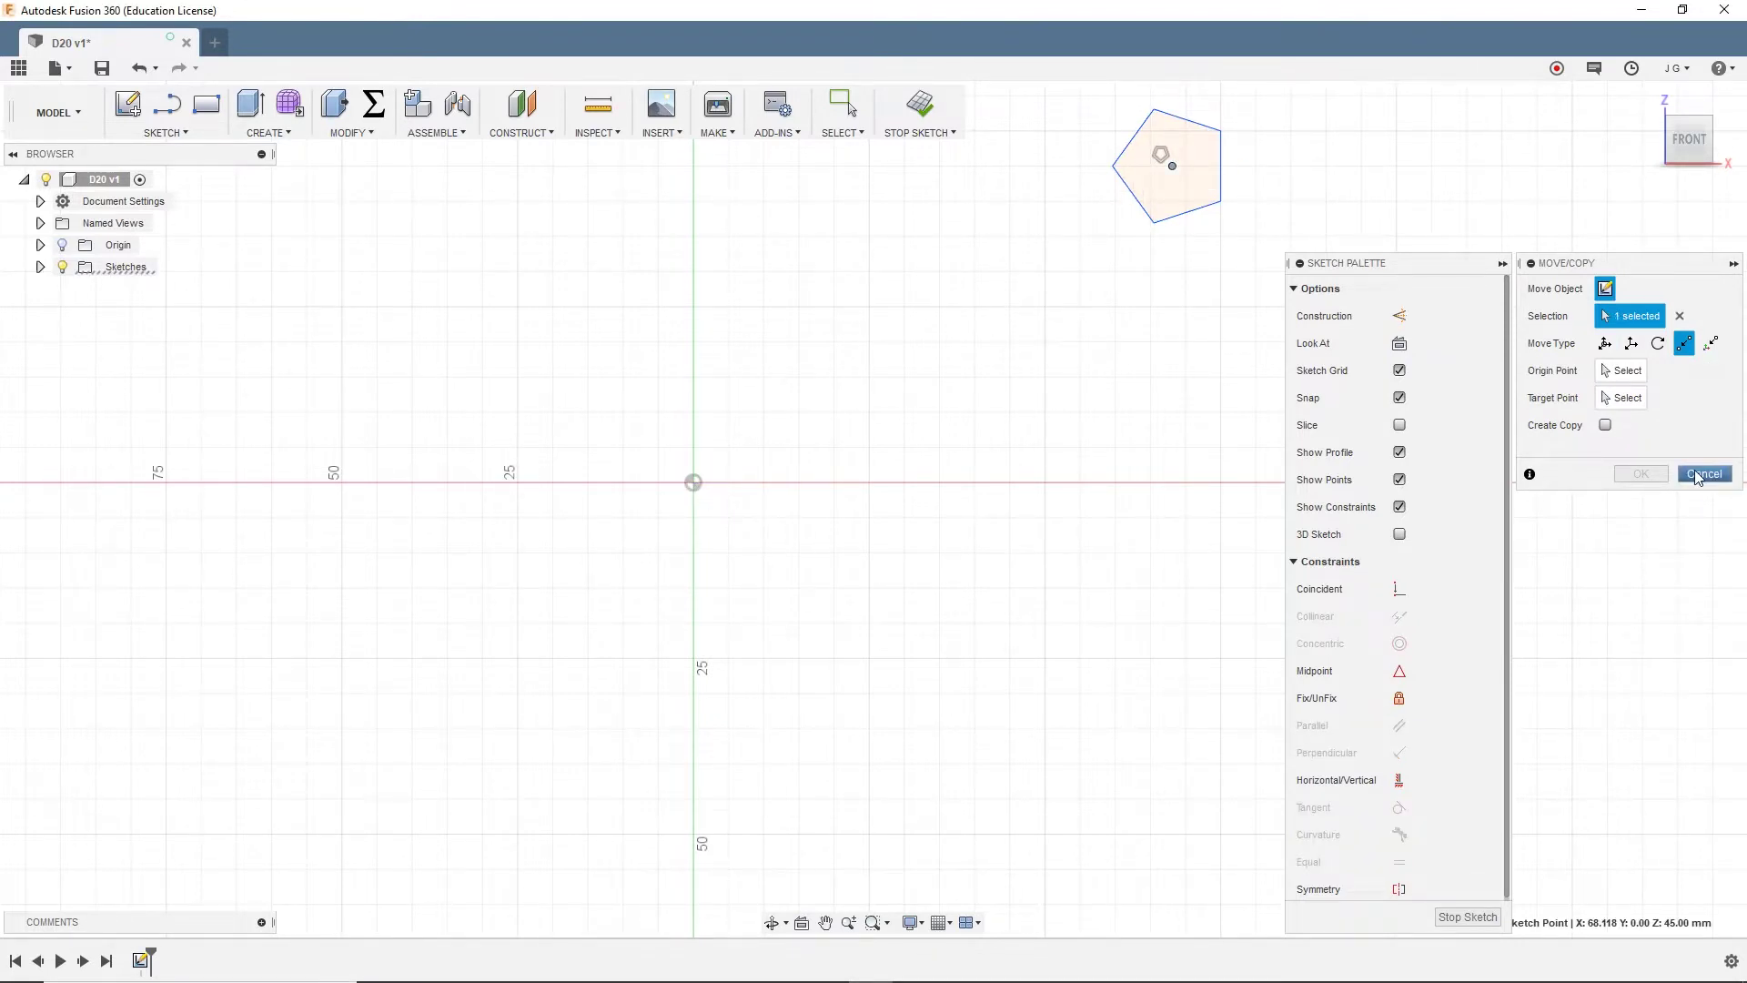
click(1628, 371)
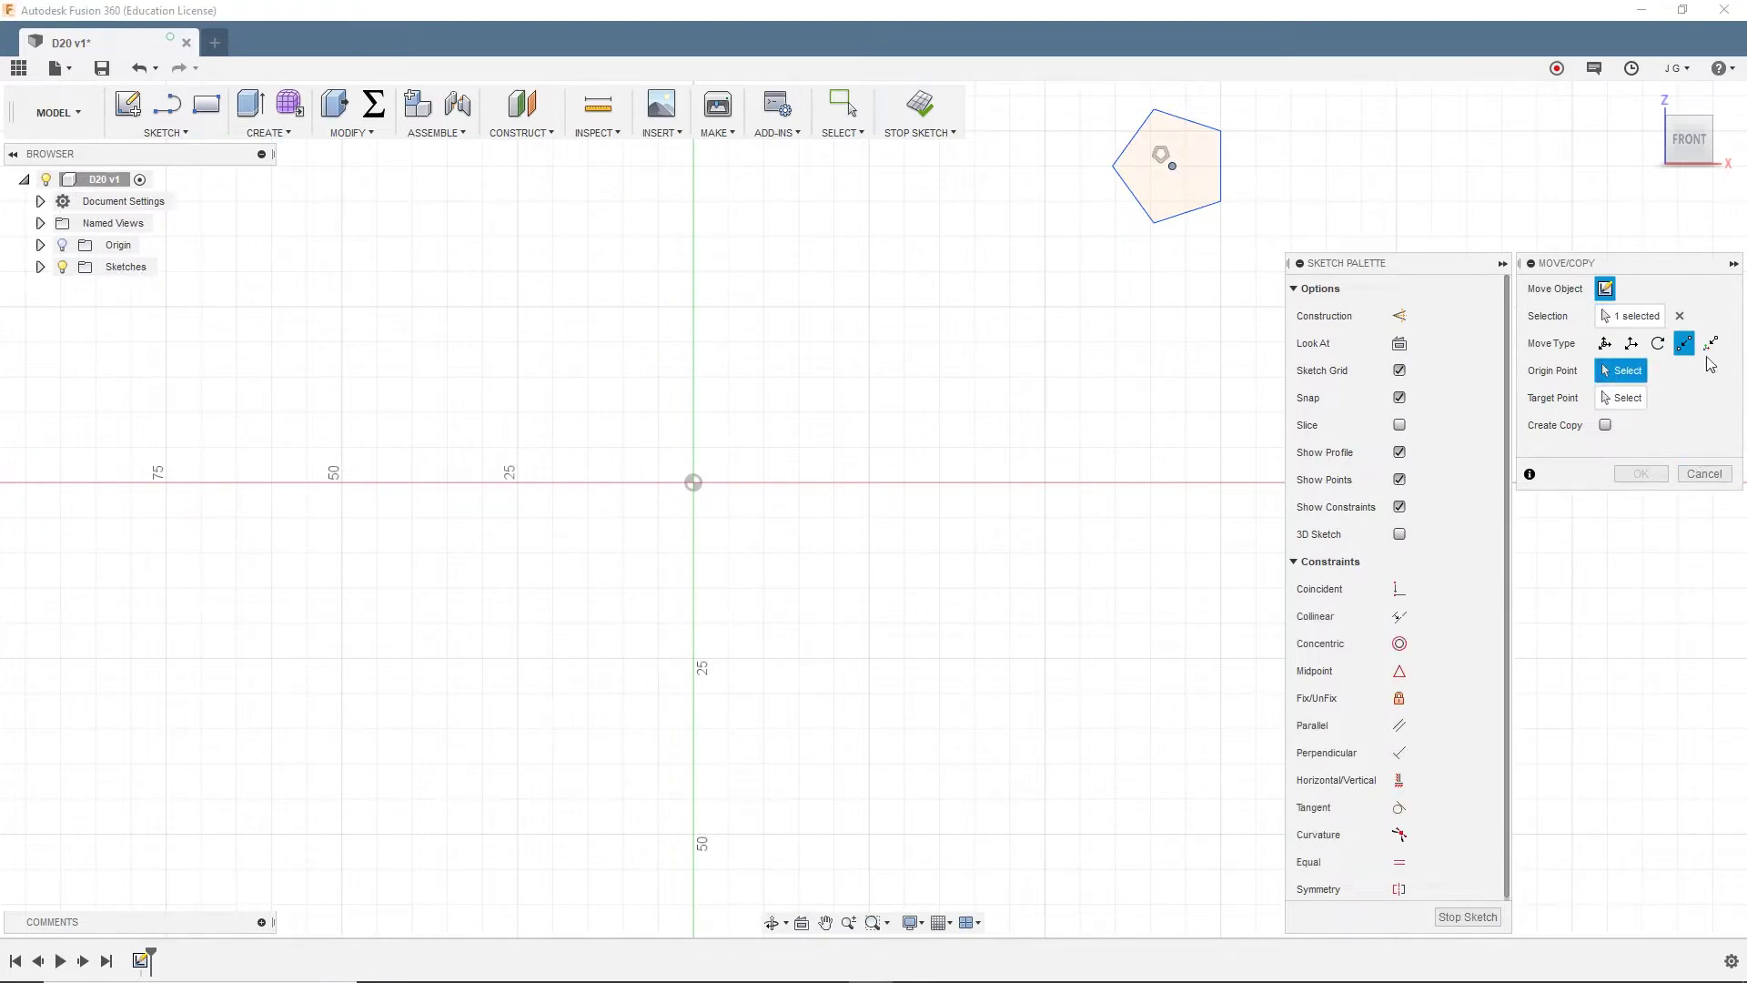
click(1679, 315)
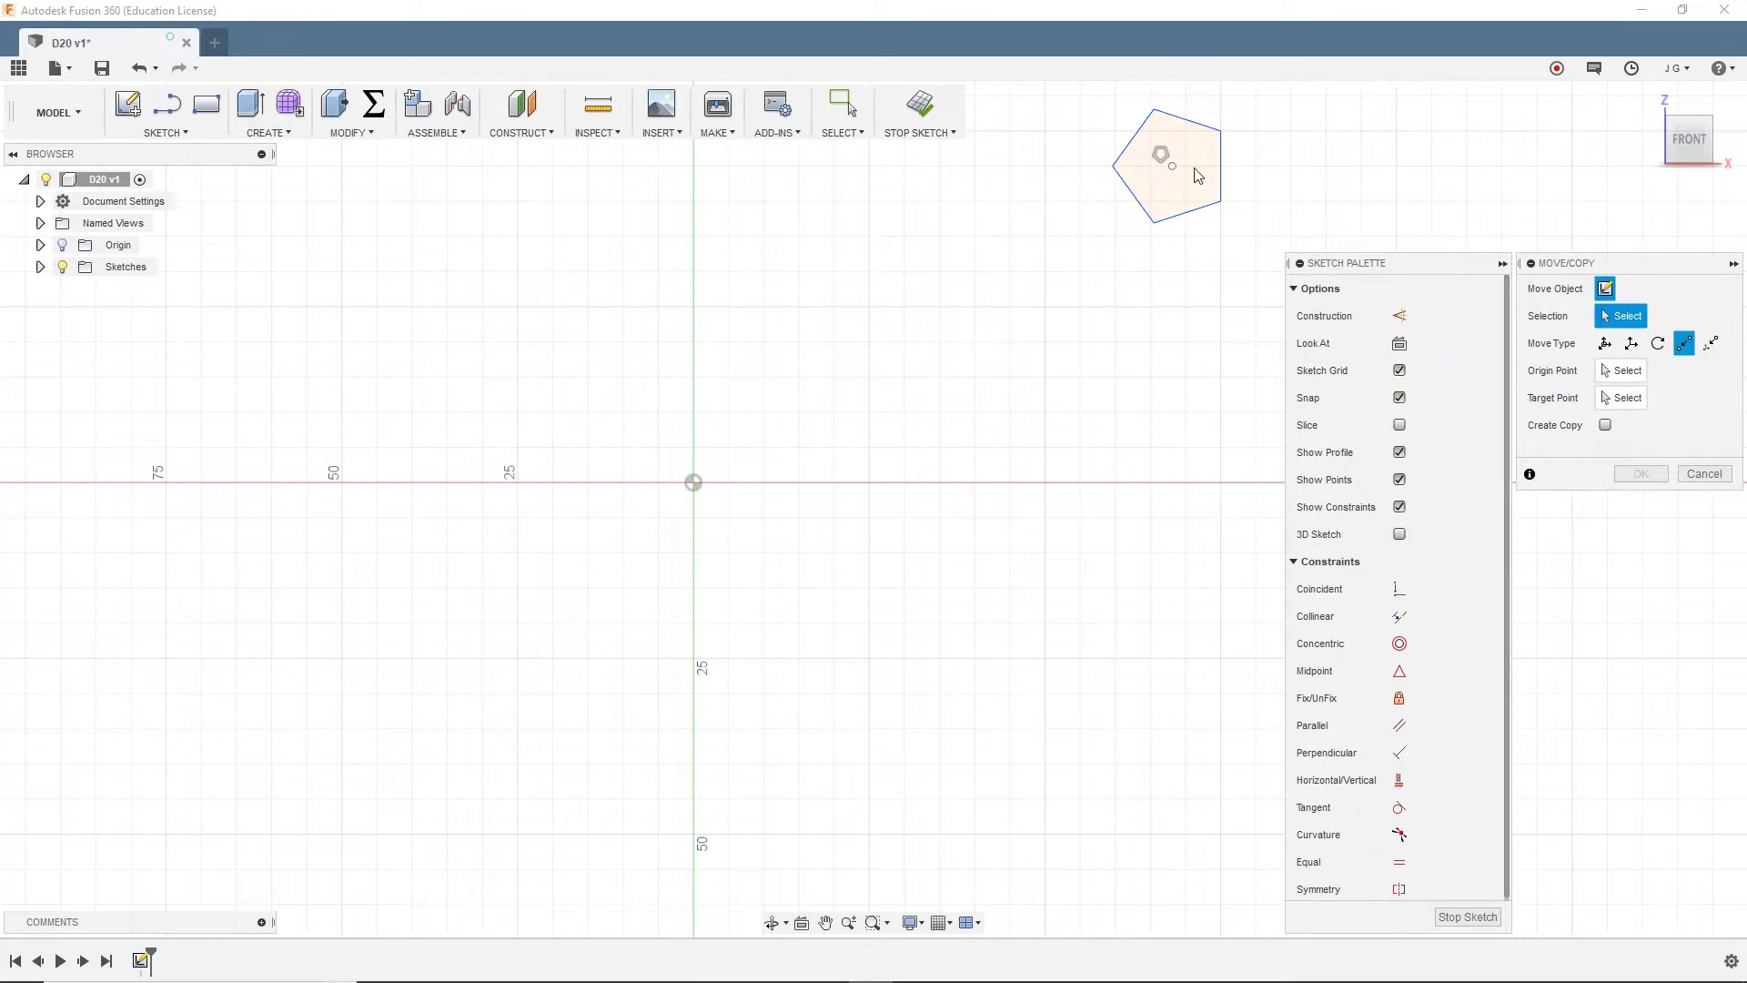
drag(1247, 121, 1024, 236)
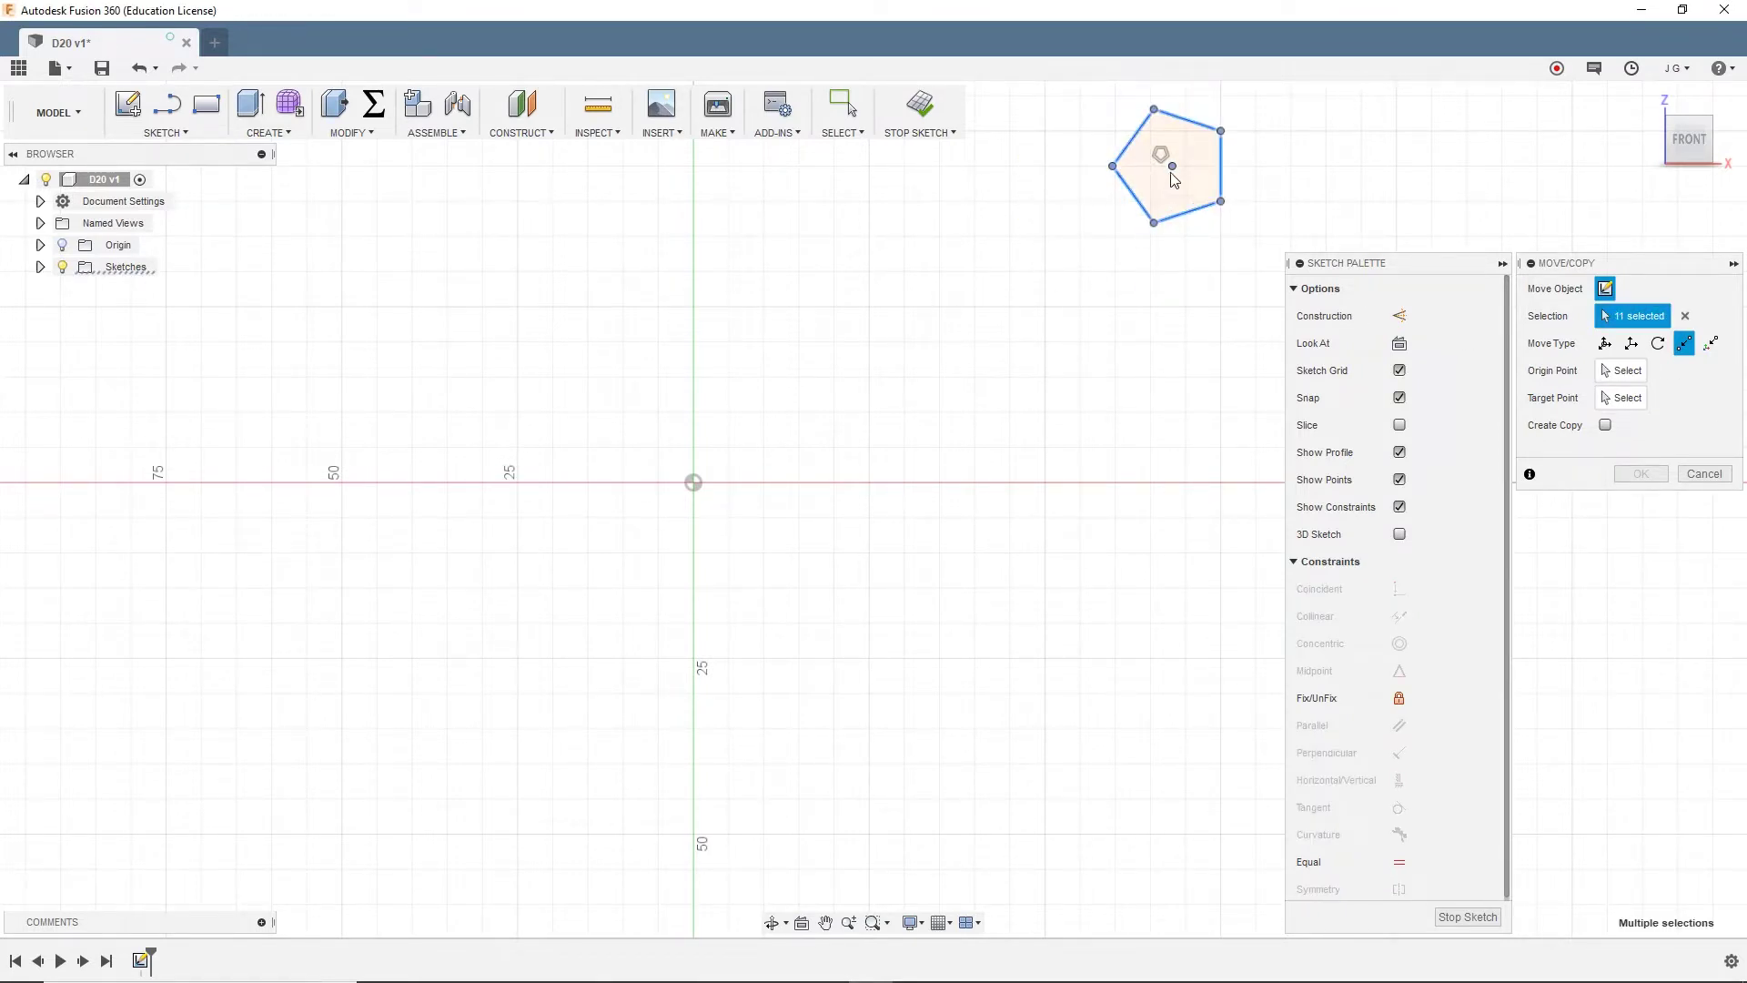
click(1628, 368)
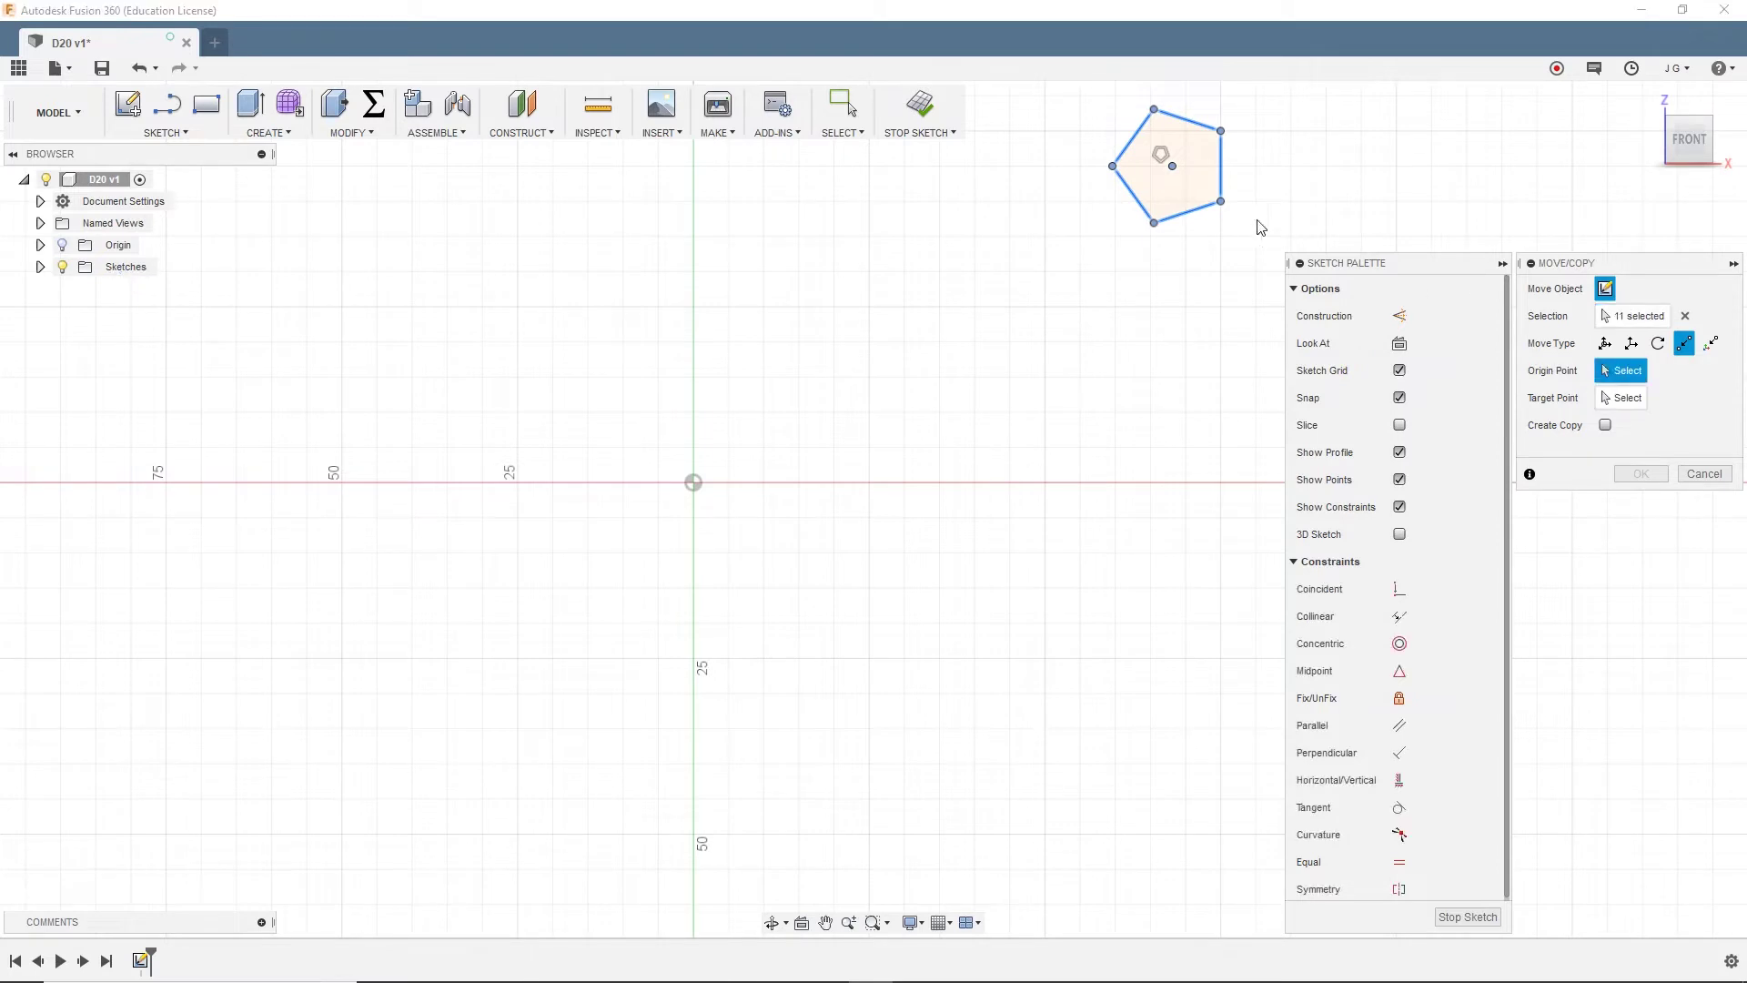
click(1172, 165)
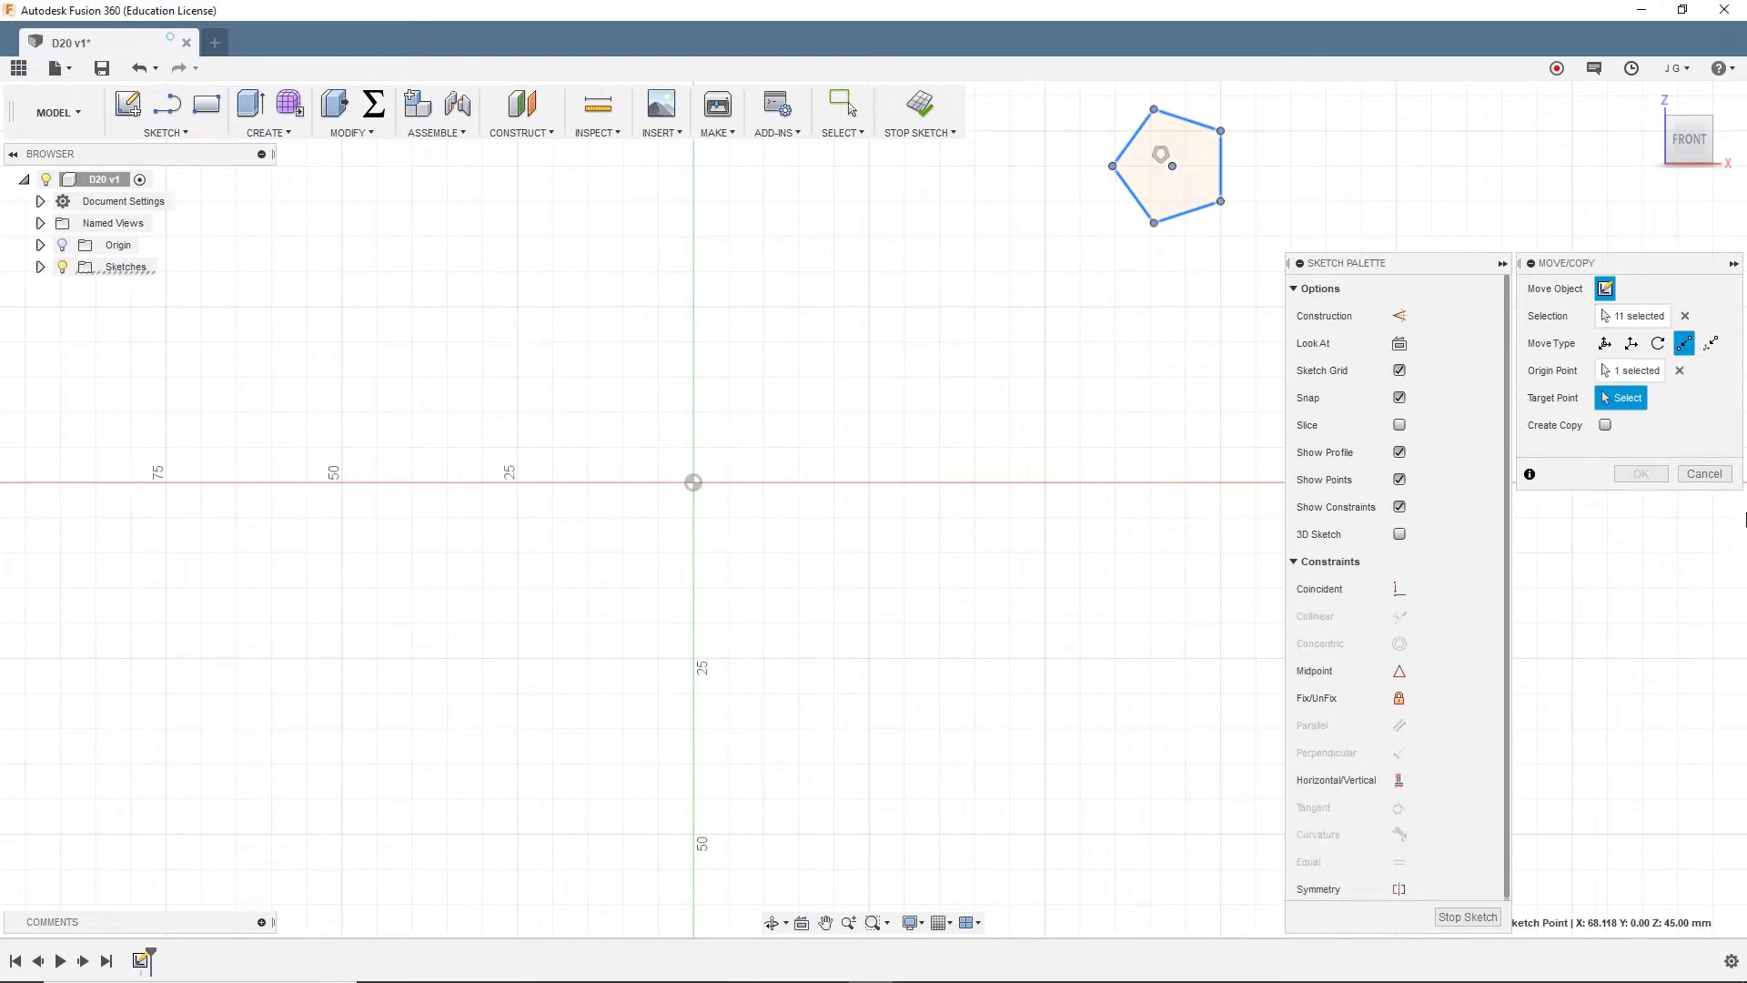
click(694, 483)
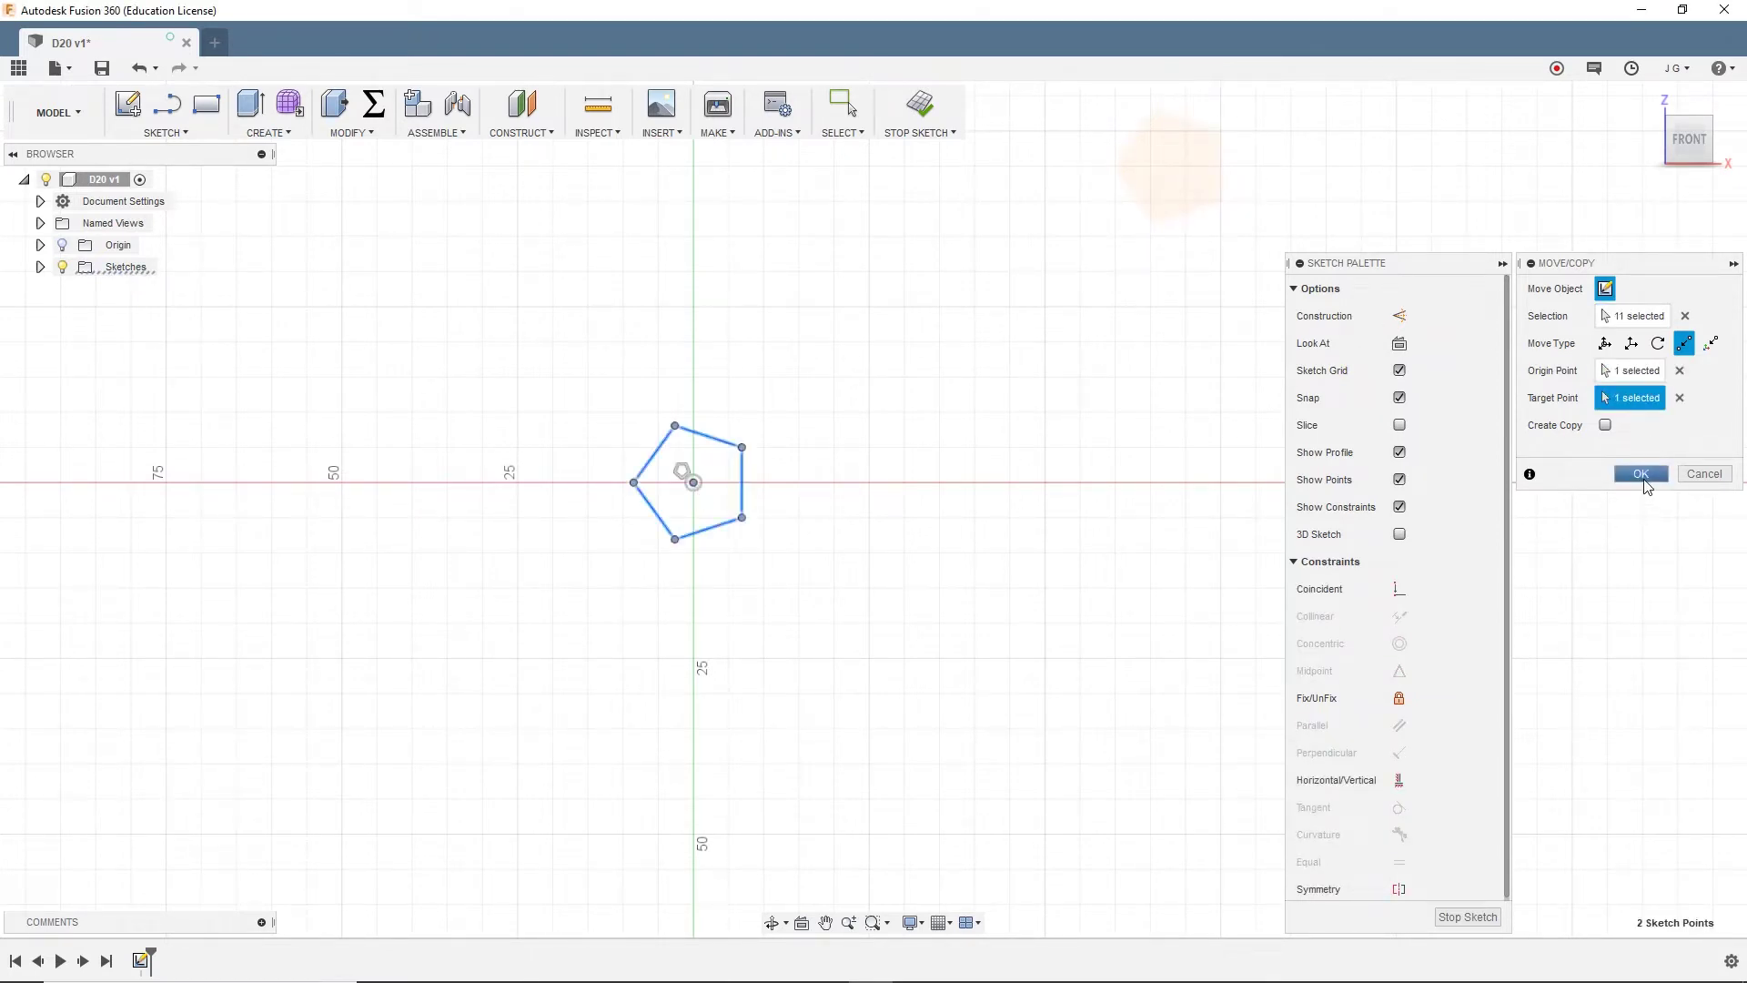
click(1641, 474)
Draw a horizontal line from the midpoint of the pentagon's vertical edge to its centre at the origin
scroll(696, 460, up, 5)
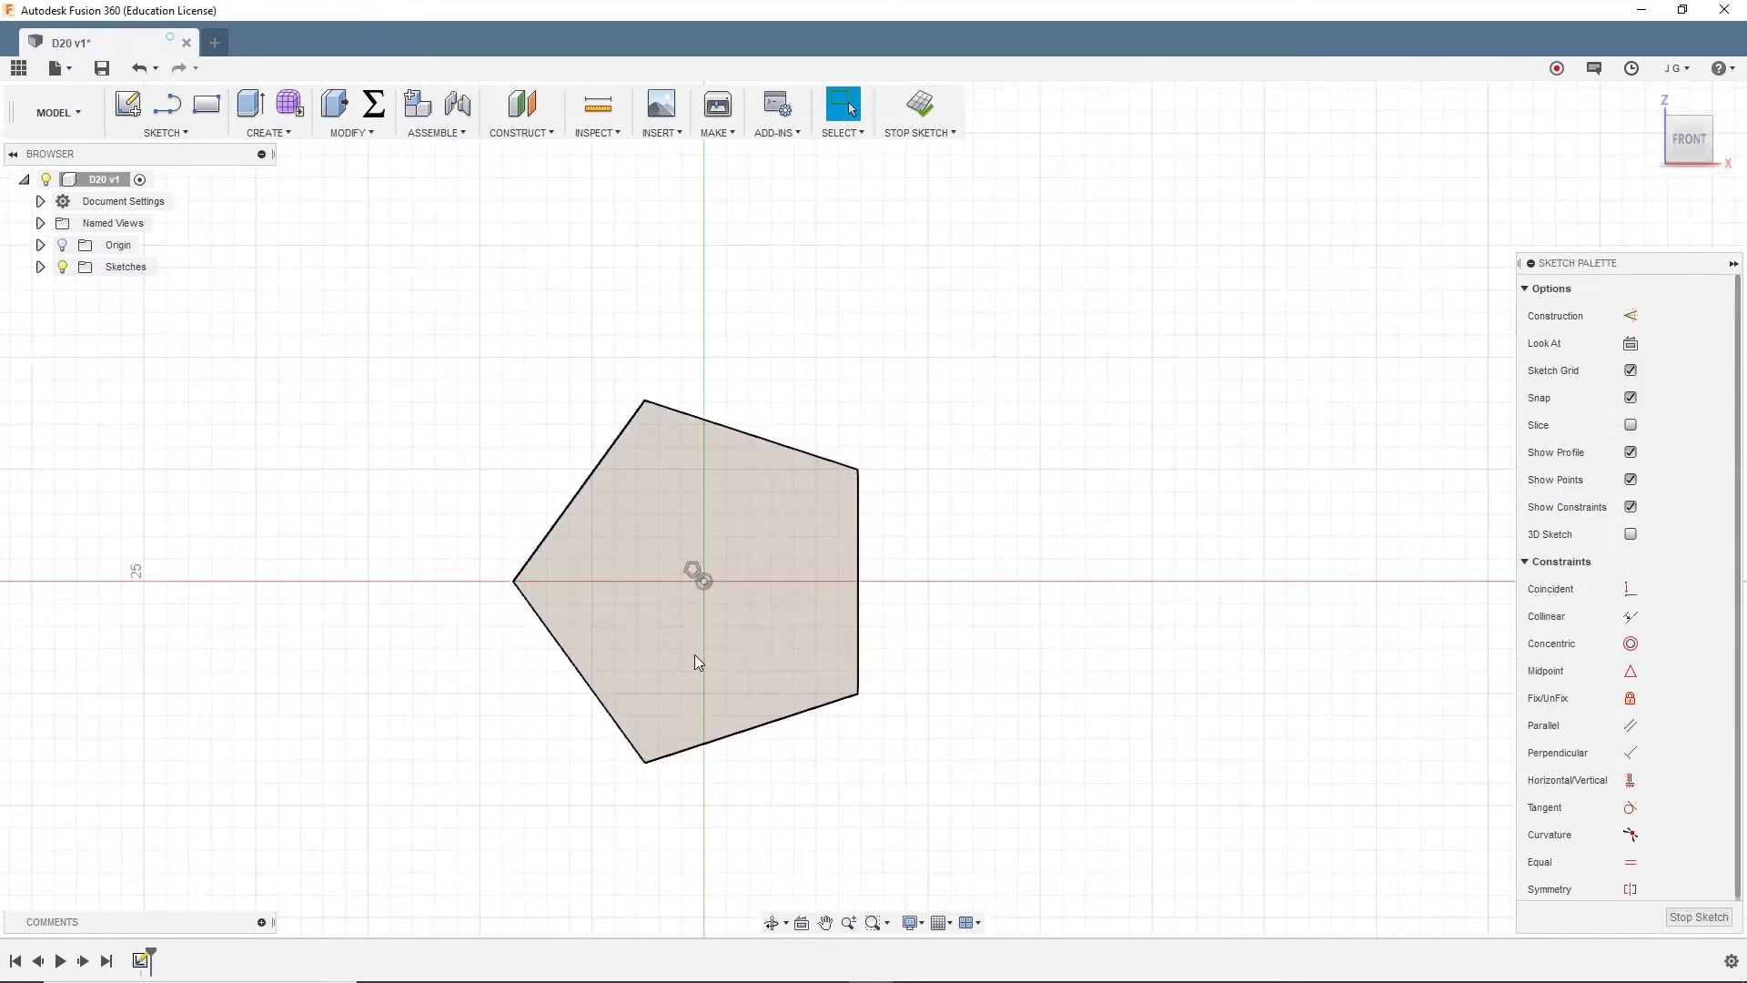
scroll(900, 364, down, 3)
scroll(901, 419, up, 4)
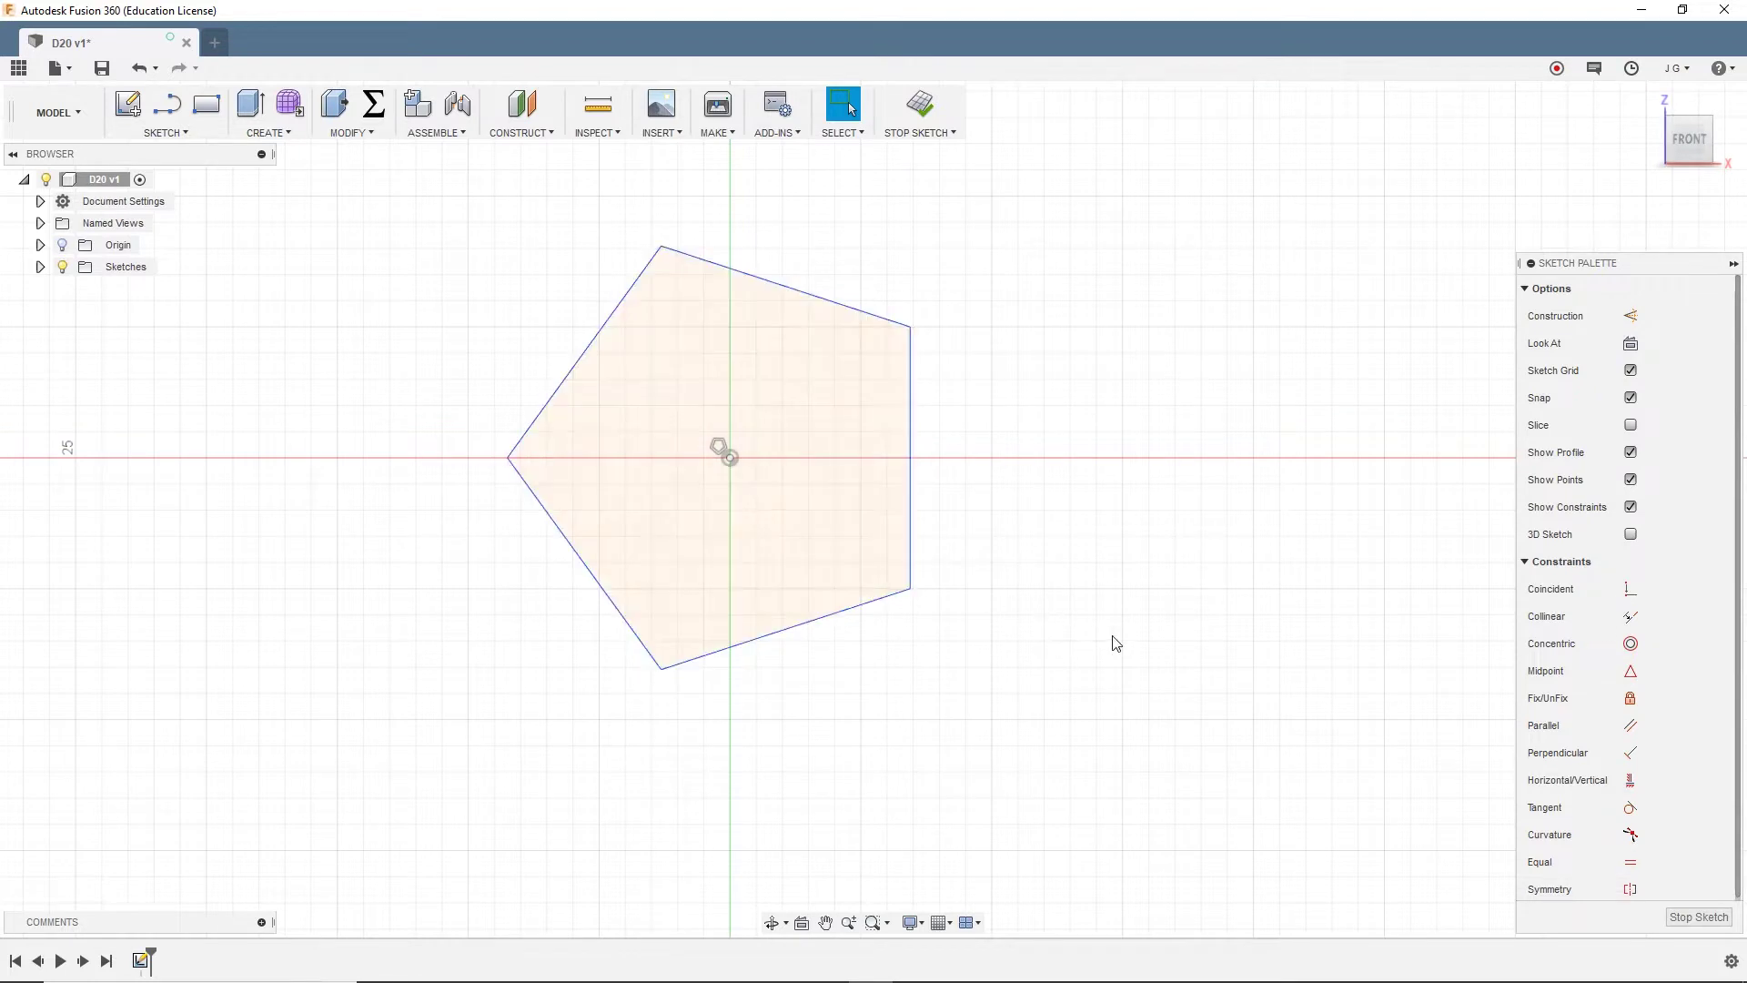
key(l)
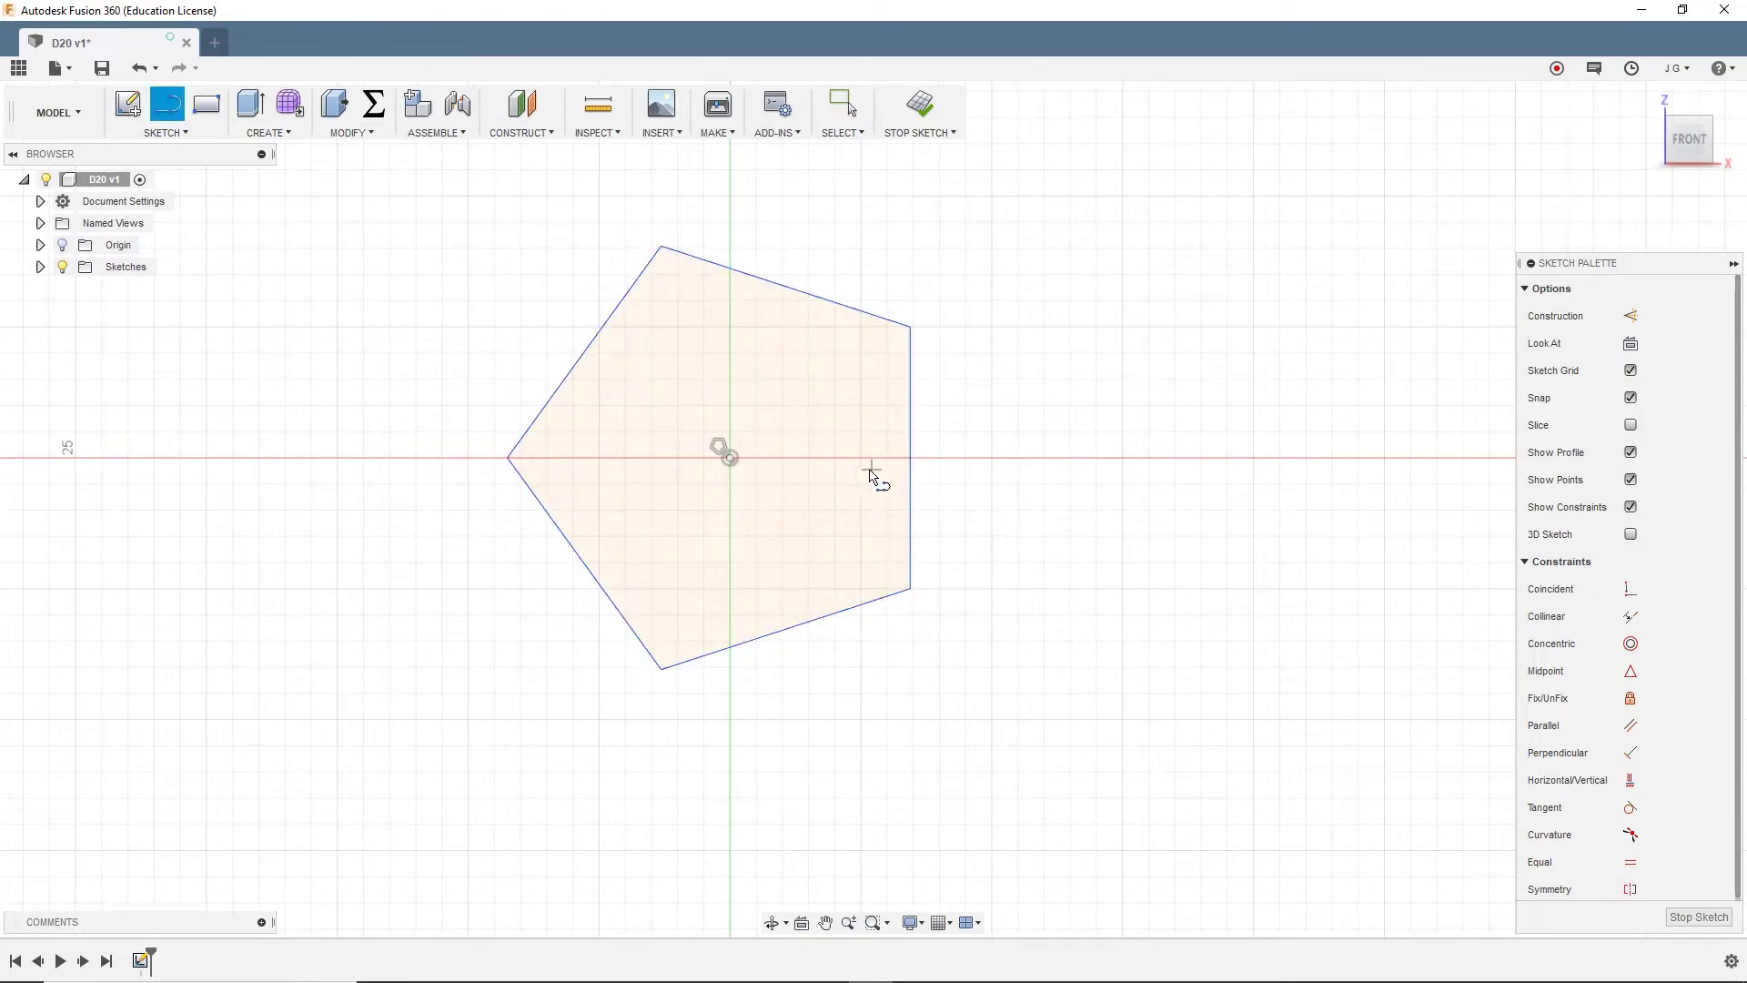
click(909, 460)
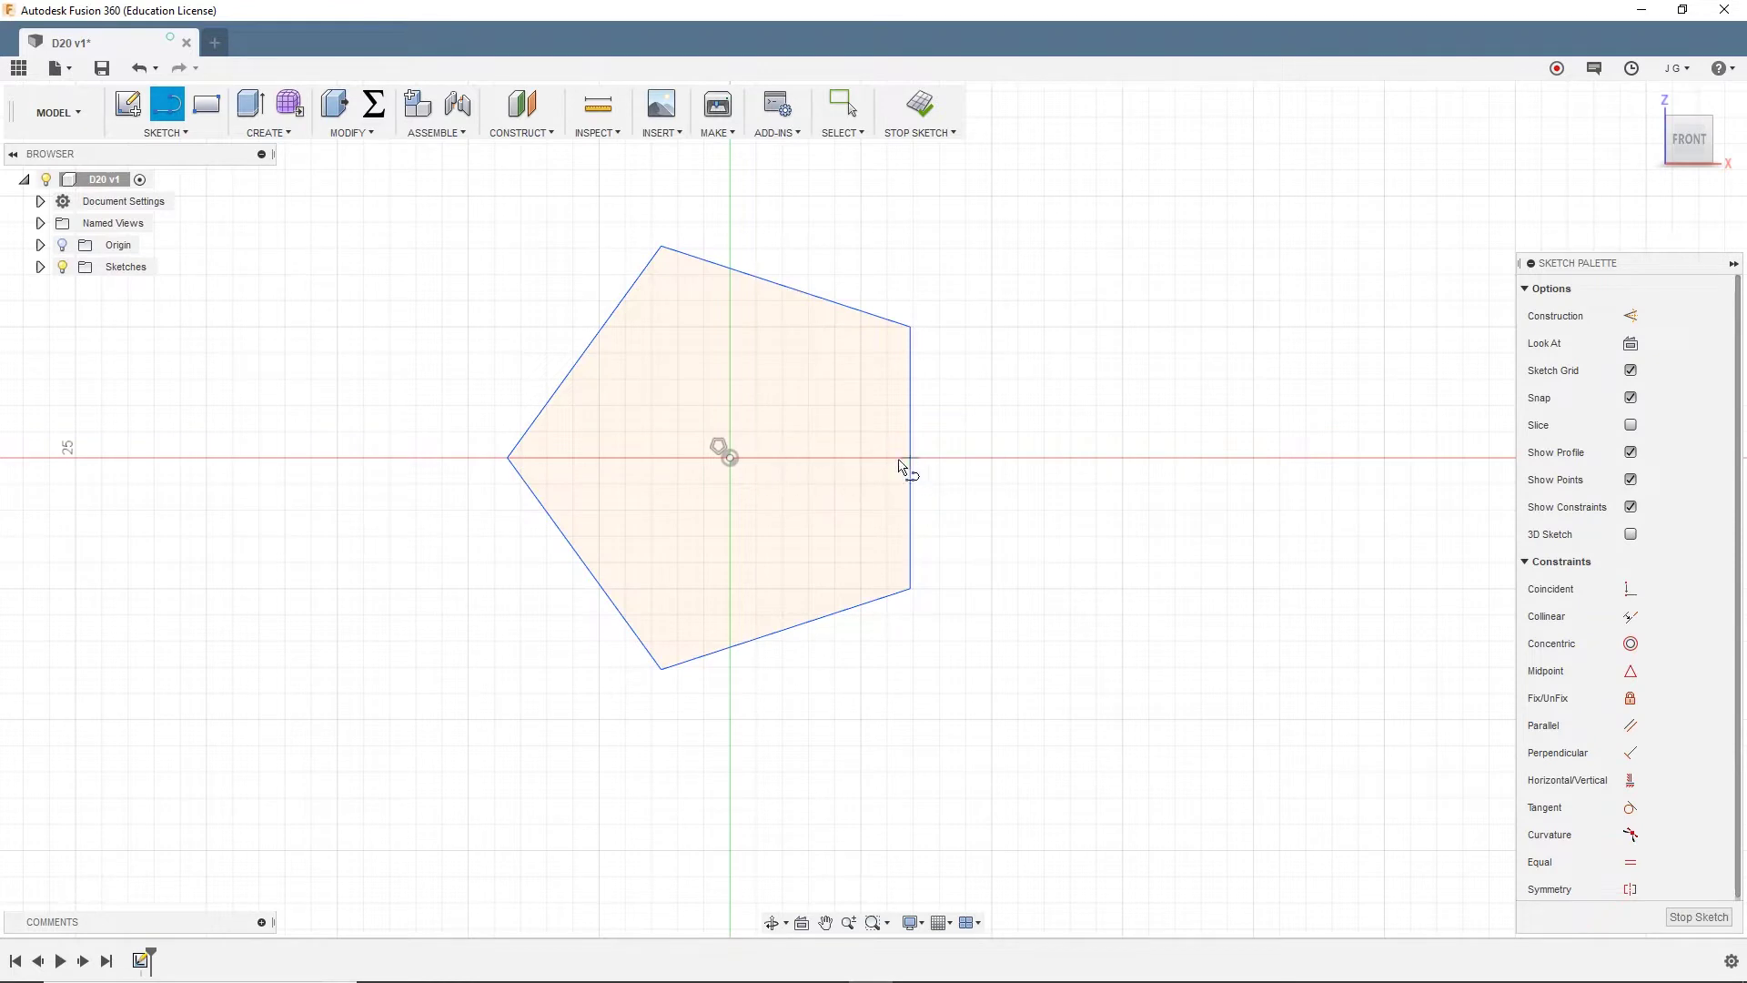
click(730, 457)
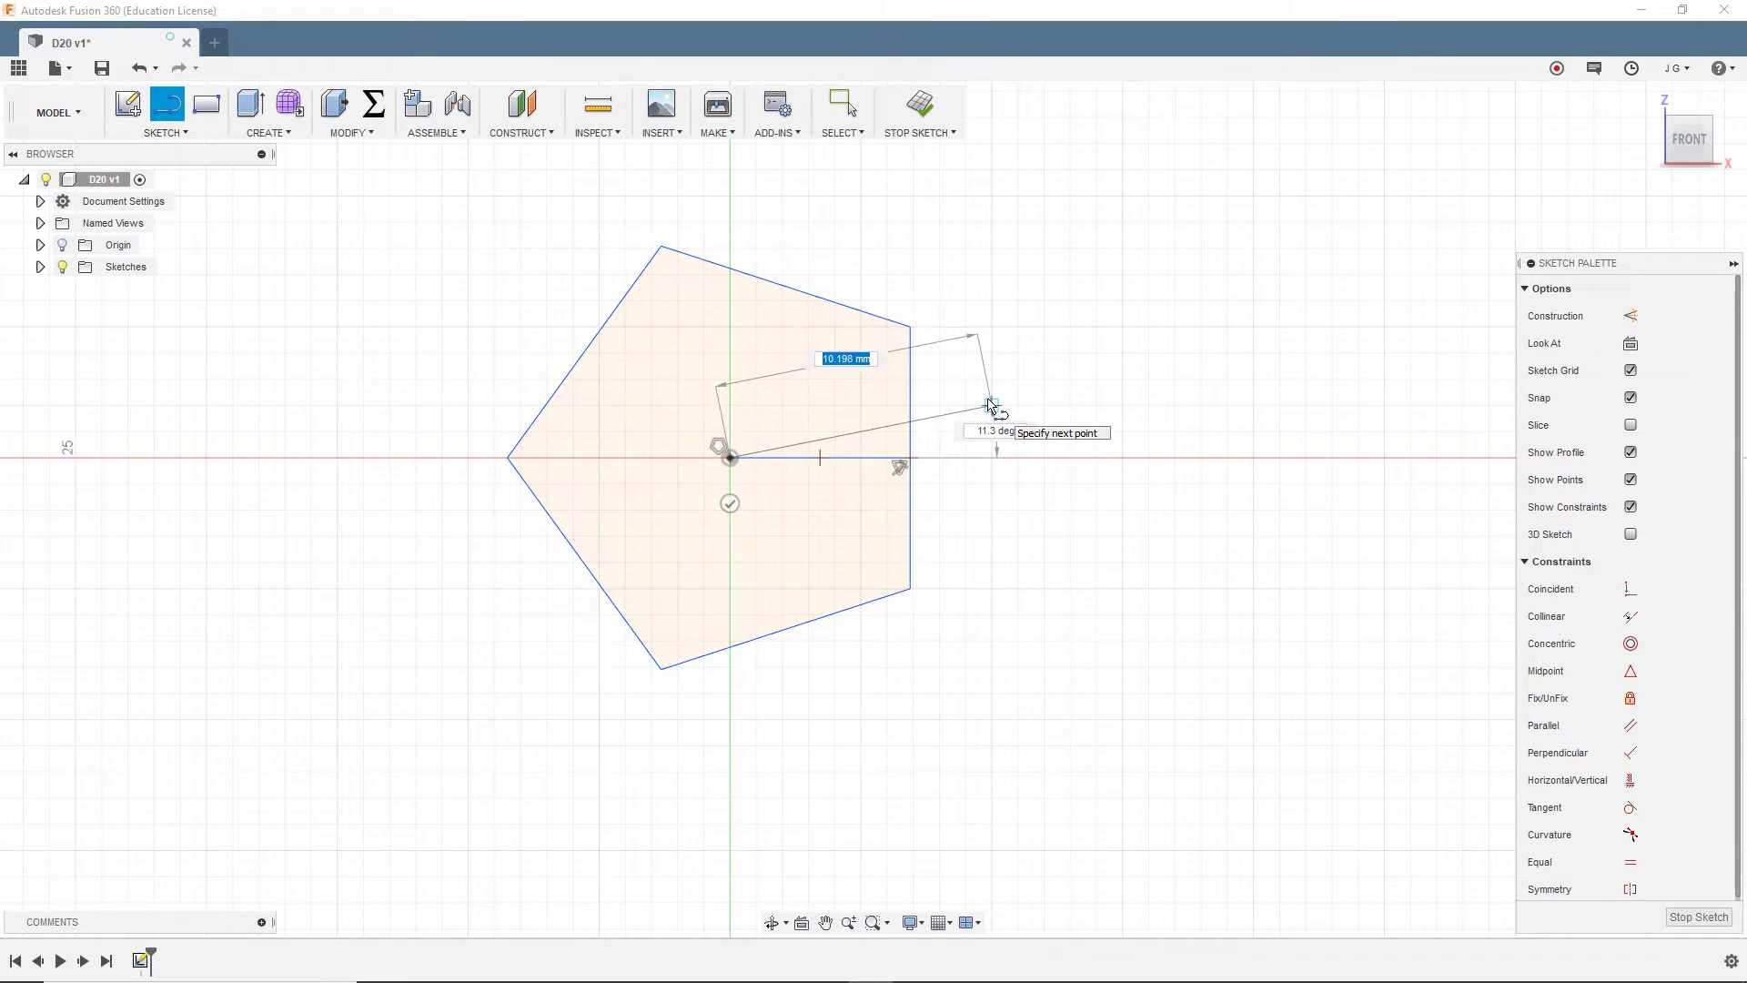
key(Escape)
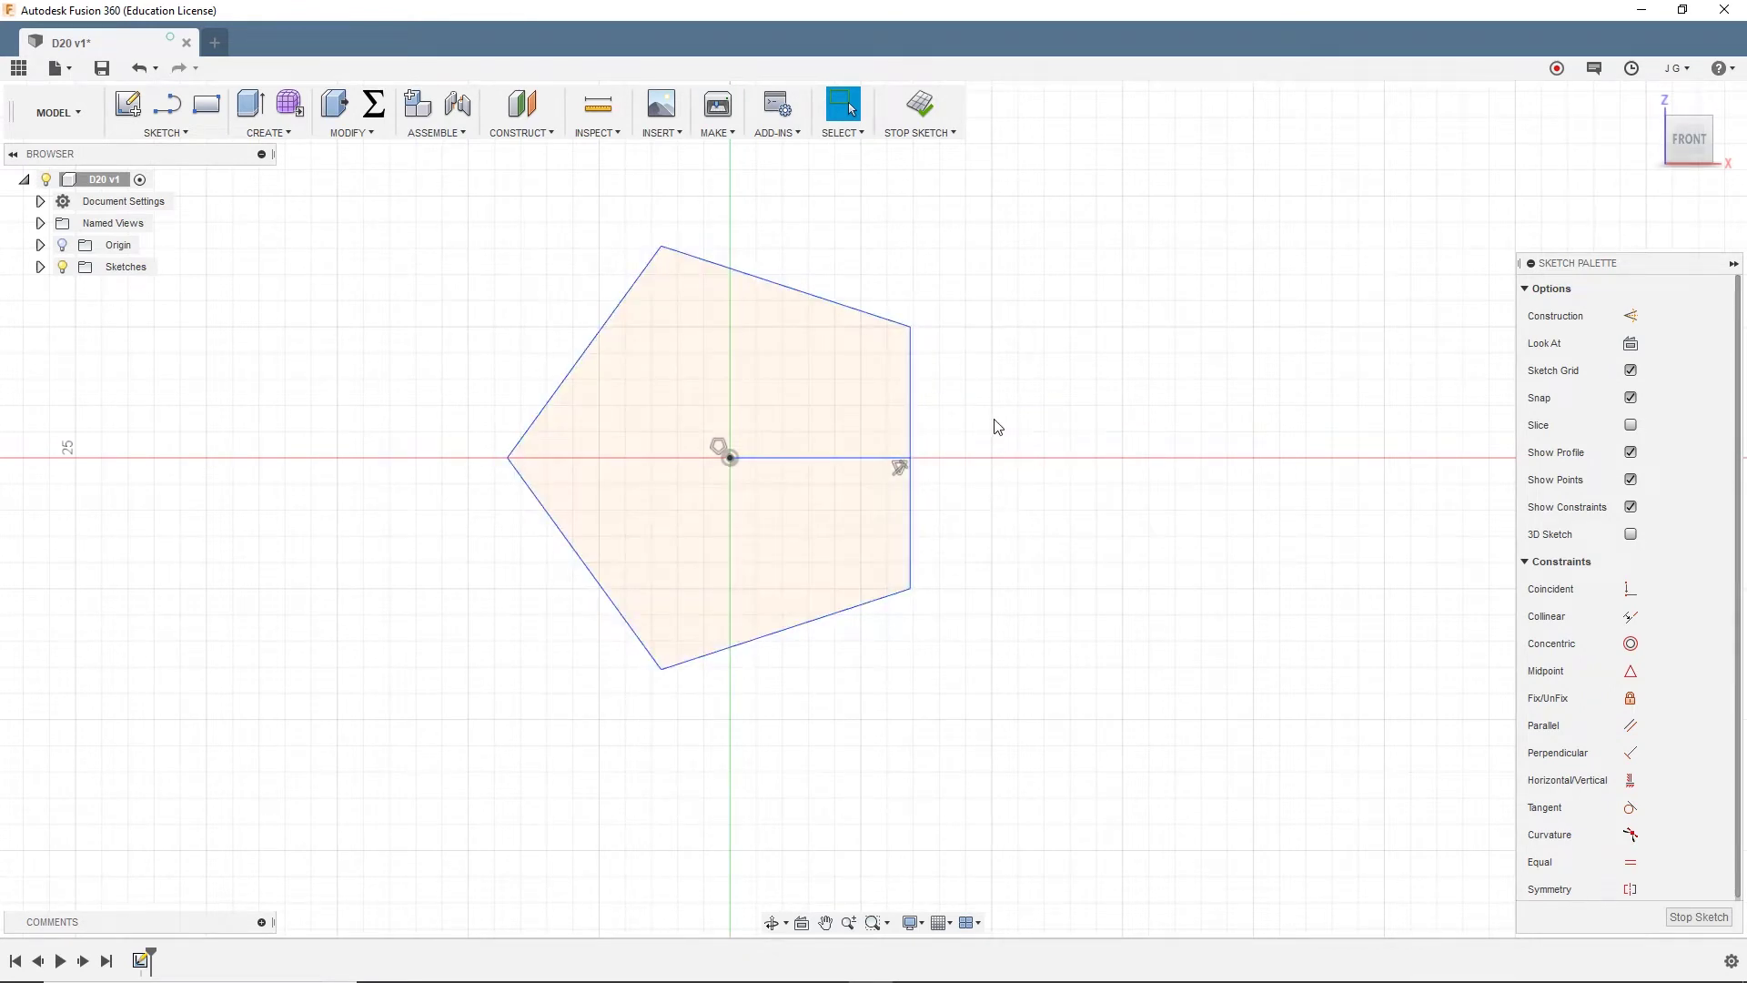
Draw a three-sided edge polygon outward from the pentagon's vertical edge, with side length SideLen at 90 deg
key(s)
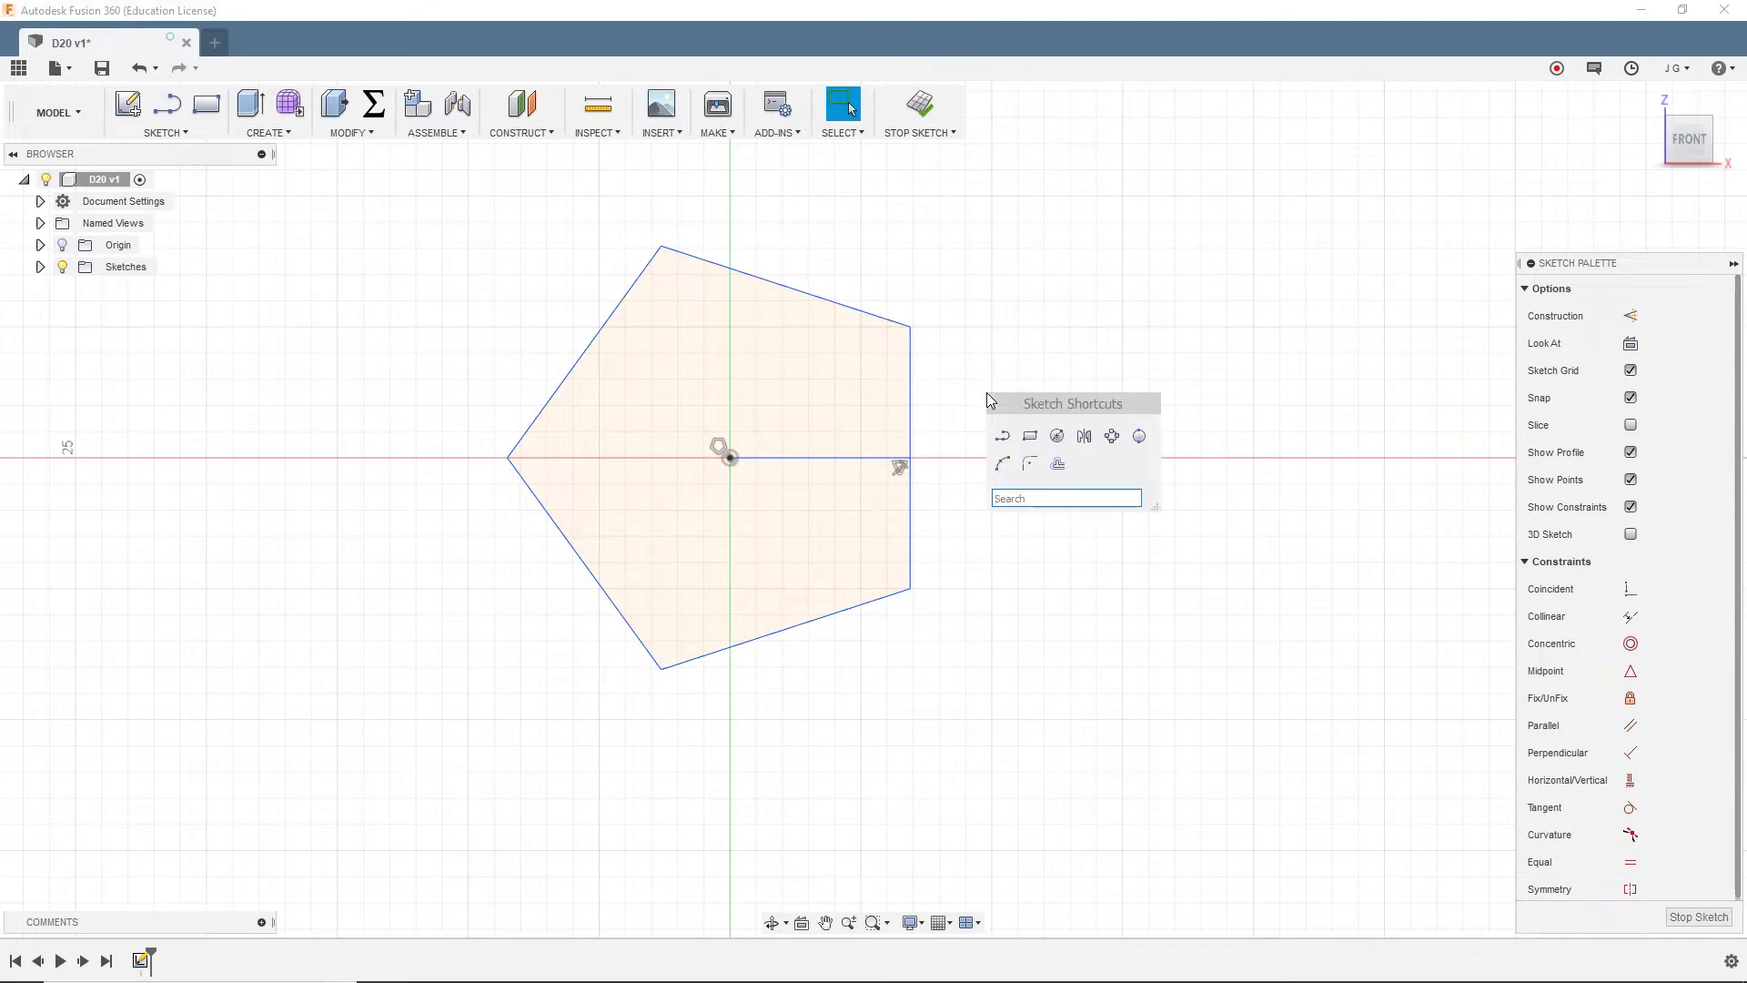
click(164, 132)
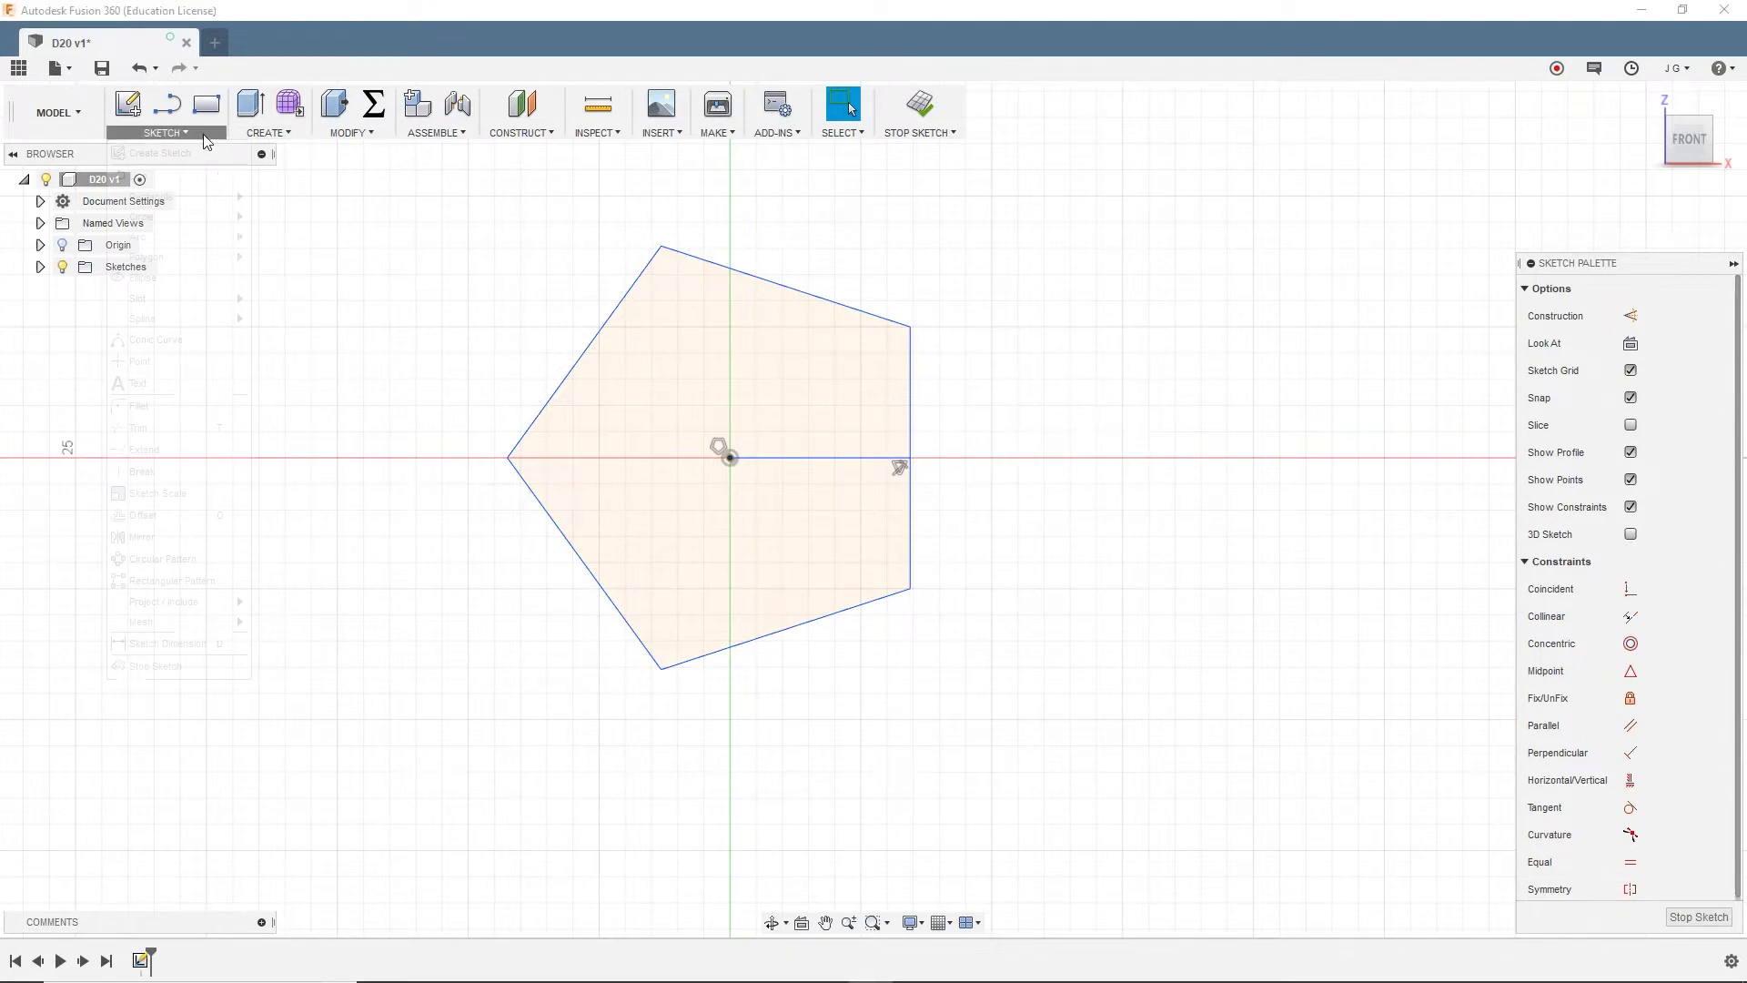
mouse_move(219, 267)
click(324, 307)
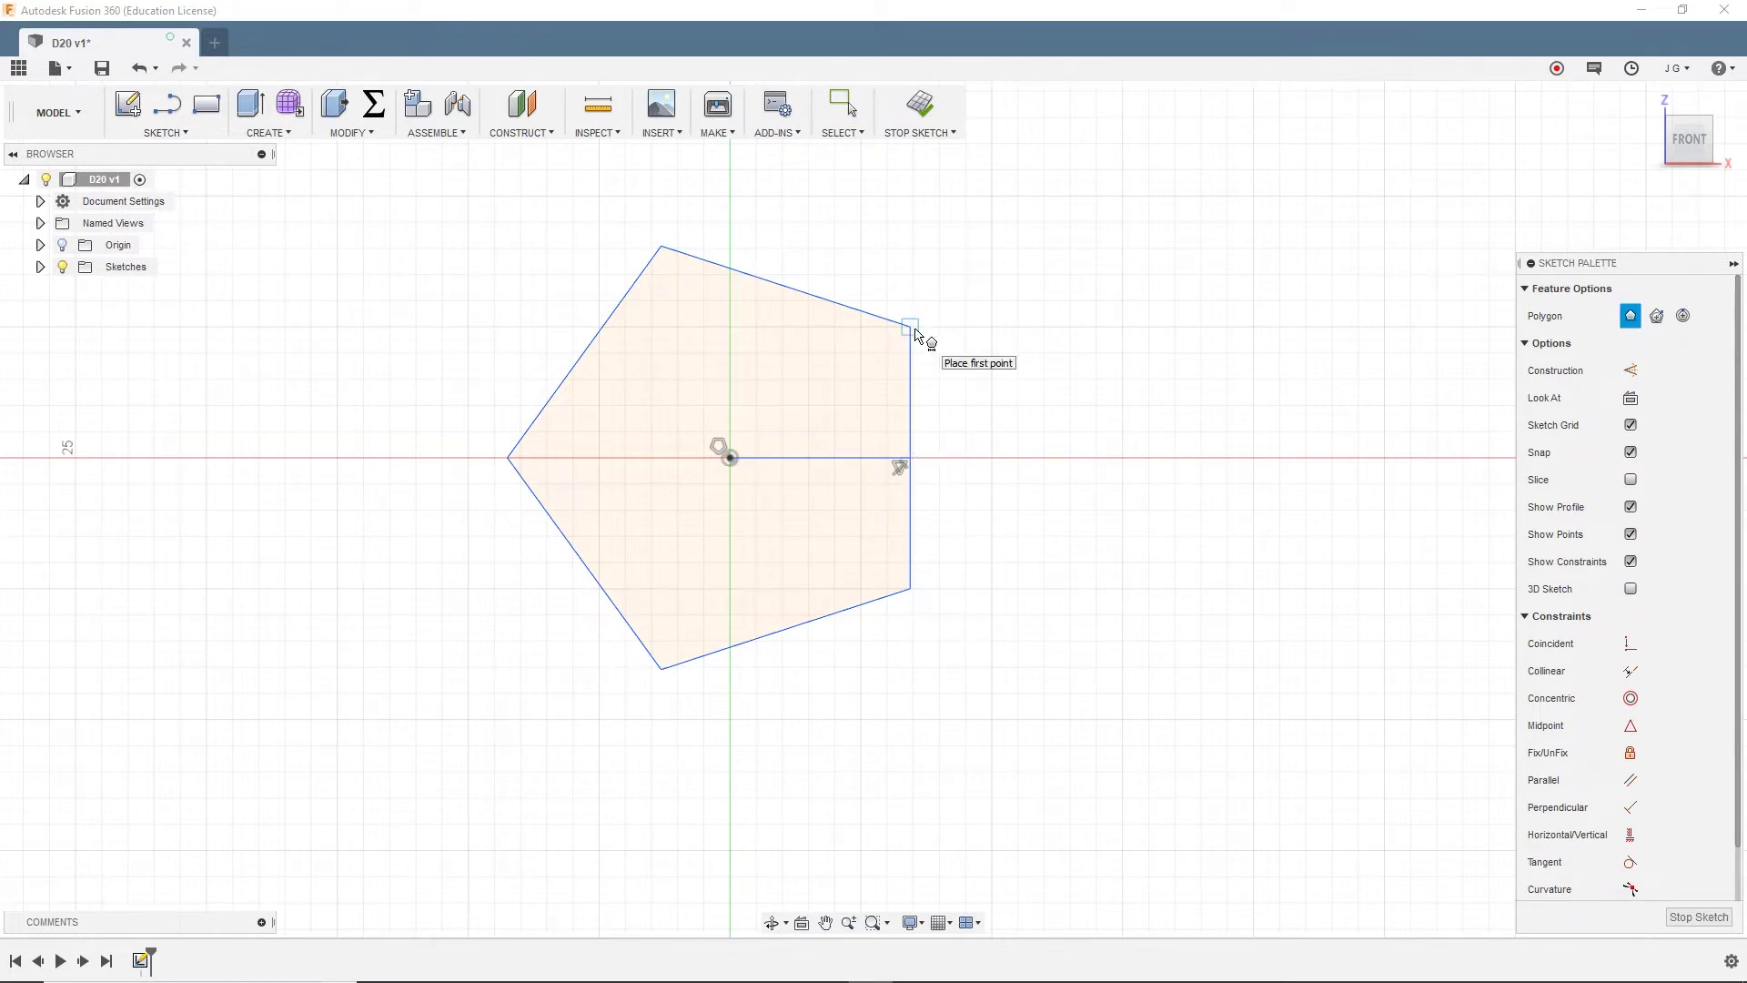
click(910, 326)
text(sid)
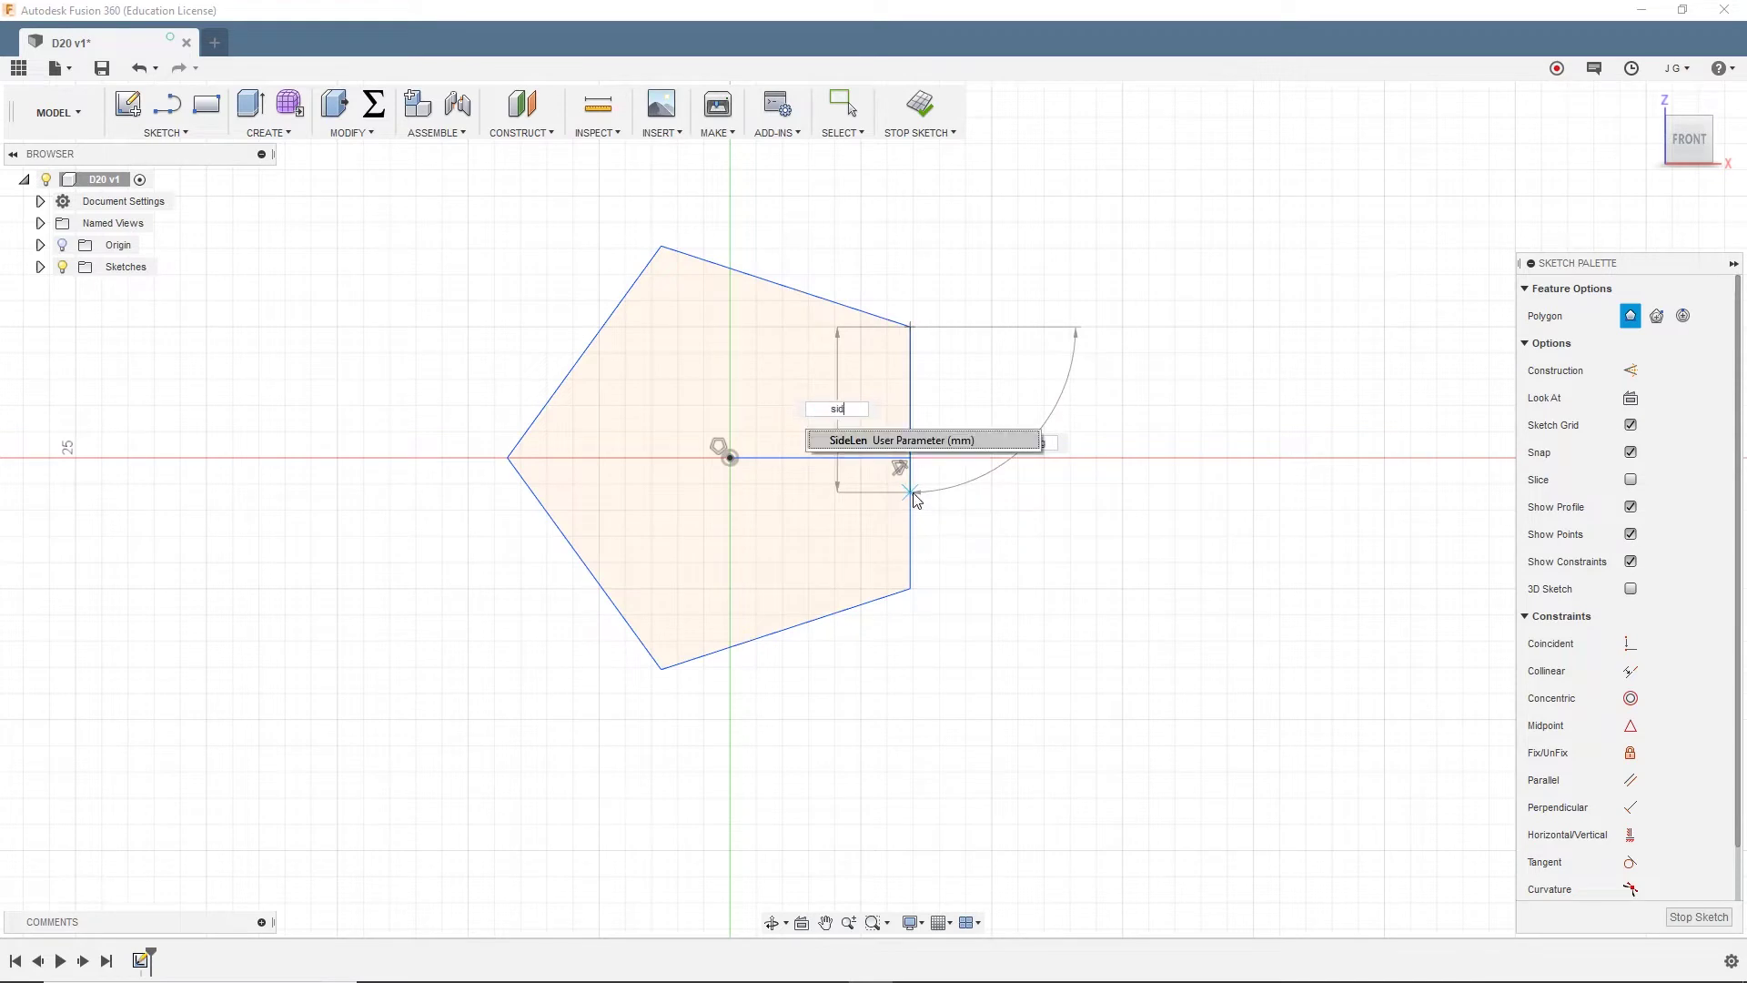
text(e)
key(Return)
key(Tab)
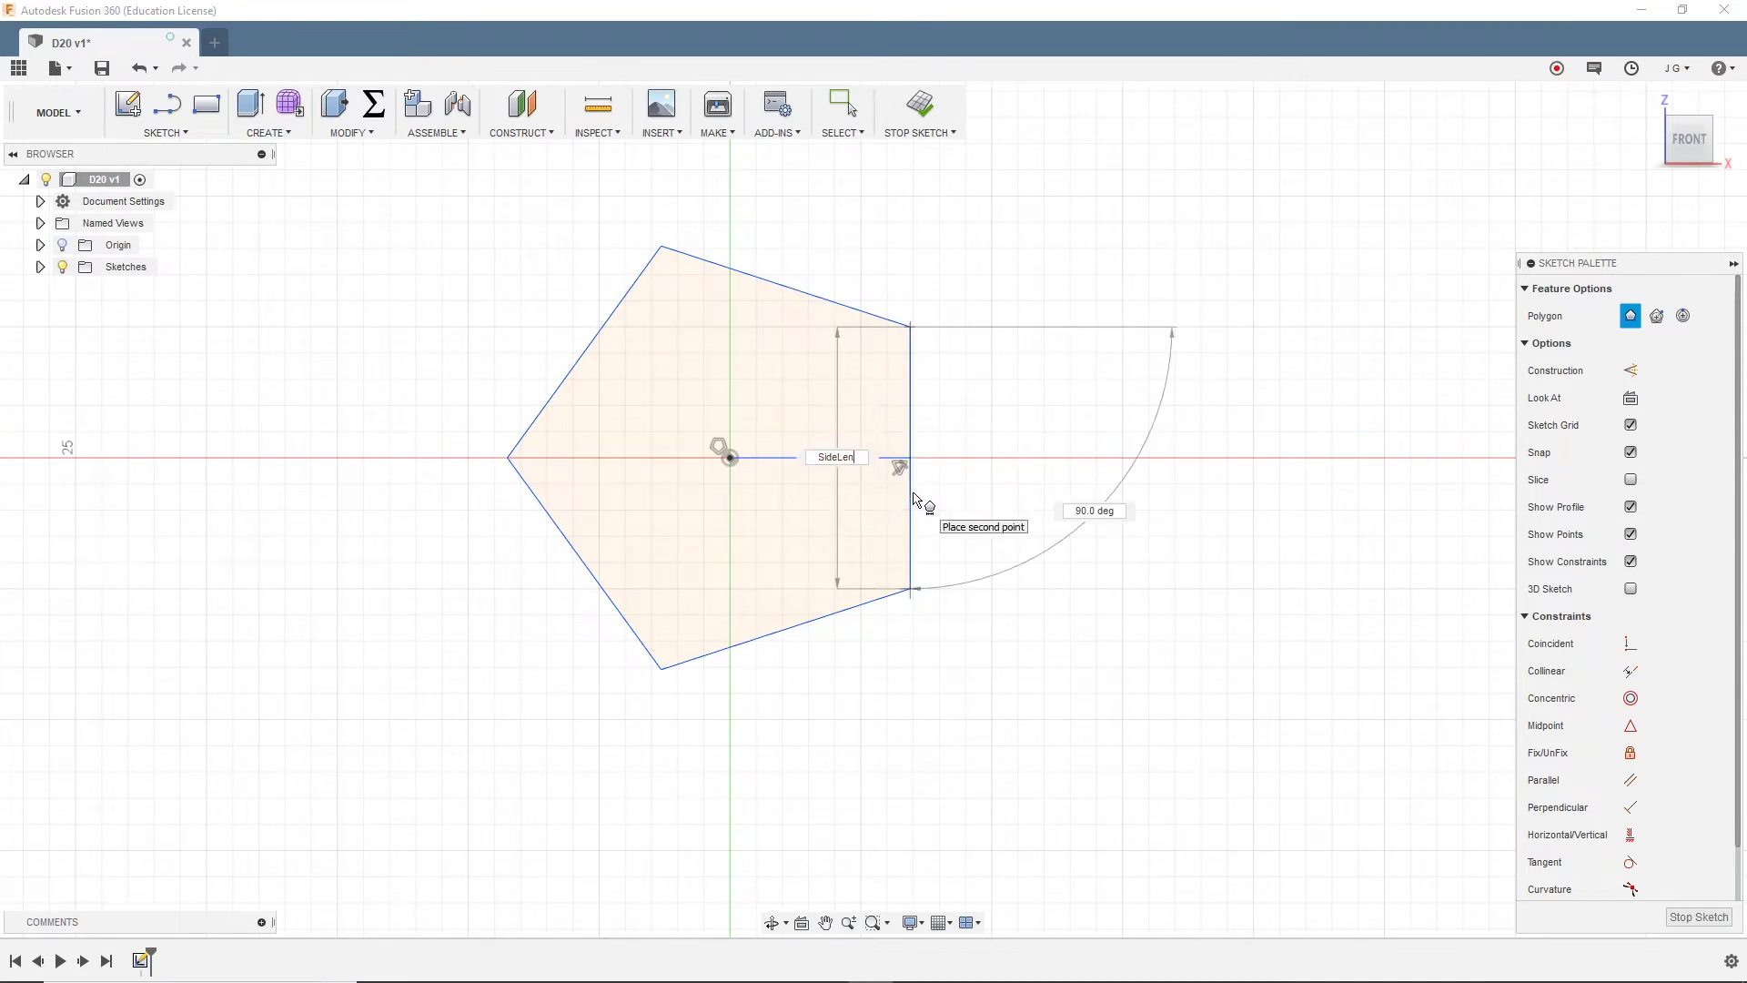
key(Tab)
key(Tab)
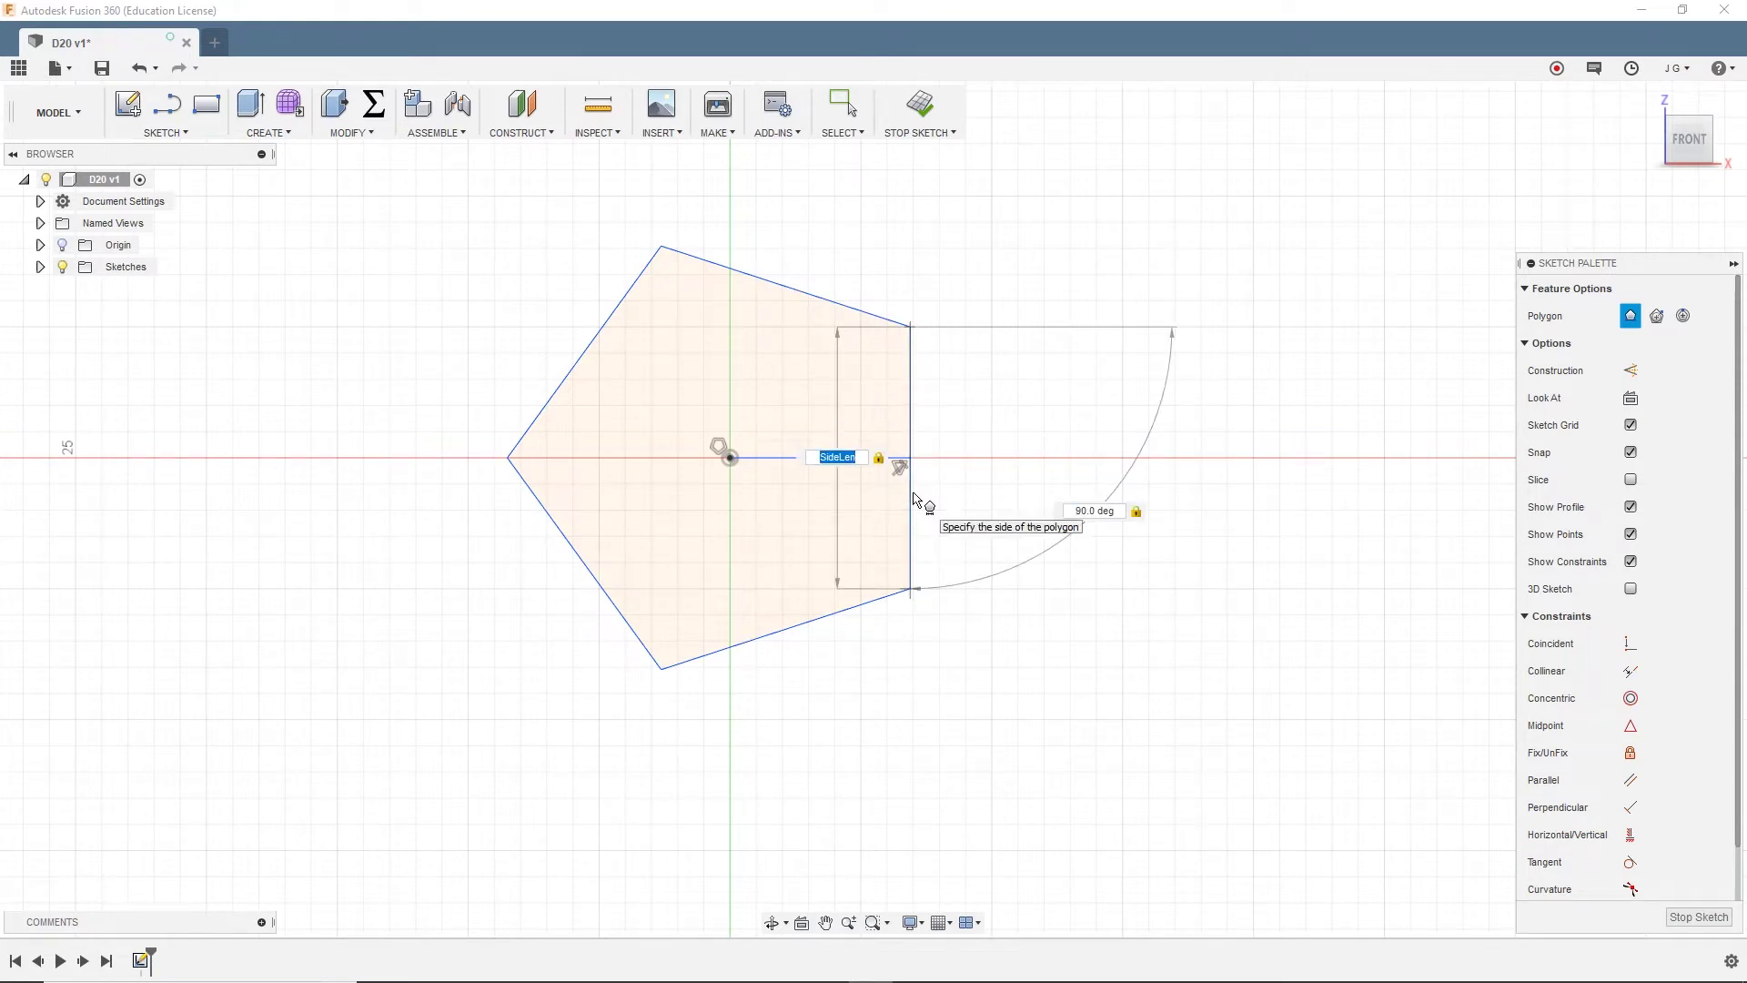
key(Return)
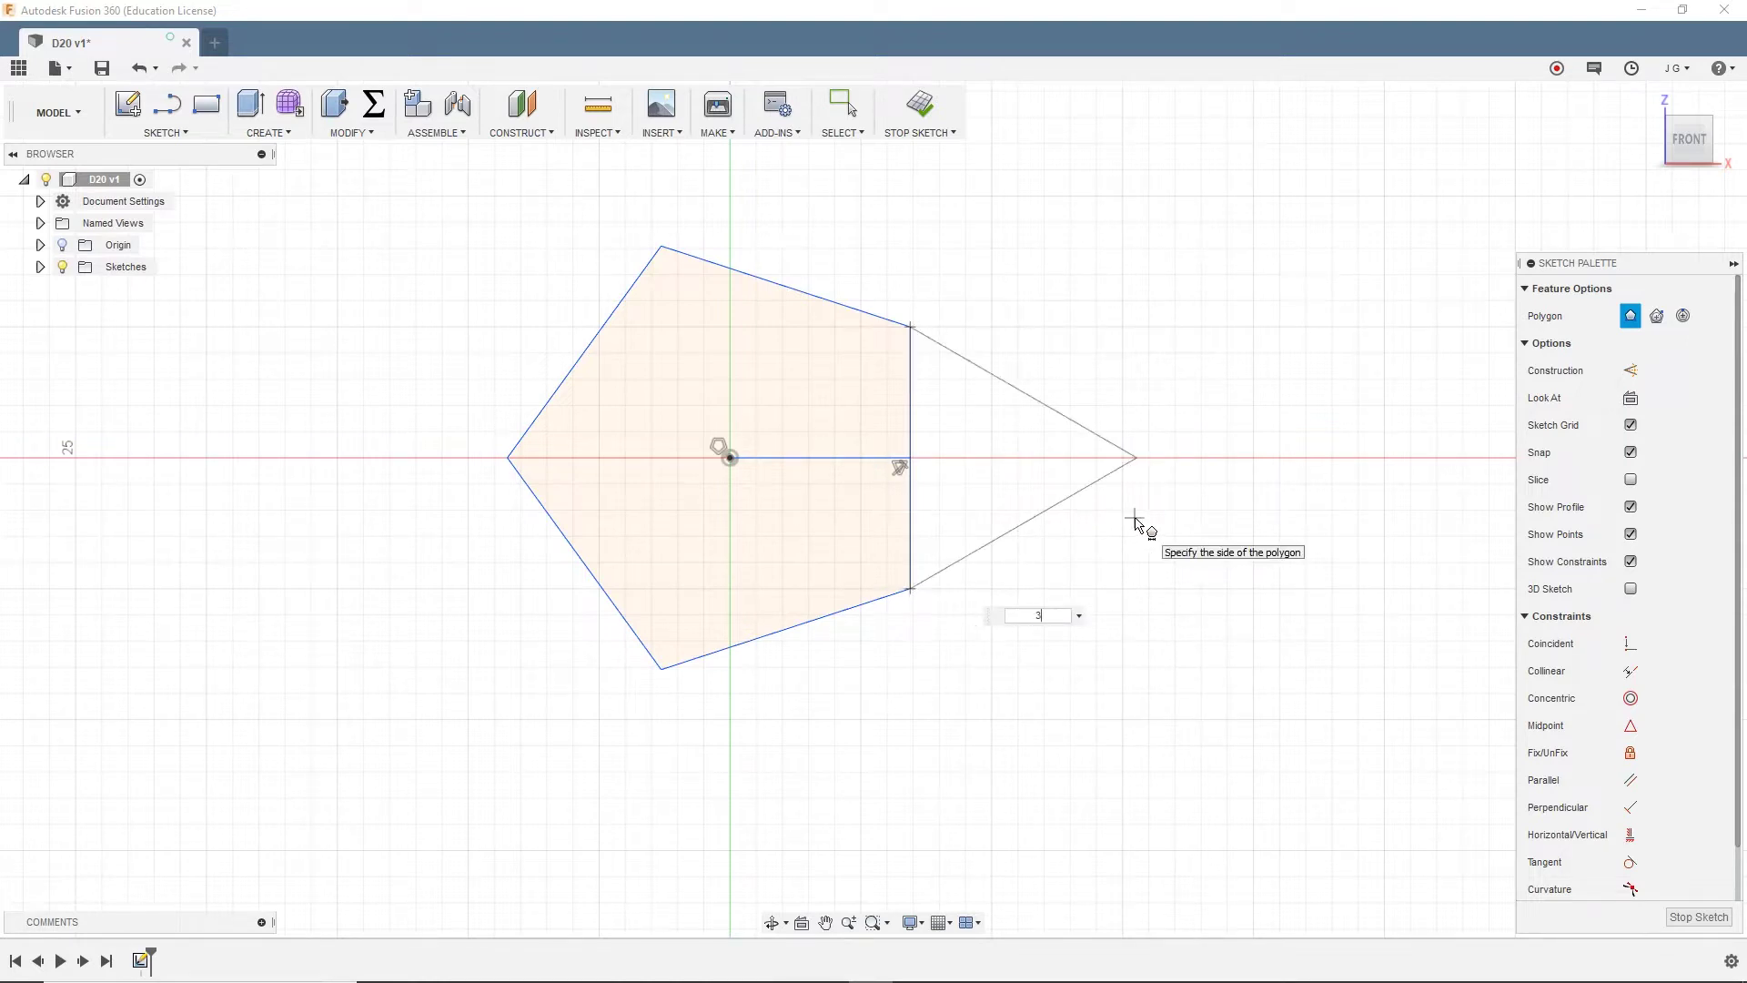
click(1136, 525)
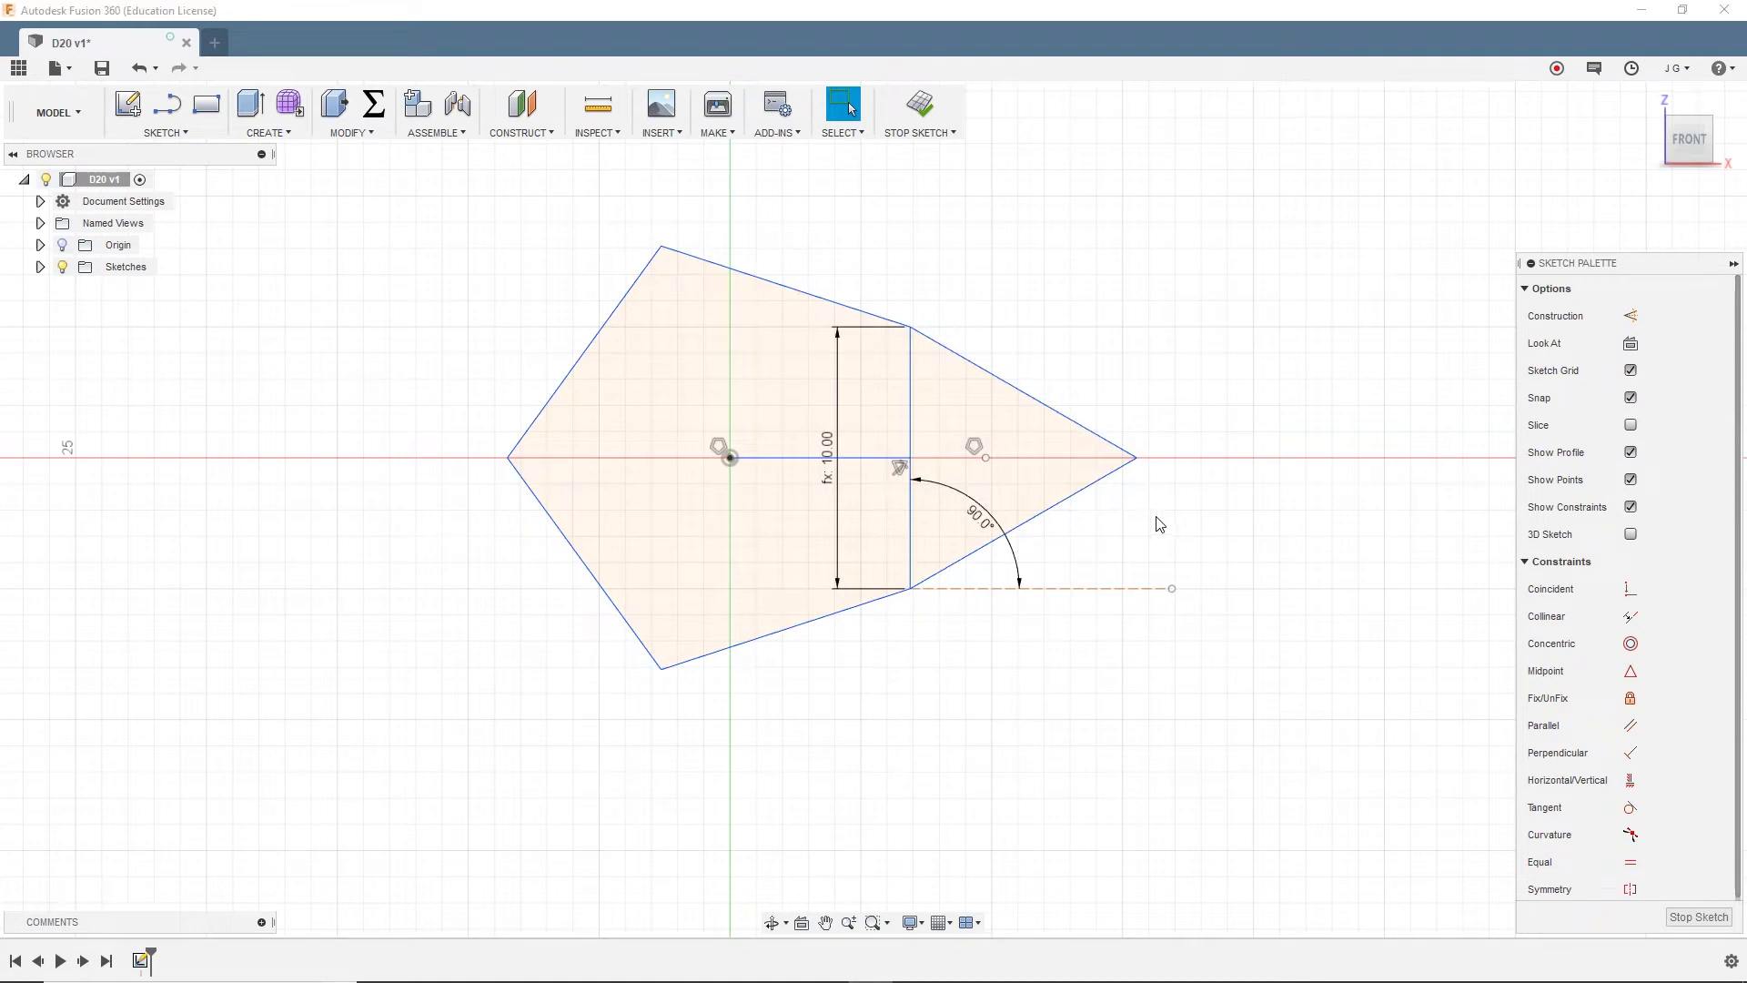
Draw a centre diameter circle from the midpoint of the pentagon's vertical edge through the triangle's outer tip
key(s)
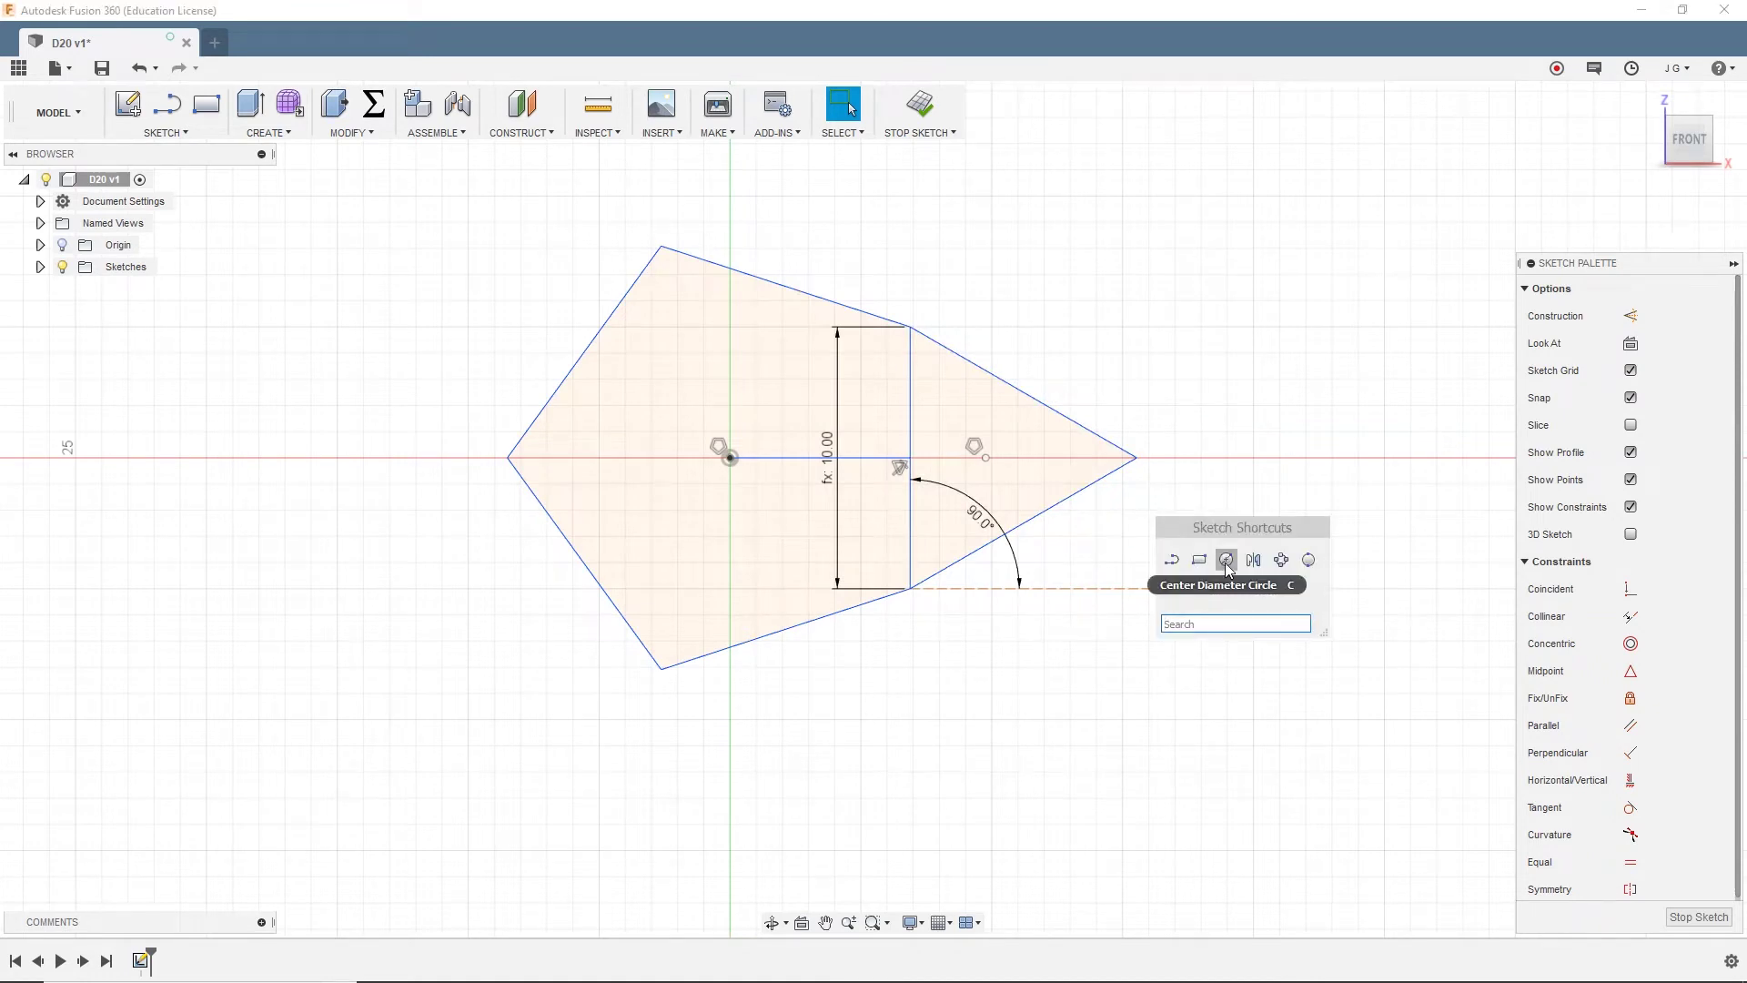
click(1226, 560)
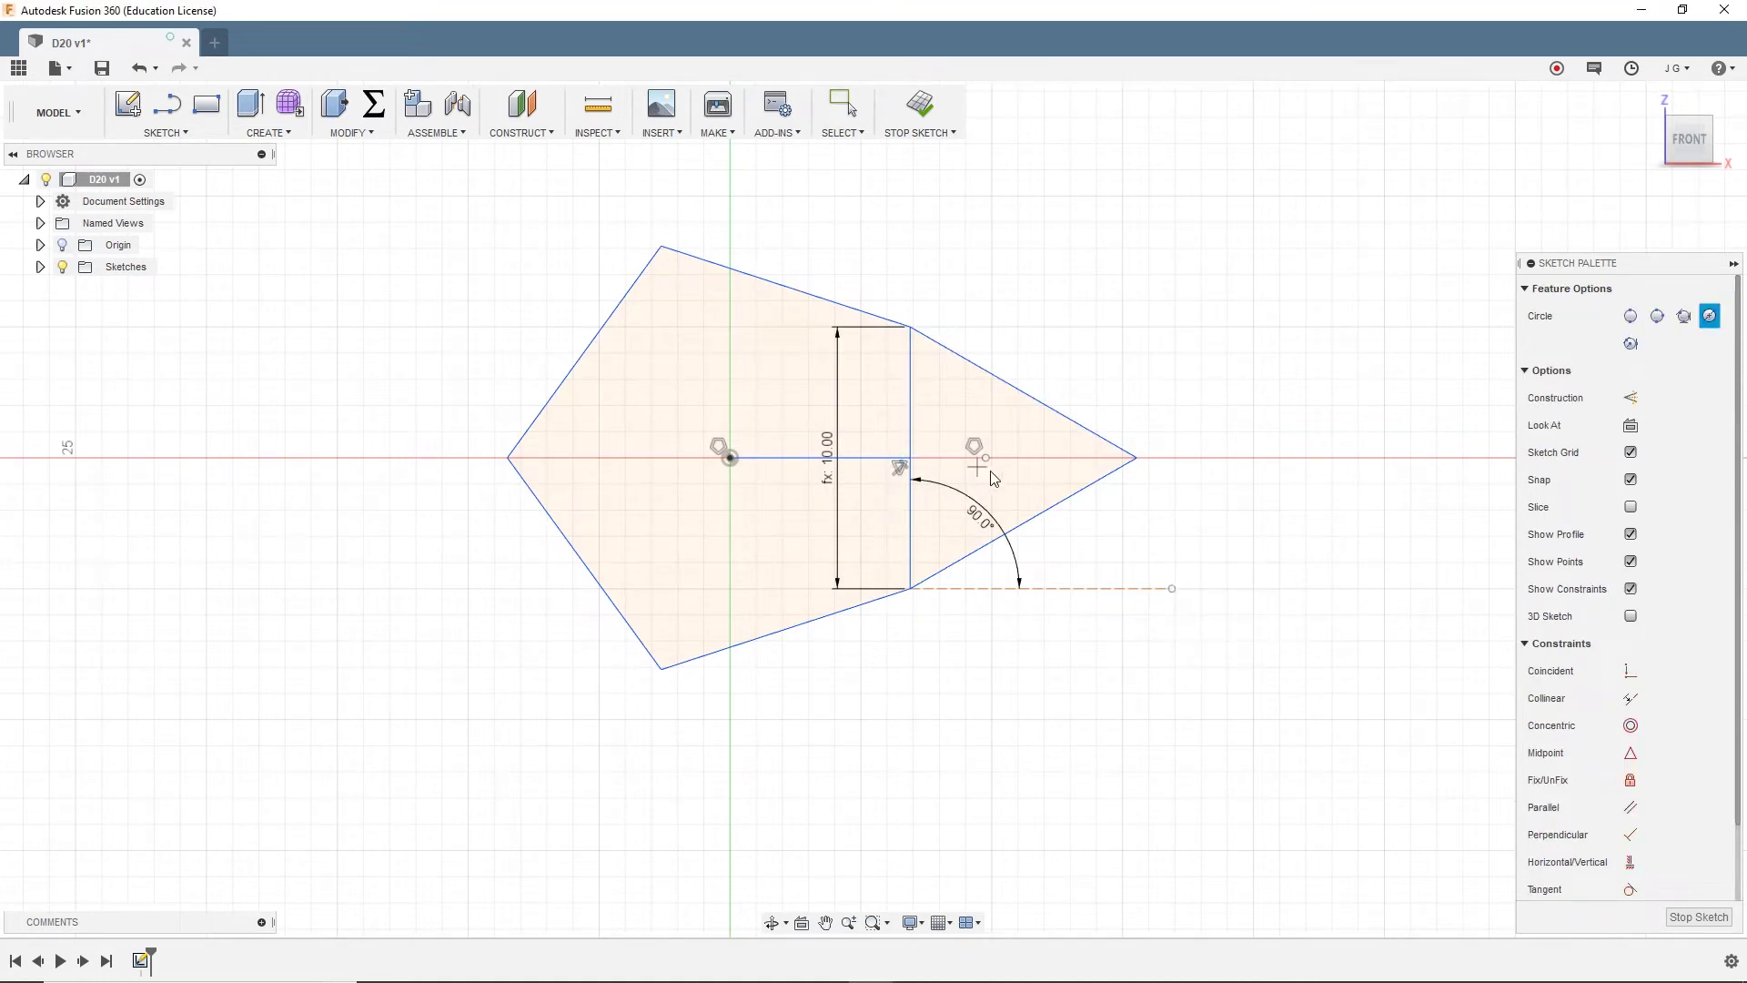
click(911, 459)
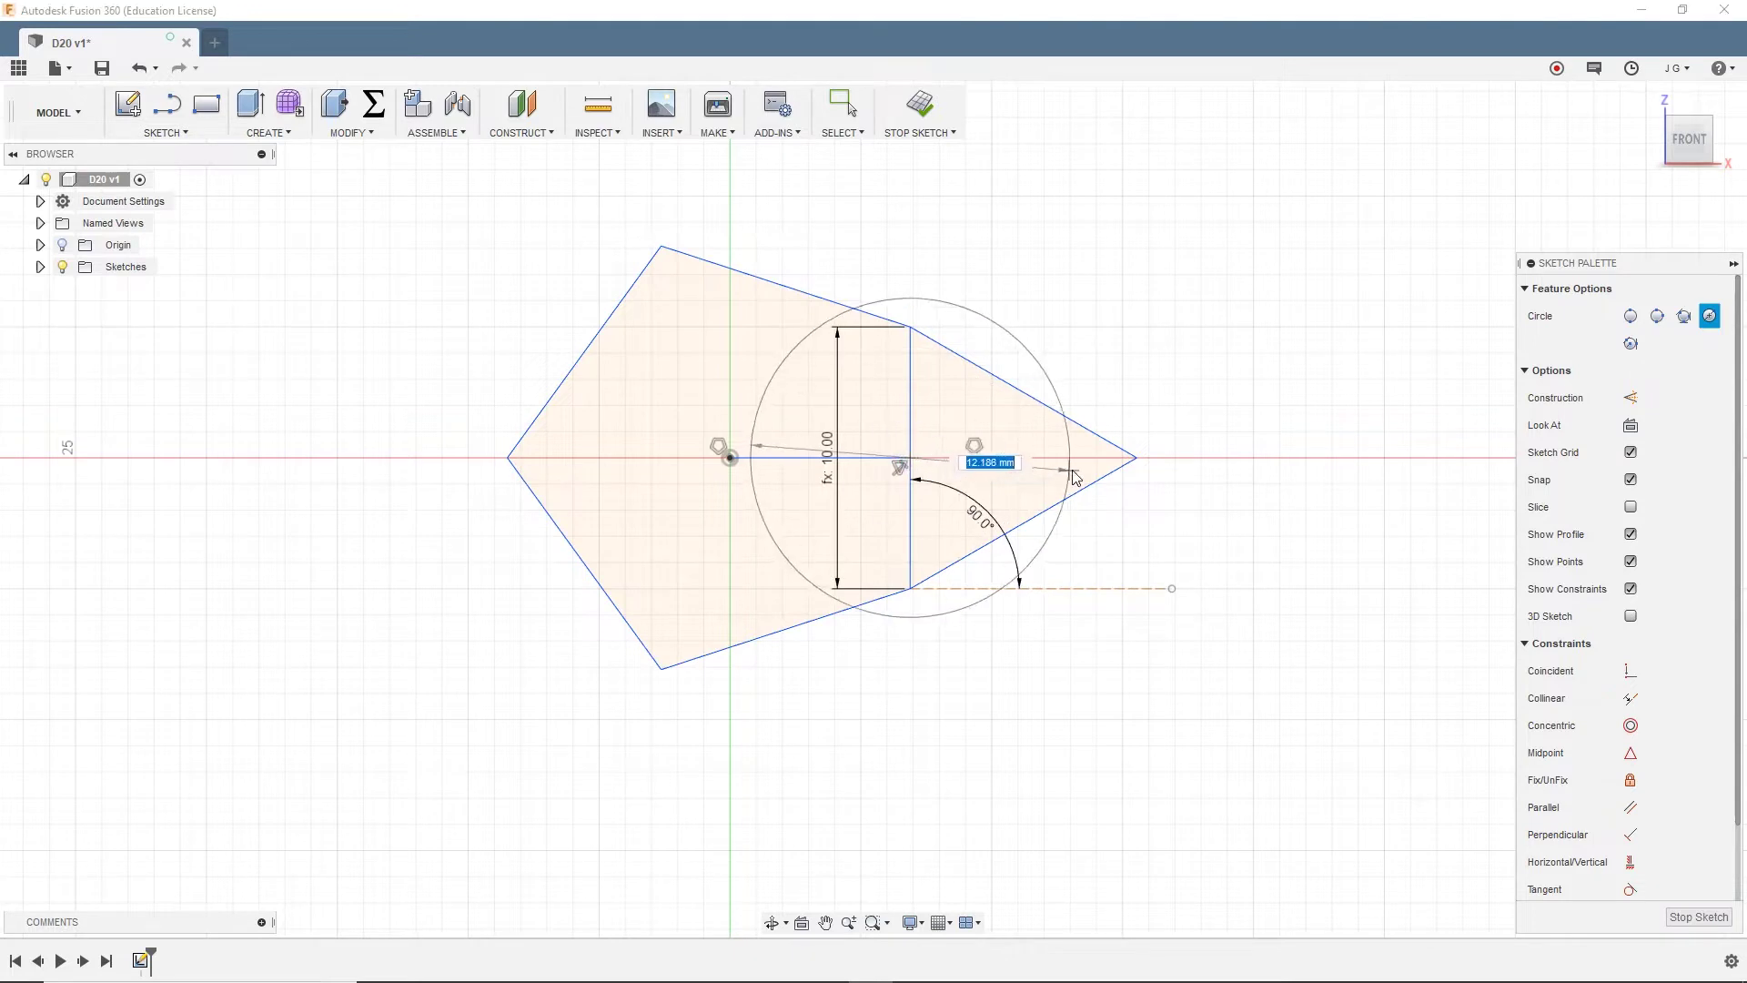
click(1140, 460)
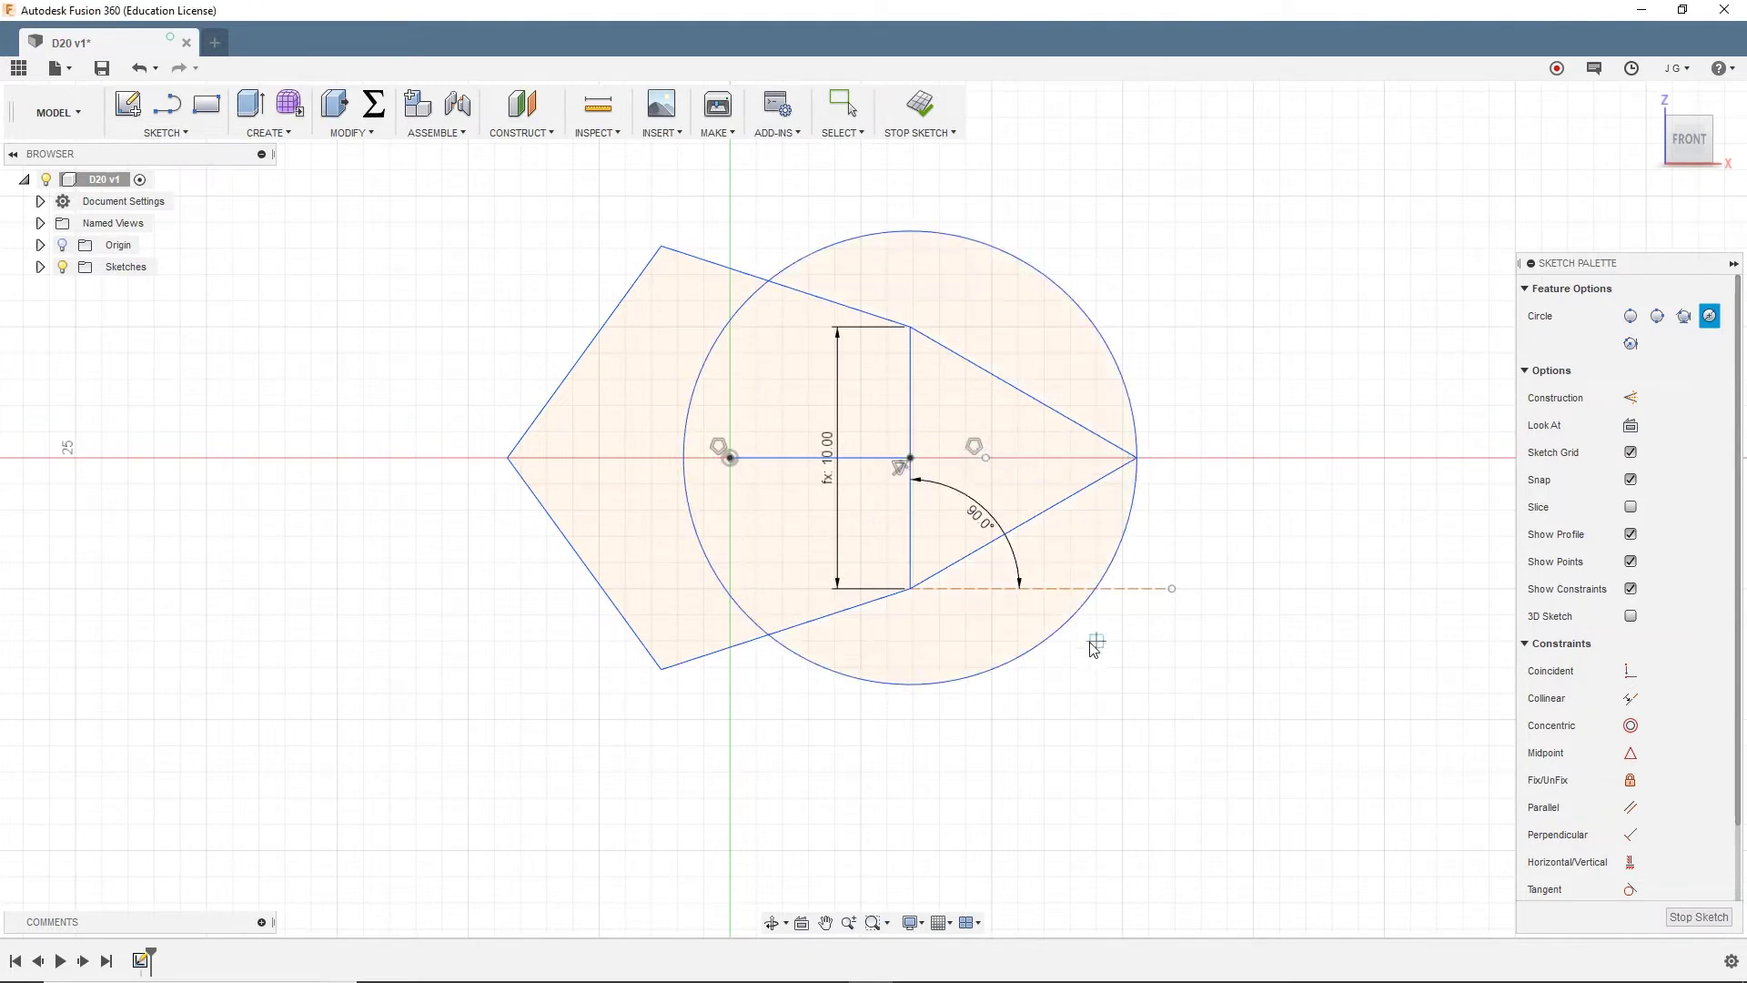
key(Escape)
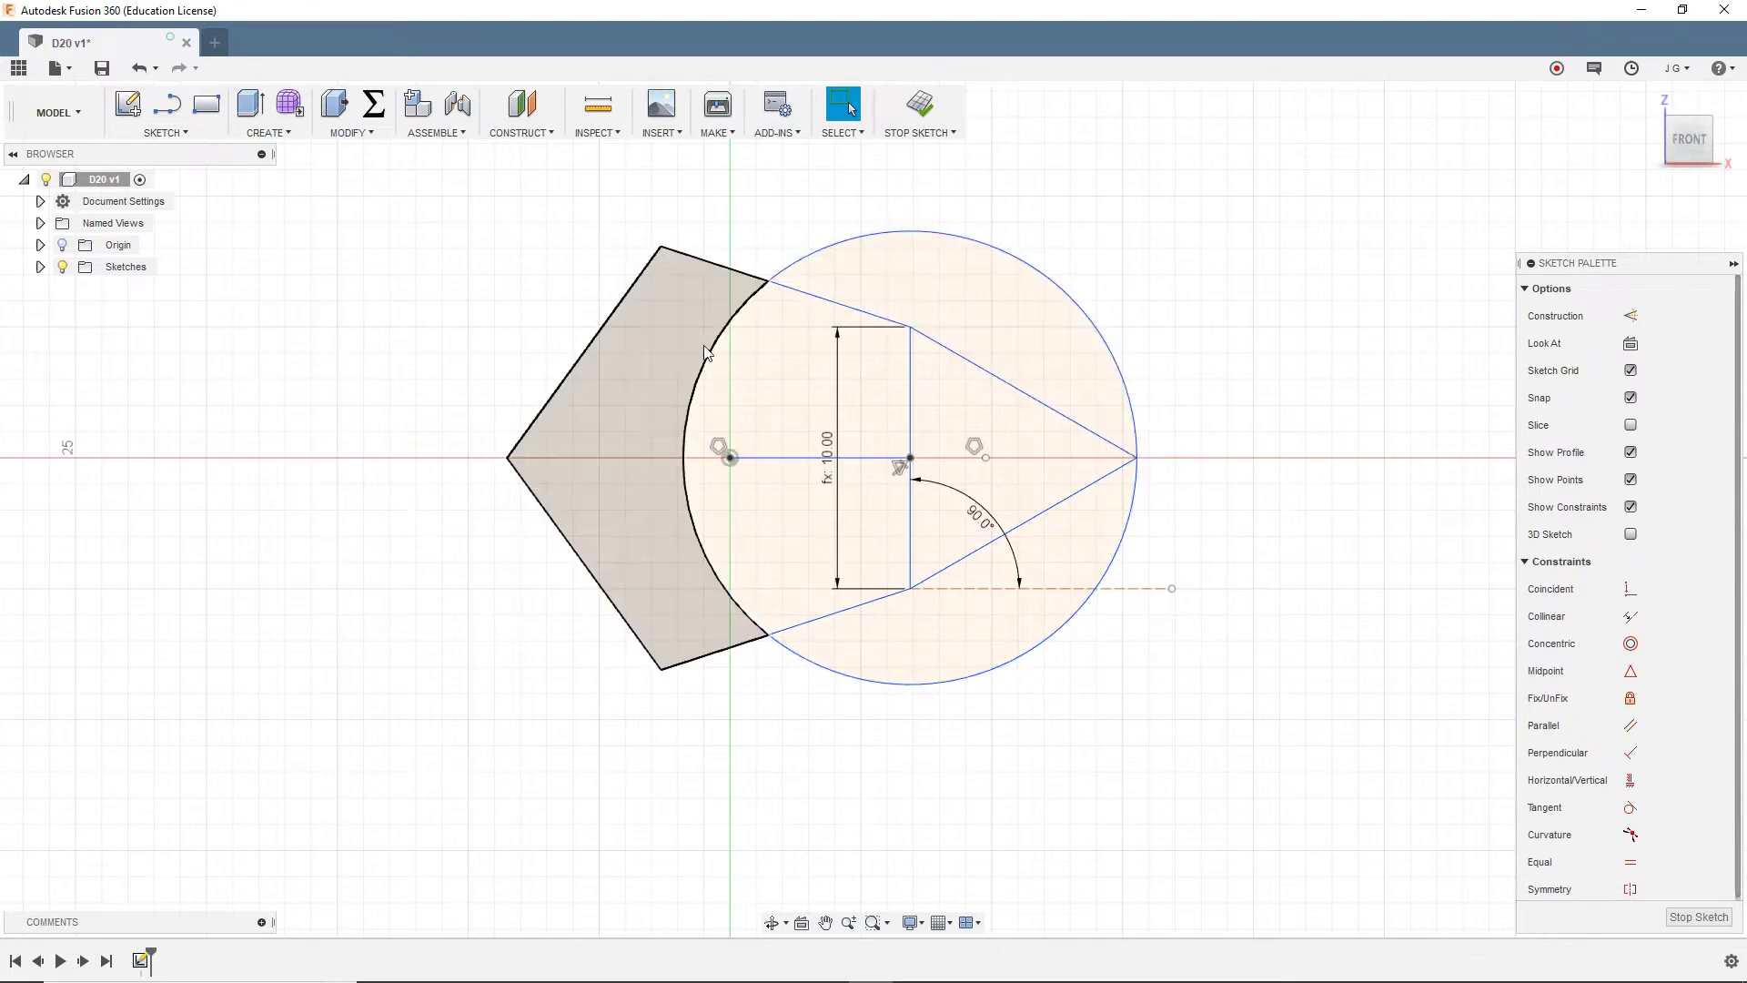
Draw a vertical line from the origin up to the circle, and a line joining its upper end to the vertical edge's midpoint
key(l)
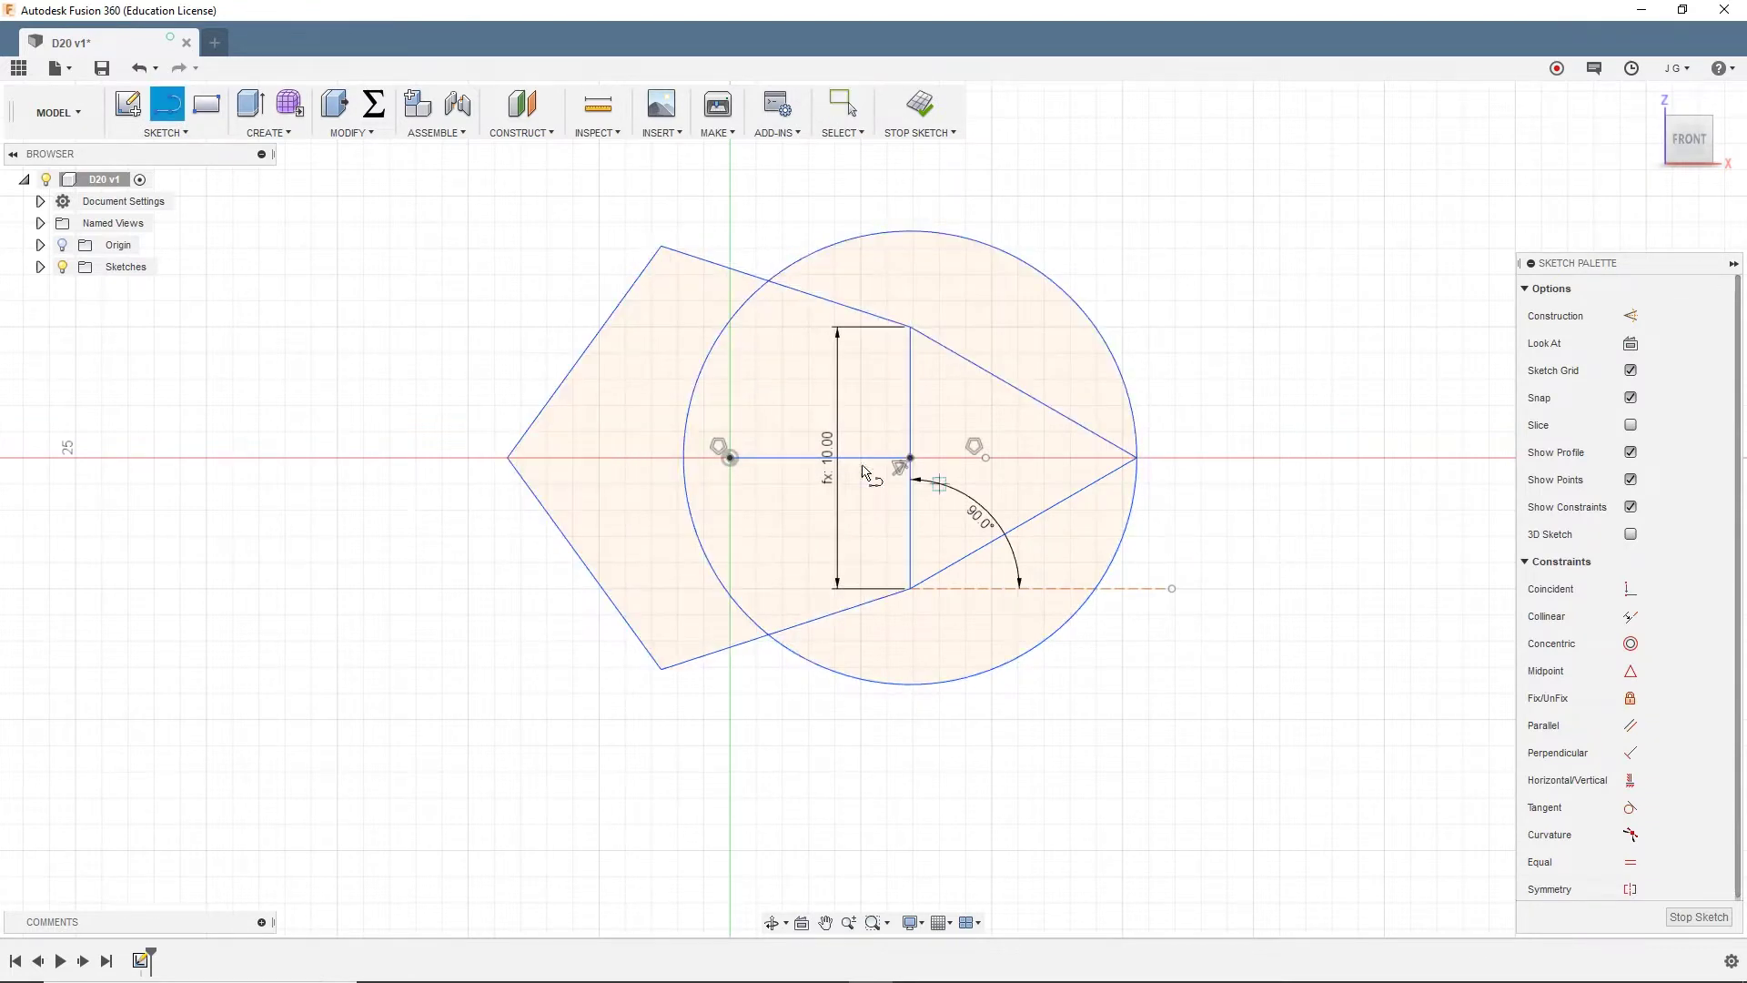
click(910, 458)
double_click(1128, 460)
click(730, 457)
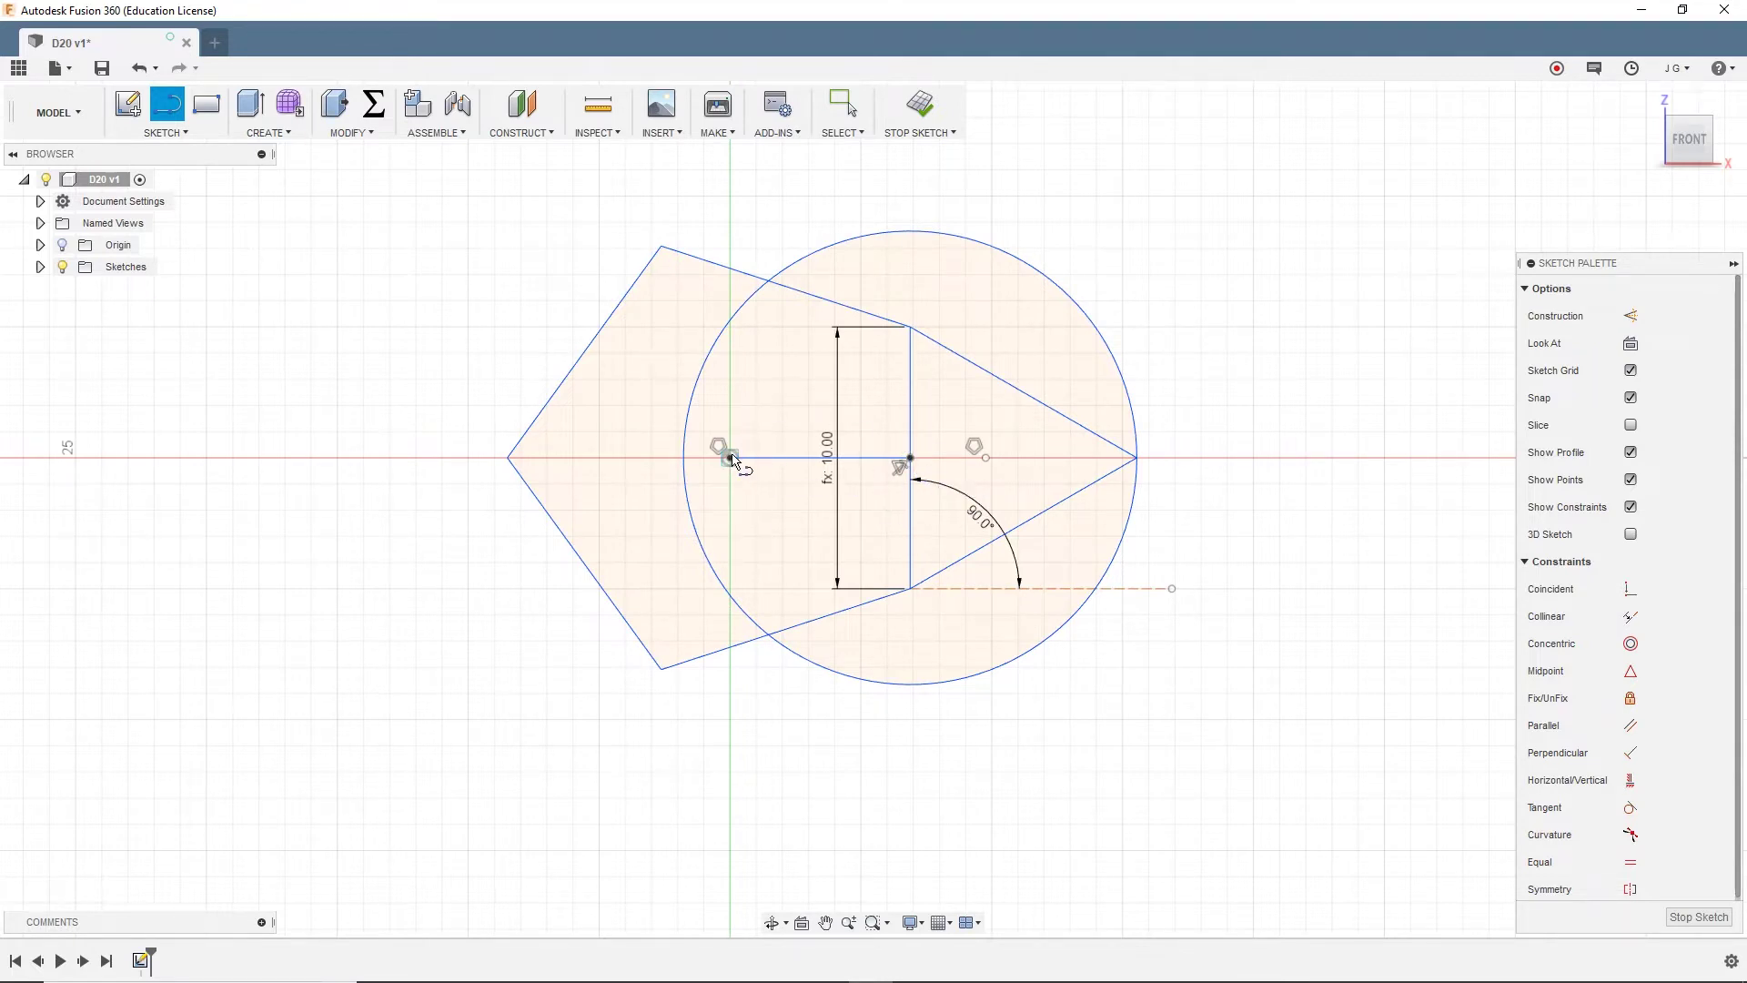
click(731, 323)
click(910, 458)
double_click(730, 320)
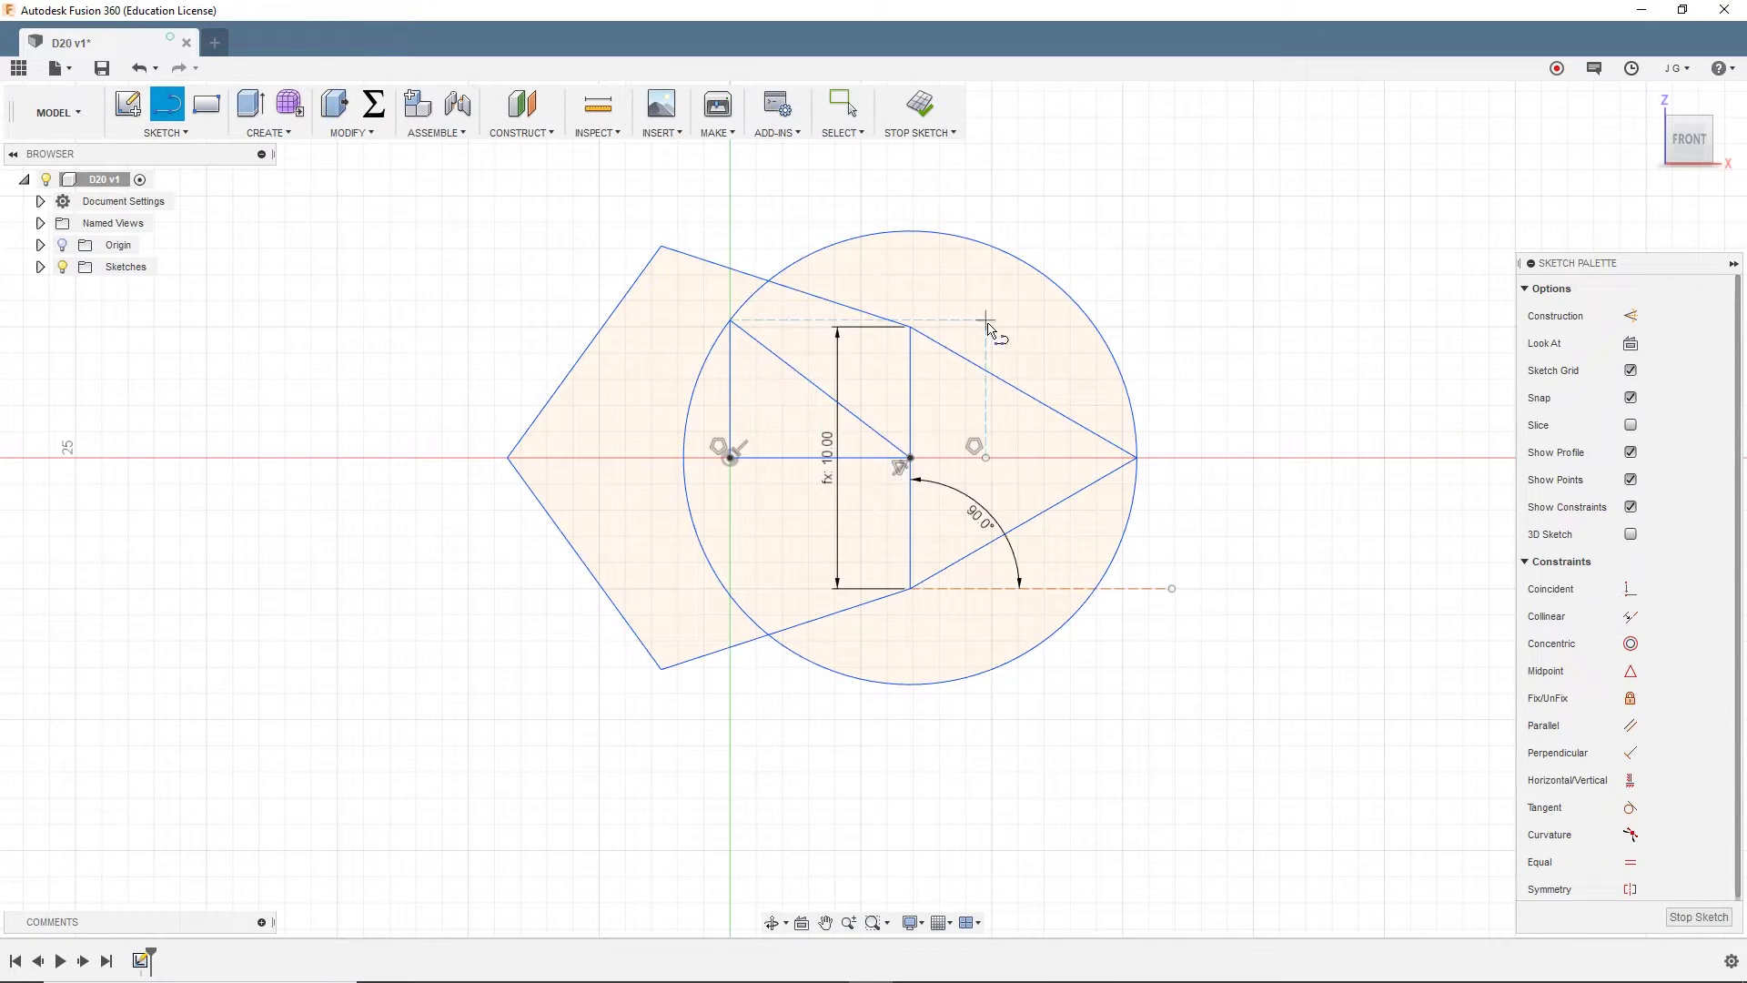
key(Escape)
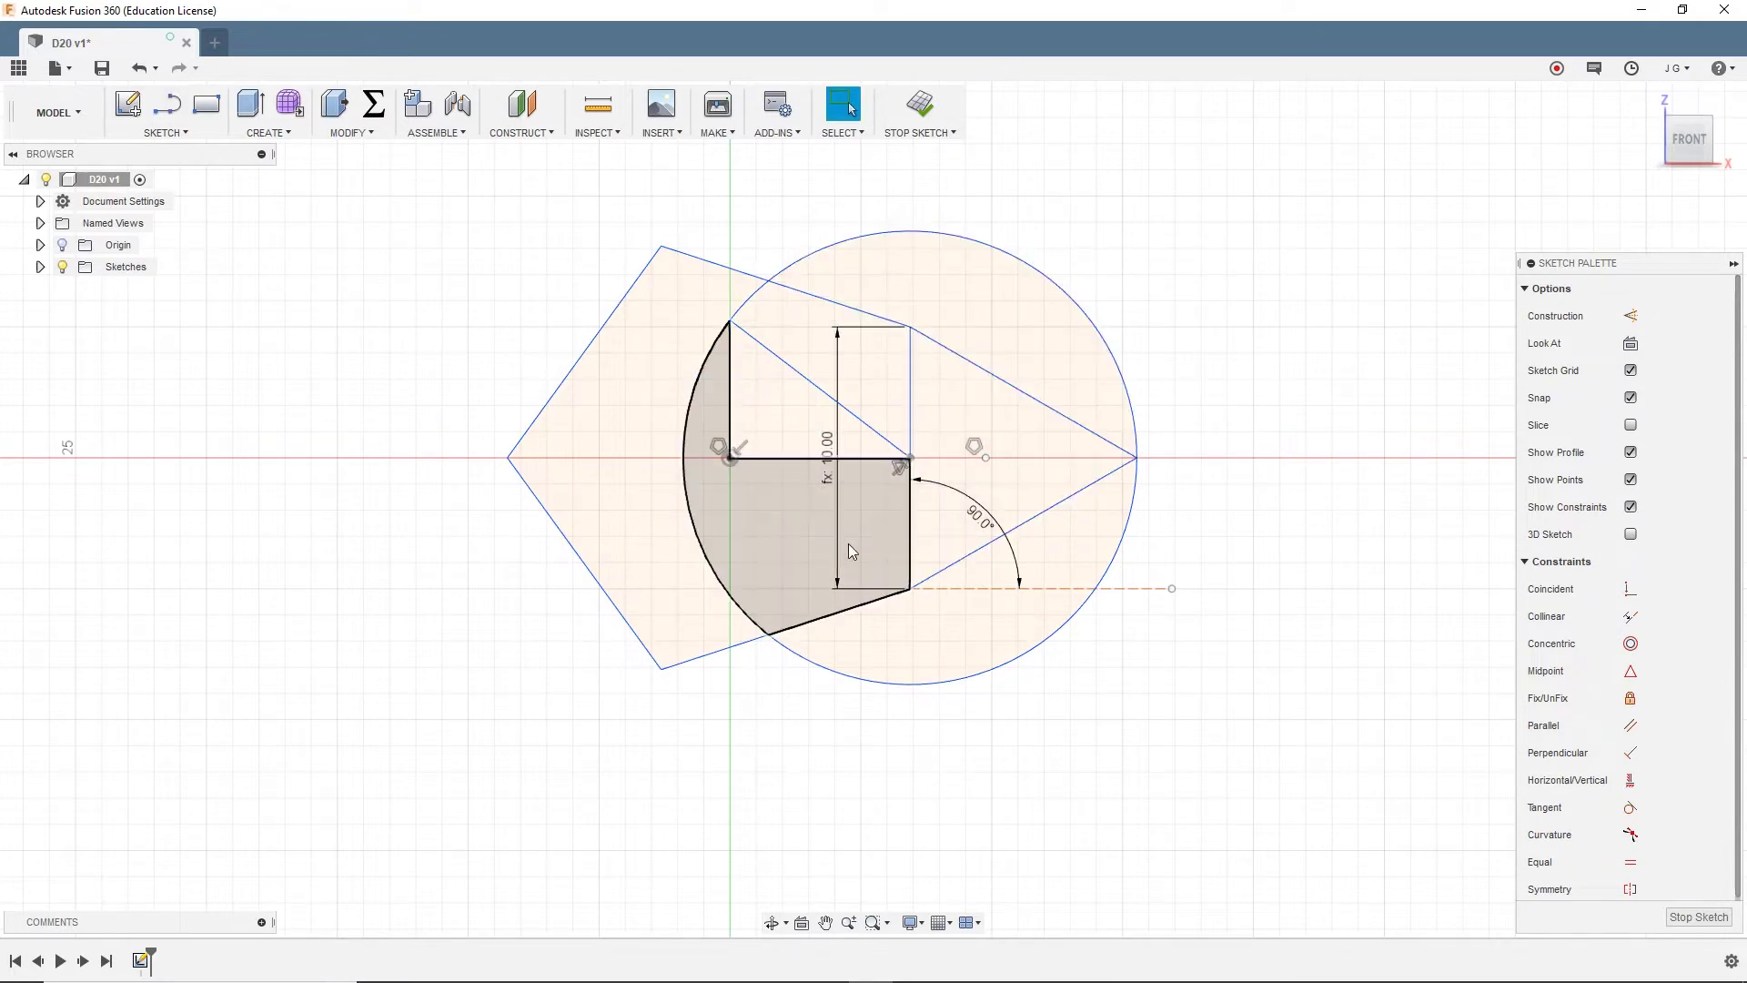
Convert the circle, the pentagon's top and two left edges, and the outer triangle's lower side to construction geometry
click(1080, 296)
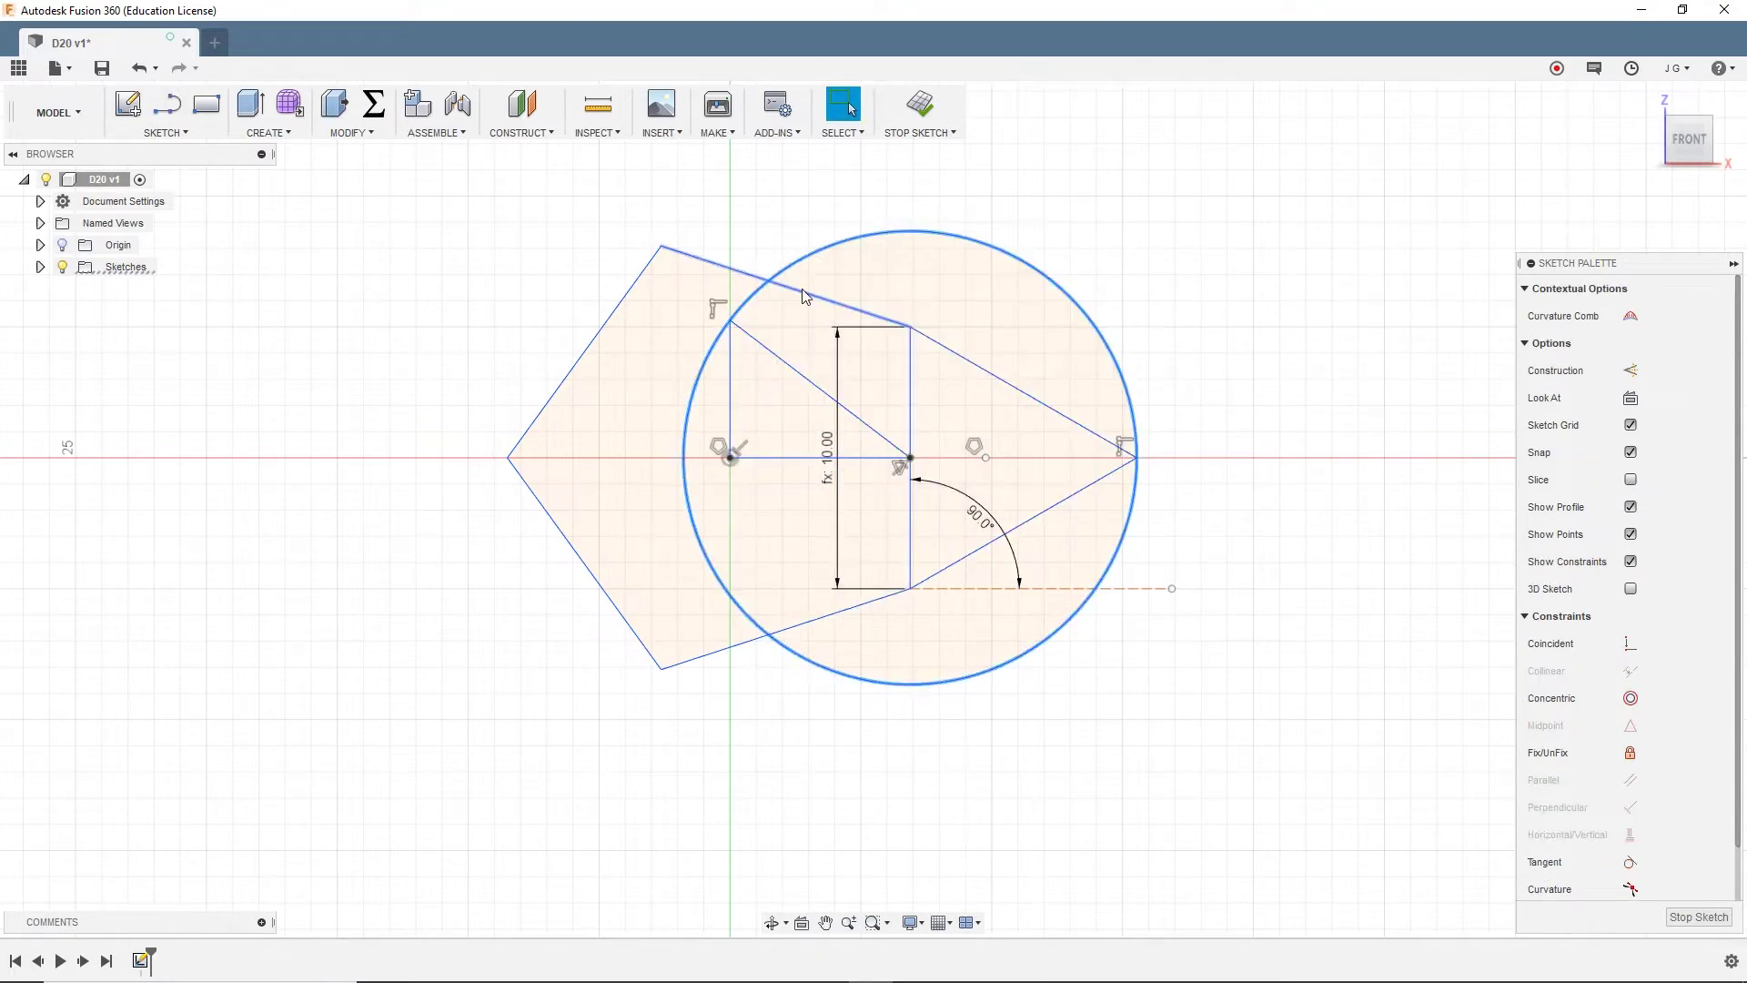
ctrl+double_click(623, 304)
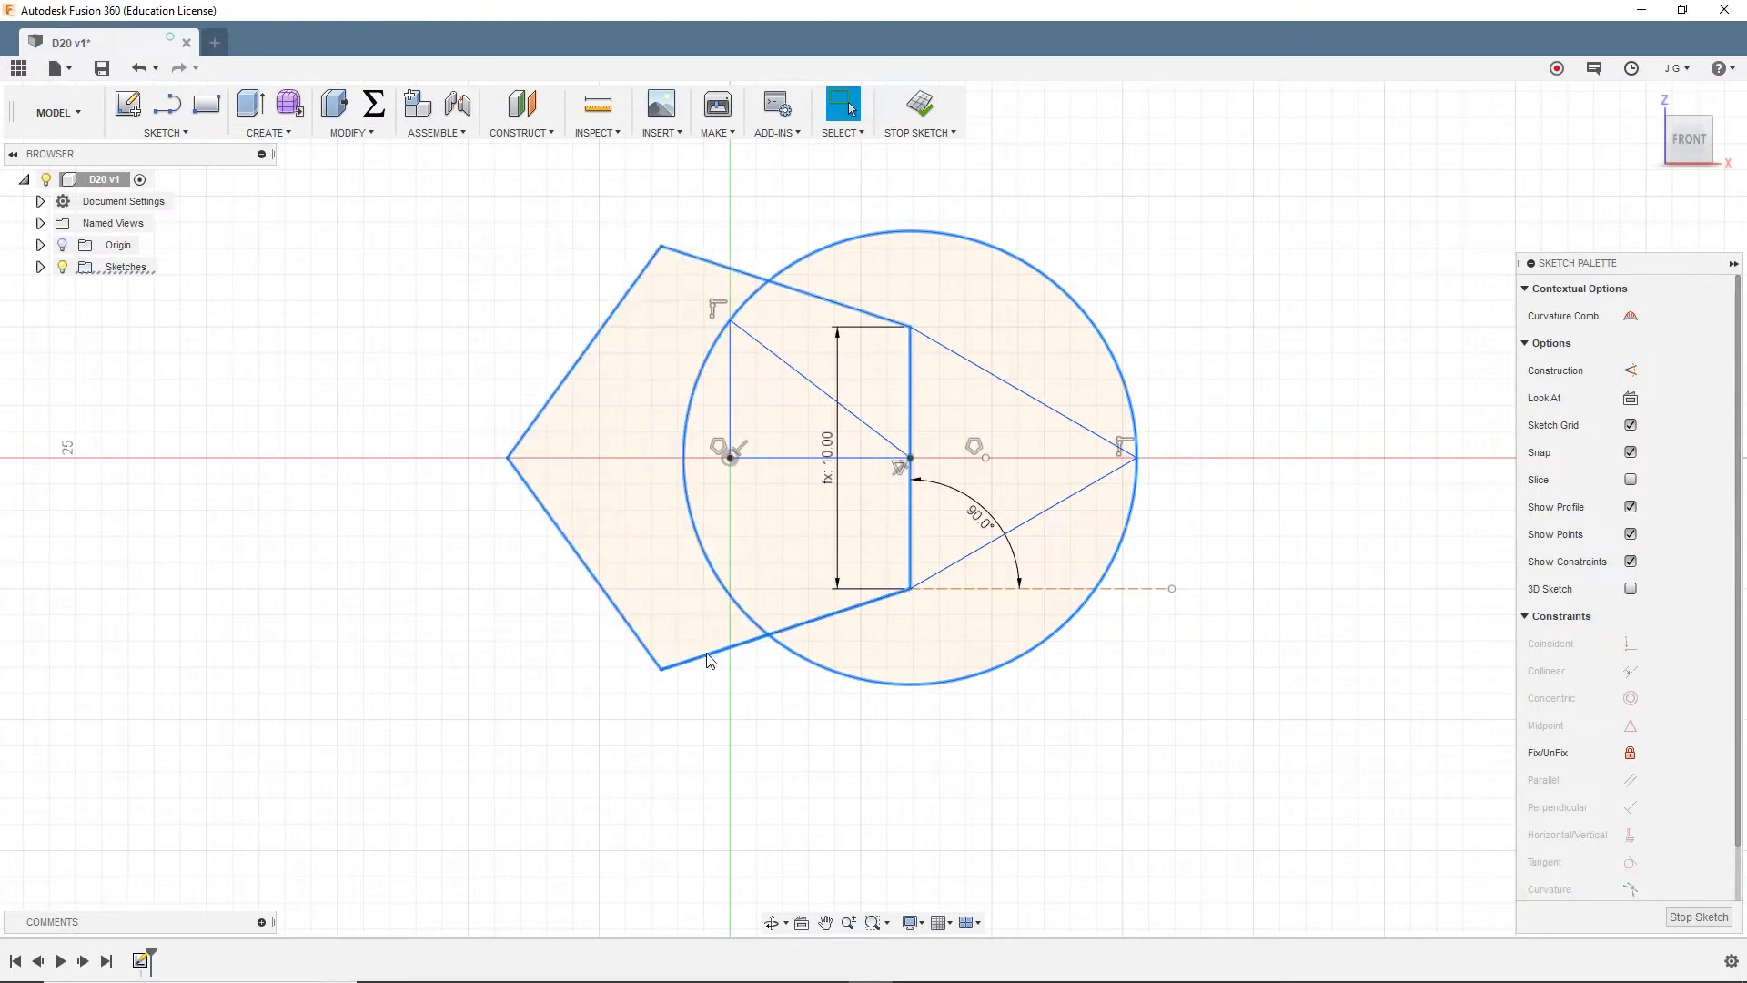
ctrl+click(993, 545)
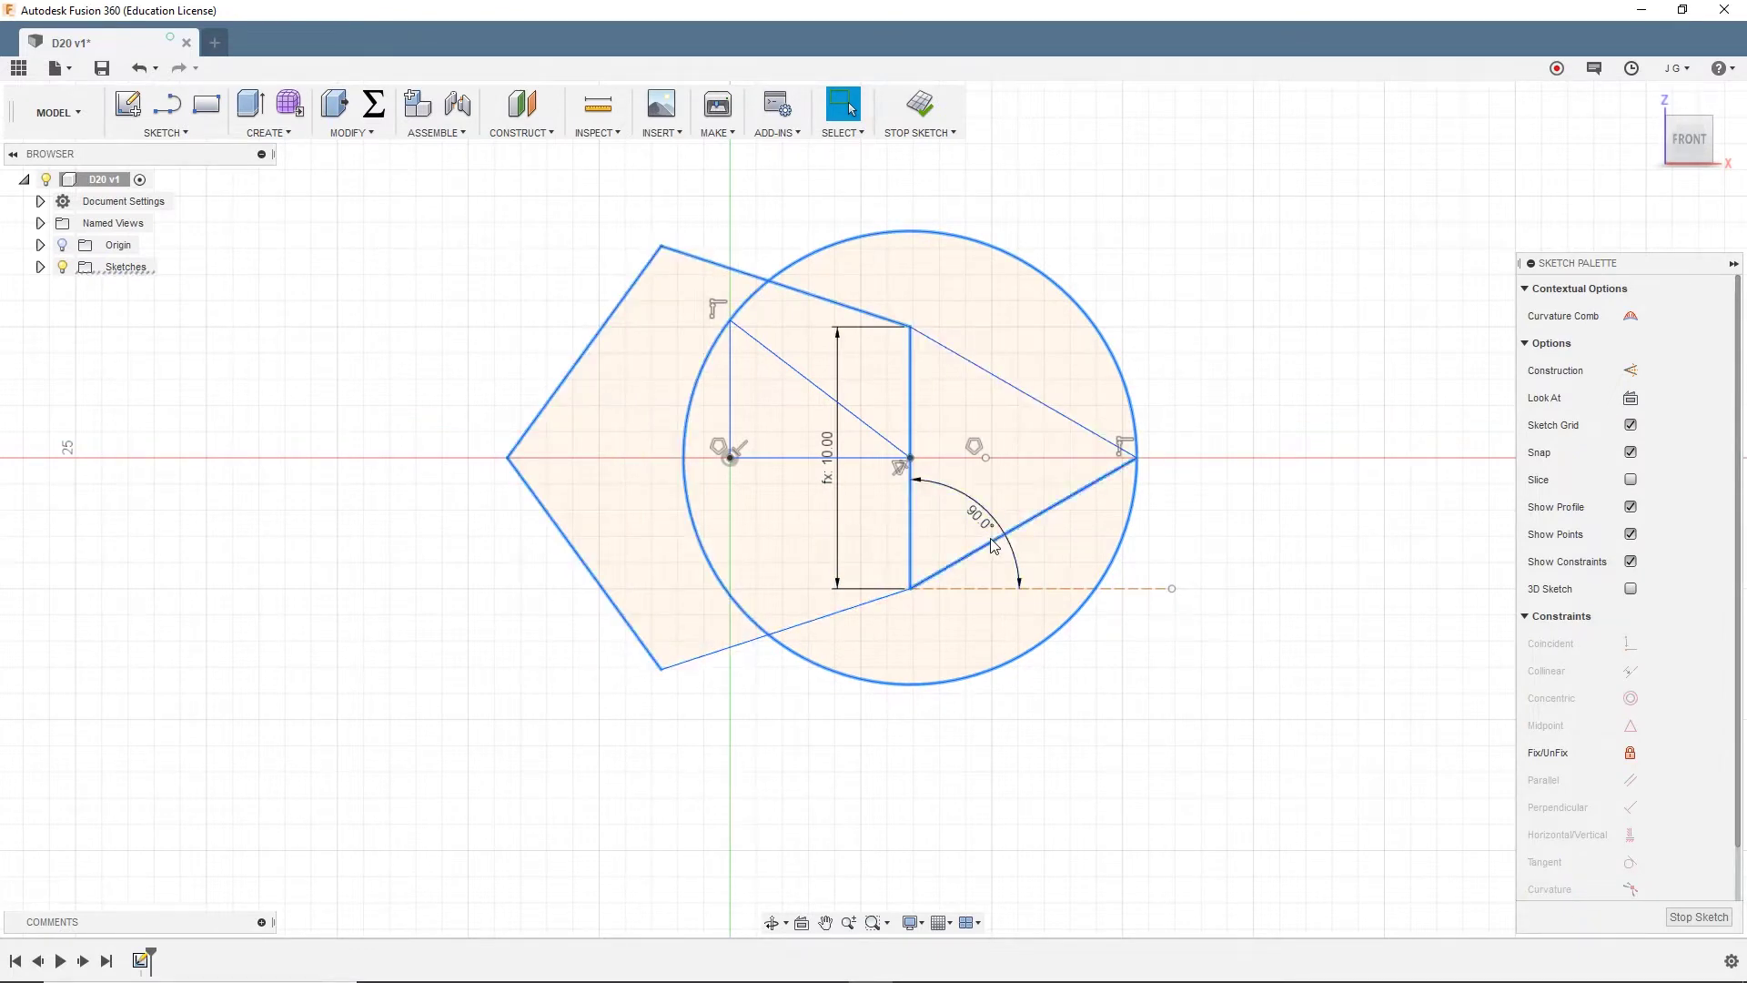
right_click(1031, 401)
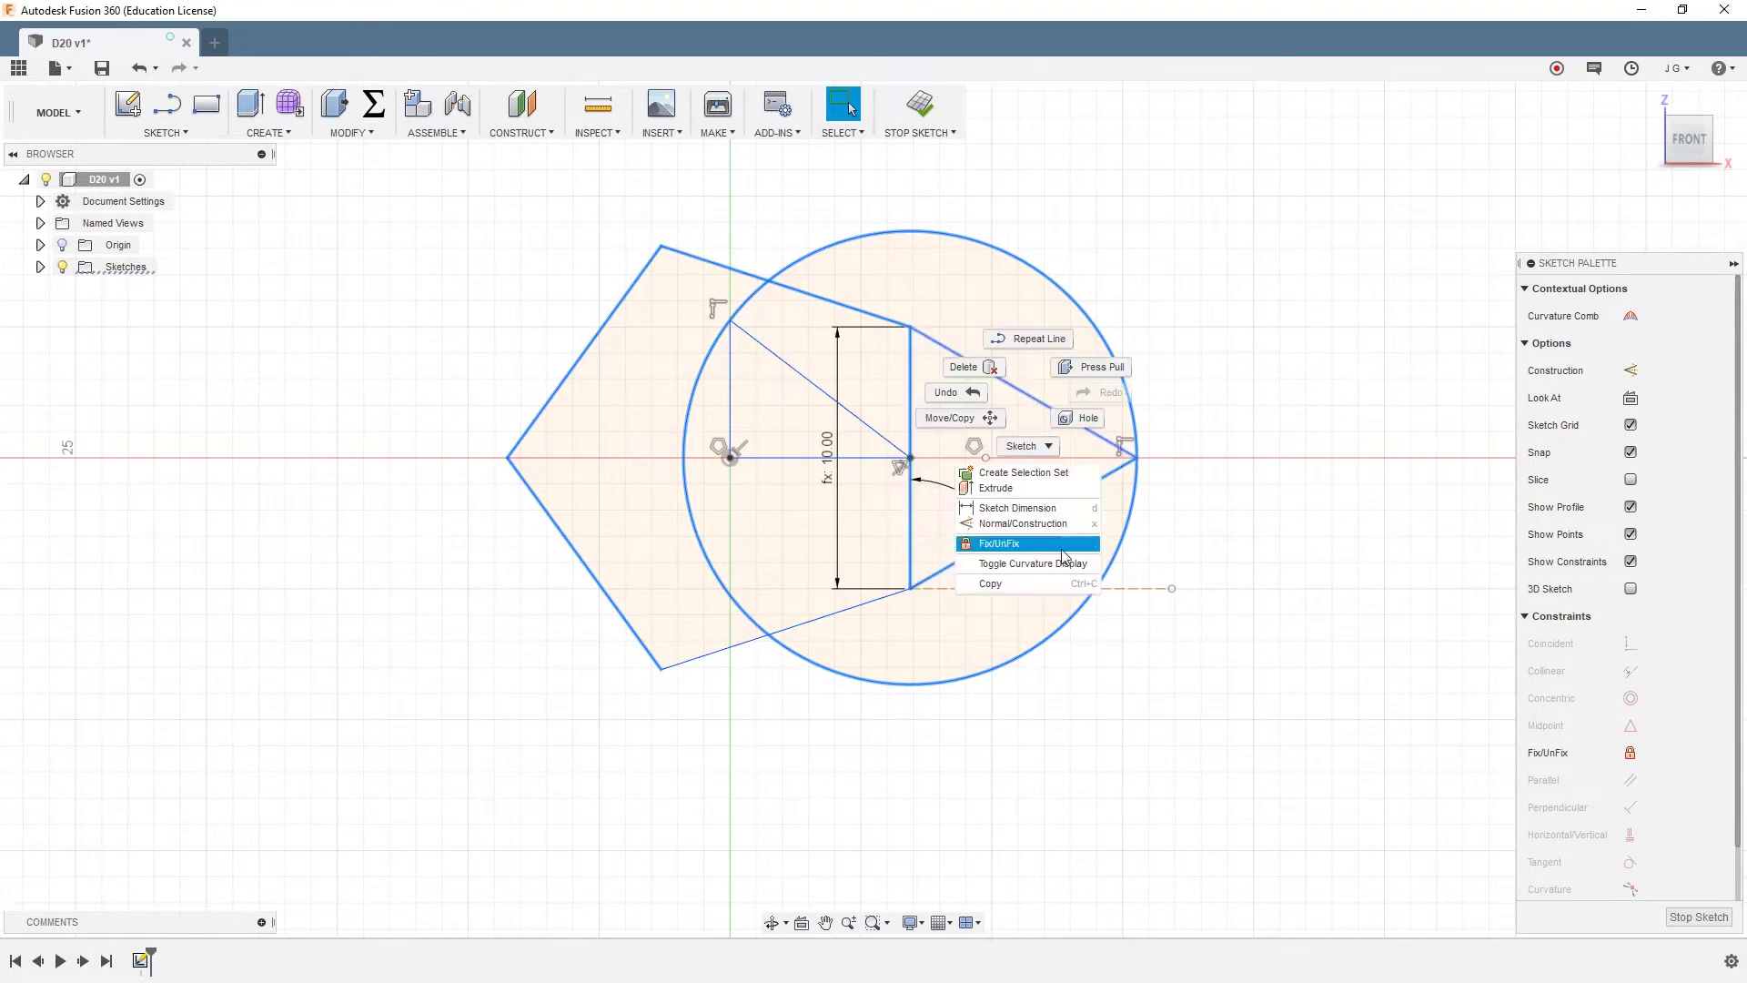
click(1056, 537)
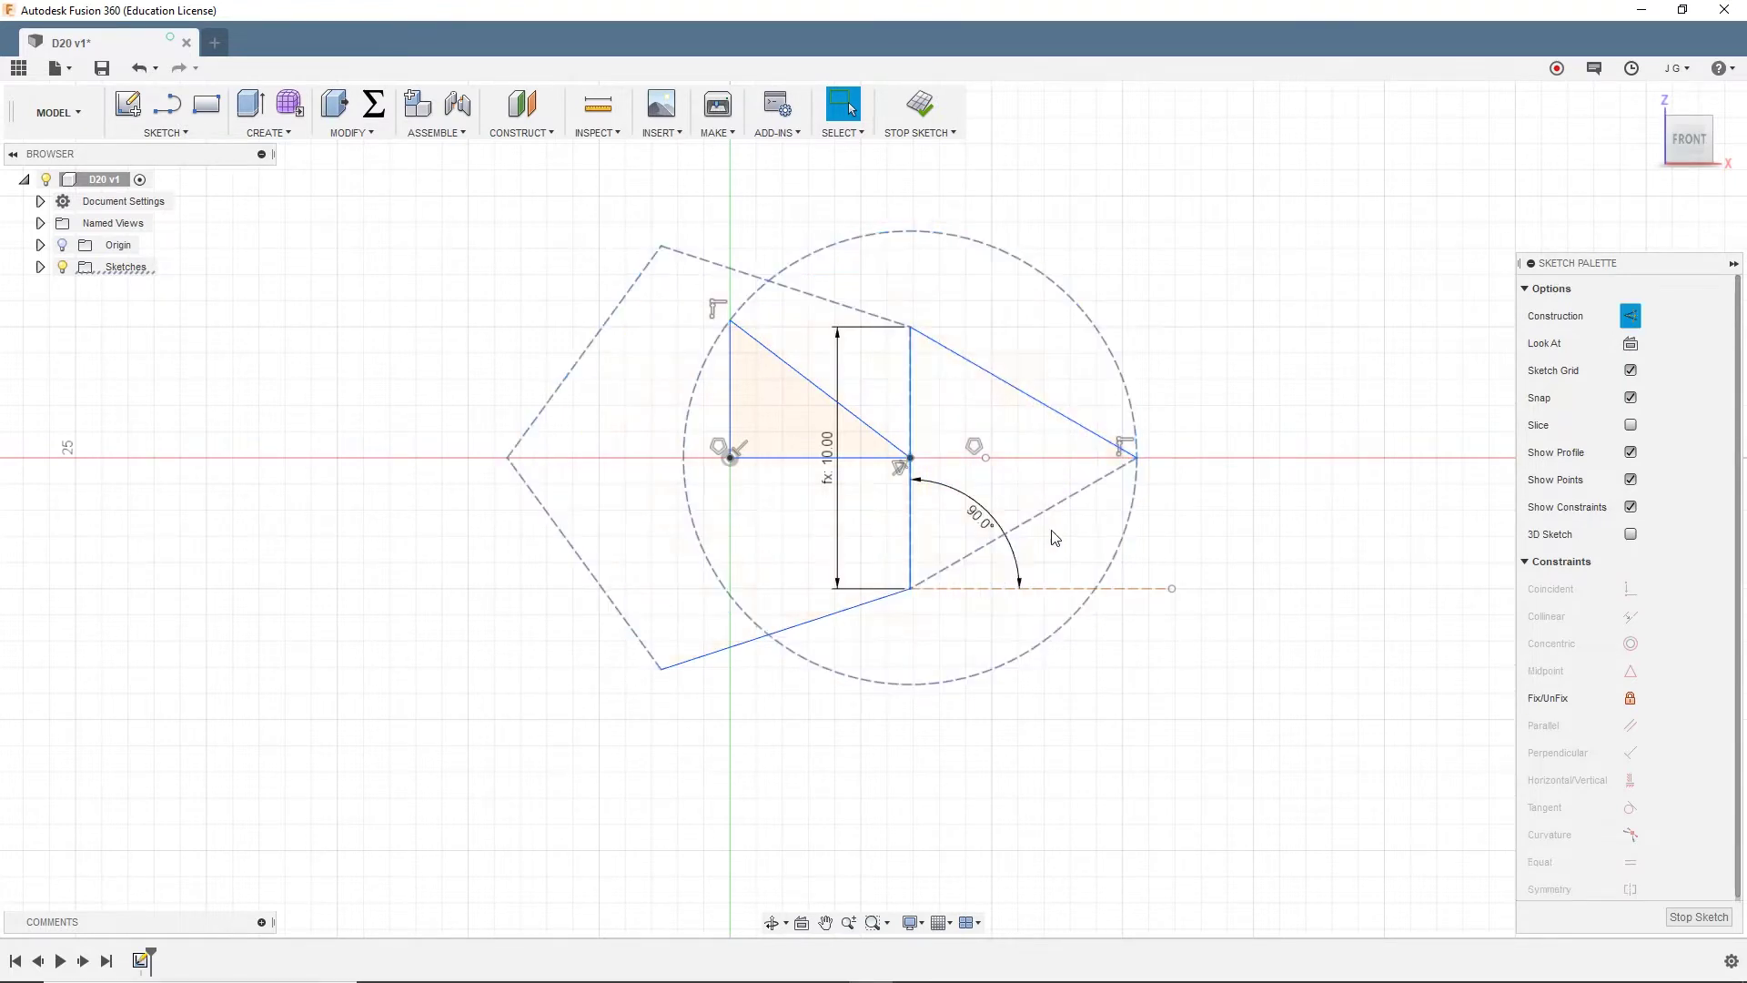
click(1376, 552)
Convert the shared vertical edge, the outer triangle's upper side and the pentagon's lower edge to construction lines
click(910, 414)
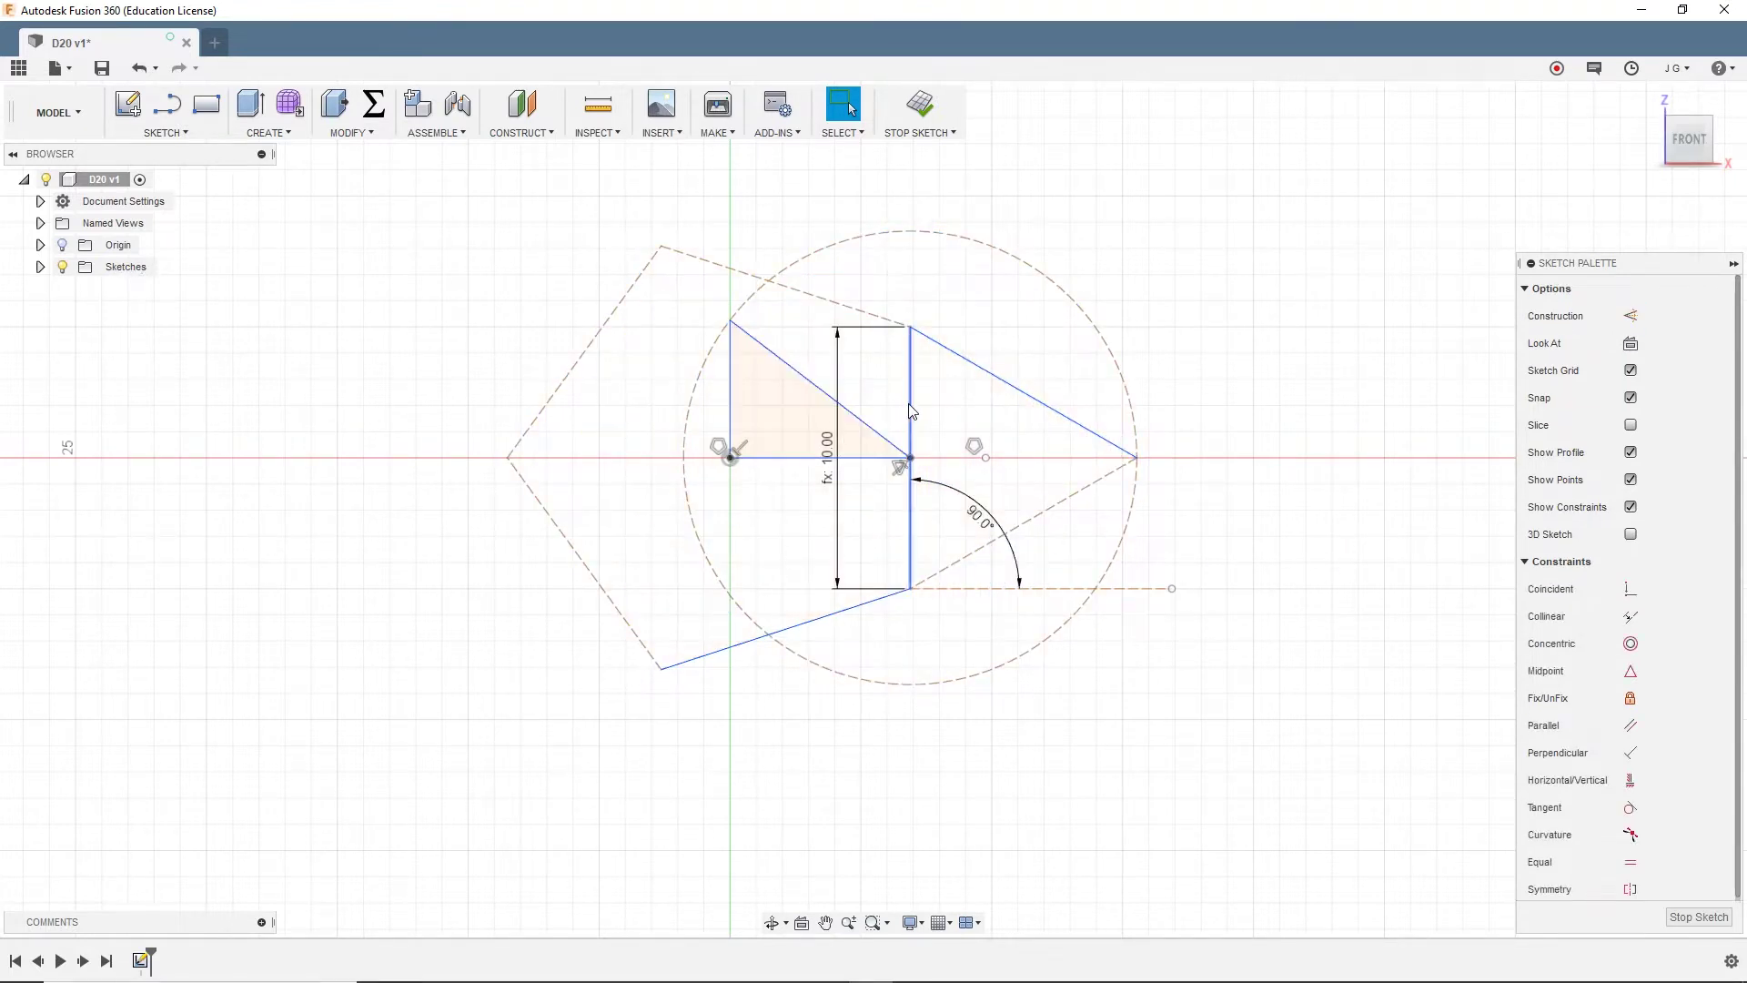
ctrl+click(966, 362)
right_click(964, 418)
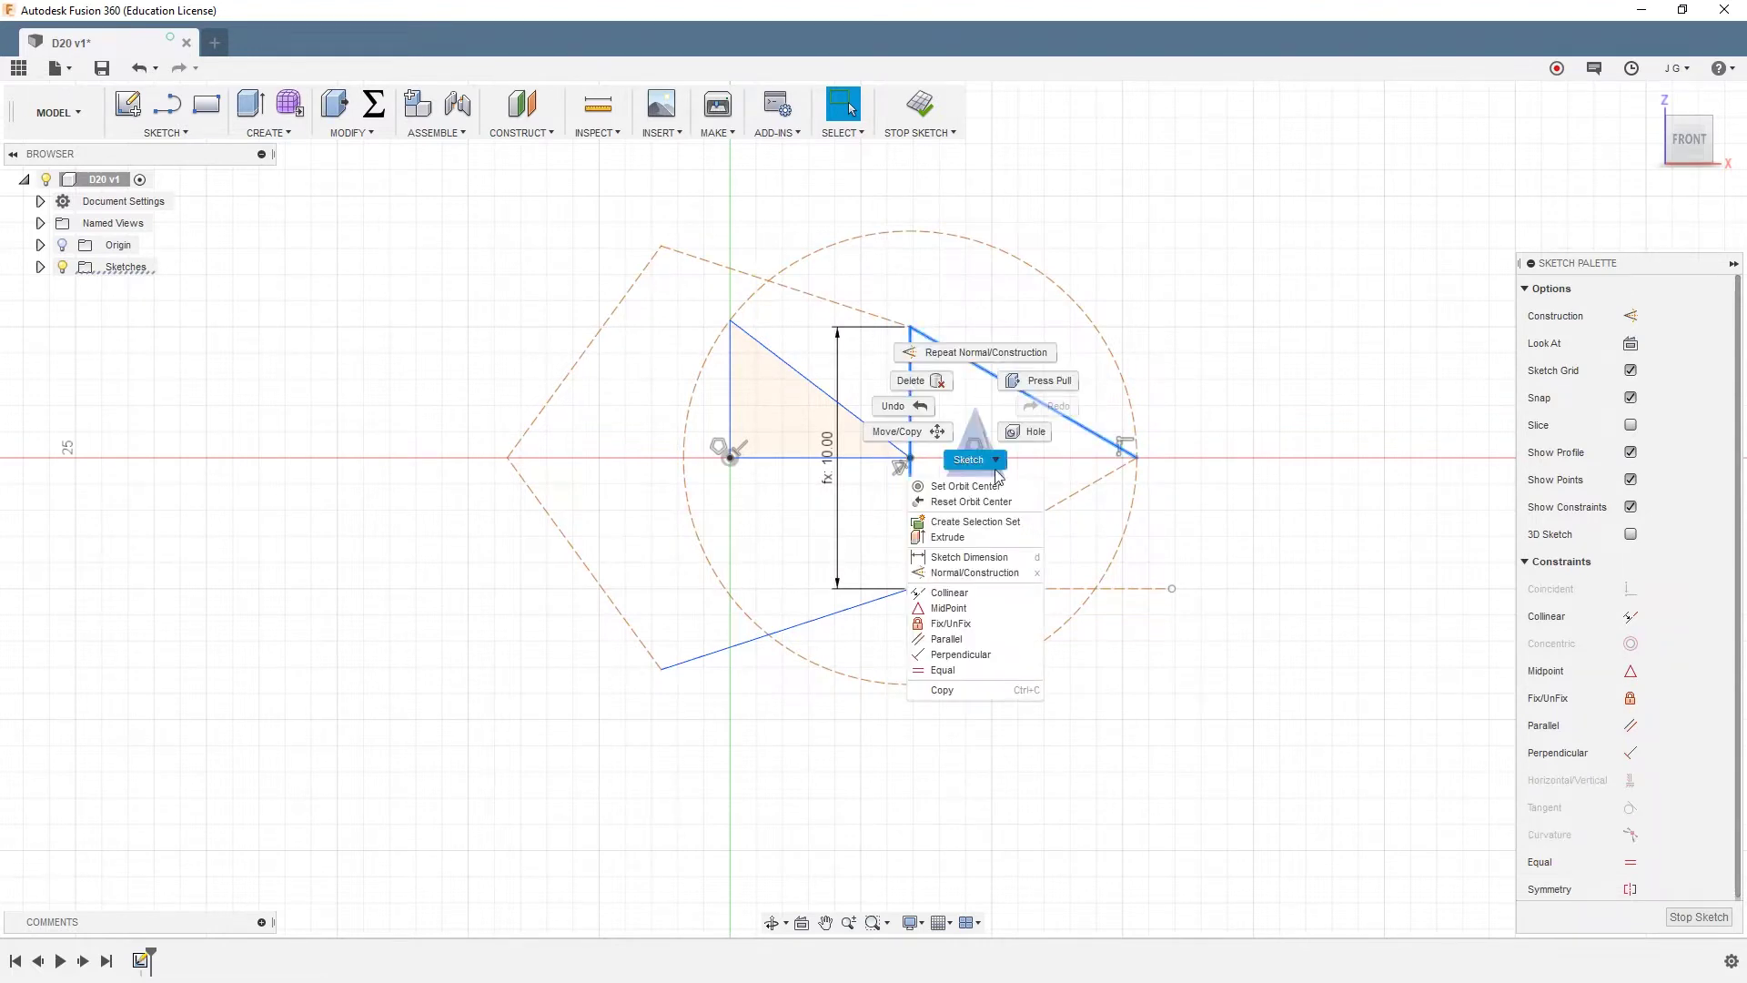
click(978, 573)
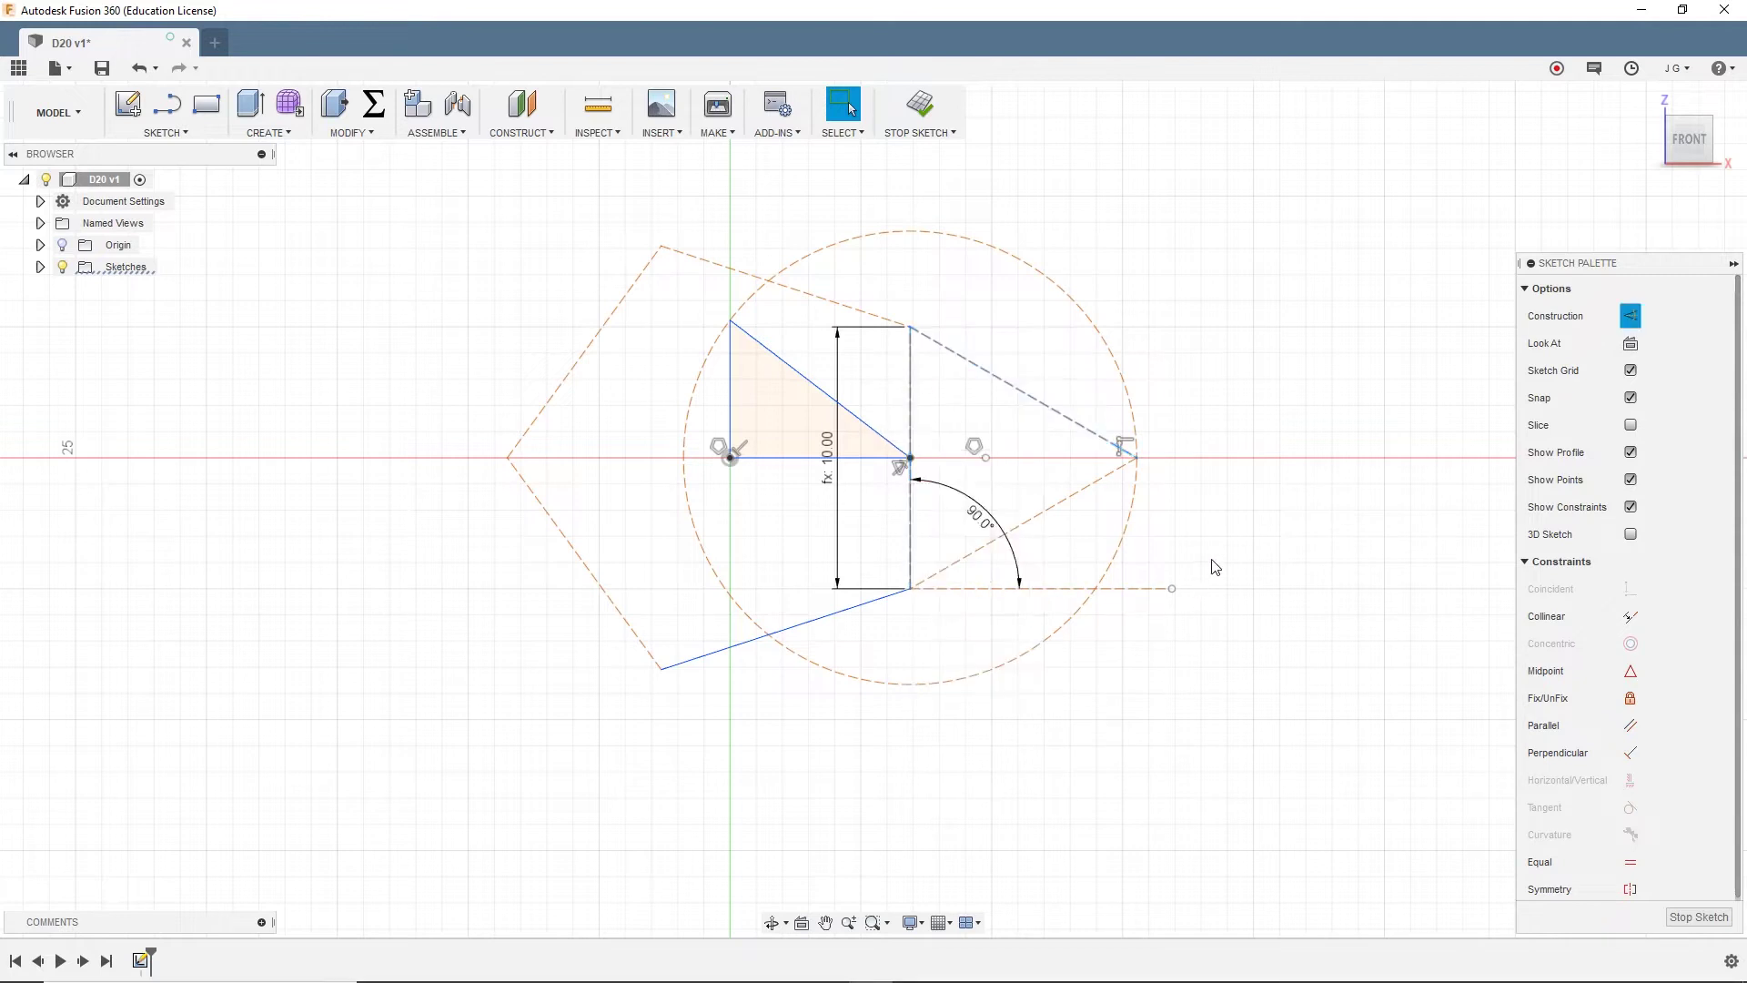
click(869, 603)
right_click(869, 603)
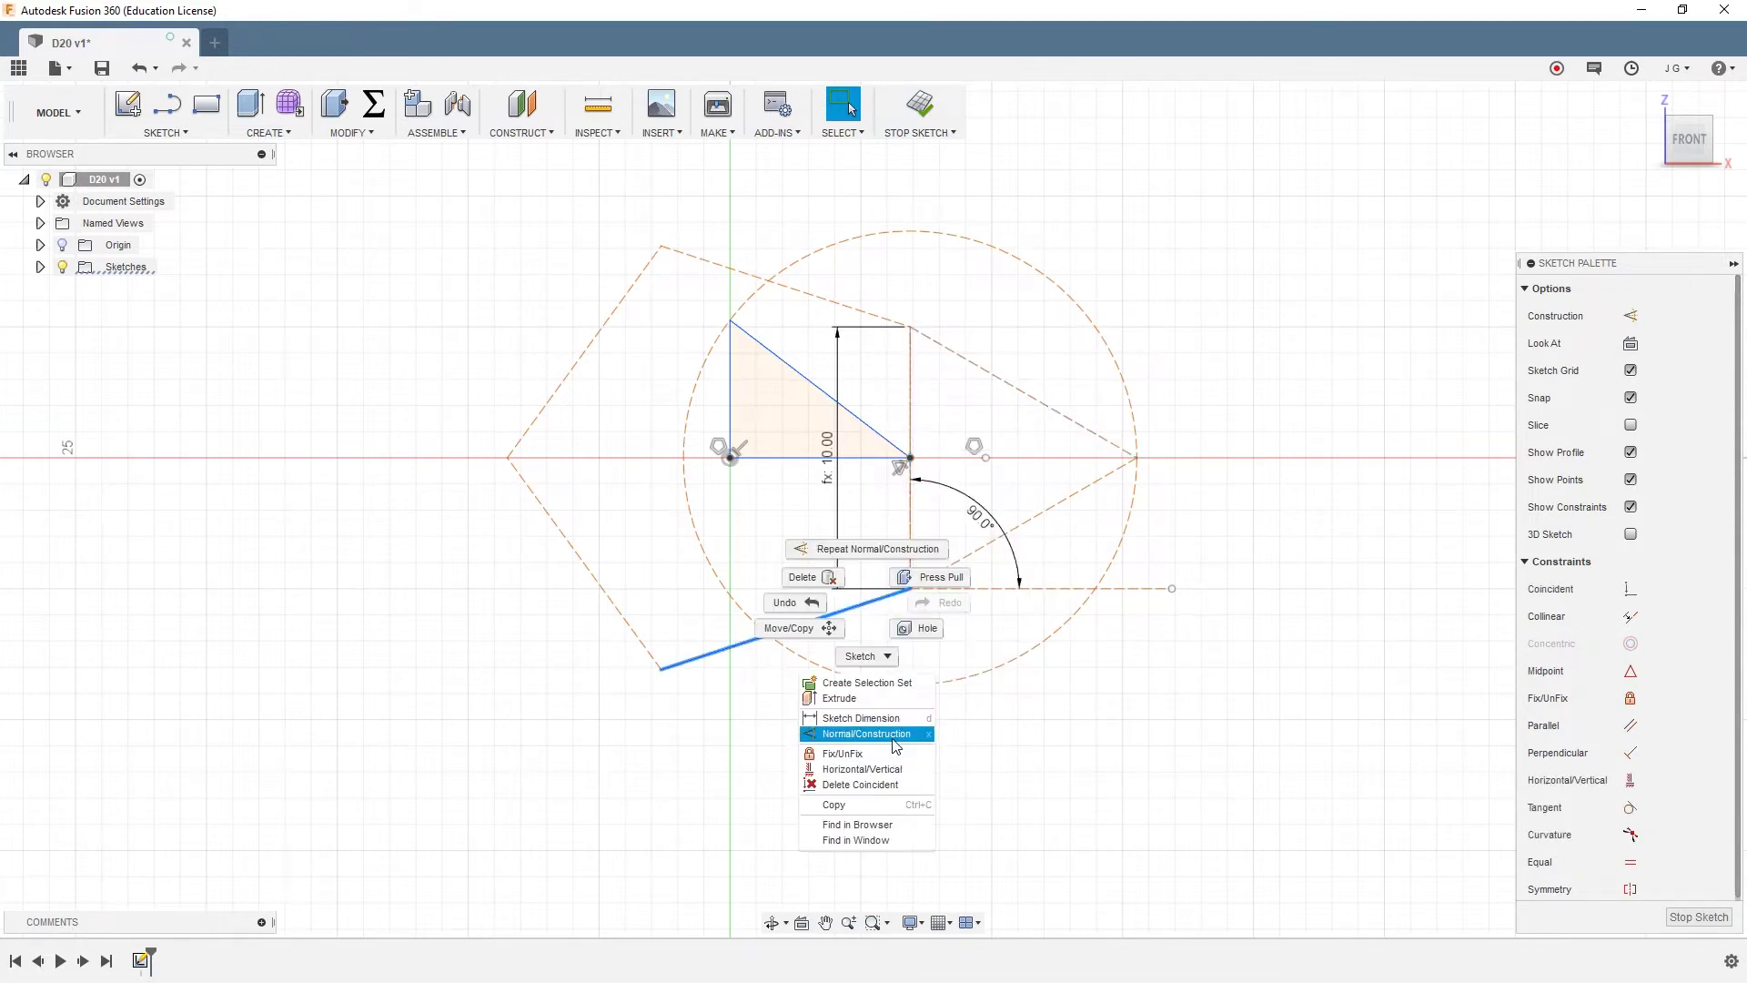
click(900, 735)
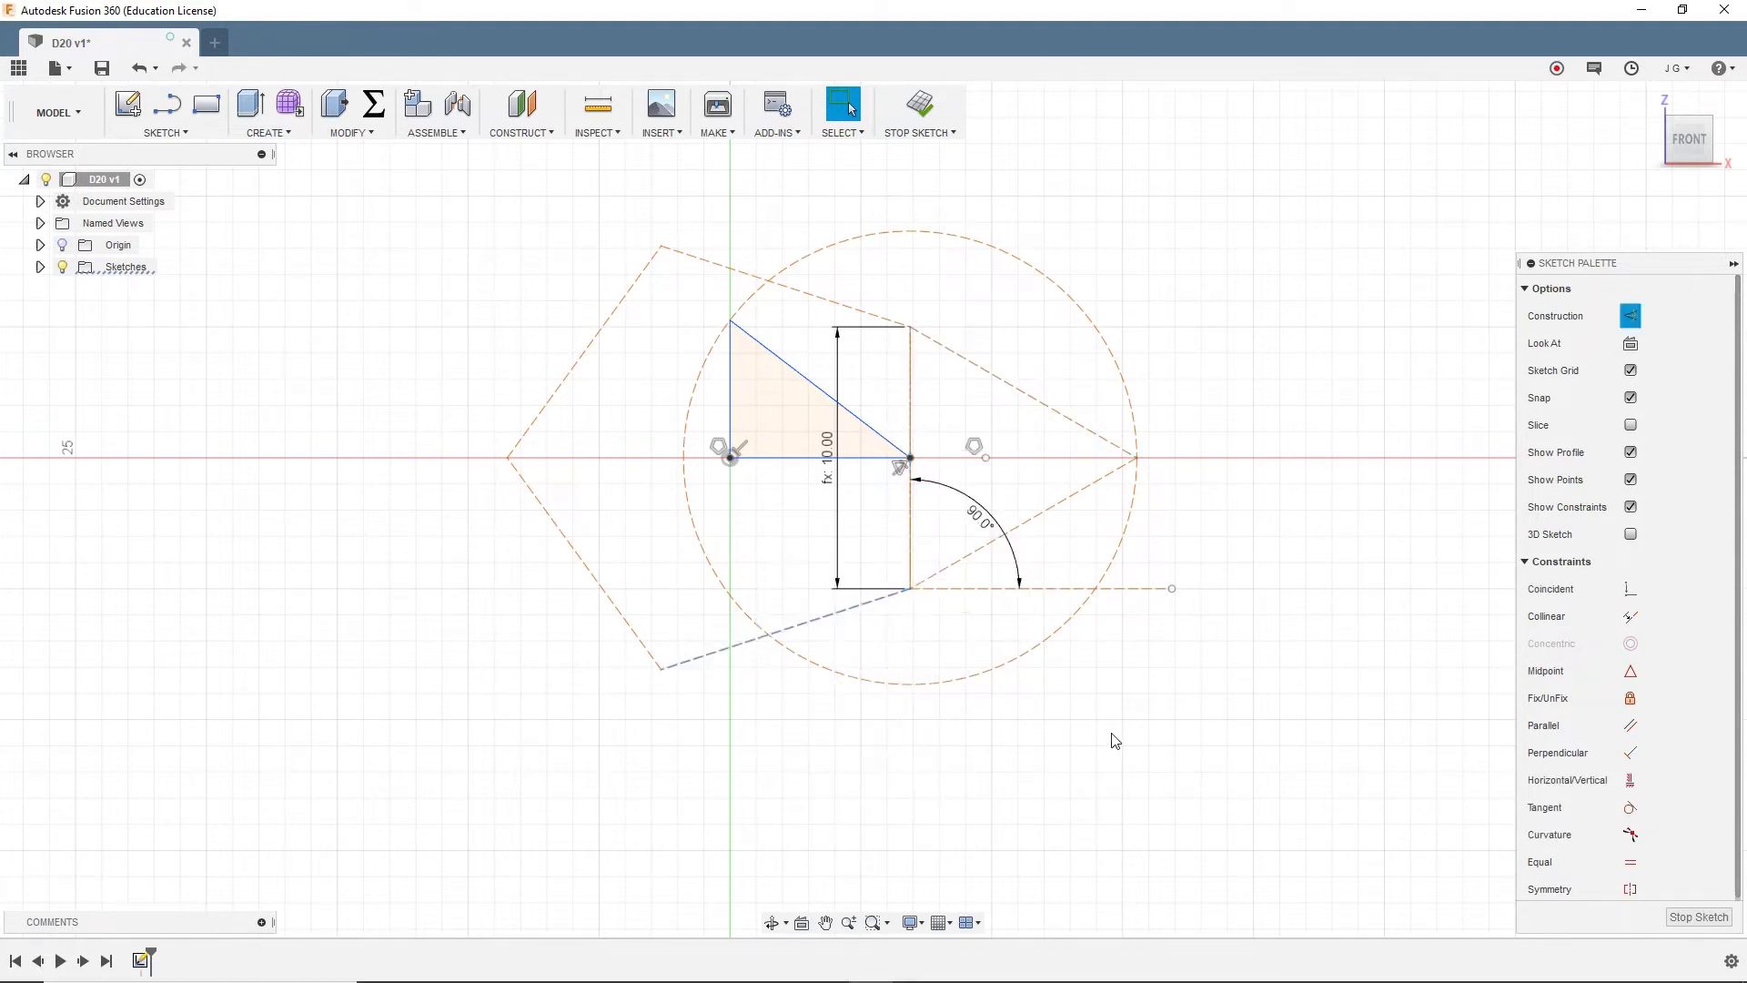
click(1116, 740)
scroll(892, 546, down, 2)
scroll(865, 510, up, 4)
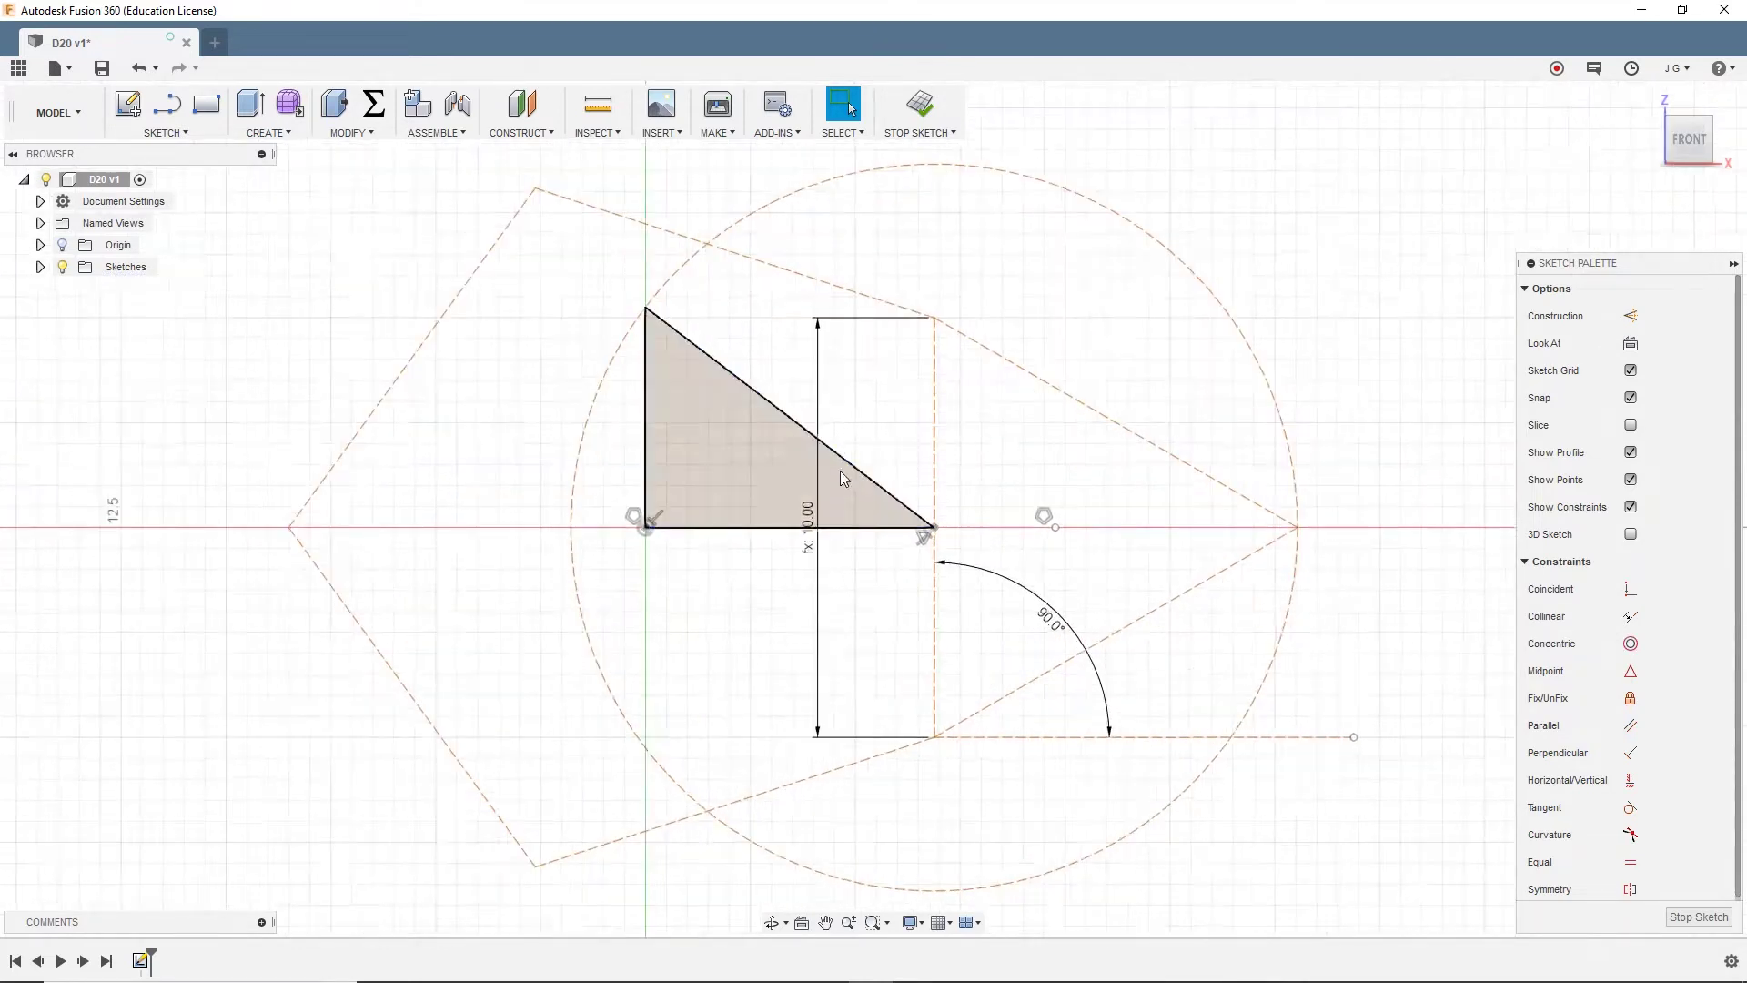
scroll(878, 373, down, 2)
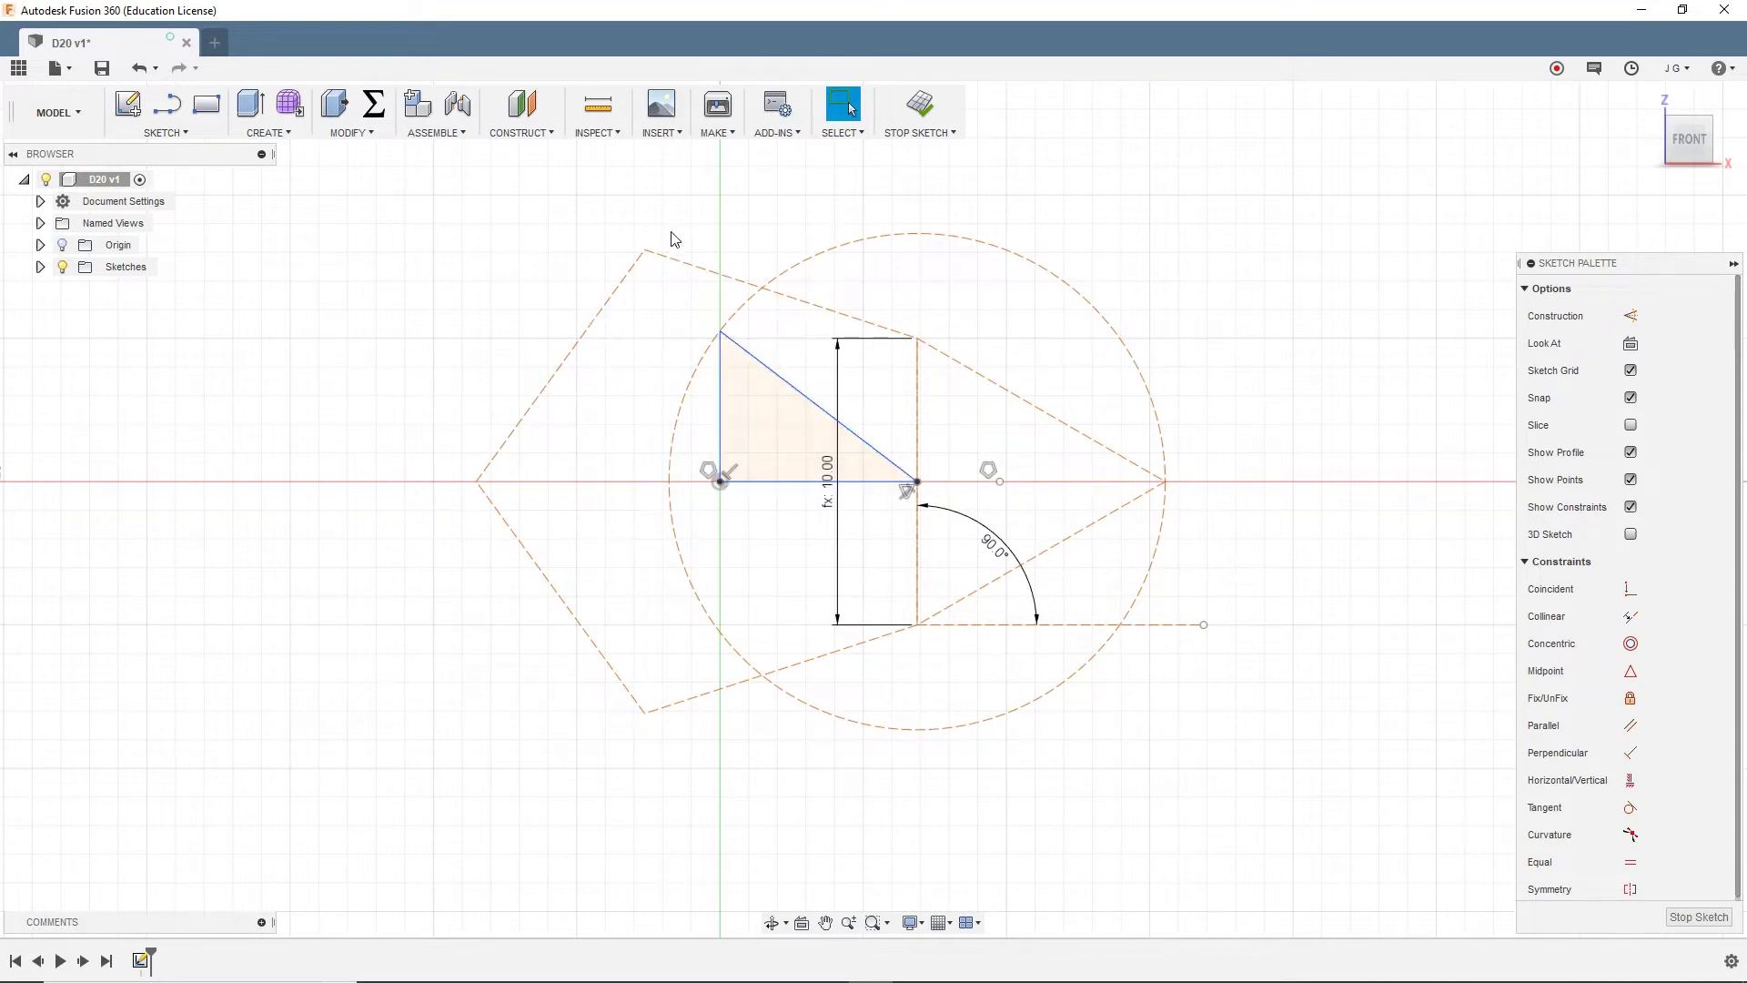
click(689, 271)
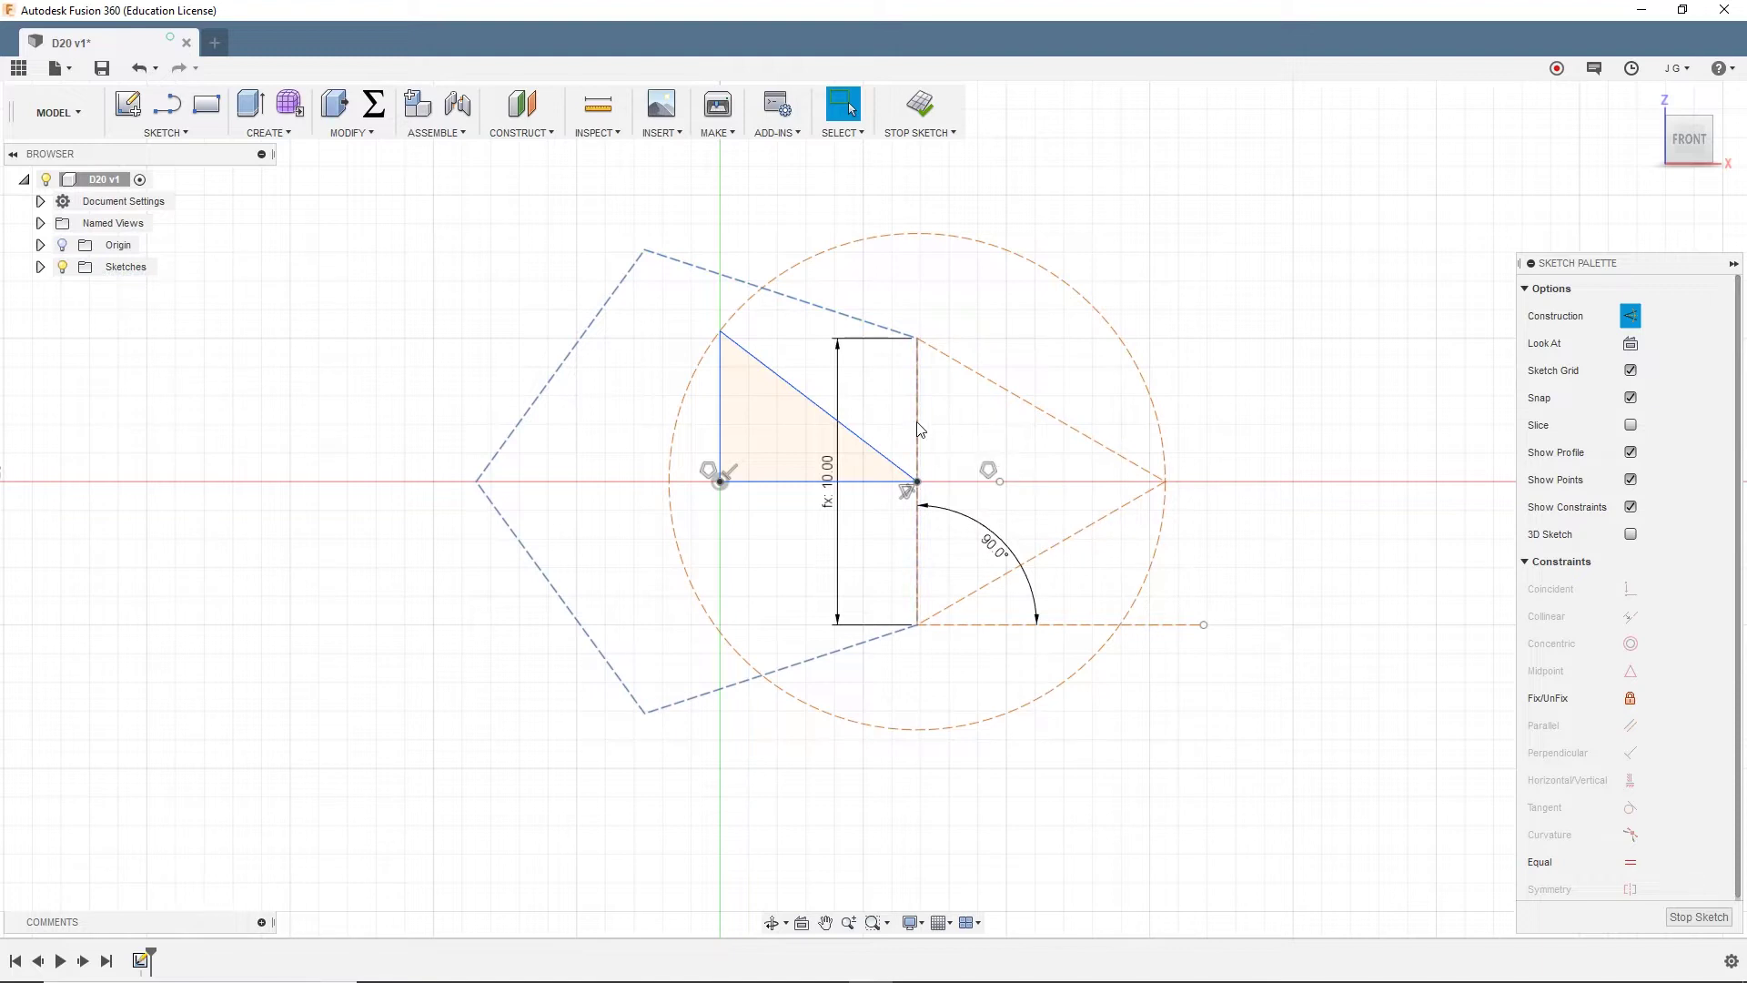
key(m)
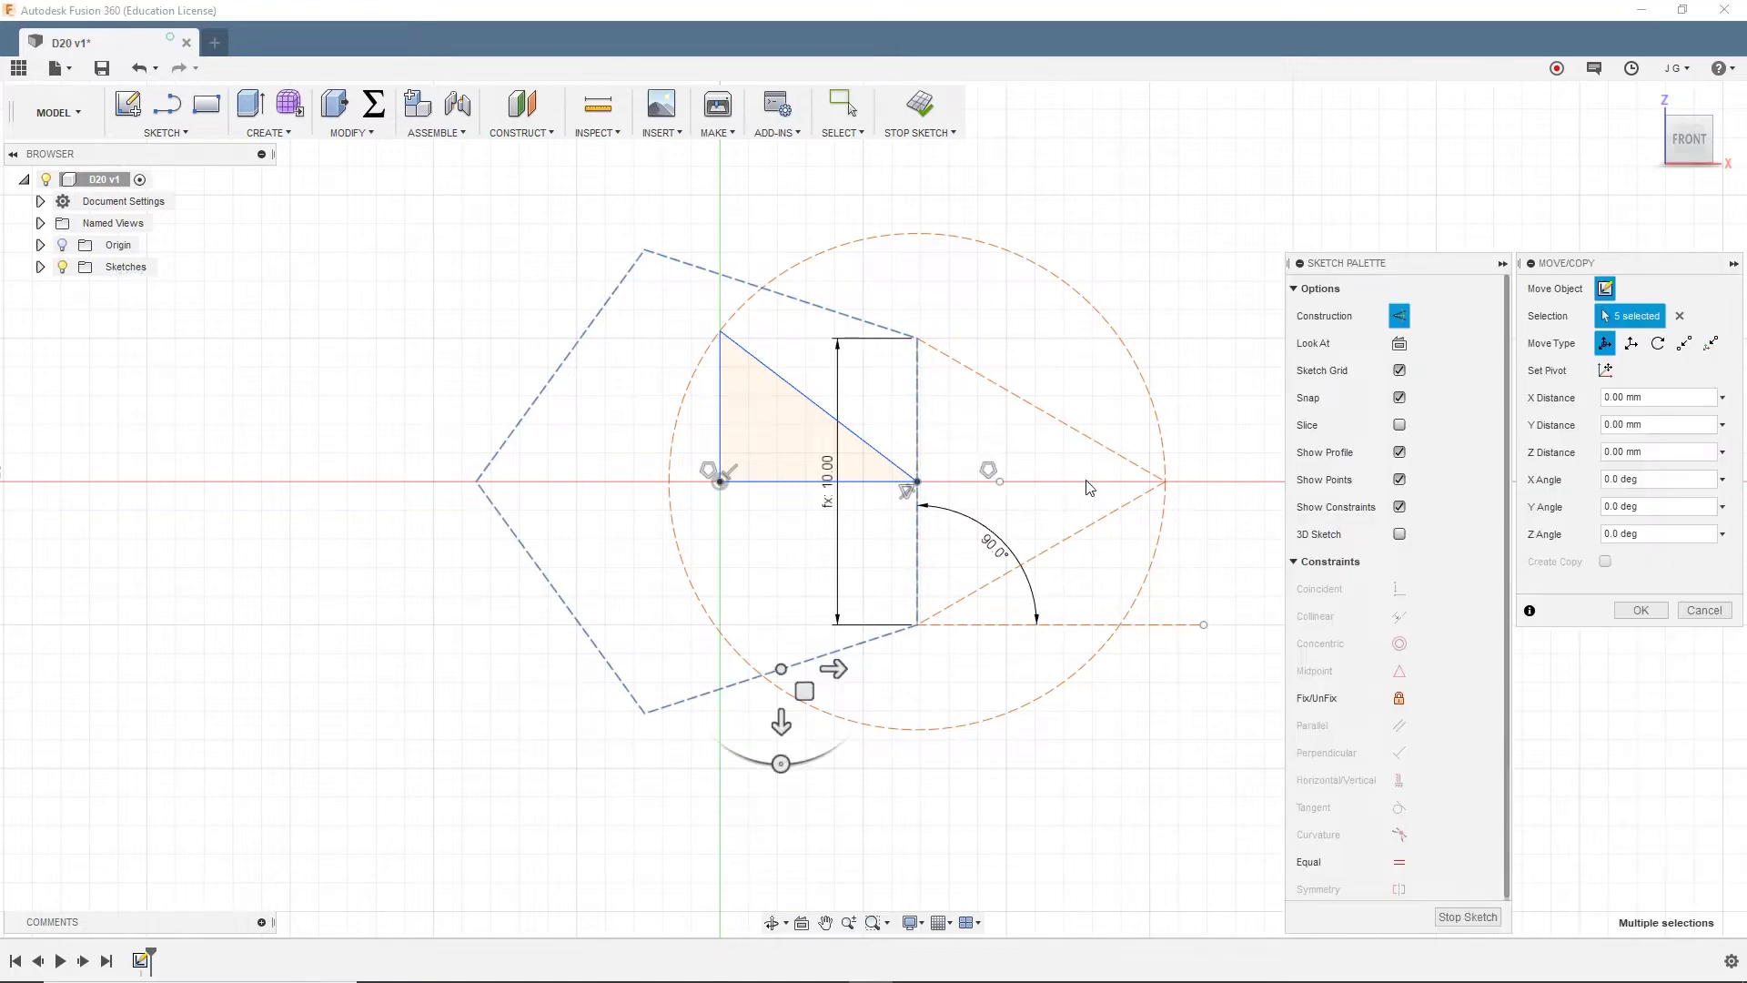
click(1605, 370)
click(719, 480)
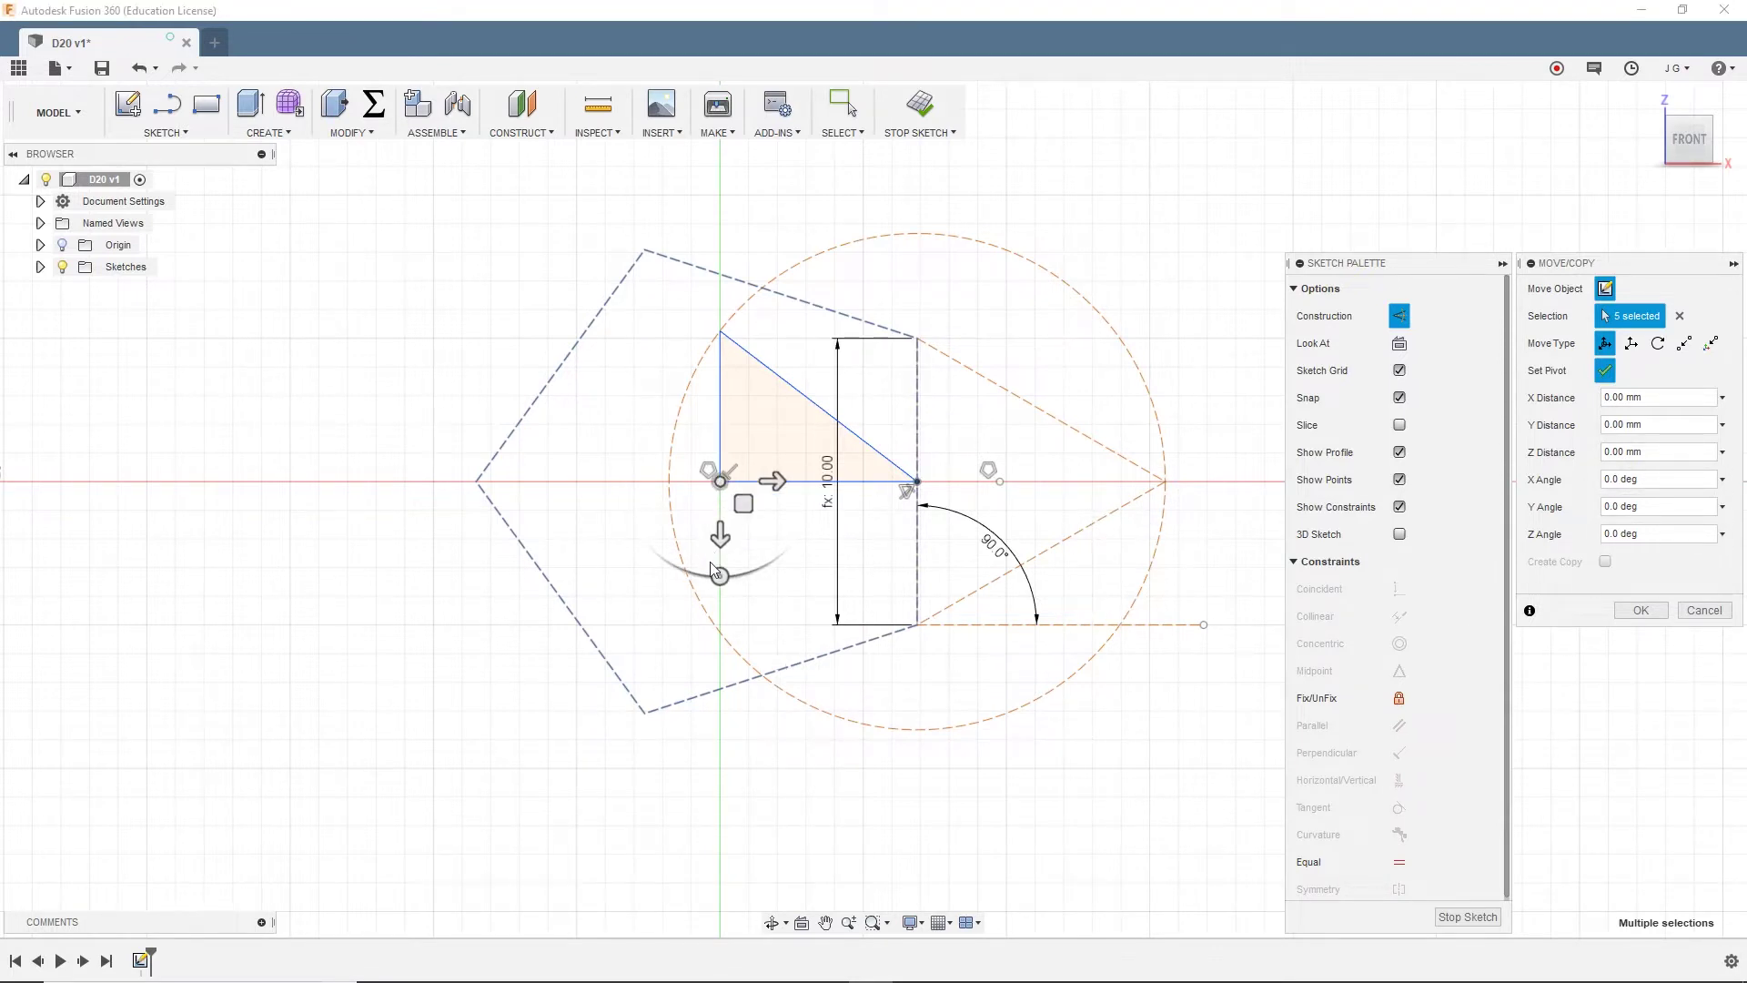
mouse_move(720, 575)
mouse_down()
mouse_move(765, 569)
mouse_move(720, 576)
mouse_up()
click(942, 524)
click(719, 535)
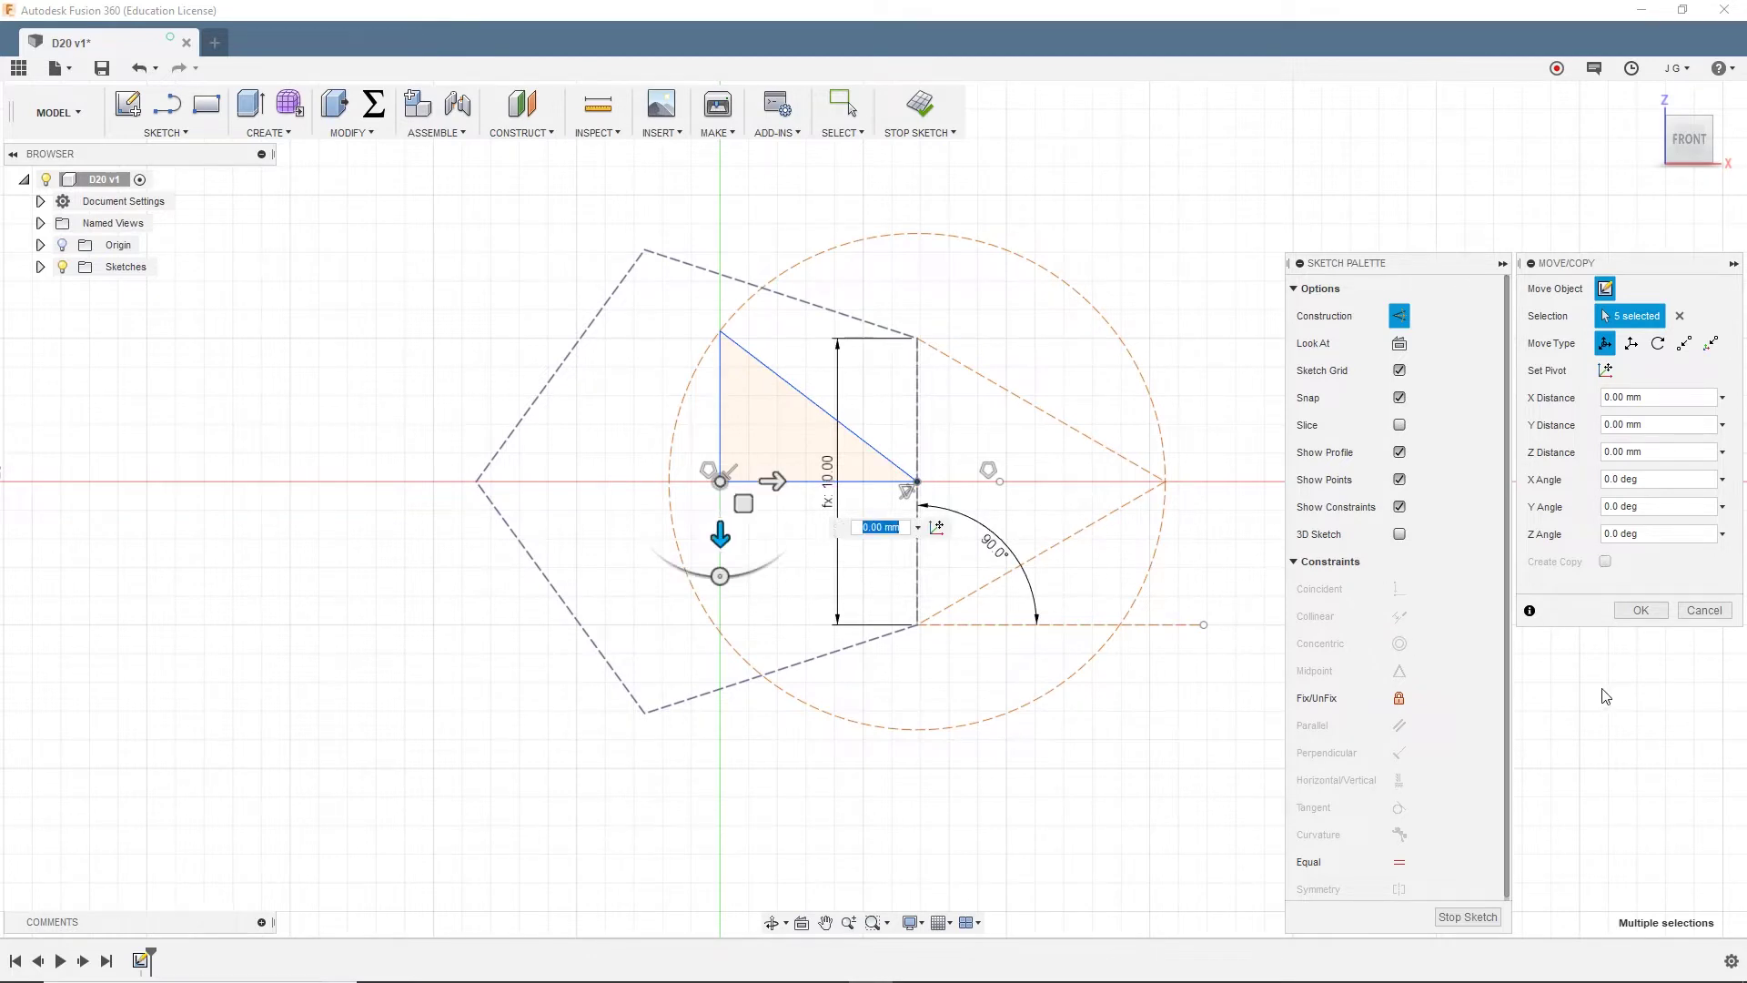
click(1703, 610)
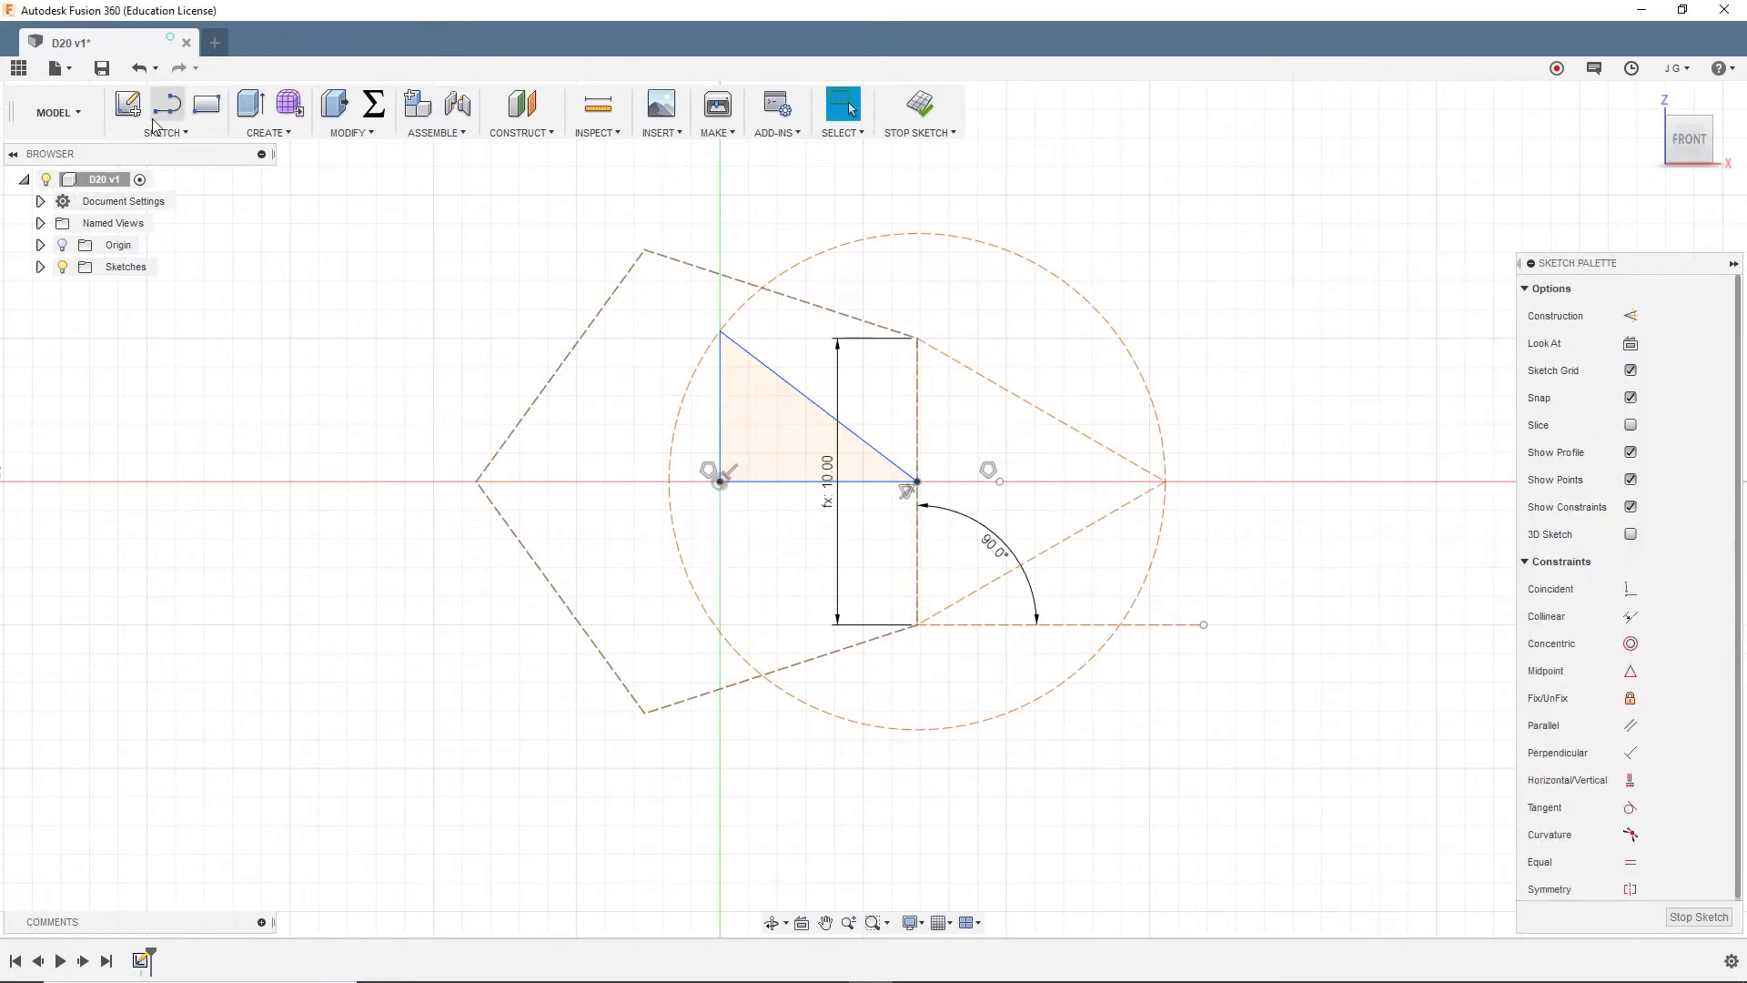
Draw a centre diameter circle from the origin through the pentagon's upper corner, about 17 mm in diameter
click(166, 133)
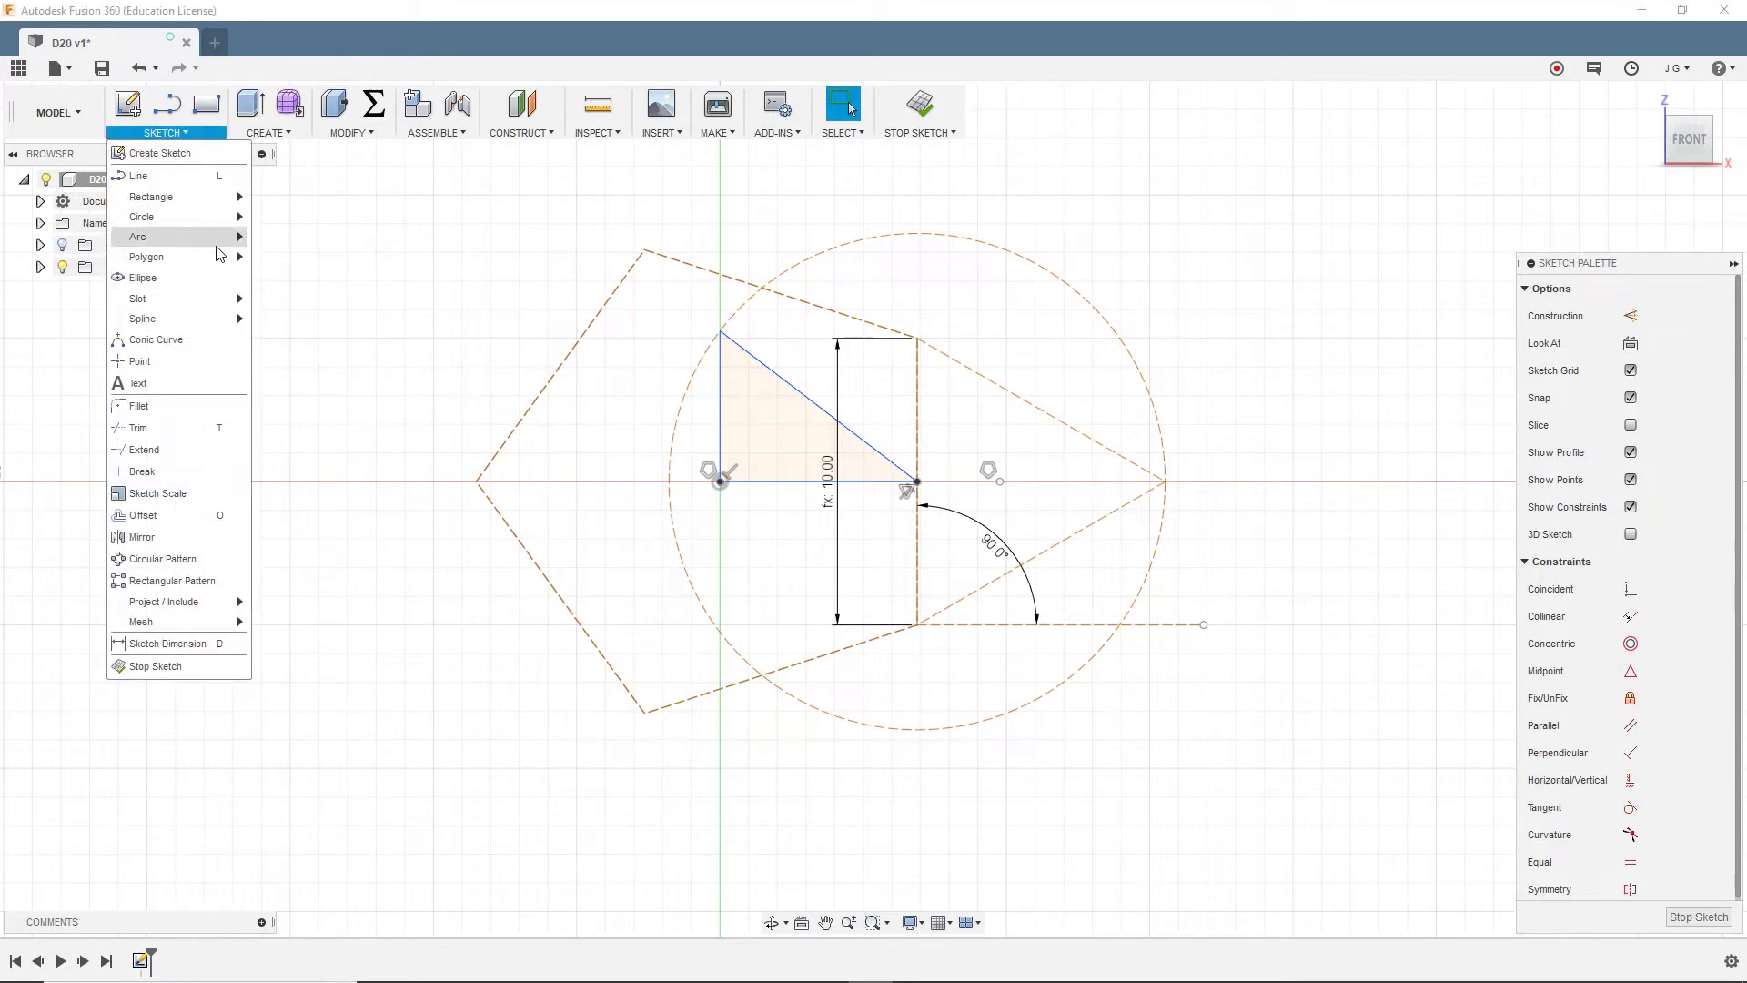
mouse_move(217, 246)
click(881, 231)
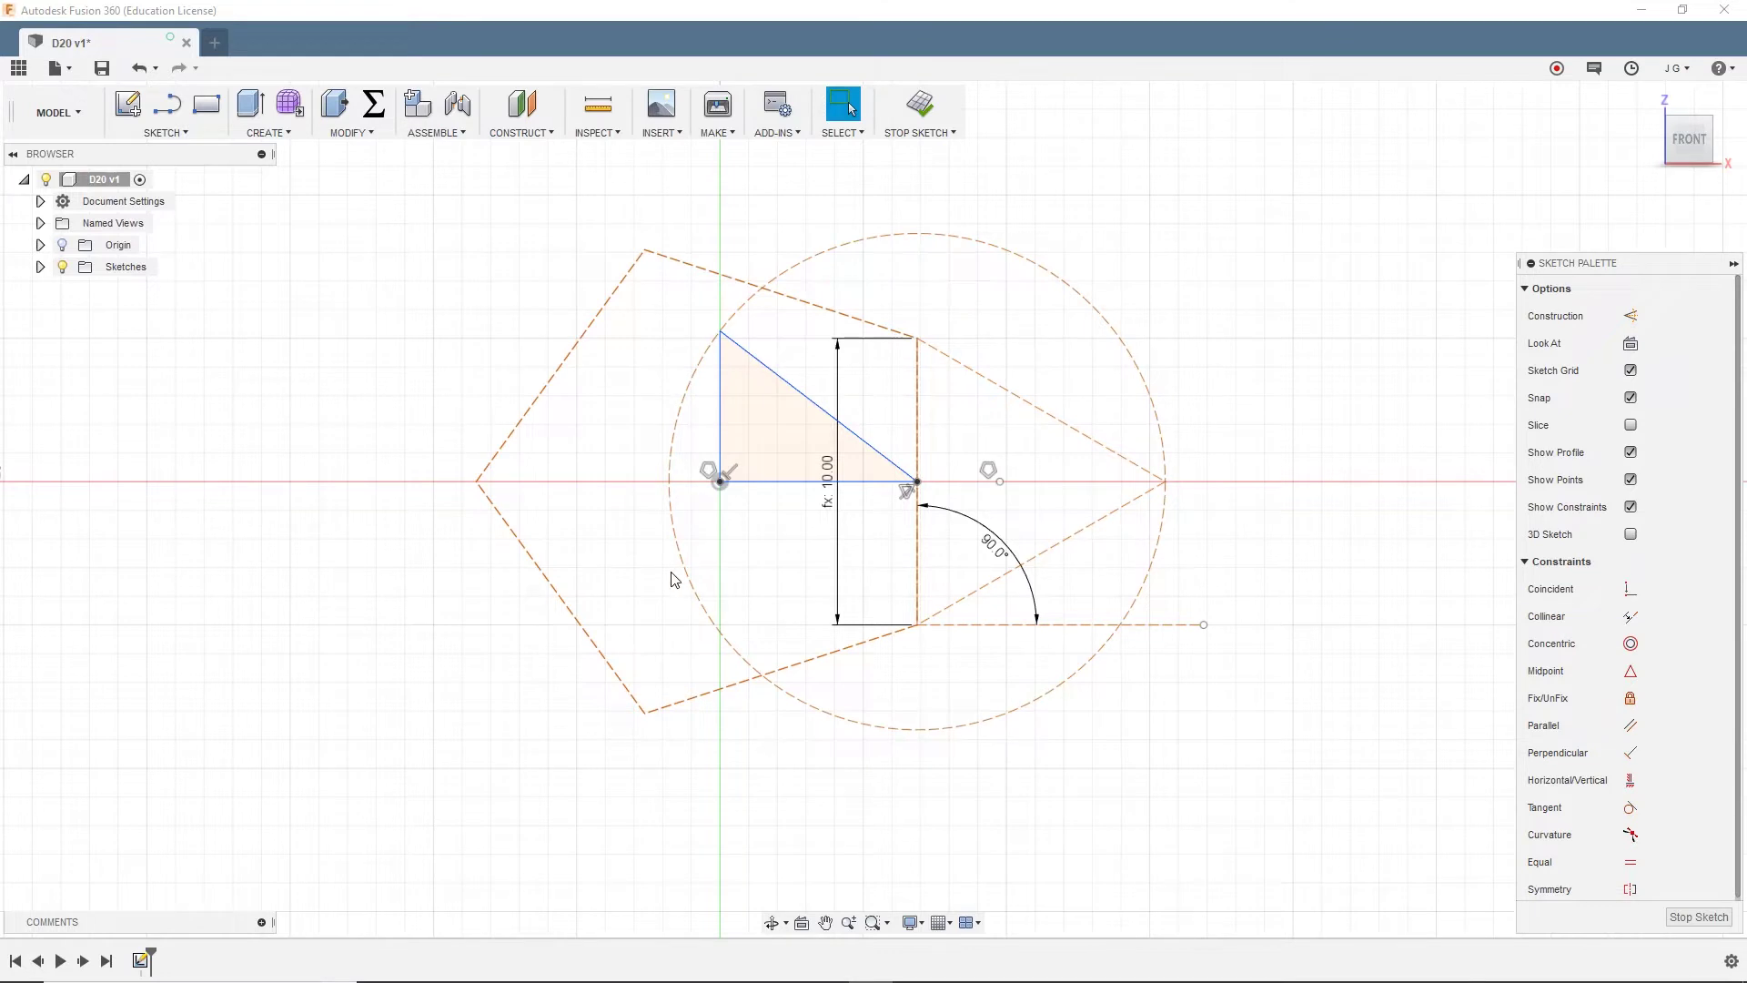
click(172, 133)
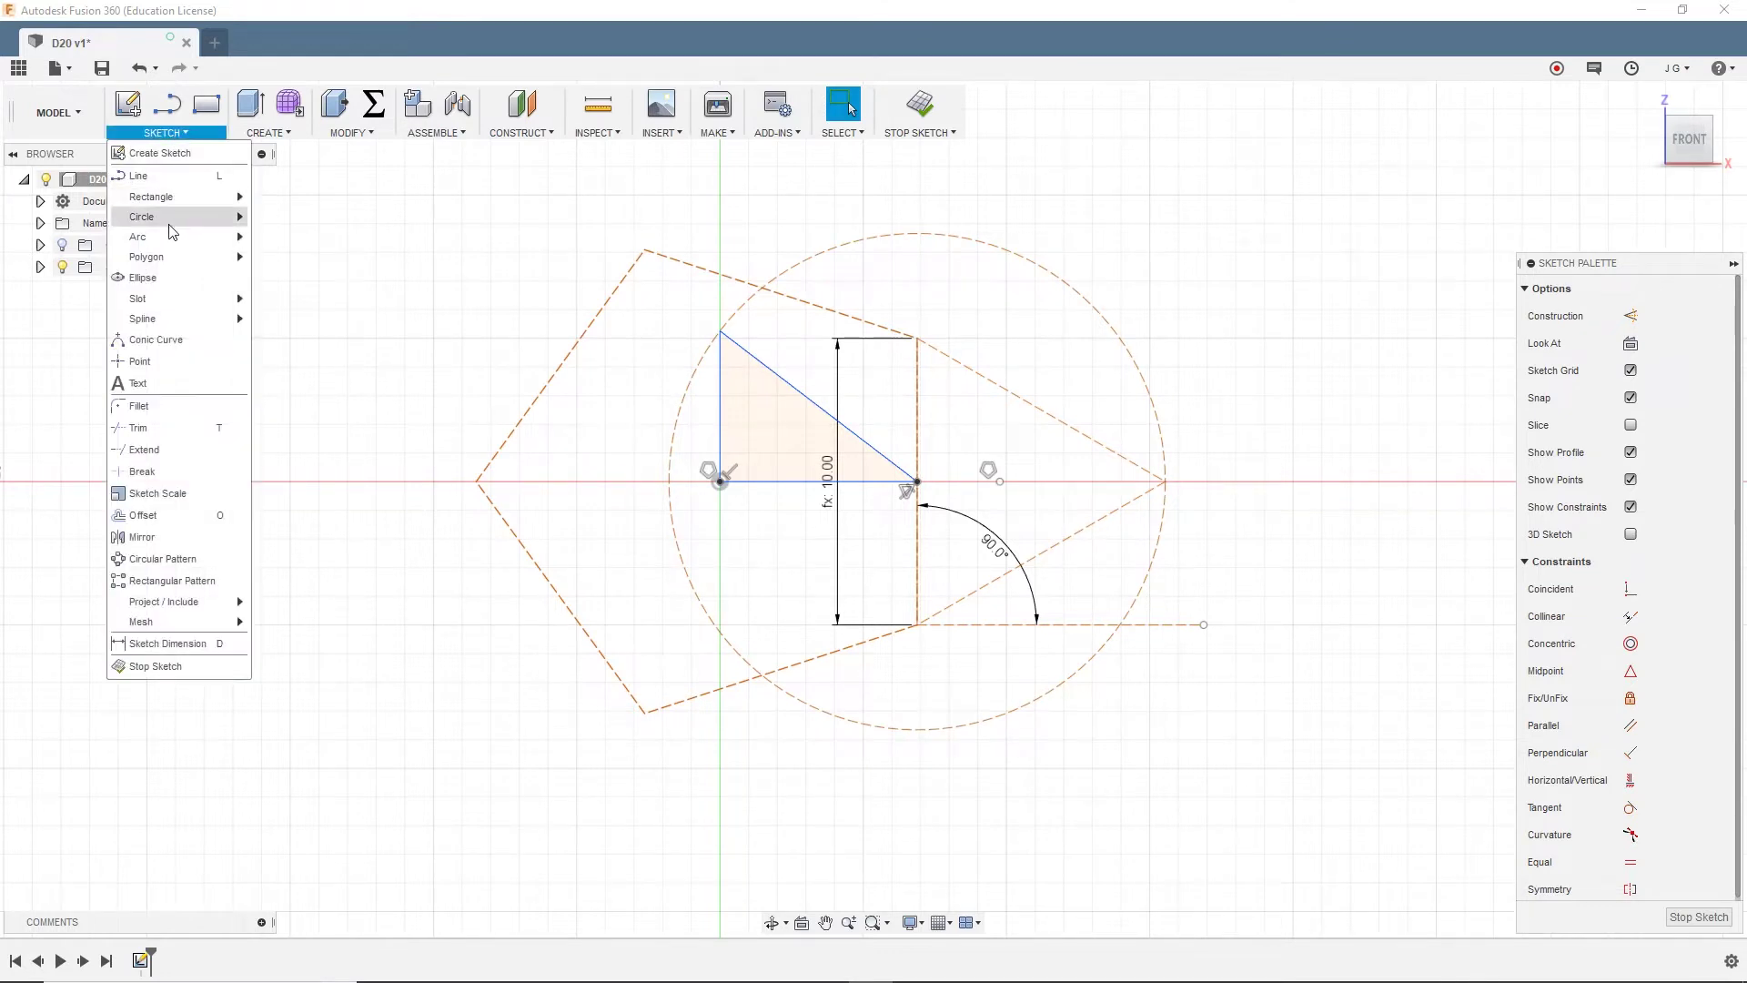
mouse_move(200, 219)
click(264, 223)
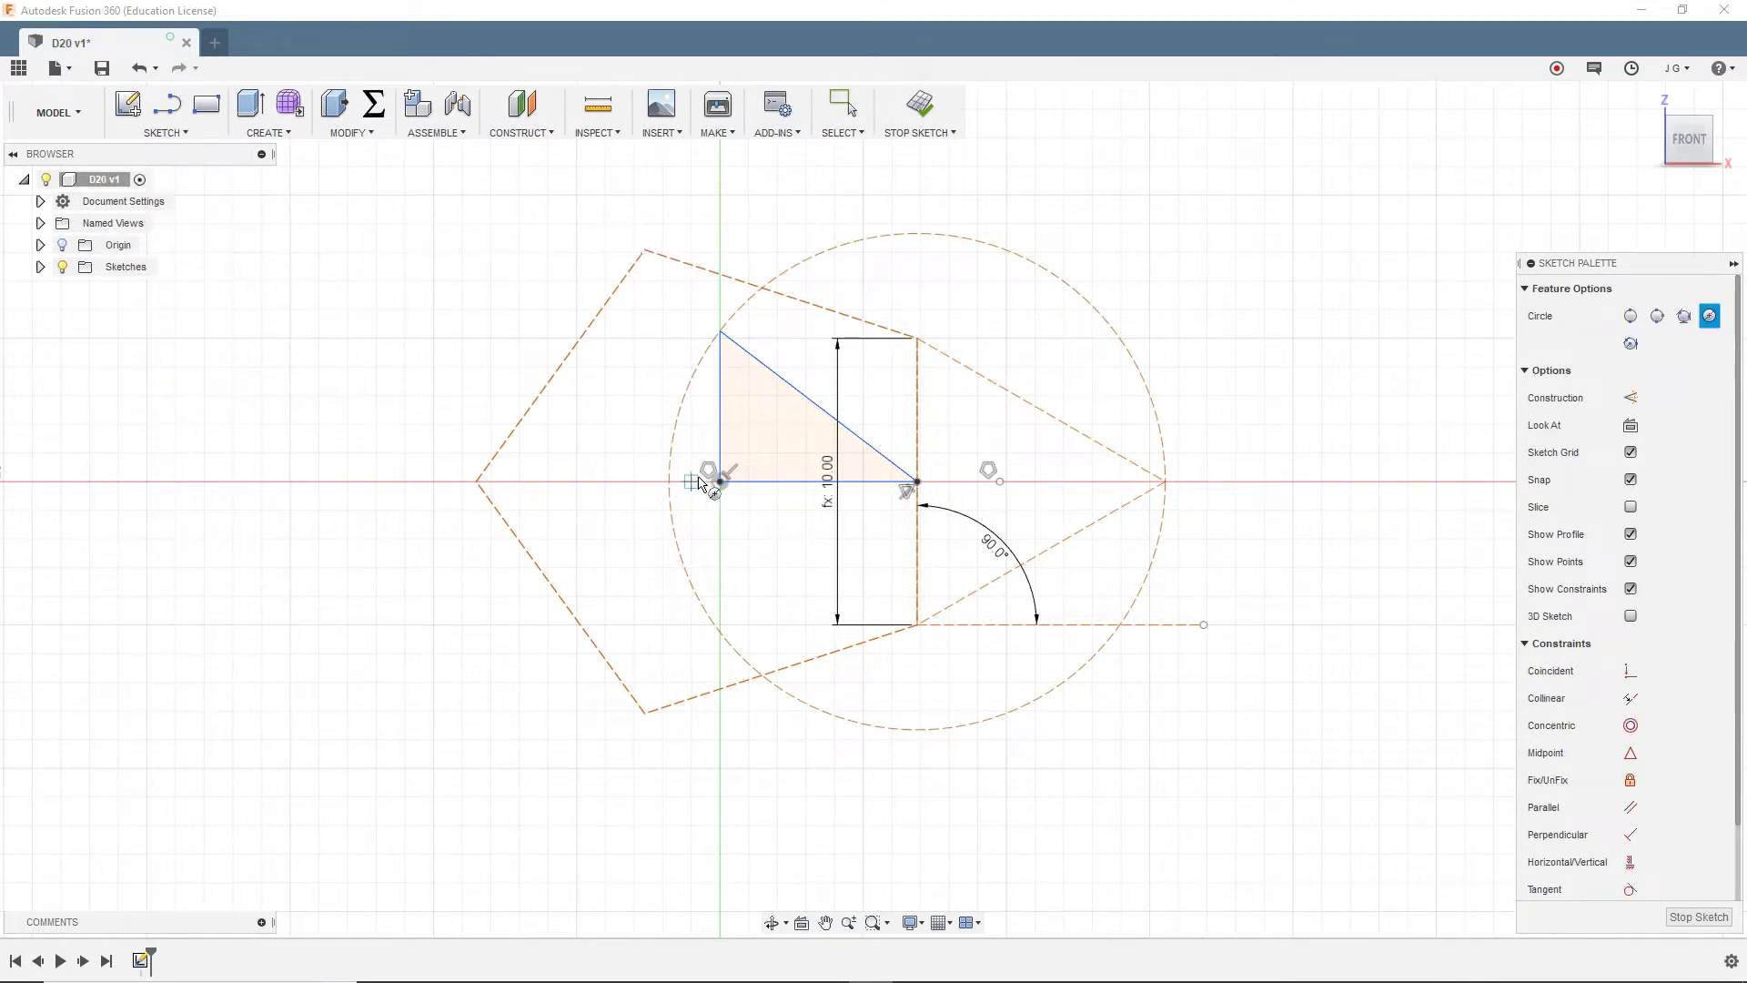
click(719, 481)
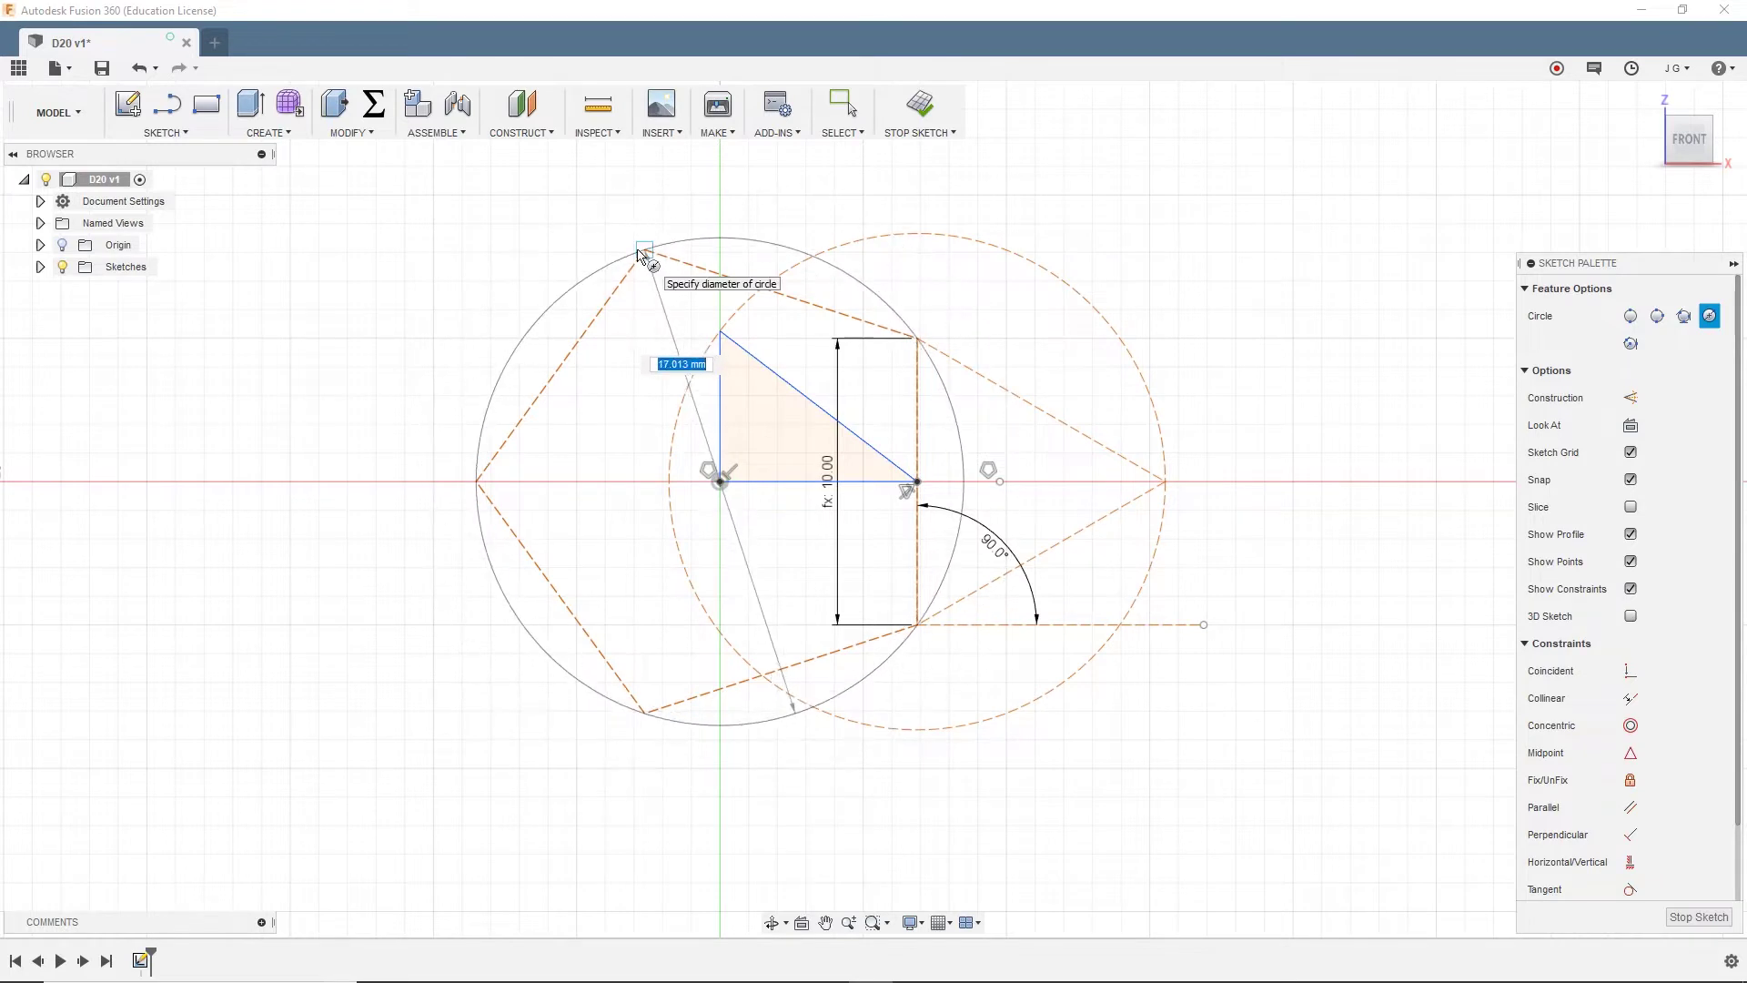
click(643, 252)
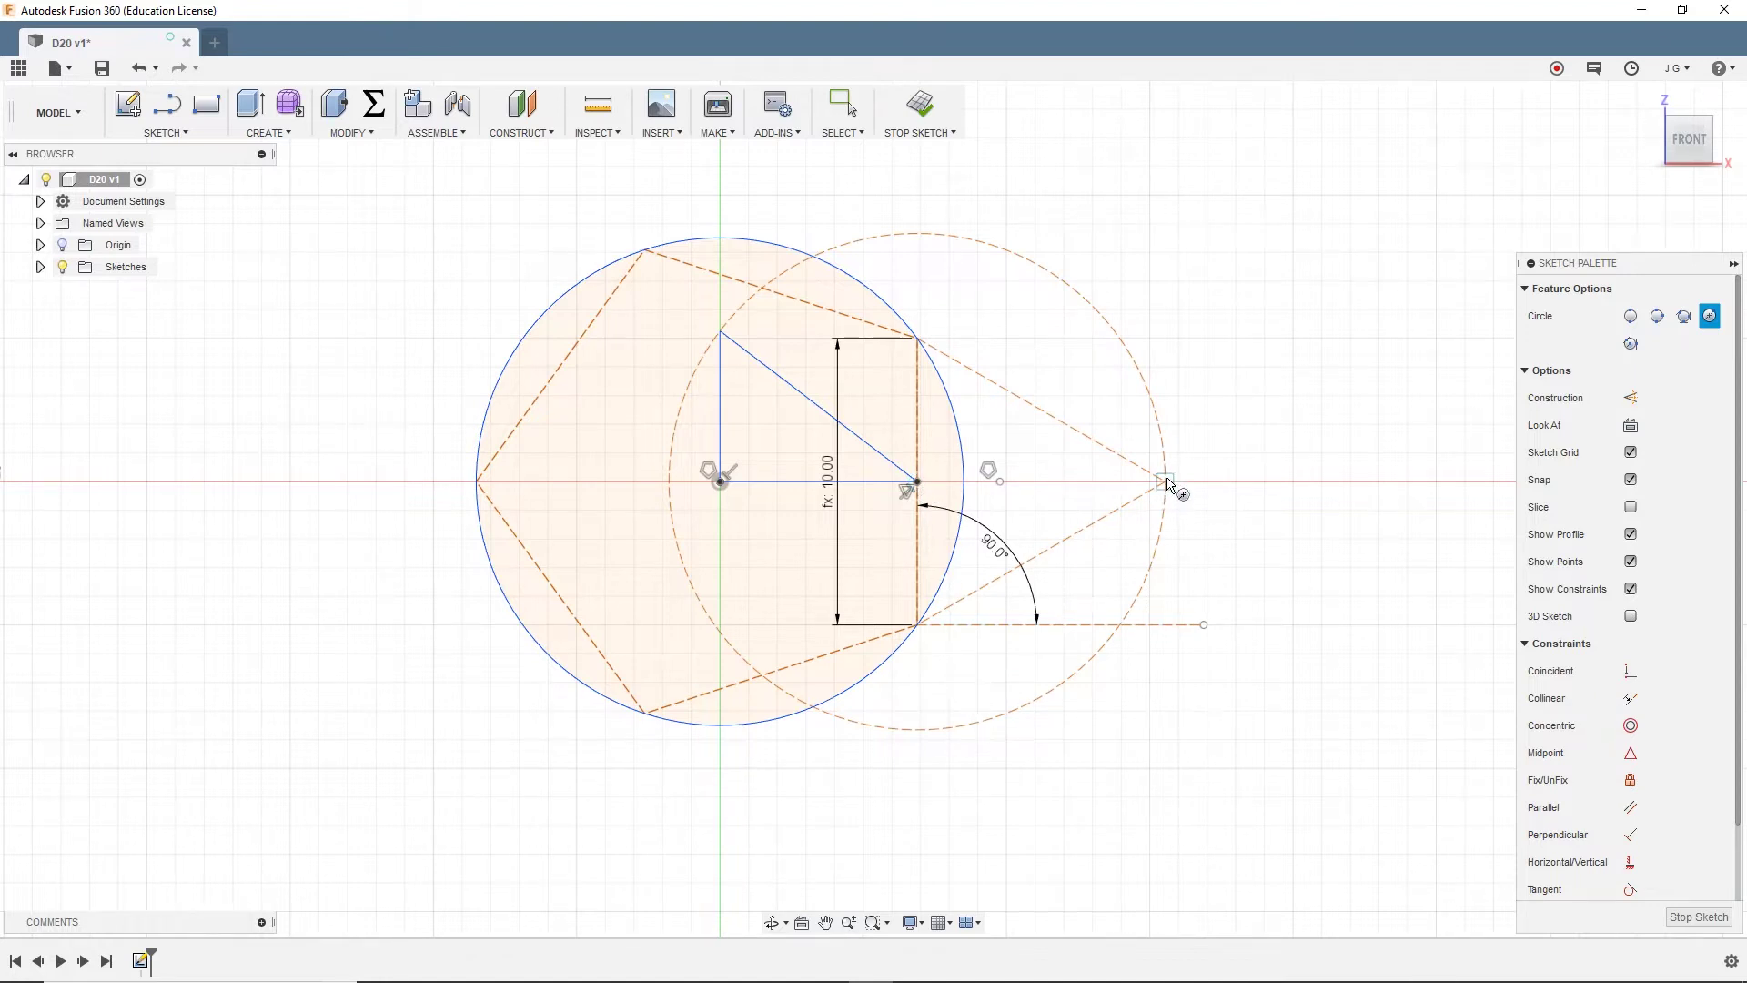
click(963, 481)
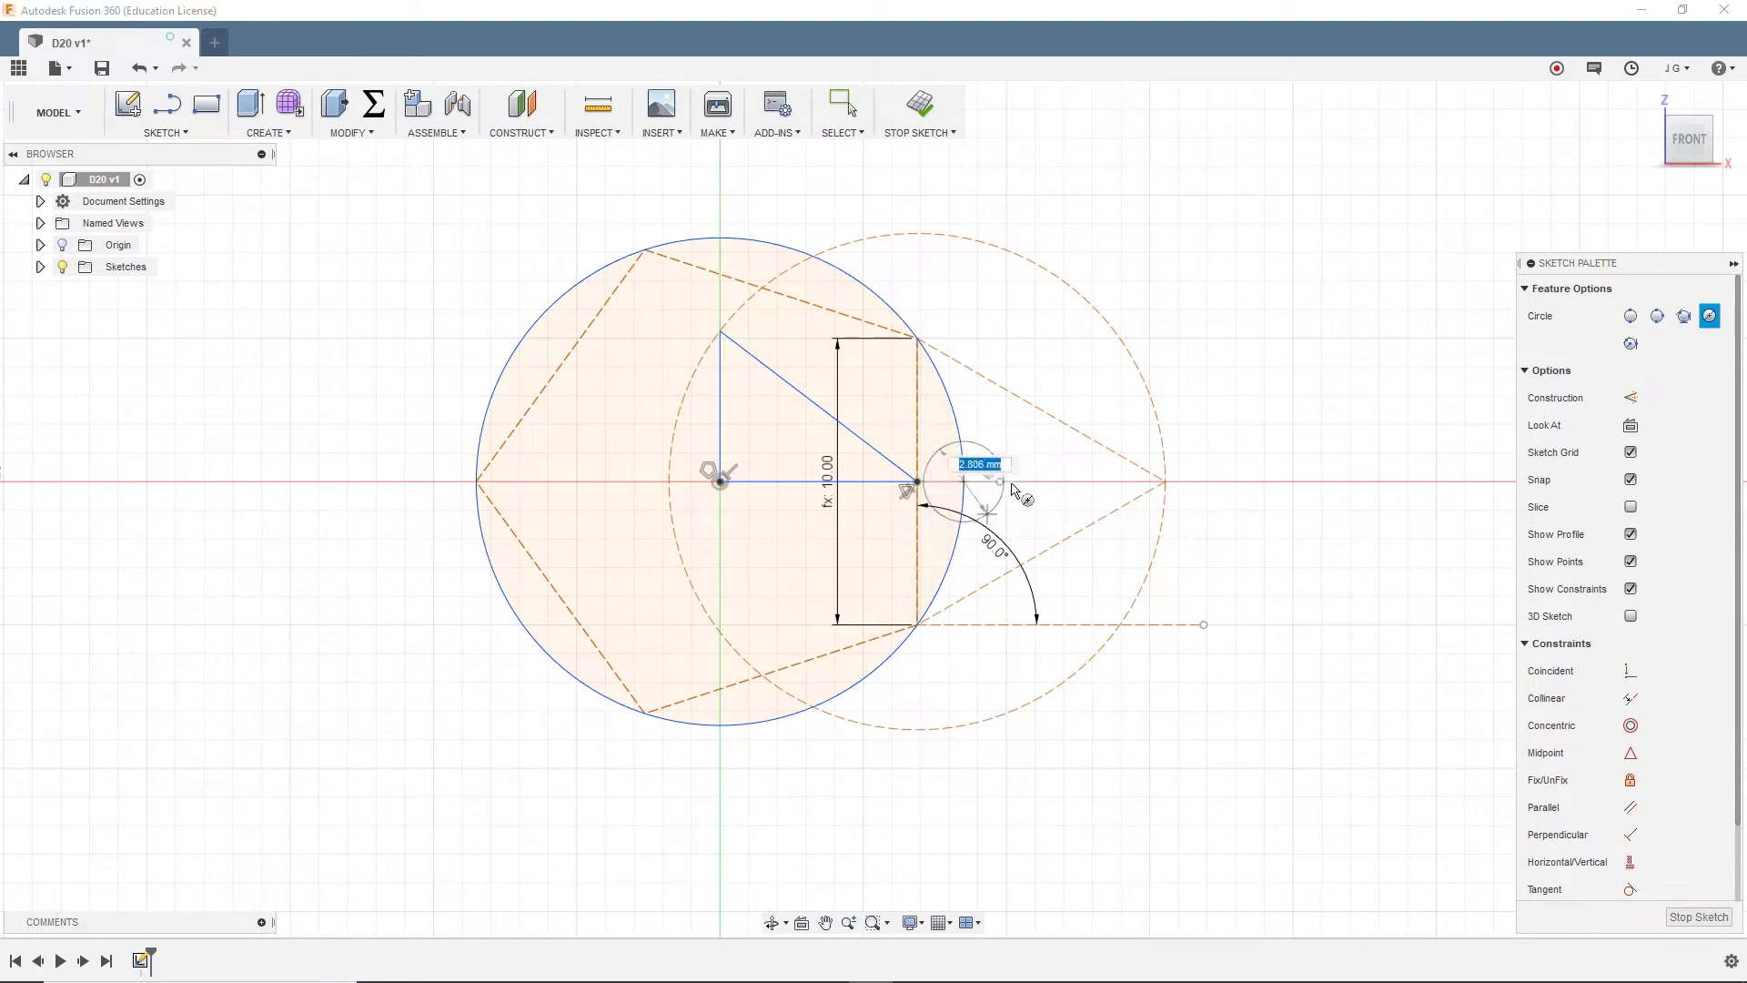
key(Escape)
key(l)
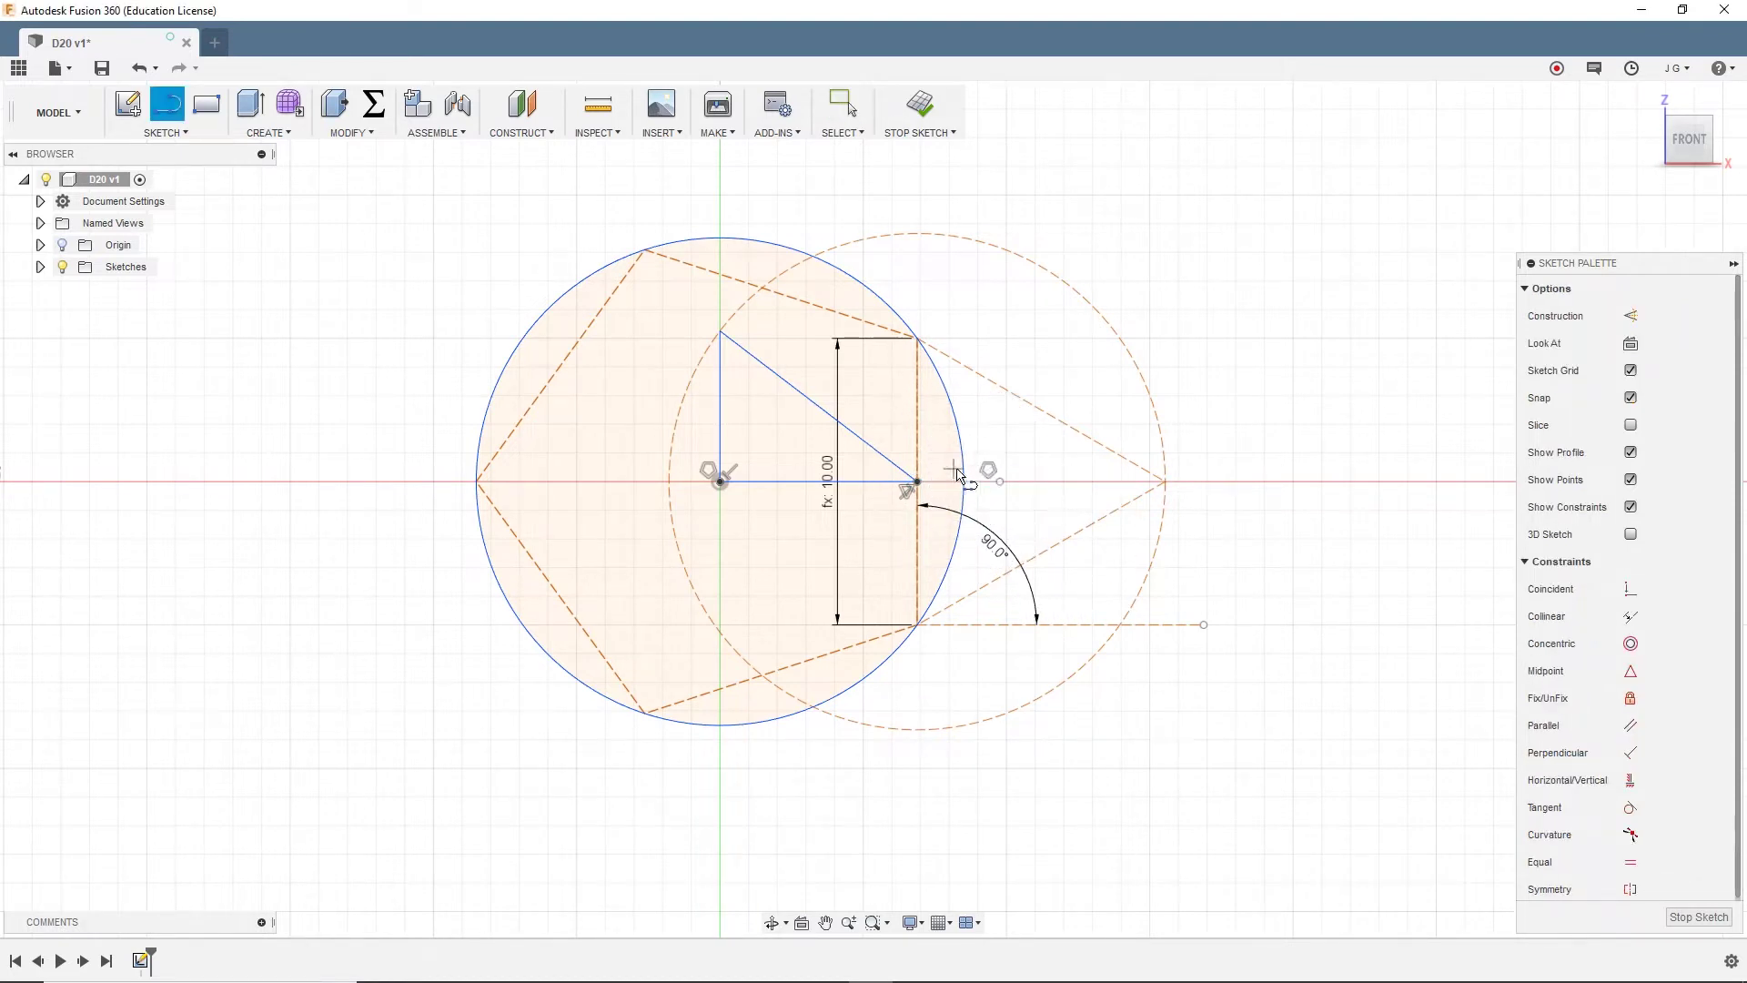
click(963, 481)
key(Escape)
key(Escape)
Draw a horizontal line from the vertical edge's midpoint to the pentagon's circle, and a vertical line about 8.5 mm down to the other circle
key(a)
click(919, 482)
click(964, 481)
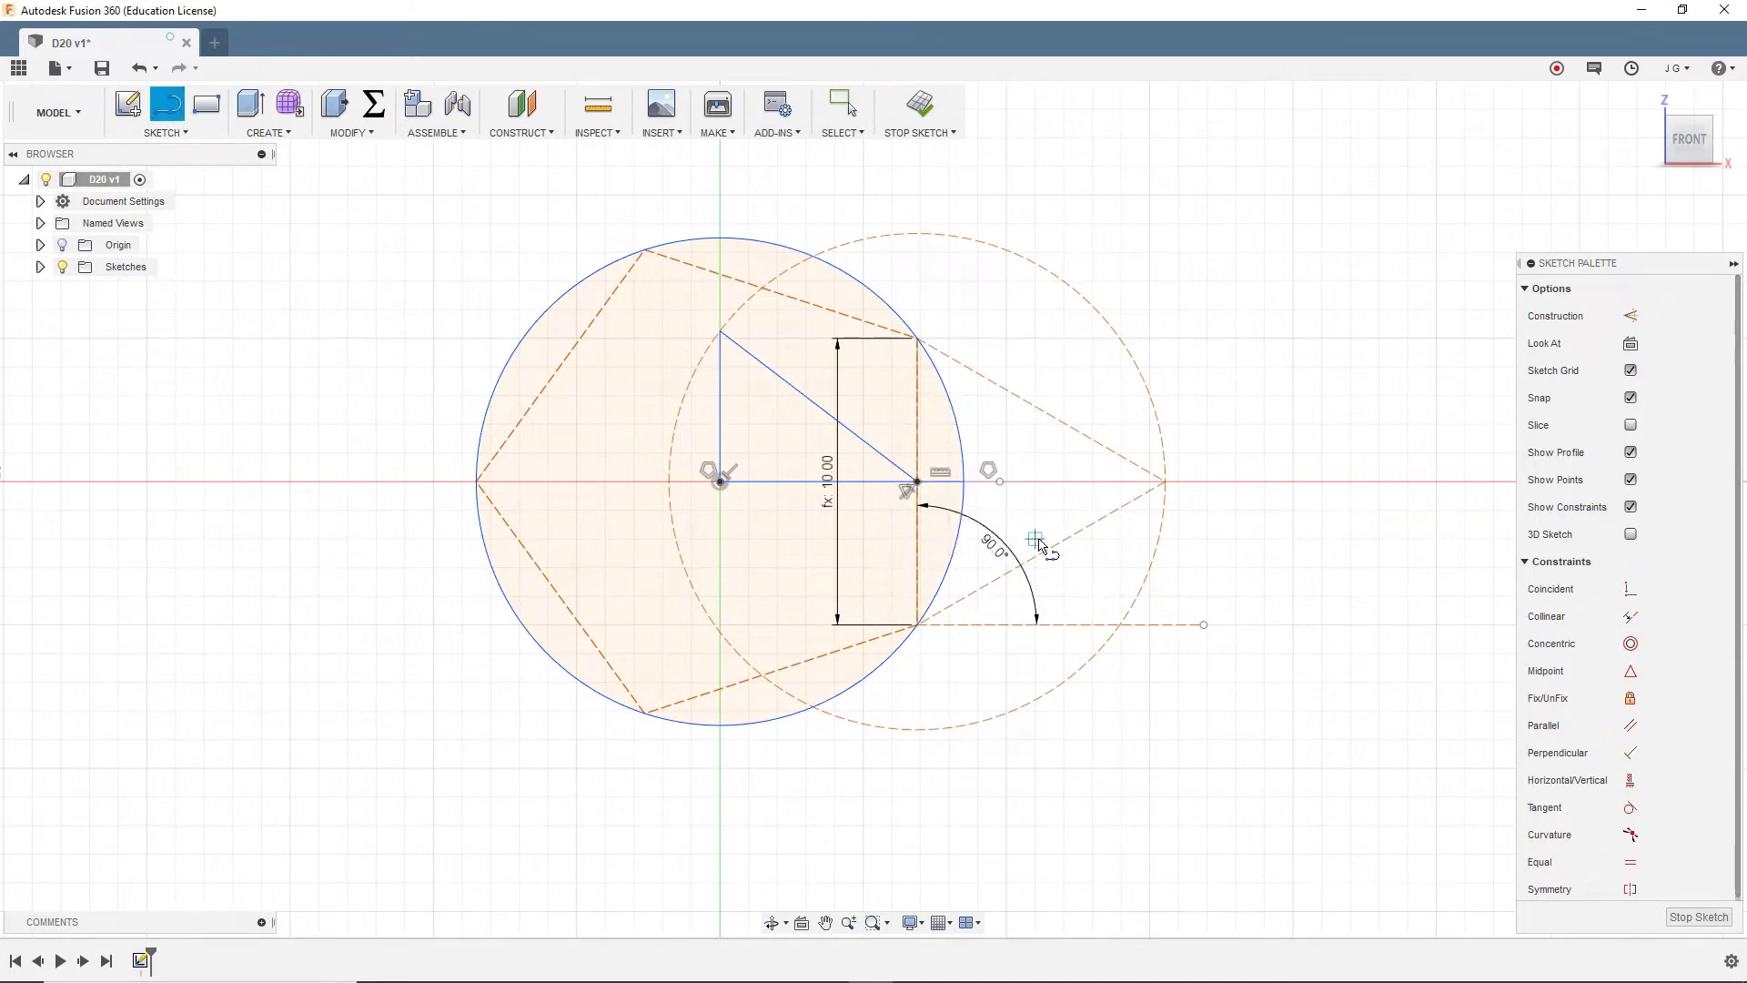
click(965, 483)
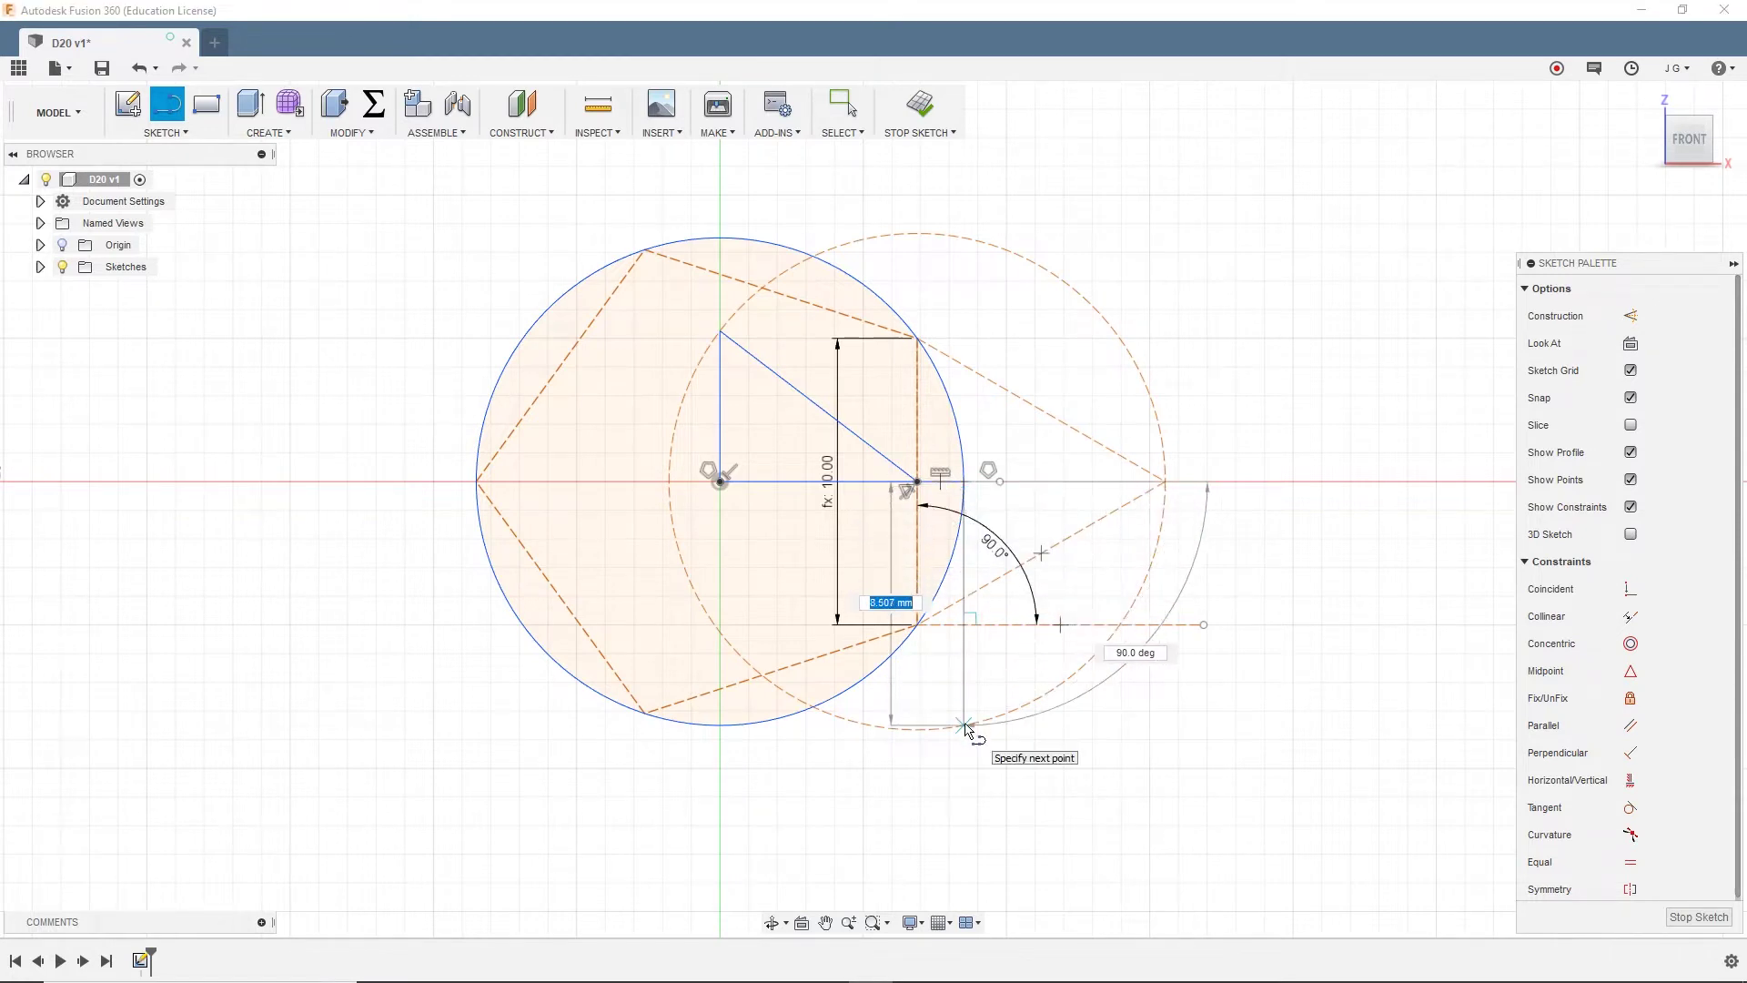
click(965, 725)
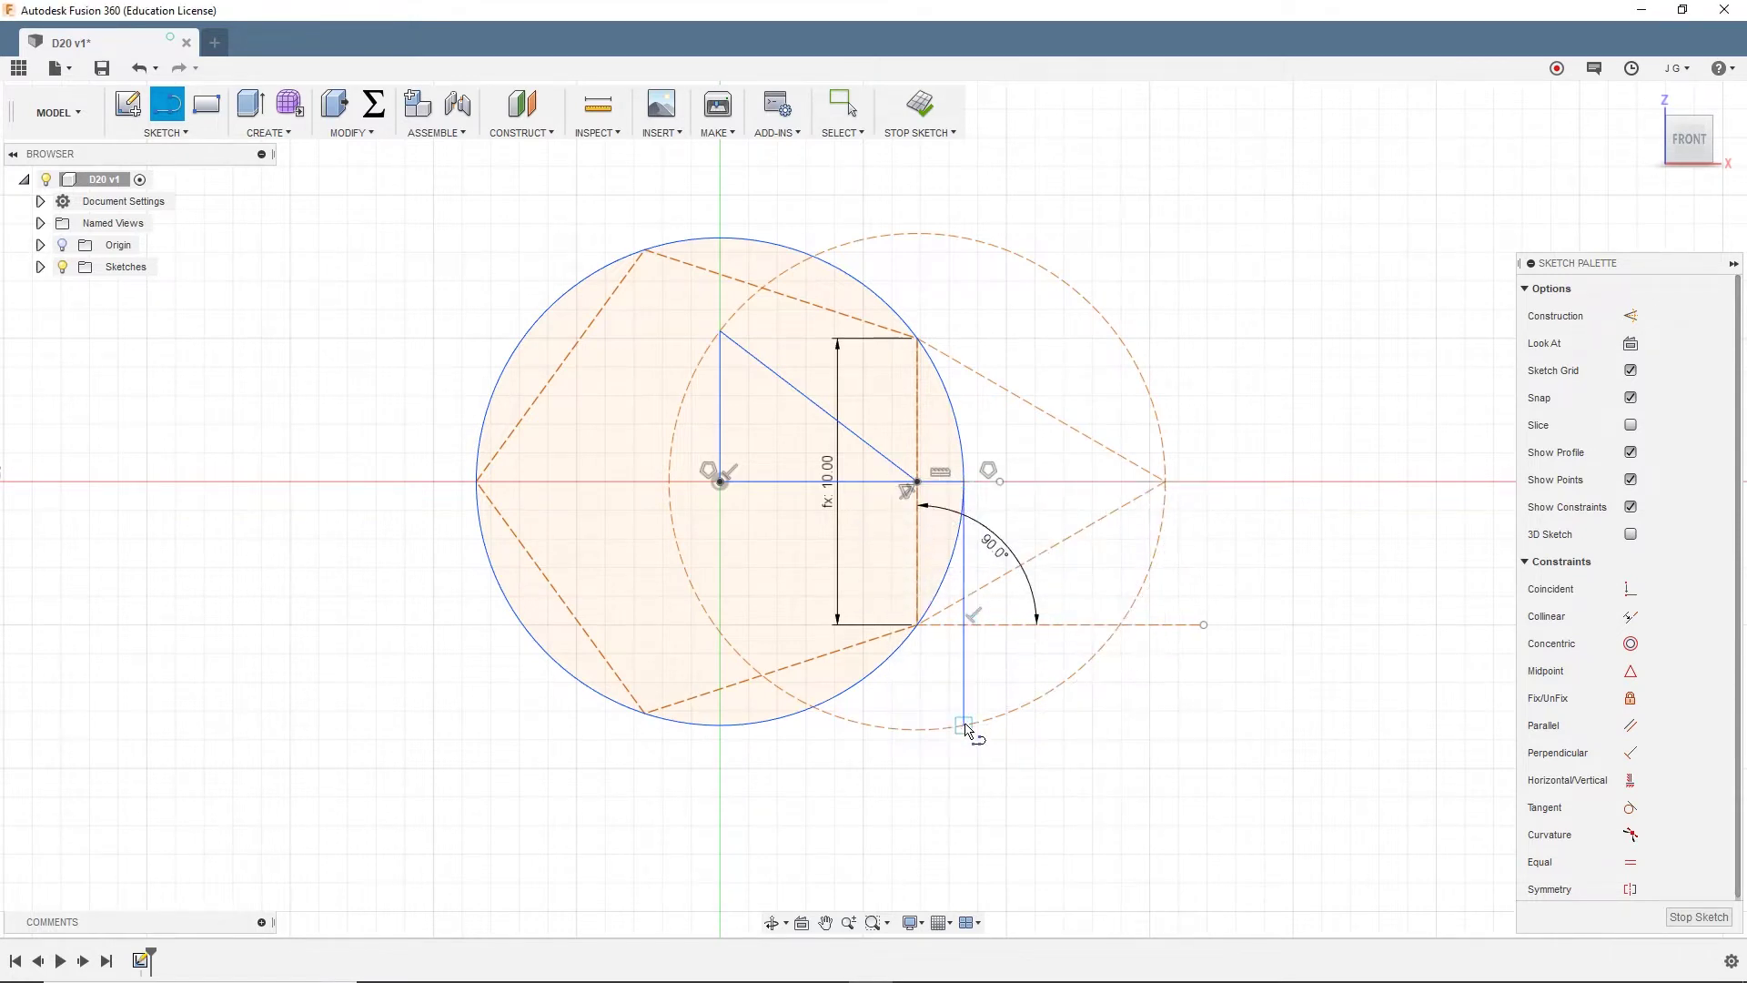
Draw a slanted line about 8.66 mm long from the vertical edge's midpoint to the lower end of the new vertical line
click(918, 482)
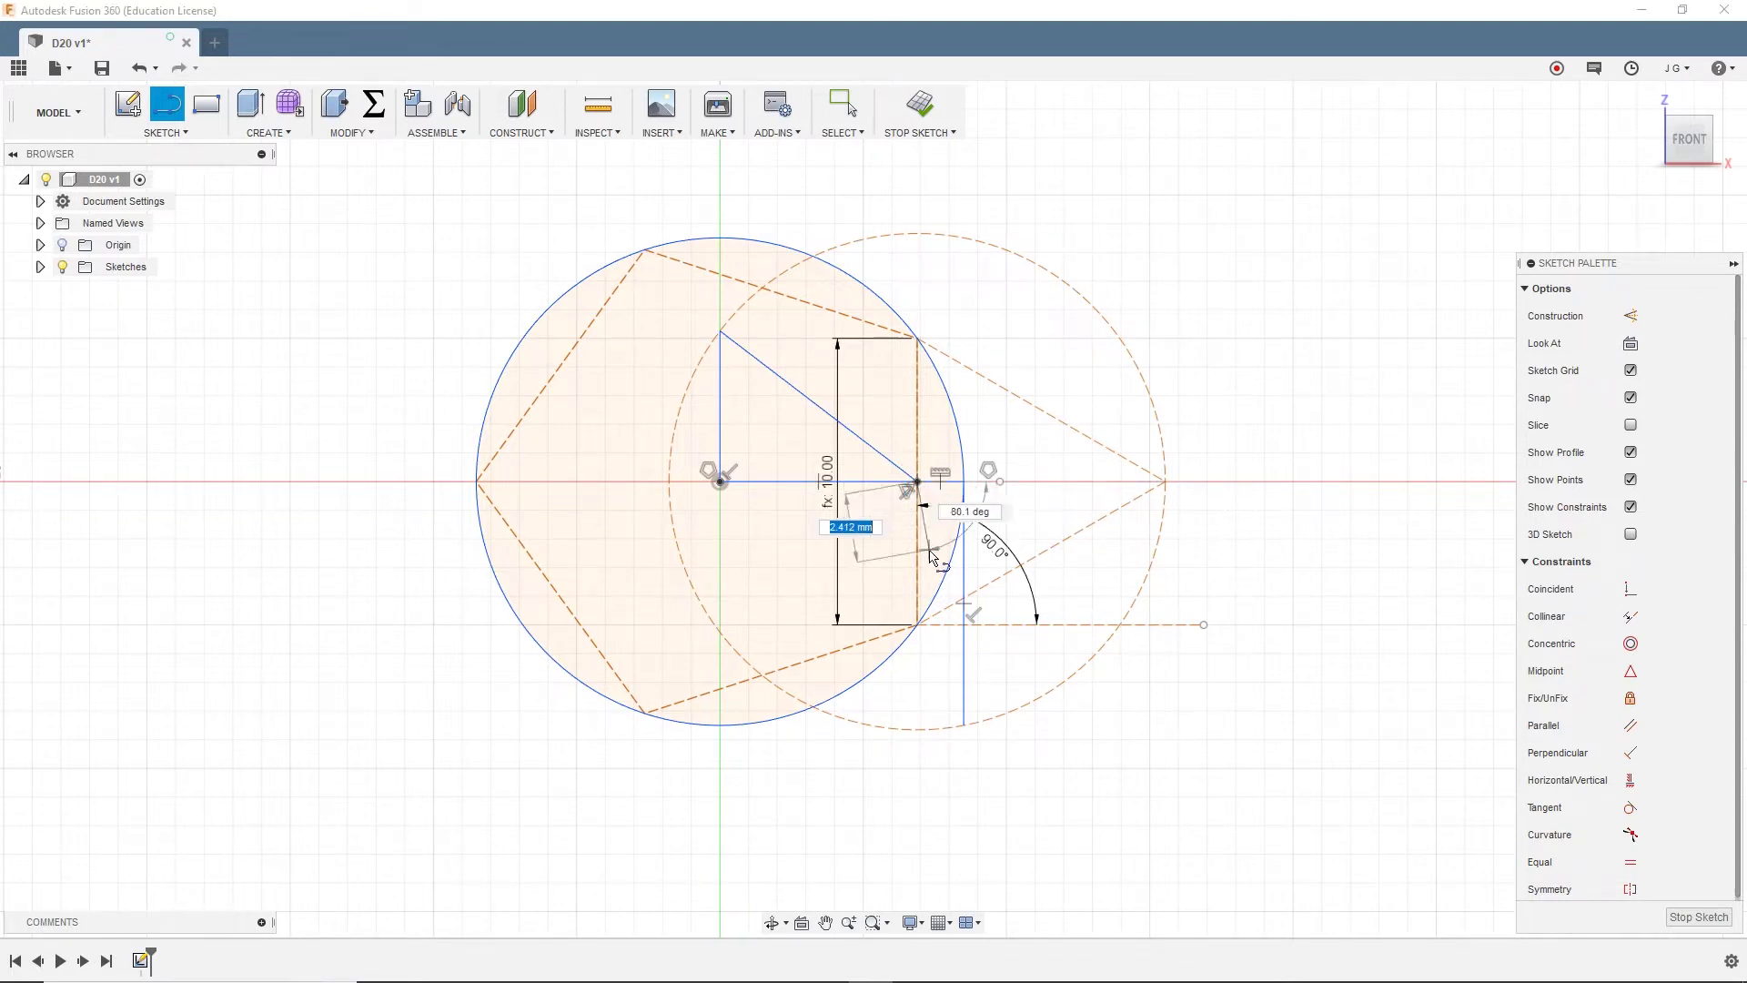
click(964, 725)
key(Escape)
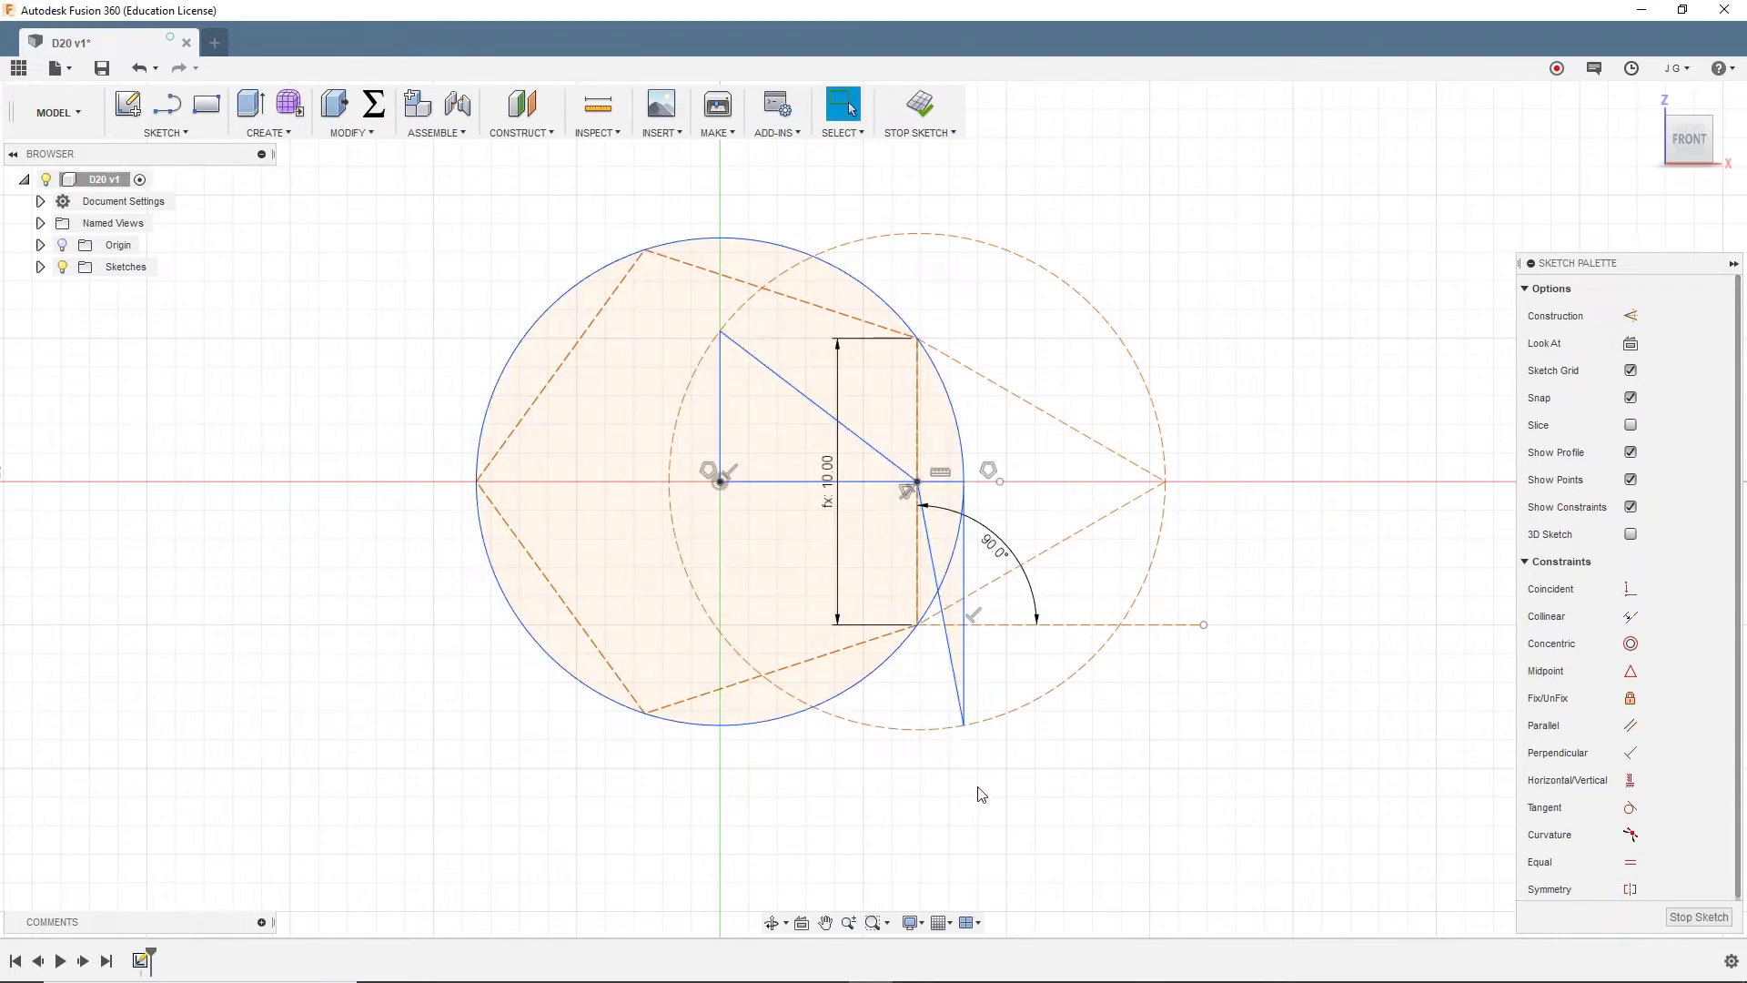
Convert the pentagon's circle, the vertical line dropping from it and the short horizontal line to construction geometry
key(l)
click(930, 605)
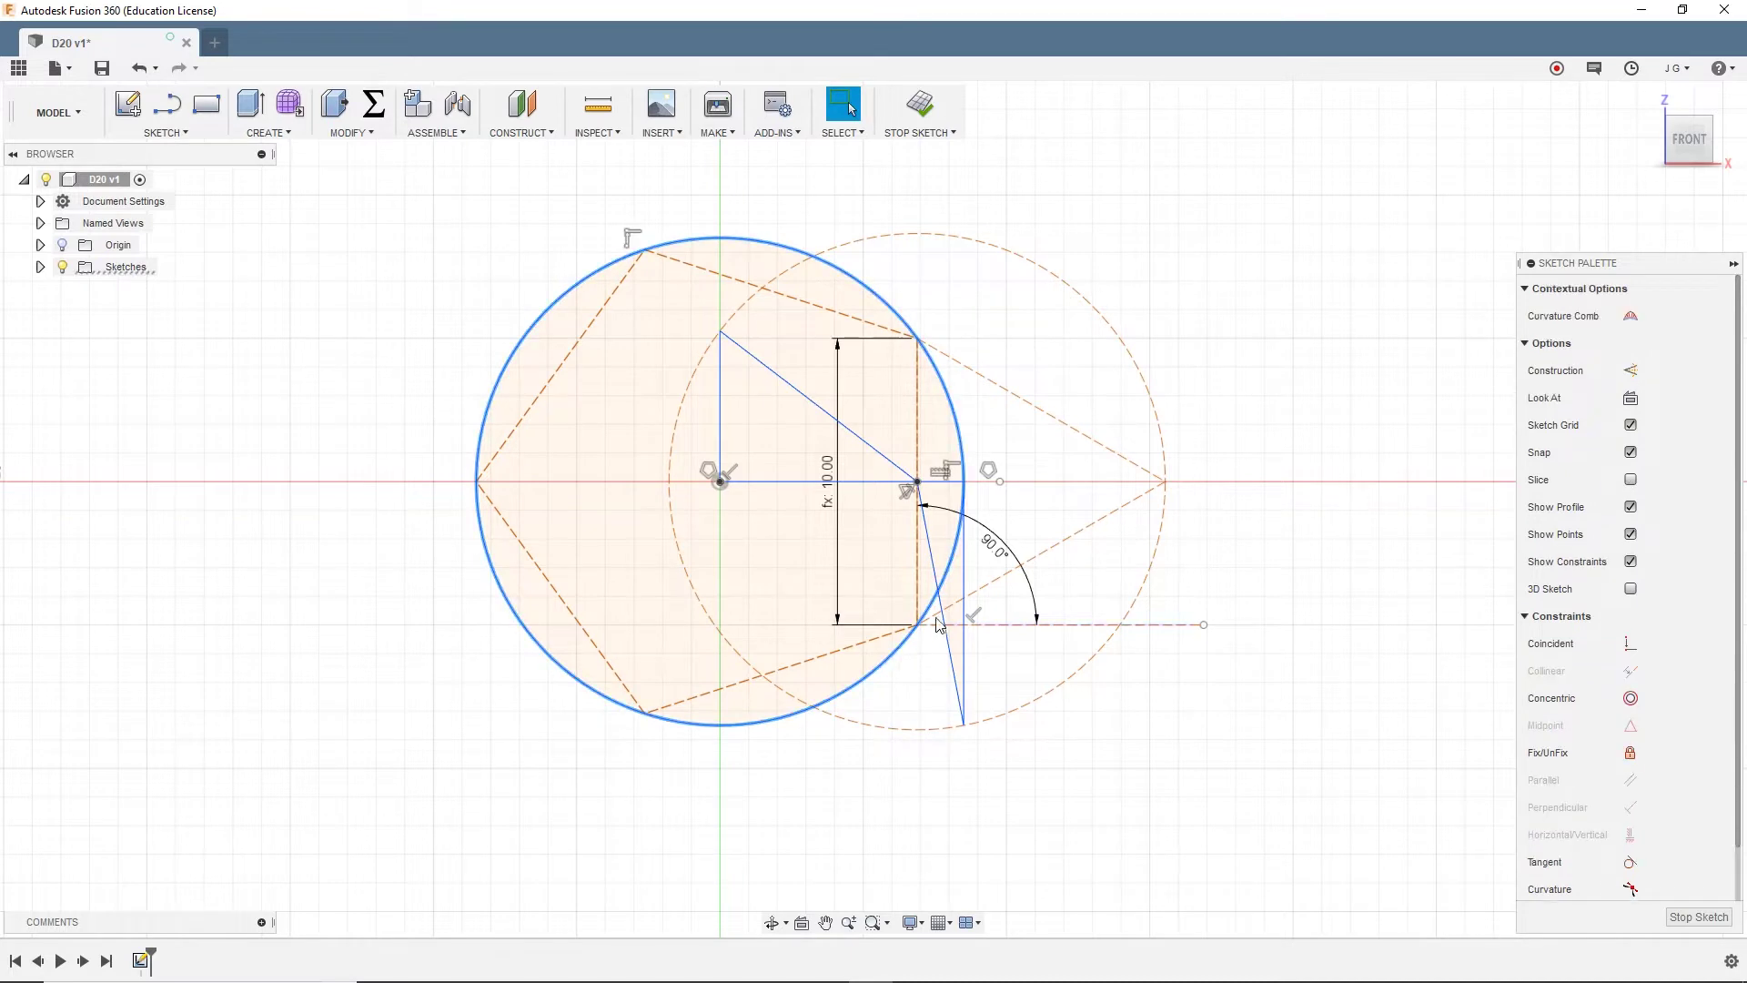
ctrl+click(964, 552)
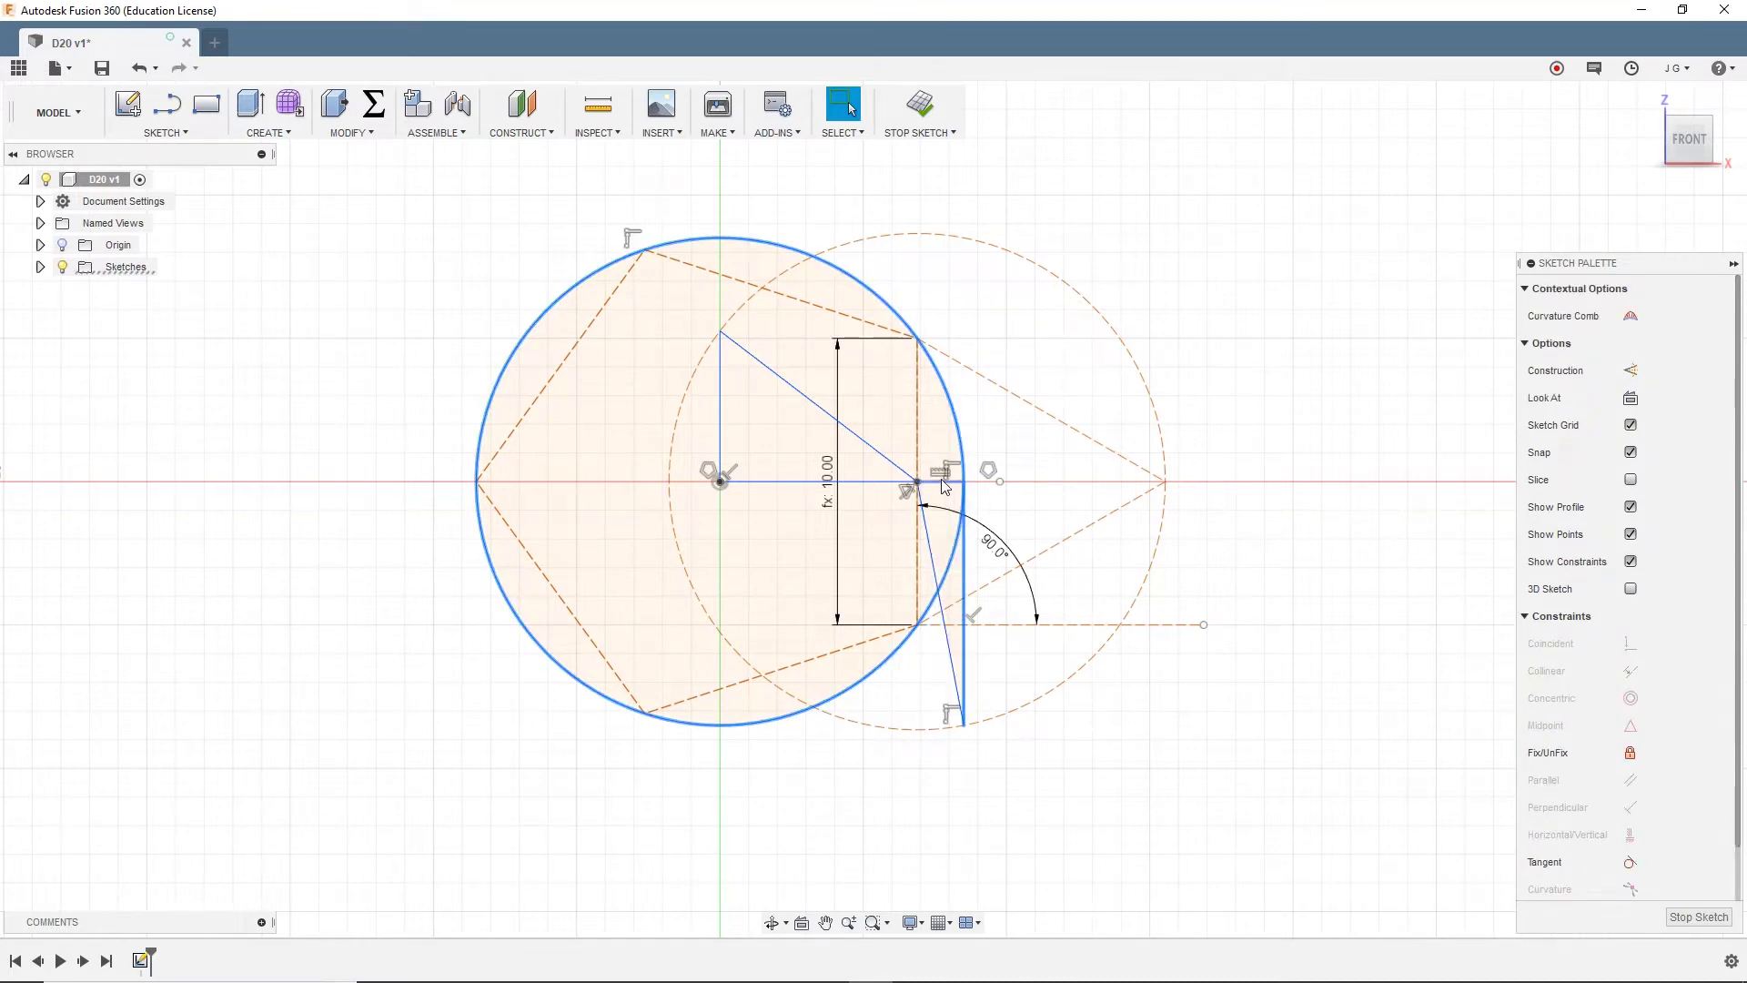
right_click(984, 515)
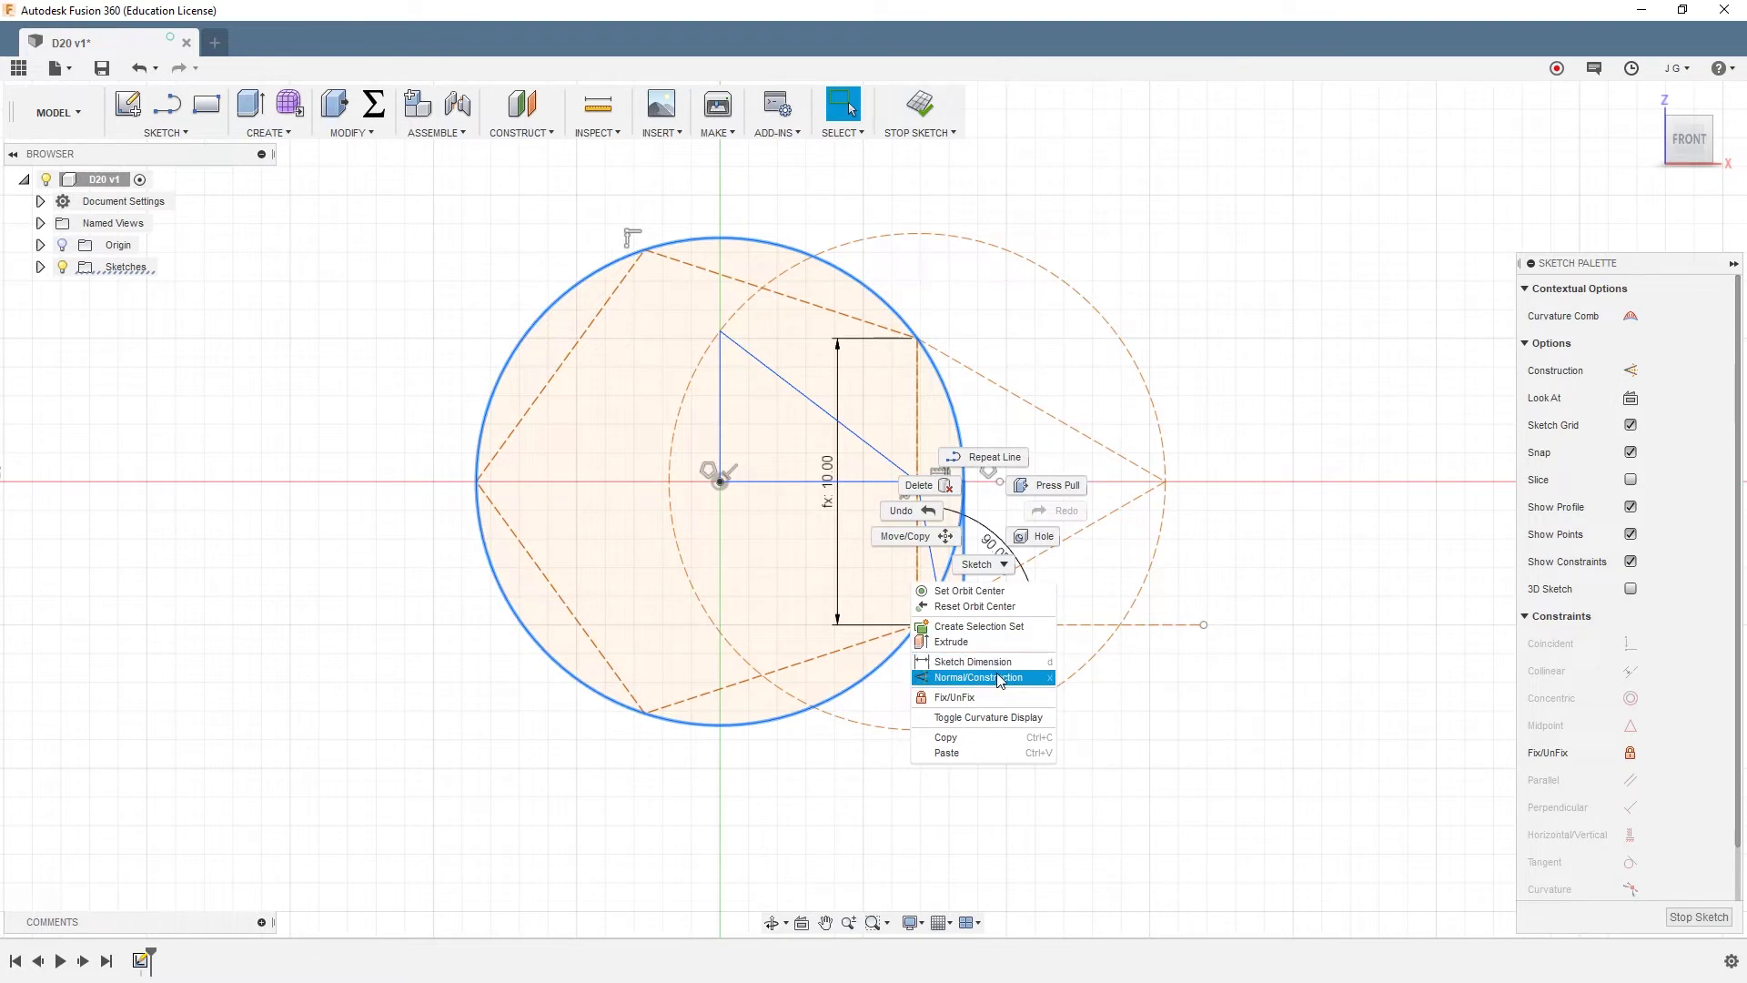
click(979, 676)
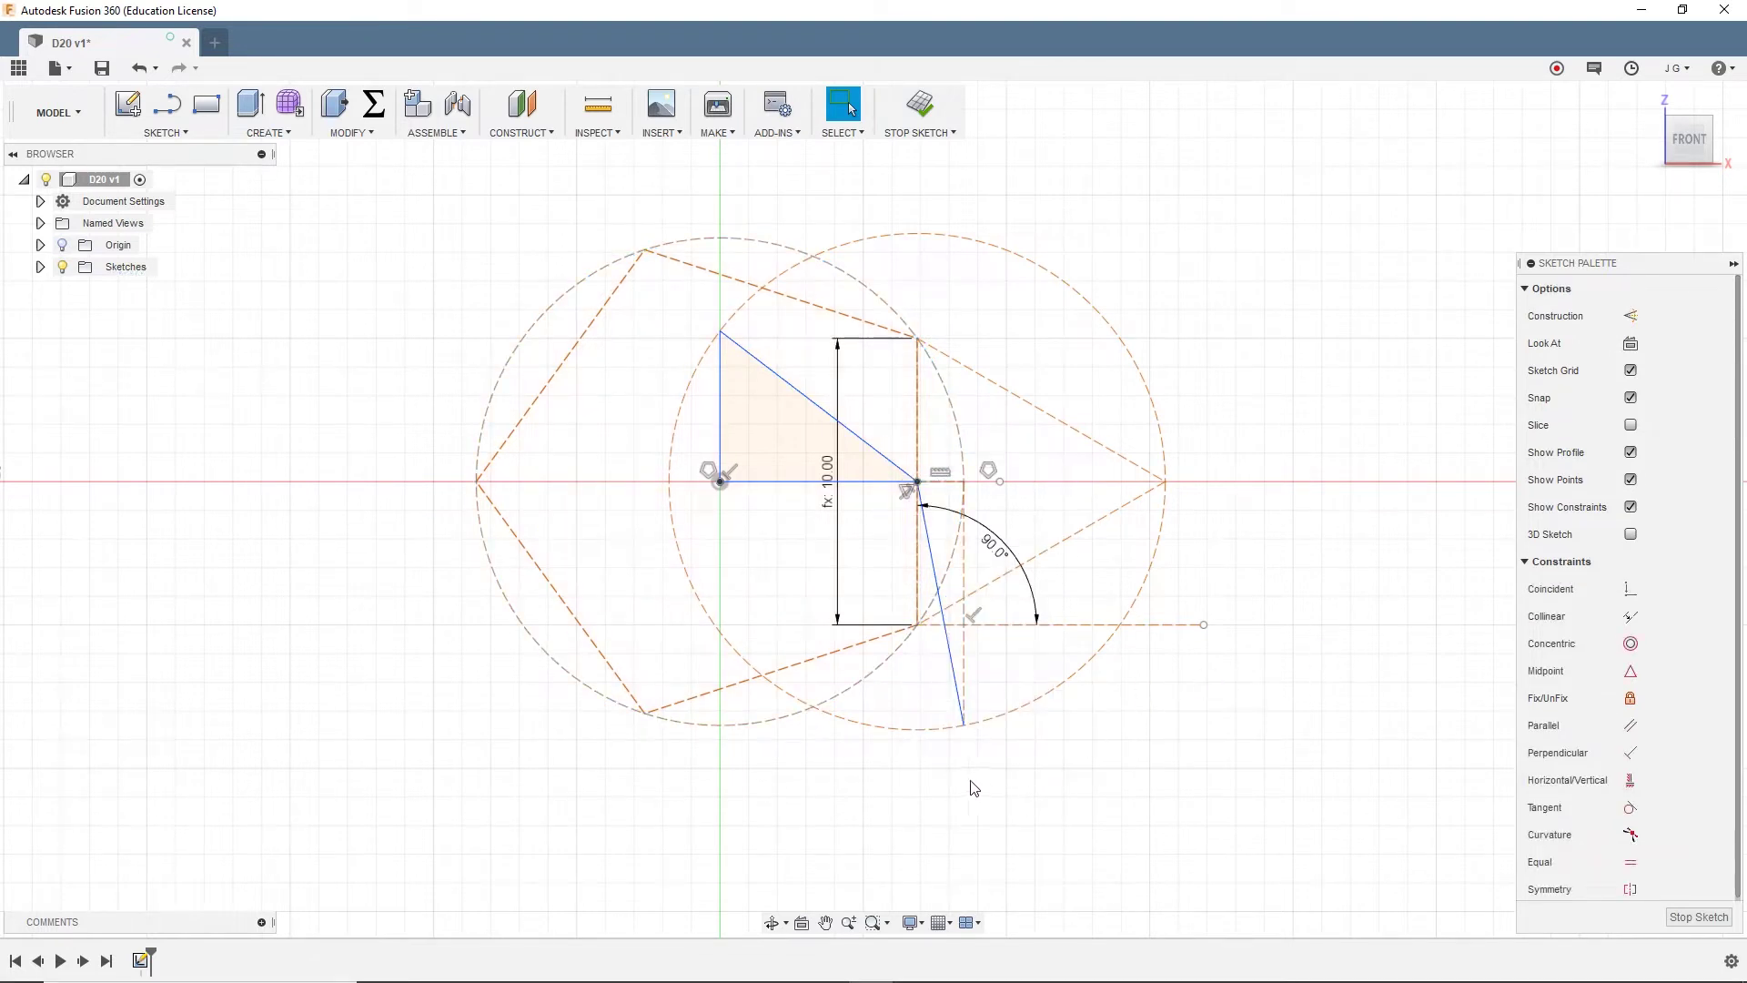
Draw a horizontal line from the slanted line's lower end to the pentagon circle's lowest point, and a vertical line from there up to the origin
key(l)
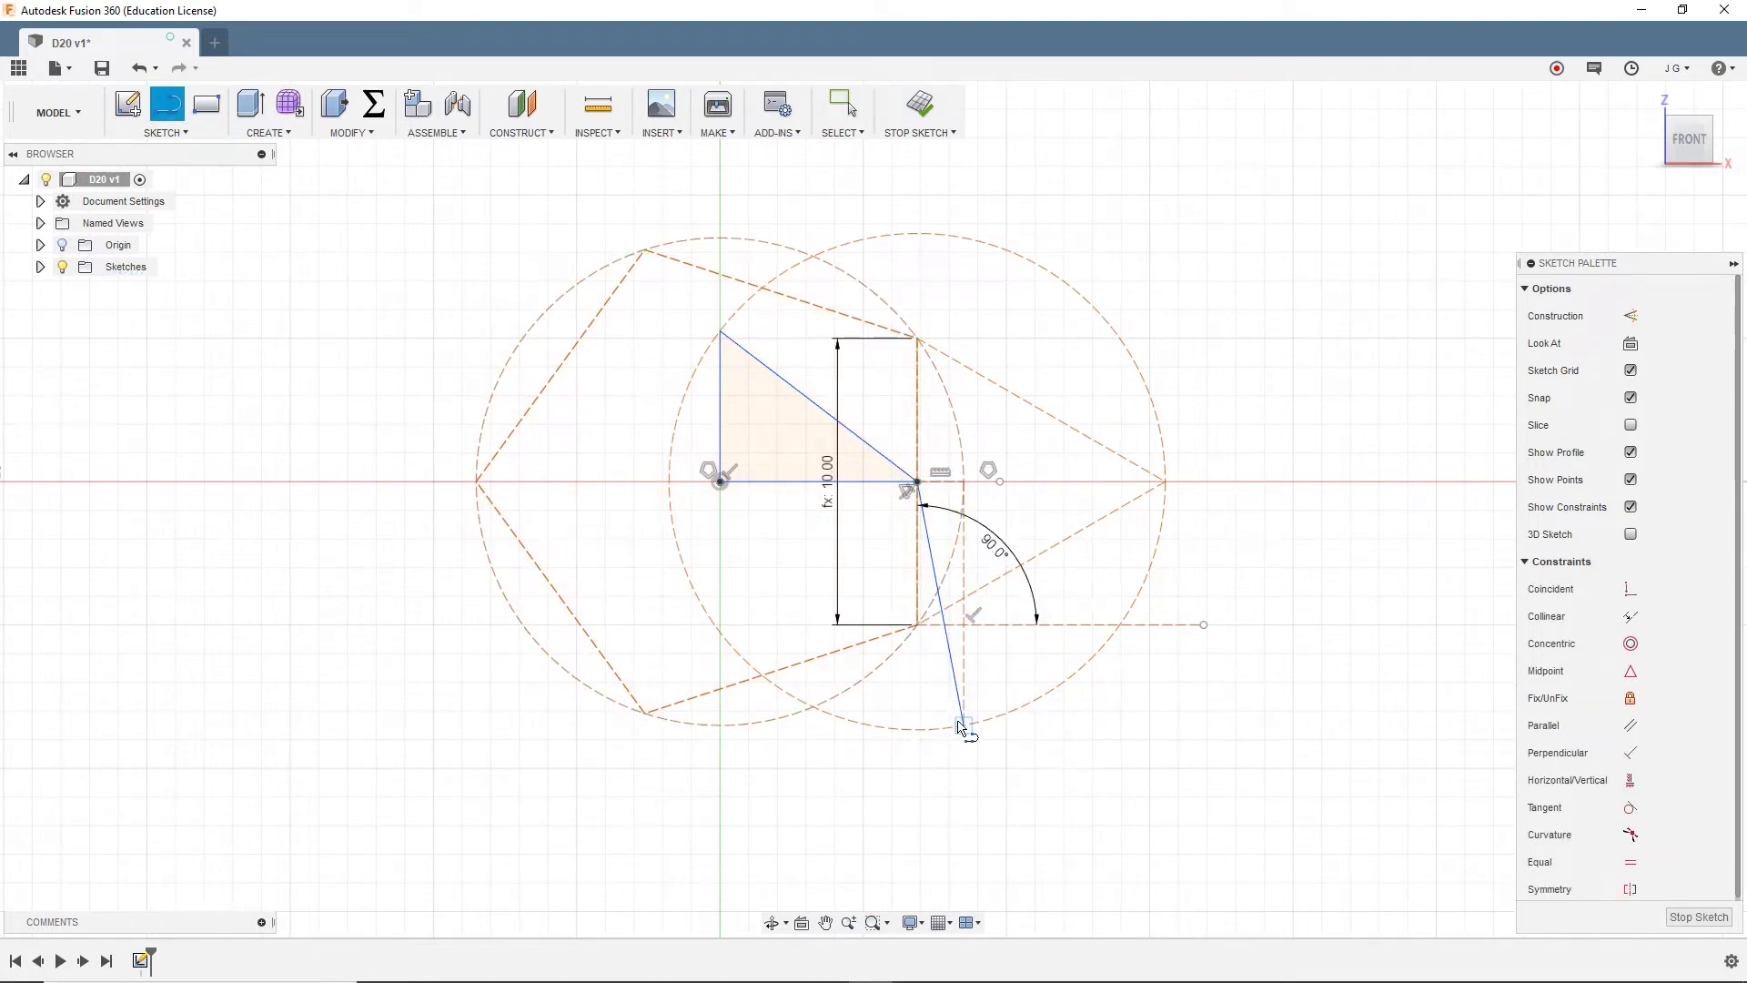
click(963, 725)
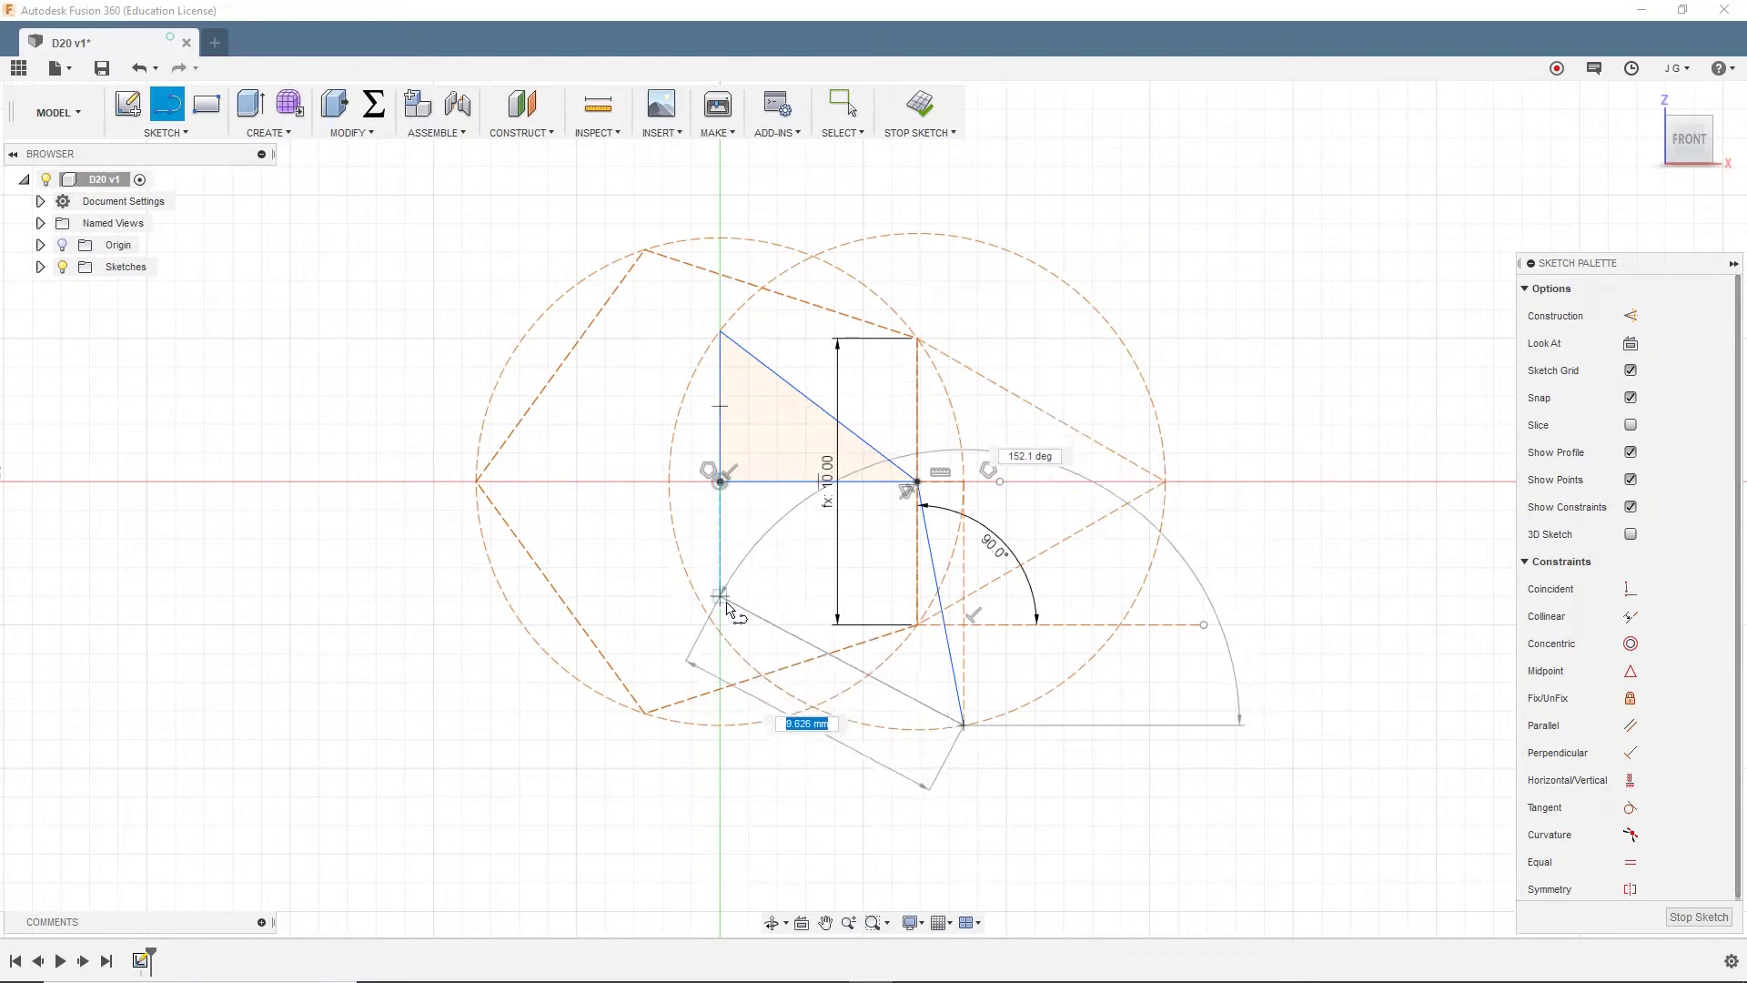
double_click(720, 726)
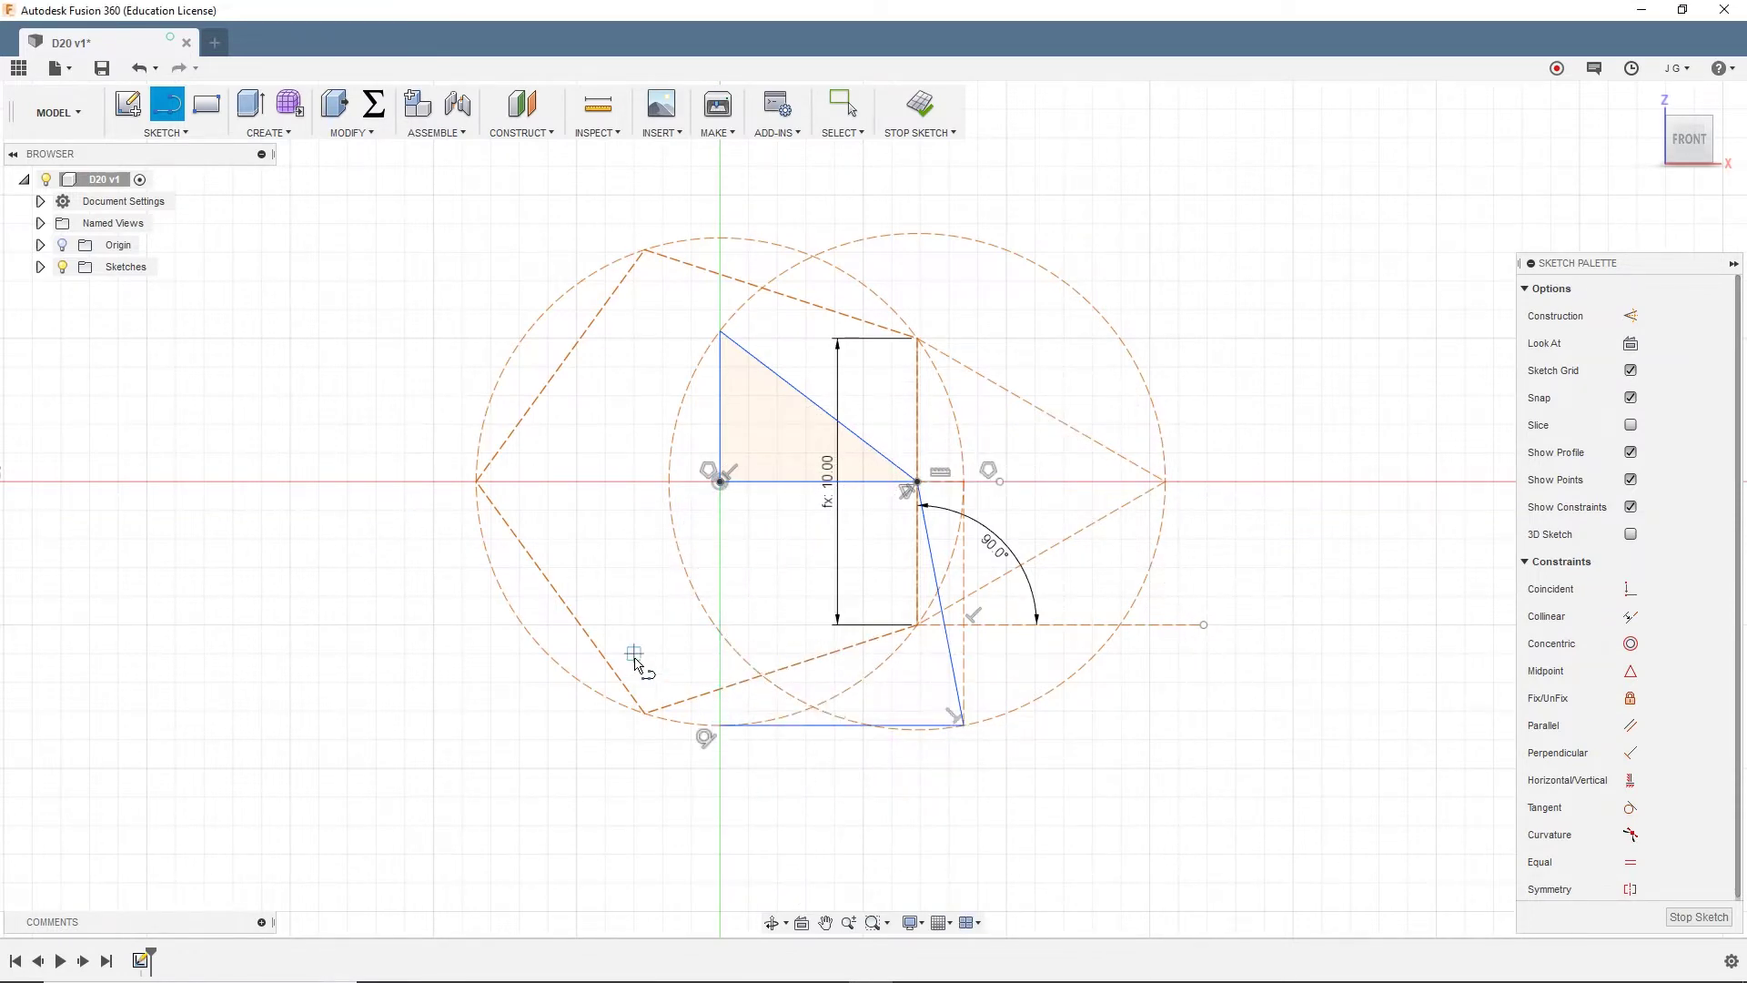
click(720, 725)
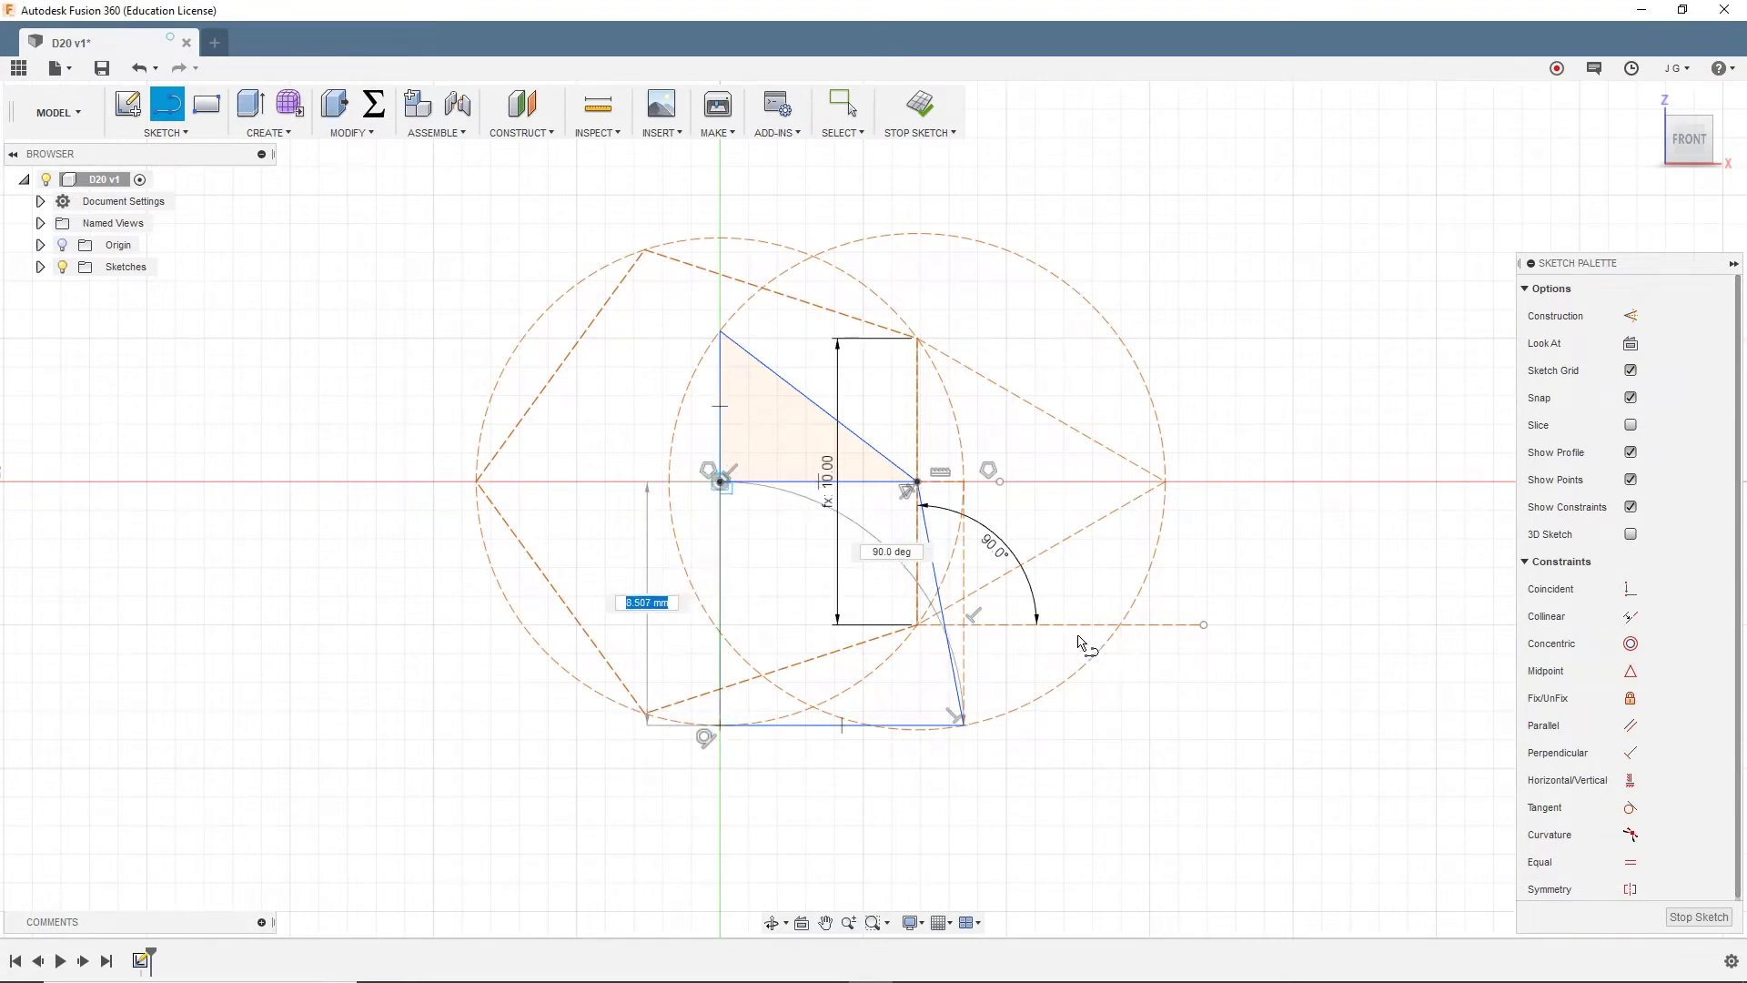
key(Return)
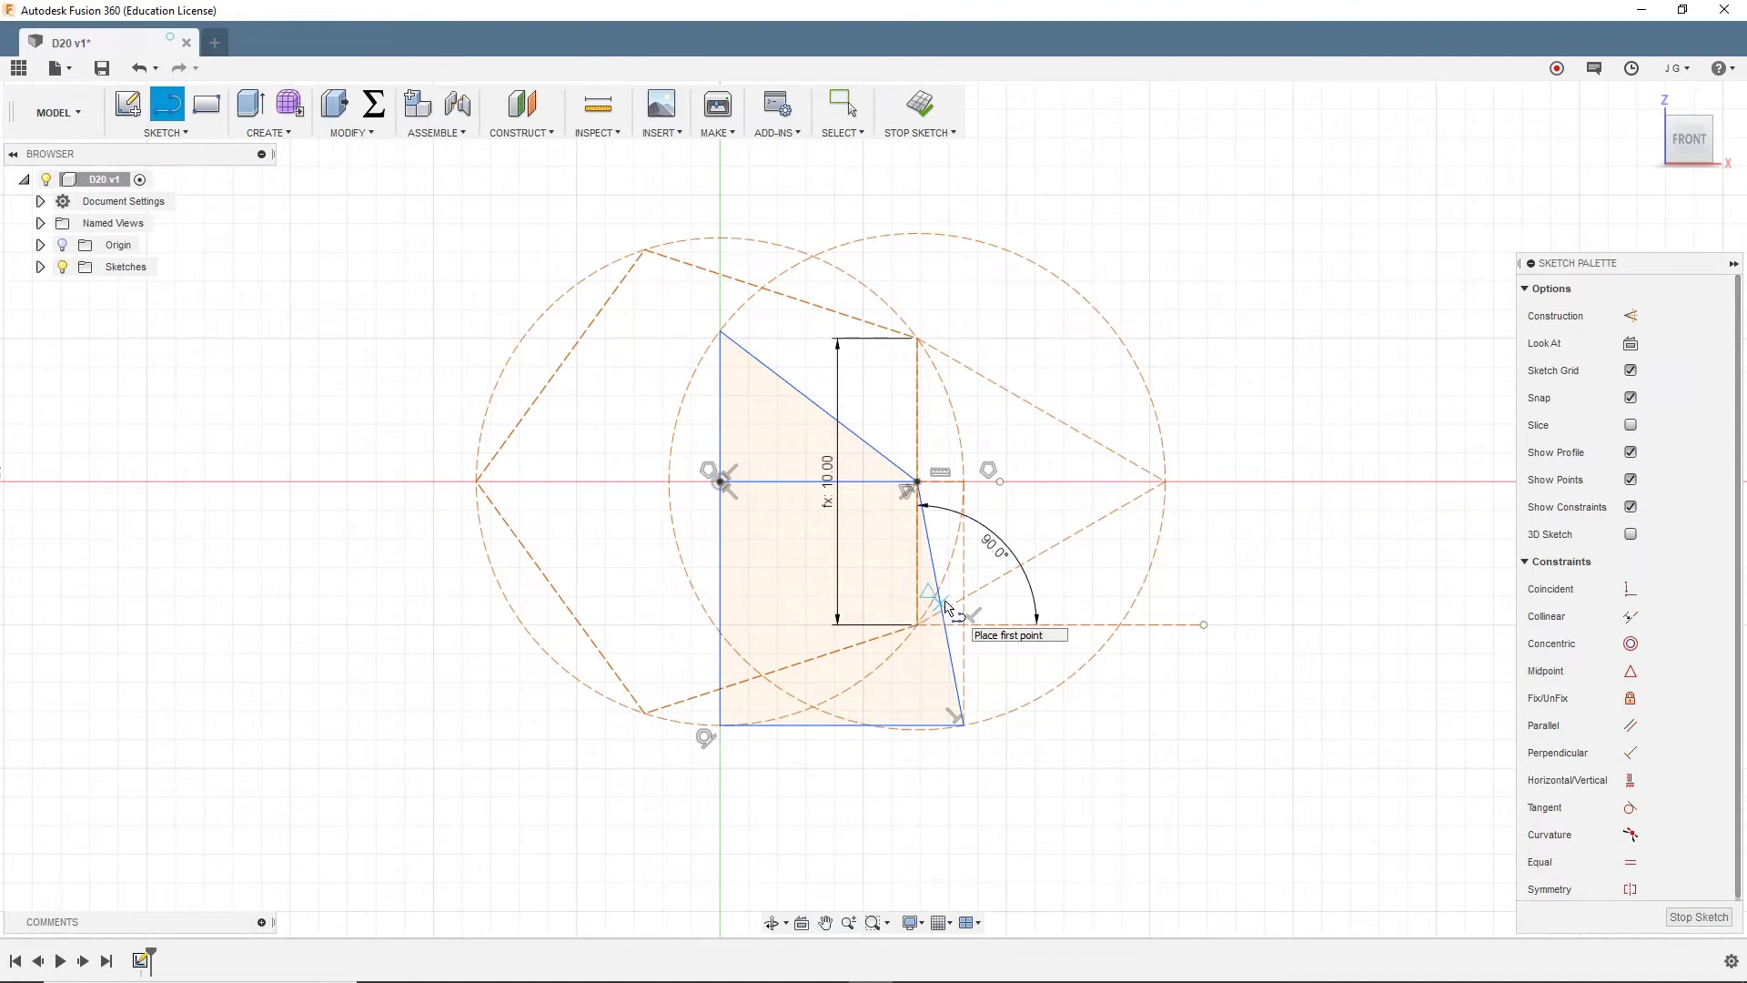
Draw a horizontal line about 4 mm long outward from the midpoint of the lower vertical line, and finish the sketch
click(721, 605)
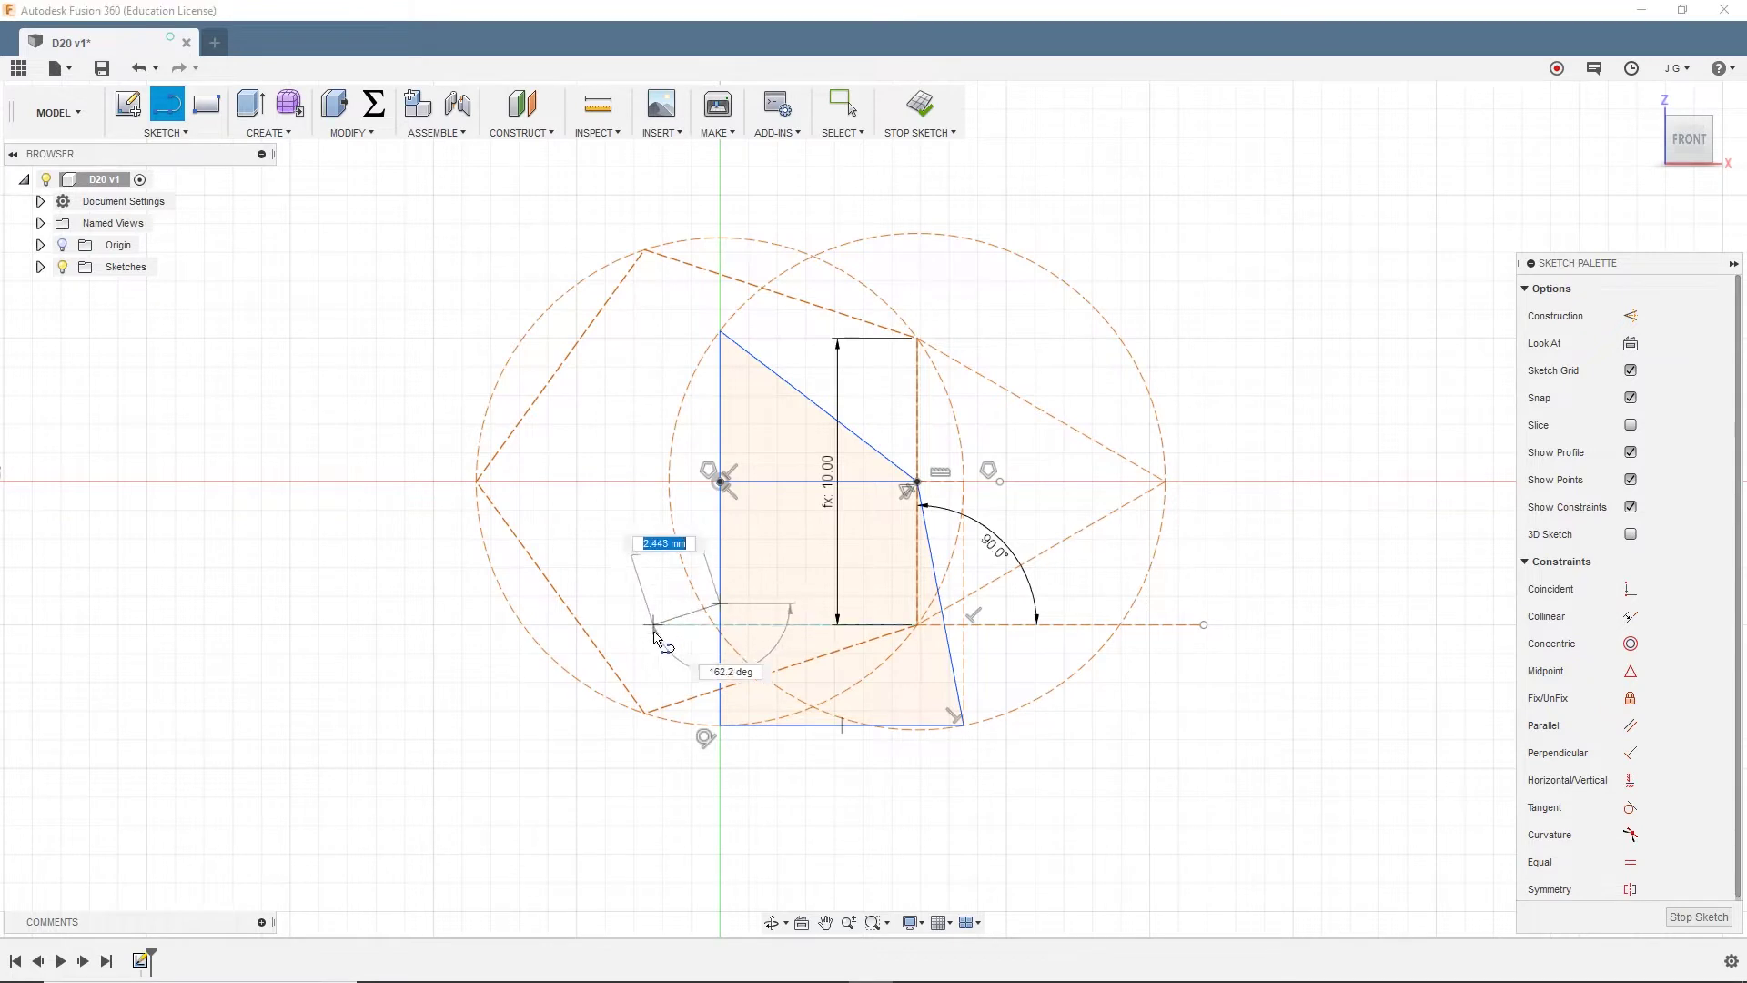
click(607, 603)
key(Escape)
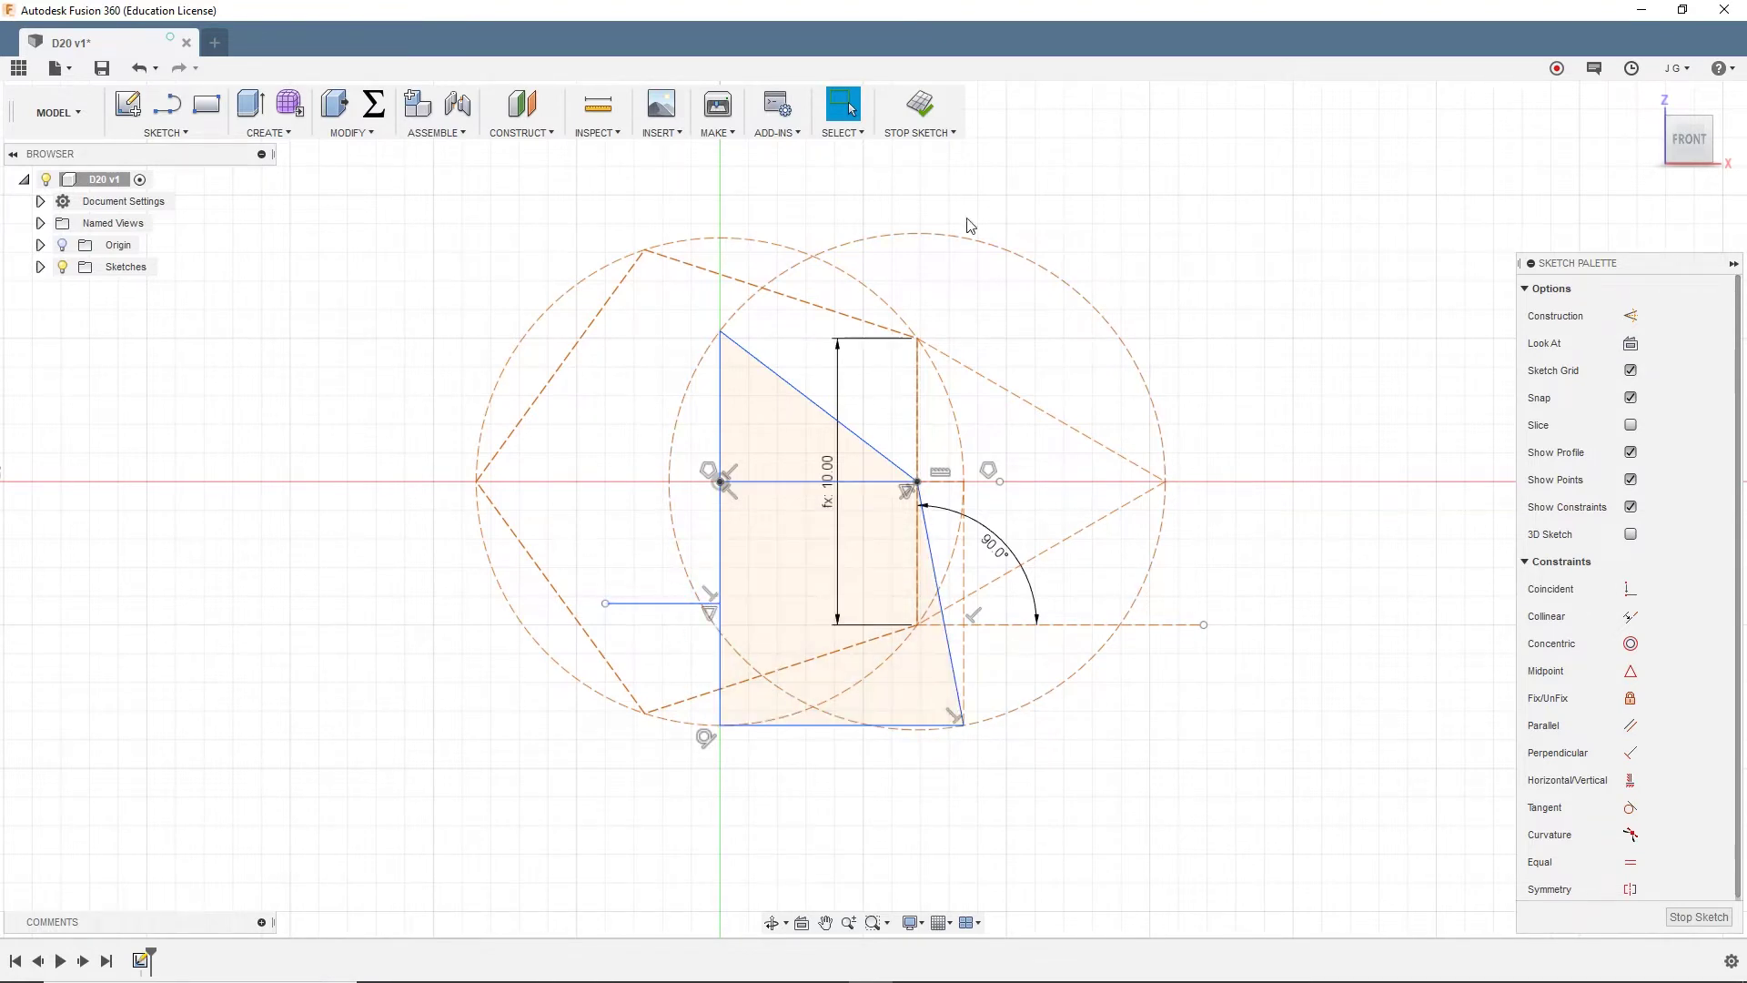
click(921, 106)
Extrude the upper triangle profile symmetrically as a new body with a distance of SideLen*10
scroll(976, 548, down, 6)
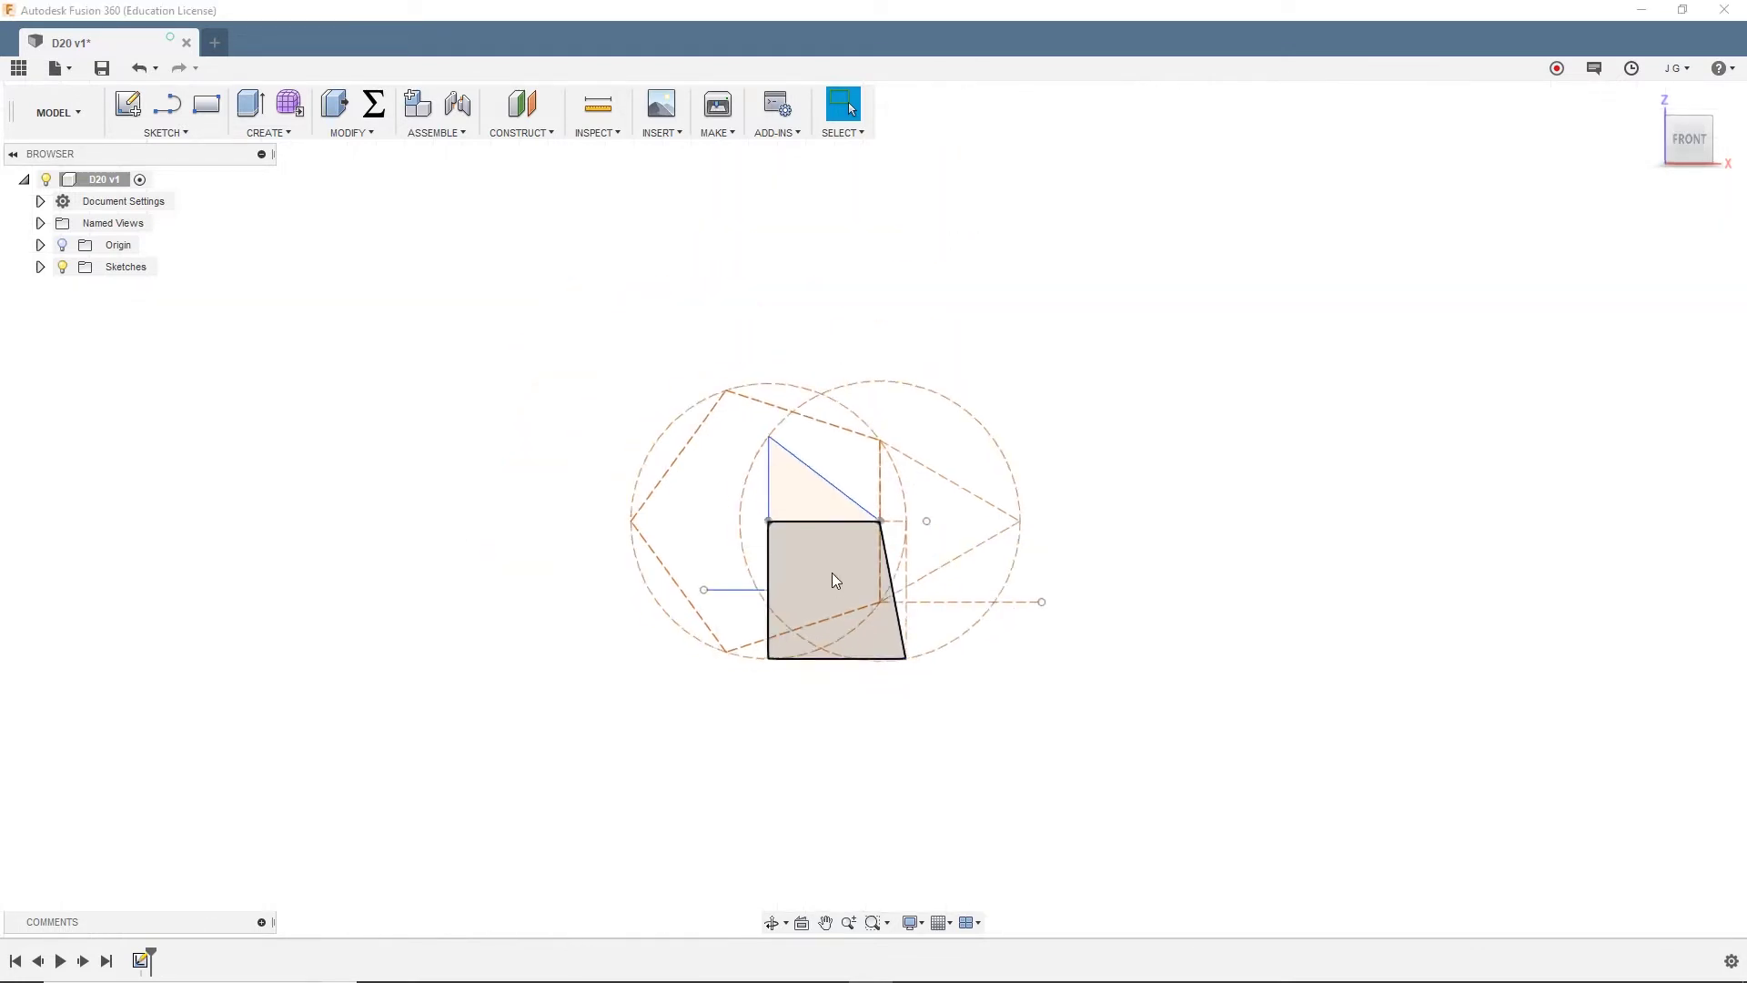
mouse_move(1147, 316)
shift+middle_down()
mouse_move(1145, 334)
mouse_move(1061, 360)
mouse_move(1111, 393)
mouse_move(1133, 323)
mouse_move(1107, 318)
shift+middle_up()
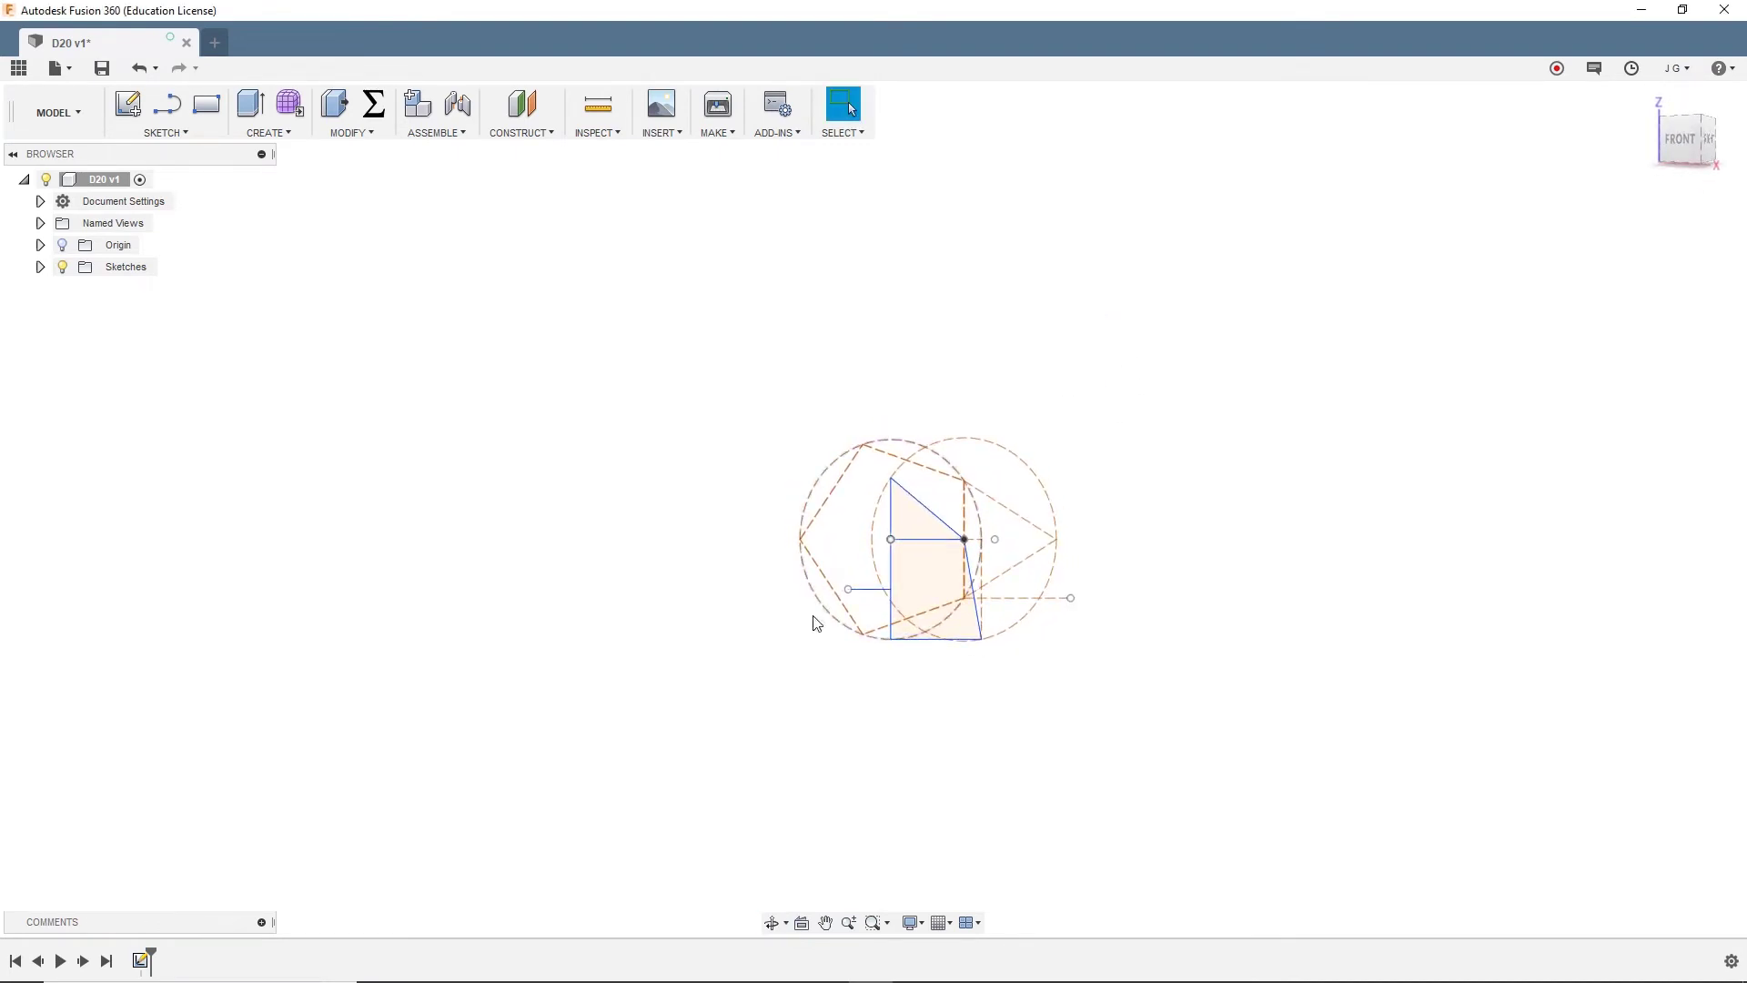
shift+middle_drag(1249, 370, 1255, 448)
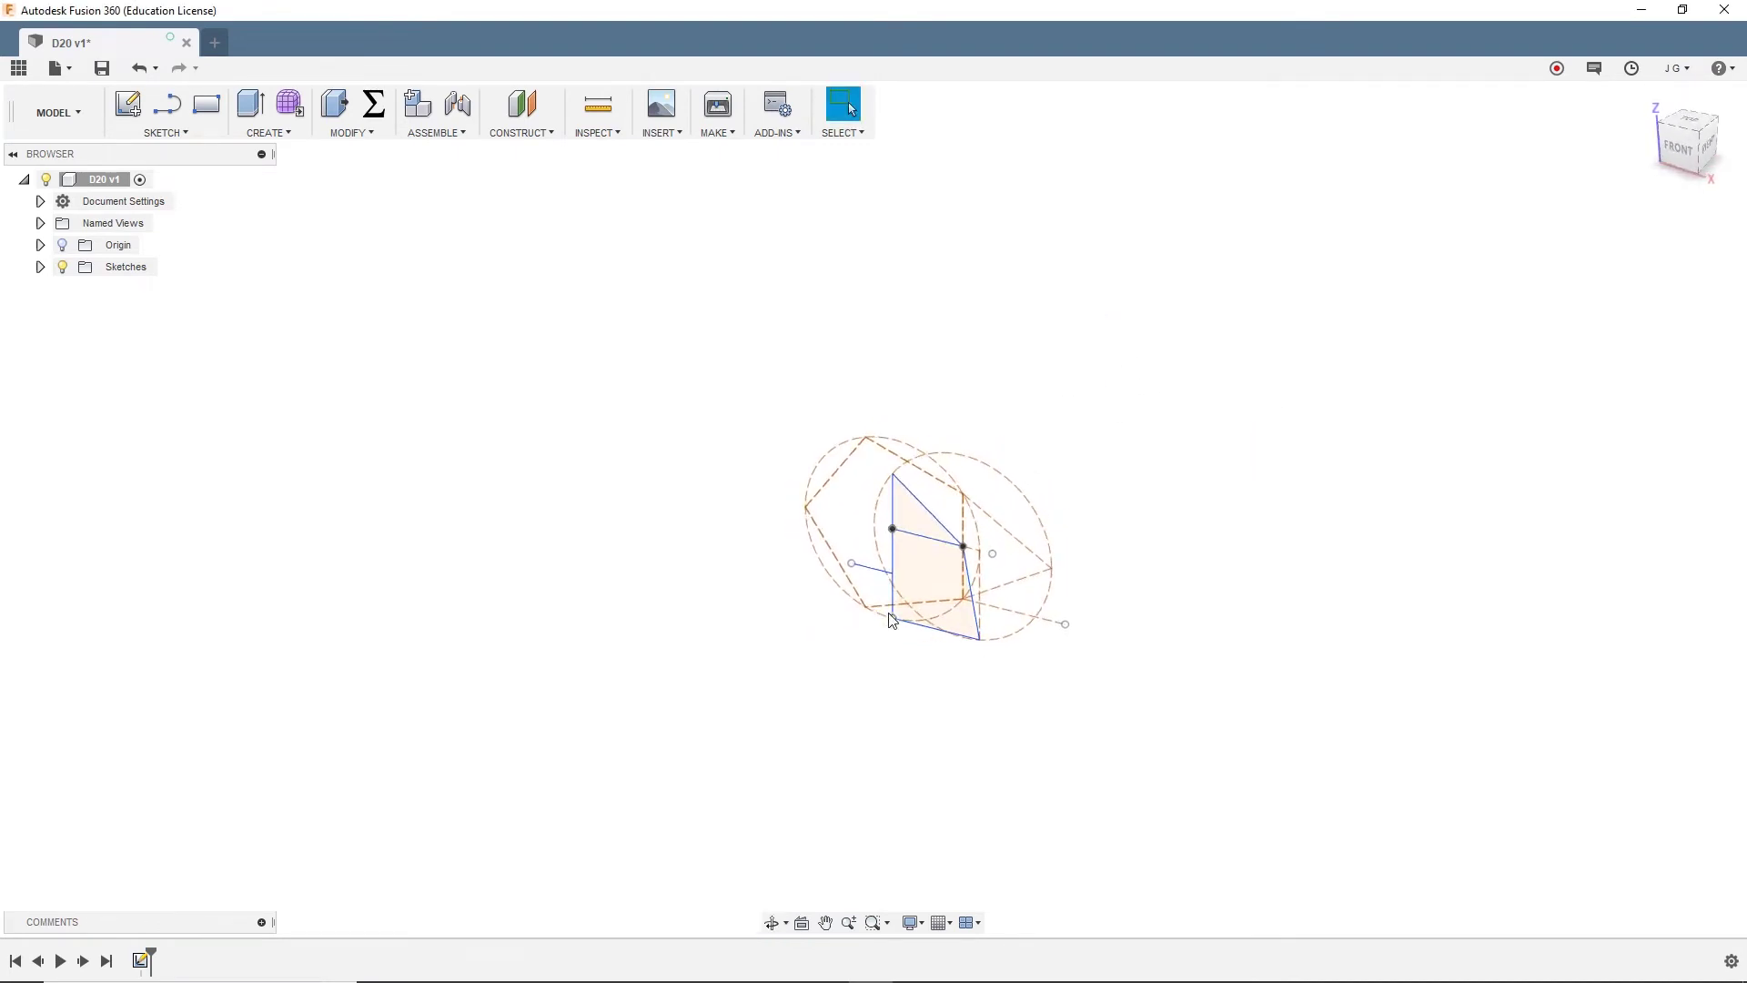
scroll(938, 525, up, 3)
scroll(938, 525, up, 3)
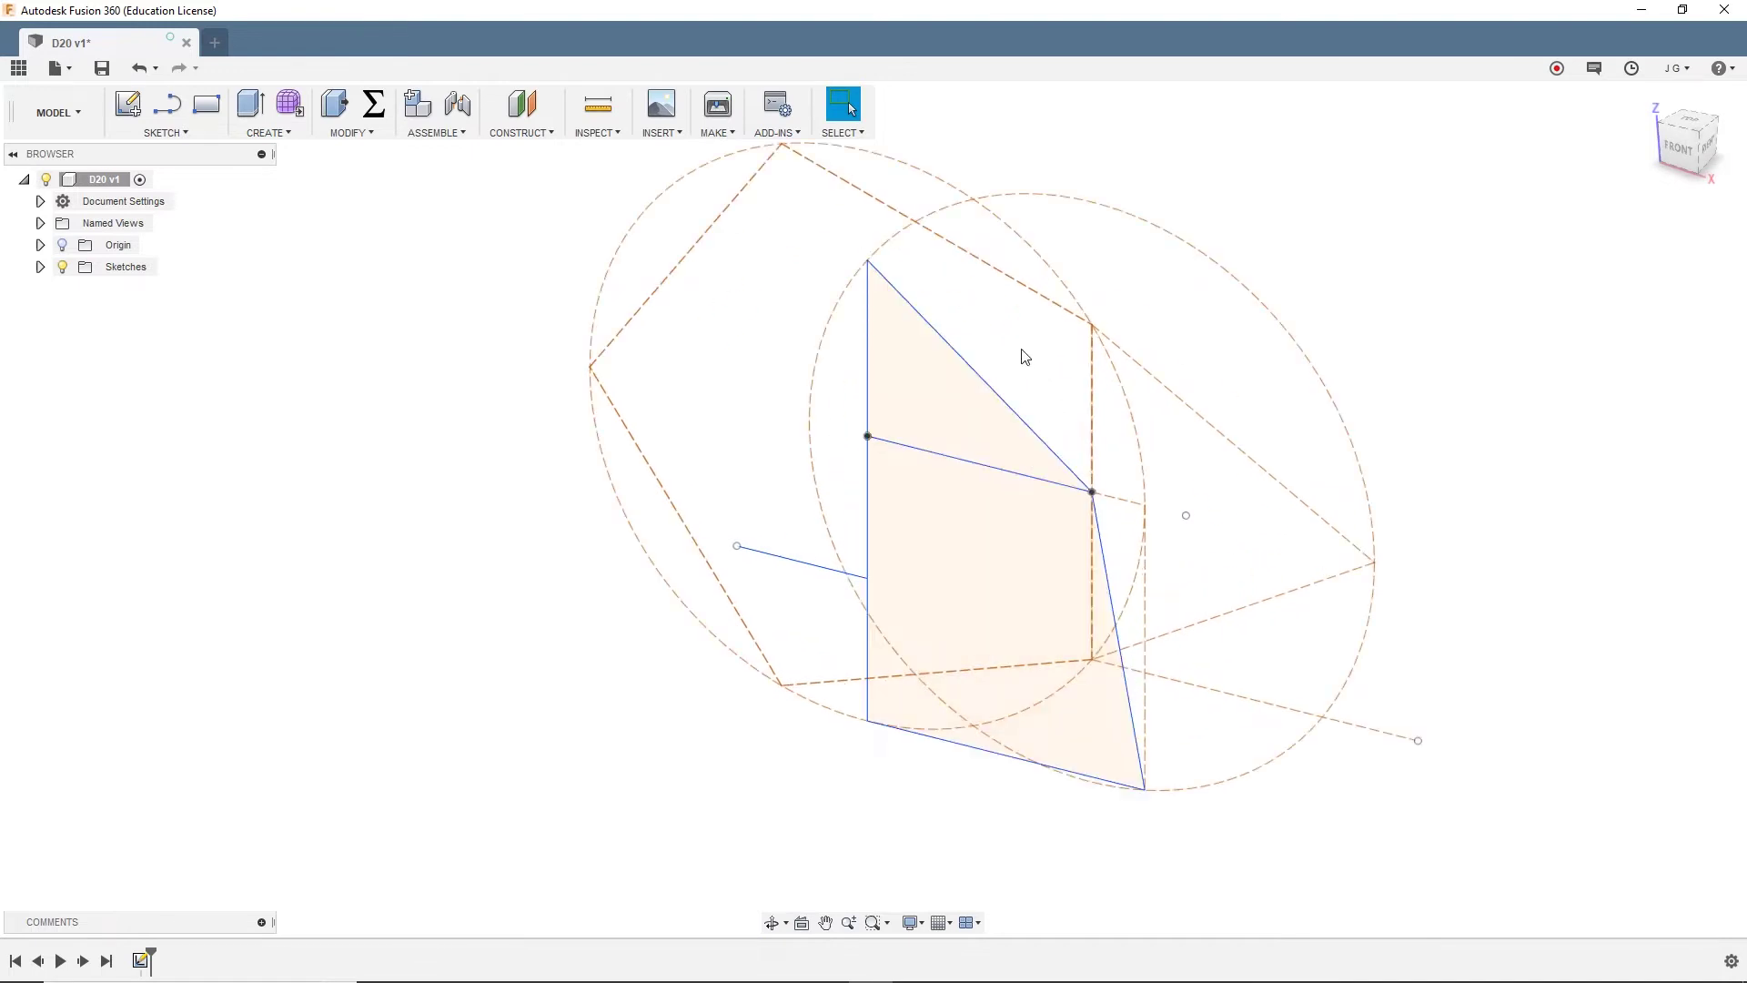
key(s)
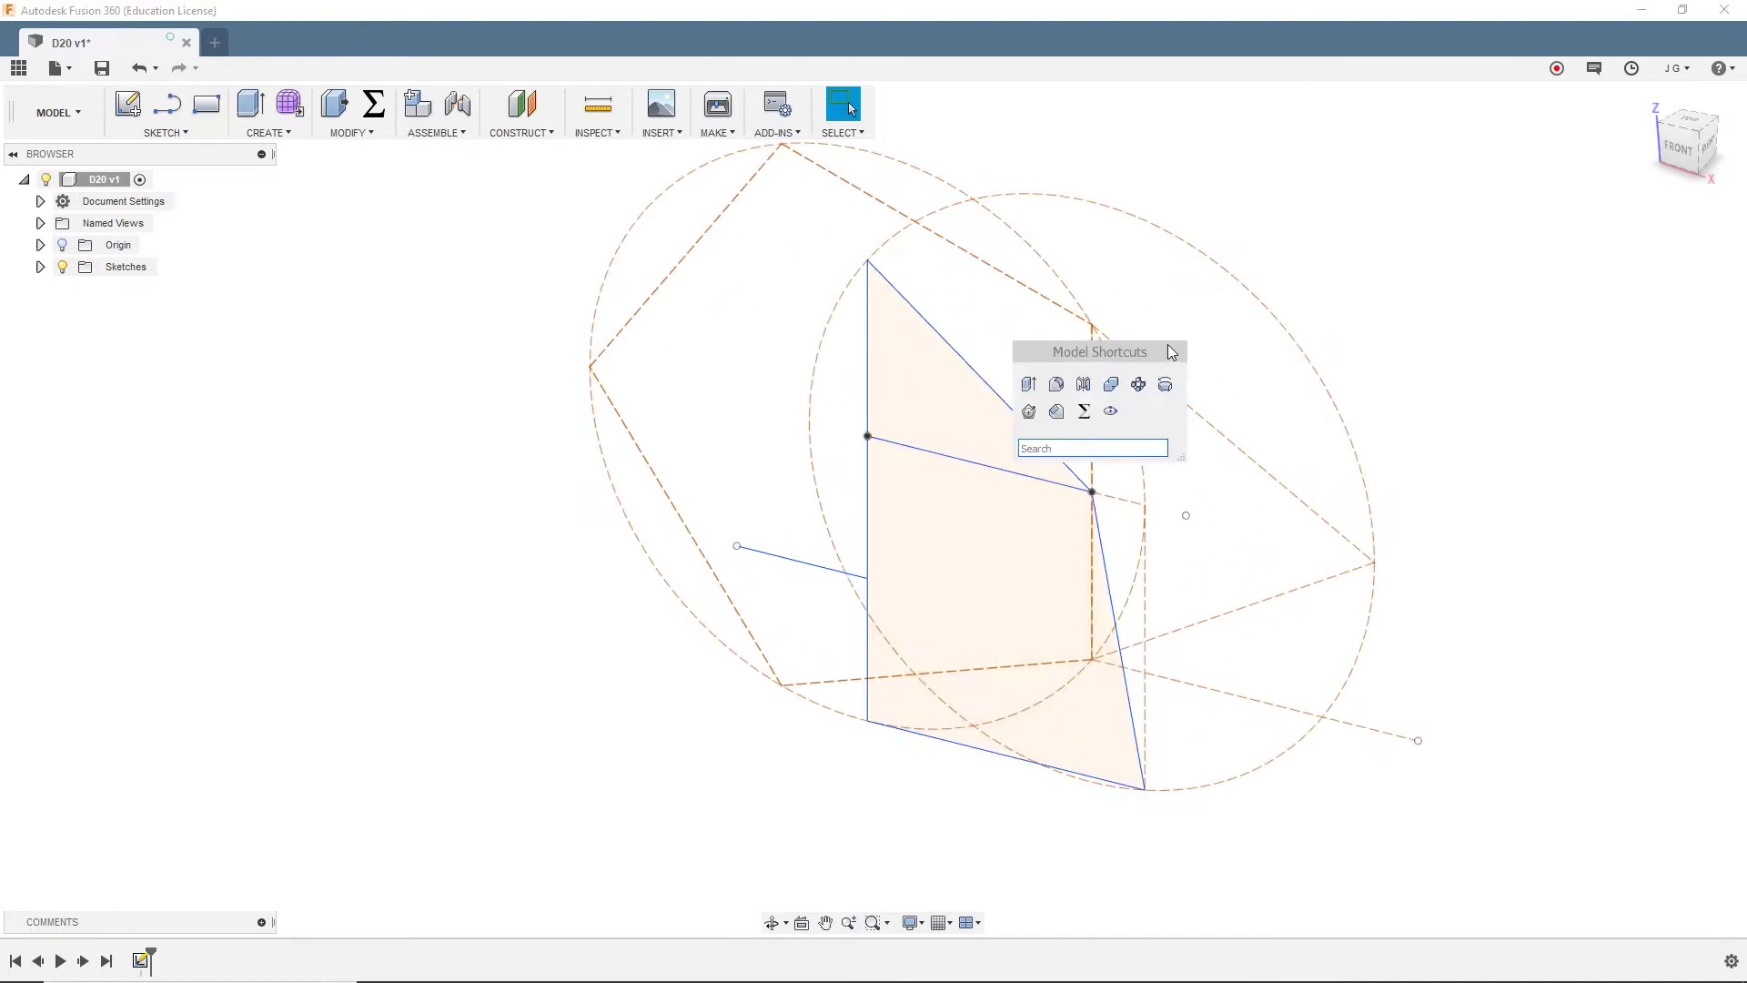
click(1029, 385)
click(961, 391)
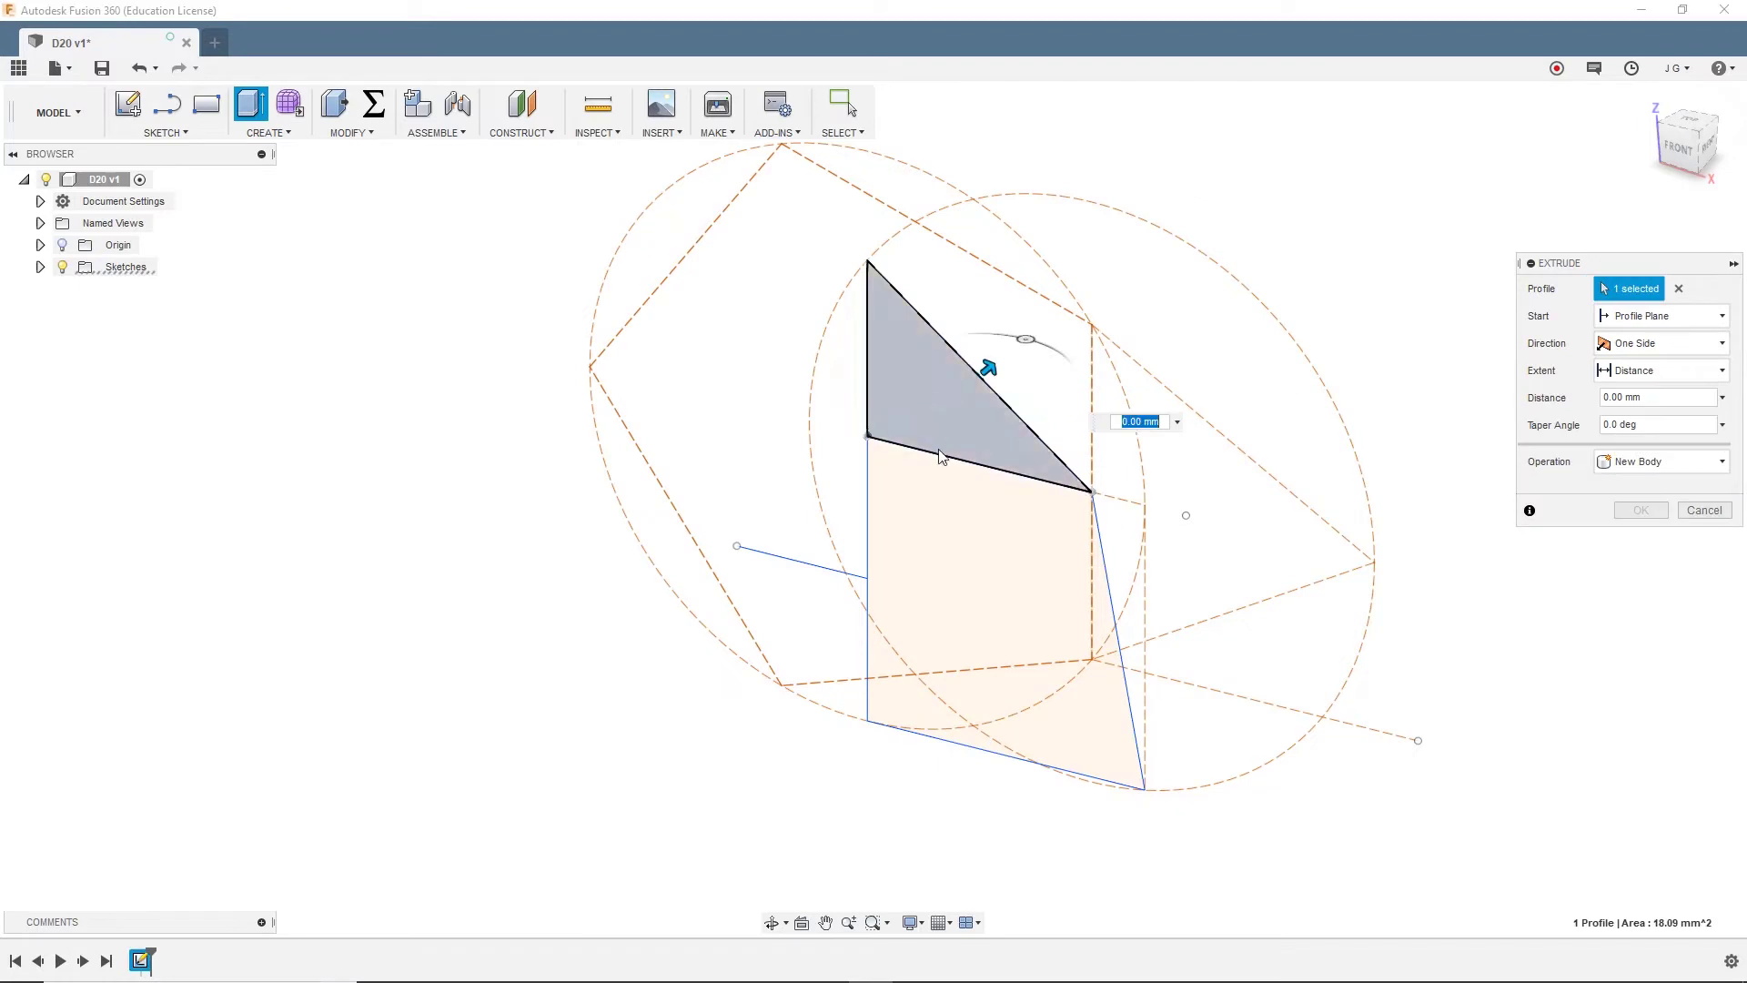
click(1670, 343)
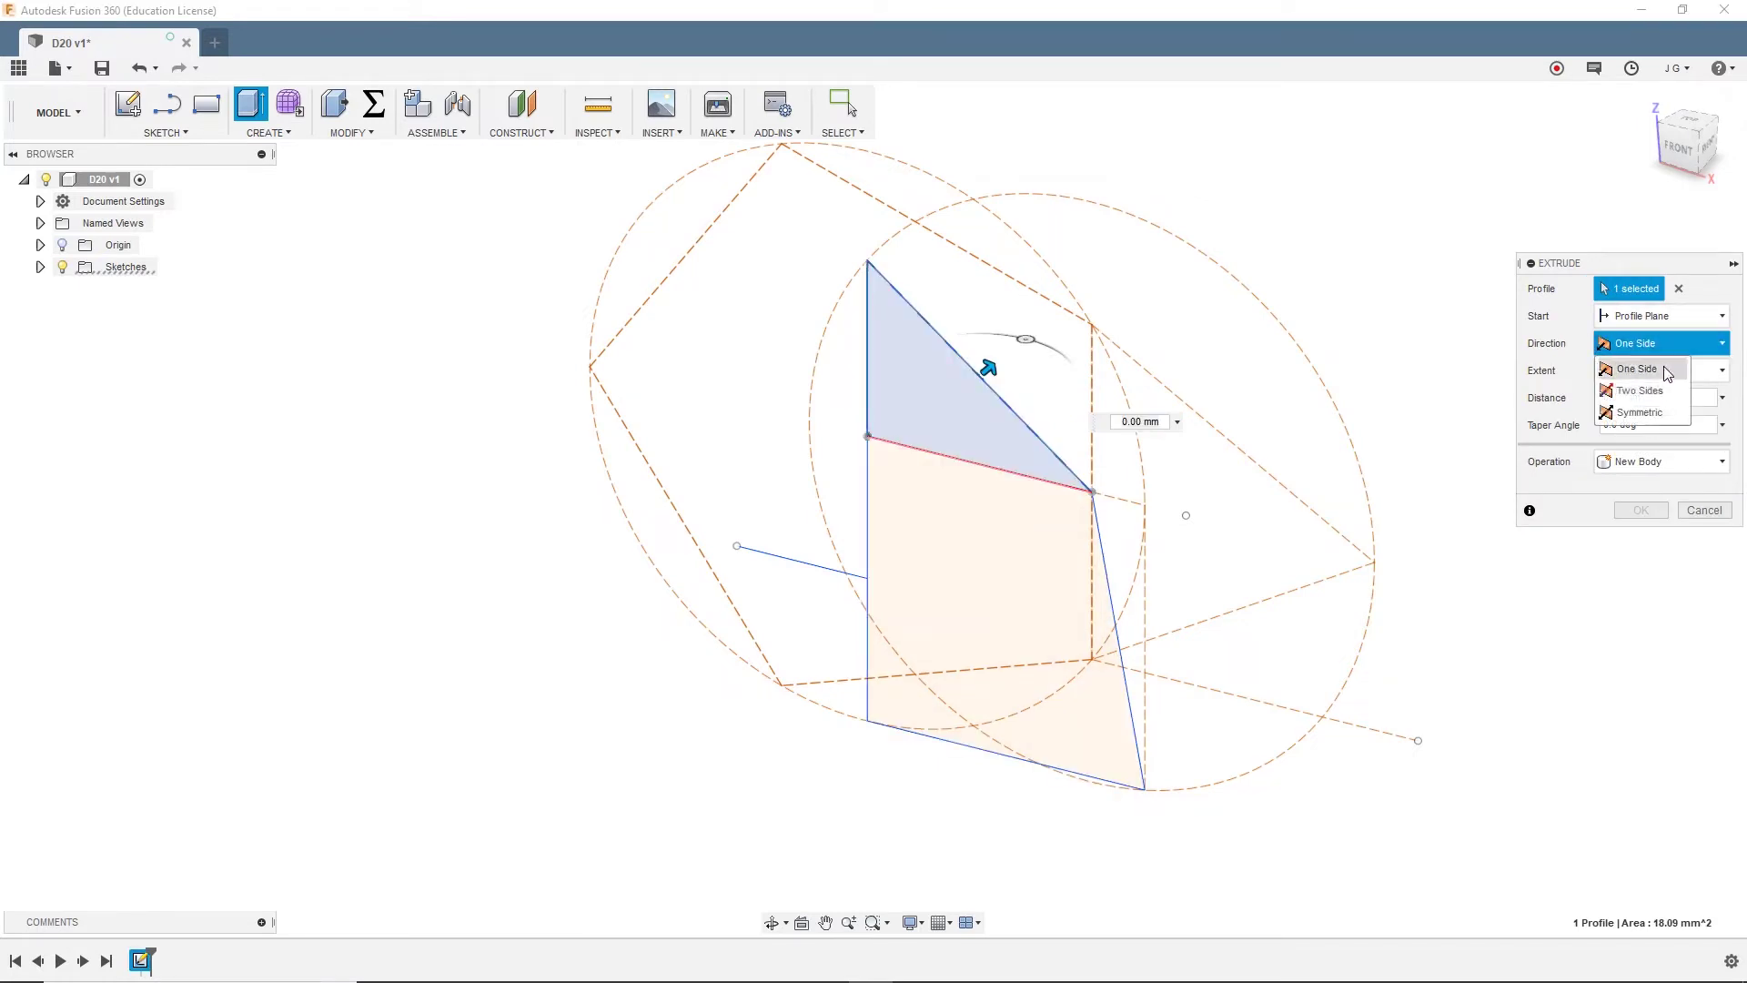
click(1649, 412)
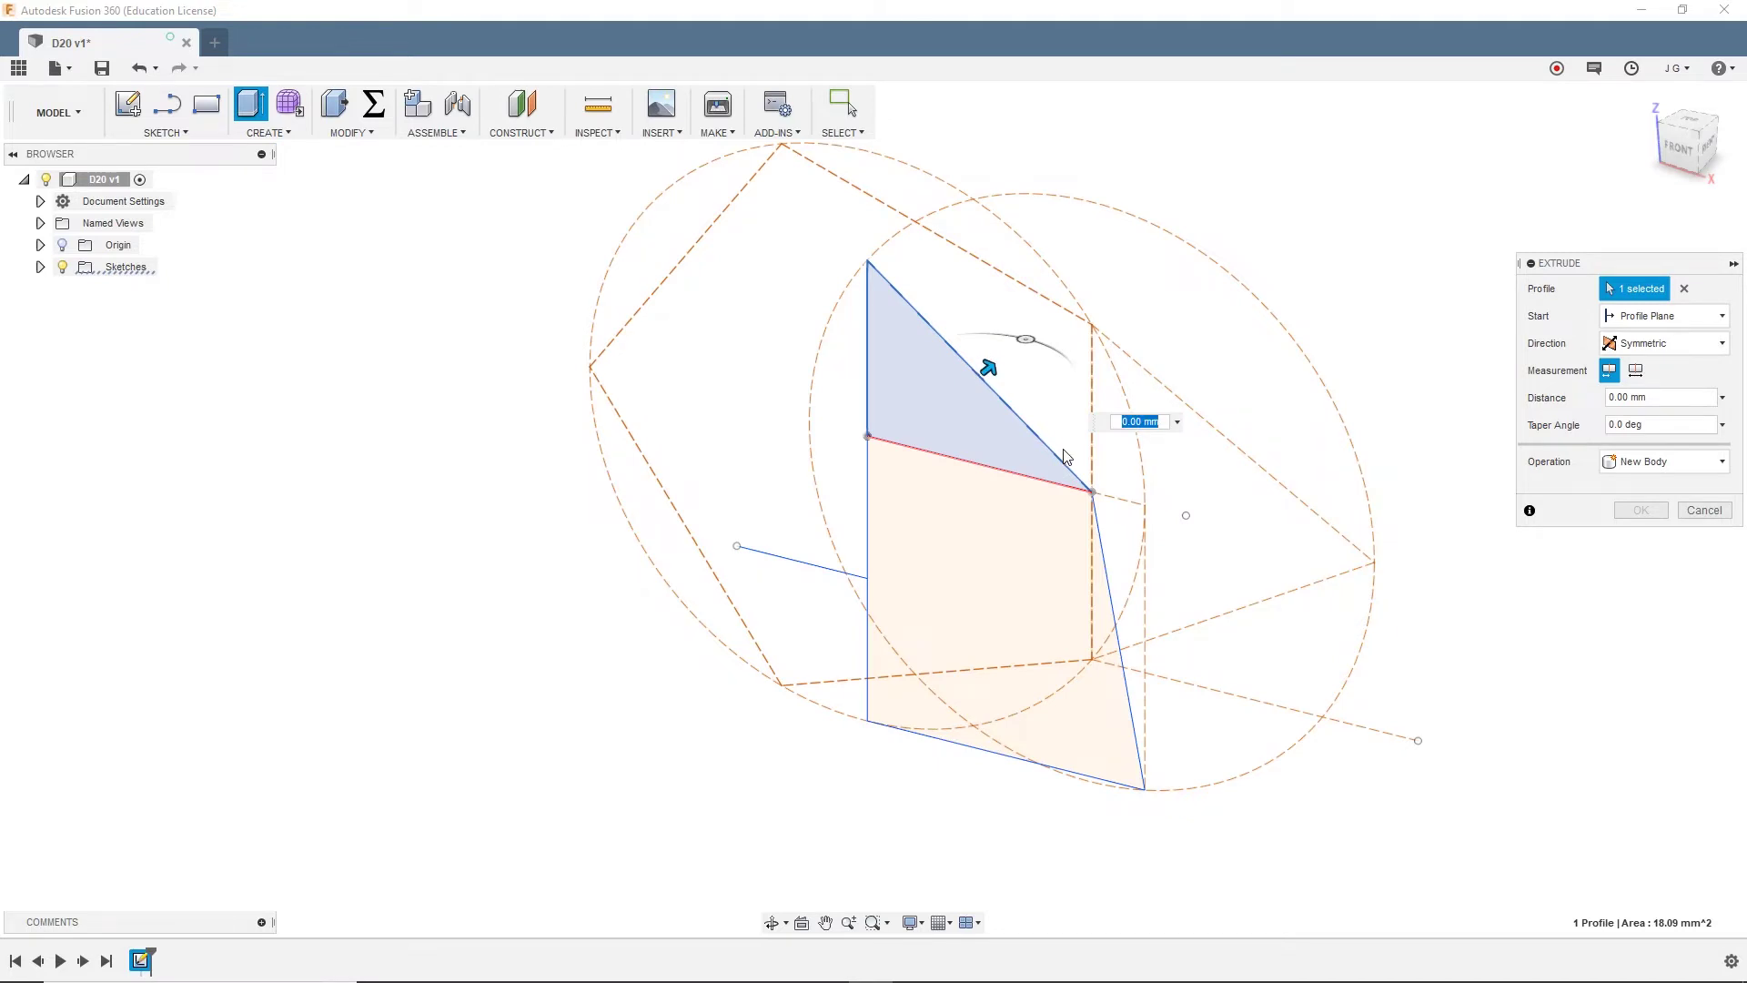
text(s)
key(Return)
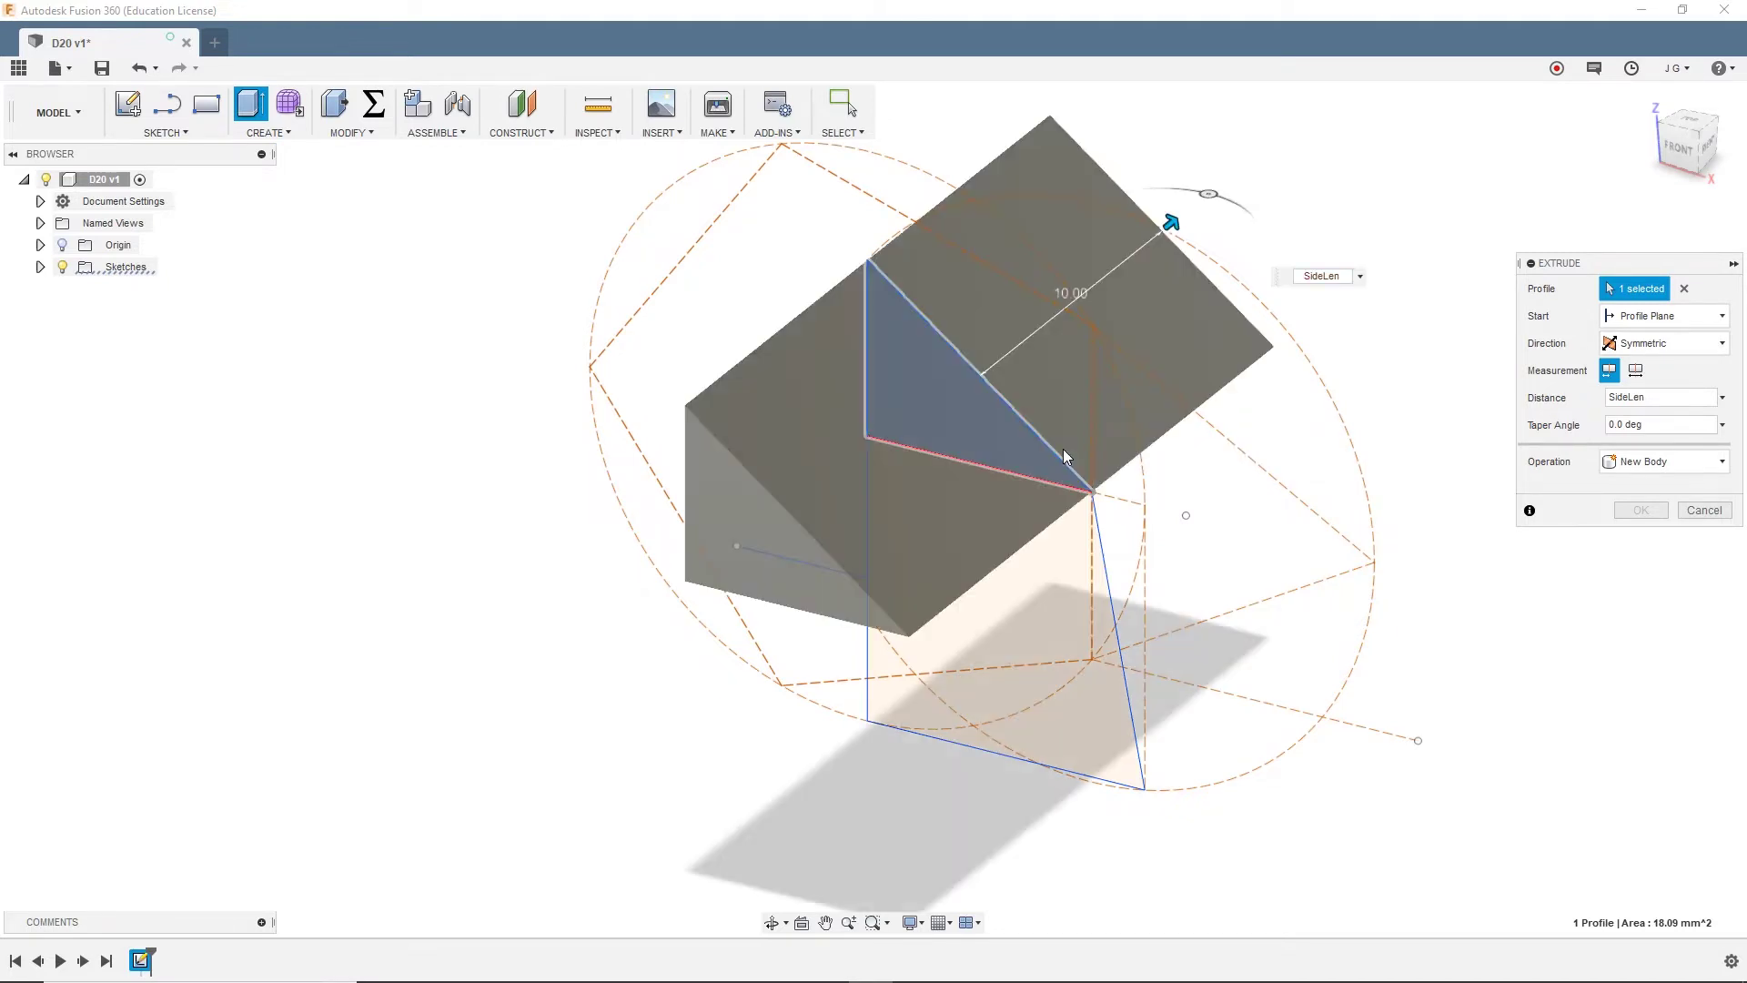
text(*10)
key(Return)
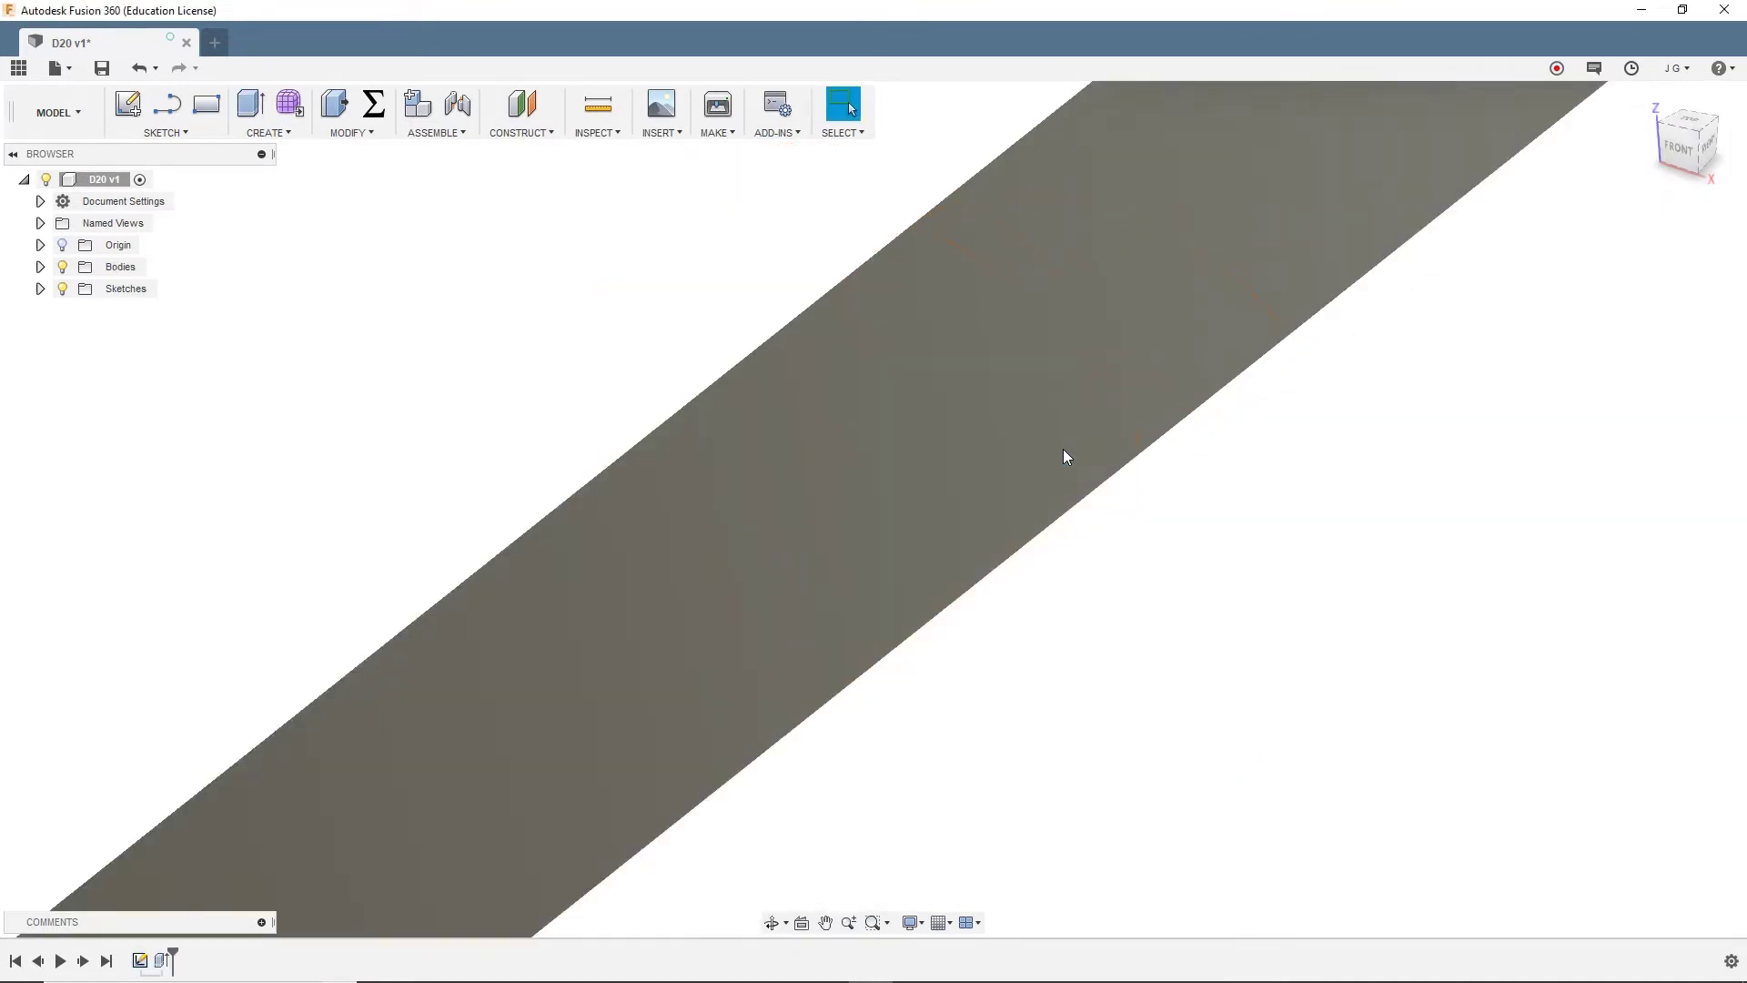
Make the first sketch visible again so its remaining profiles can be selected
scroll(1074, 481, down, 5)
scroll(861, 373, down, 2)
scroll(1277, 415, up, 1)
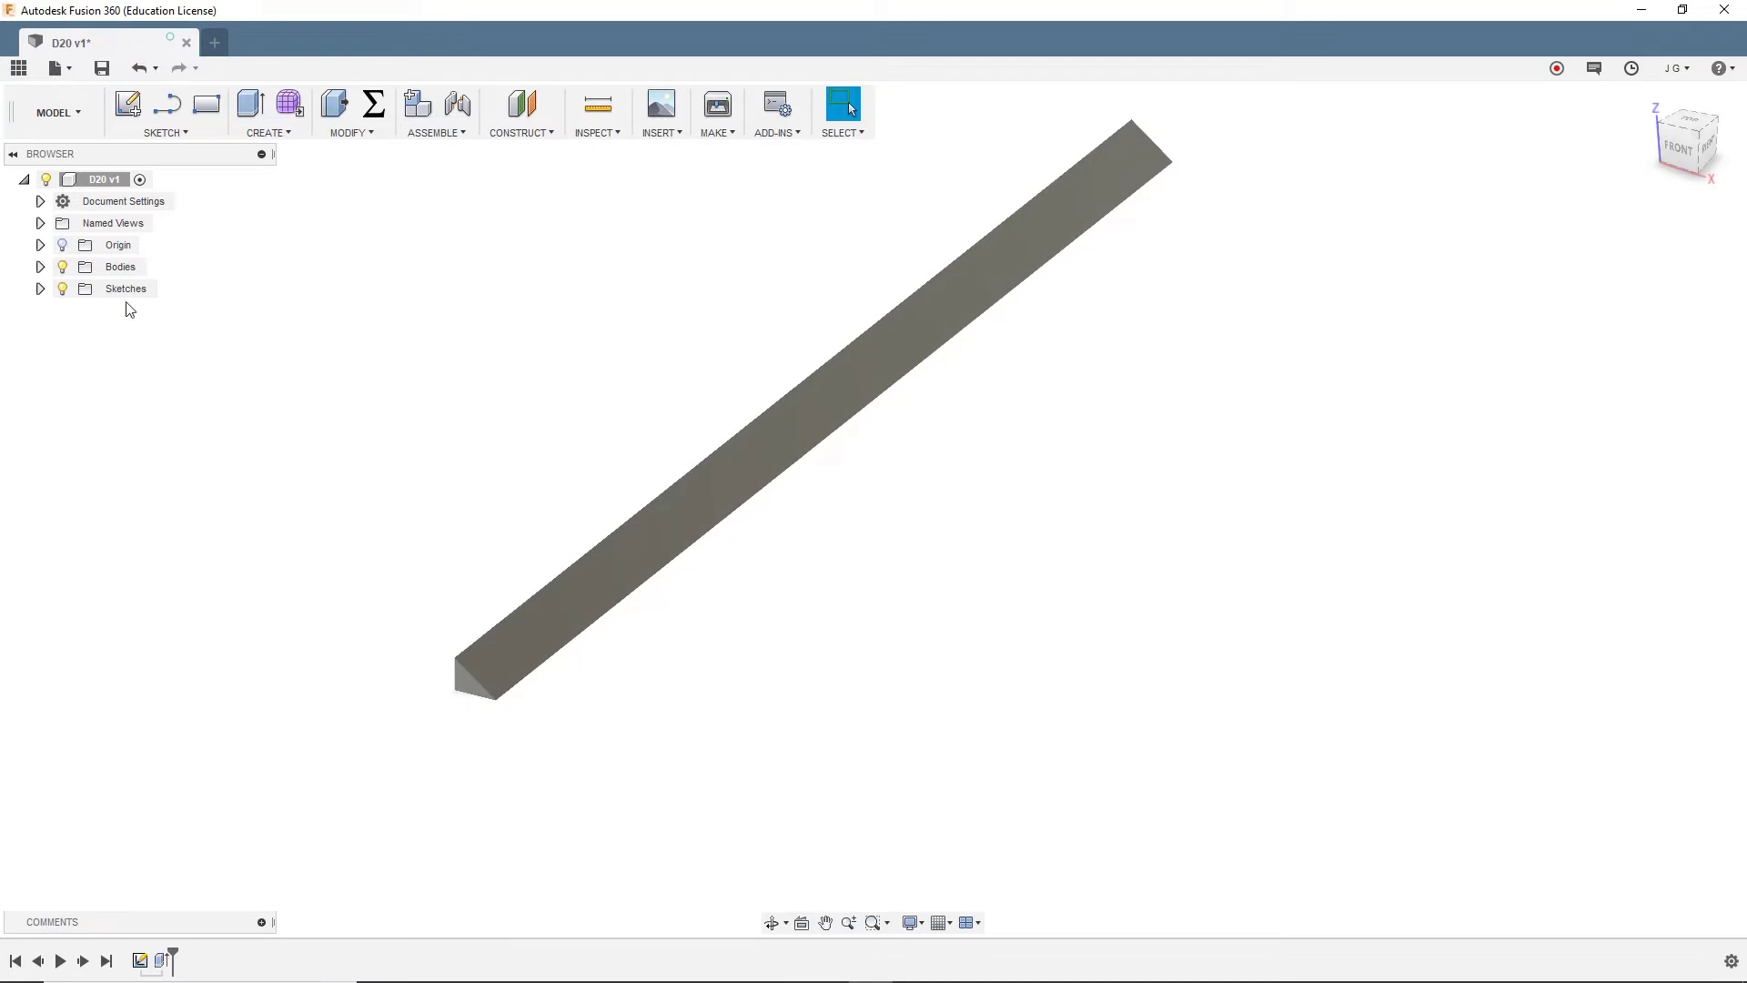
click(40, 289)
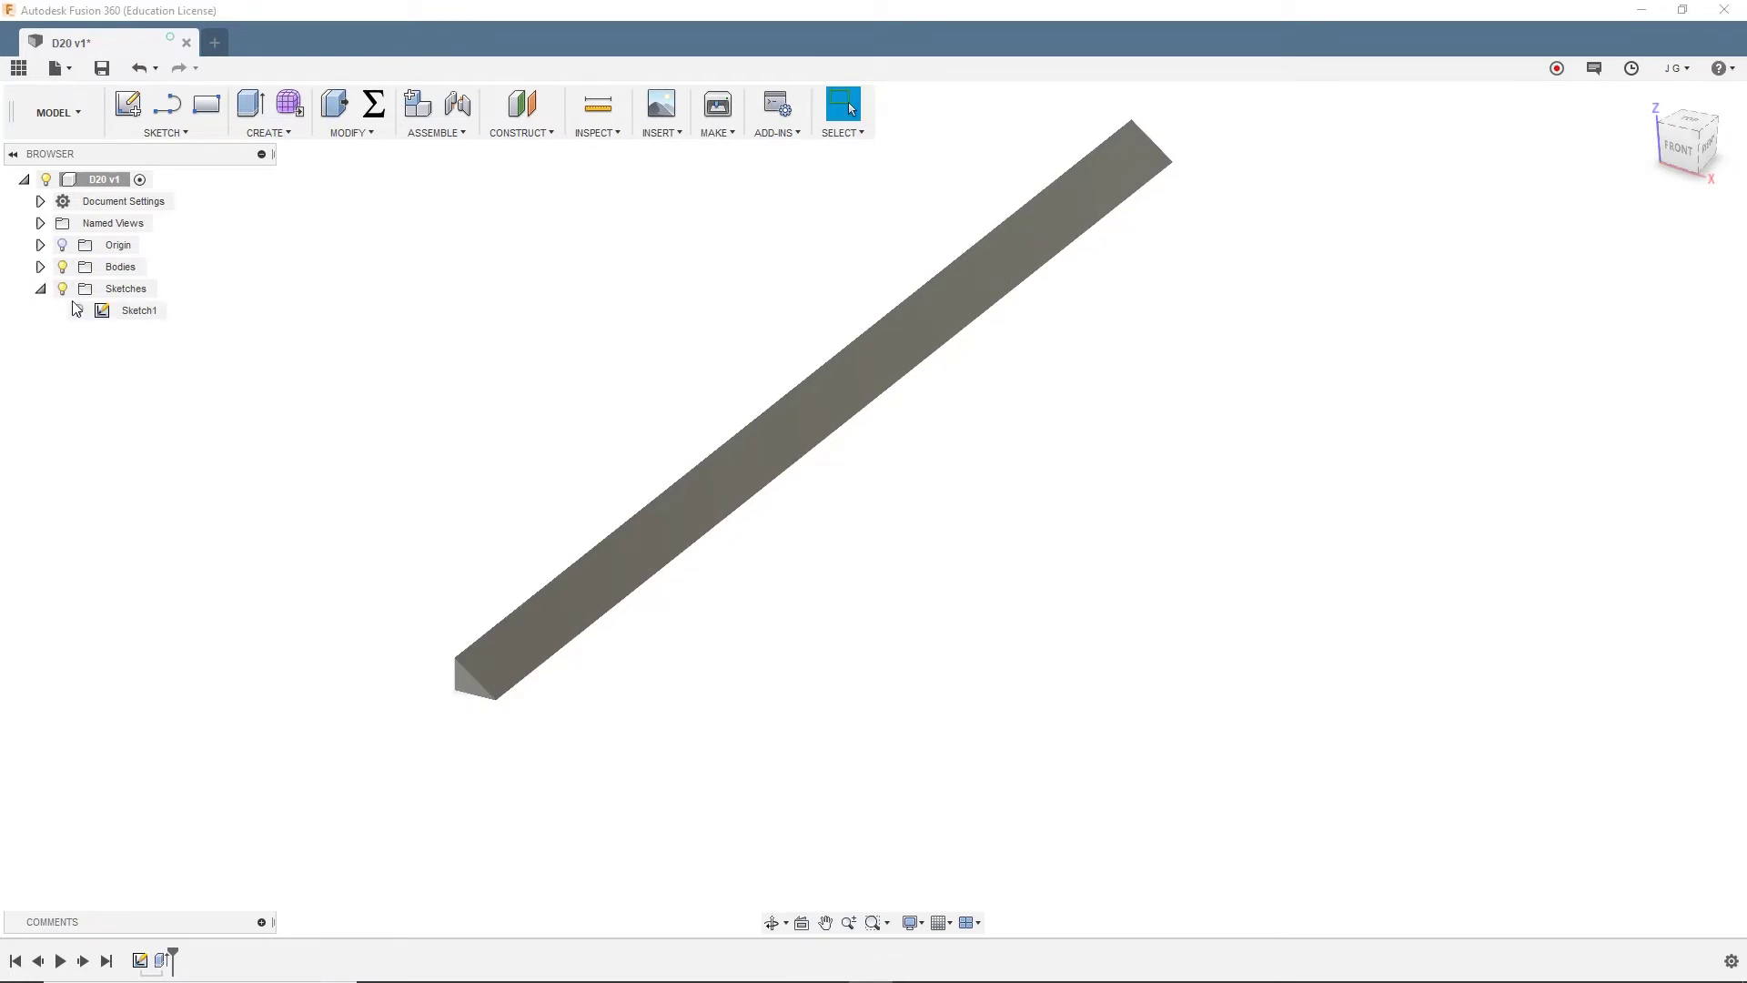
click(78, 310)
scroll(805, 492, up, 4)
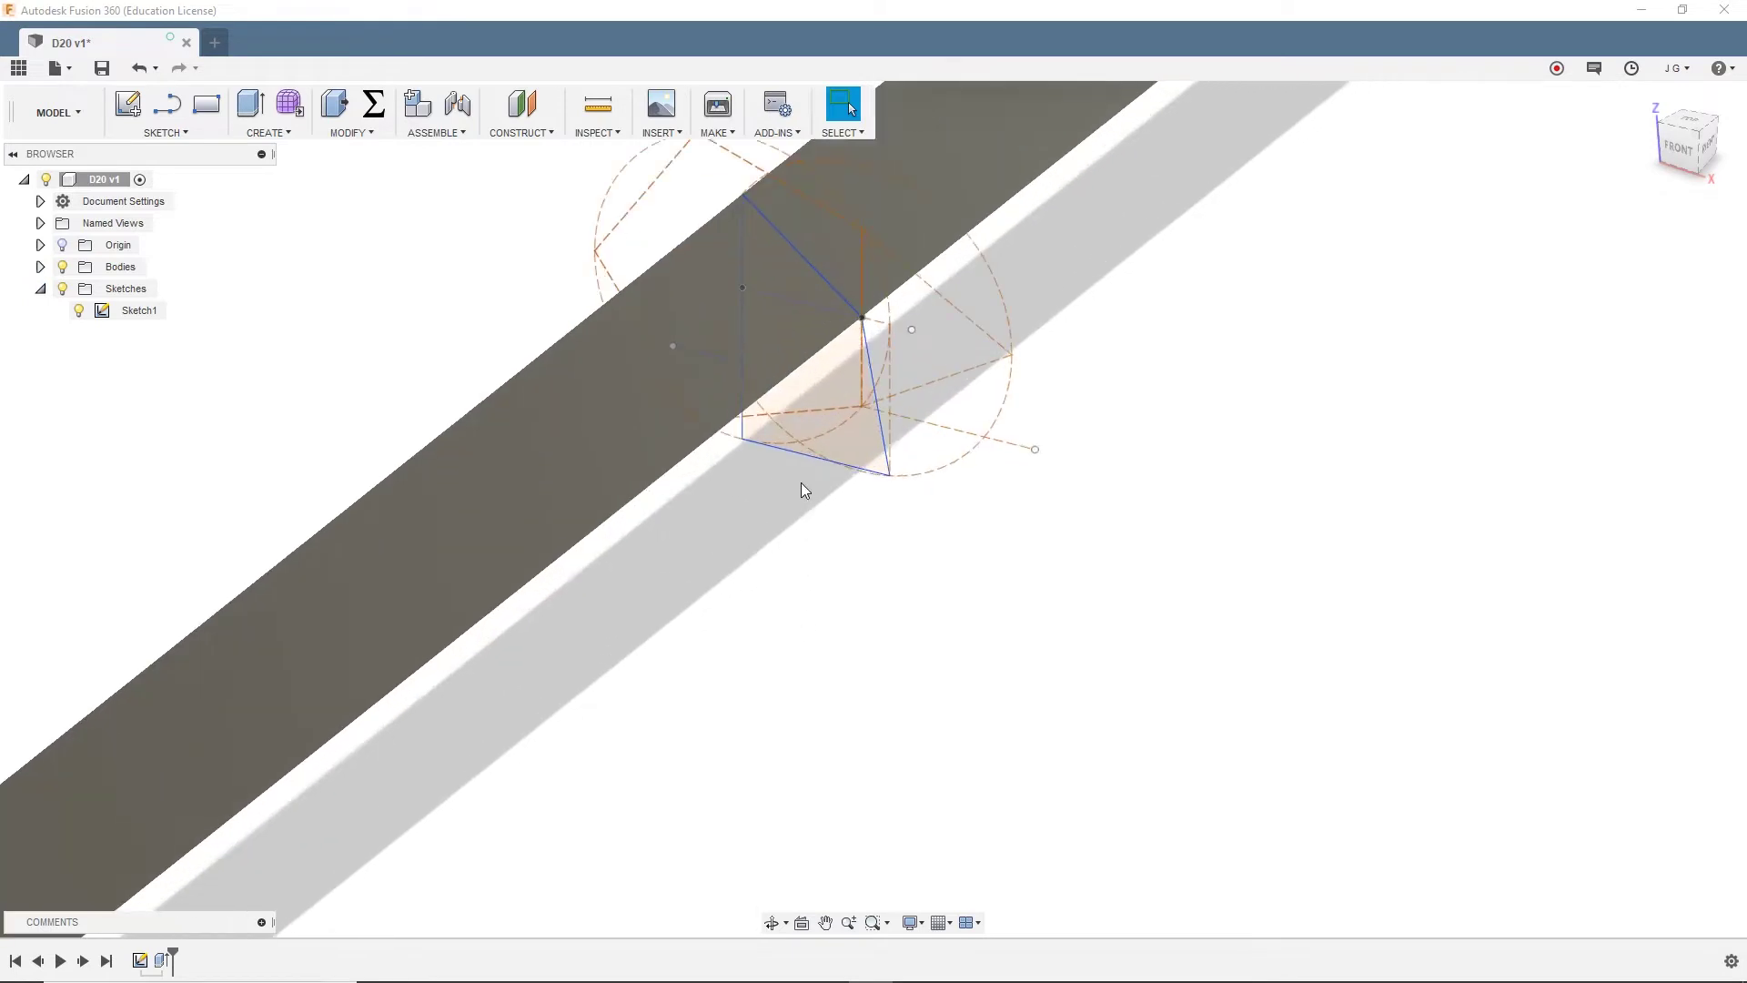
scroll(817, 480, up, 2)
Extrude the lower four-sided profile symmetrically as a new body with a distance of SideLen*10
right_click(808, 515)
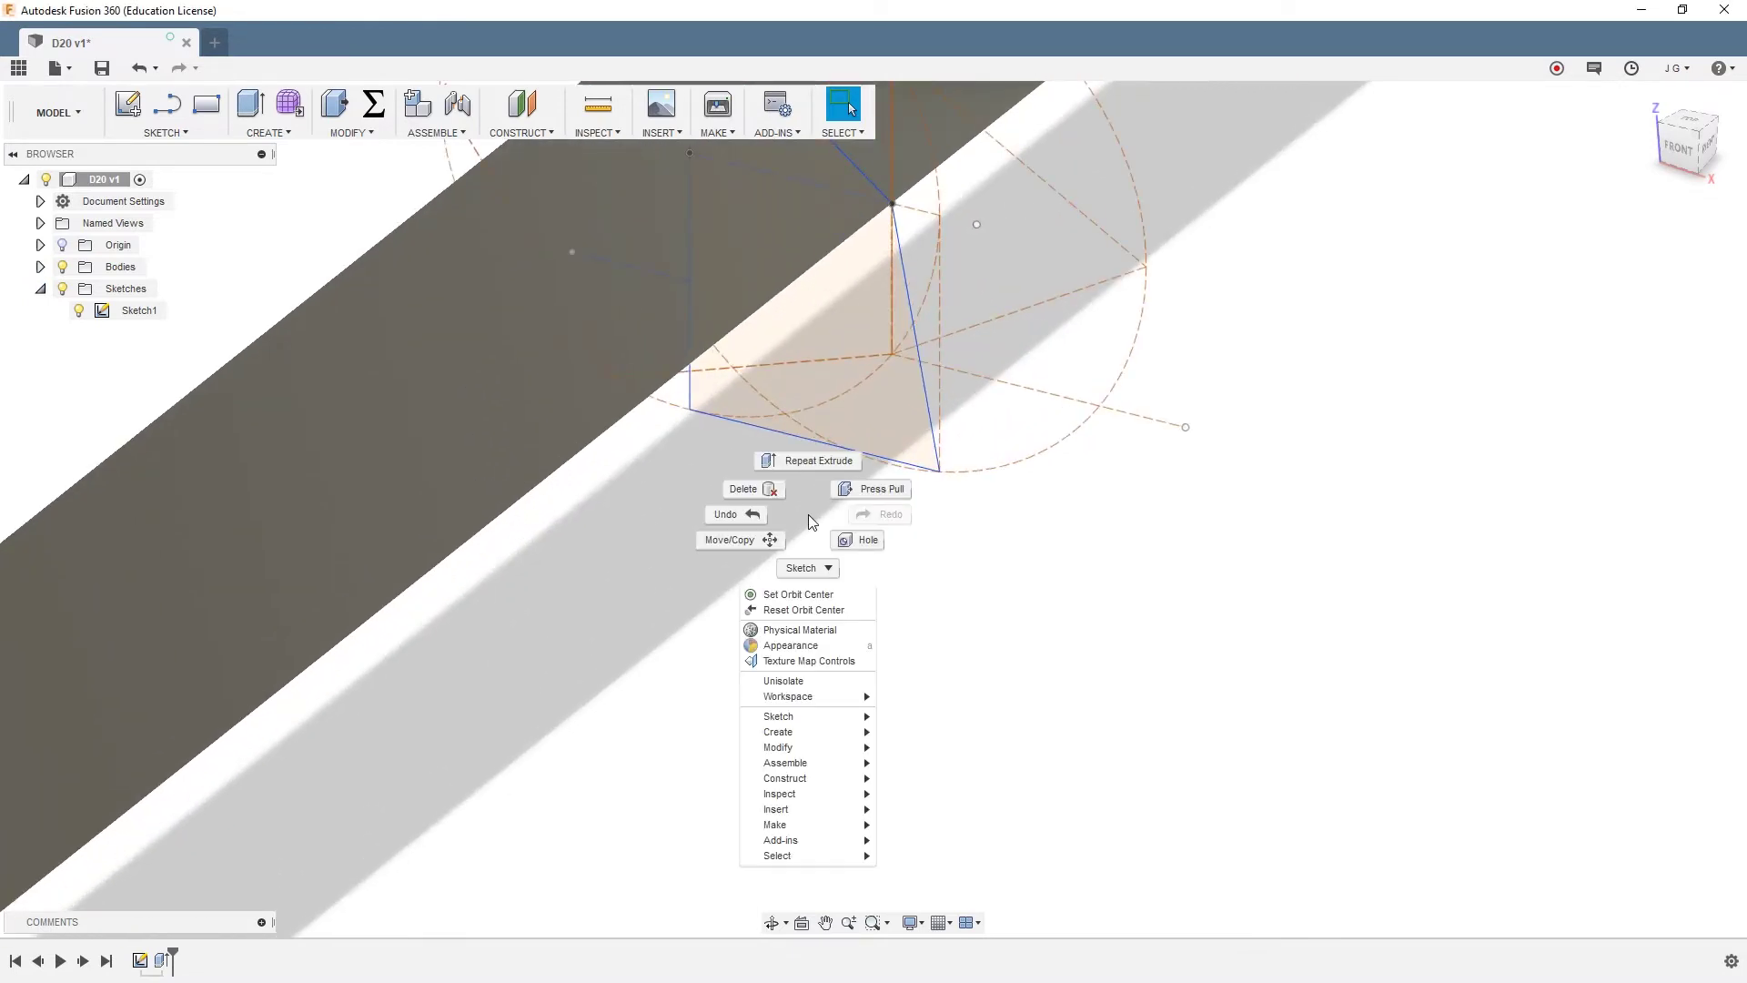
click(804, 462)
click(906, 414)
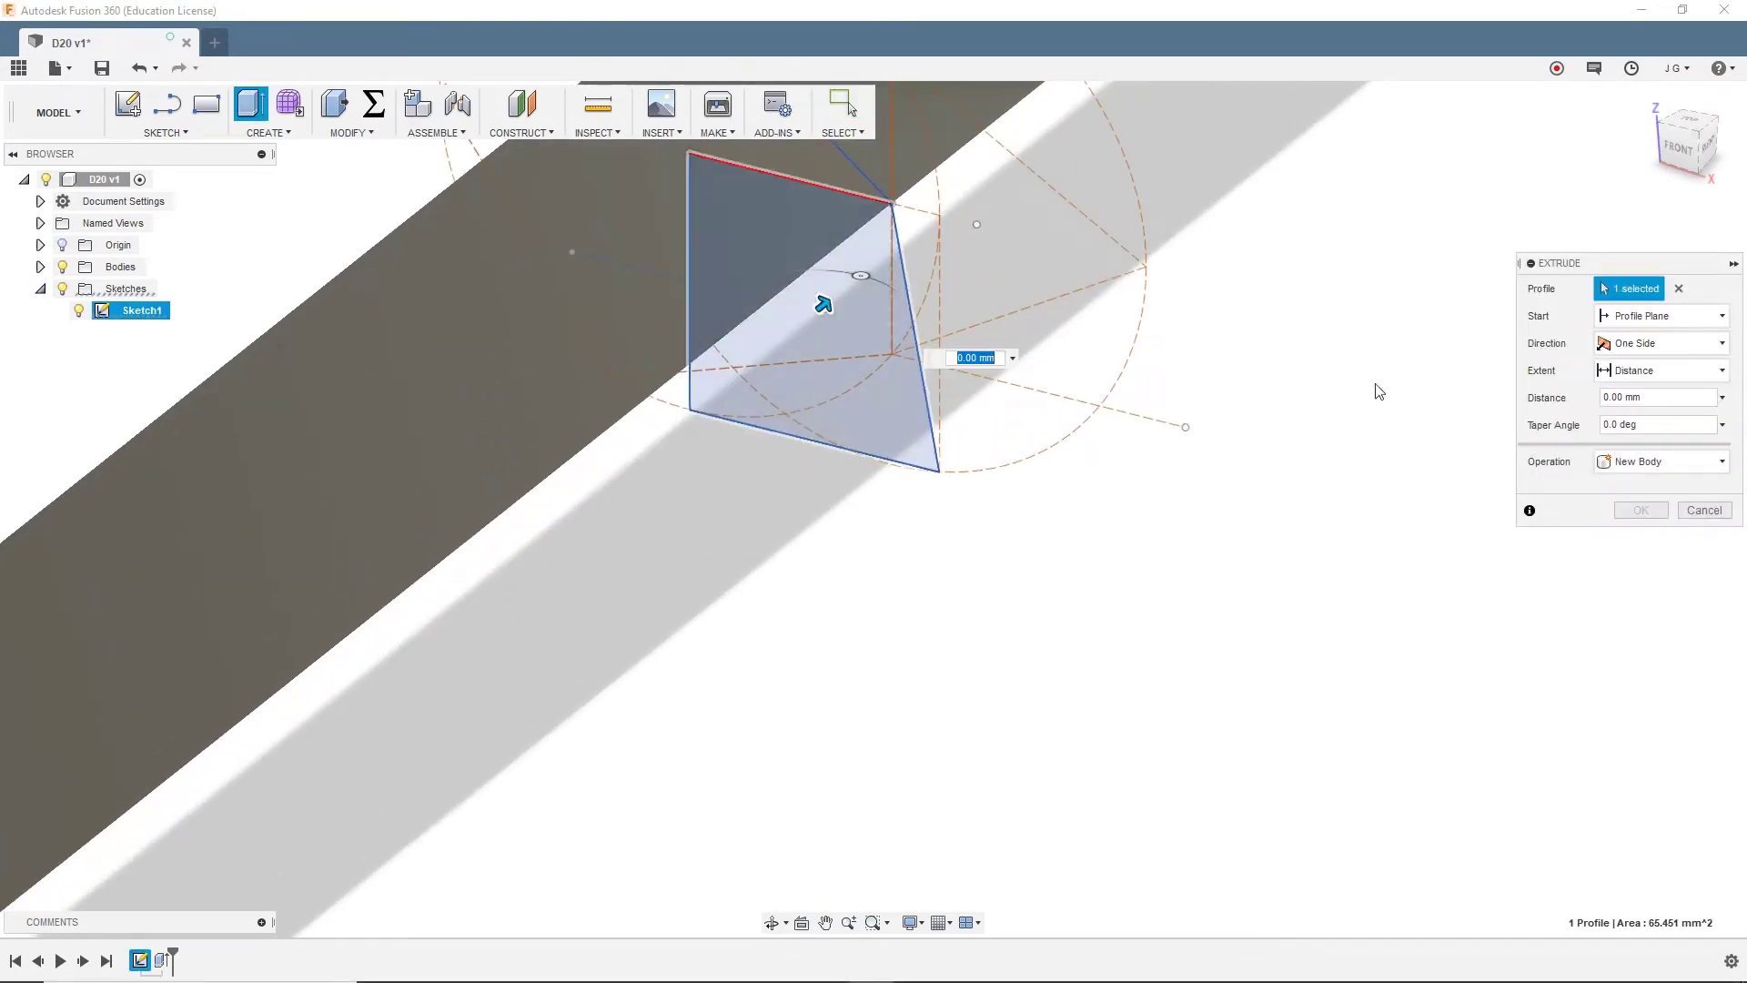
click(1665, 343)
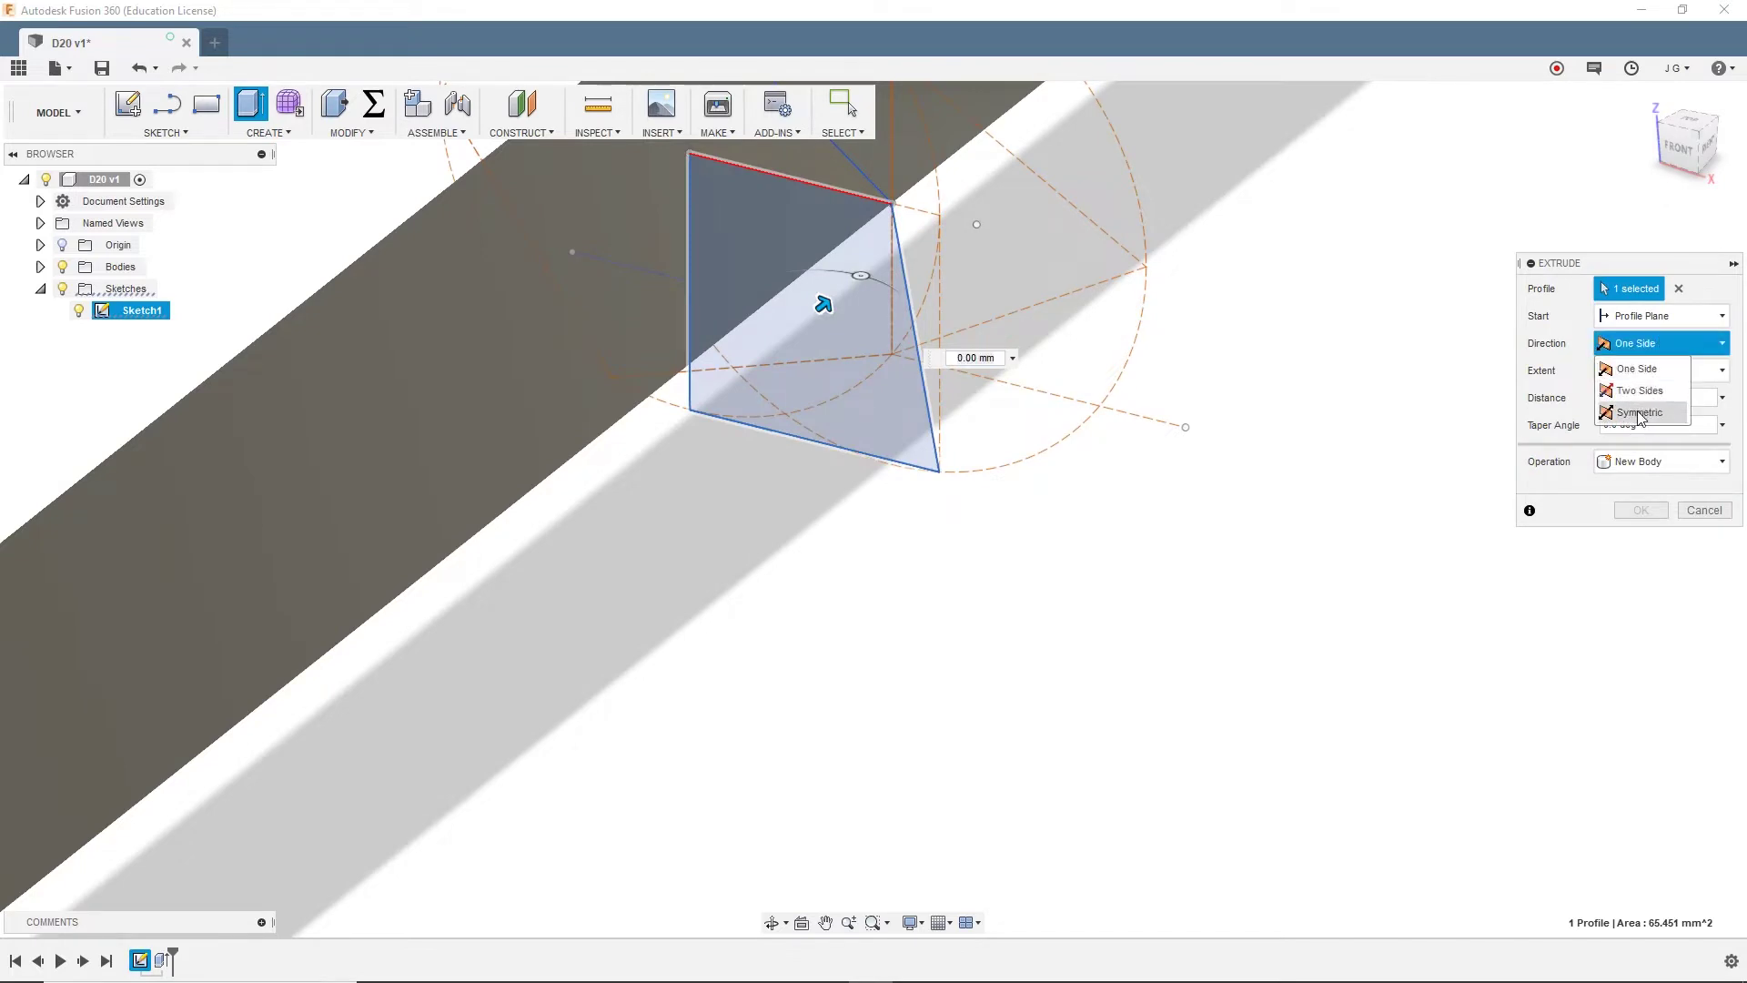
click(1637, 415)
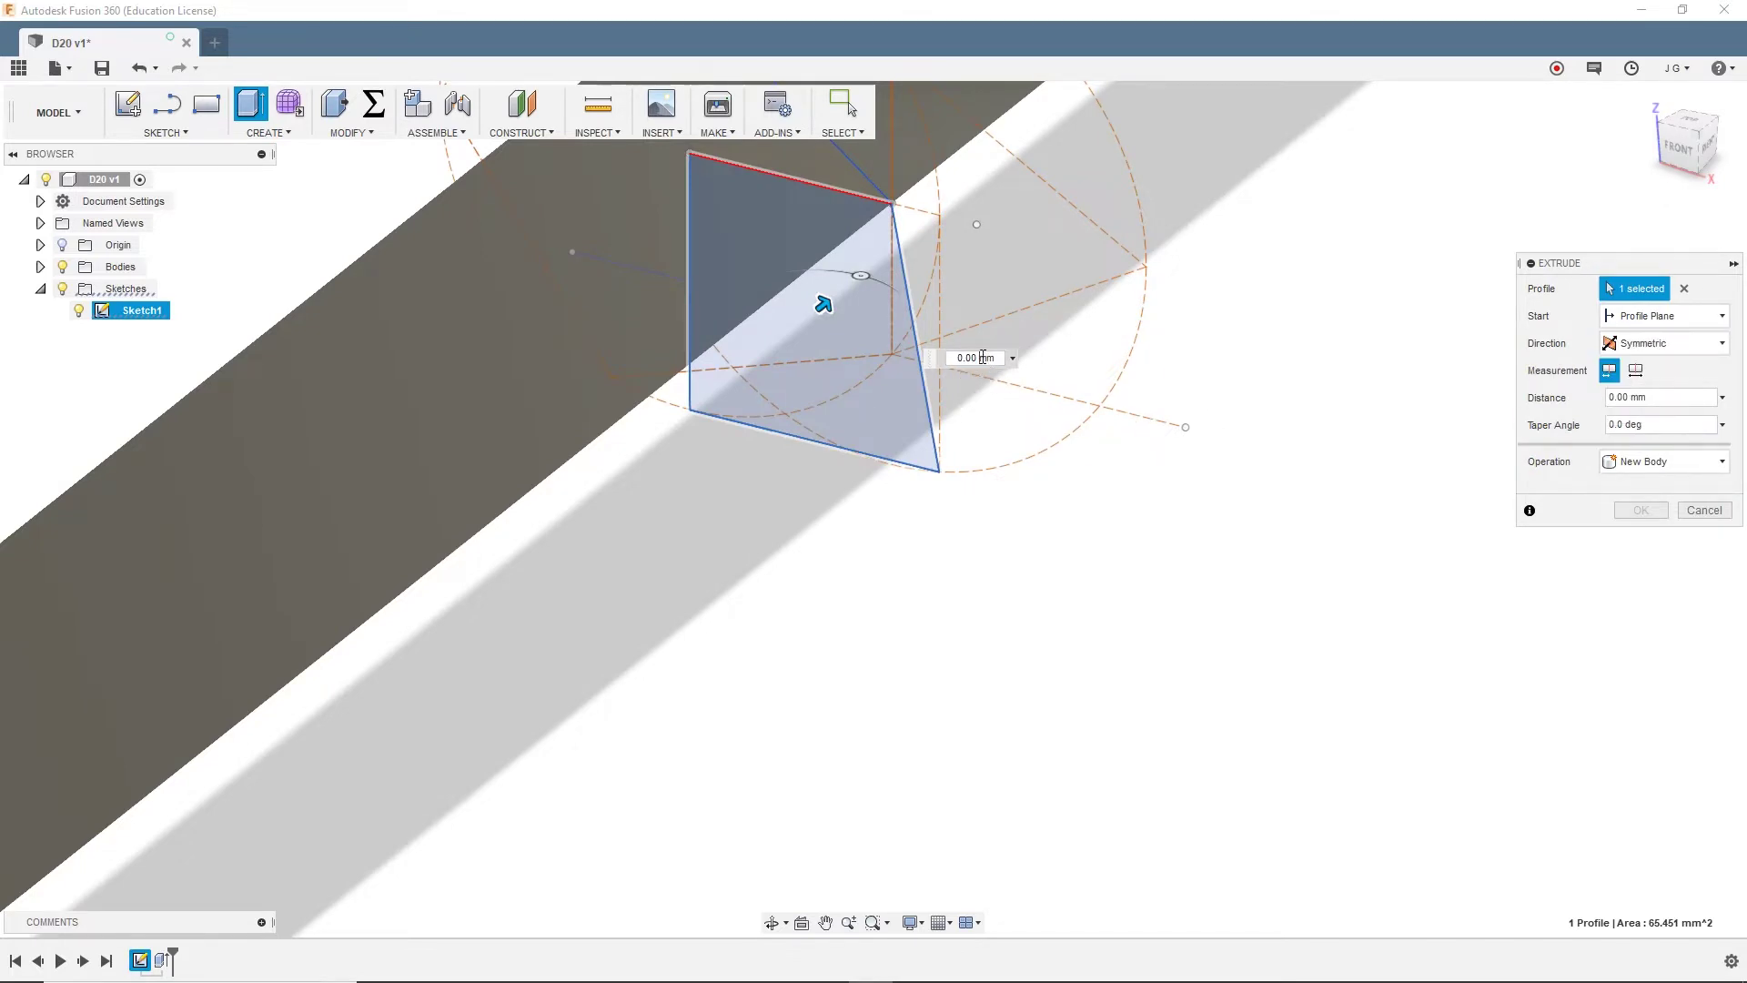
click(875, 364)
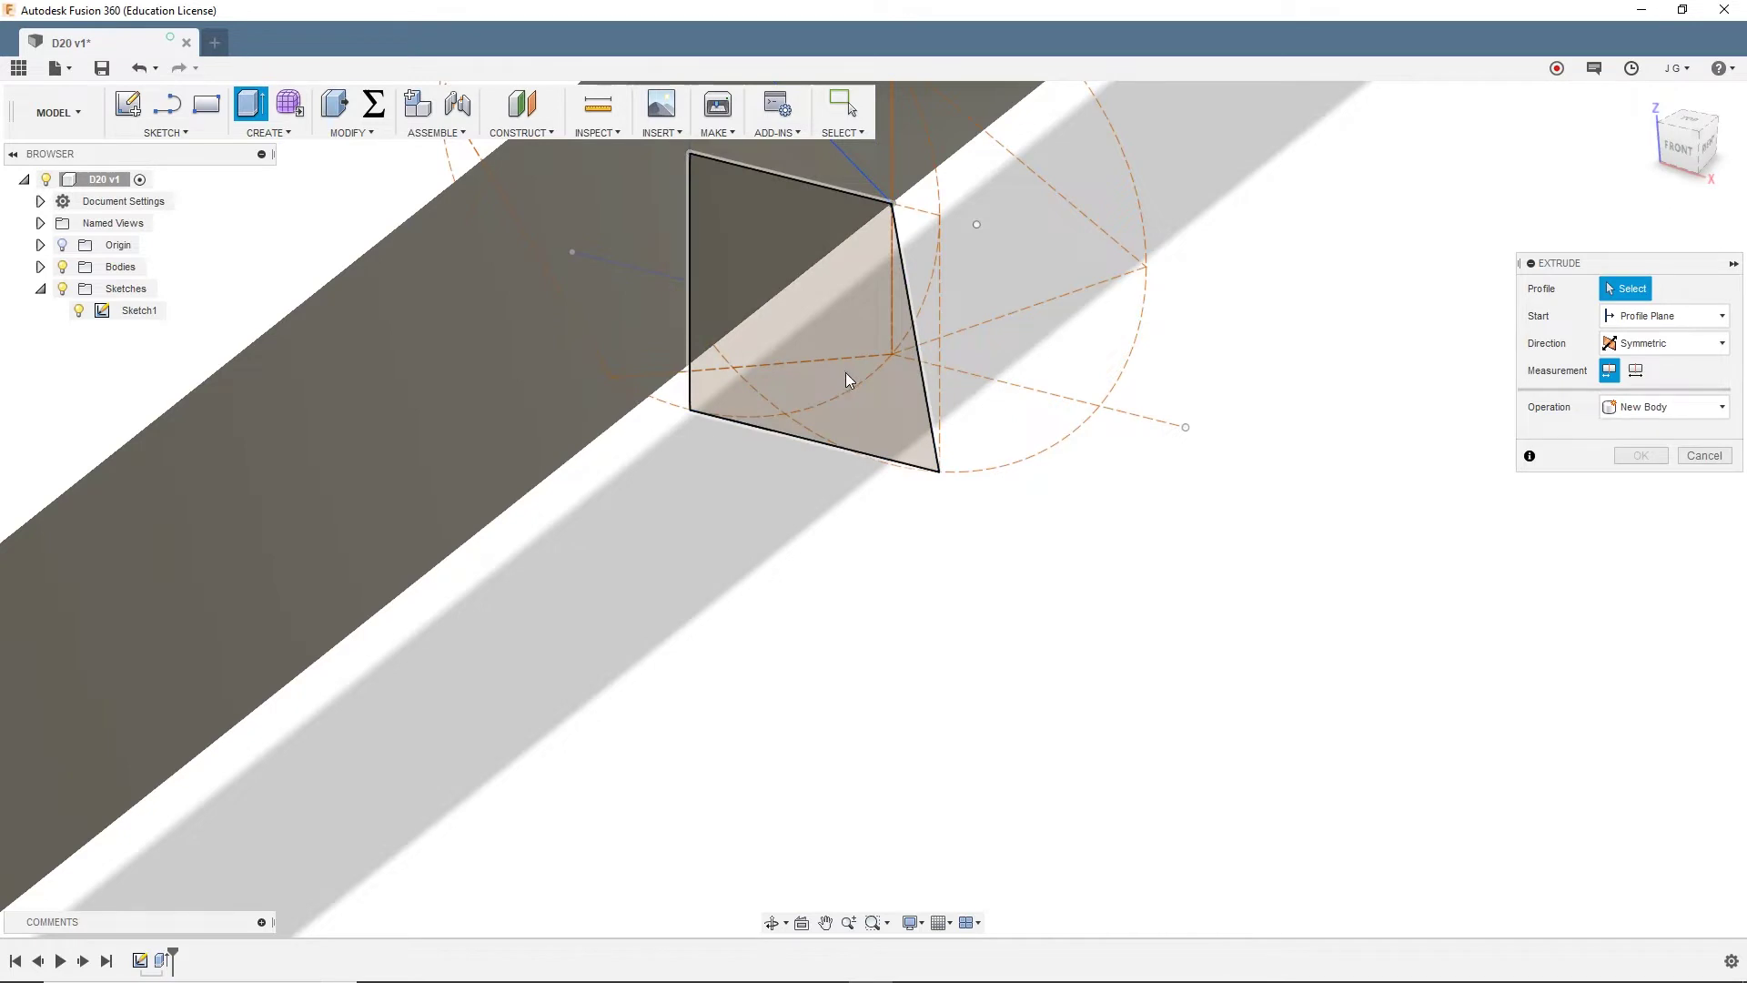
click(844, 373)
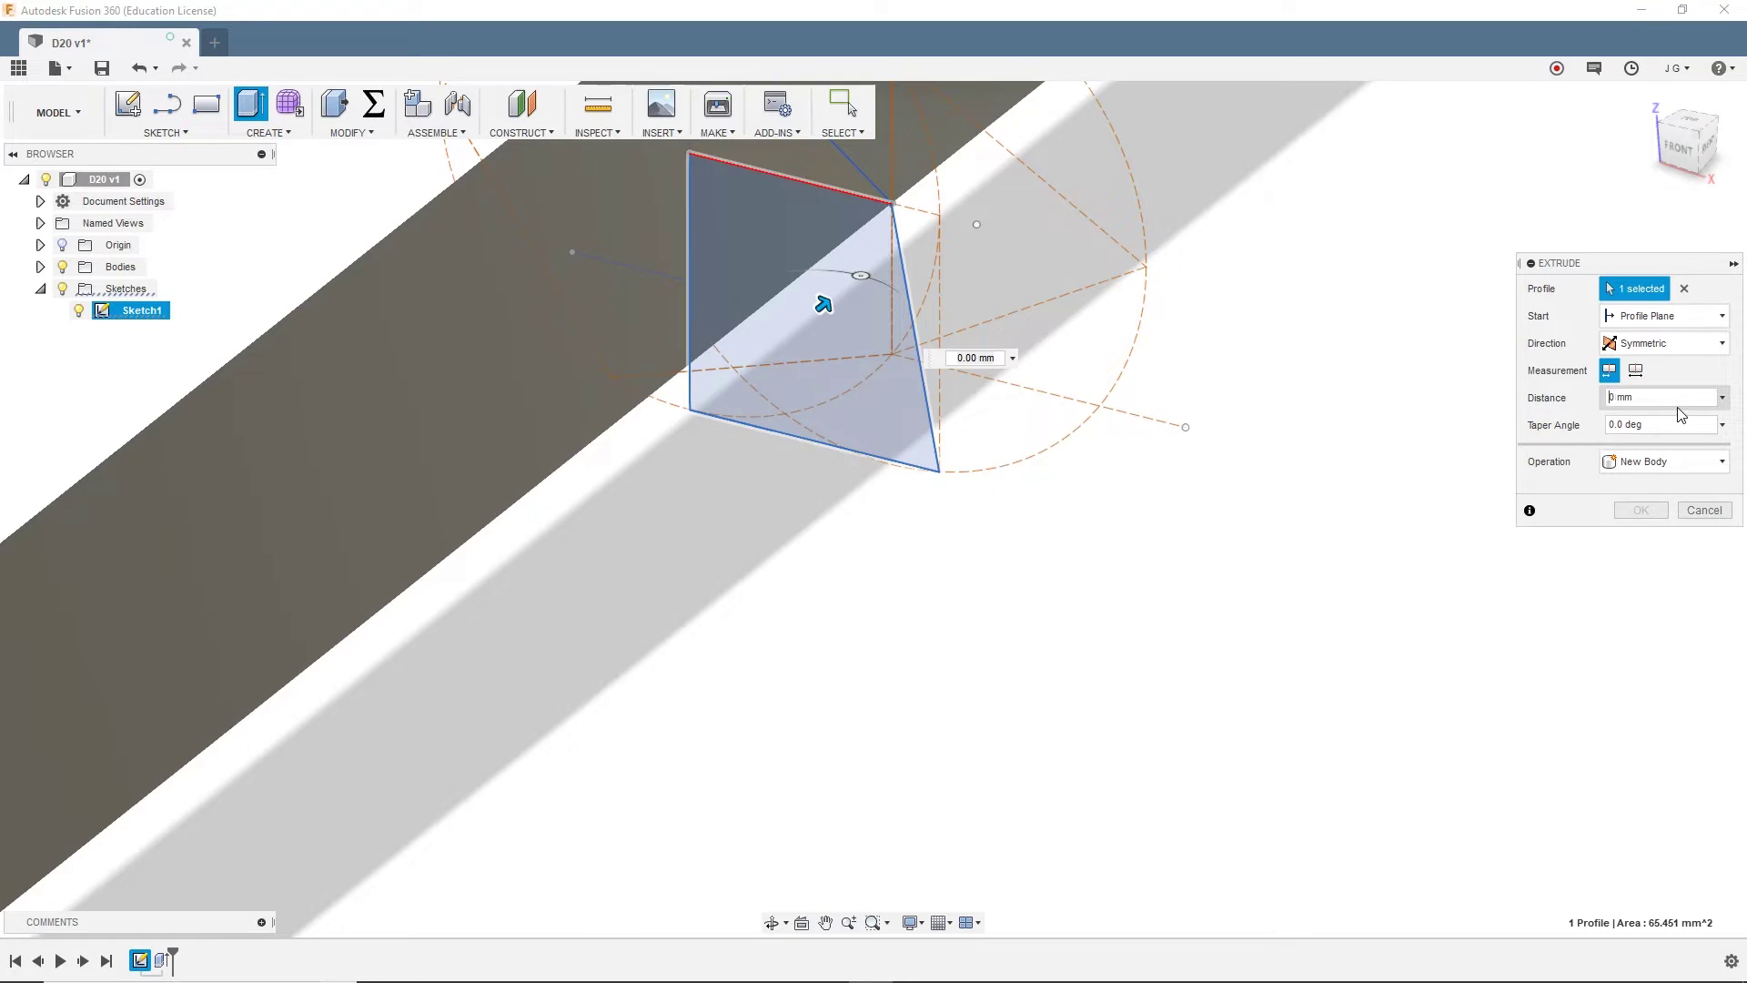
text(SideLen)
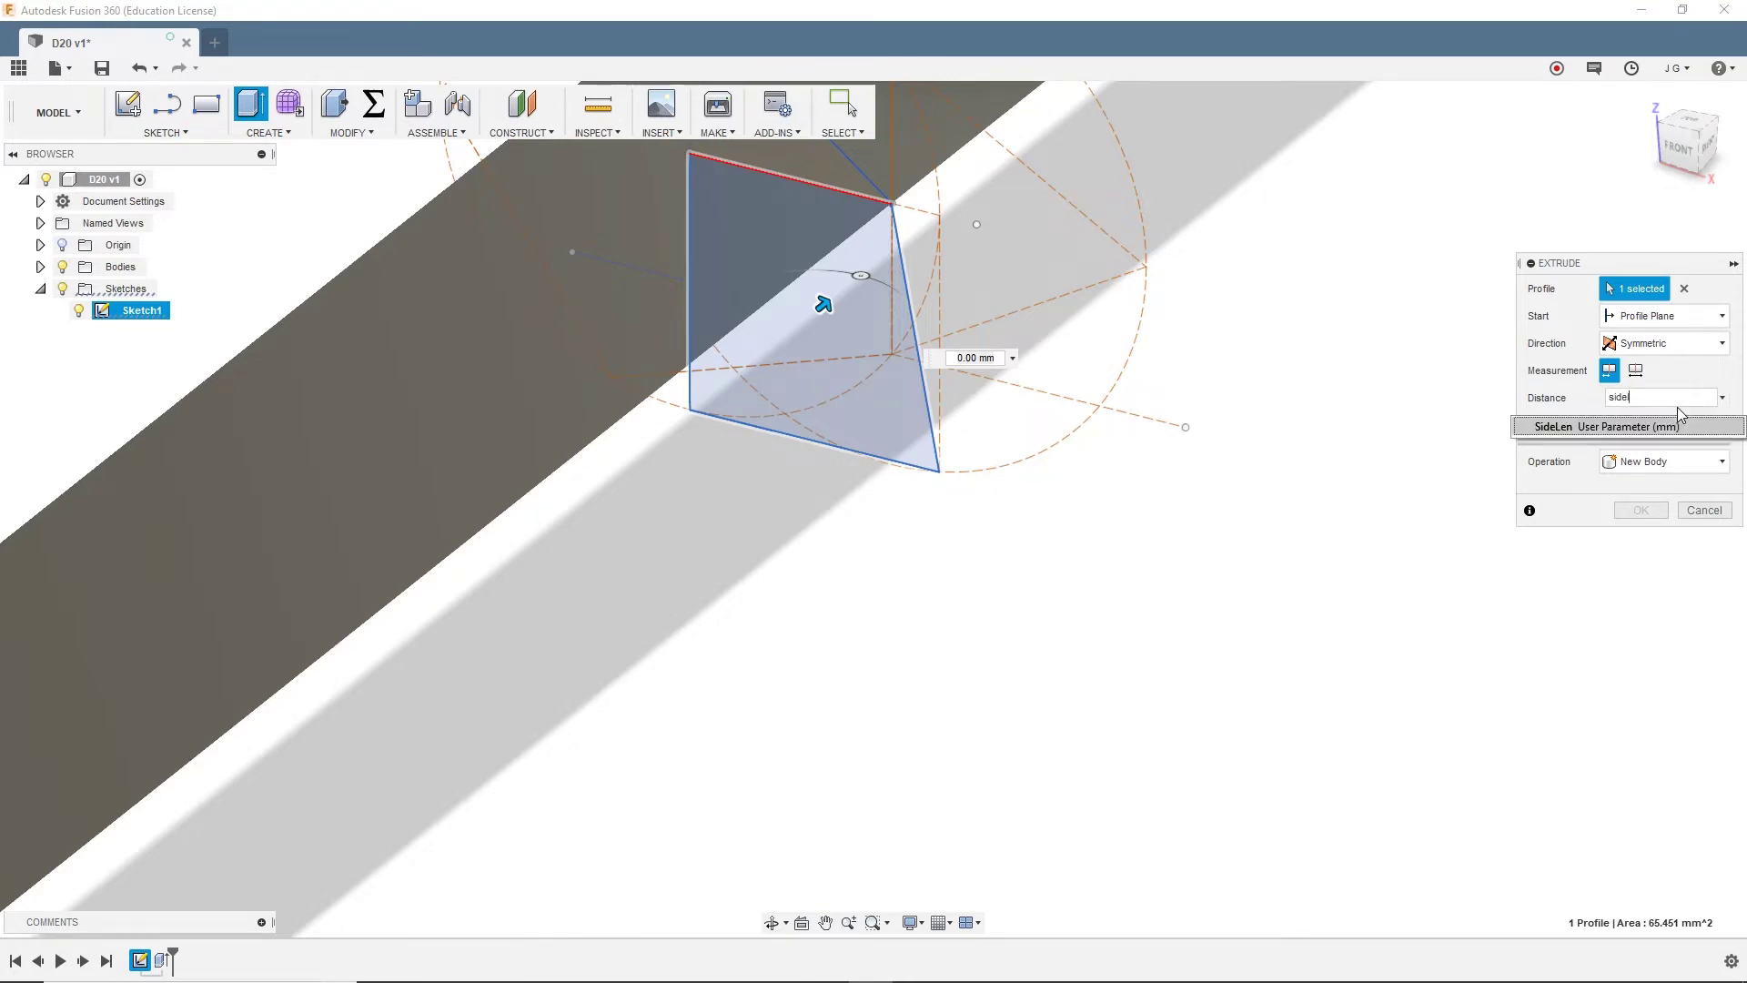
key(Return)
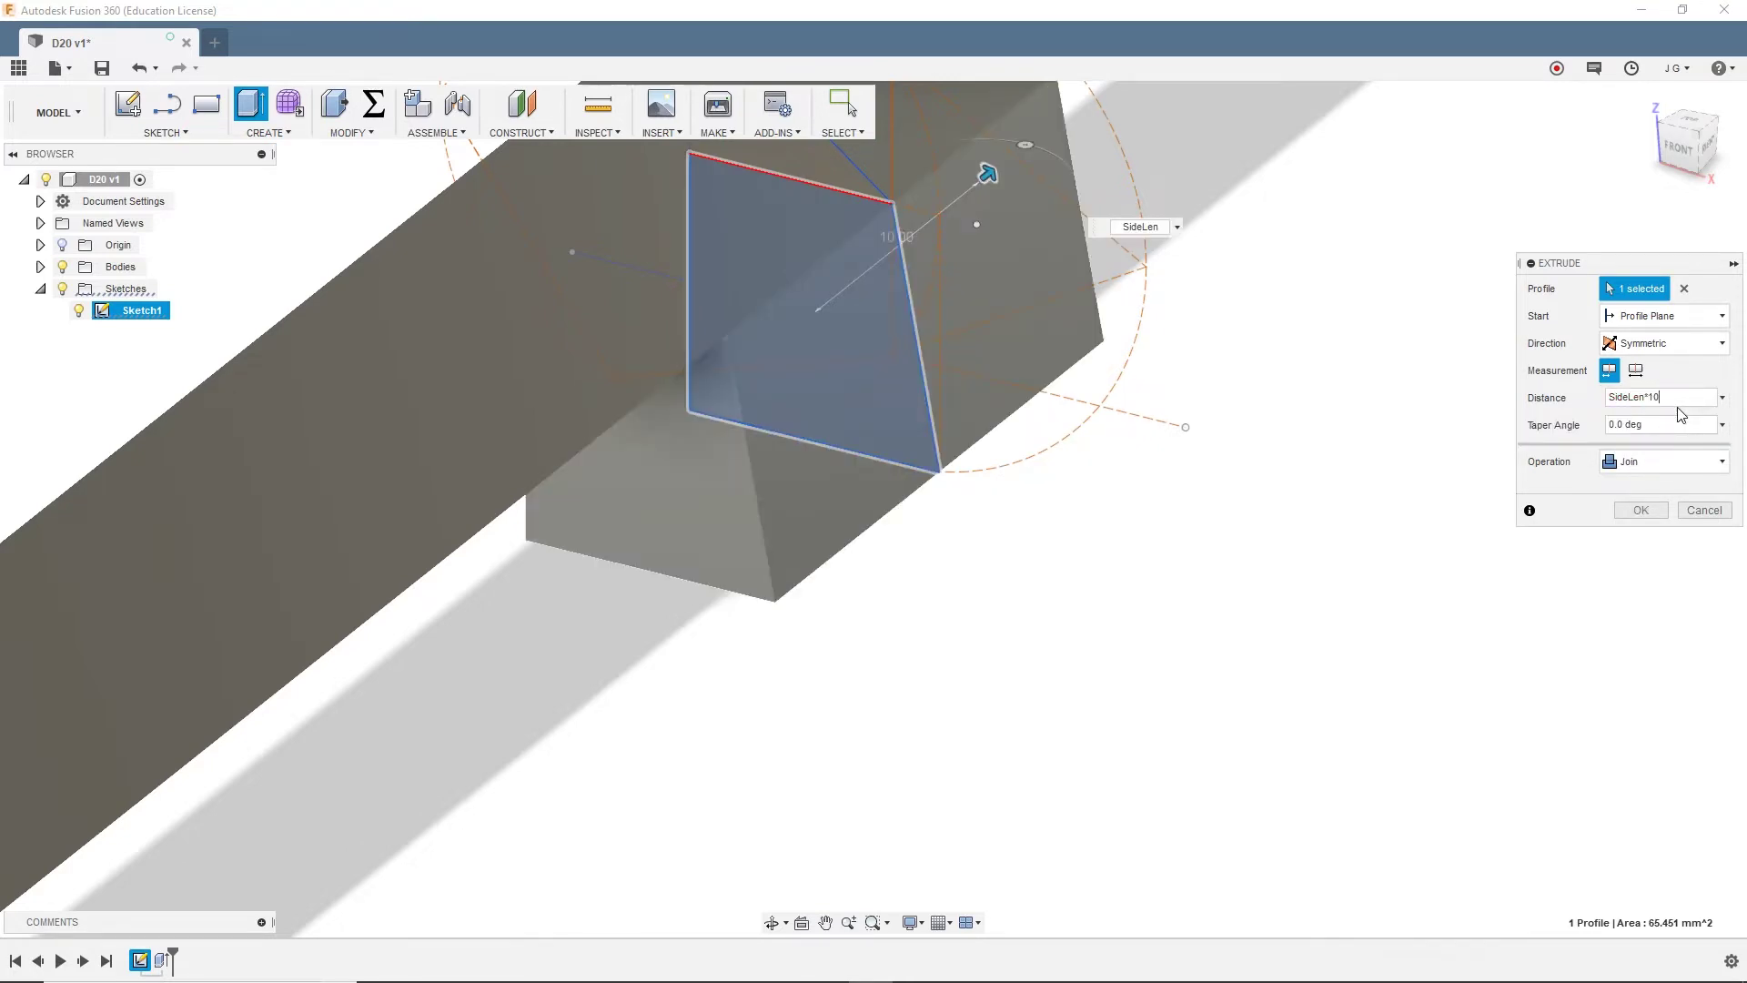
text(*10)
key(Return)
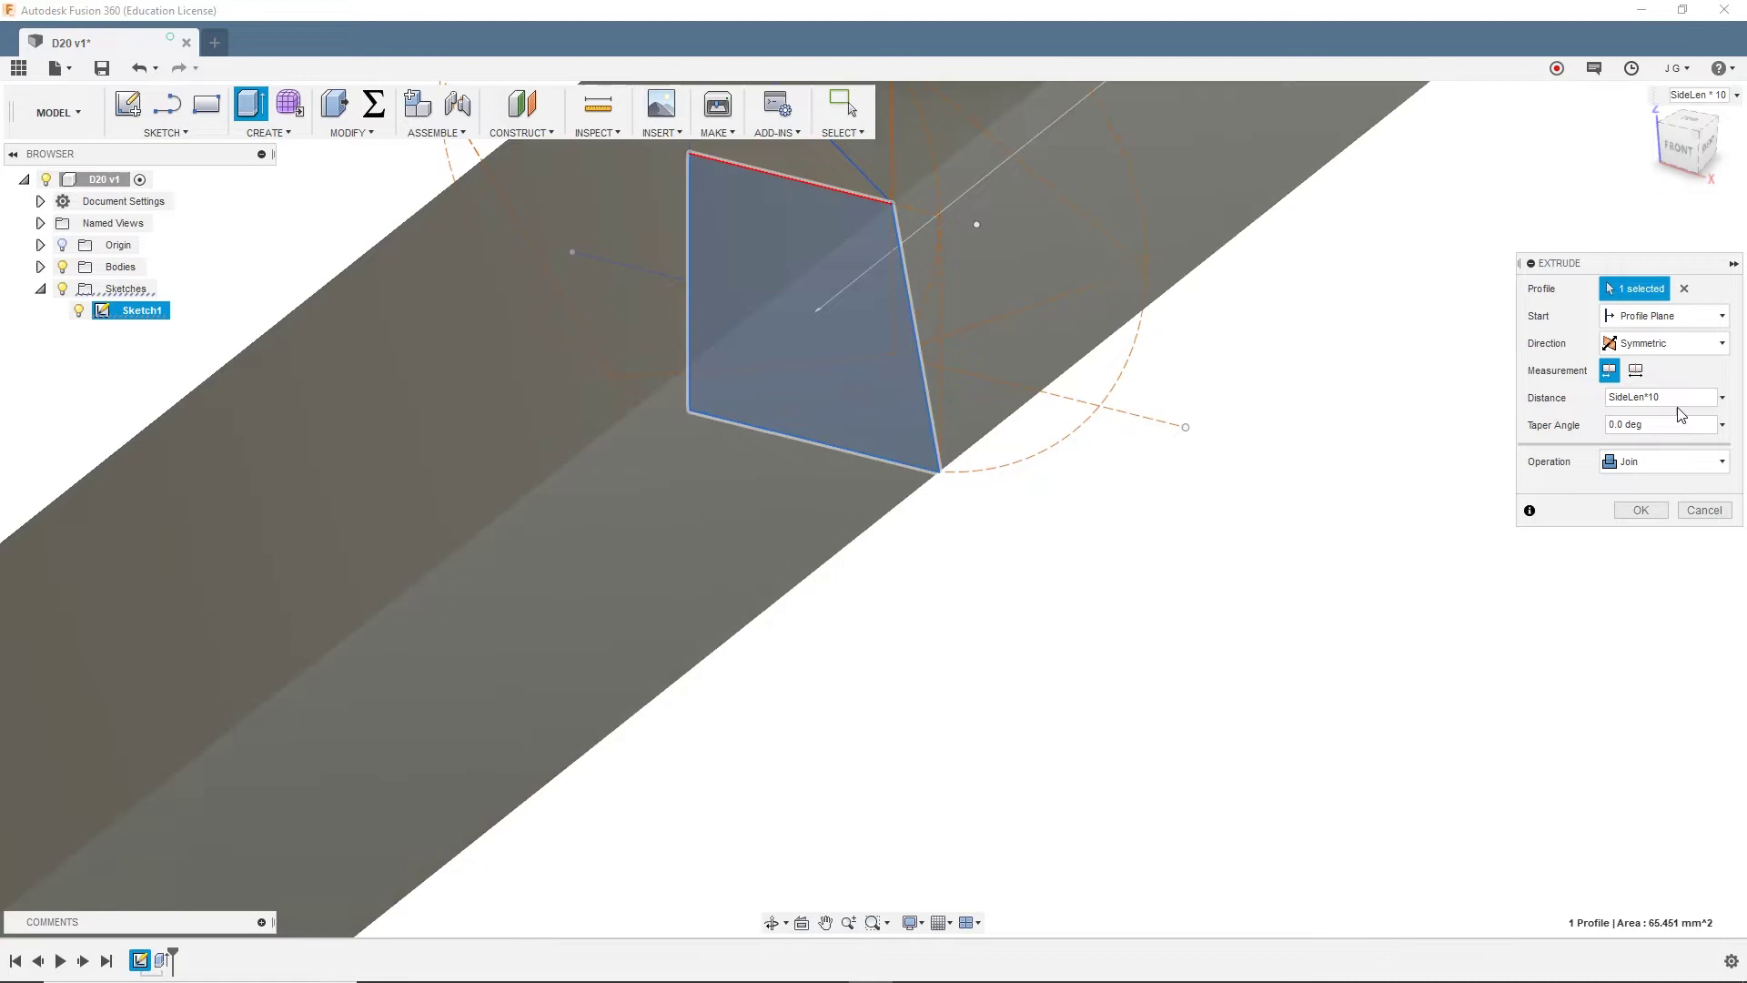
click(1660, 462)
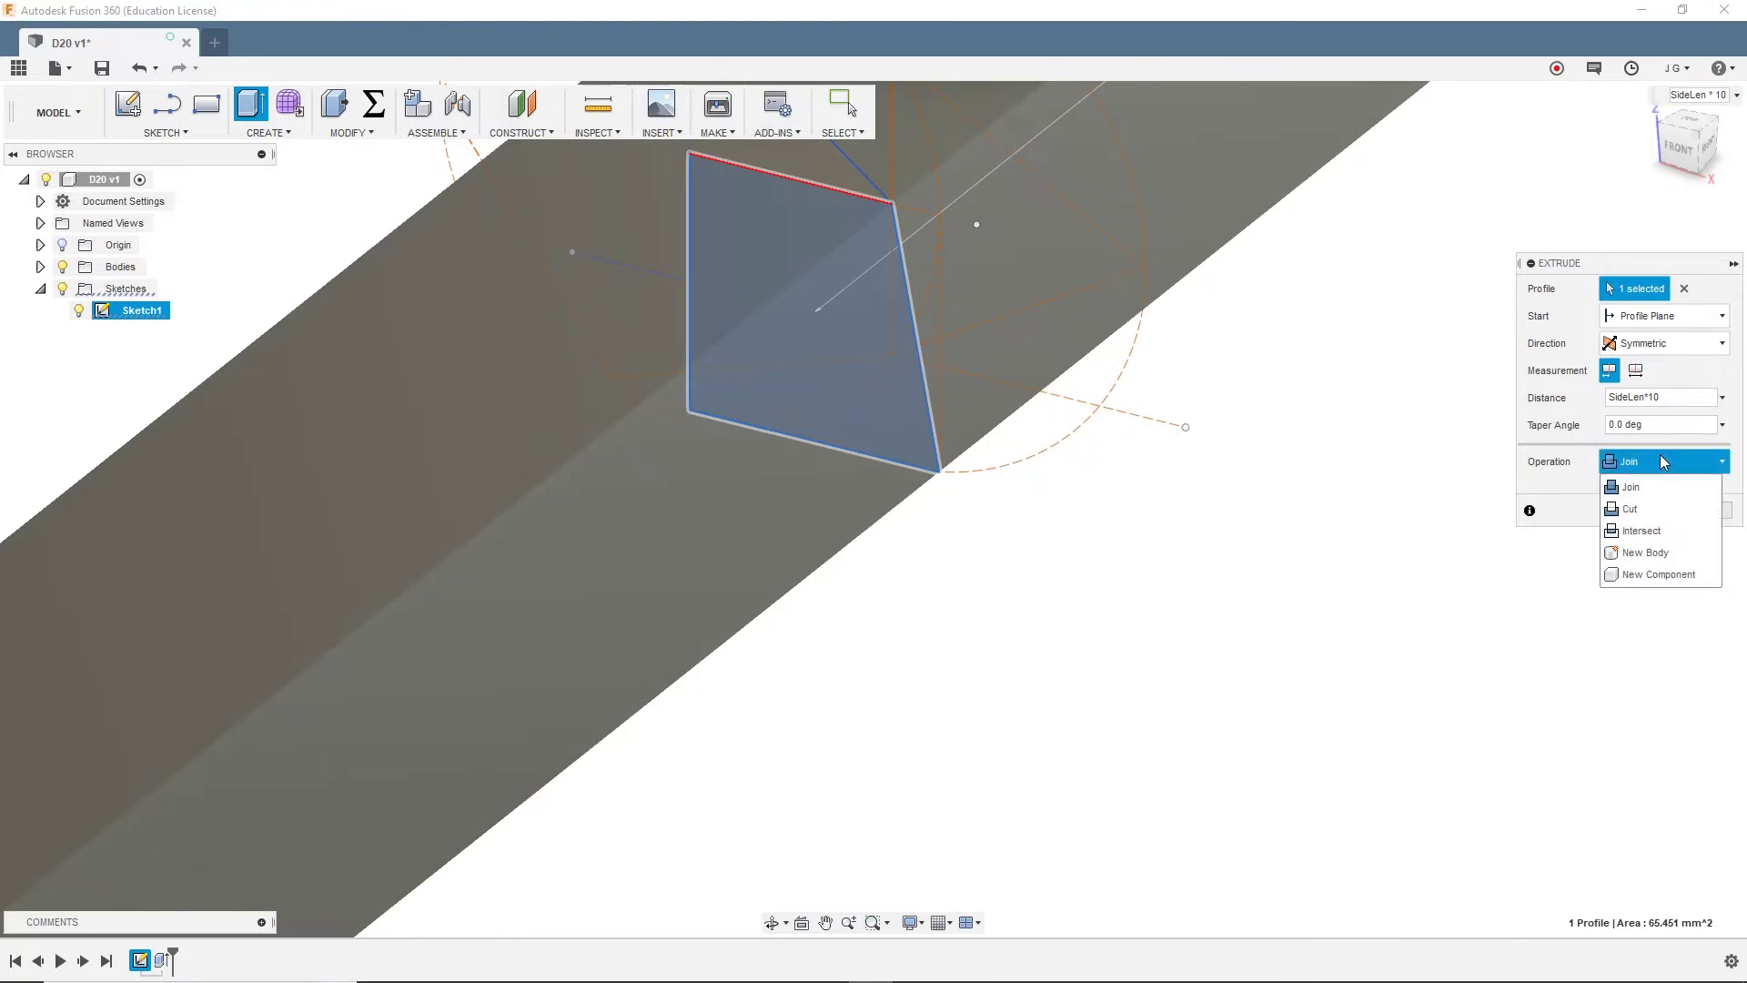
click(1664, 555)
click(1640, 511)
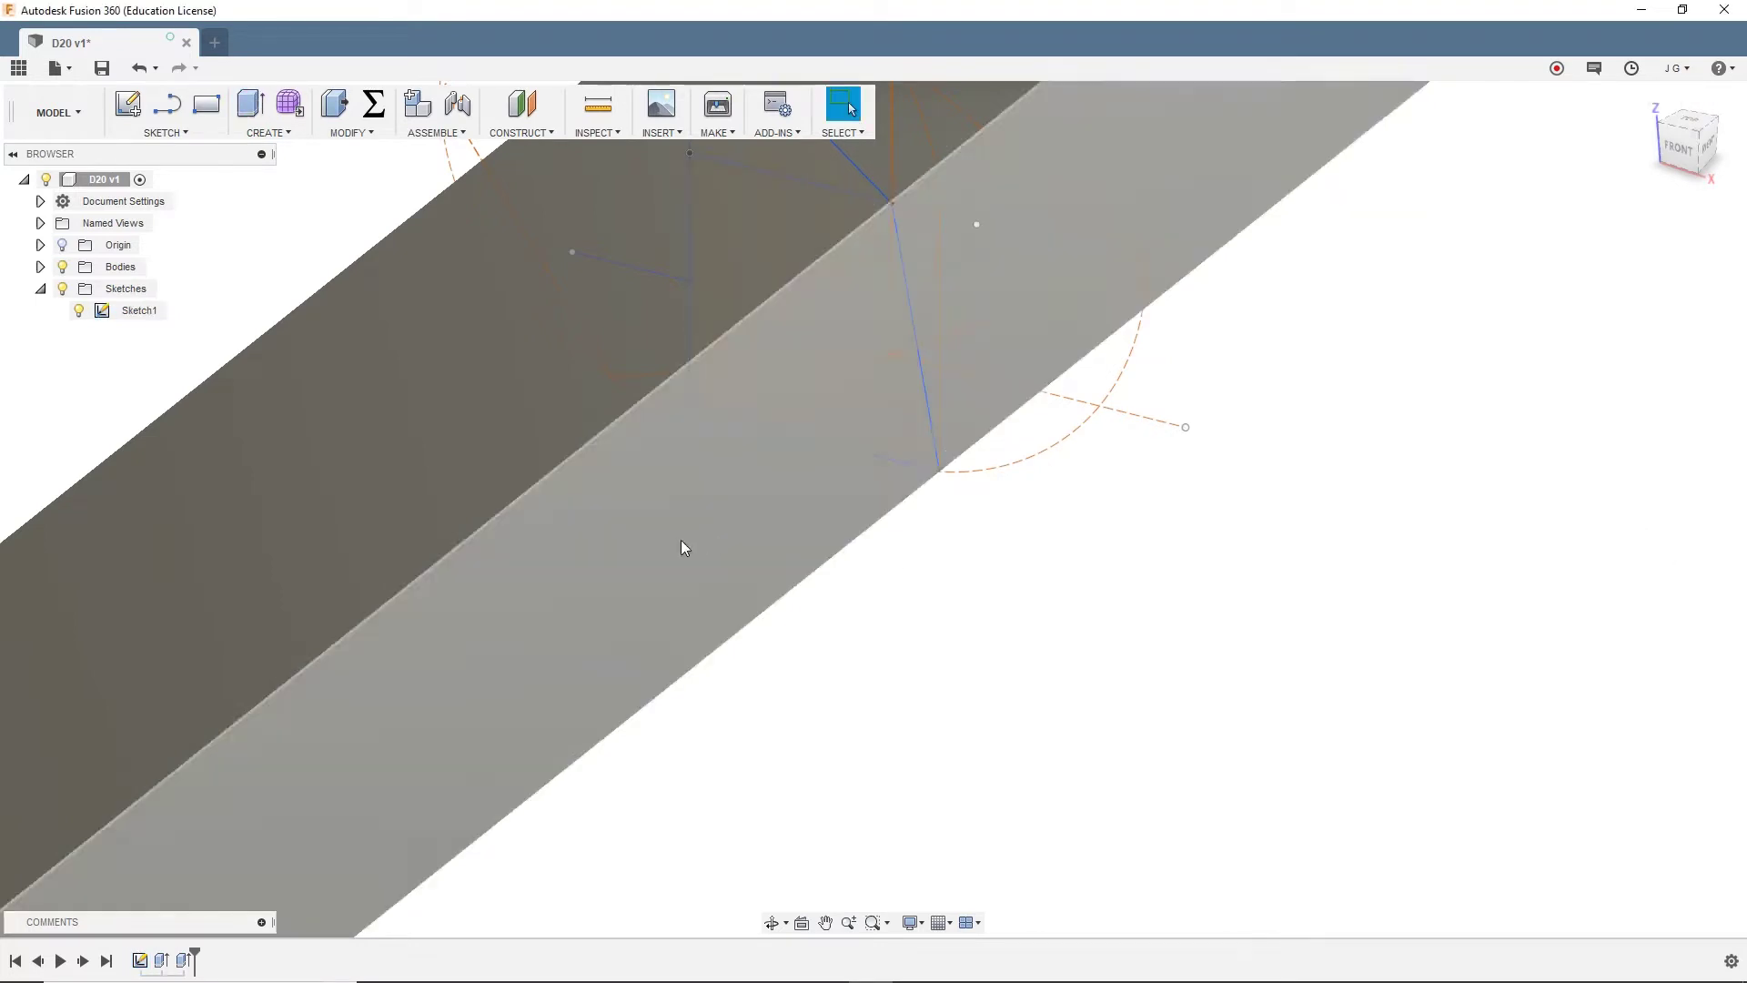
Start a line in a new sketch on the horizontal XY origin plane
scroll(683, 546, down, 5)
scroll(1282, 725, up, 3)
shift+middle_drag(1283, 725, 1217, 733)
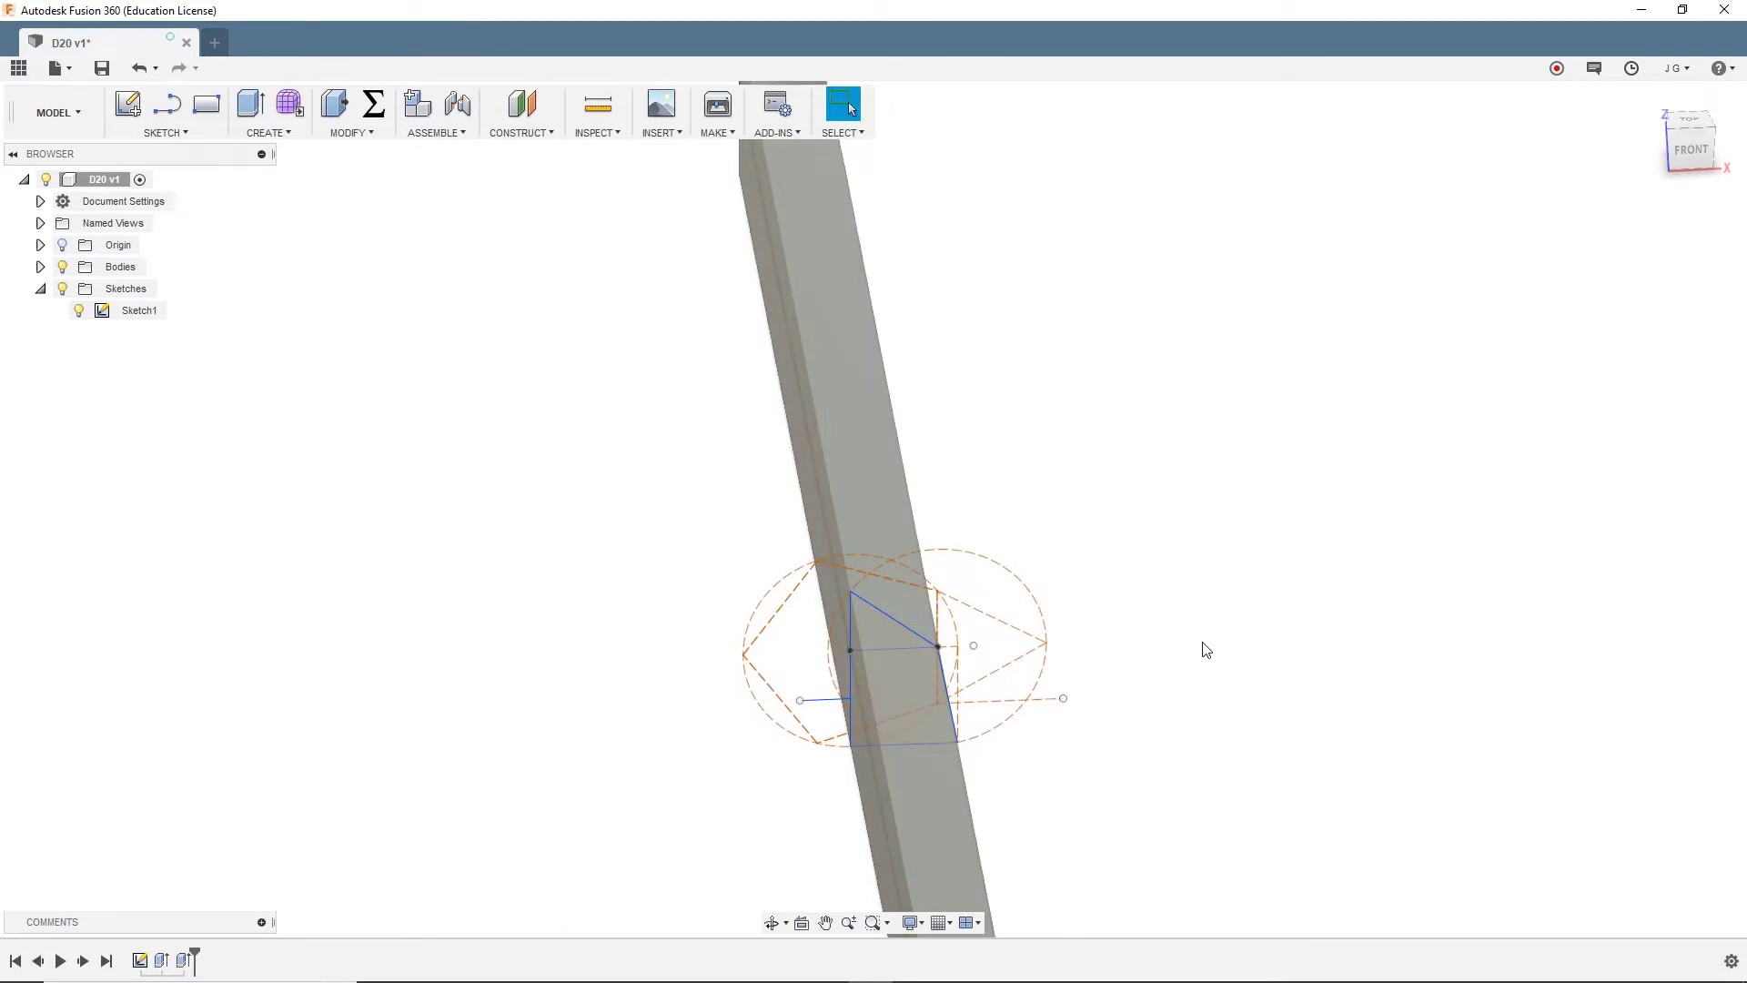
key(l)
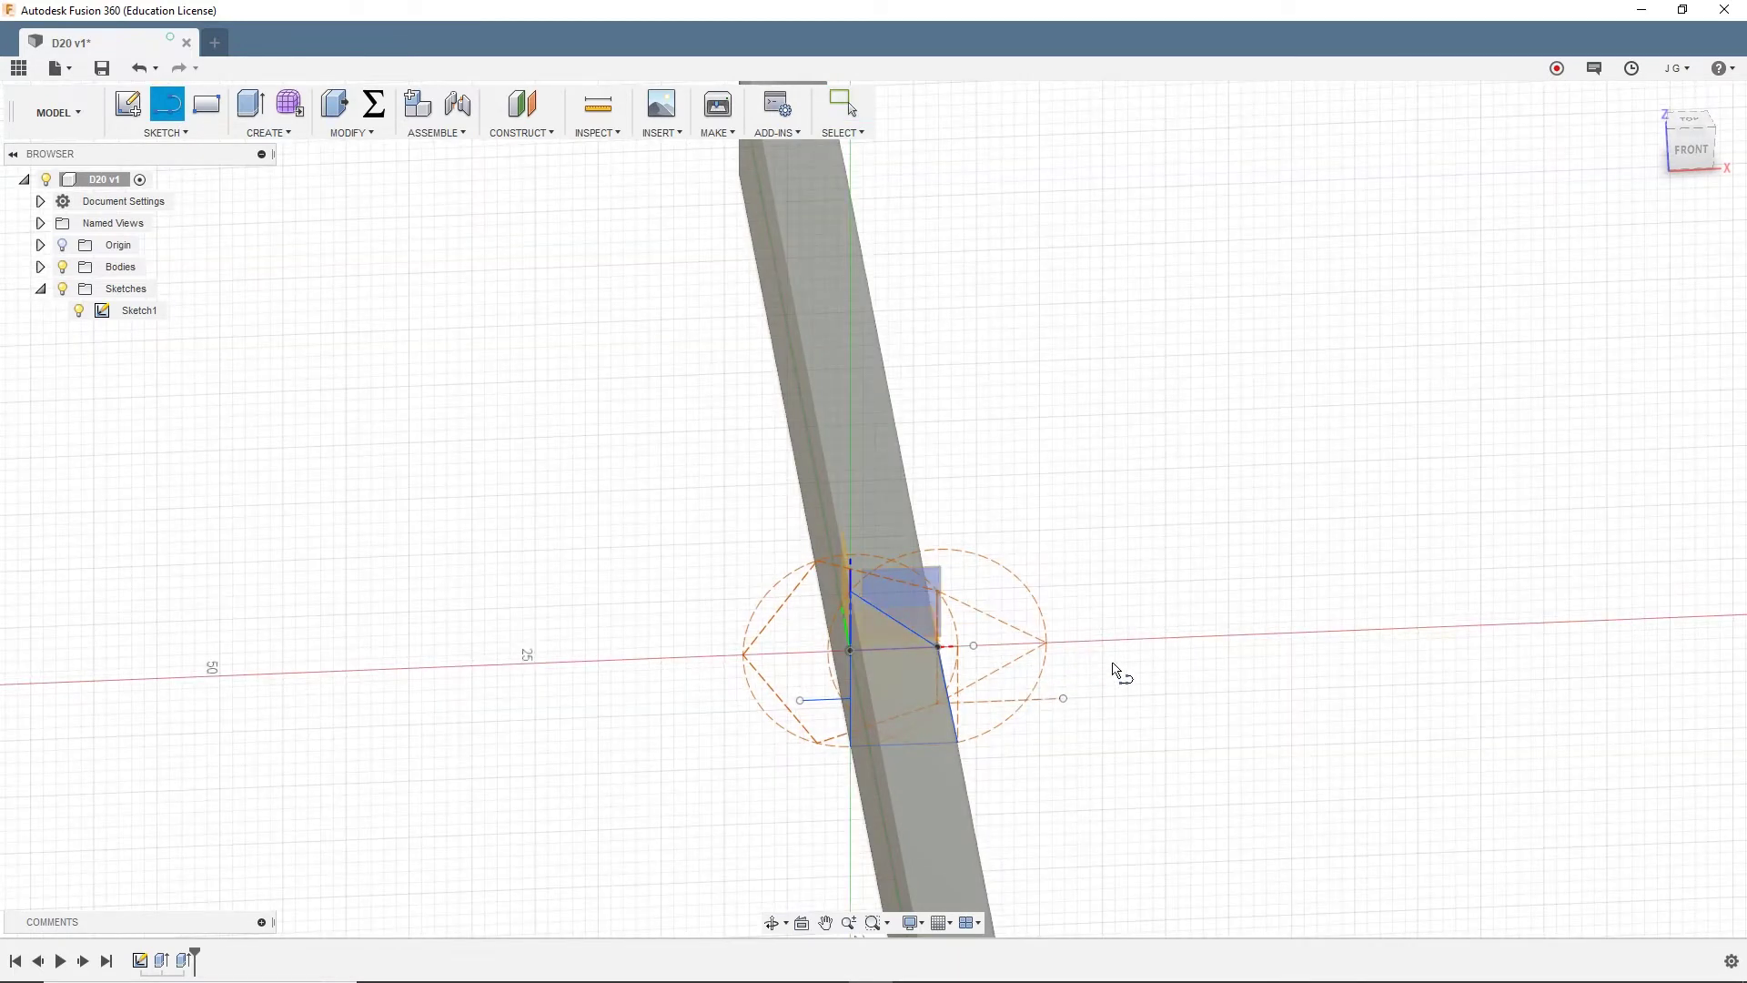
shift+middle_drag(1123, 673, 1231, 734)
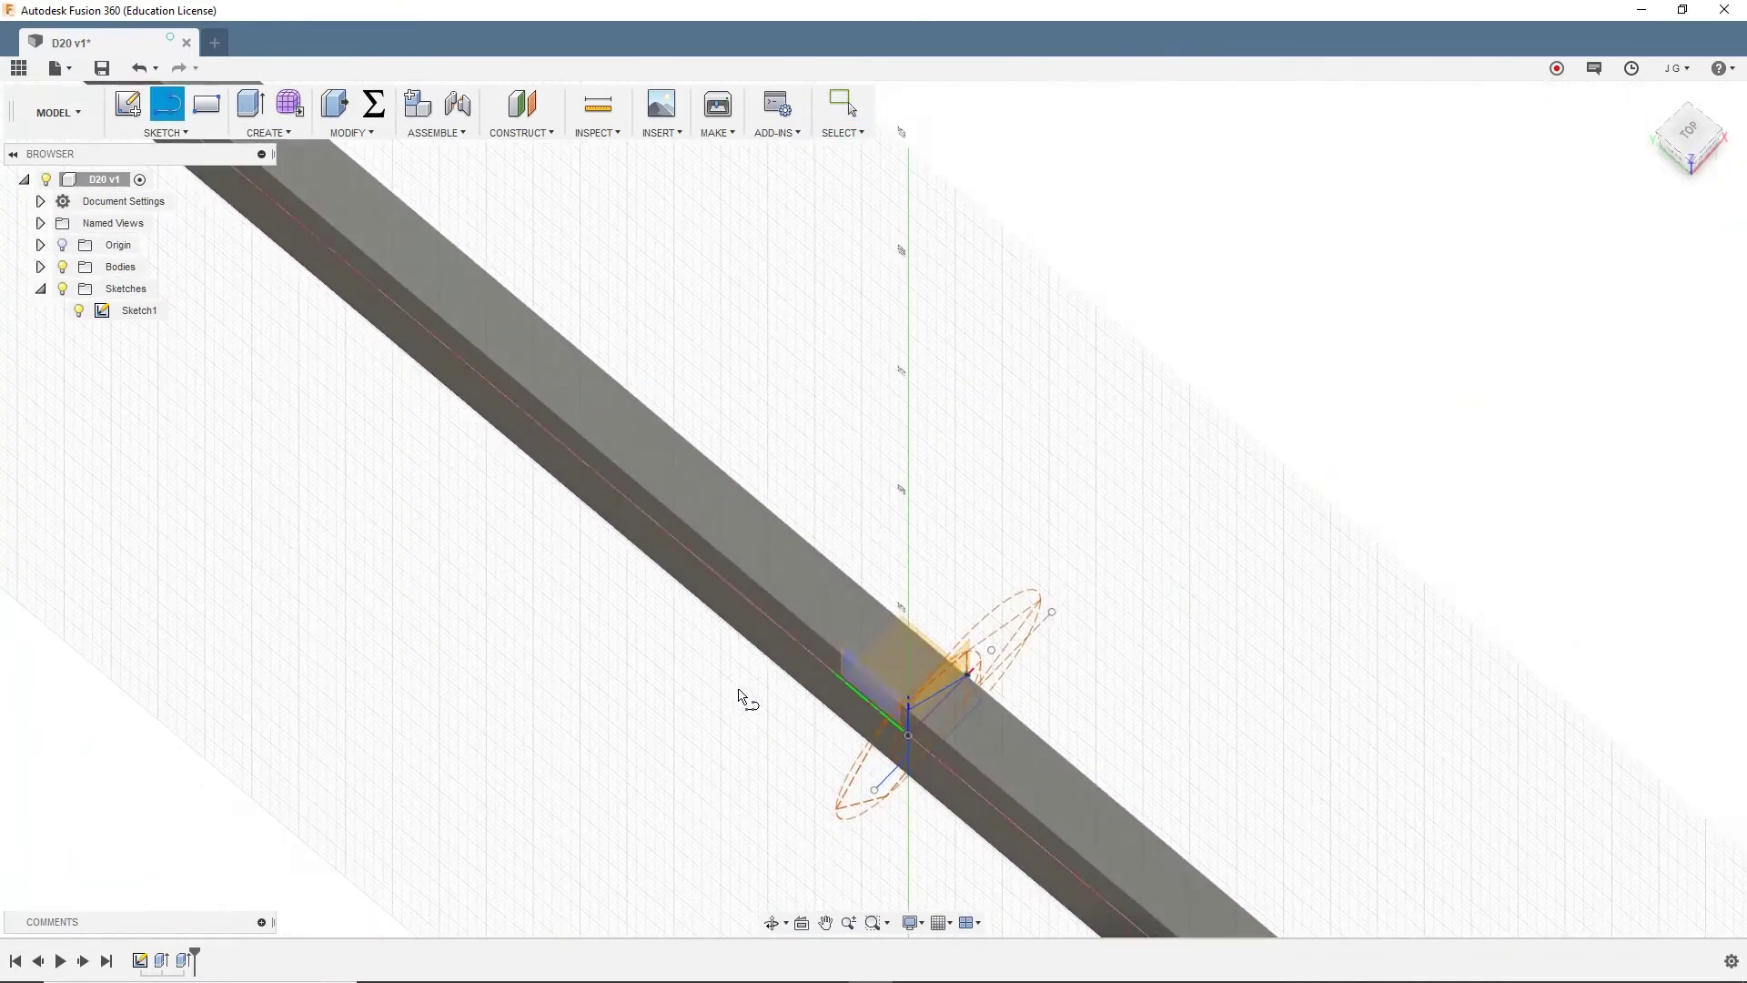
click(908, 629)
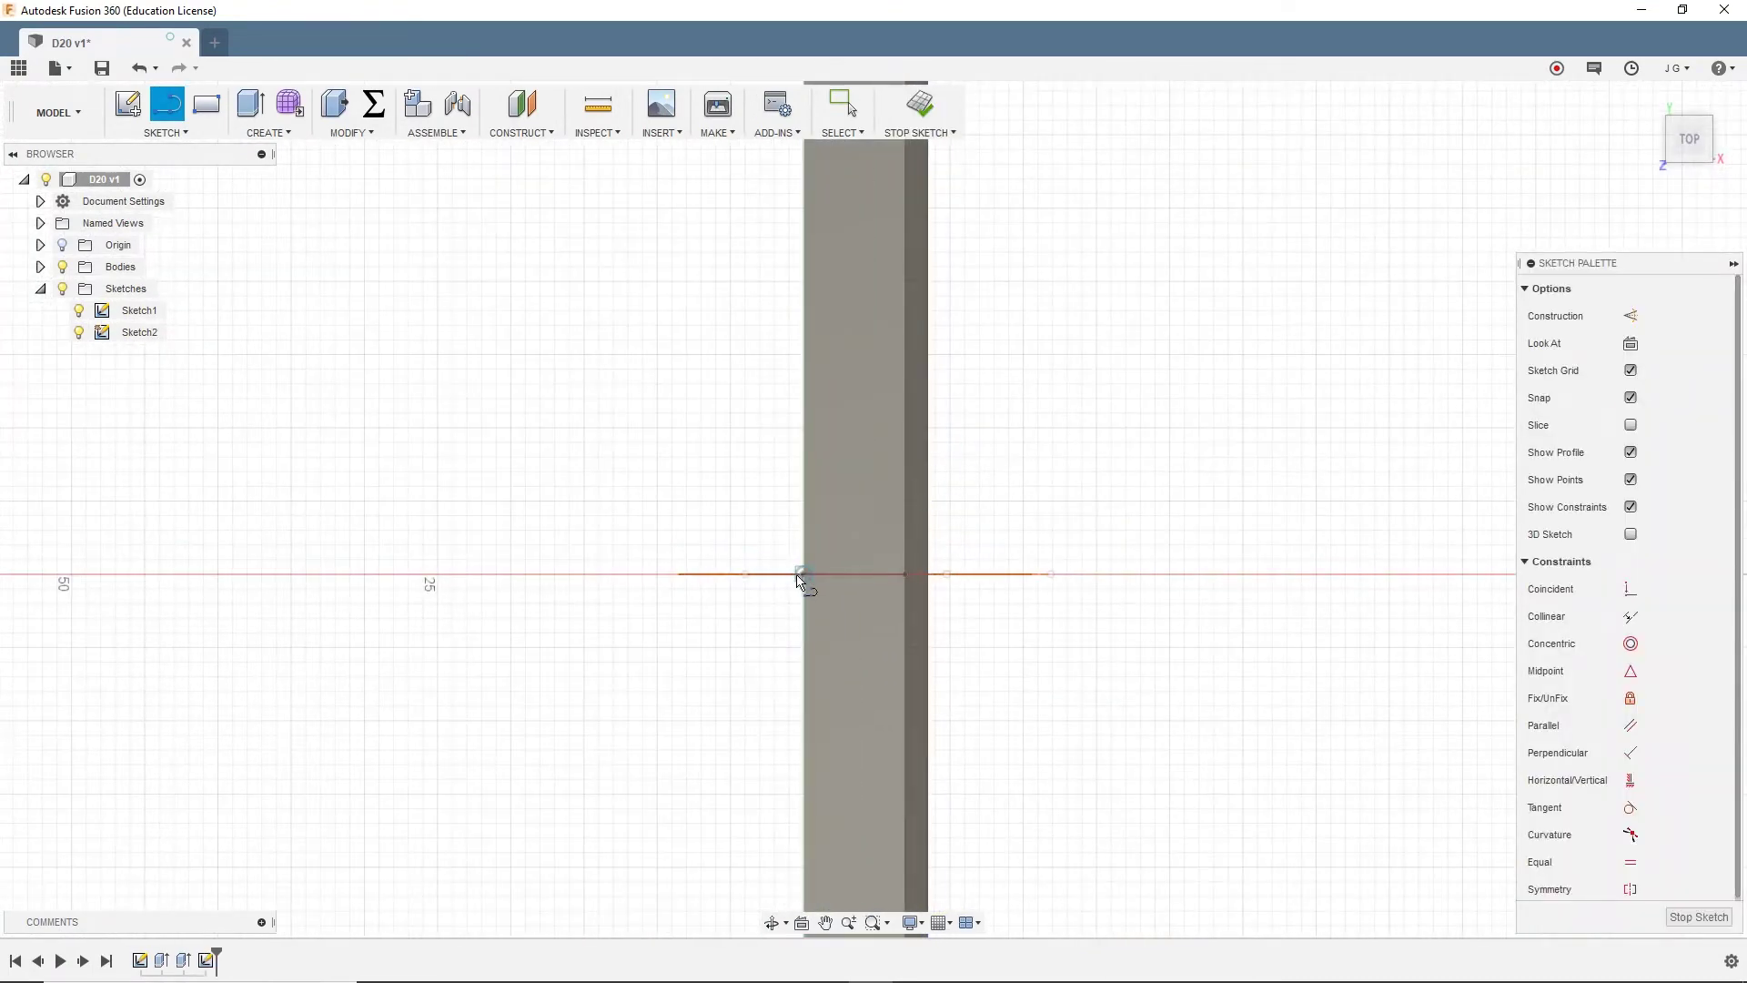
Draw a line from the origin along the negative X axis, away from the bodies, with a length of SideLen*5
scroll(799, 578, up, 3)
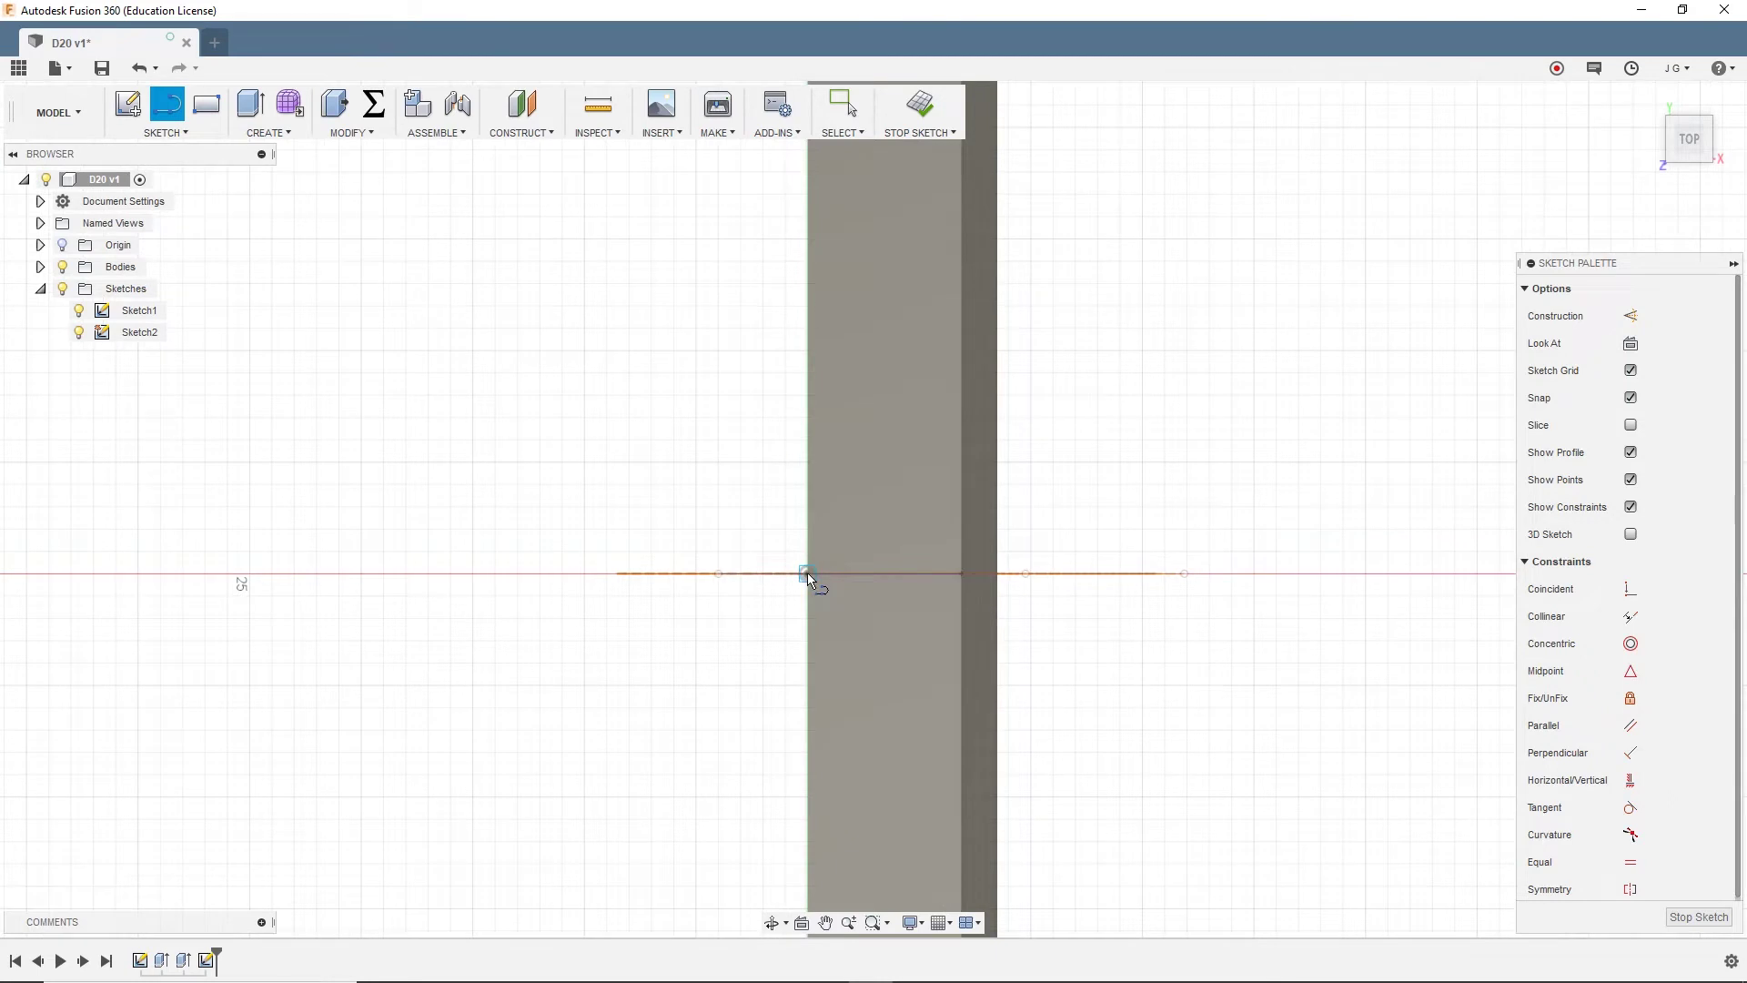
click(806, 571)
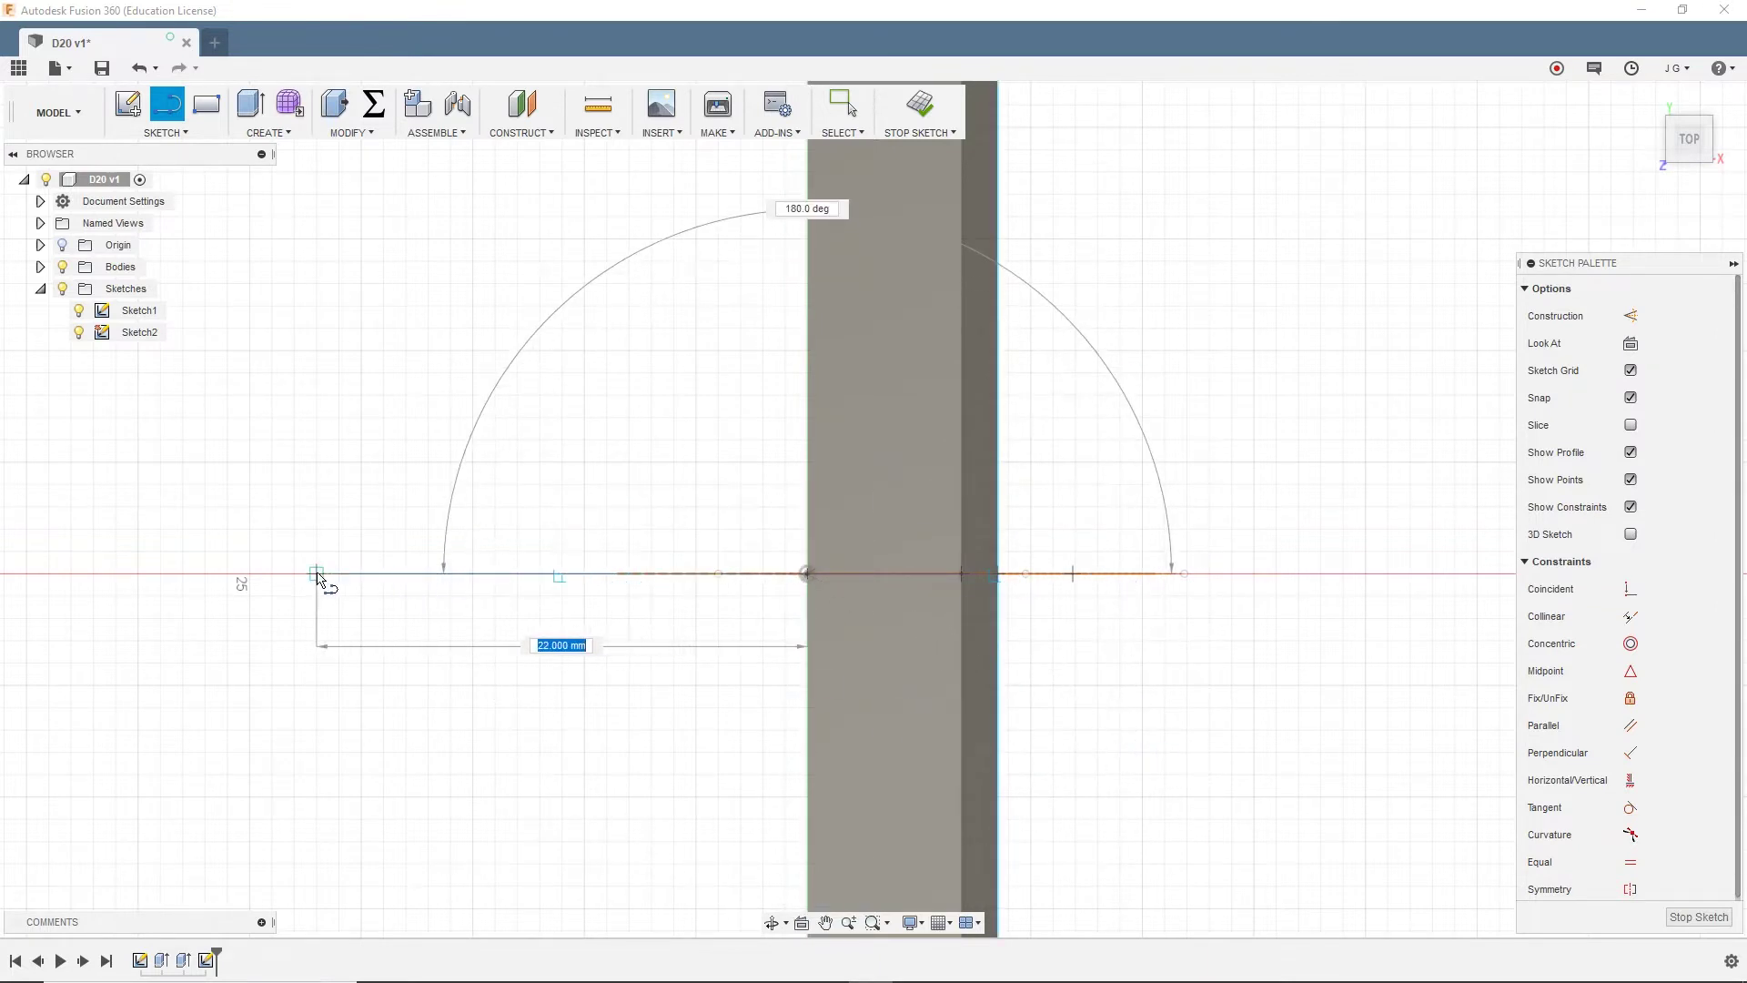
text(s)
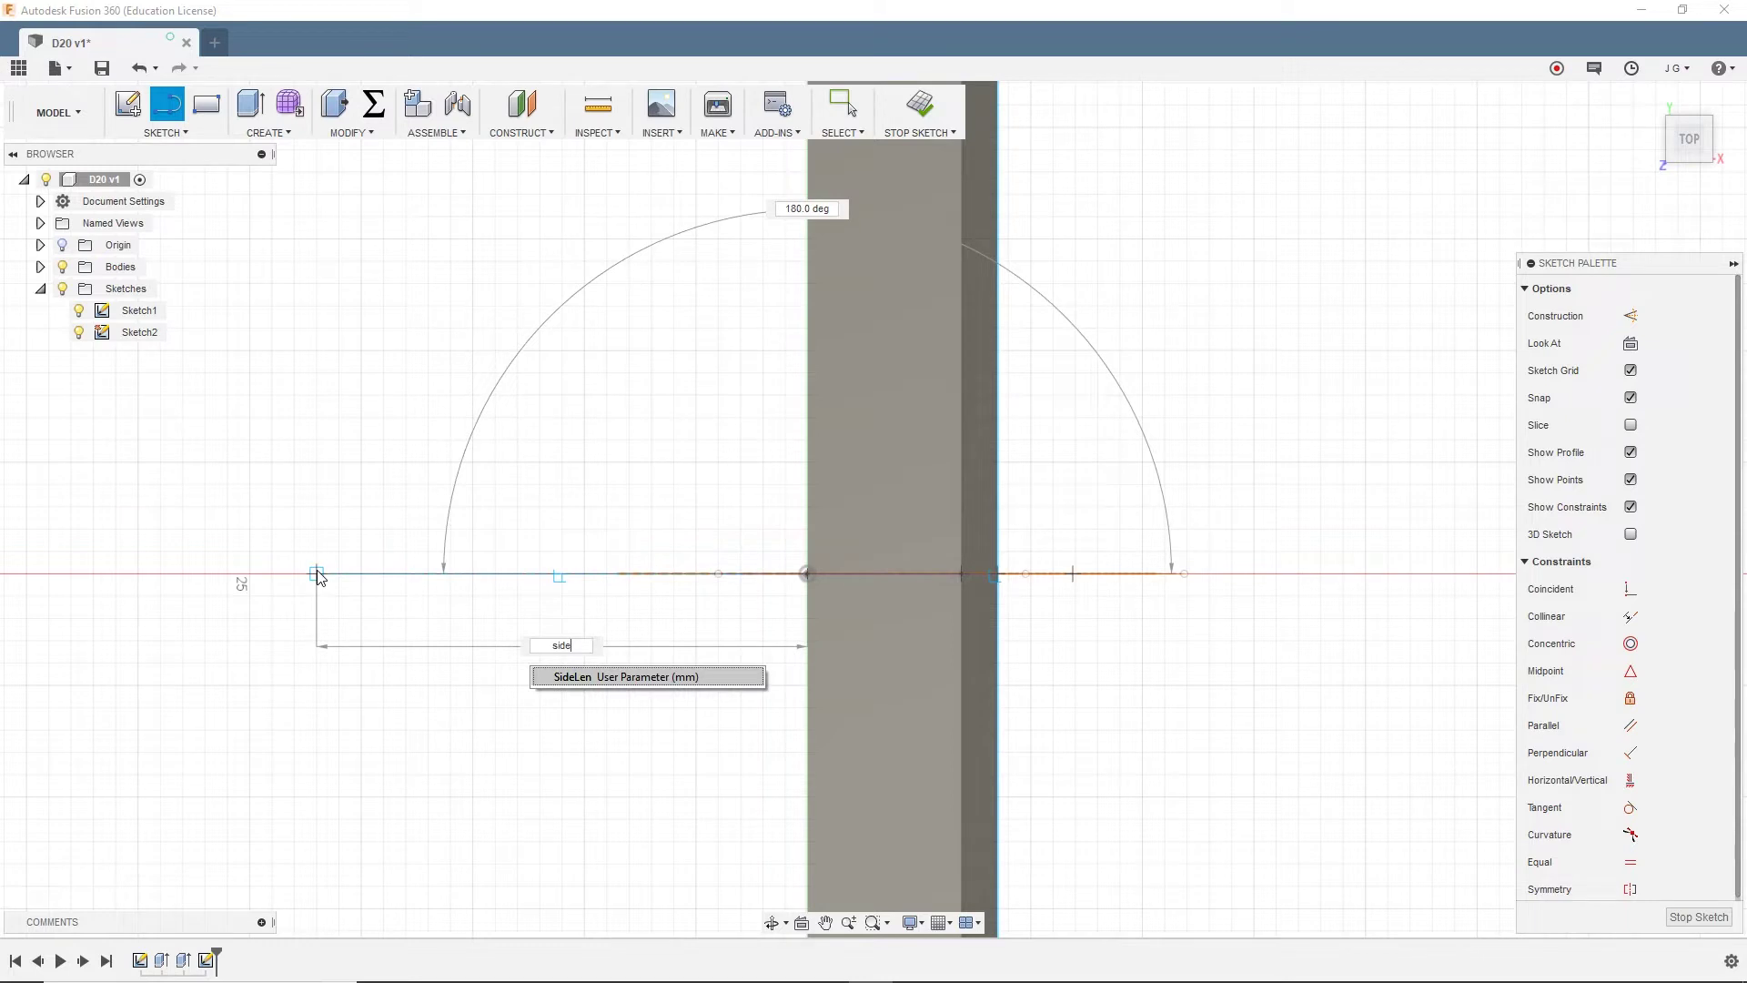
text(ide)
key(Return)
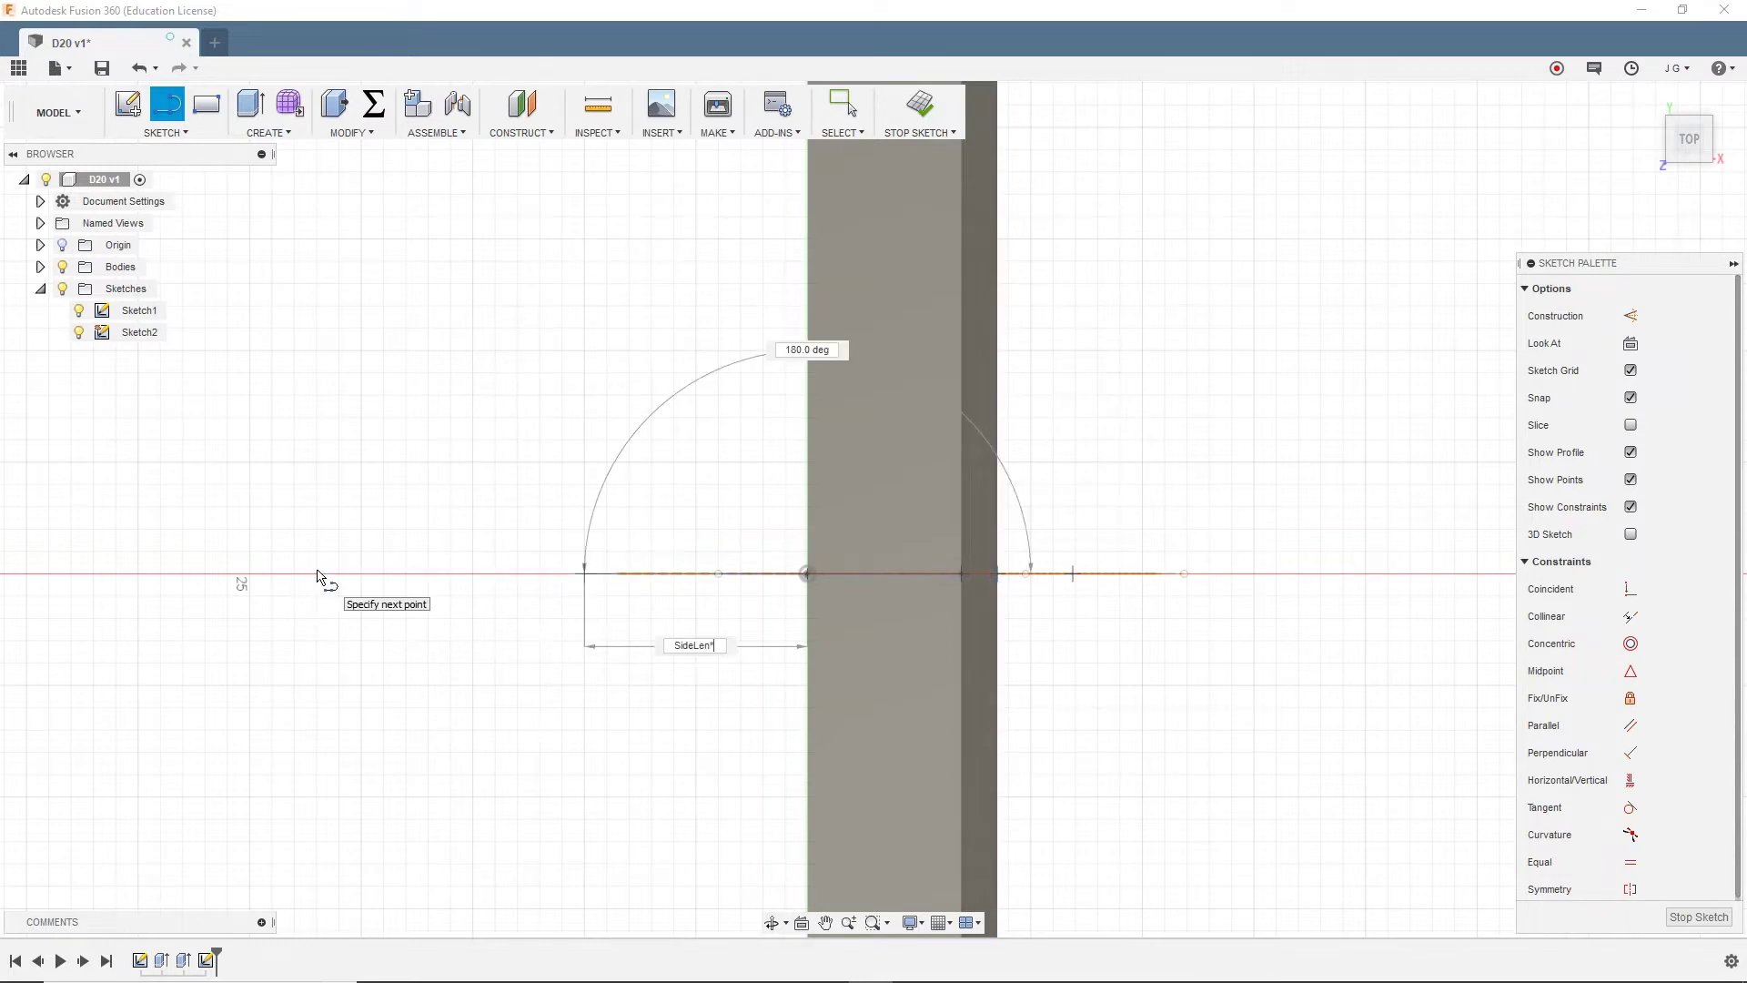
text(*5)
key(Return)
key(Escape)
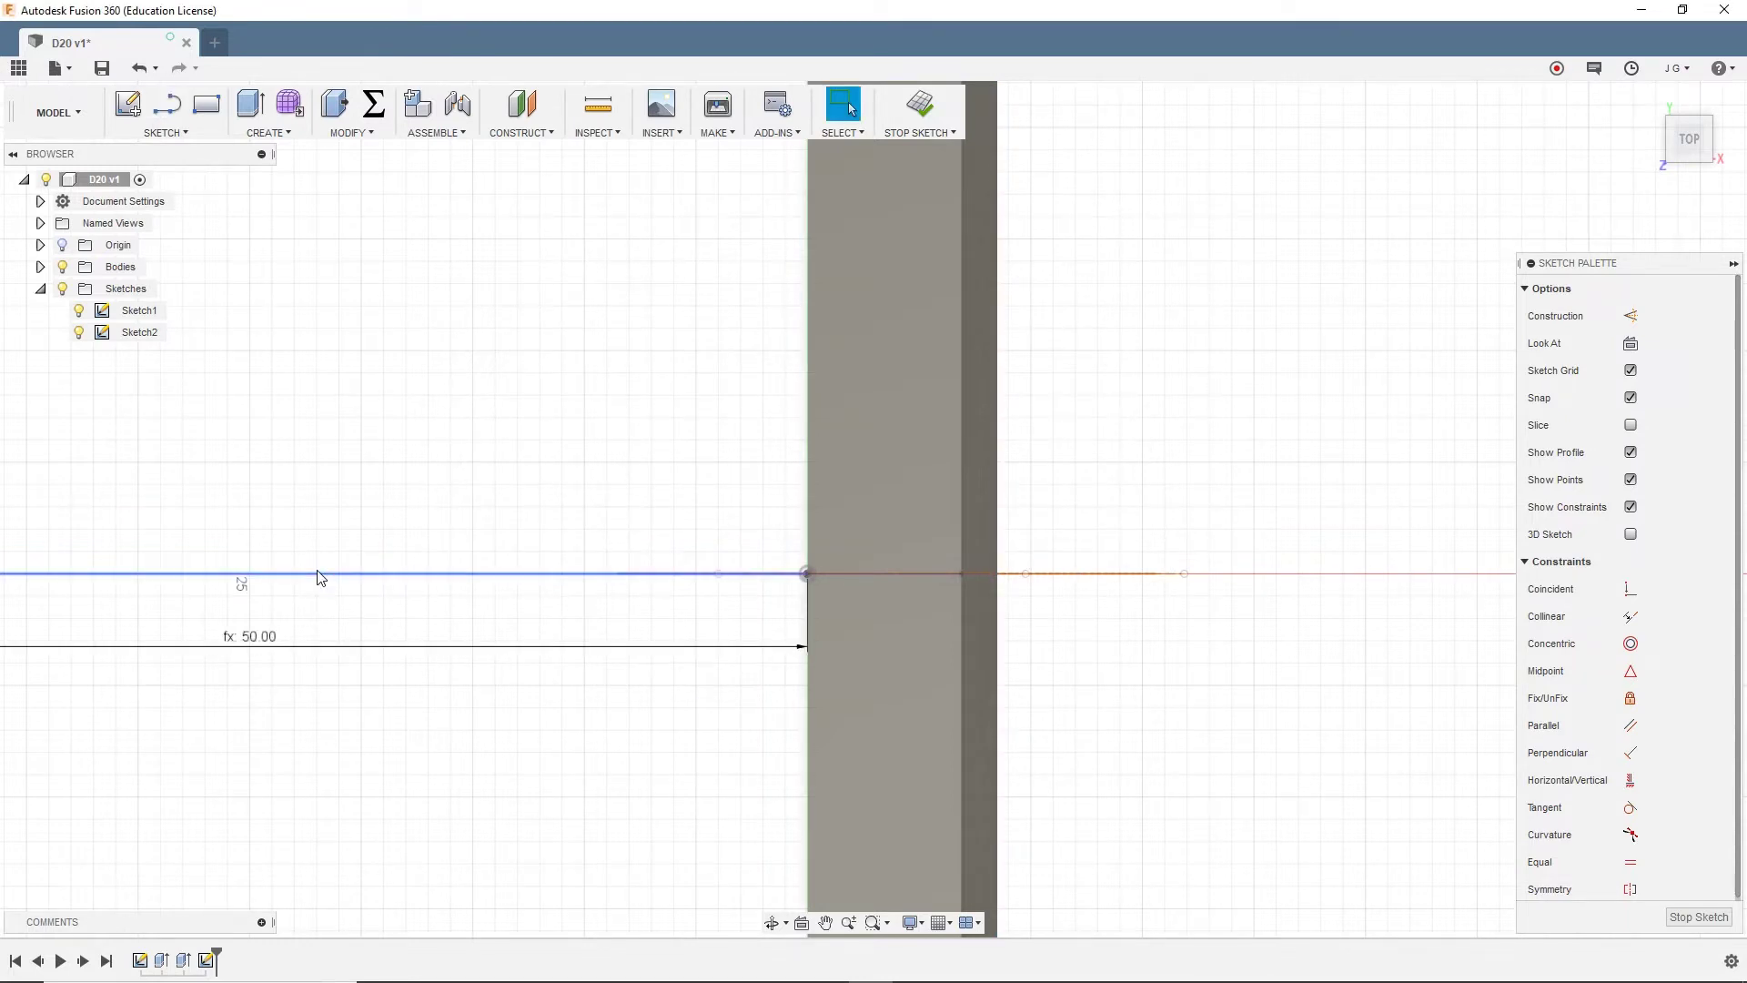
Create a full circular pattern of the SideLen*5 line around the origin with a quantity of 5
scroll(500, 491, down, 6)
scroll(561, 434, up, 4)
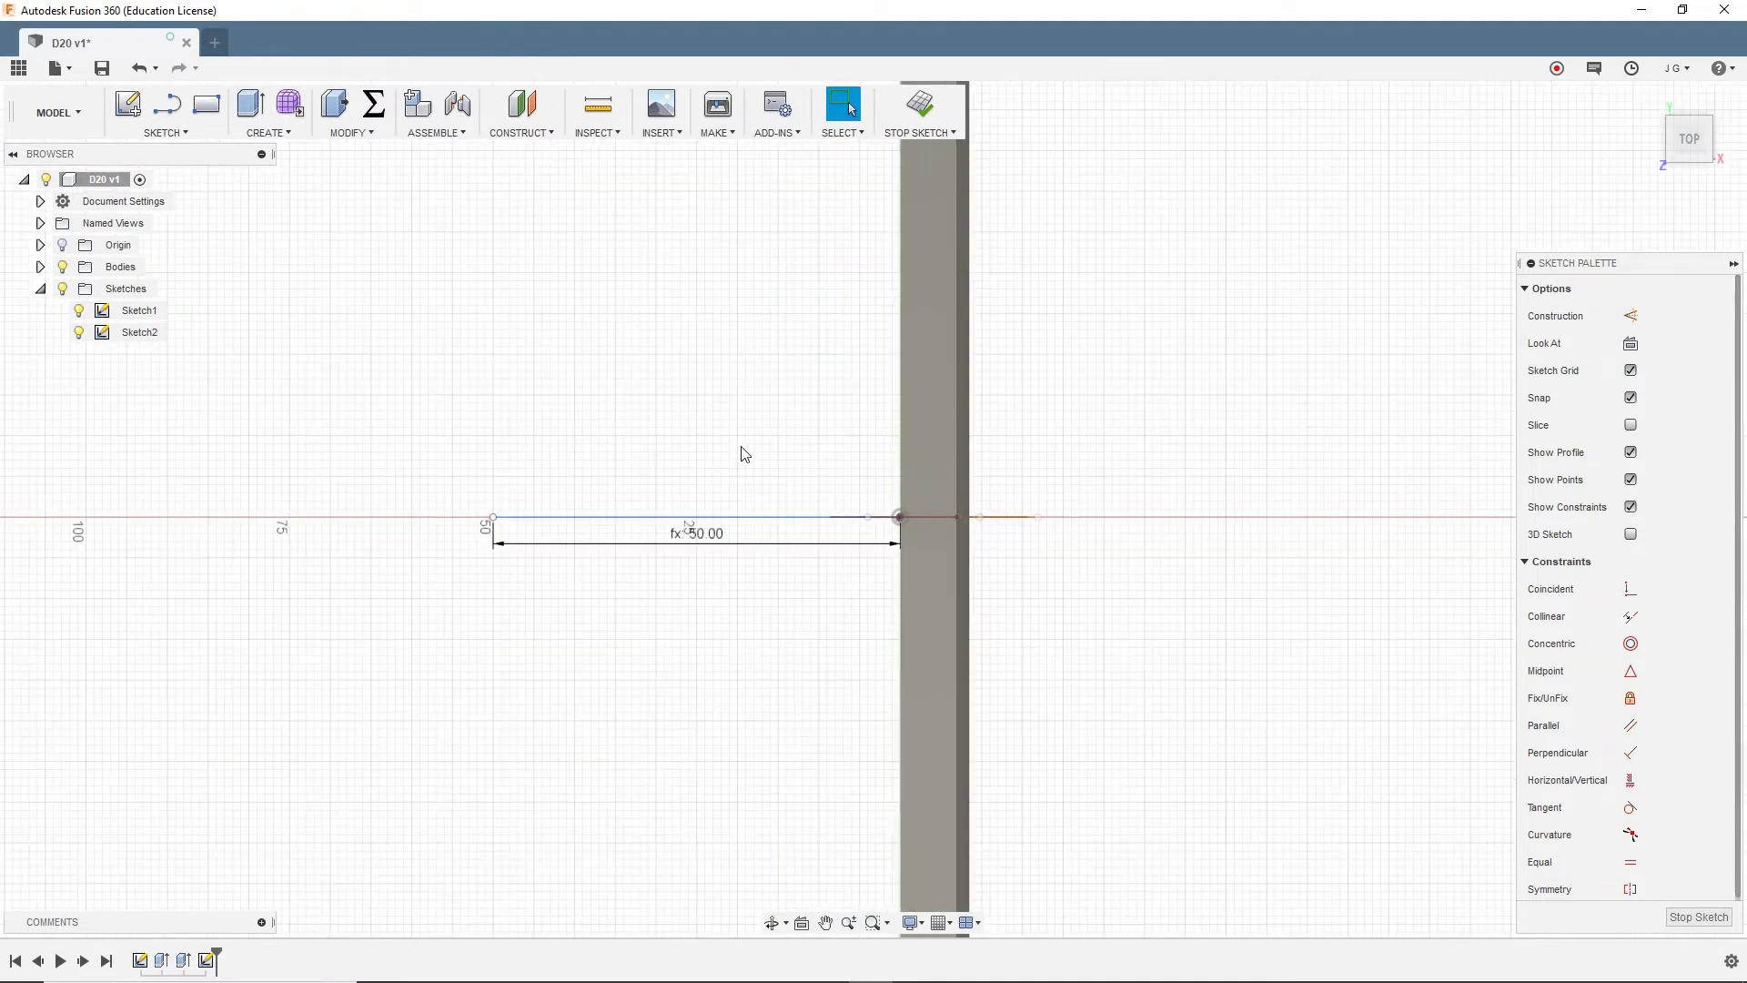
key(s)
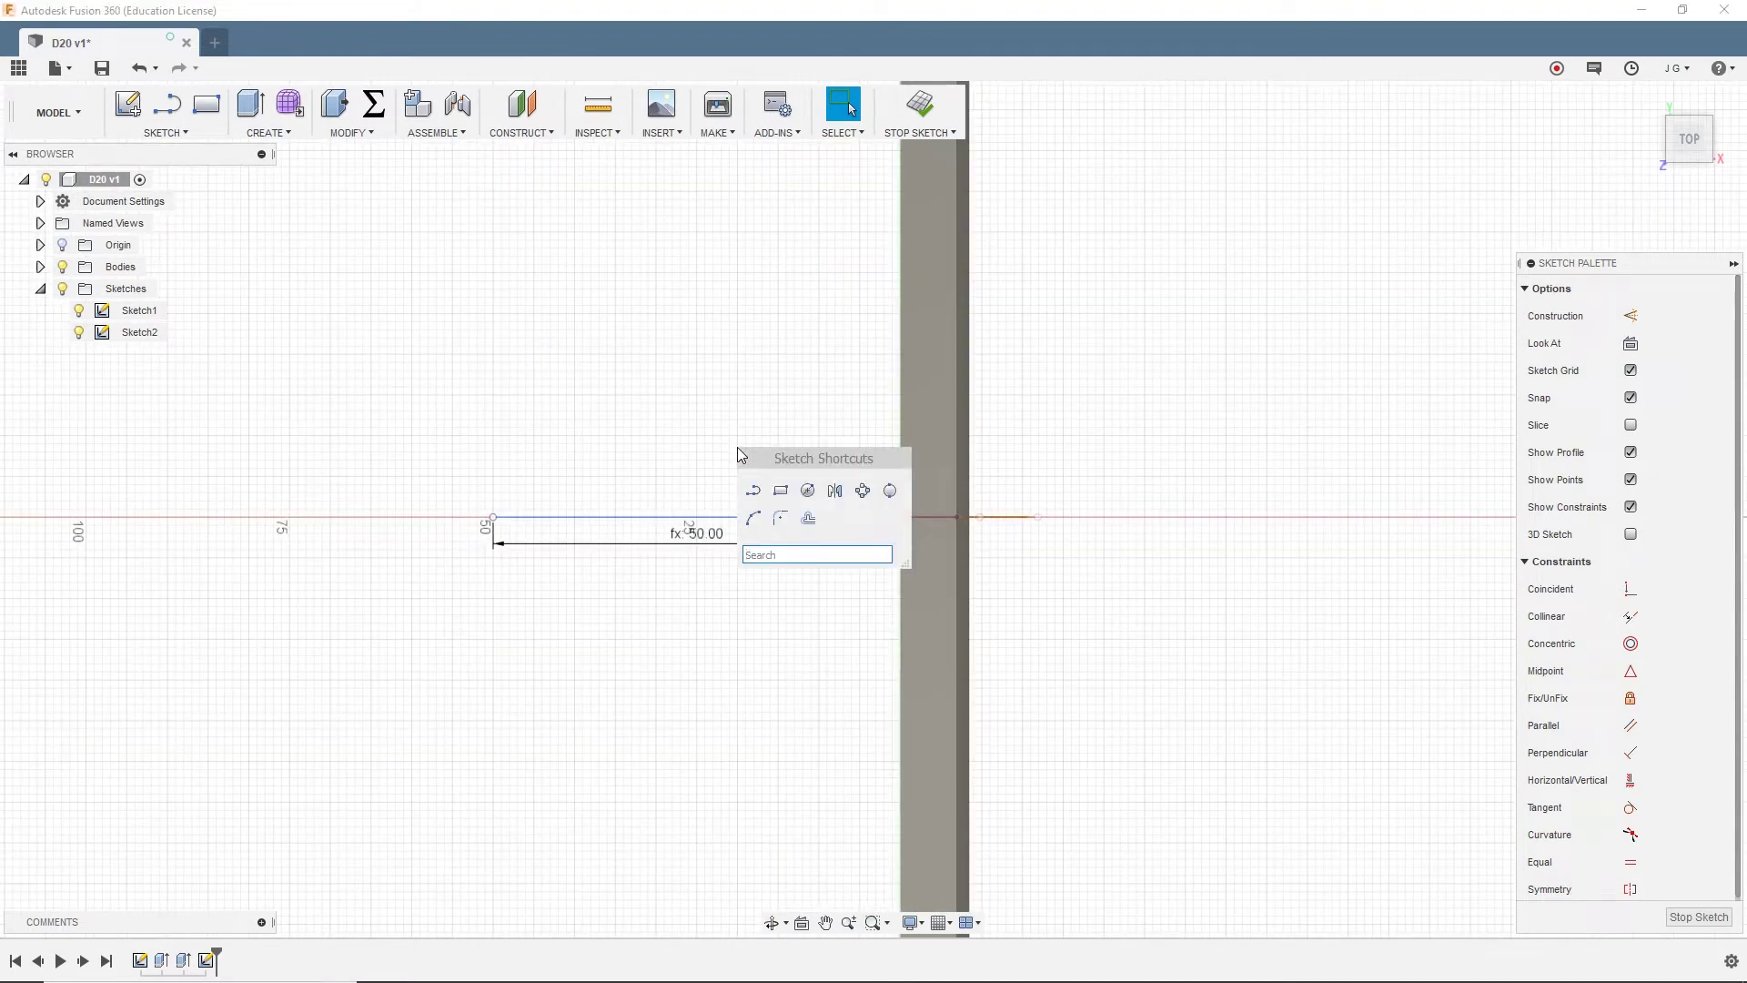
click(862, 491)
click(801, 516)
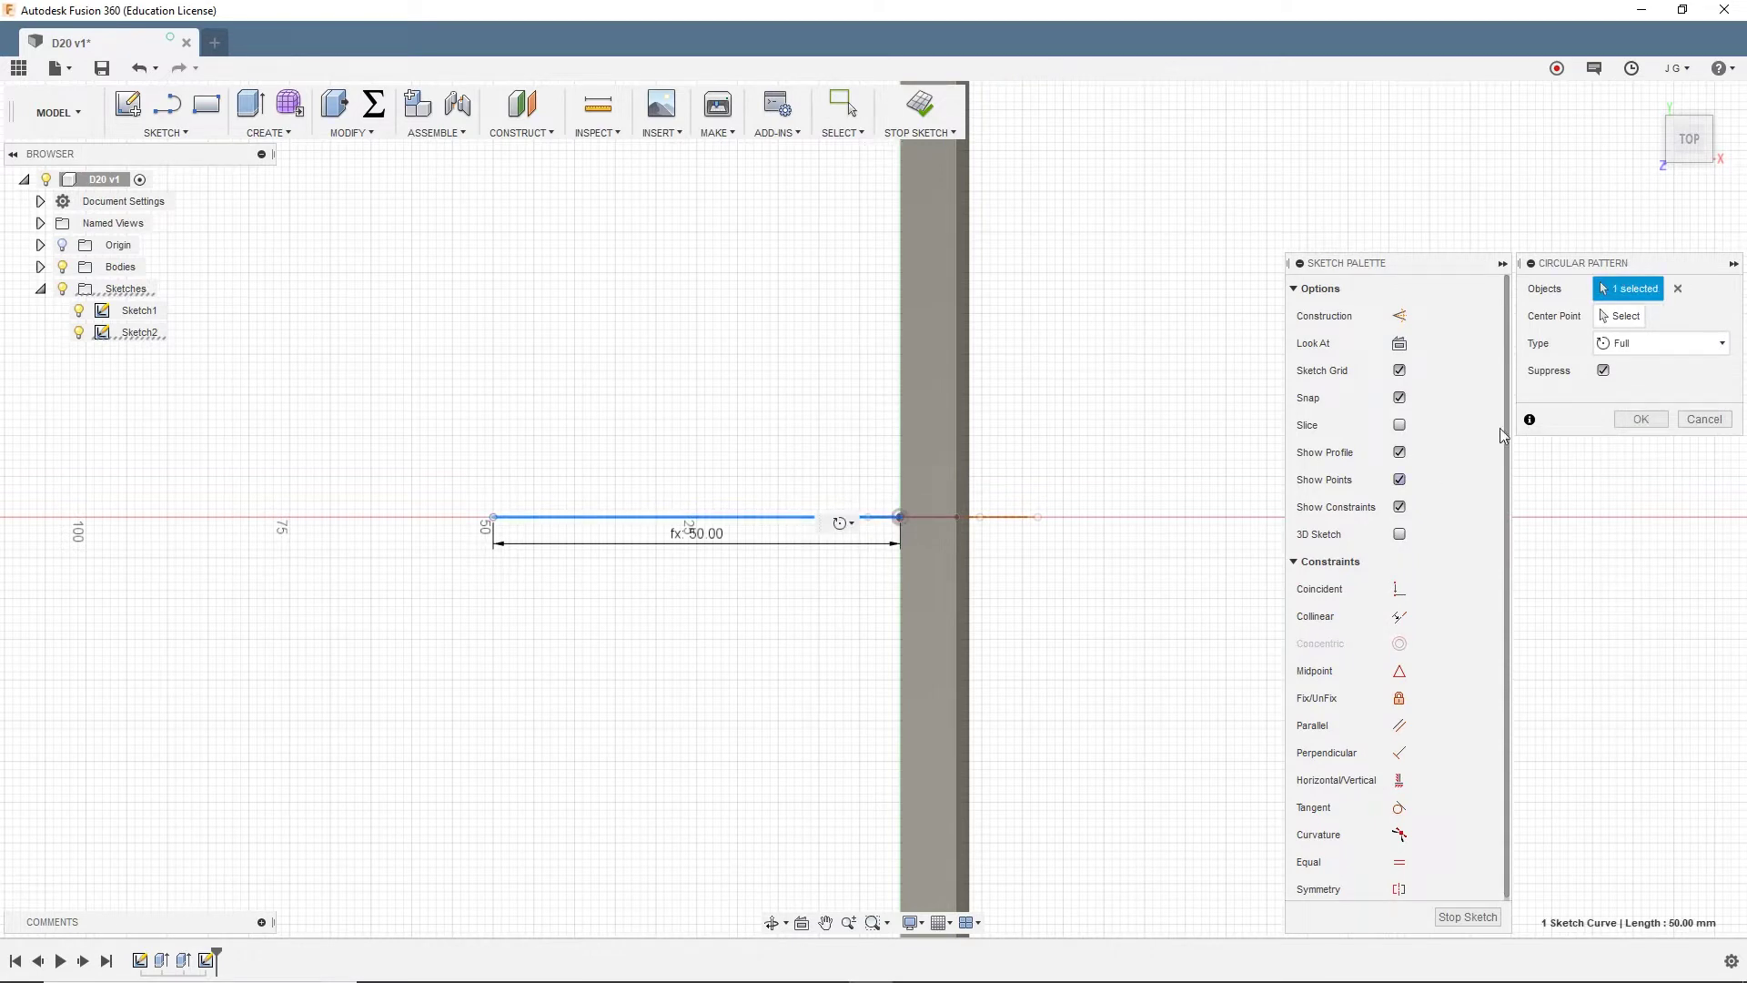
click(1637, 316)
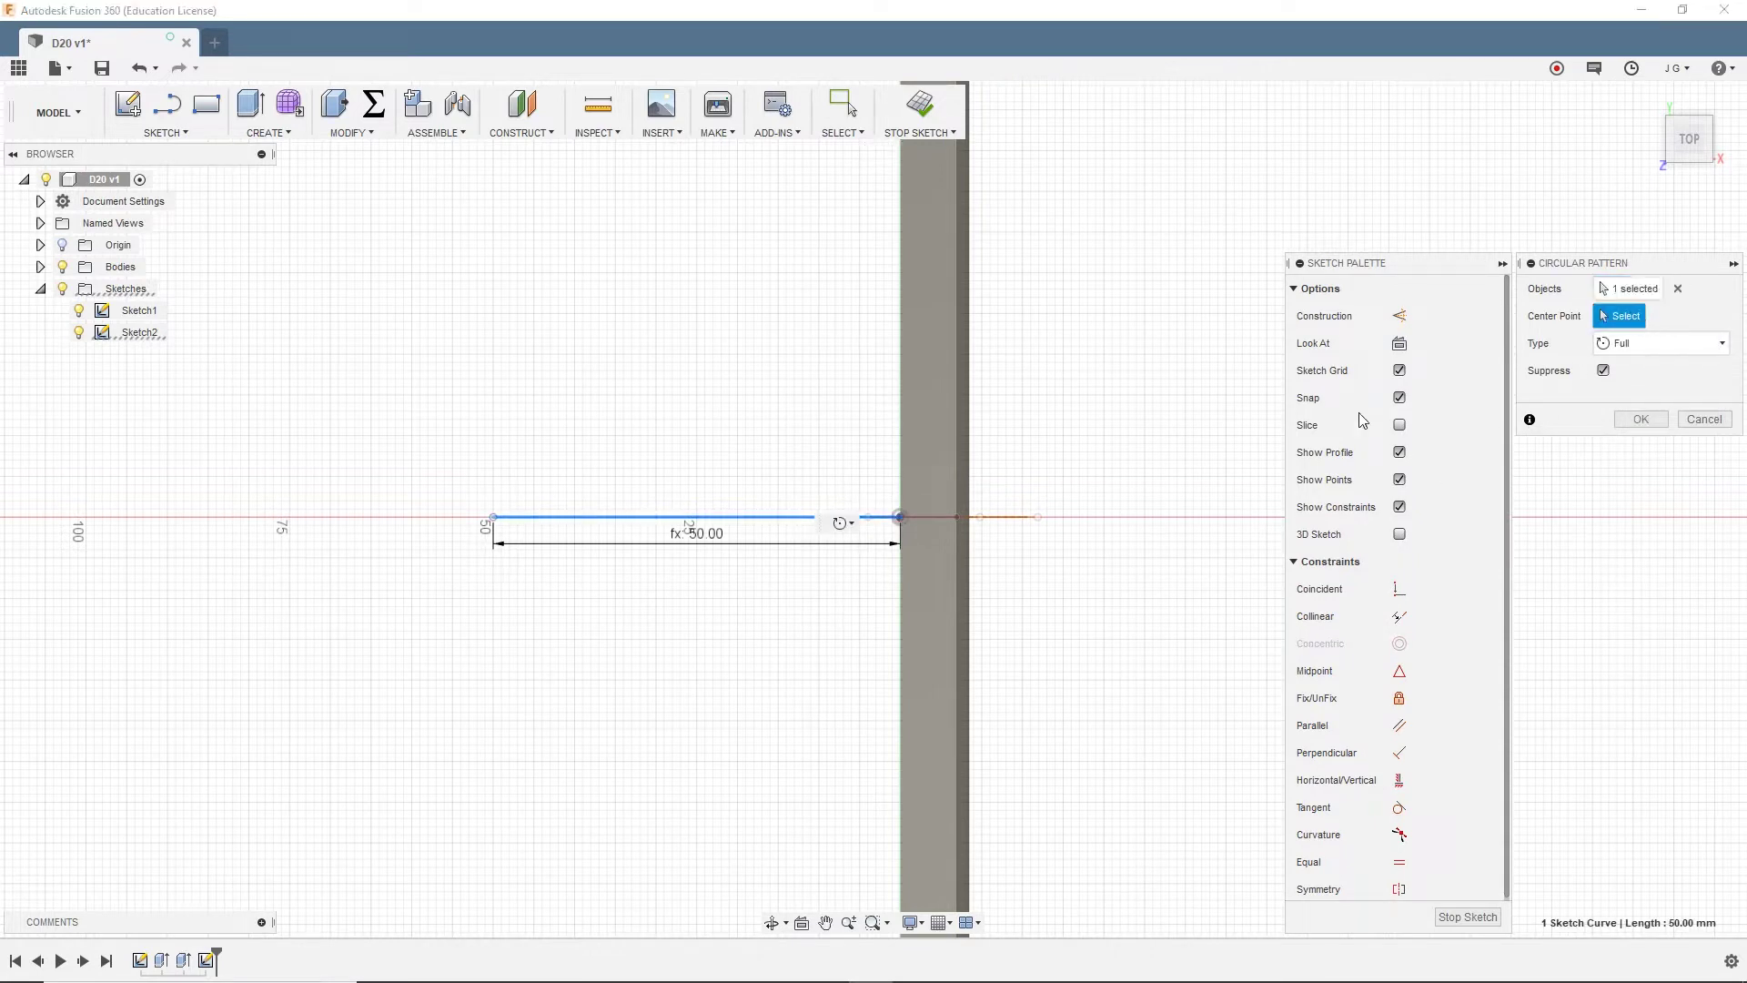
click(900, 517)
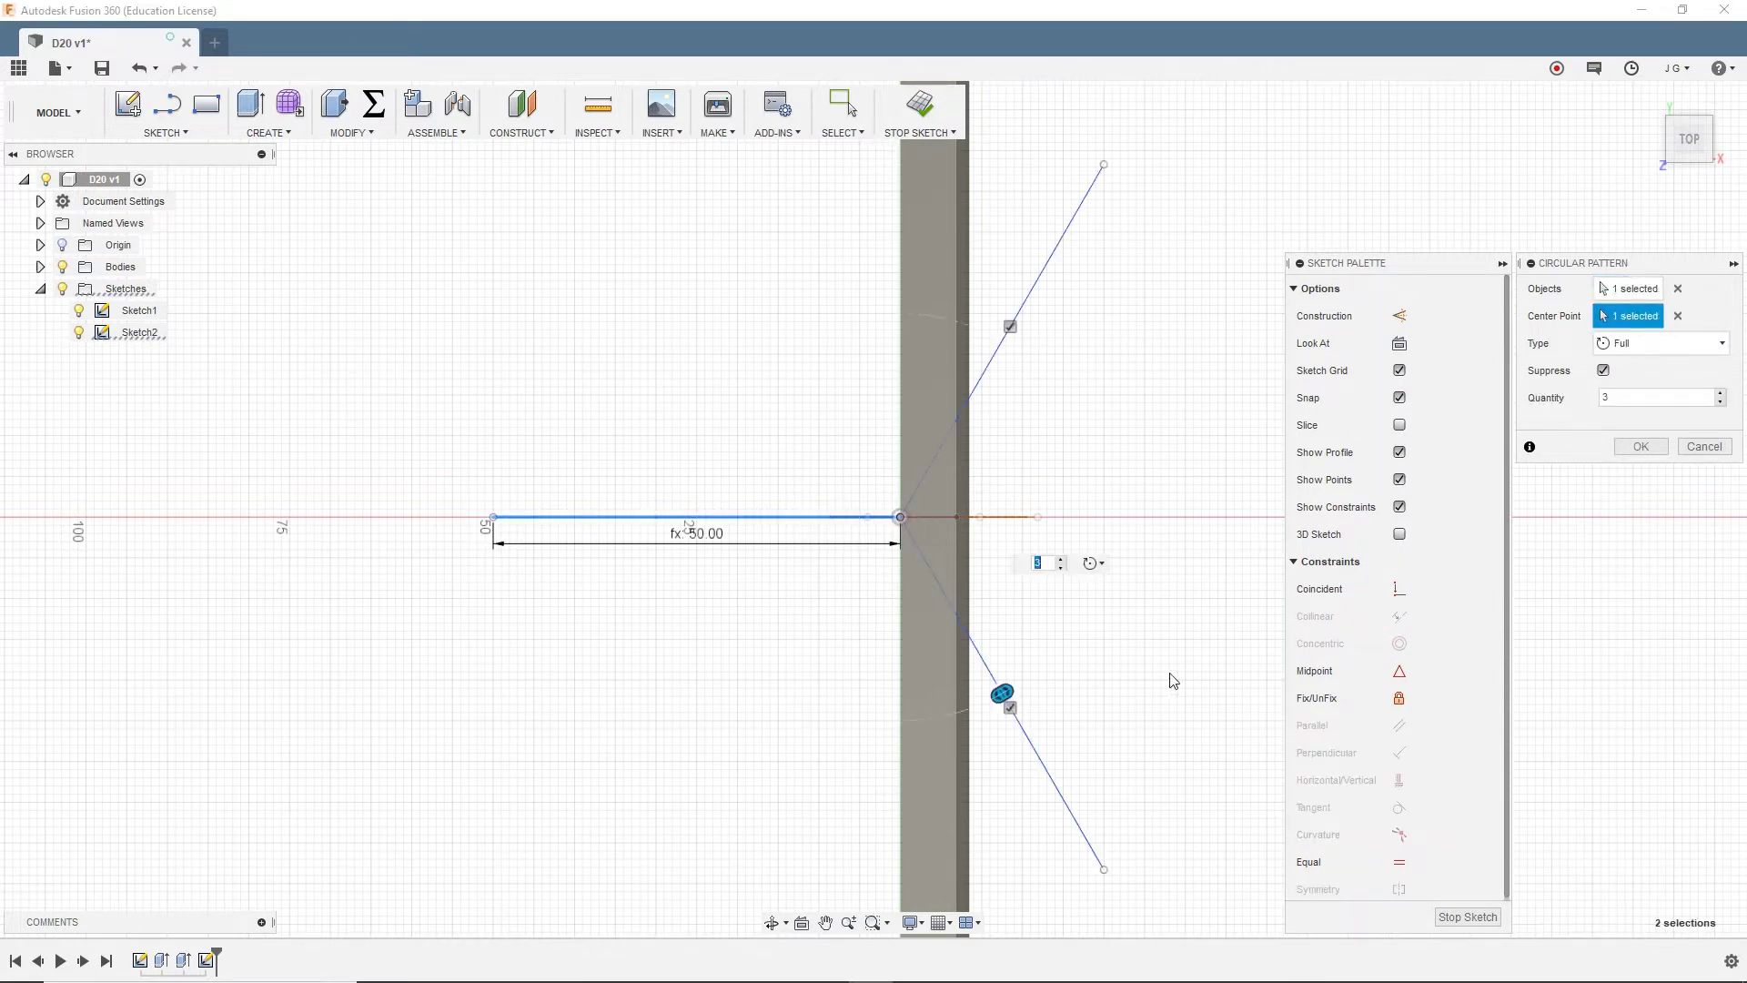
click(1063, 558)
click(1063, 559)
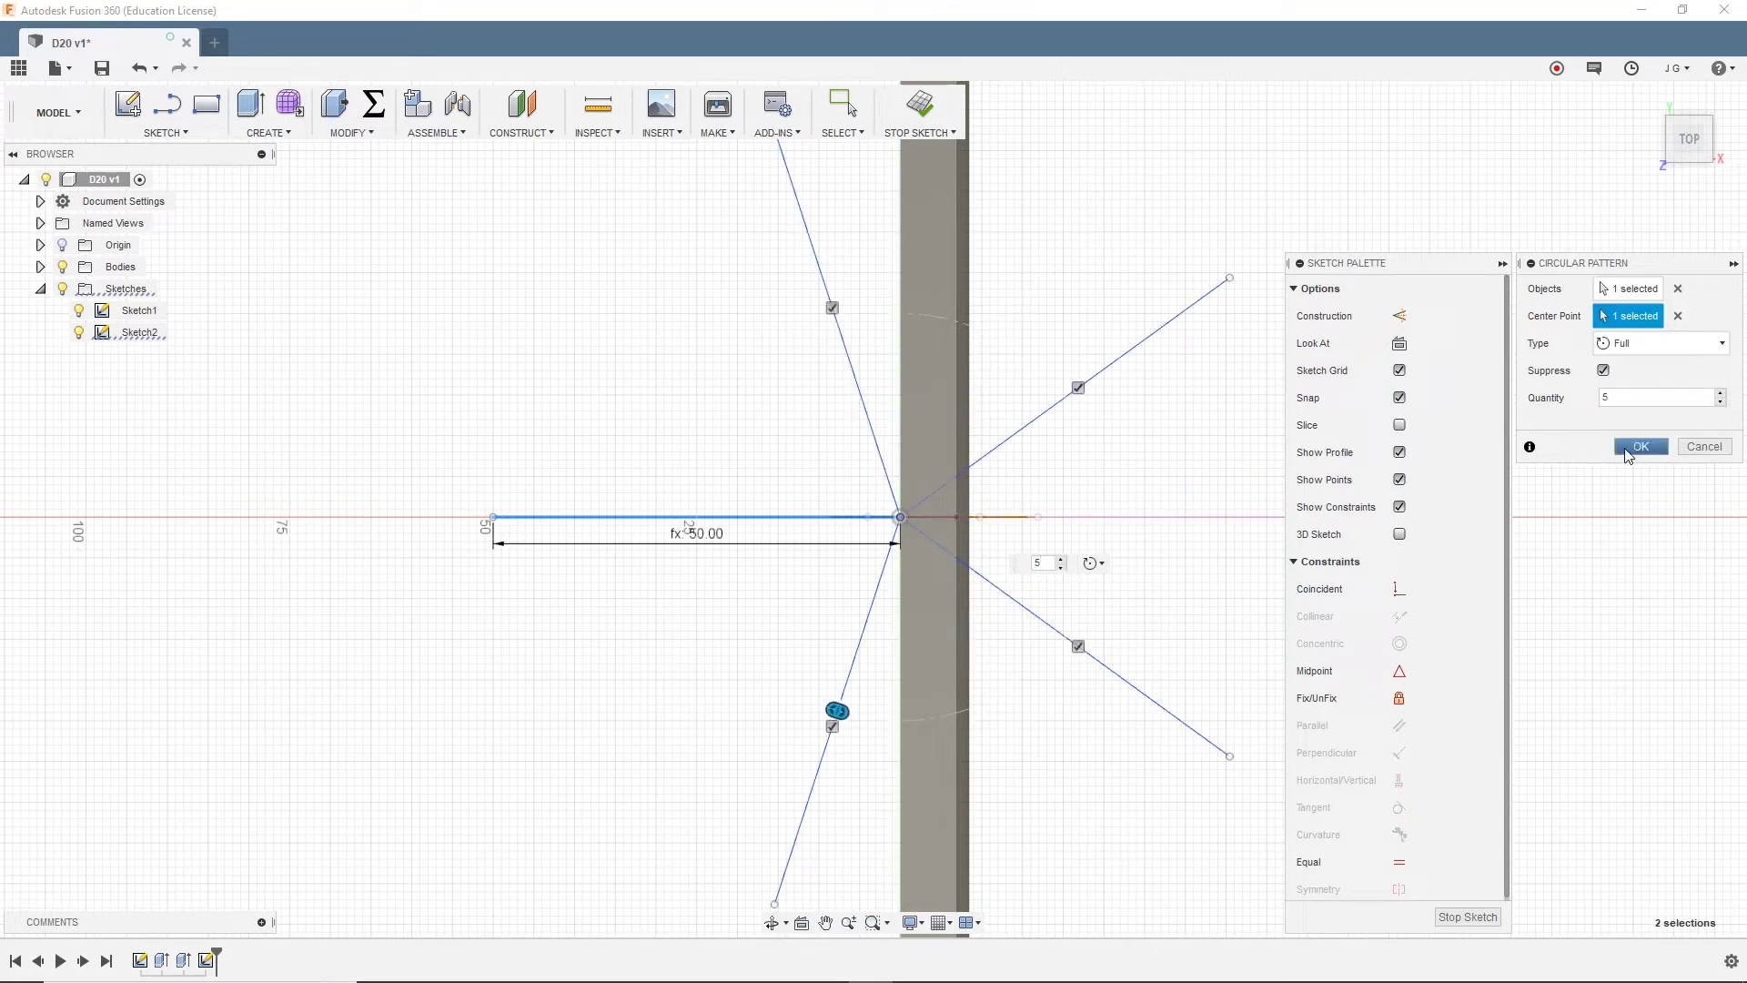
click(1639, 446)
Draw a circle centred on the origin that passes through the outer endpoints of the five patterned lines
scroll(1073, 508, up, 4)
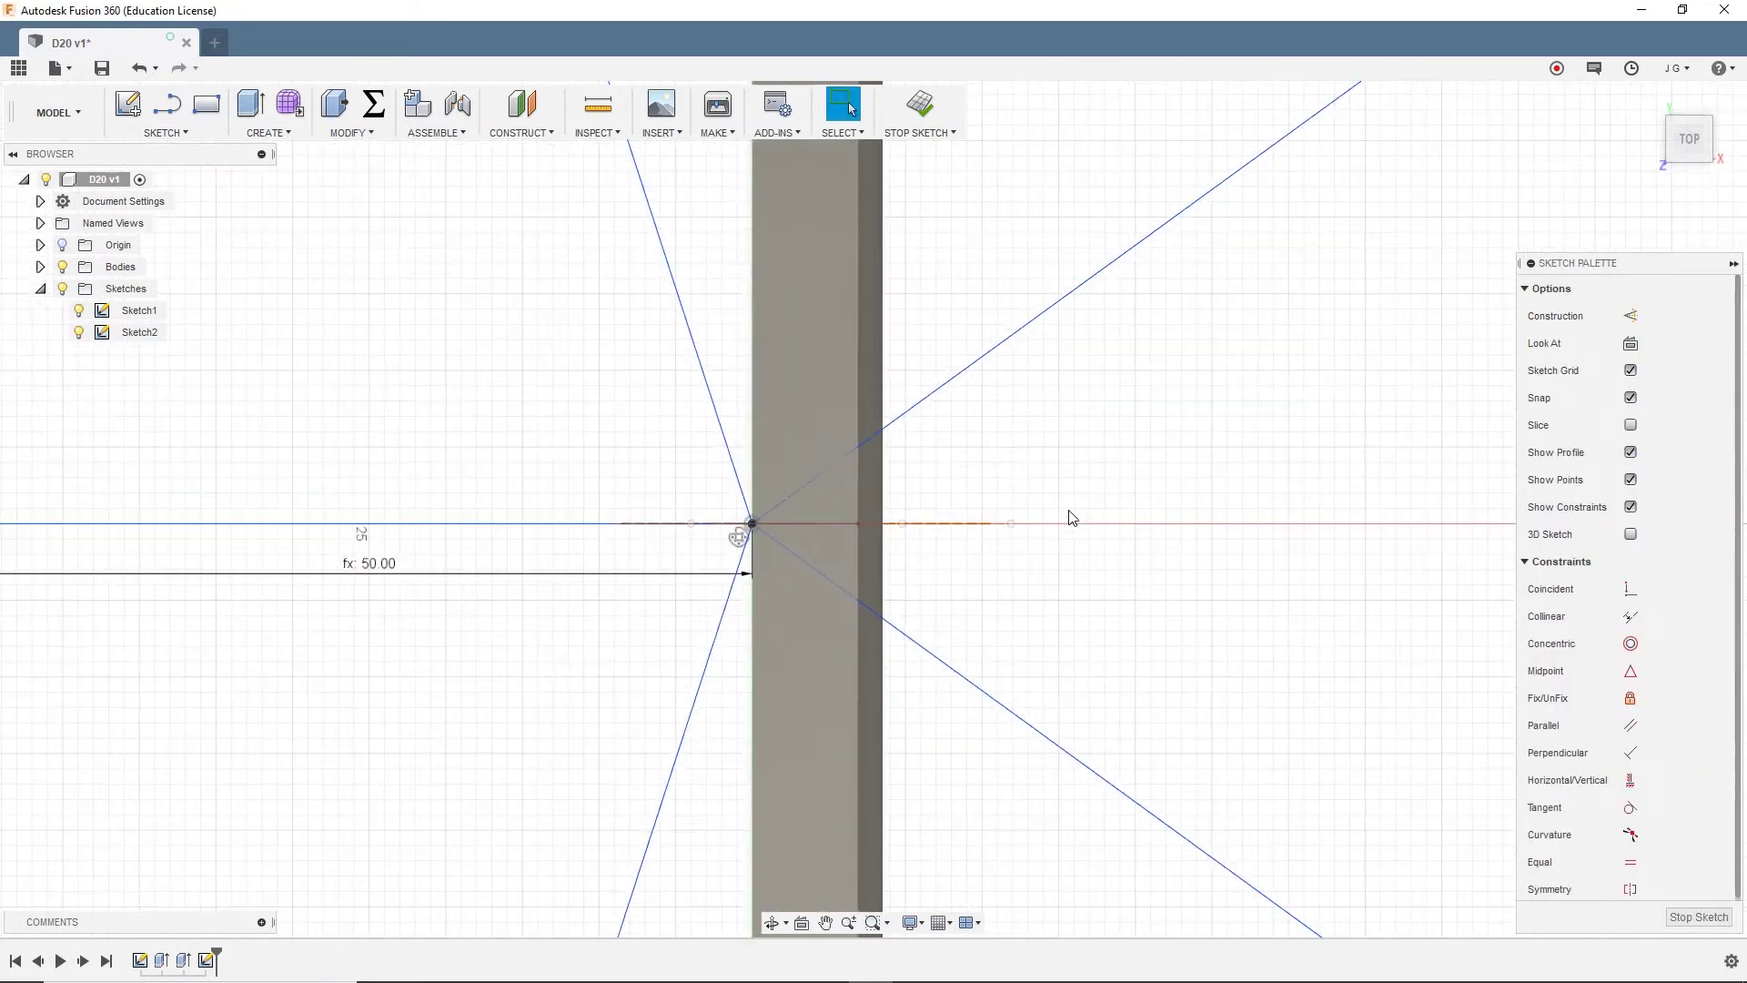
scroll(771, 495, up, 3)
mouse_move(1162, 546)
shift+middle_down()
mouse_move(1111, 488)
mouse_move(1143, 456)
mouse_move(1118, 462)
shift+middle_up()
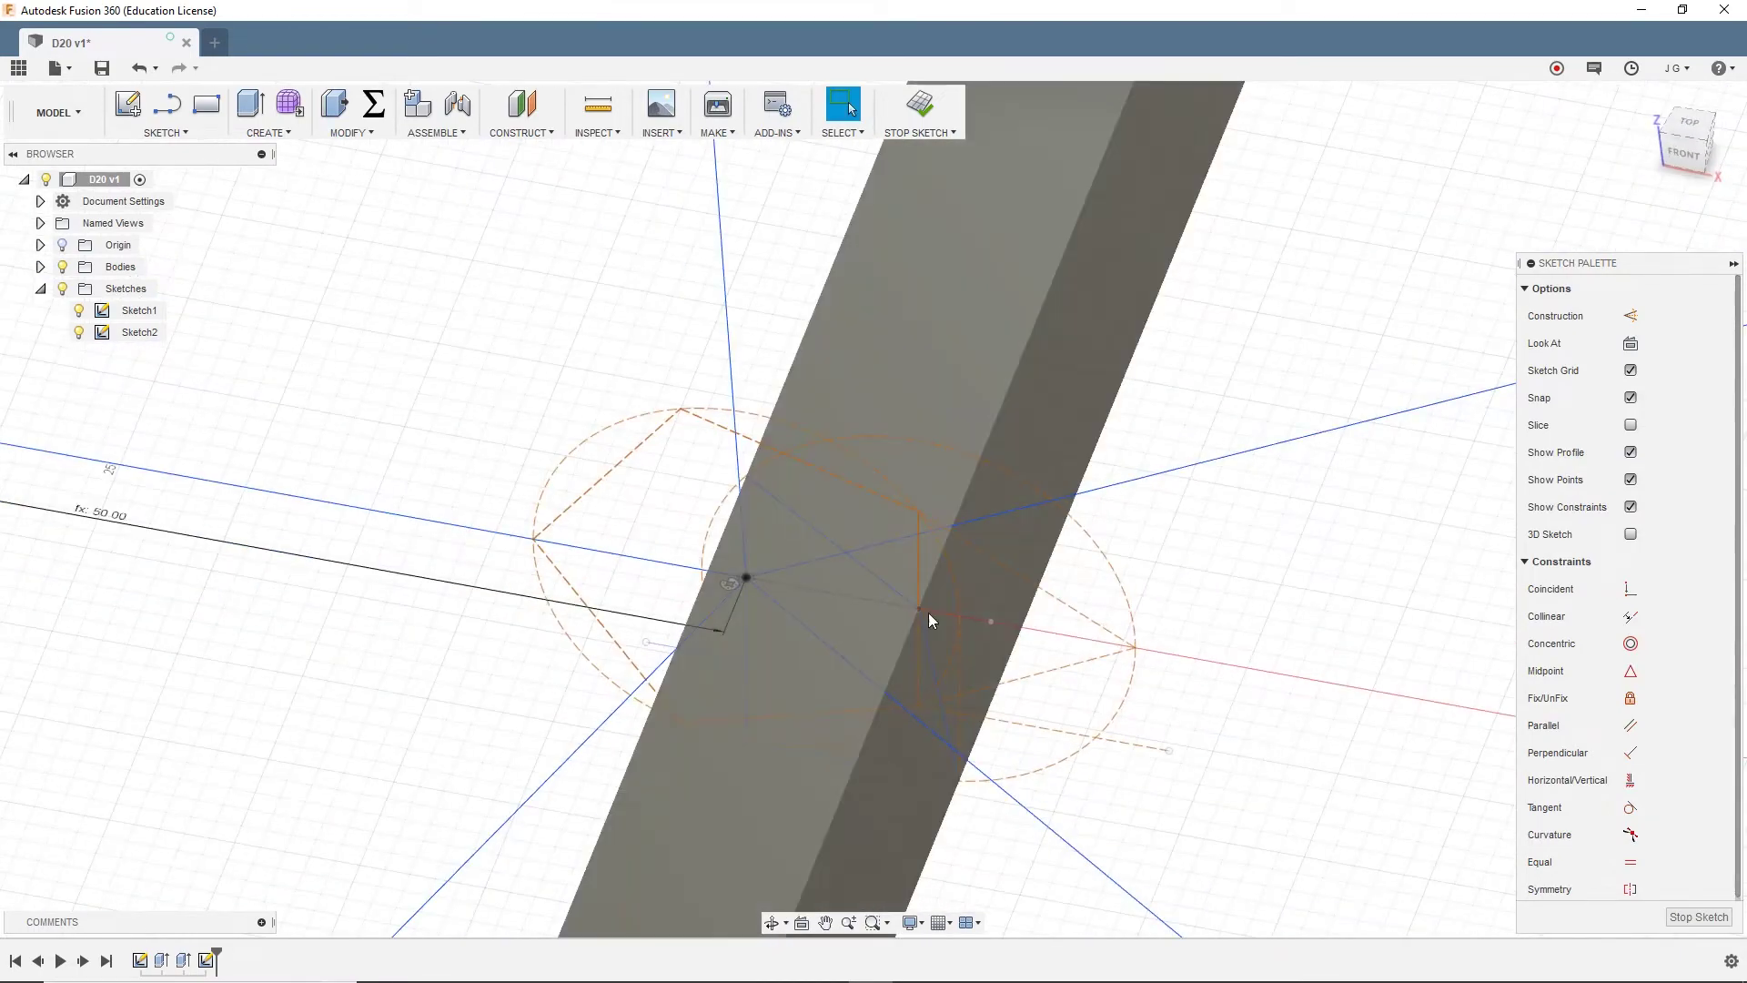
shift+middle_drag(1030, 500, 1052, 543)
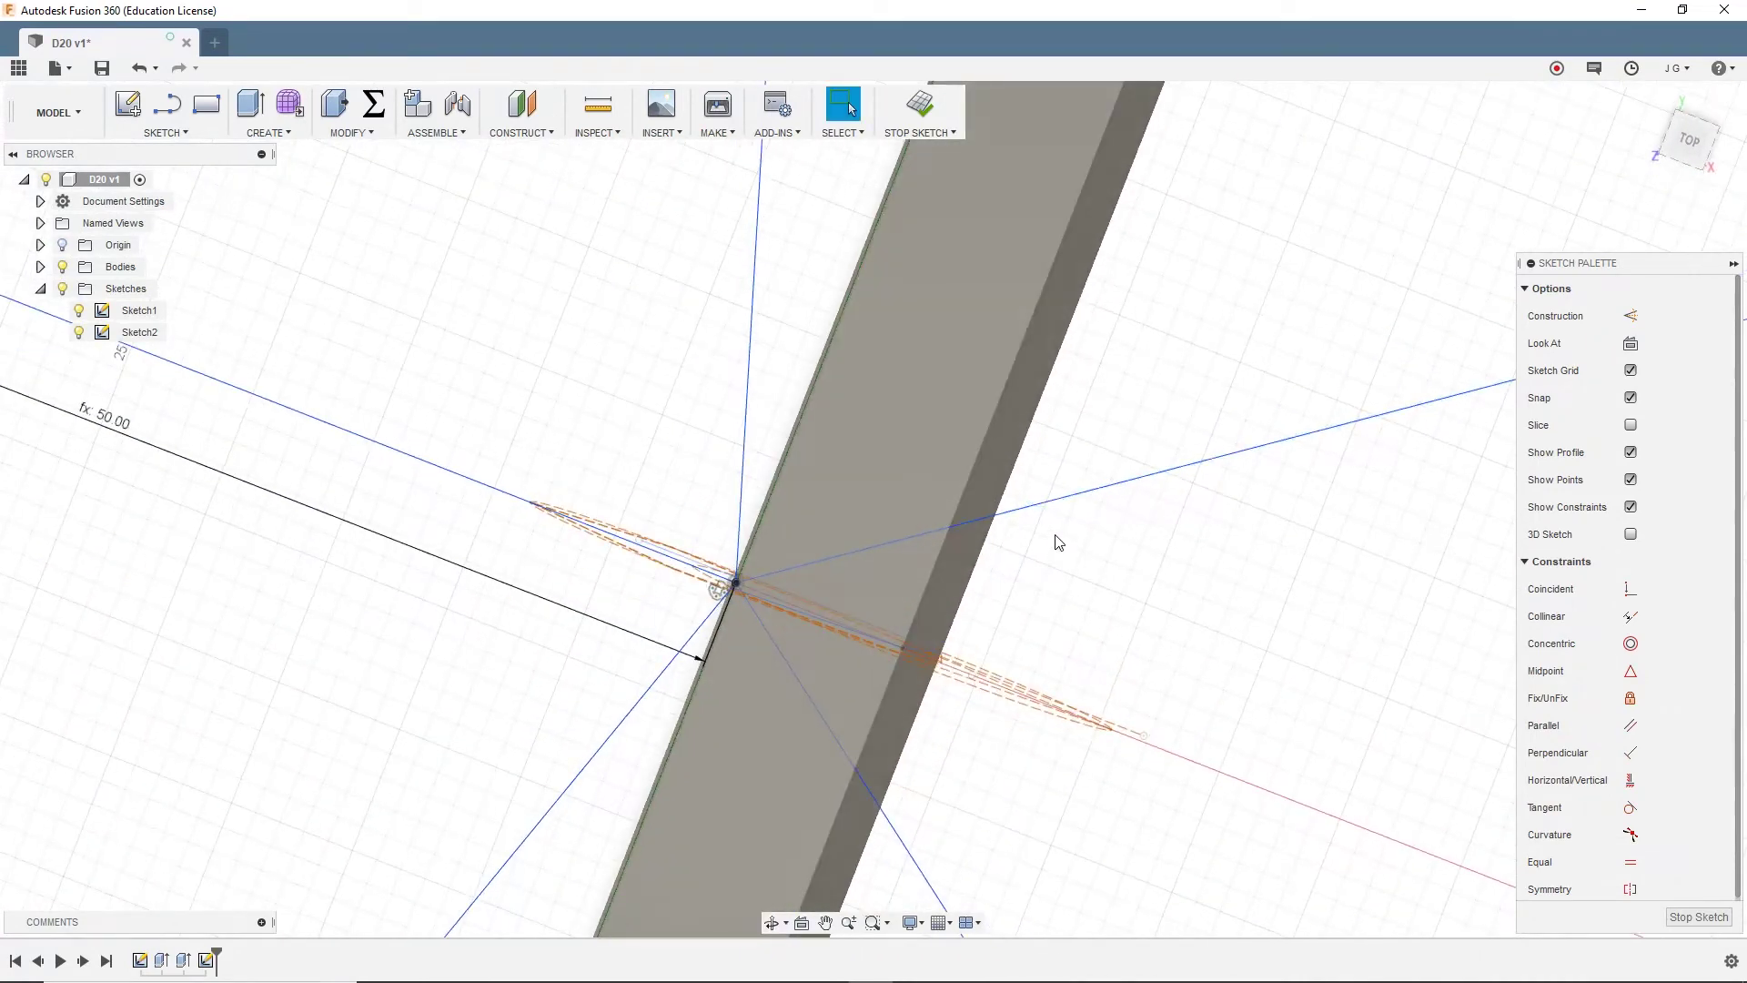
shift+middle_drag(735, 549, 1013, 516)
key(s)
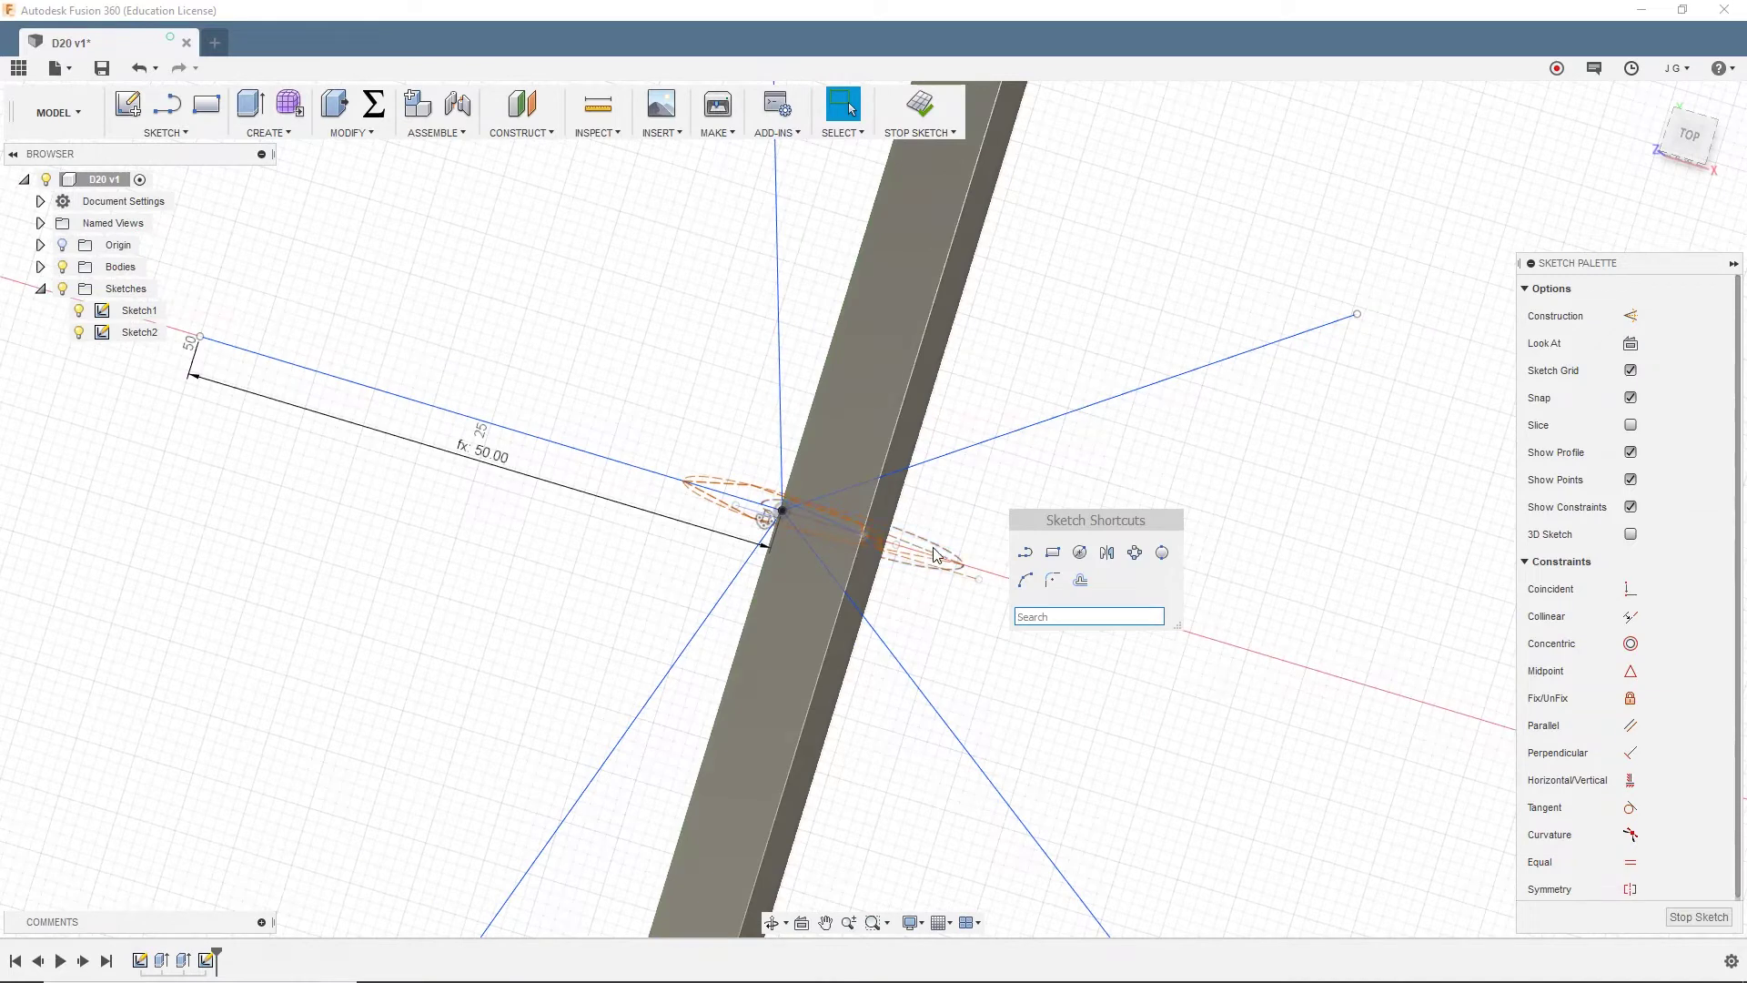
click(1077, 552)
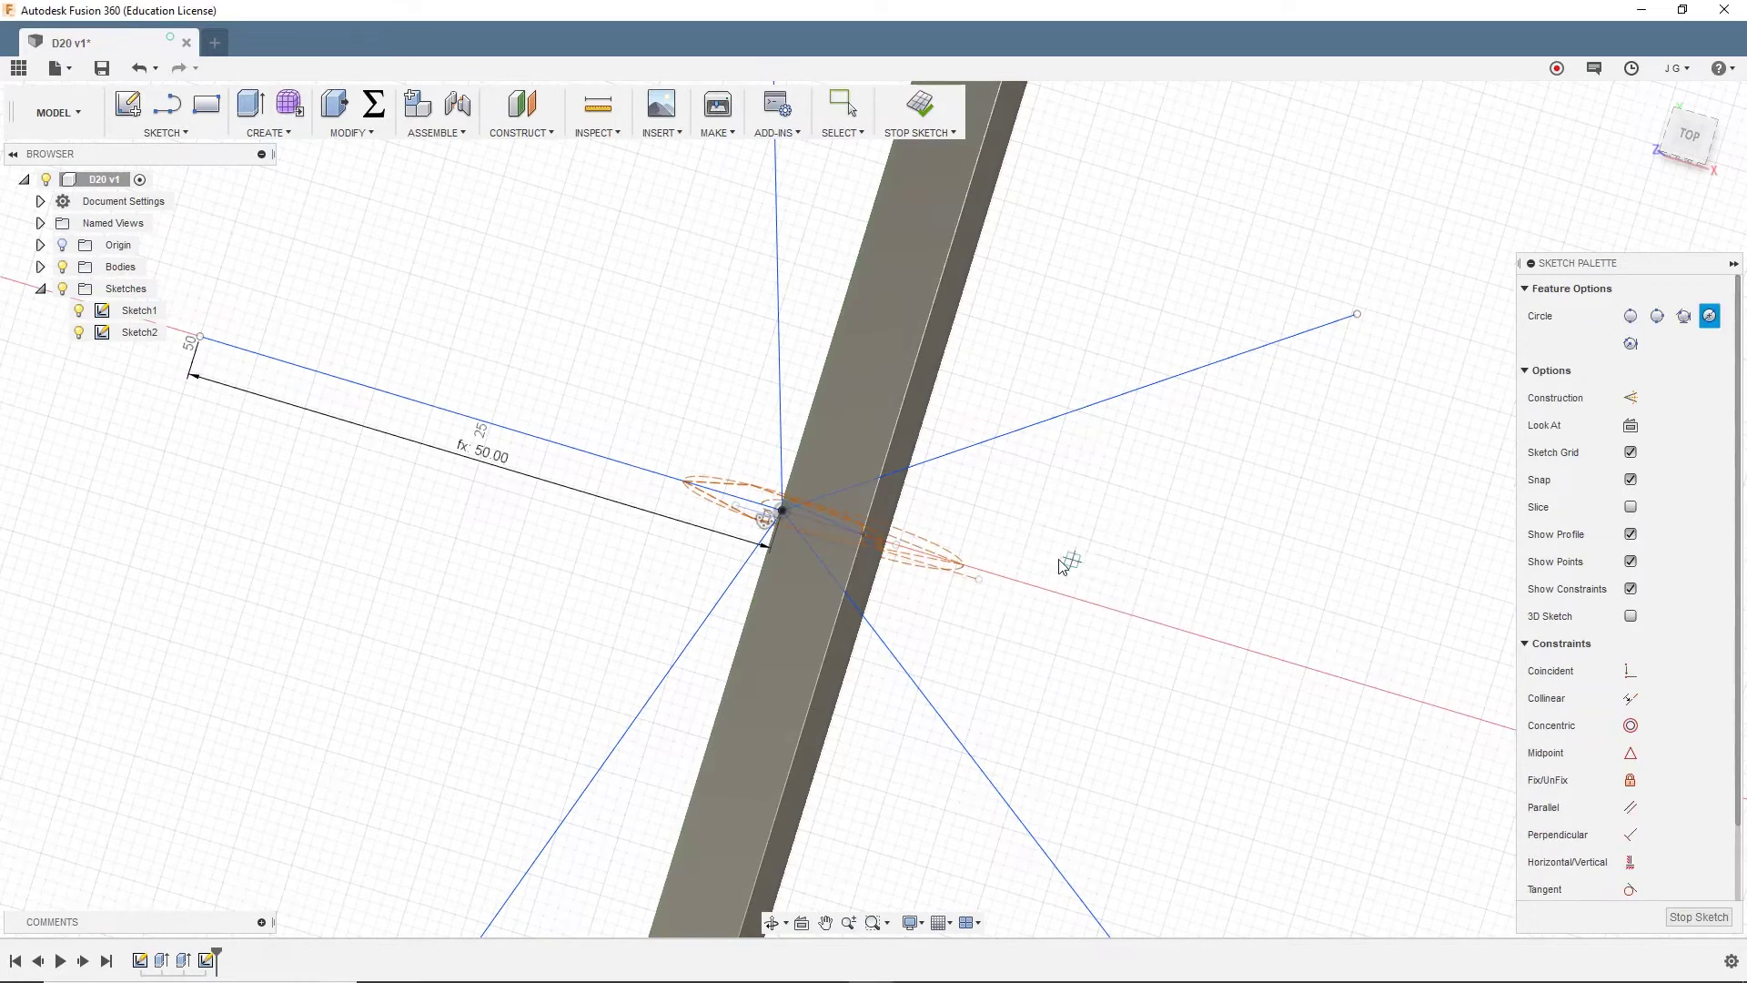
click(783, 512)
click(1356, 315)
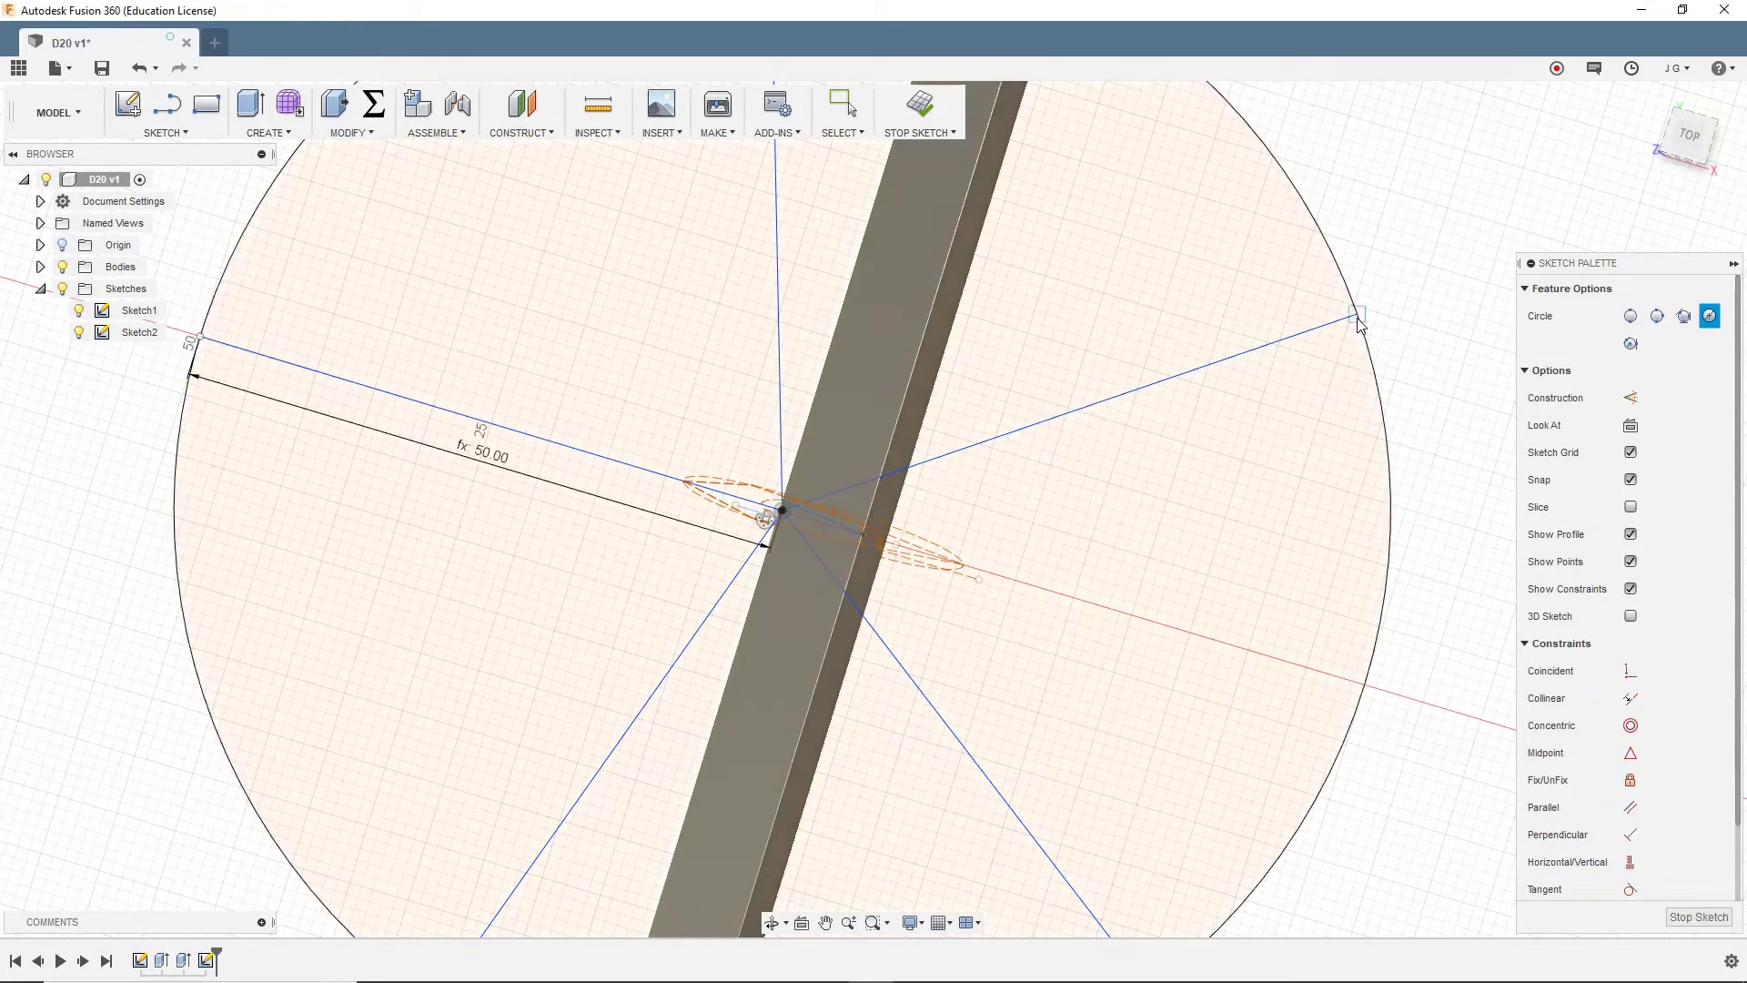
Finish the sketch and set up a symmetric Extrude of the front-right circle sector with a distance of SideLen * 10
click(938, 134)
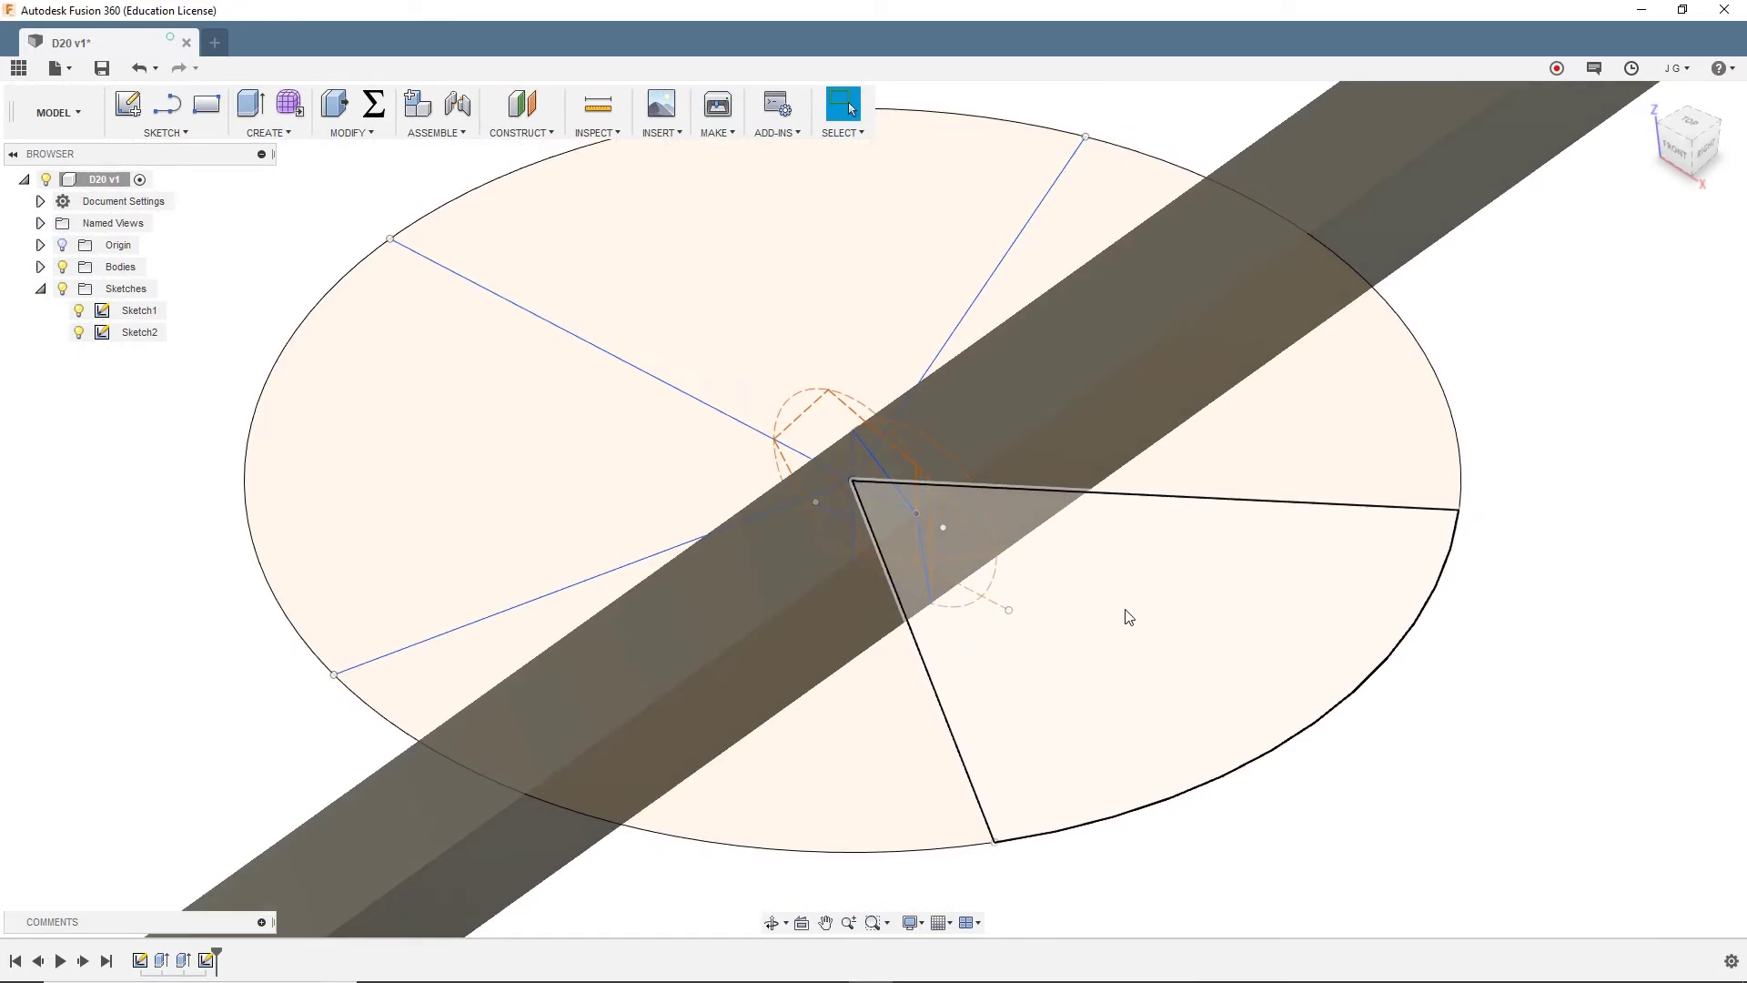
click(40, 267)
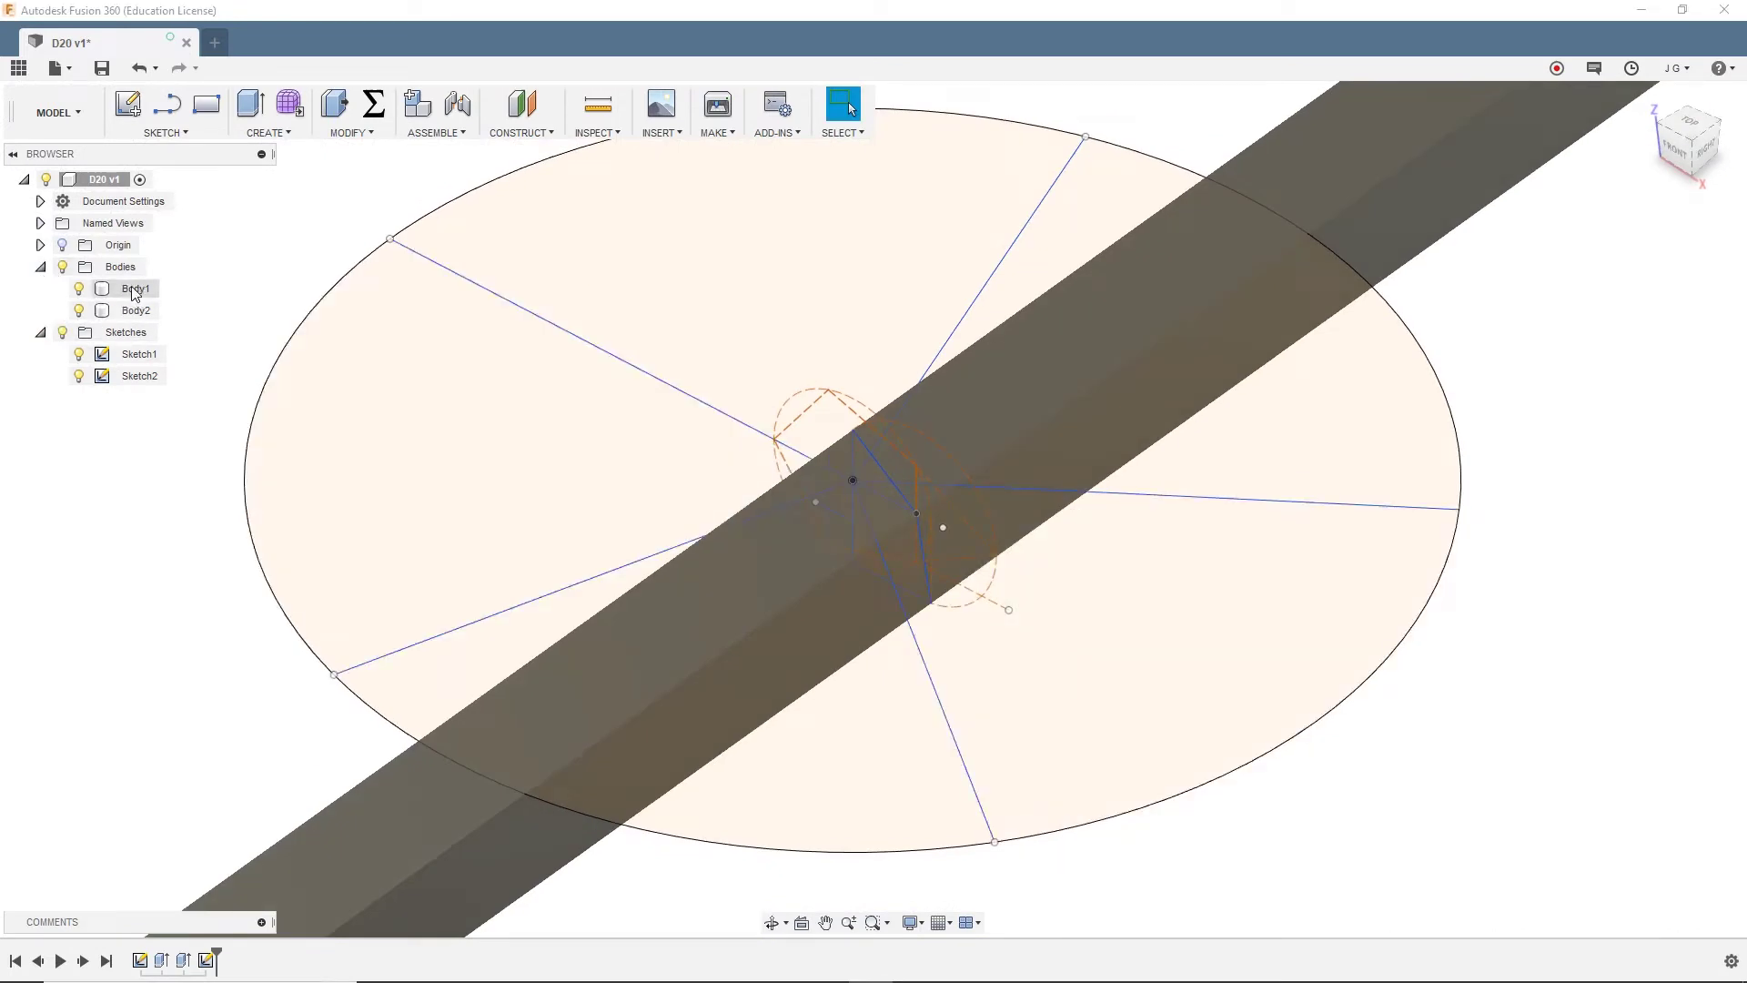
click(1158, 720)
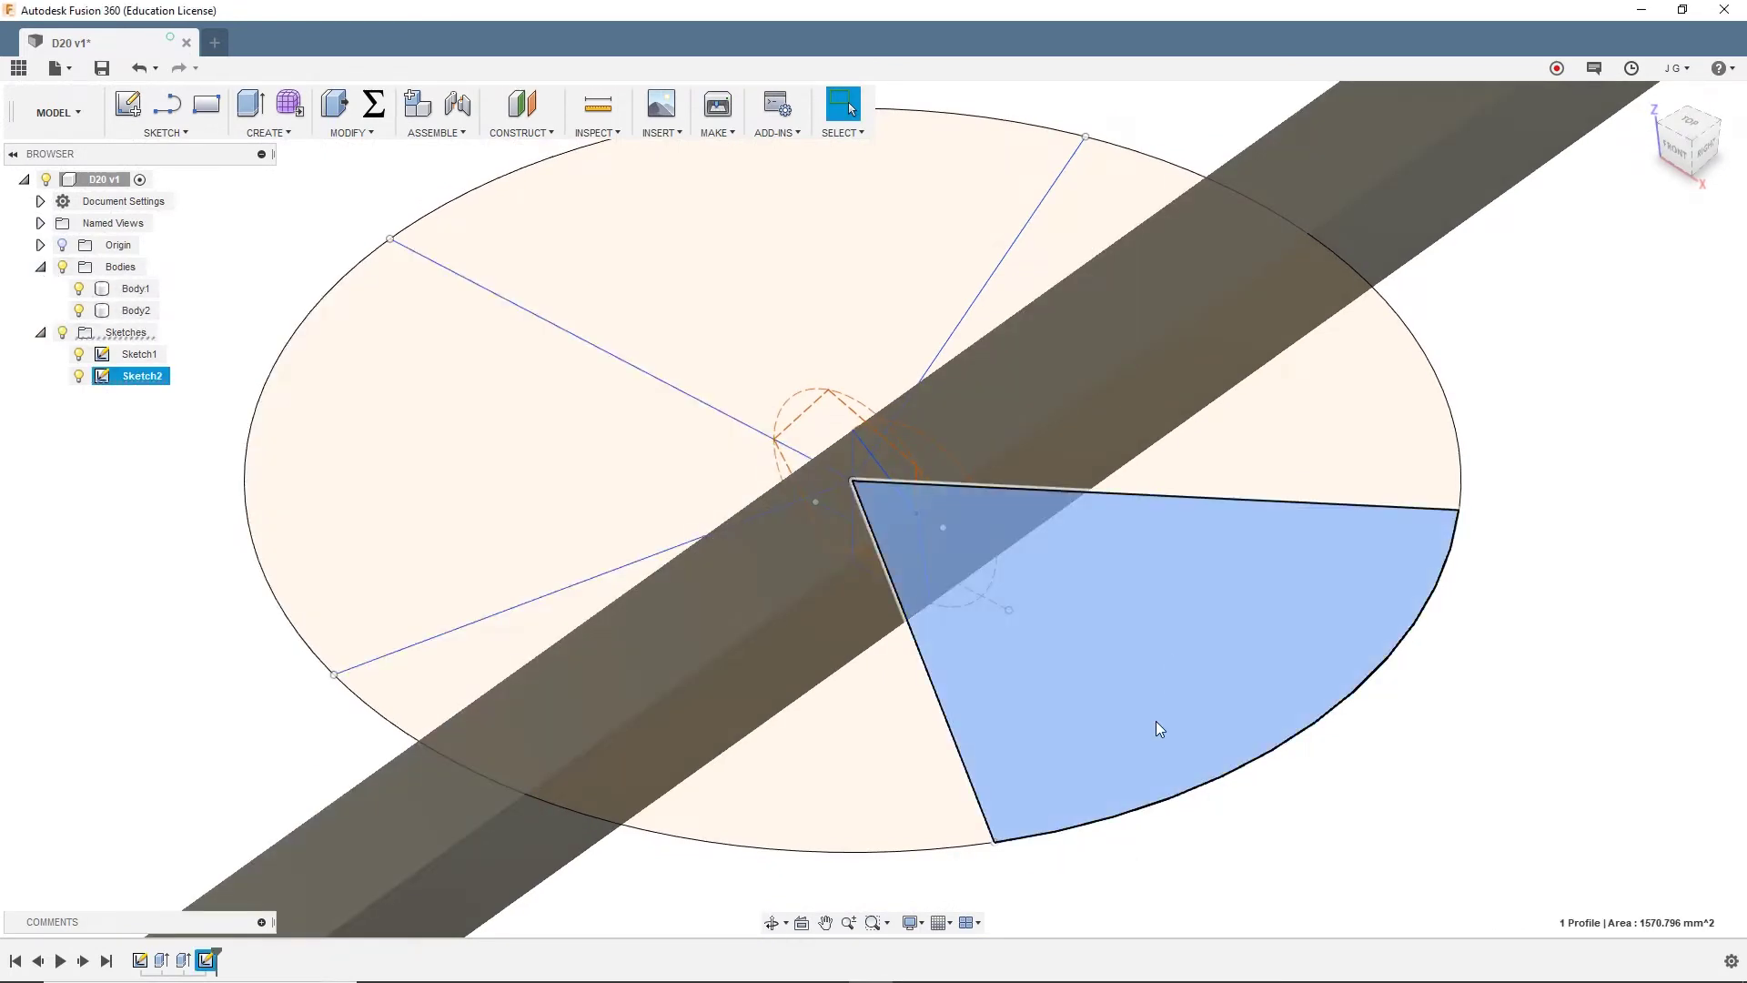
key(e)
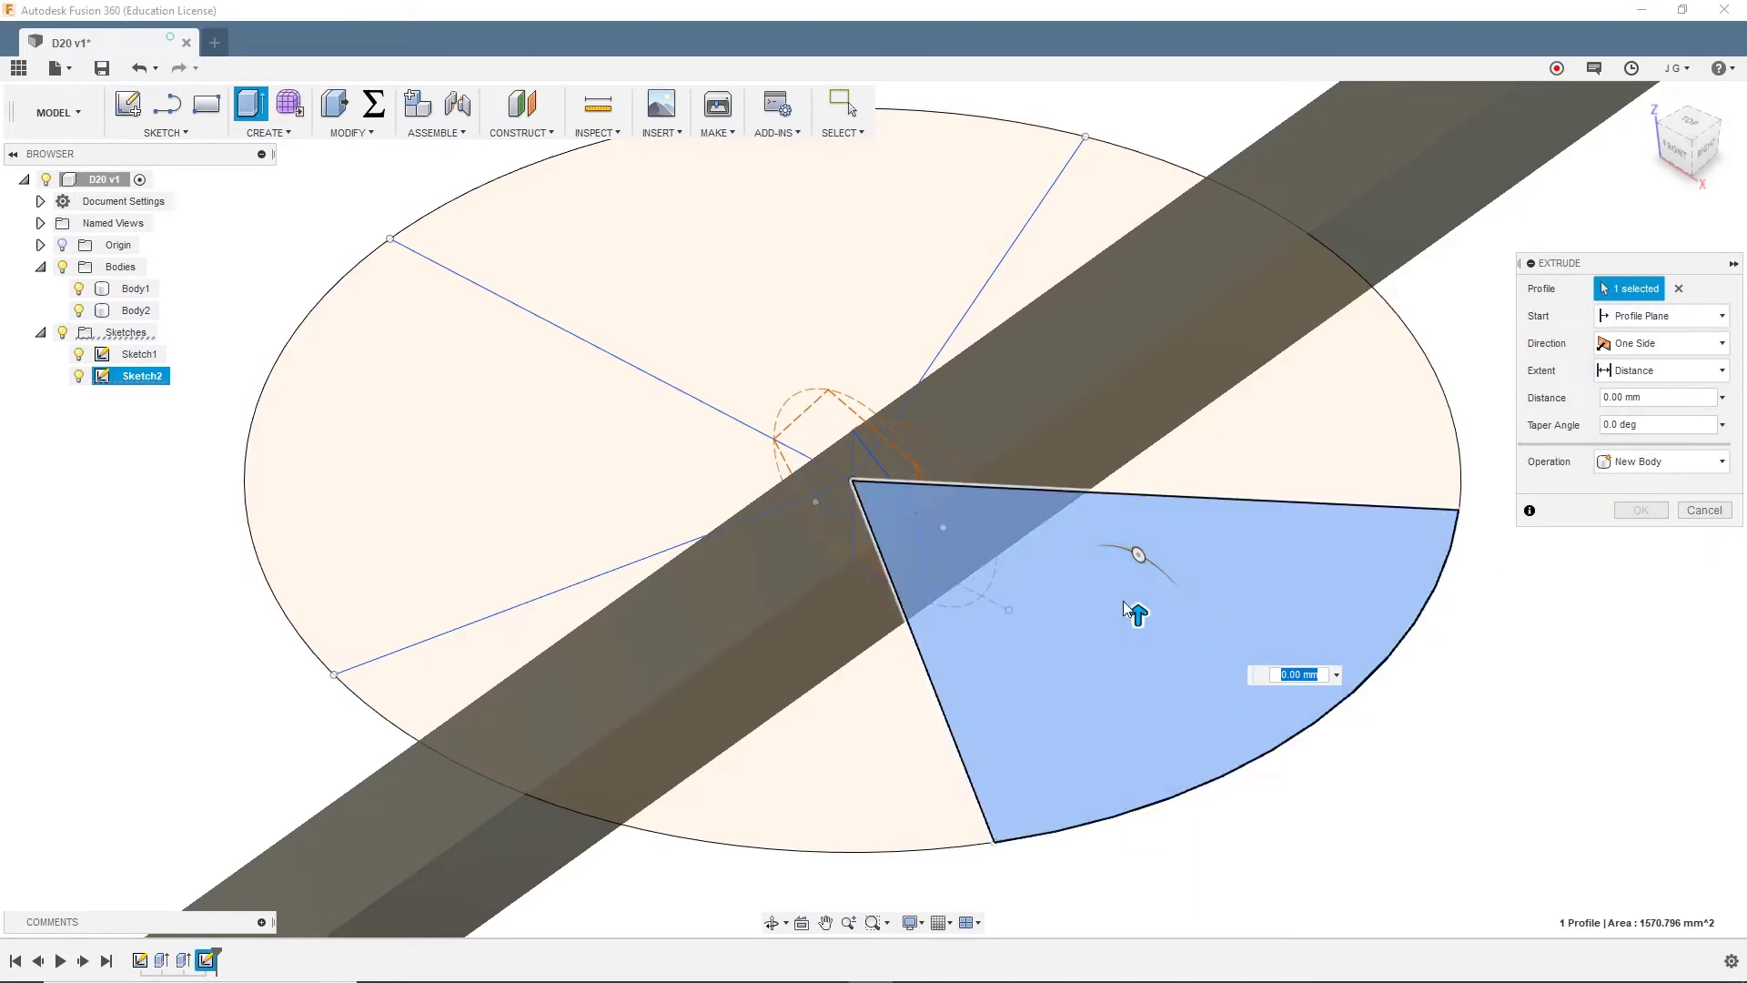
click(1679, 346)
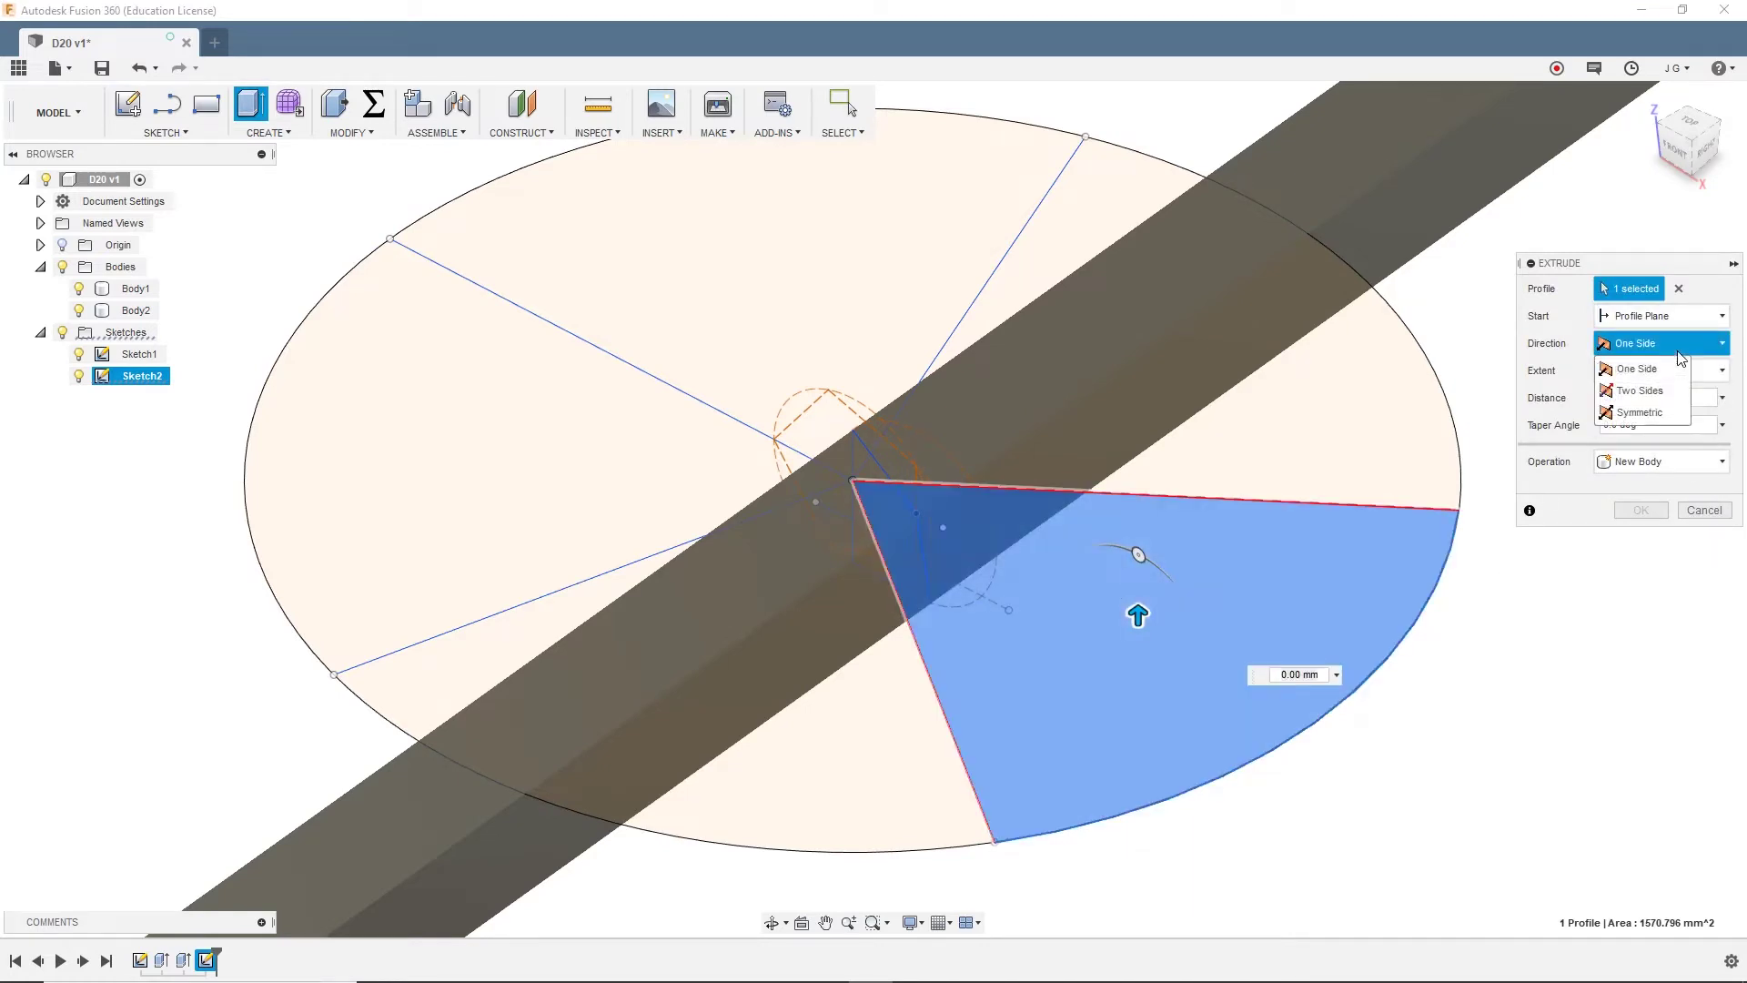
click(1640, 412)
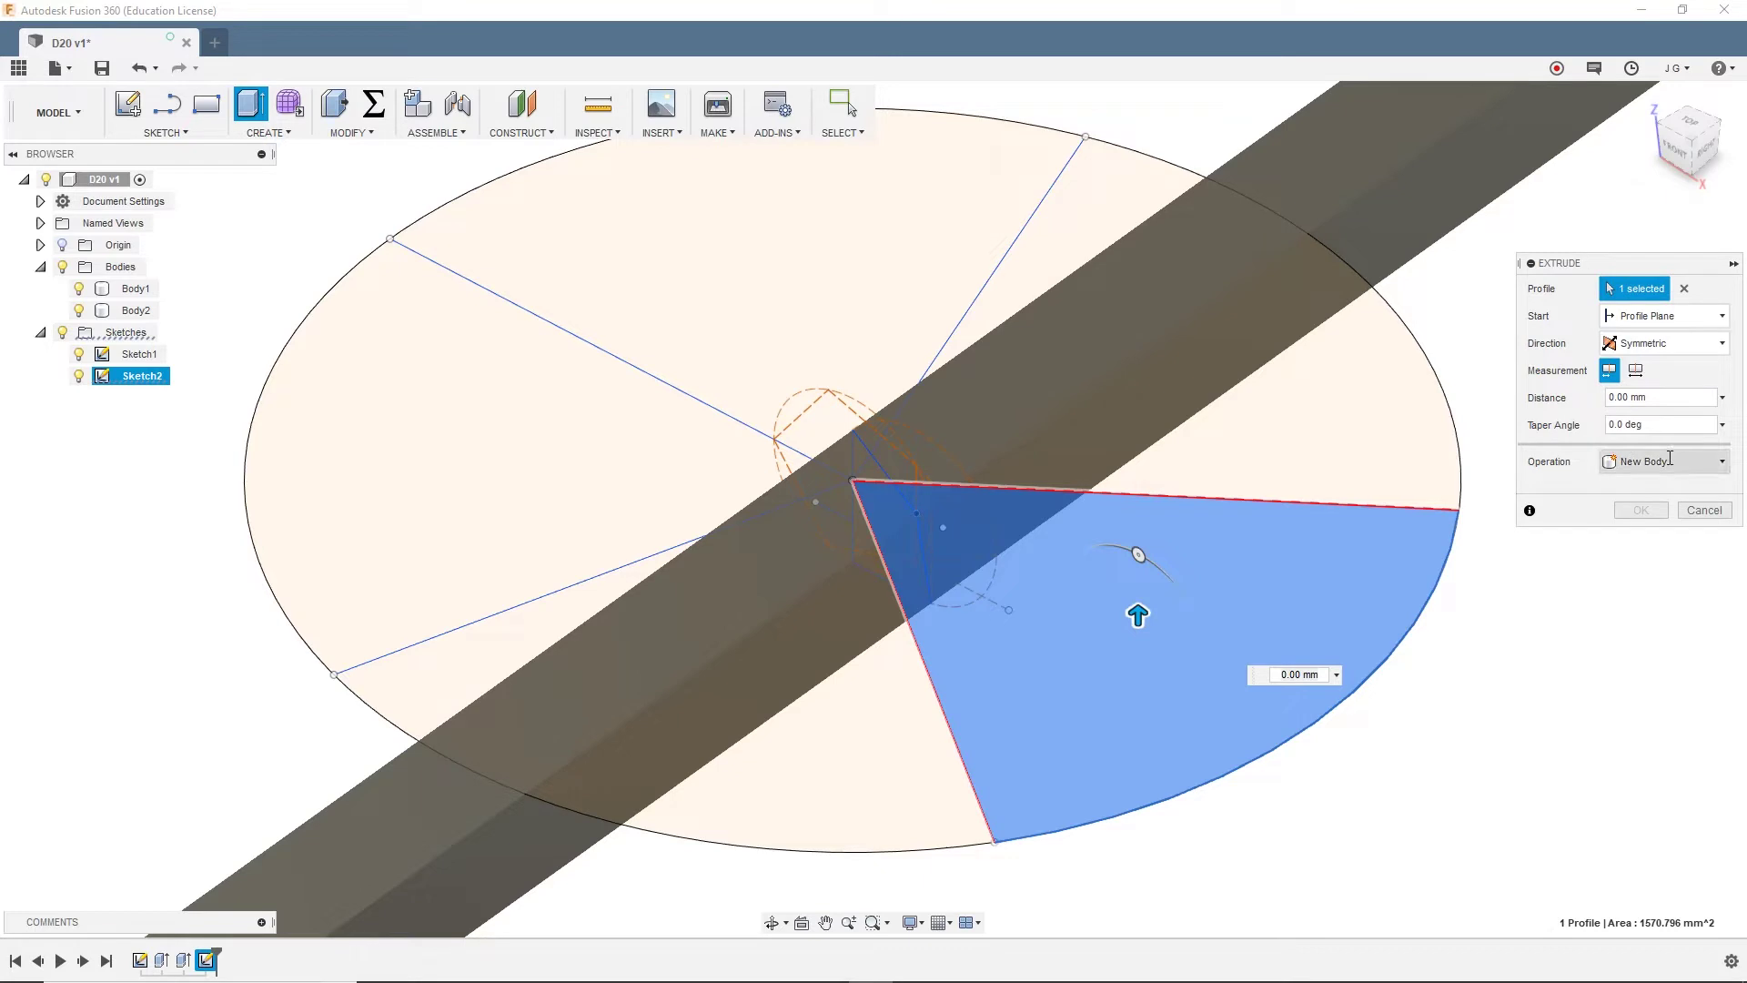
click(1648, 400)
text(SideLen * 10)
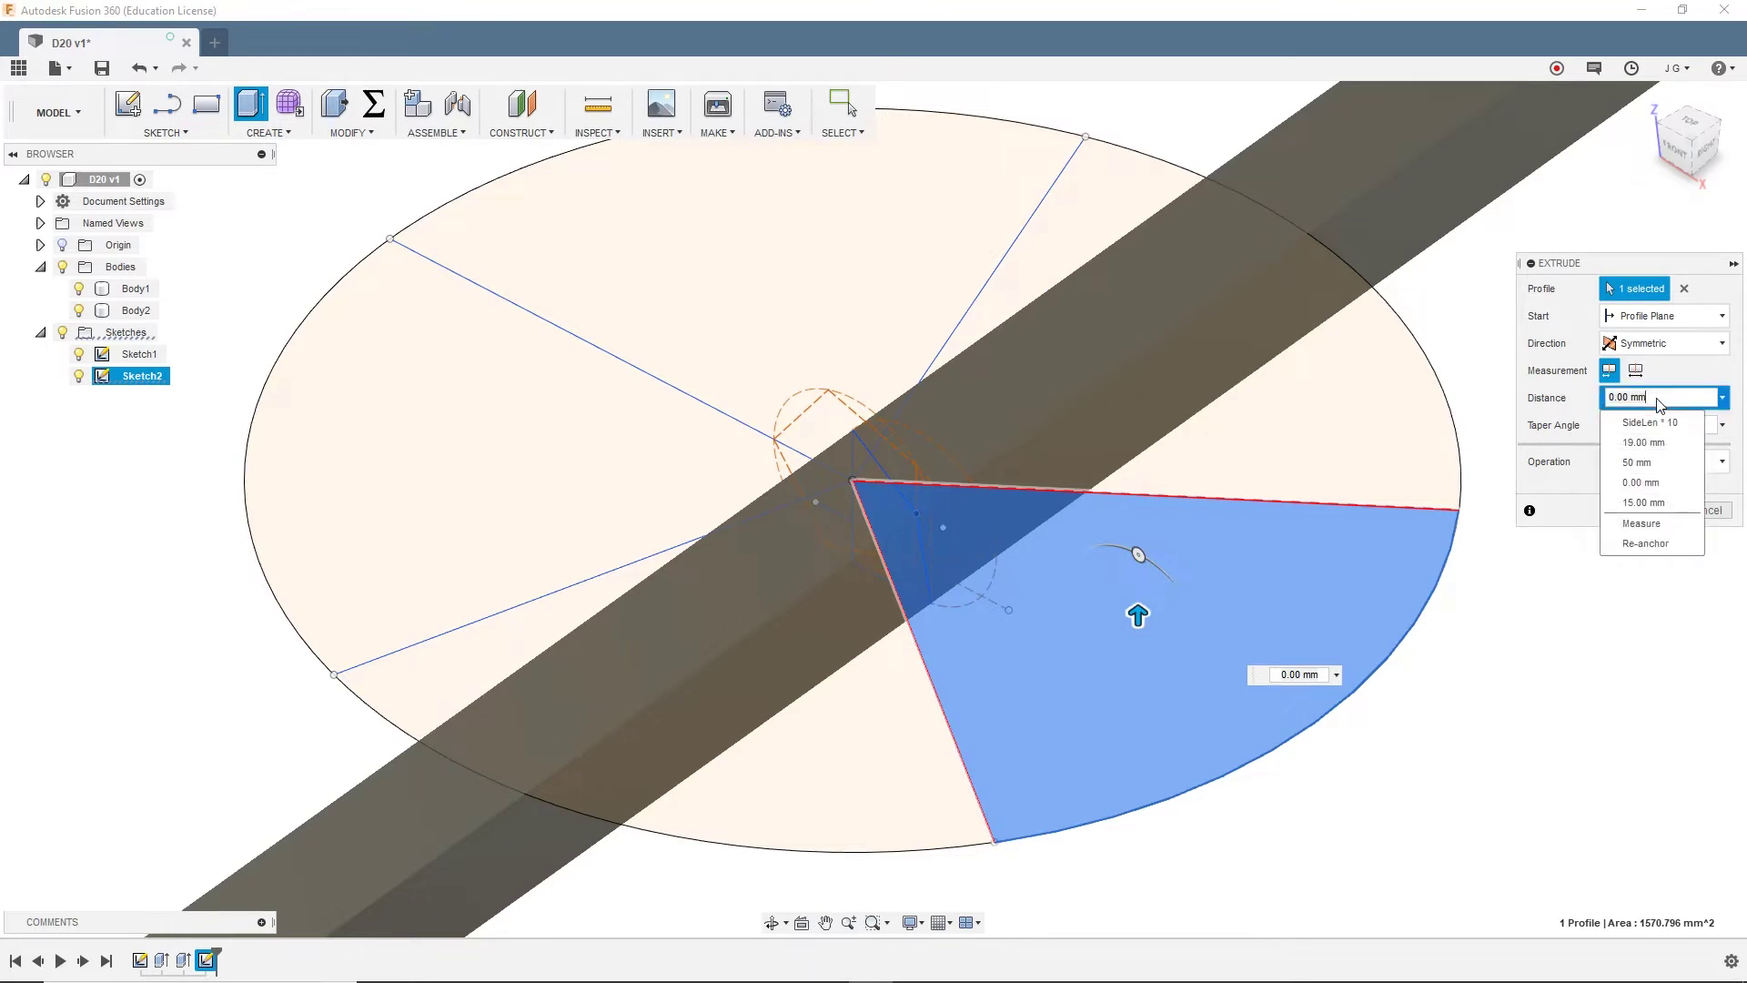
key(Return)
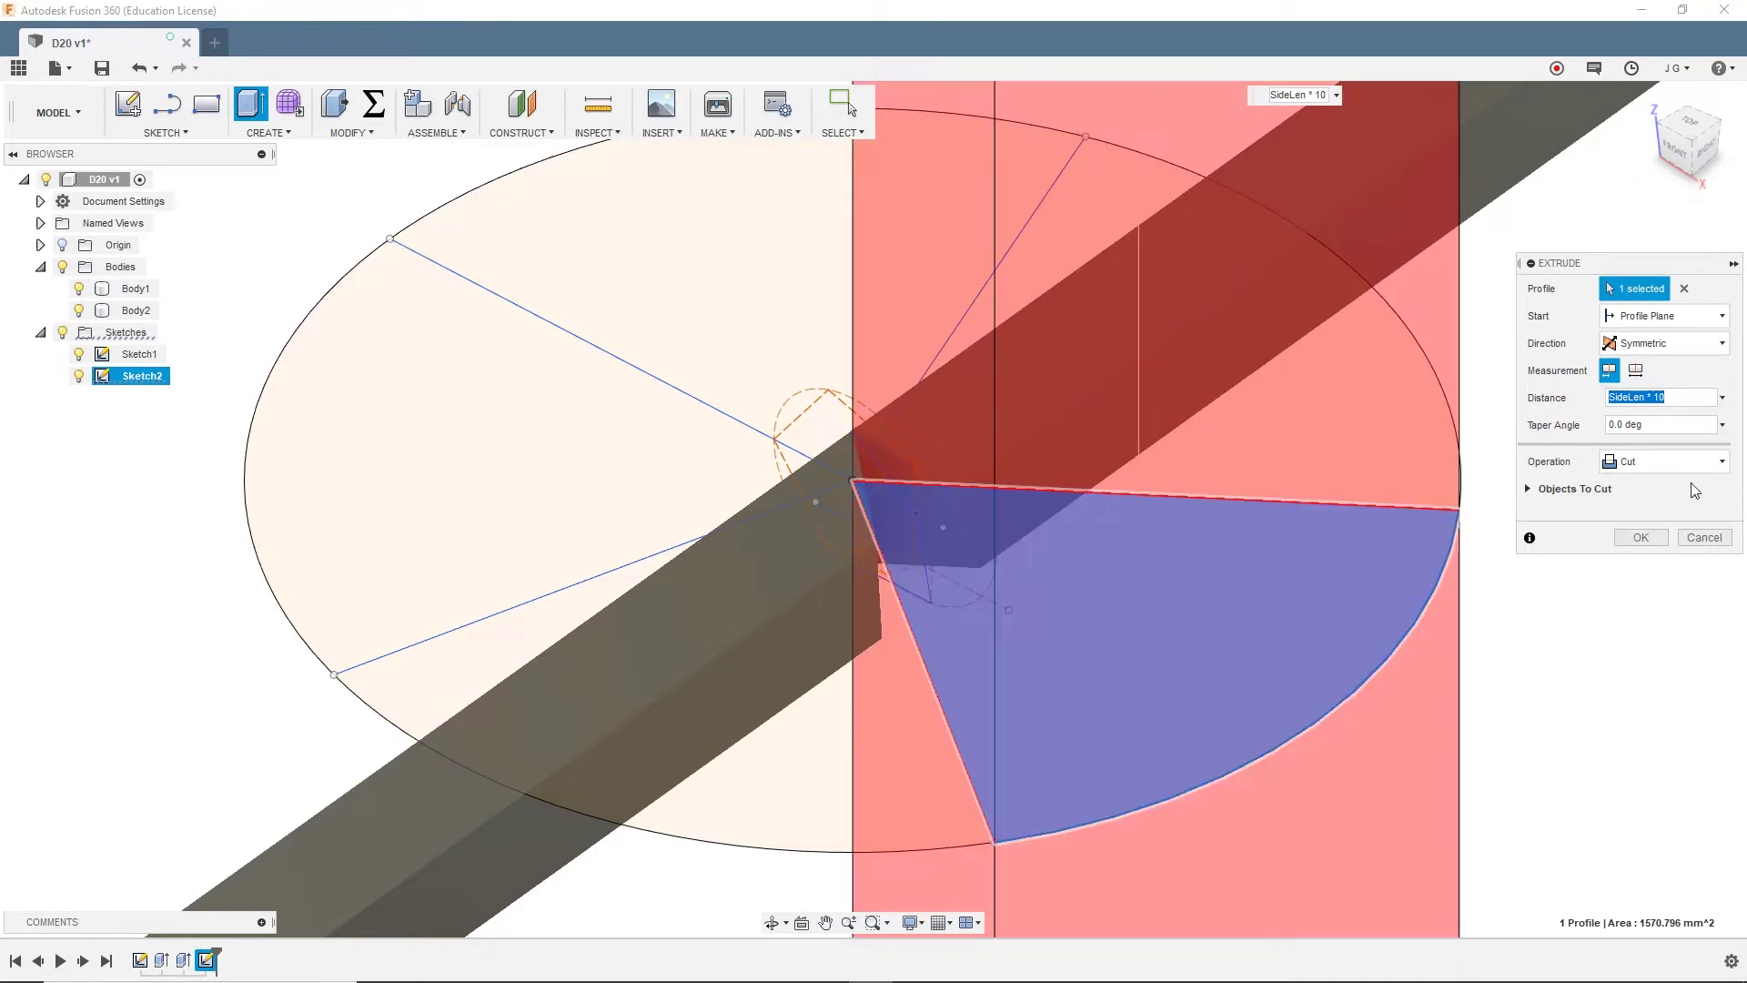
Complete the sector extrusion as an Intersect so only one fifth of both bodies is kept
click(1643, 470)
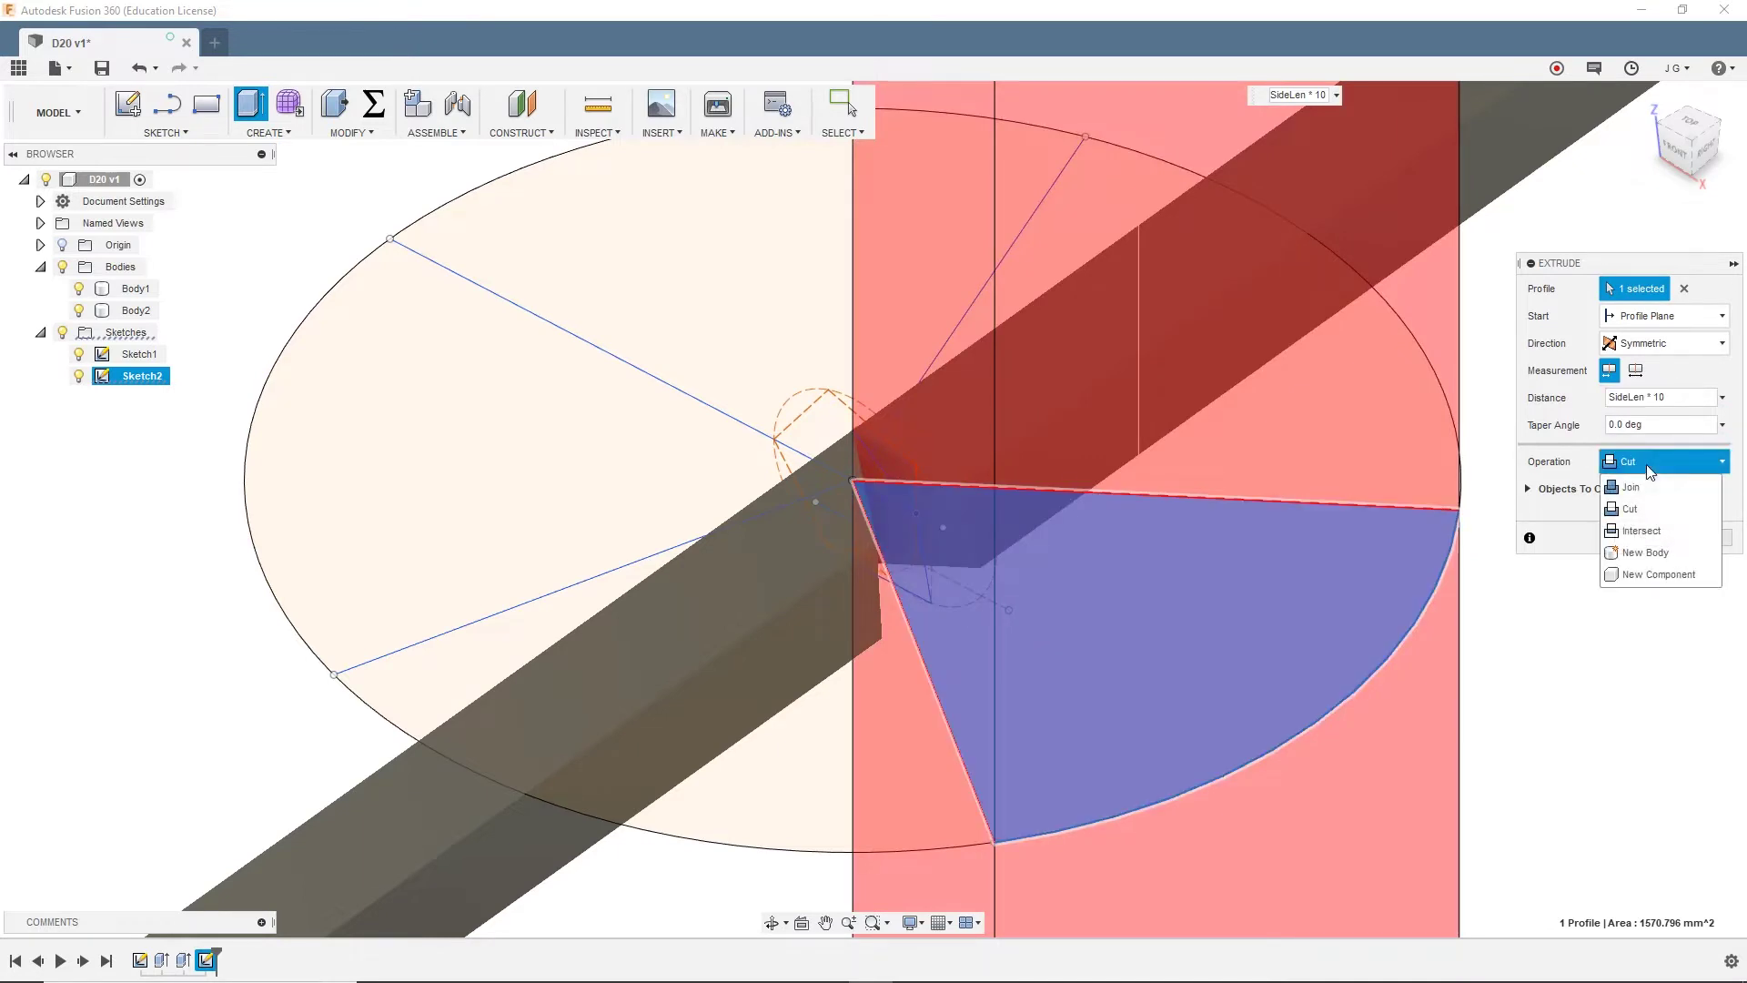
click(1672, 535)
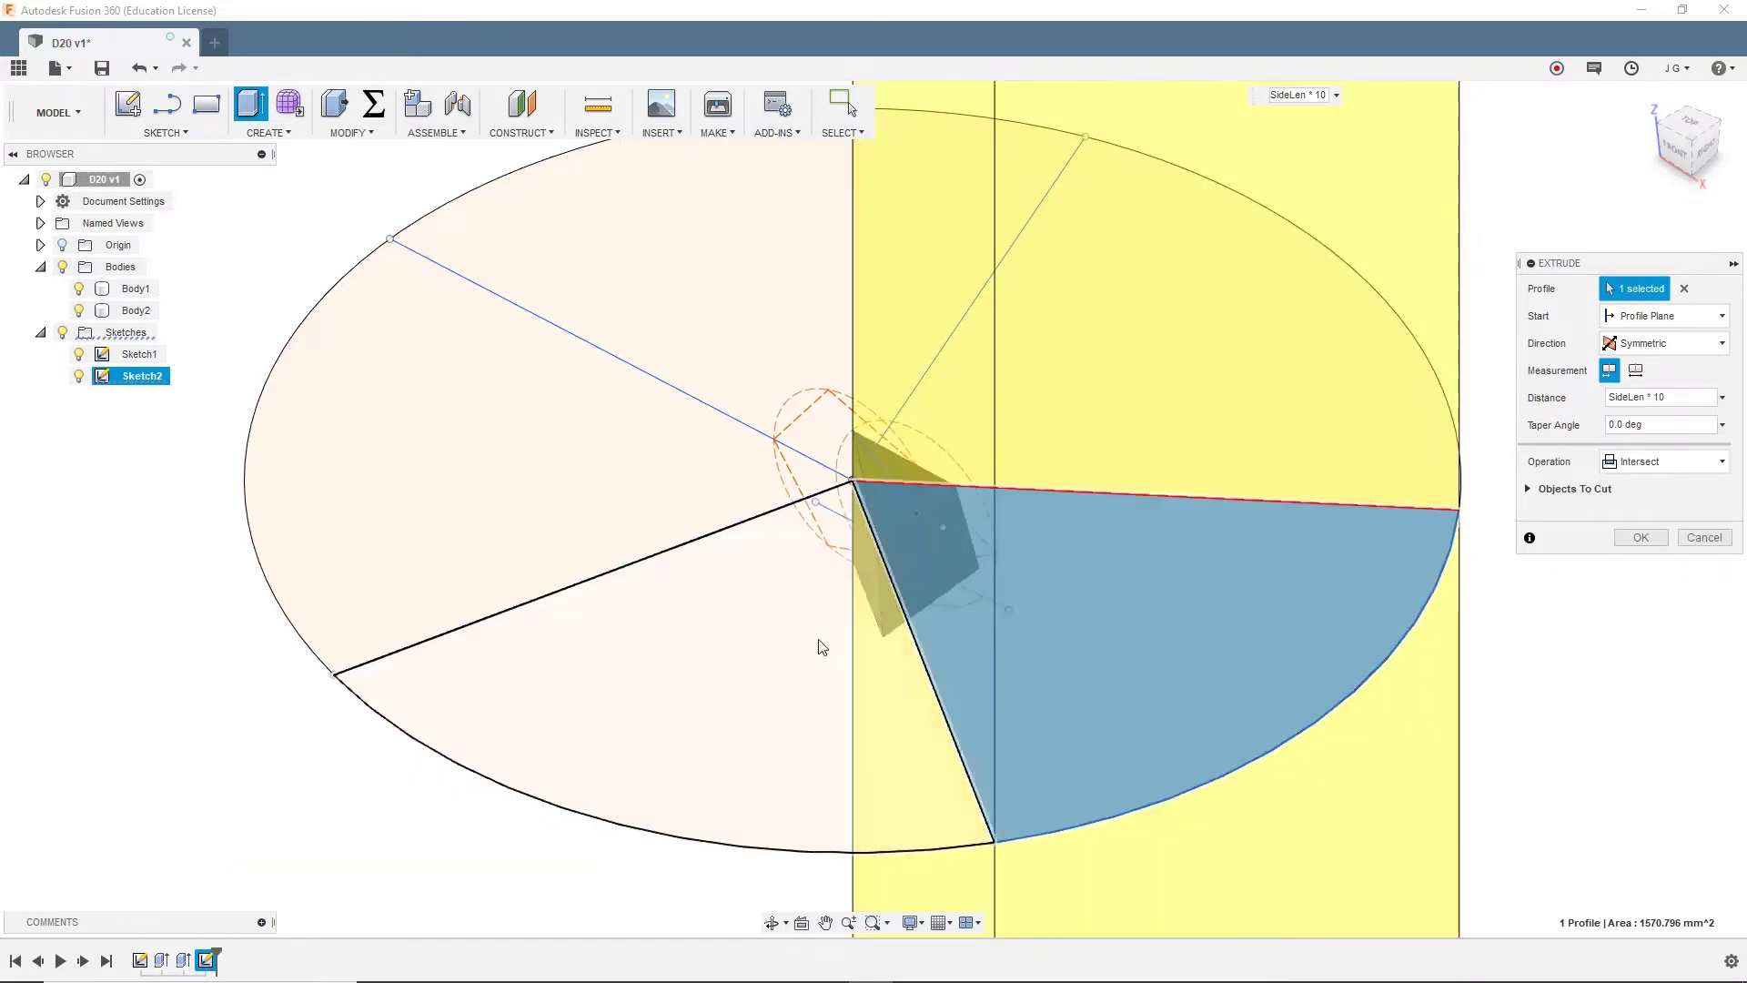
mouse_move(819, 643)
shift+middle_down()
mouse_move(932, 566)
mouse_move(909, 585)
mouse_move(899, 473)
mouse_move(925, 592)
mouse_move(897, 446)
mouse_move(855, 422)
shift+middle_up()
scroll(908, 482, up, 5)
scroll(855, 422, down, 3)
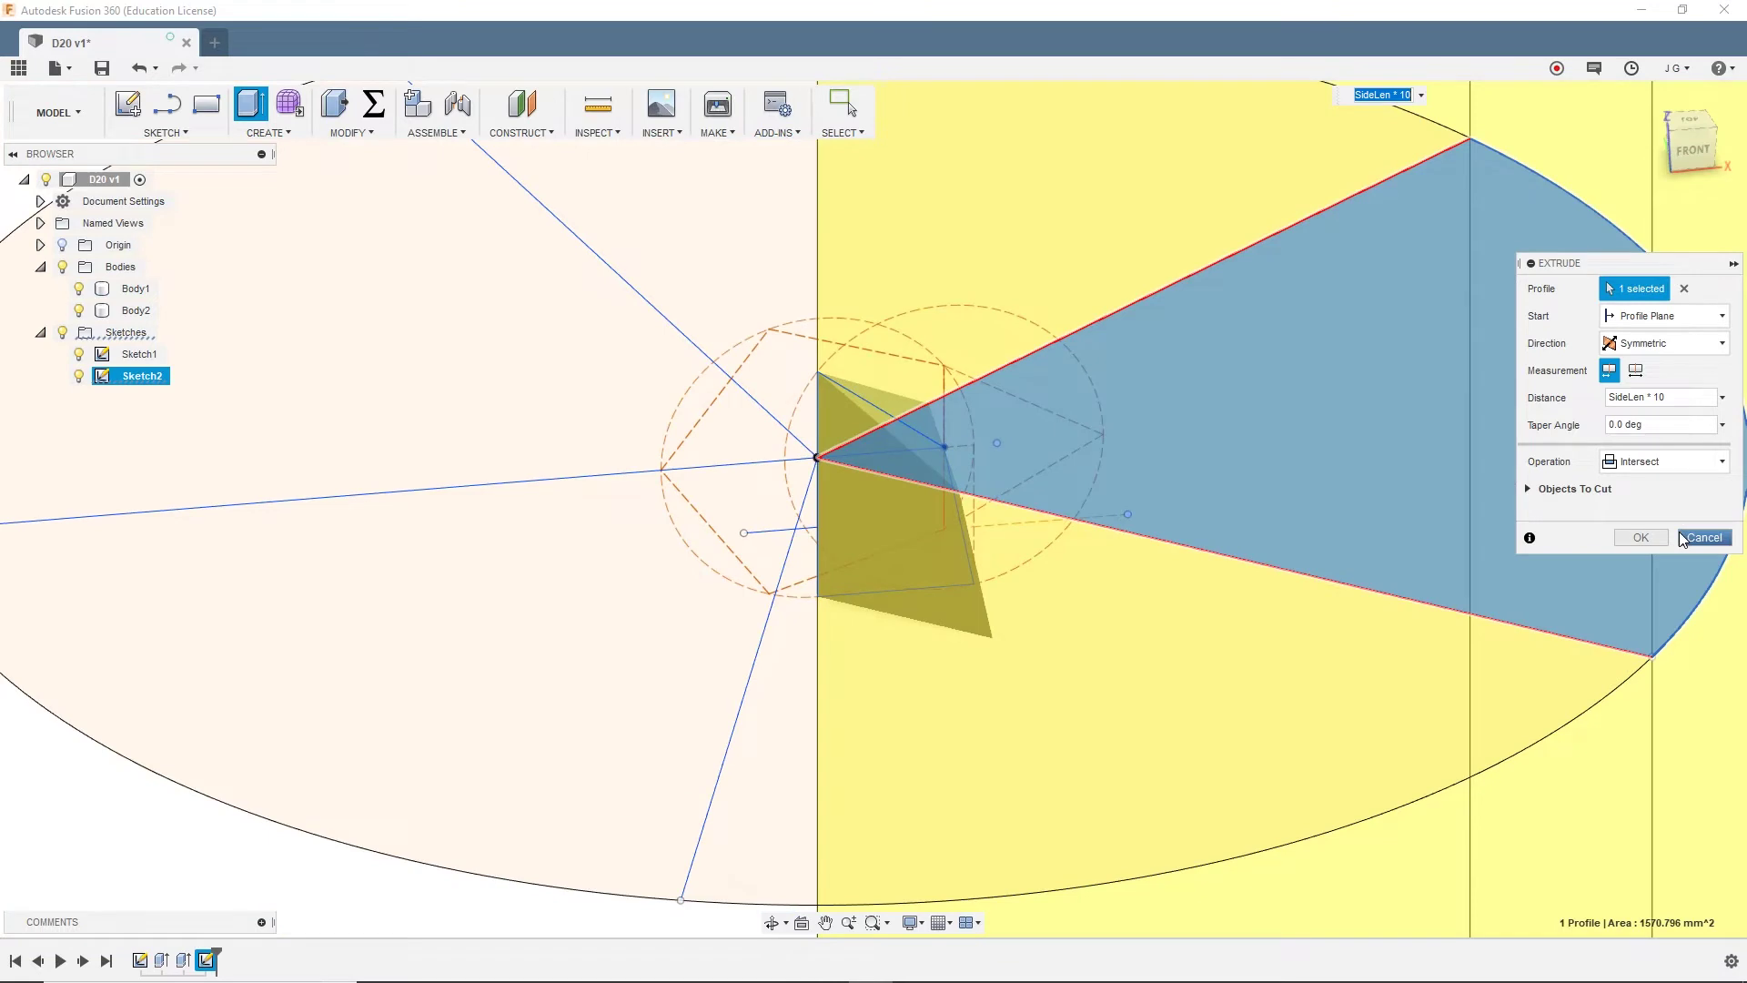
click(1645, 542)
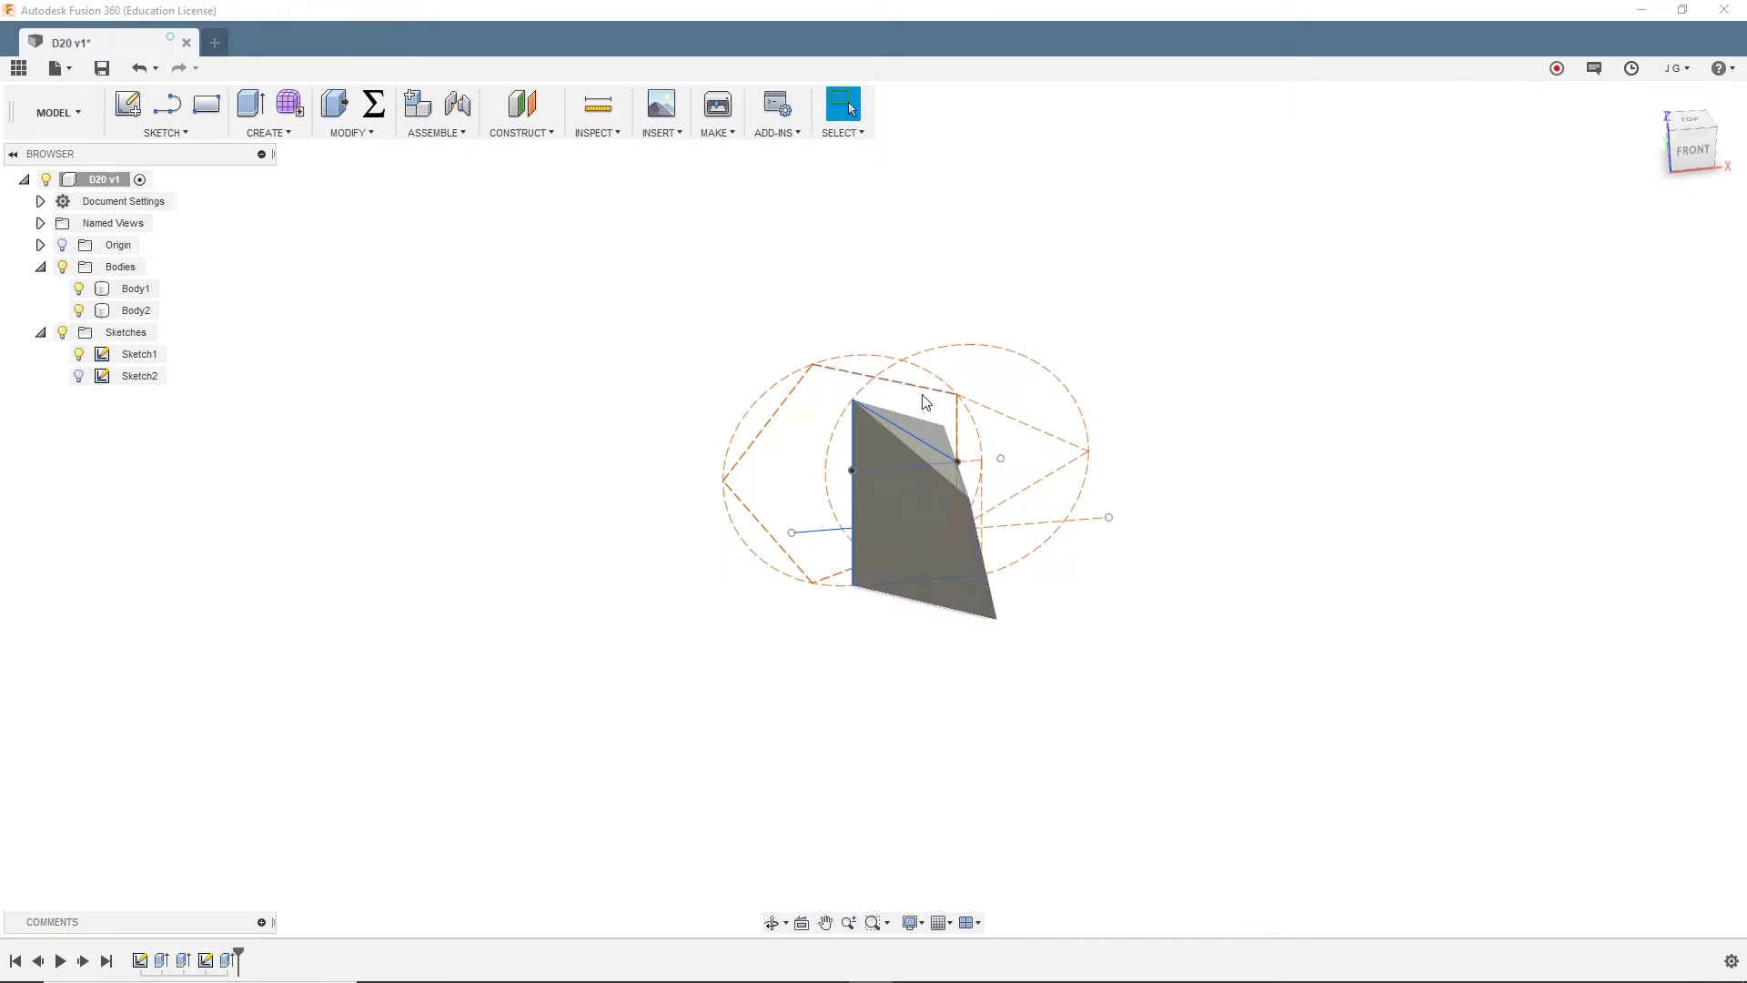
Hide Sketch1 so that only the wedge-shaped bodies are displayed
scroll(925, 403, up, 3)
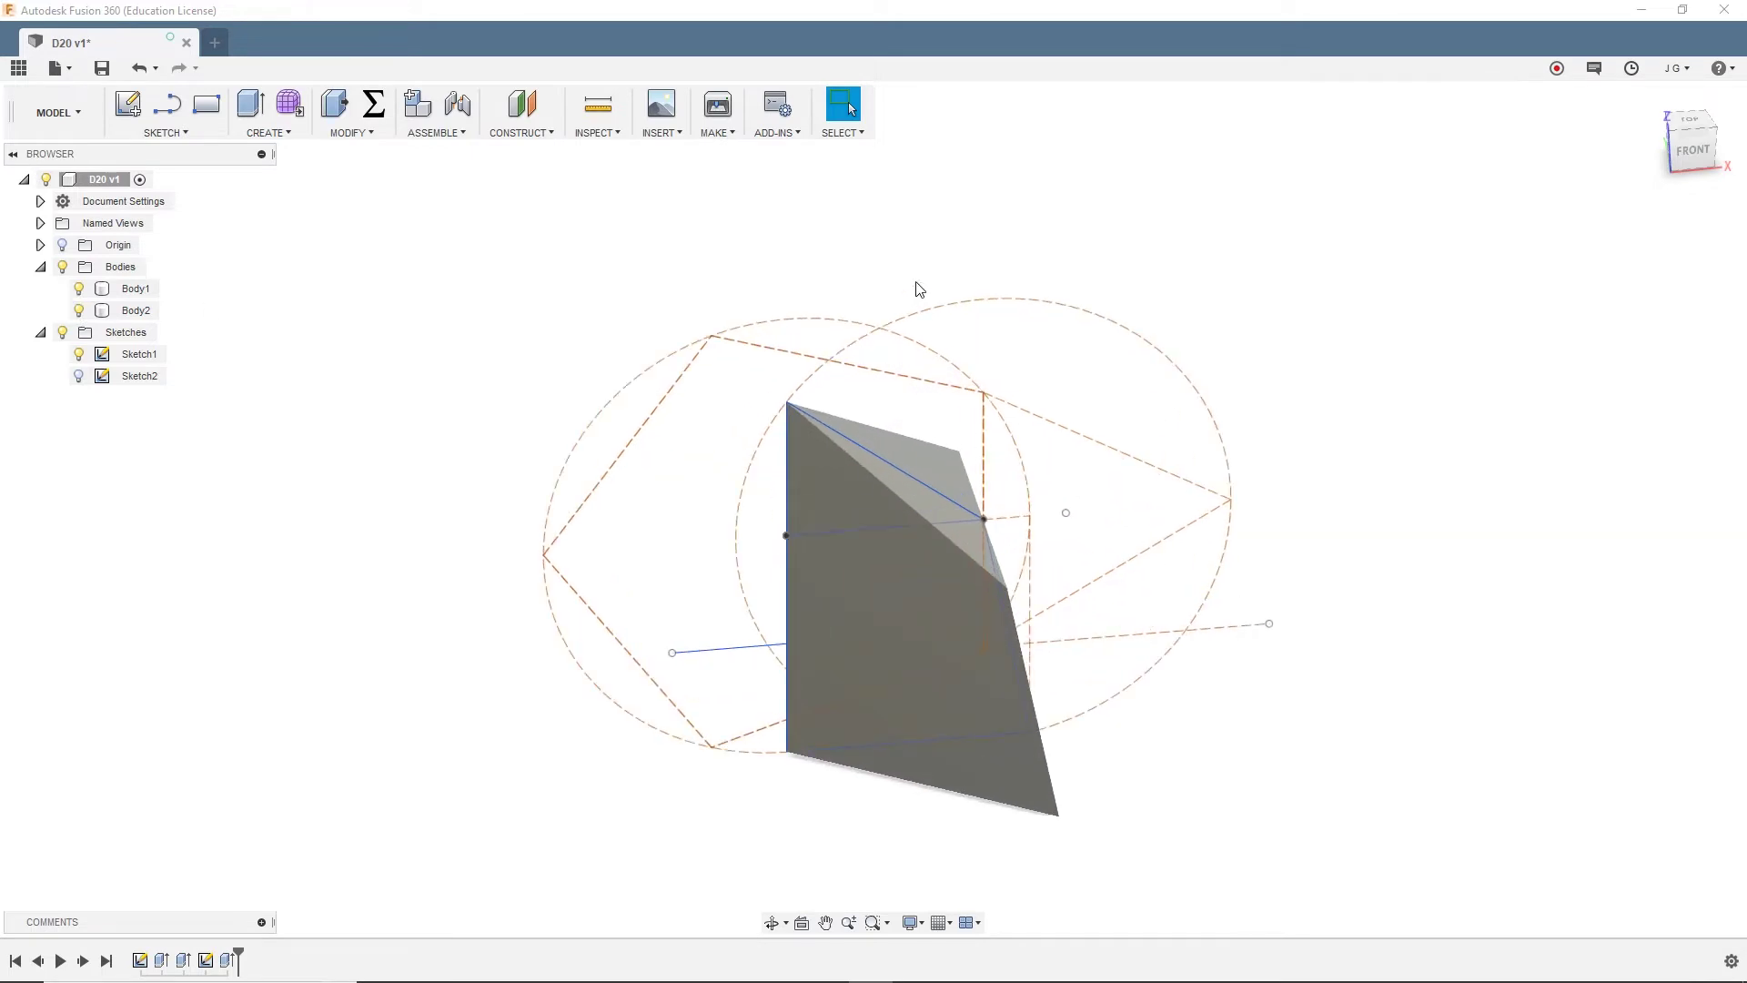
click(79, 354)
mouse_move(592, 617)
mouse_down()
mouse_move(631, 612)
mouse_move(609, 635)
mouse_up()
Start a circular pattern of bodies with the upper and lower wedge bodies as its objects
key(s)
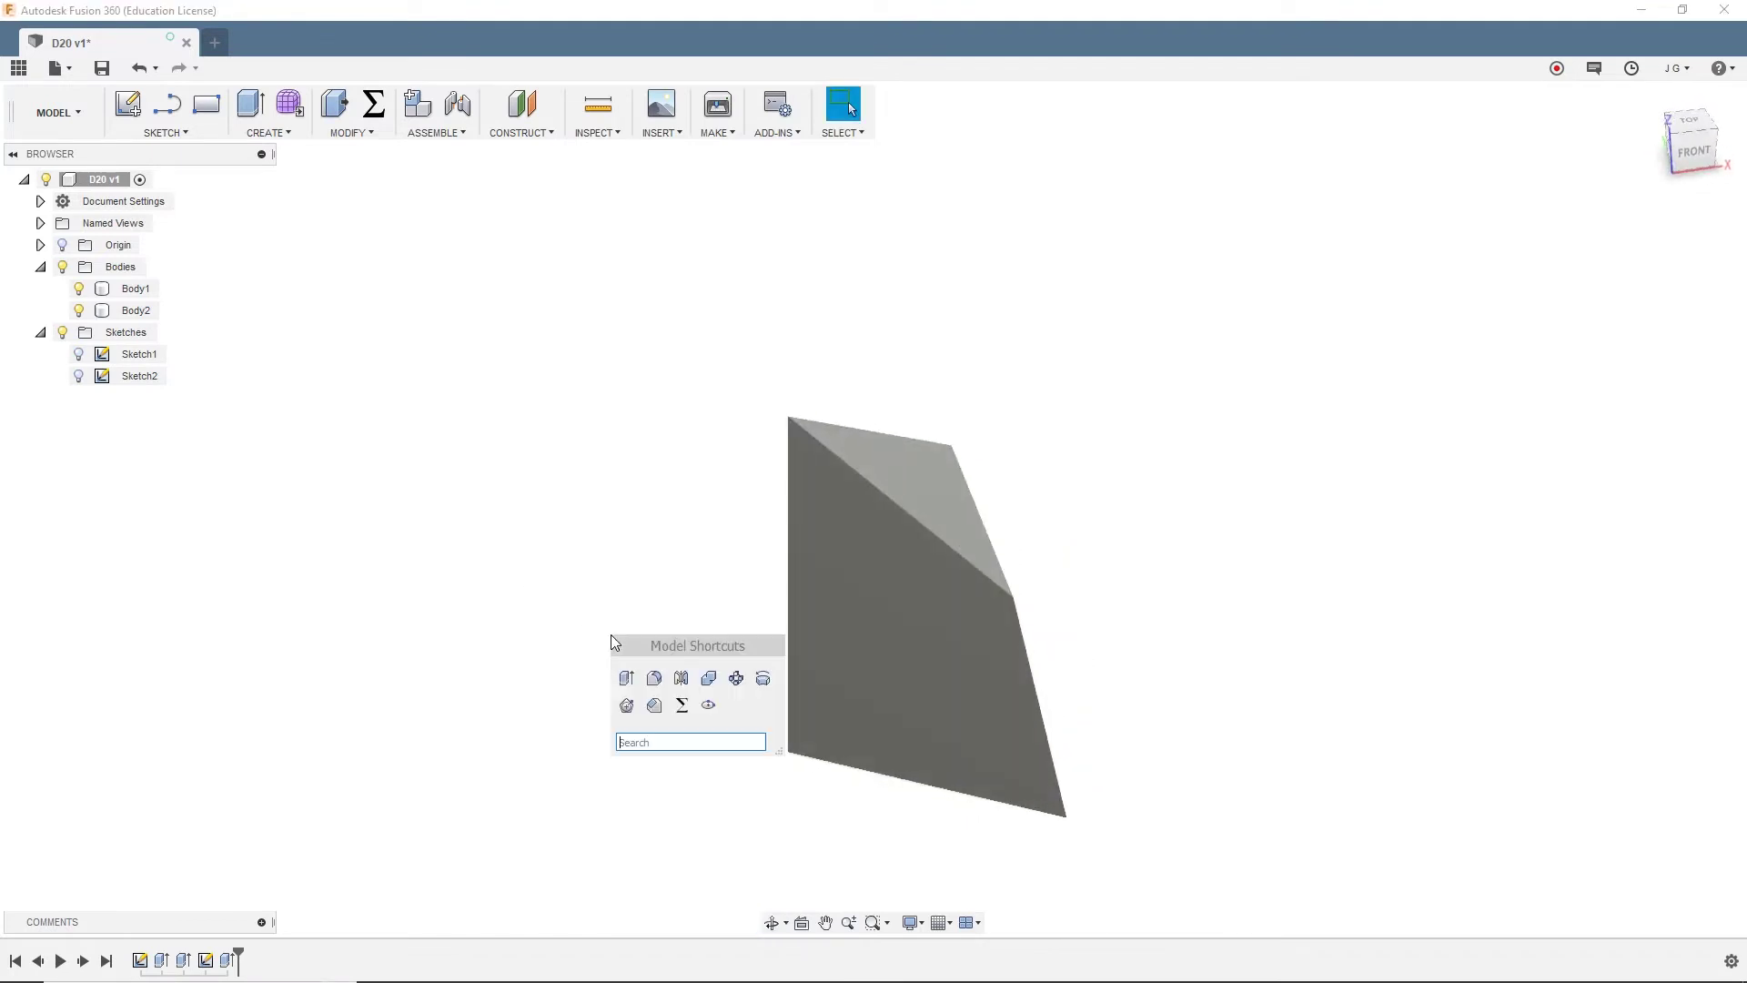
click(736, 678)
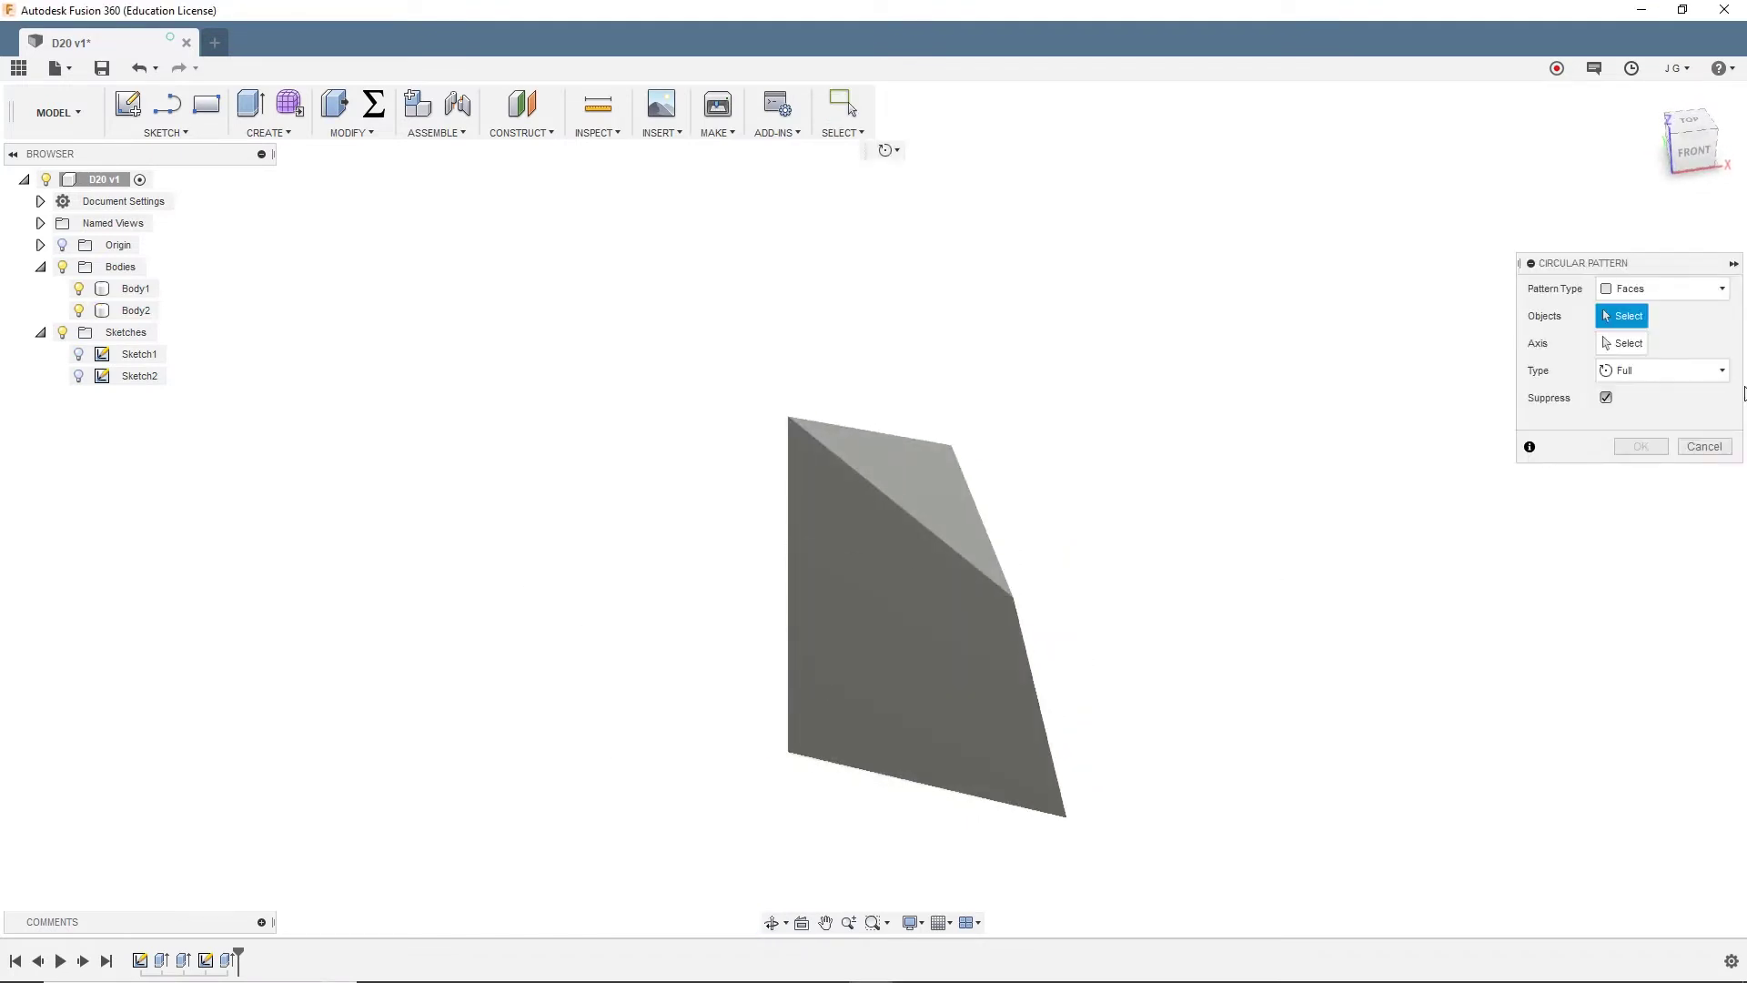
click(1666, 289)
click(1624, 333)
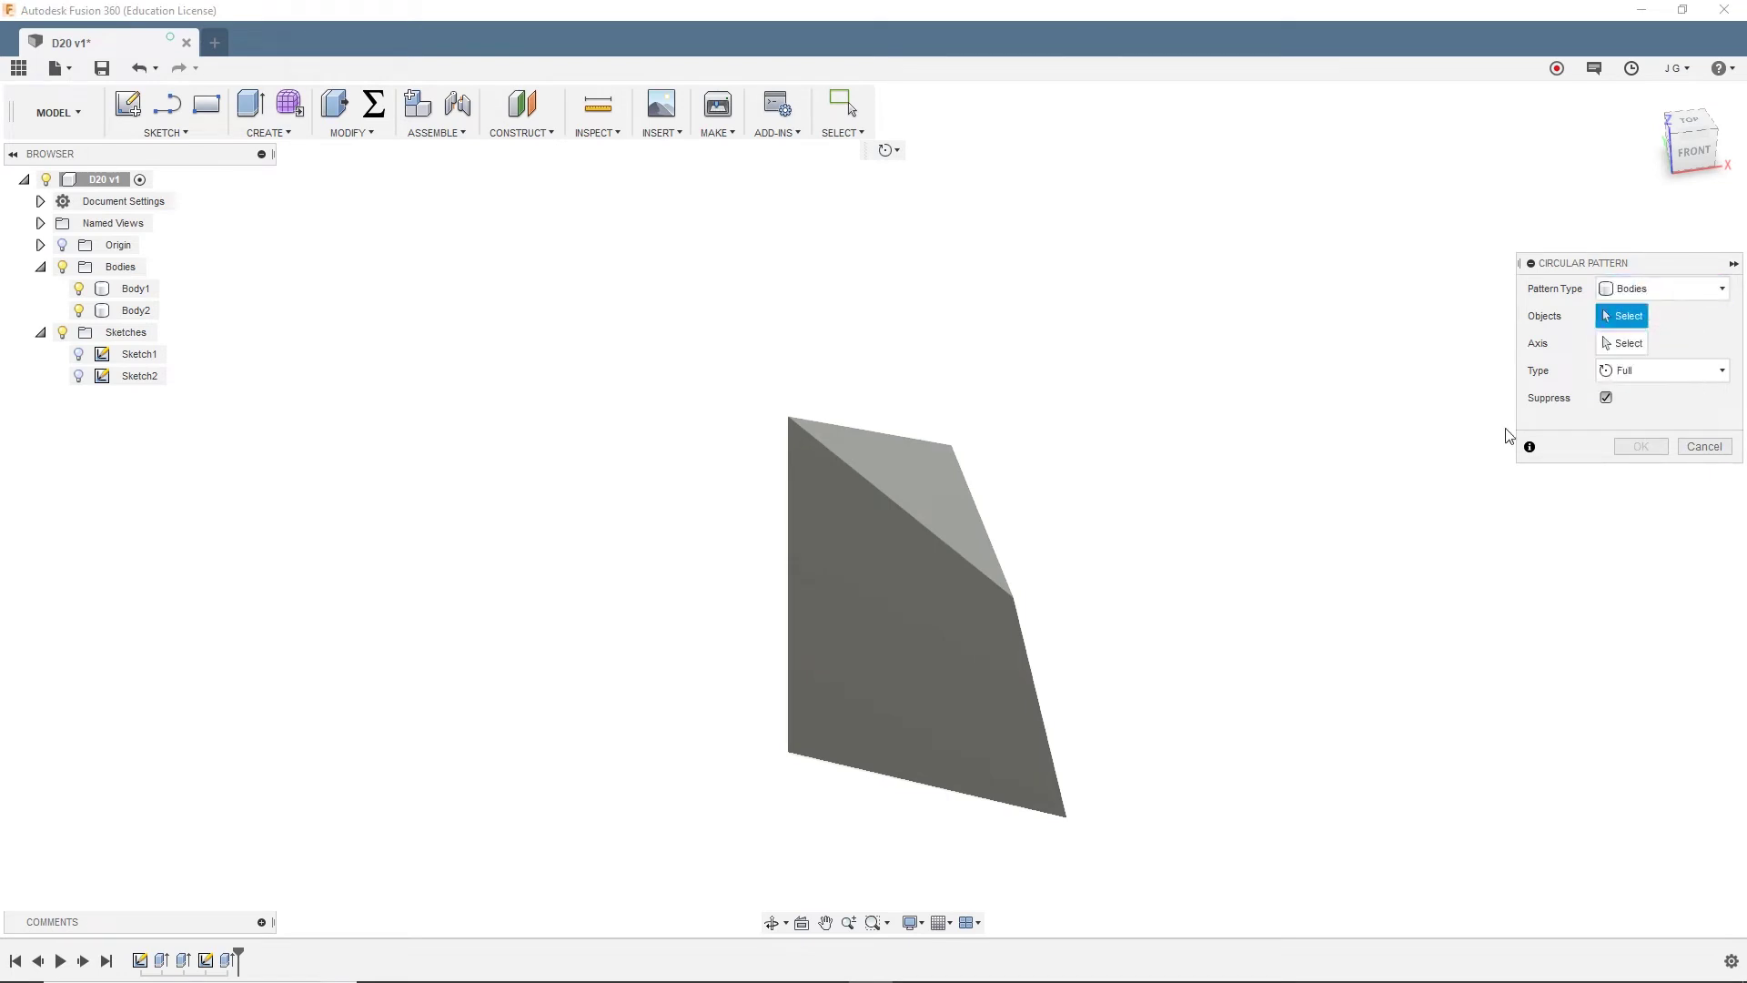
click(929, 508)
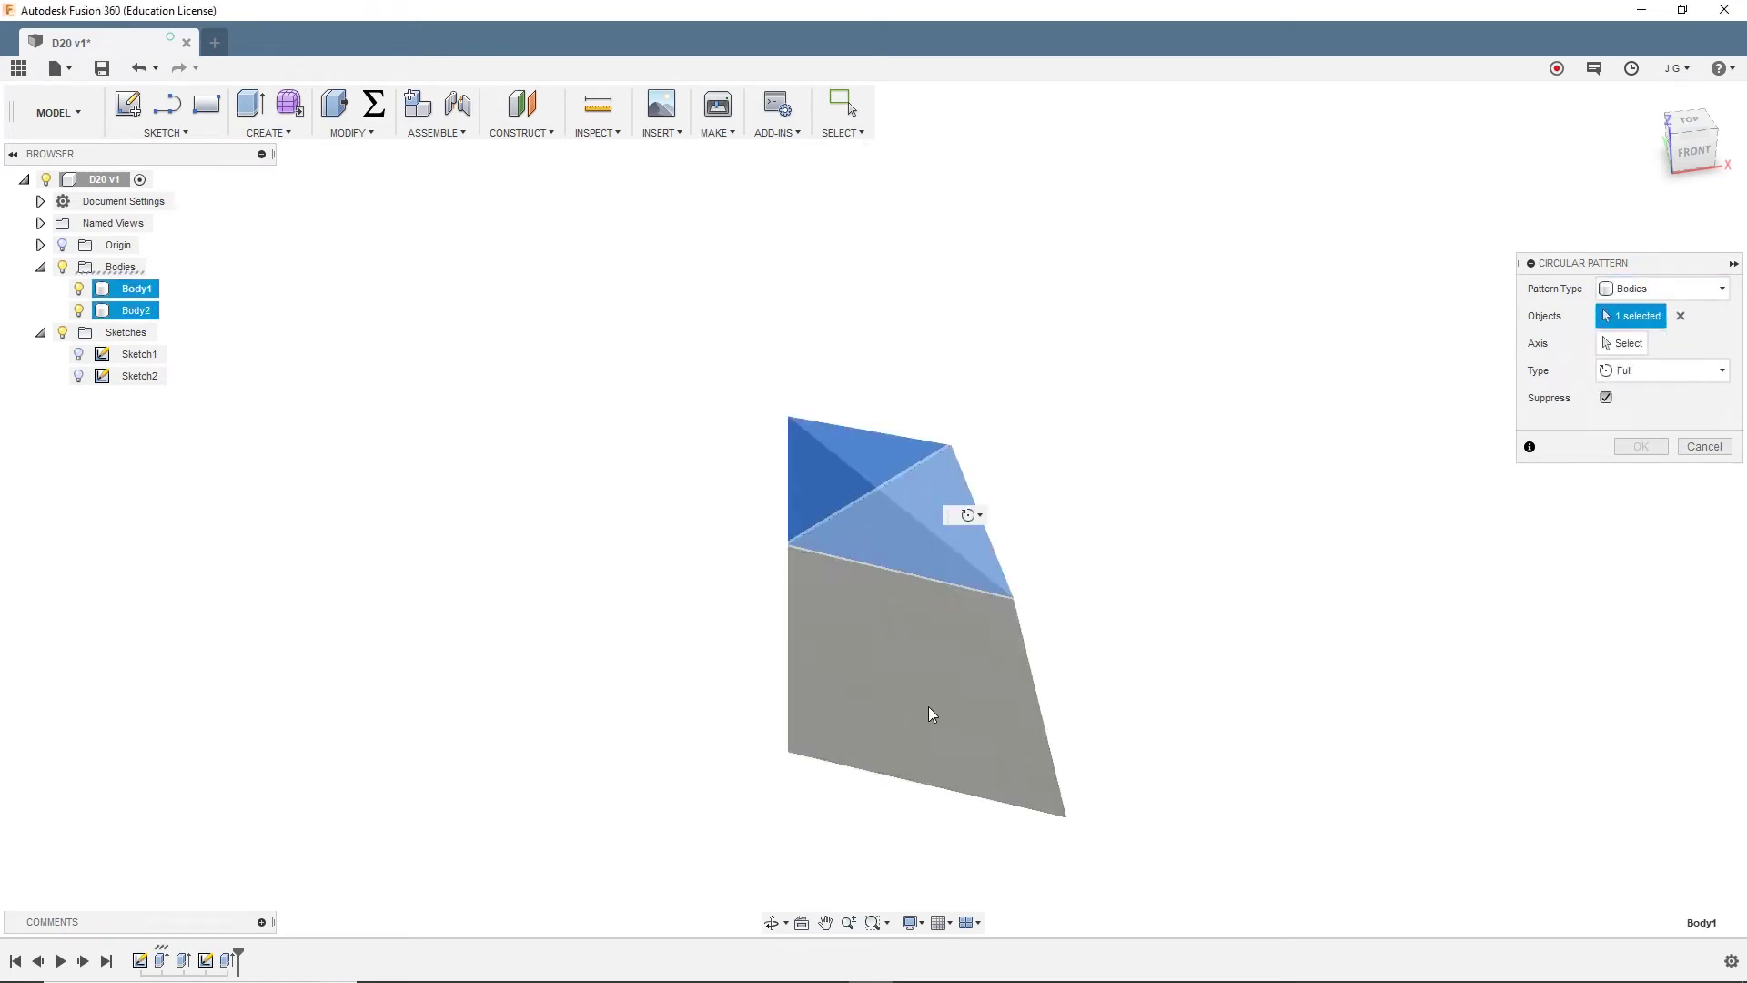
click(928, 706)
Pattern the two wedge bodies fully around the vertical Z axis with a quantity of 5
click(1619, 343)
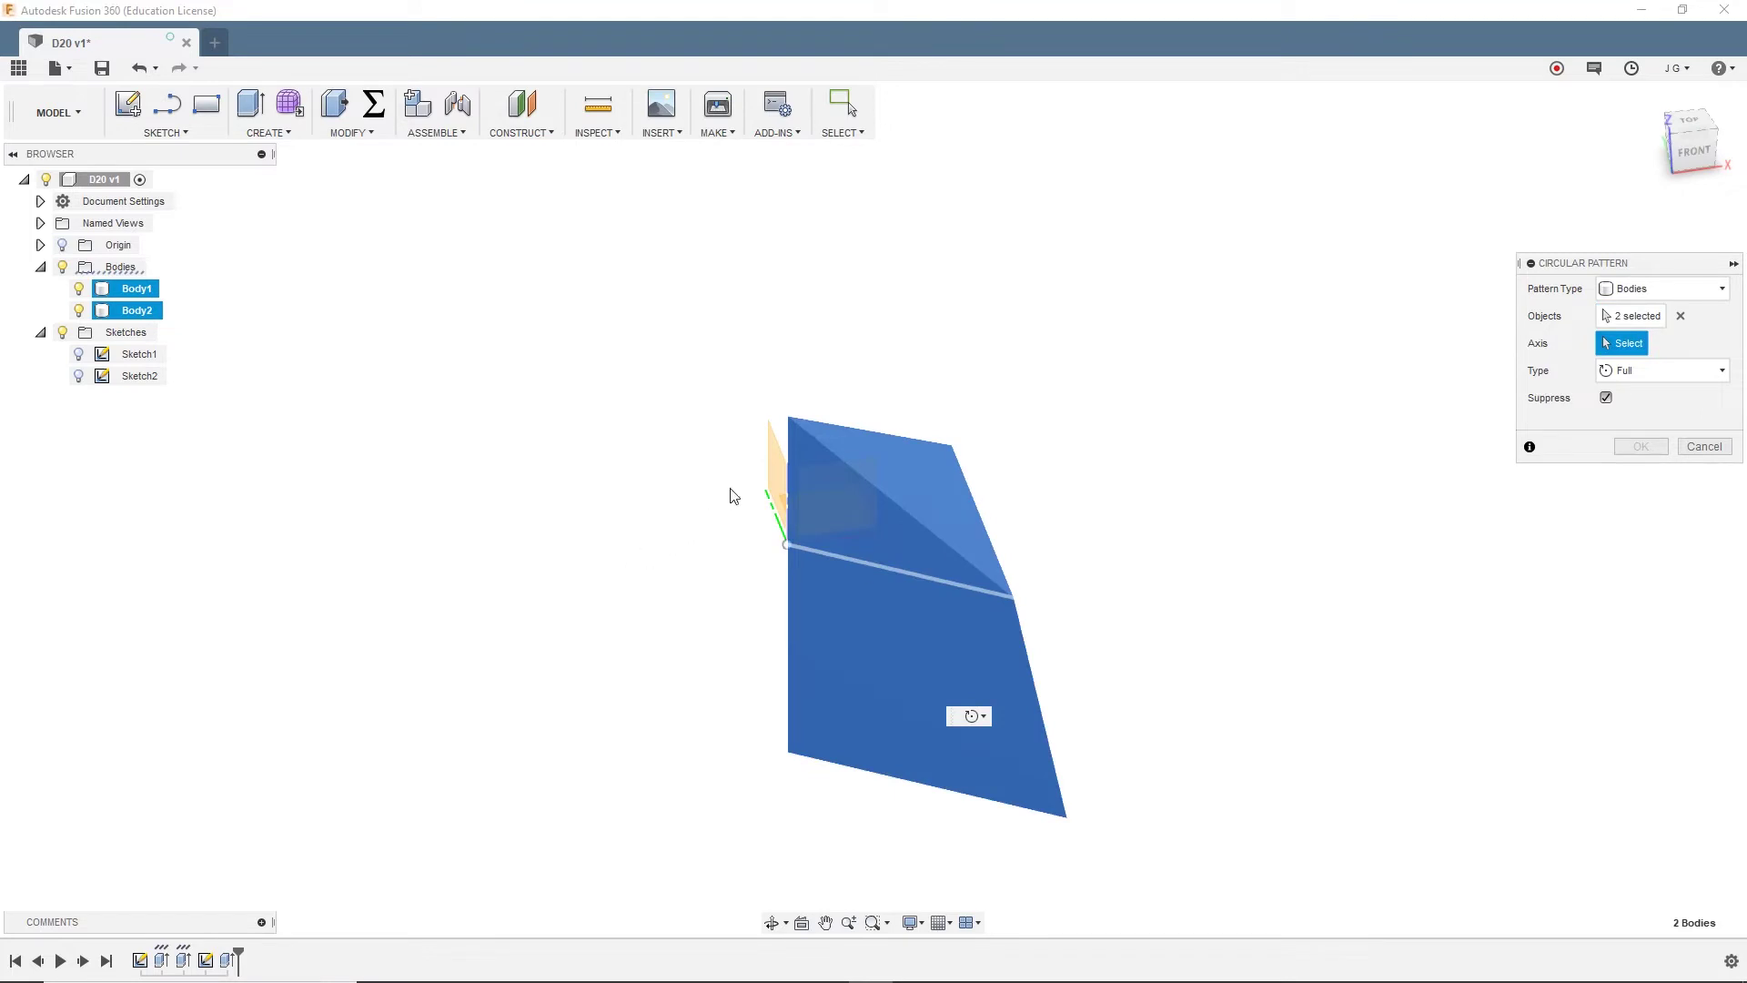
click(788, 484)
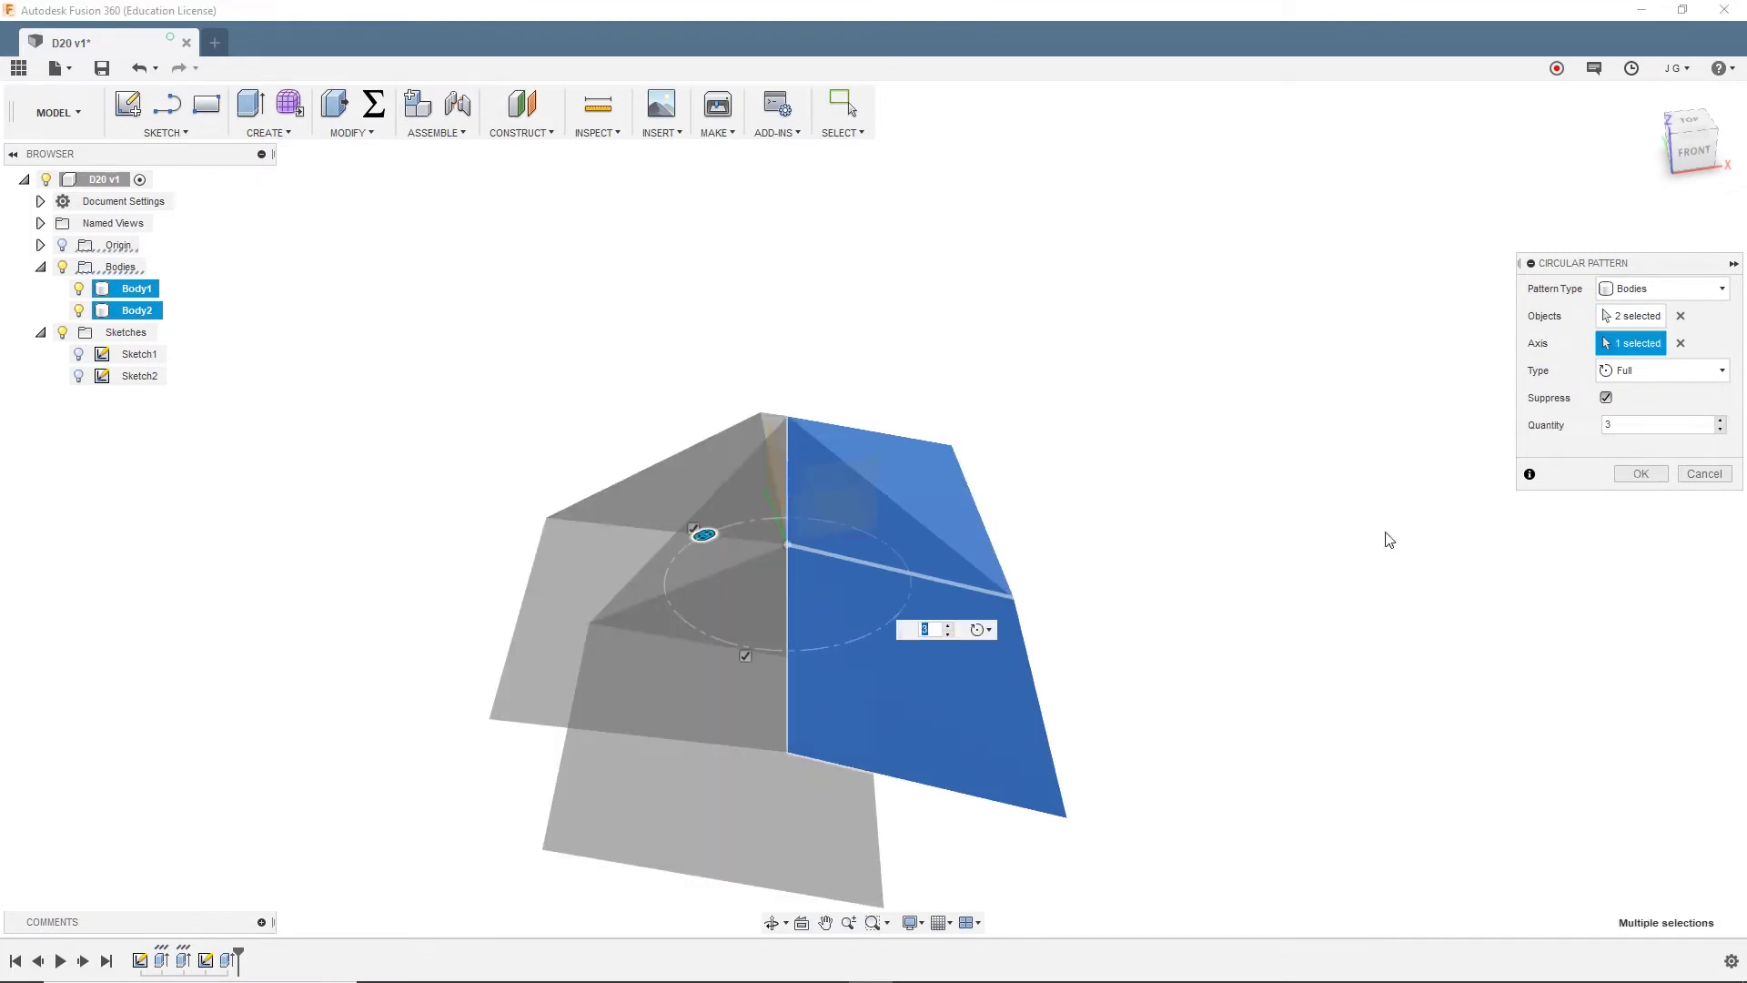
shift+middle_drag(1076, 512, 1028, 605)
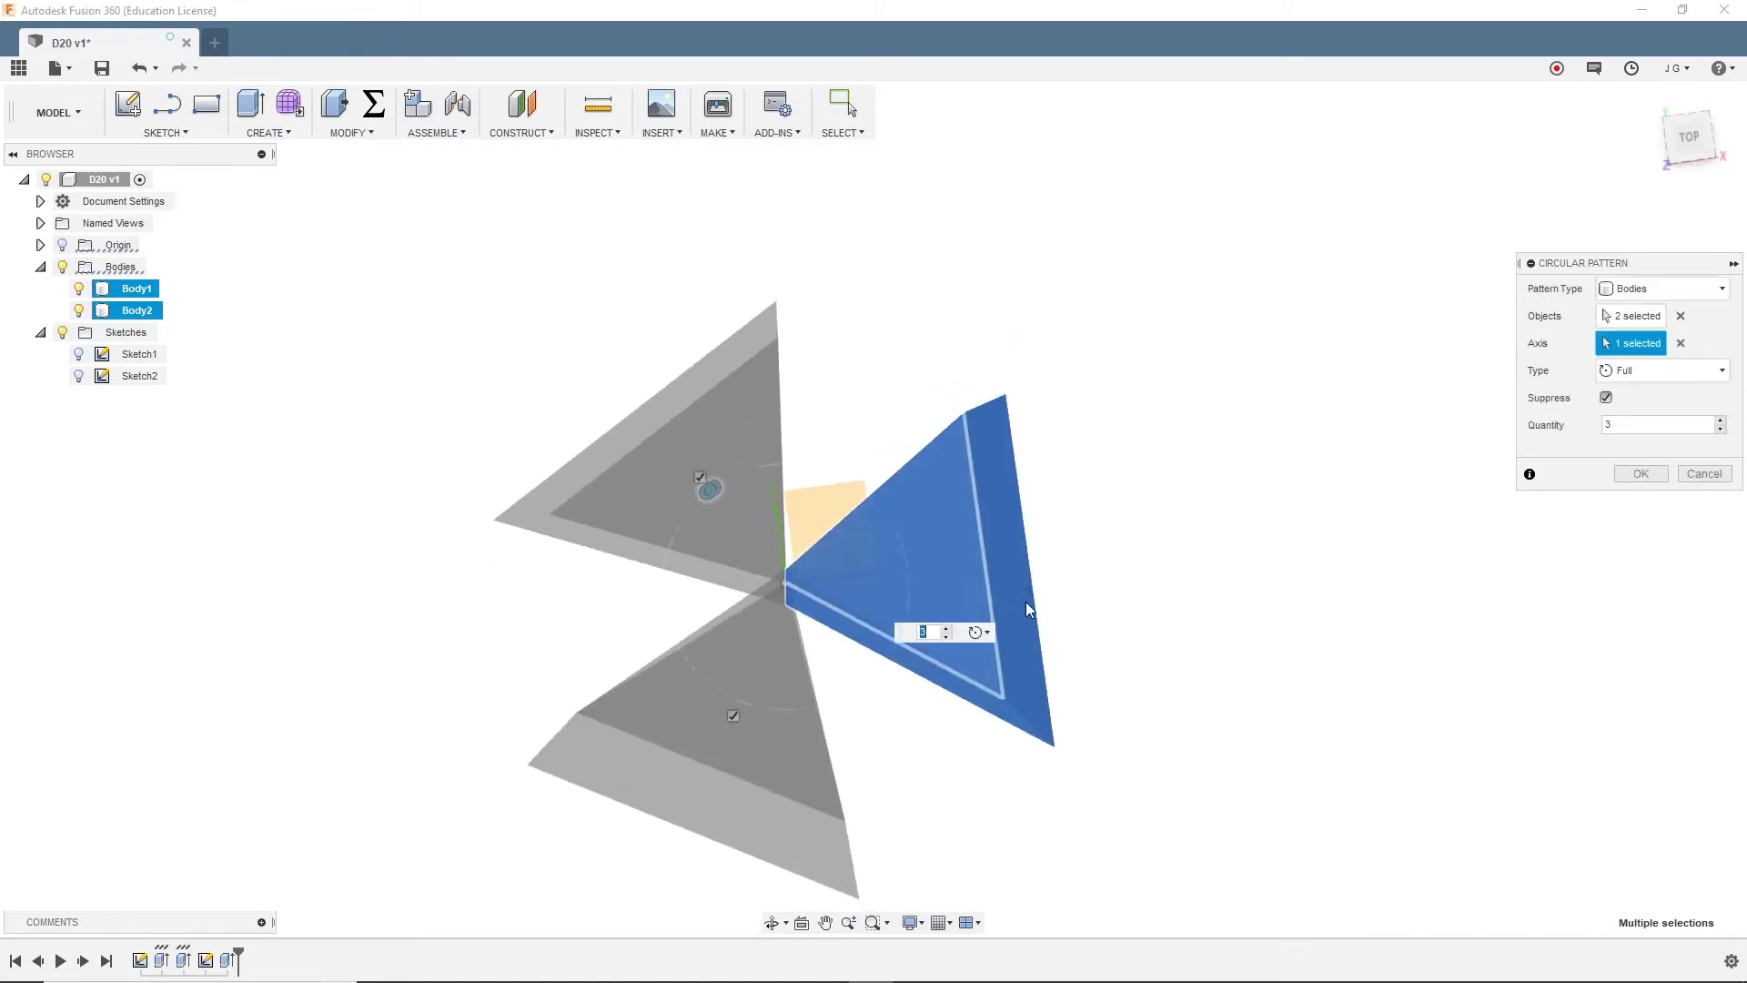
click(946, 629)
shift+middle_drag(1147, 581, 1135, 524)
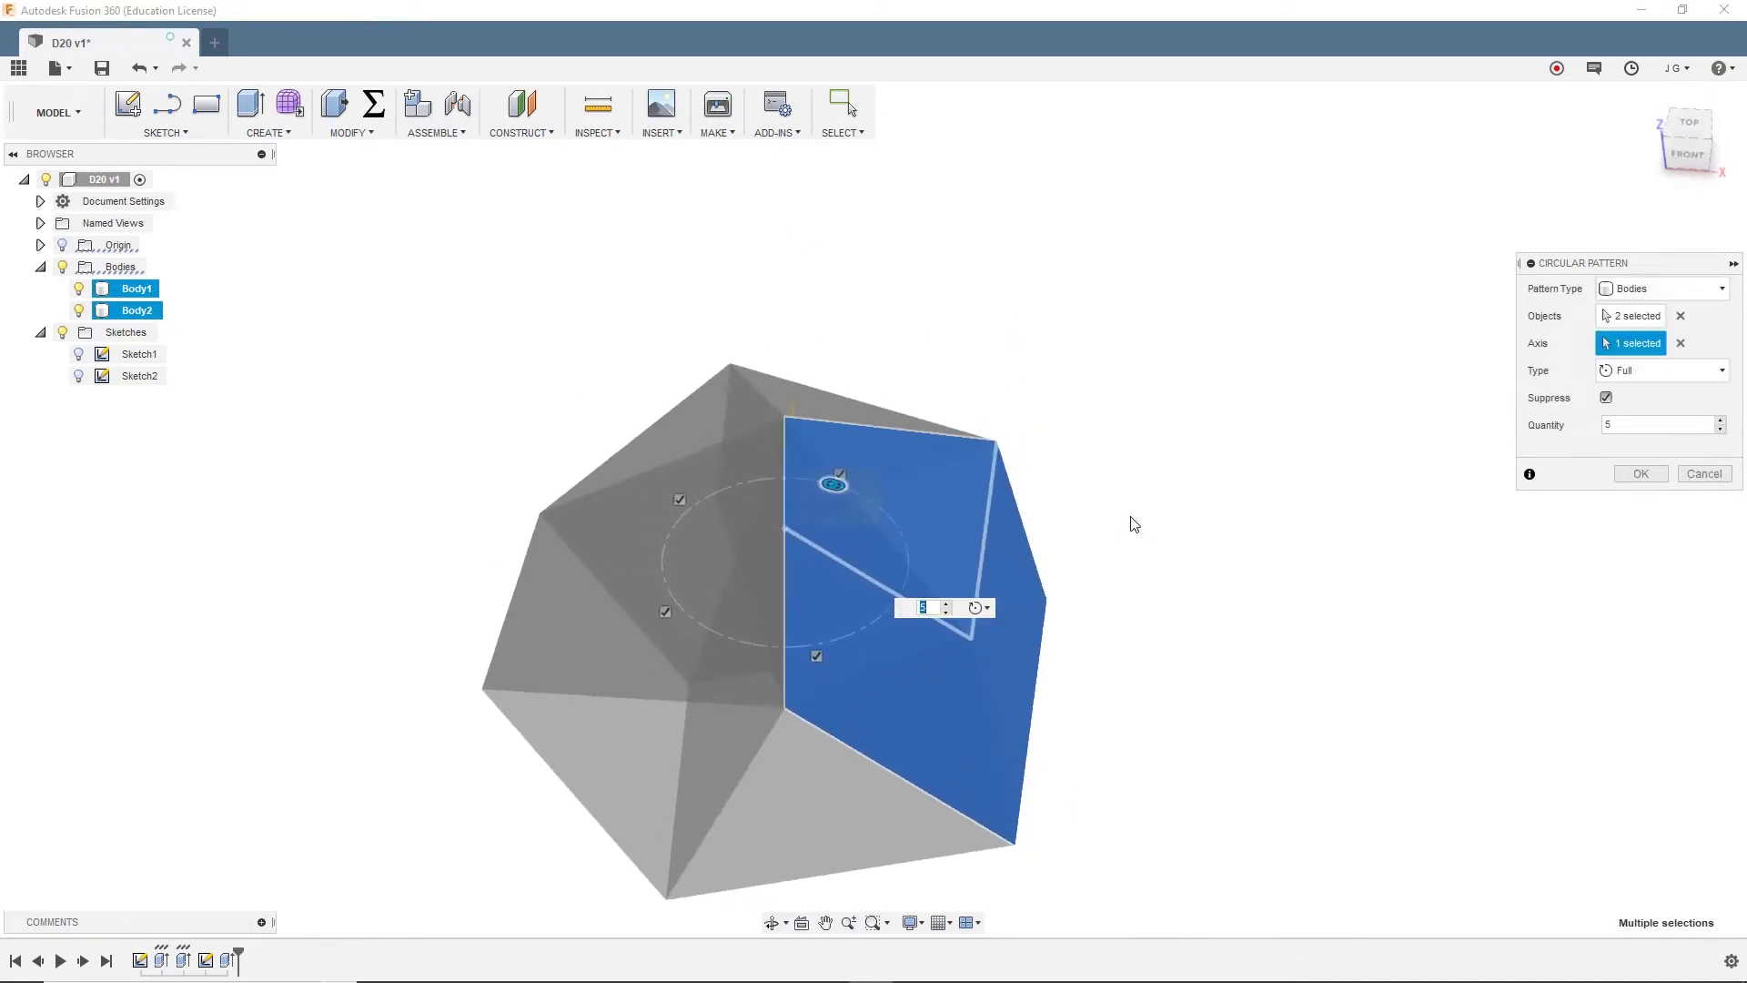
click(1640, 473)
Combine the five upper pyramid wedges into a single body using the Join operation
shift+middle_drag(1365, 693, 1319, 592)
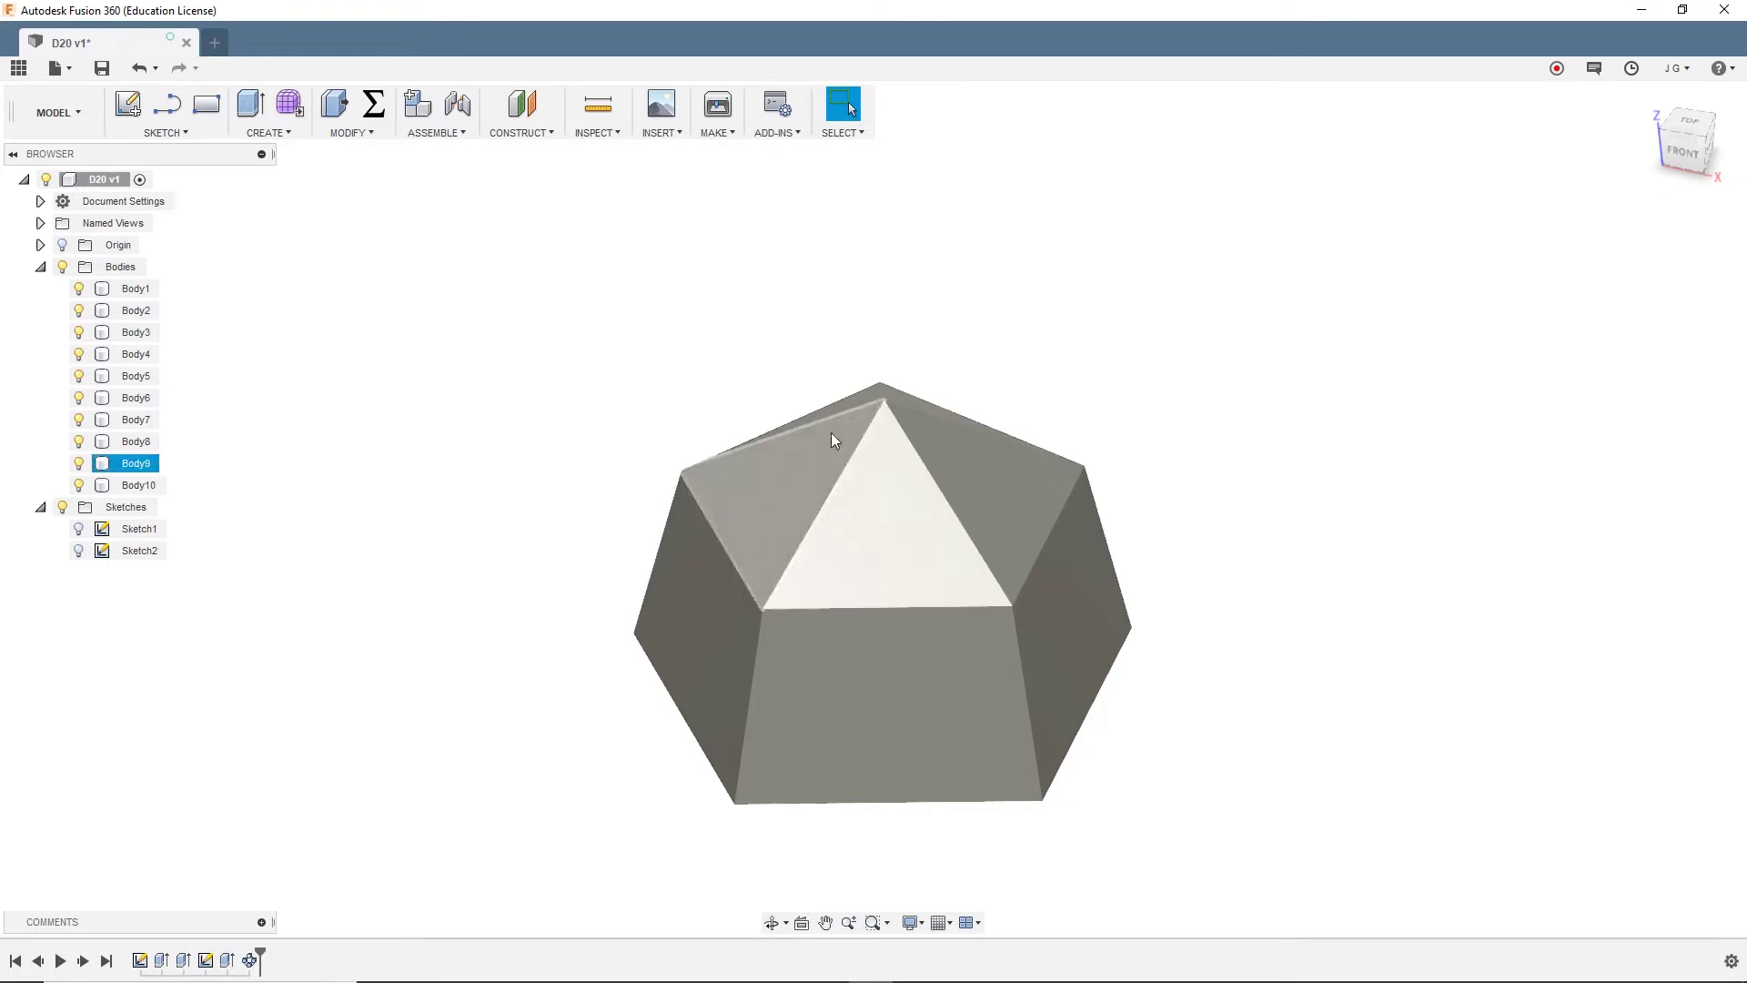
shift+middle_drag(1237, 577, 1235, 528)
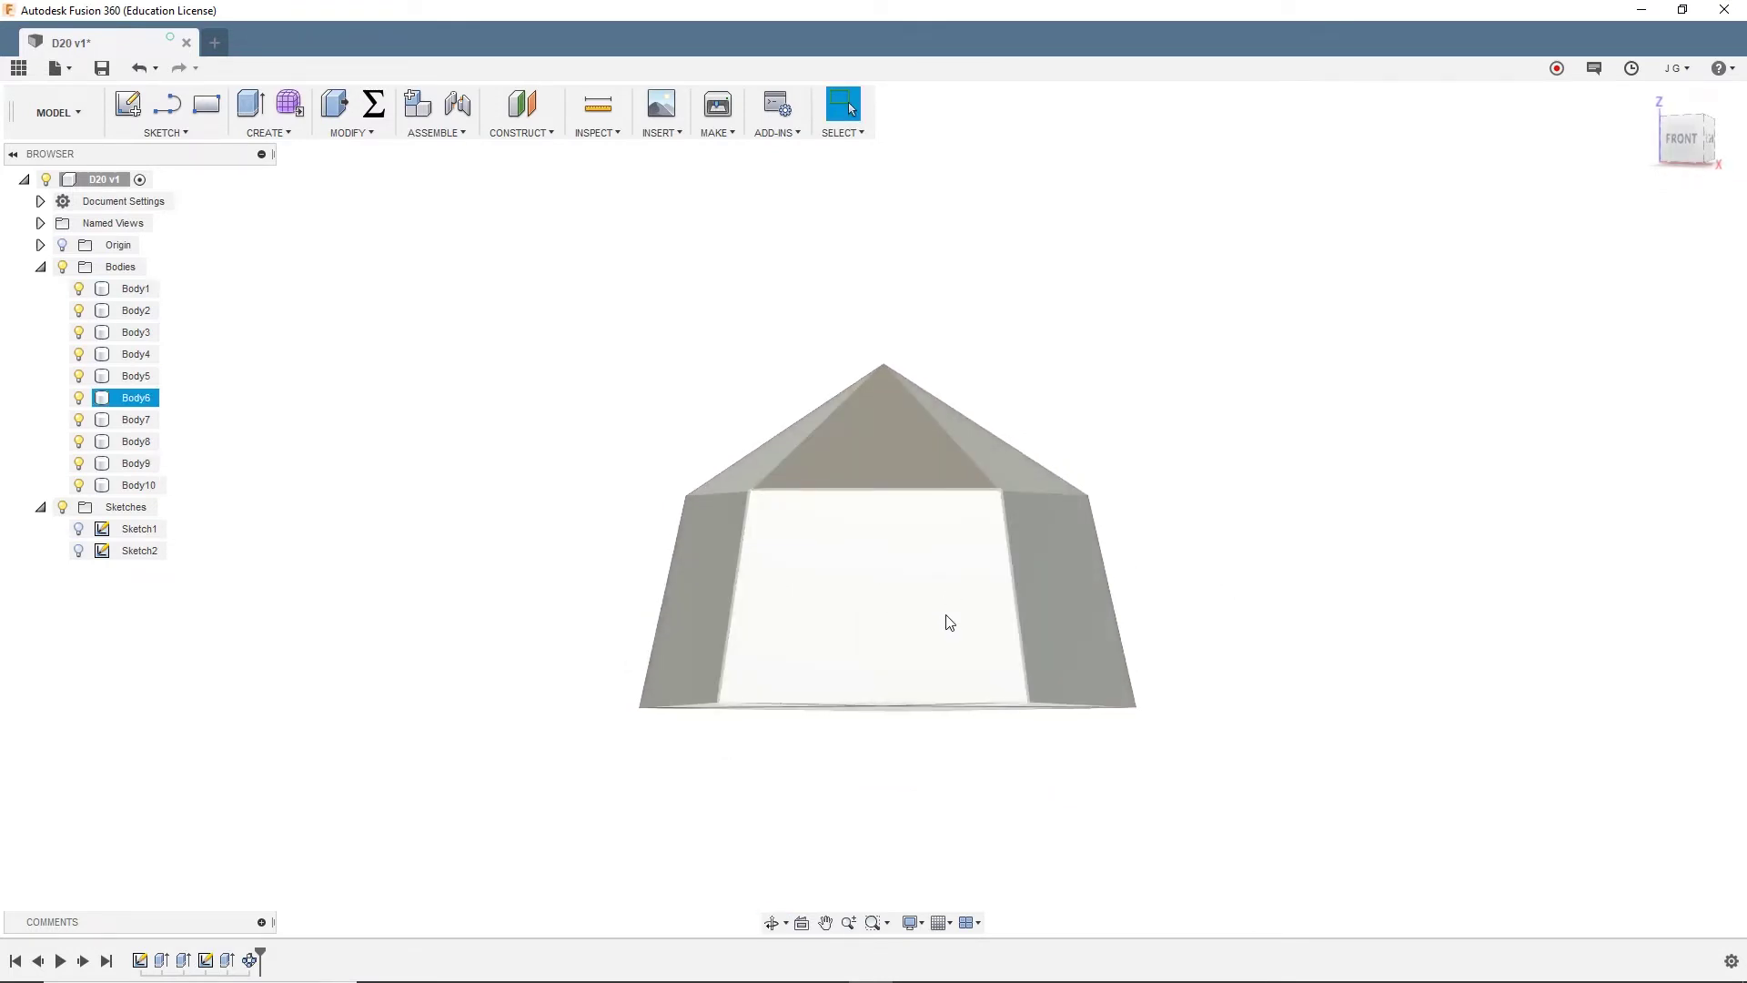
shift+middle_drag(1274, 519, 1276, 568)
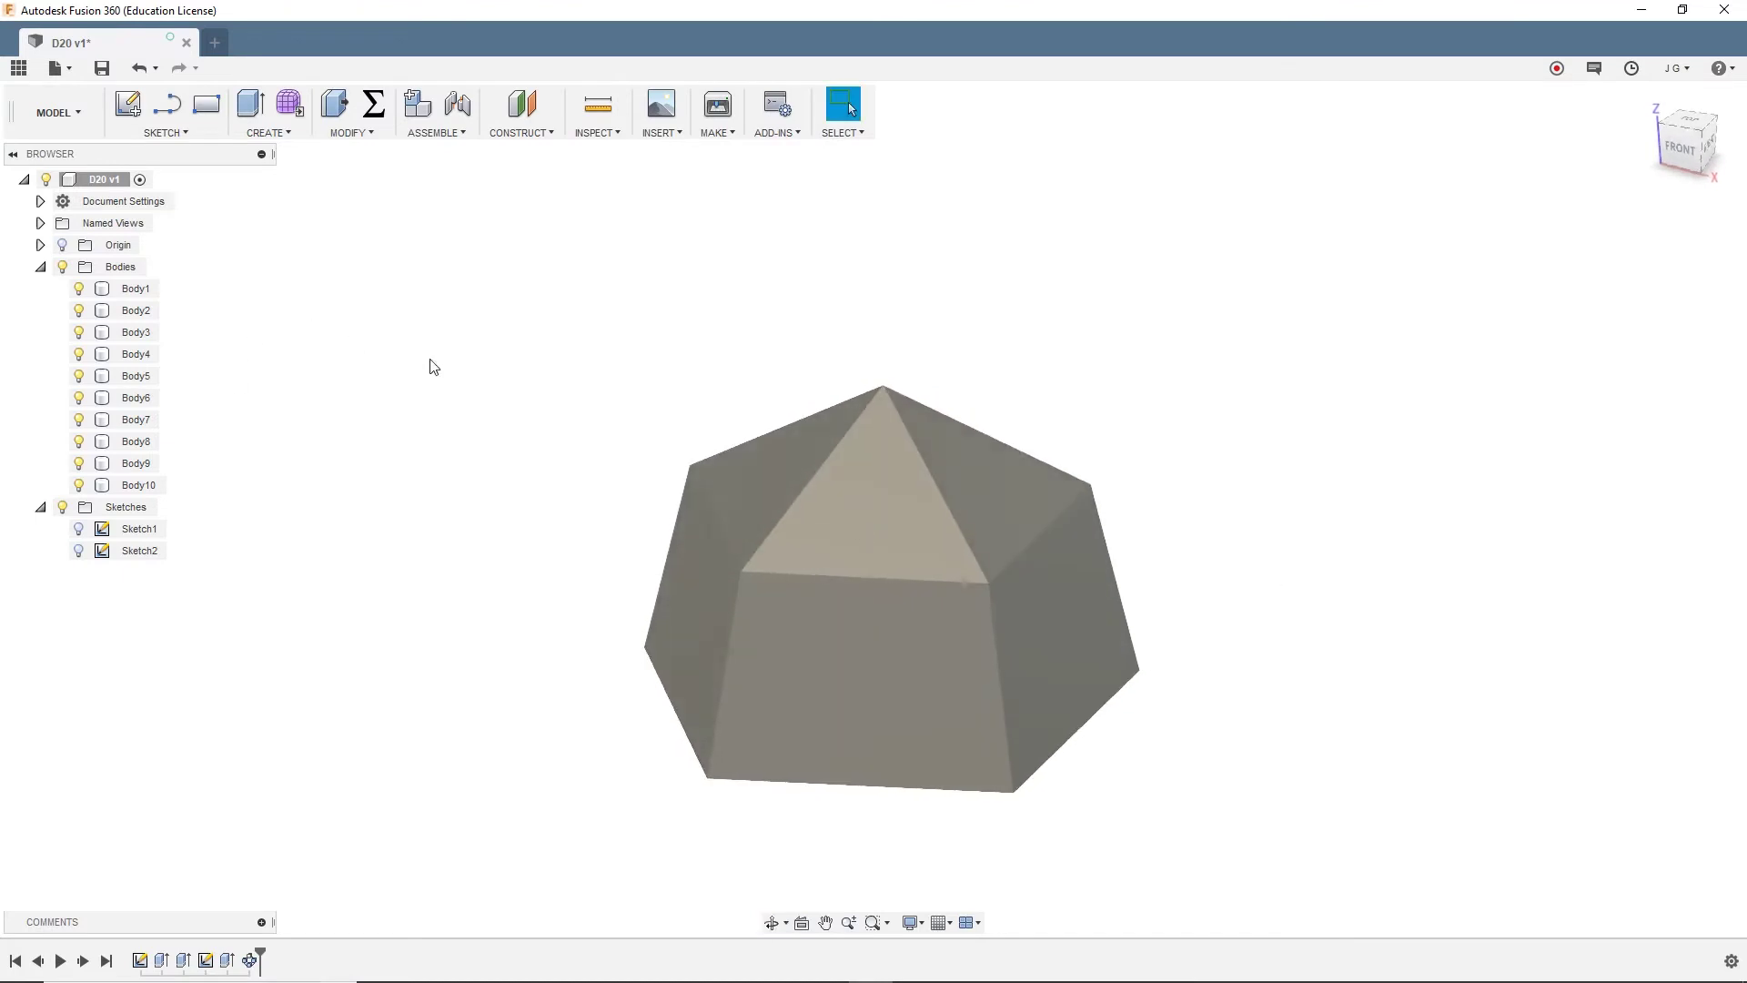
shift+middle_drag(519, 367, 495, 413)
text(s)
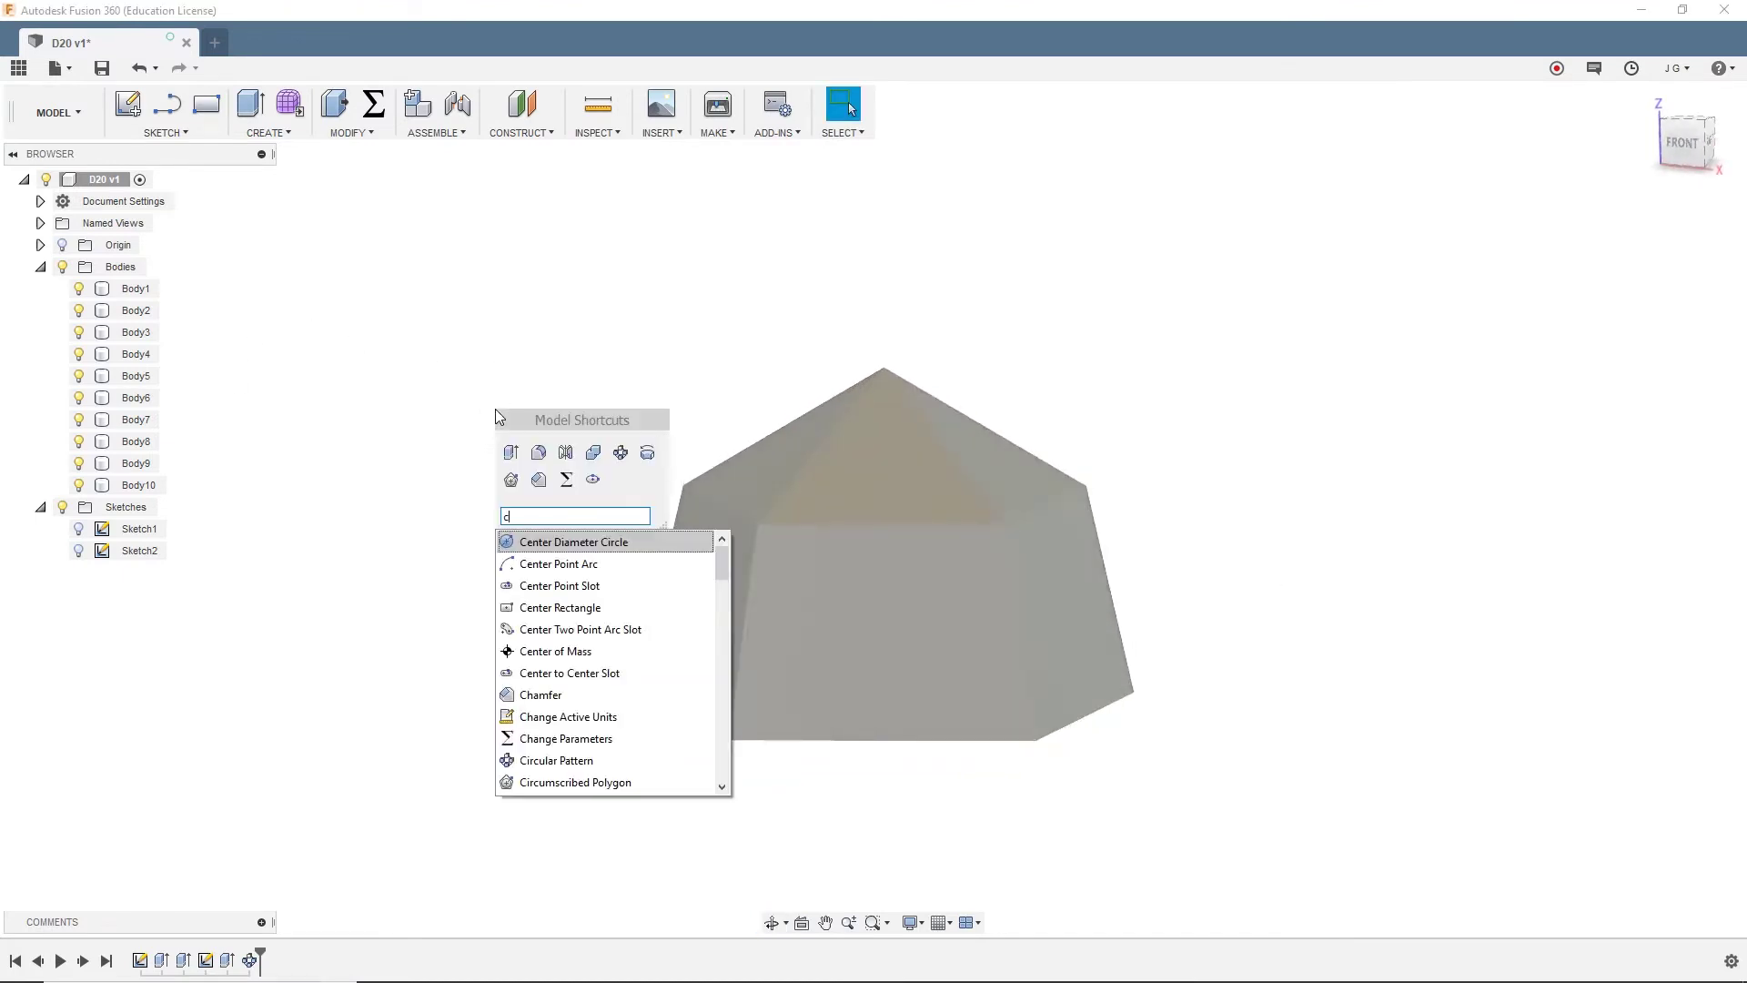
text(comb)
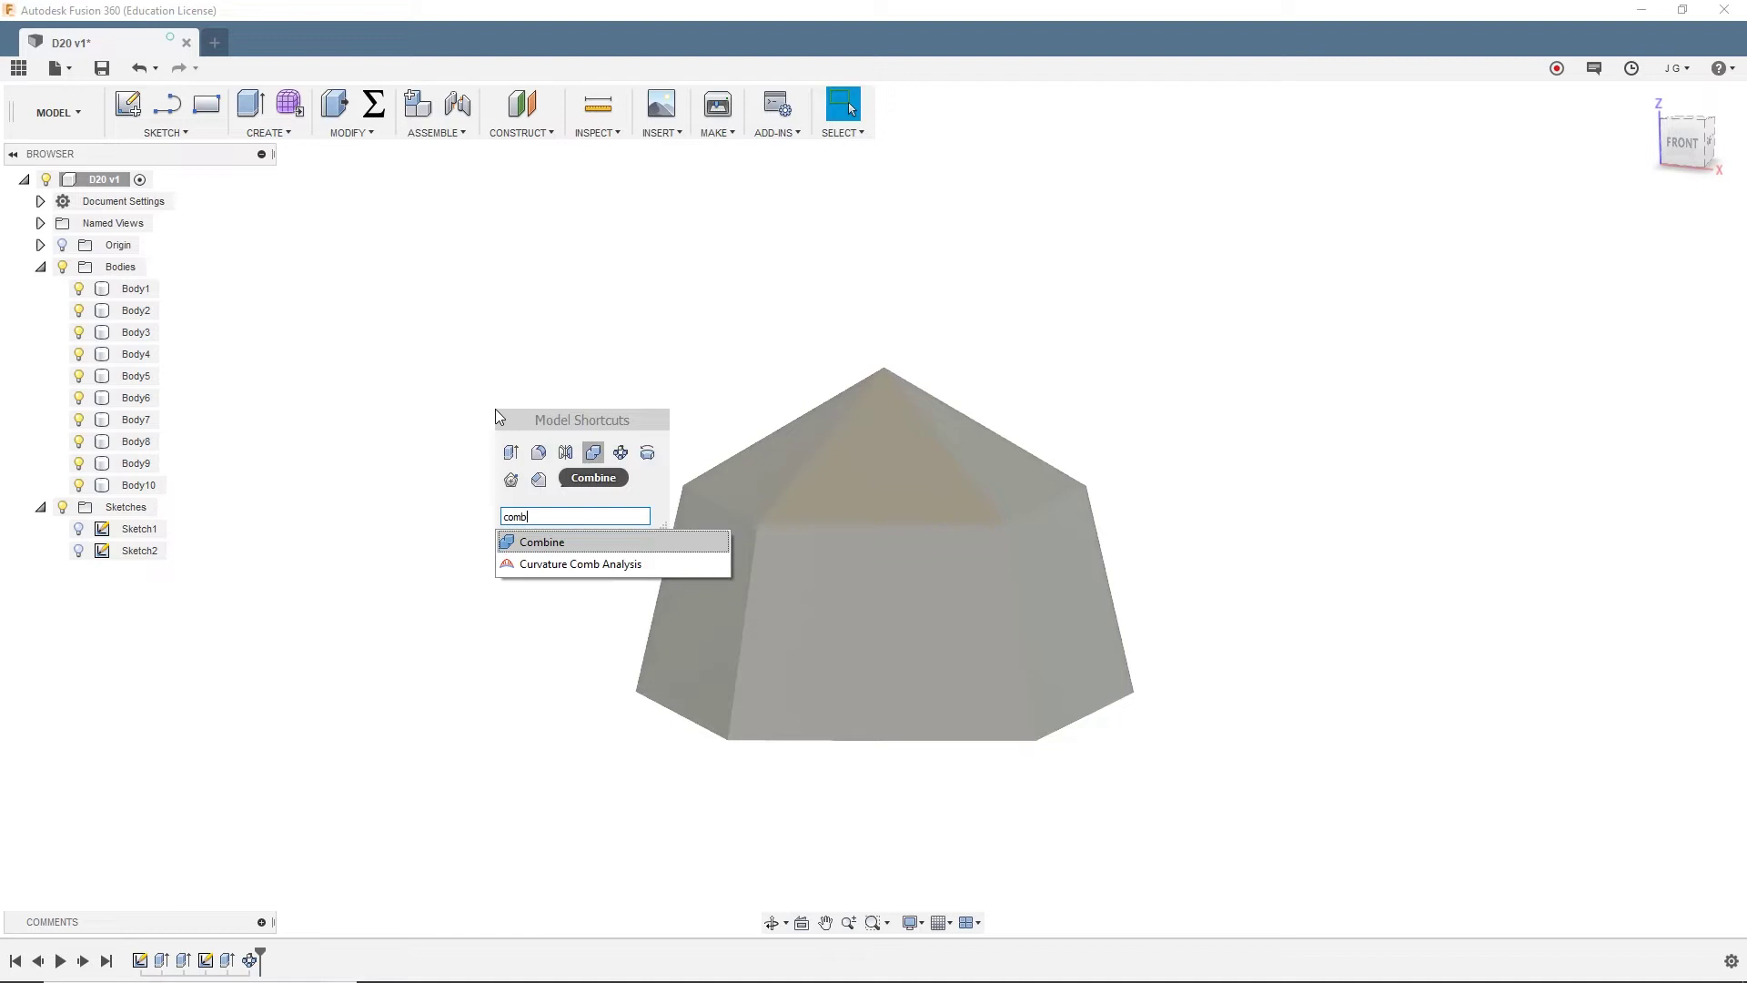
key(Return)
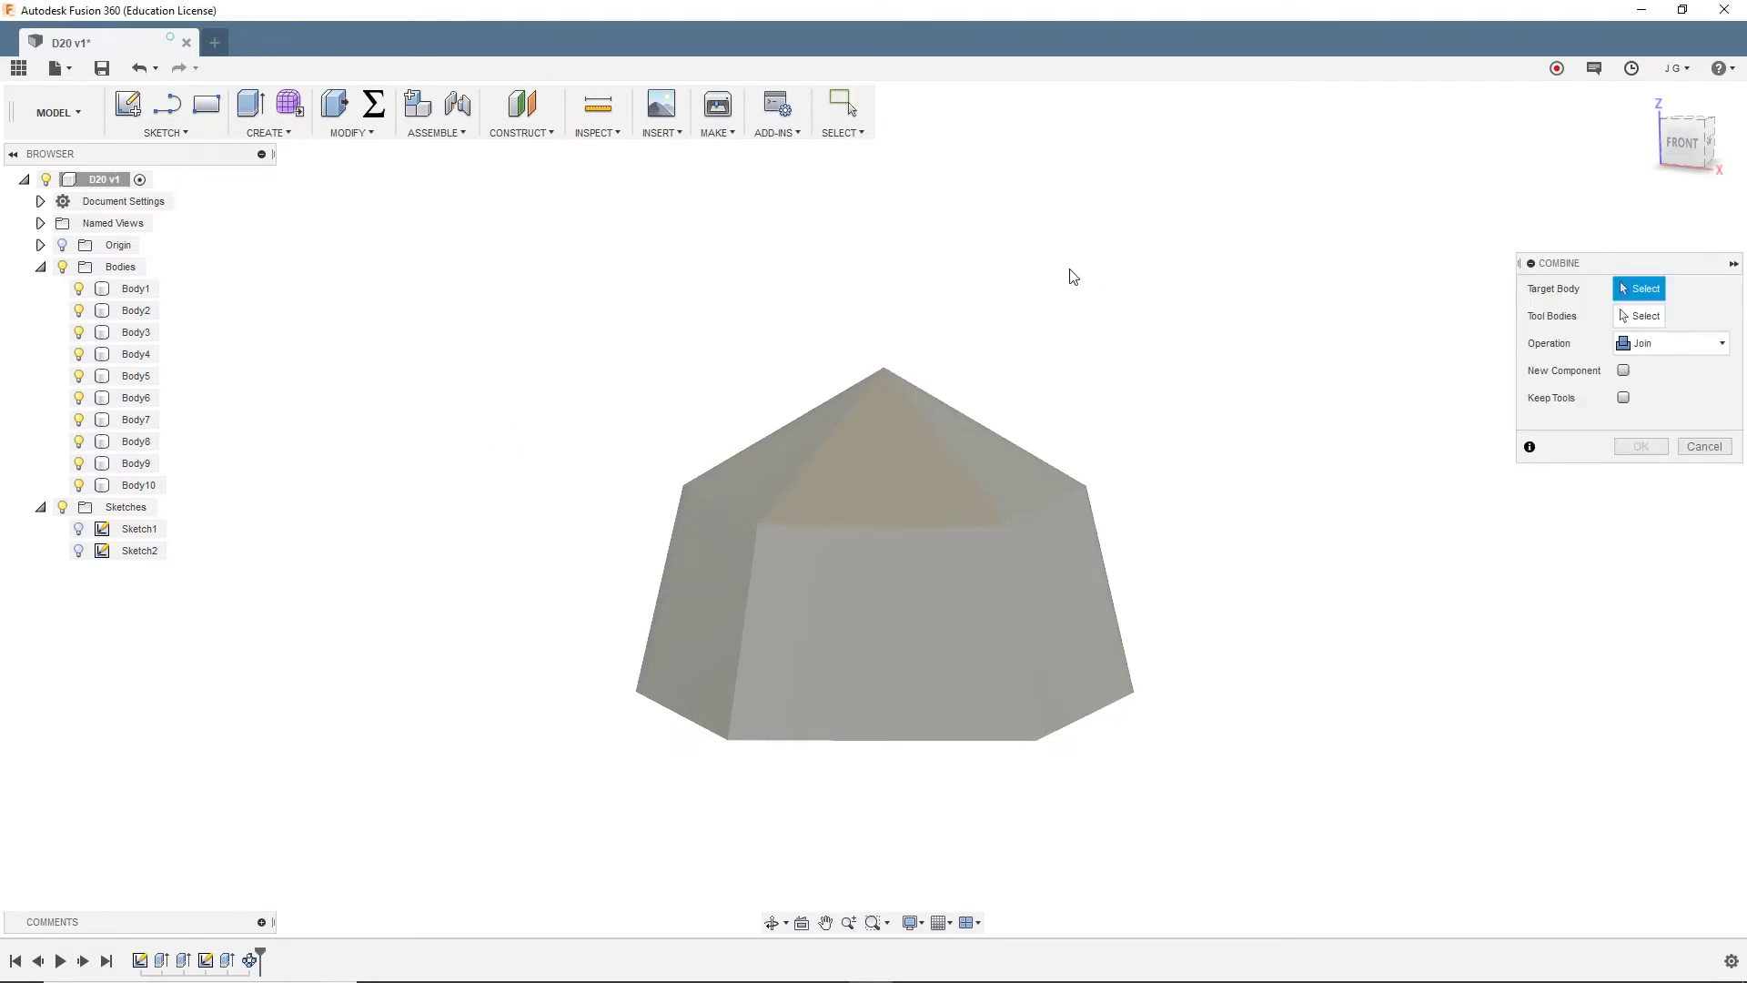
click(893, 449)
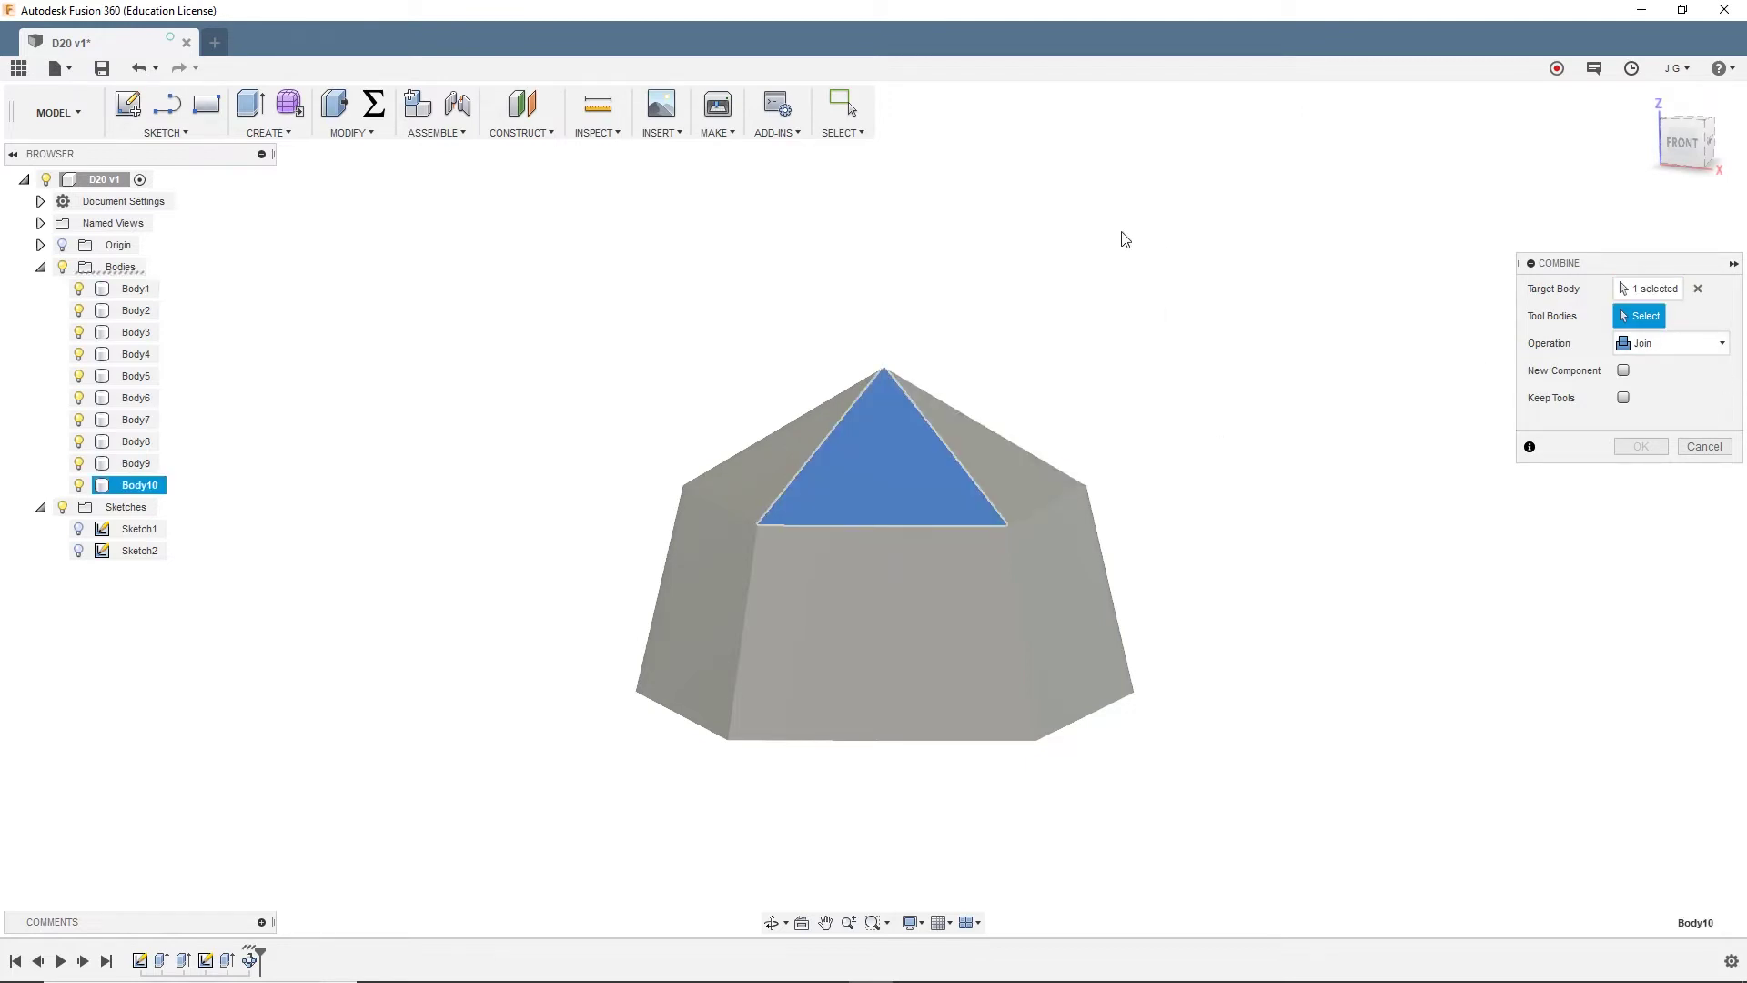
drag(1125, 240, 733, 429)
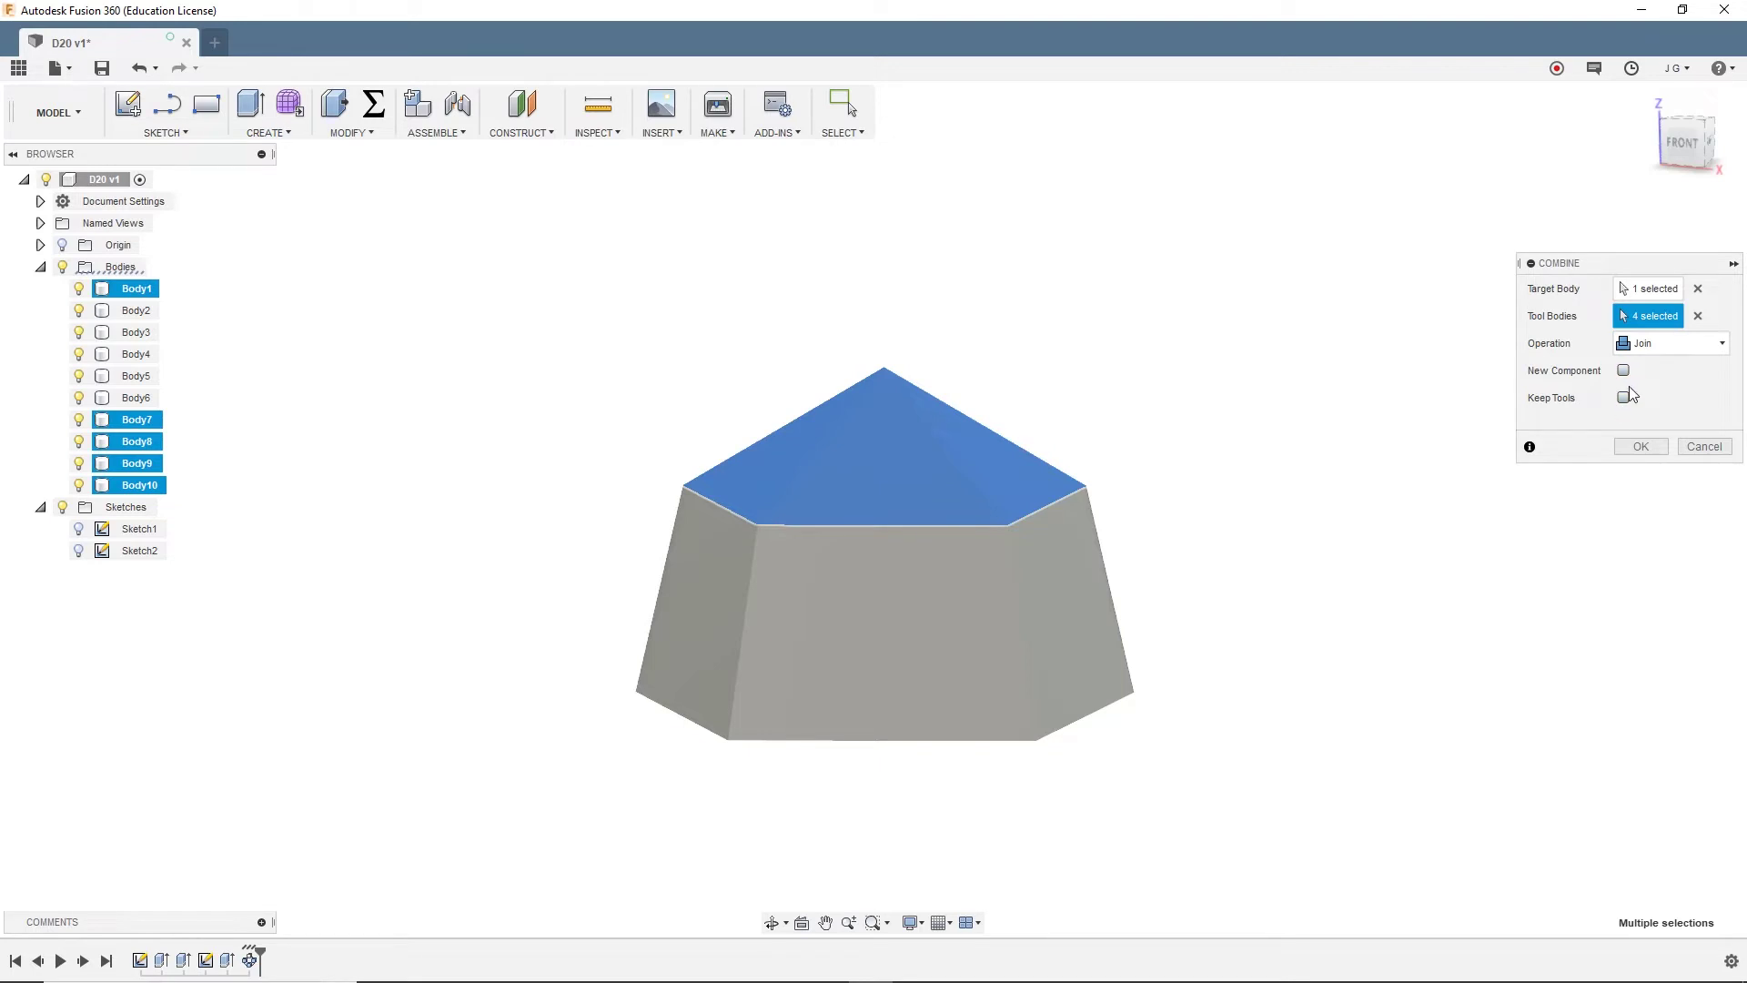
click(1645, 444)
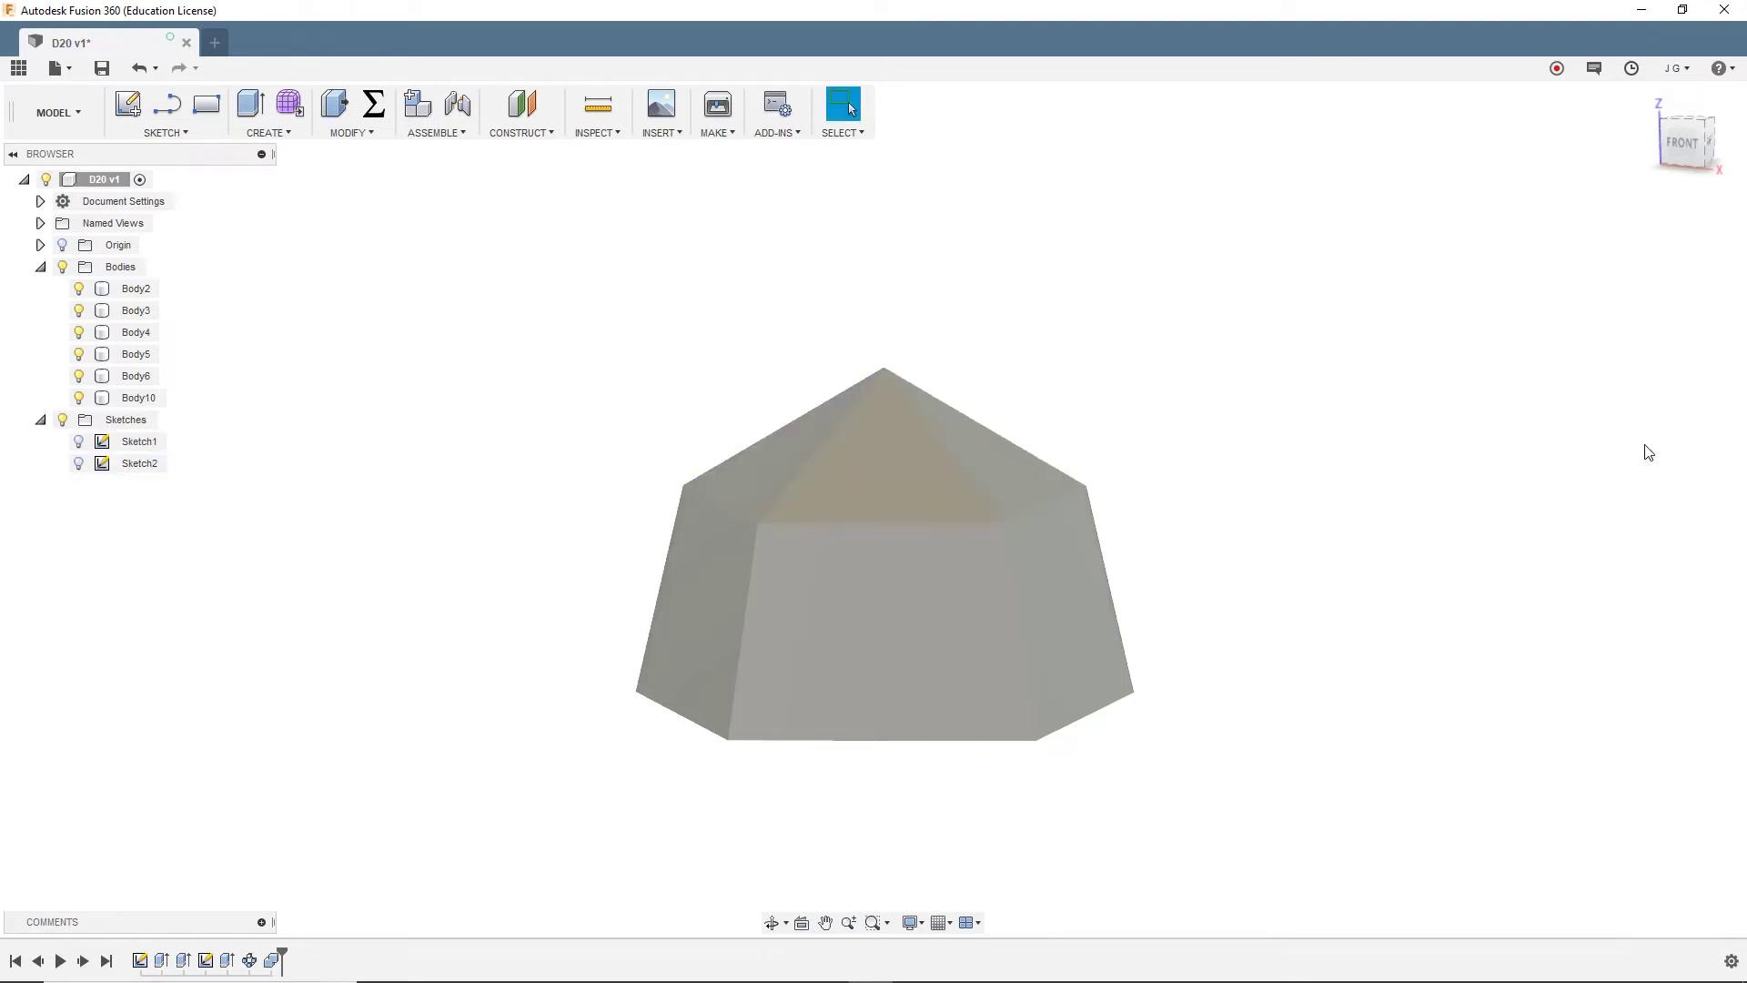
Combine the five lower wedge bodies into a single body using the Join operation
right_click(1322, 387)
click(1313, 335)
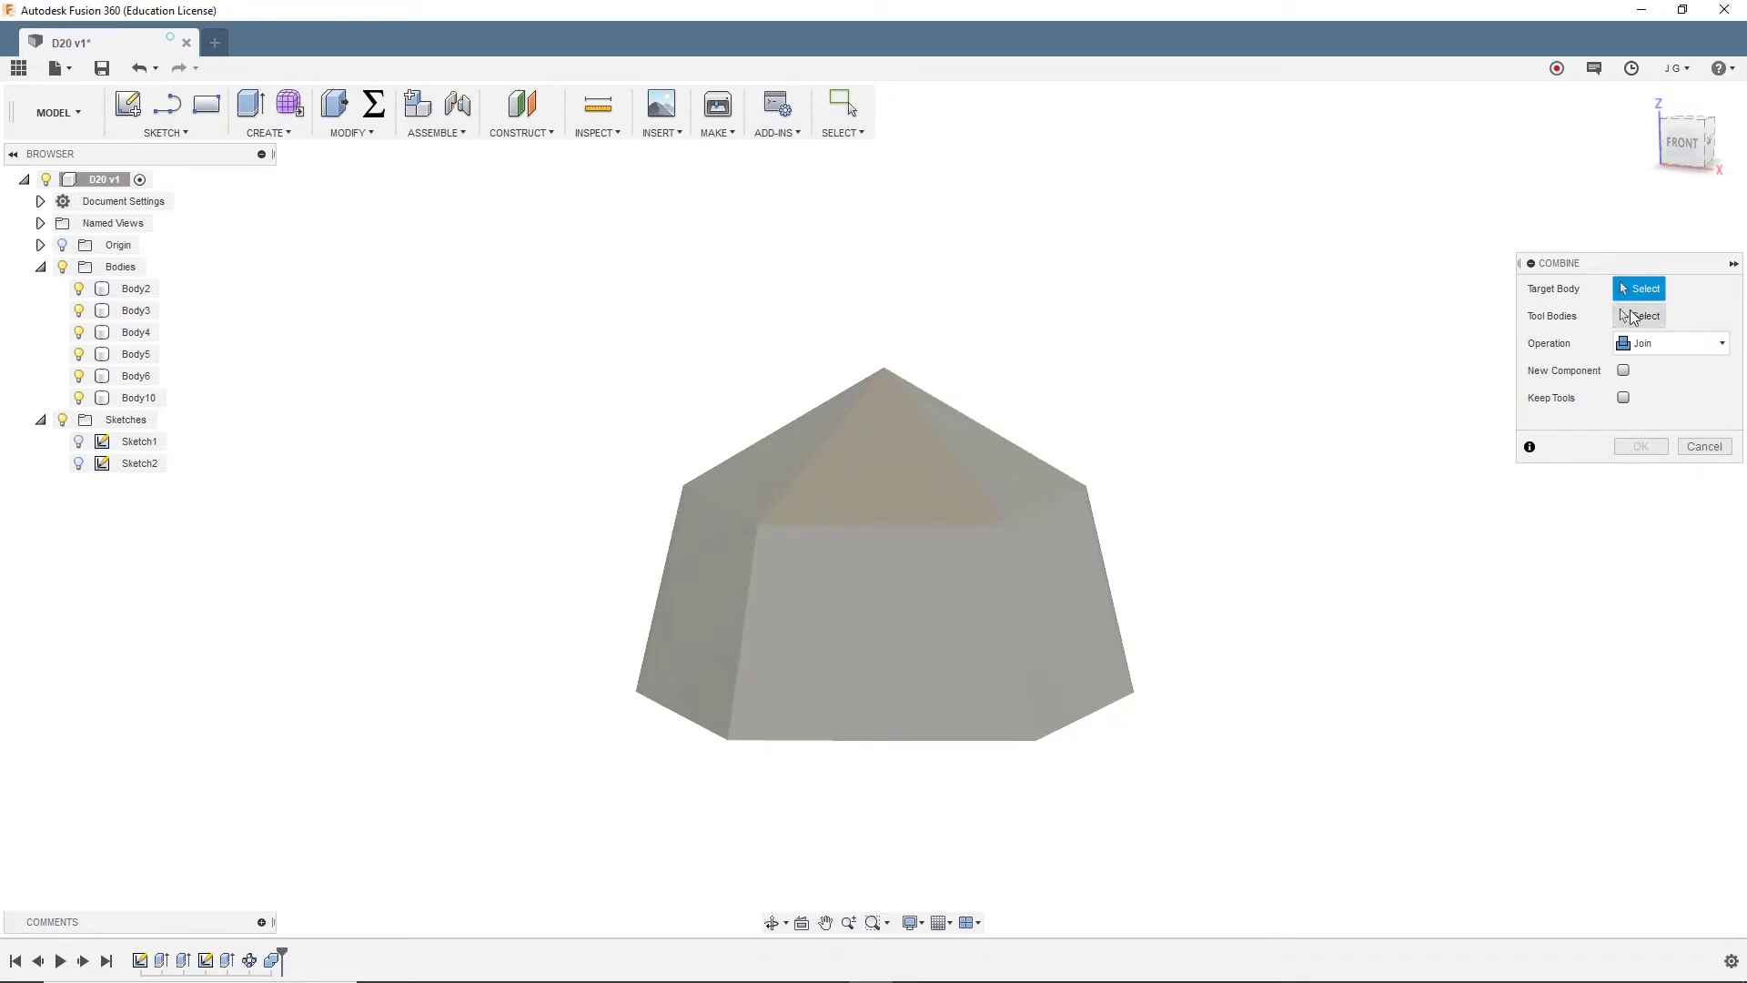
click(1001, 723)
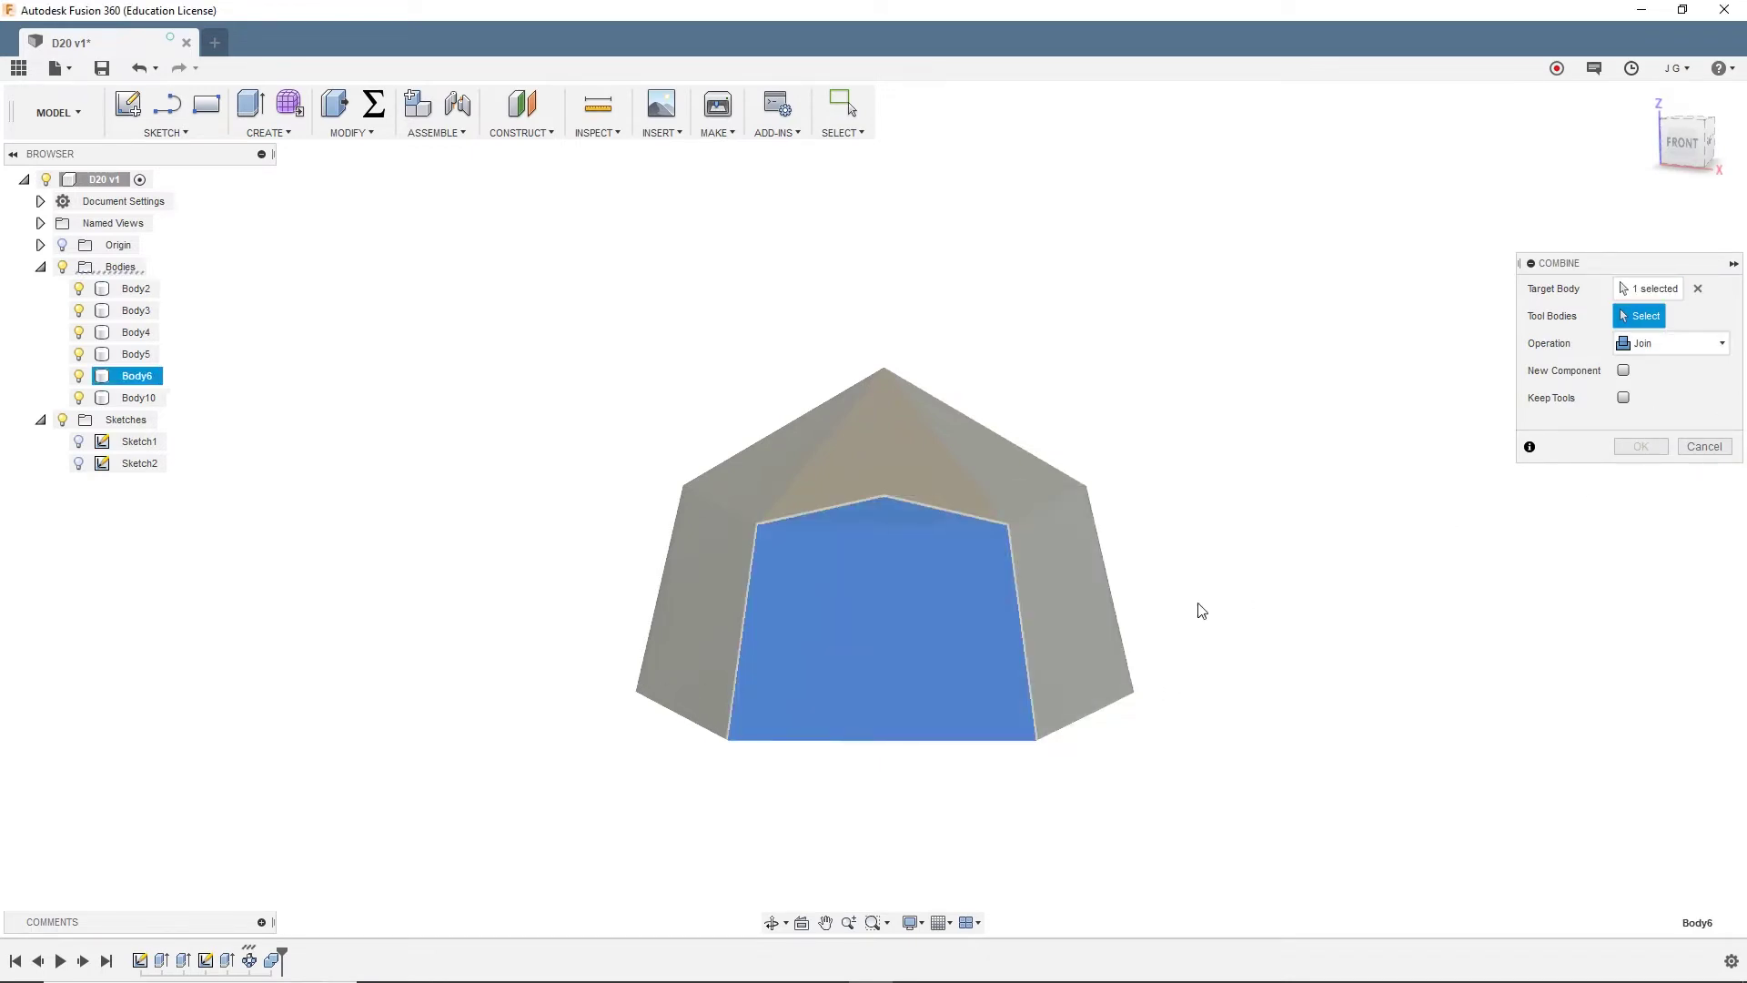
drag(1201, 601, 393, 758)
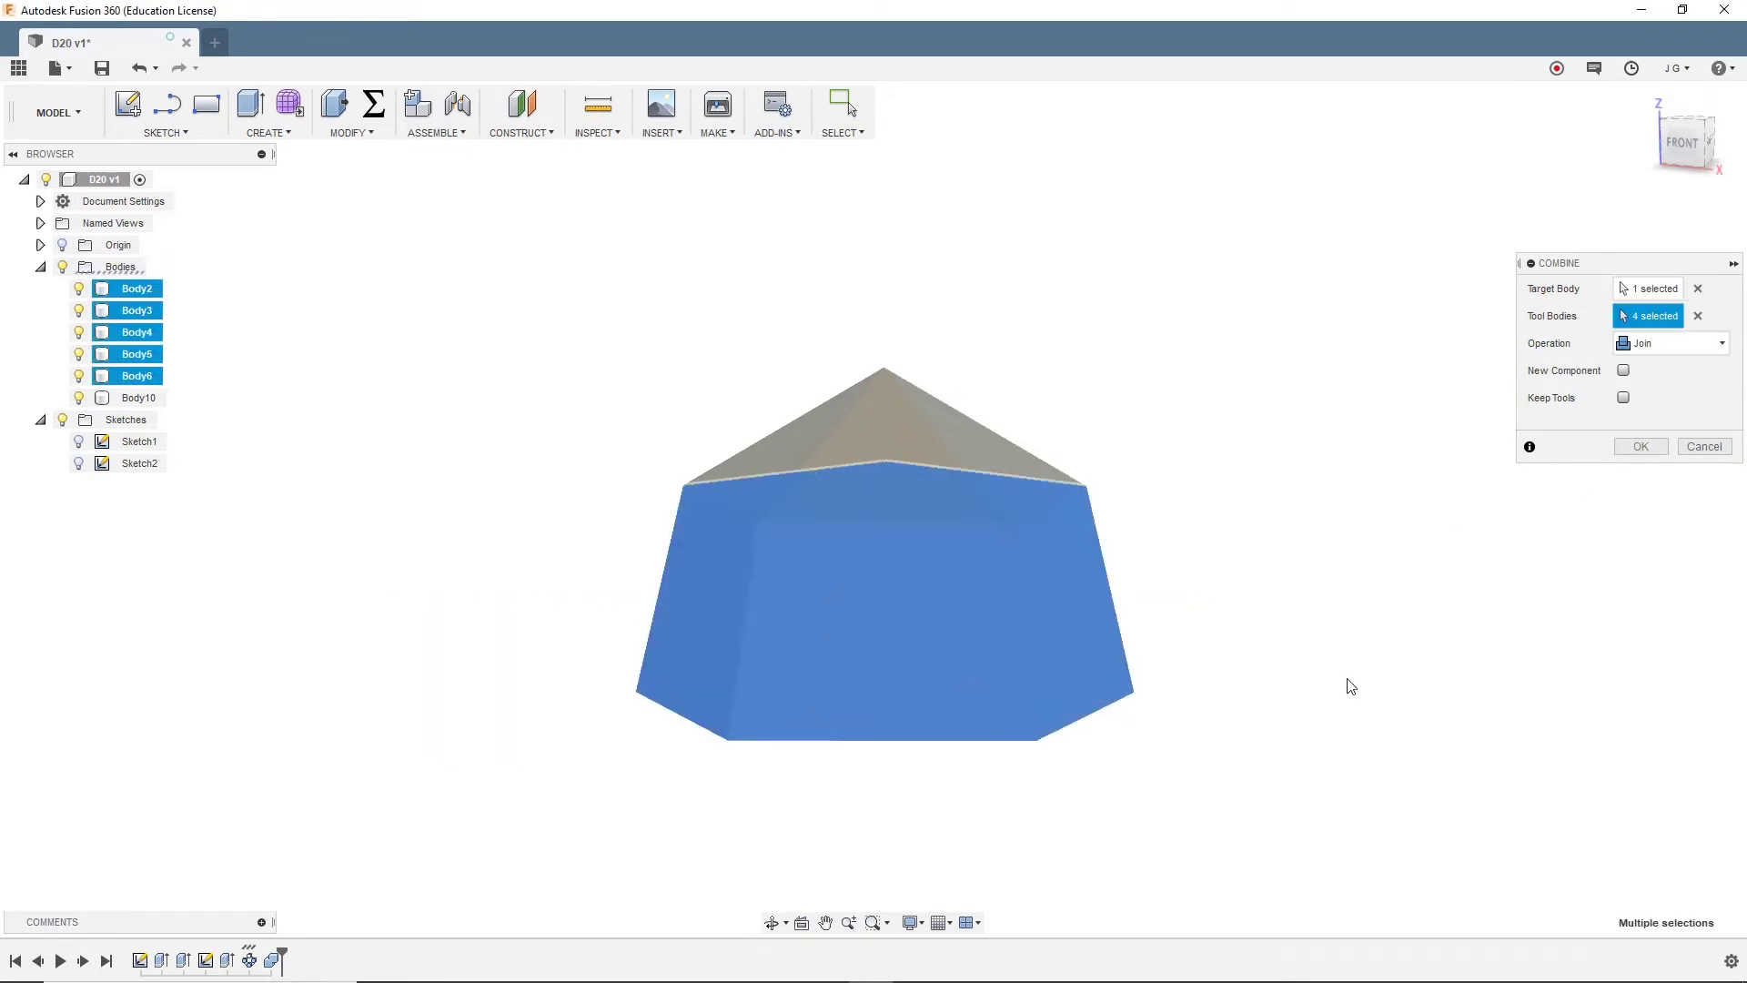
click(1638, 447)
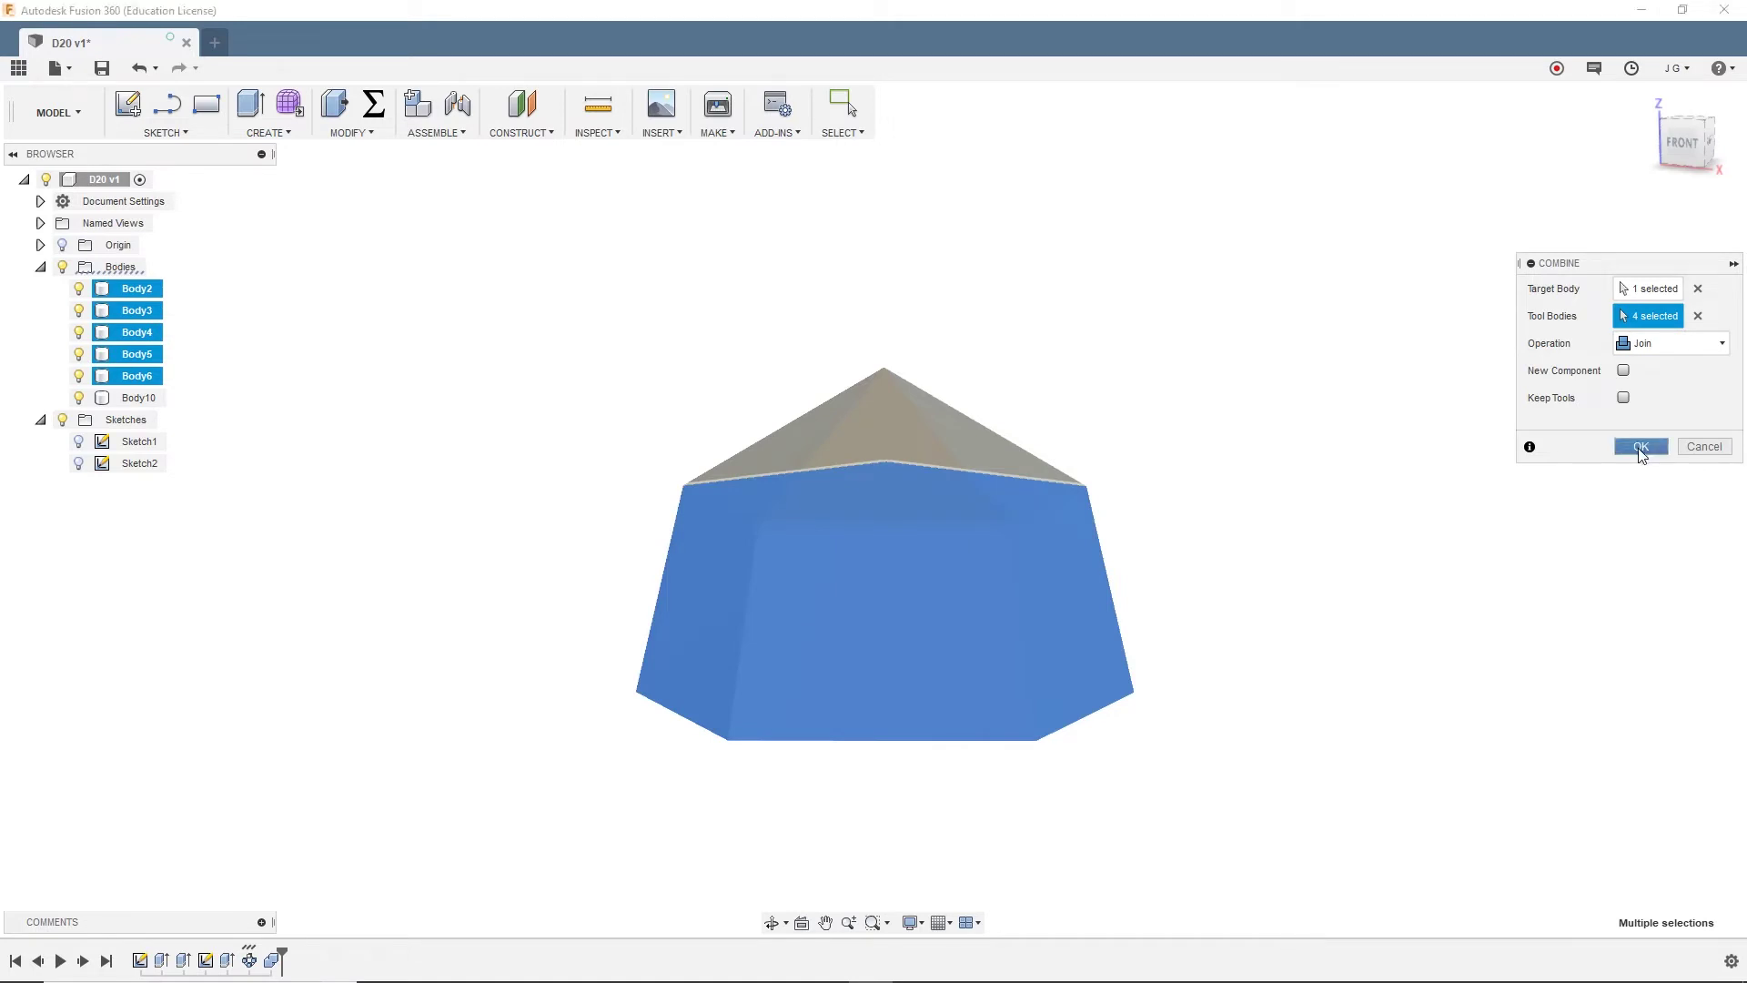
Inspect the two joined bodies separately by hiding and reshowing the lower one, and hiding the upper pyramid
click(79, 288)
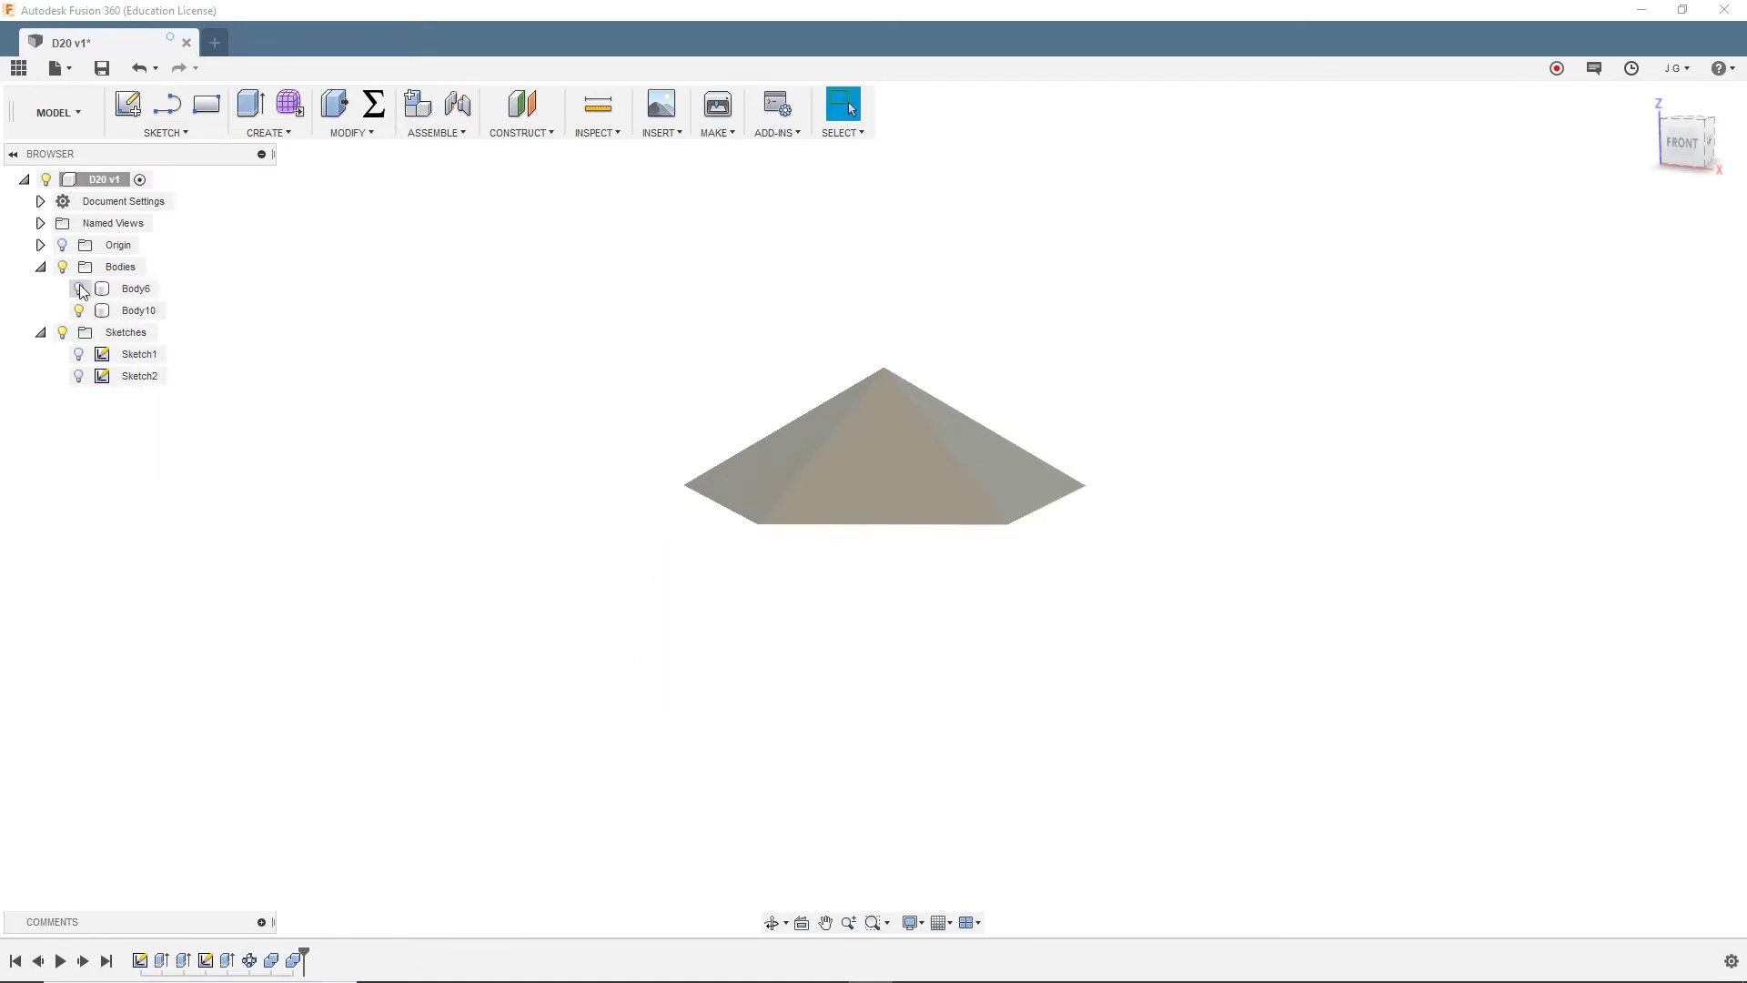
click(79, 289)
click(78, 310)
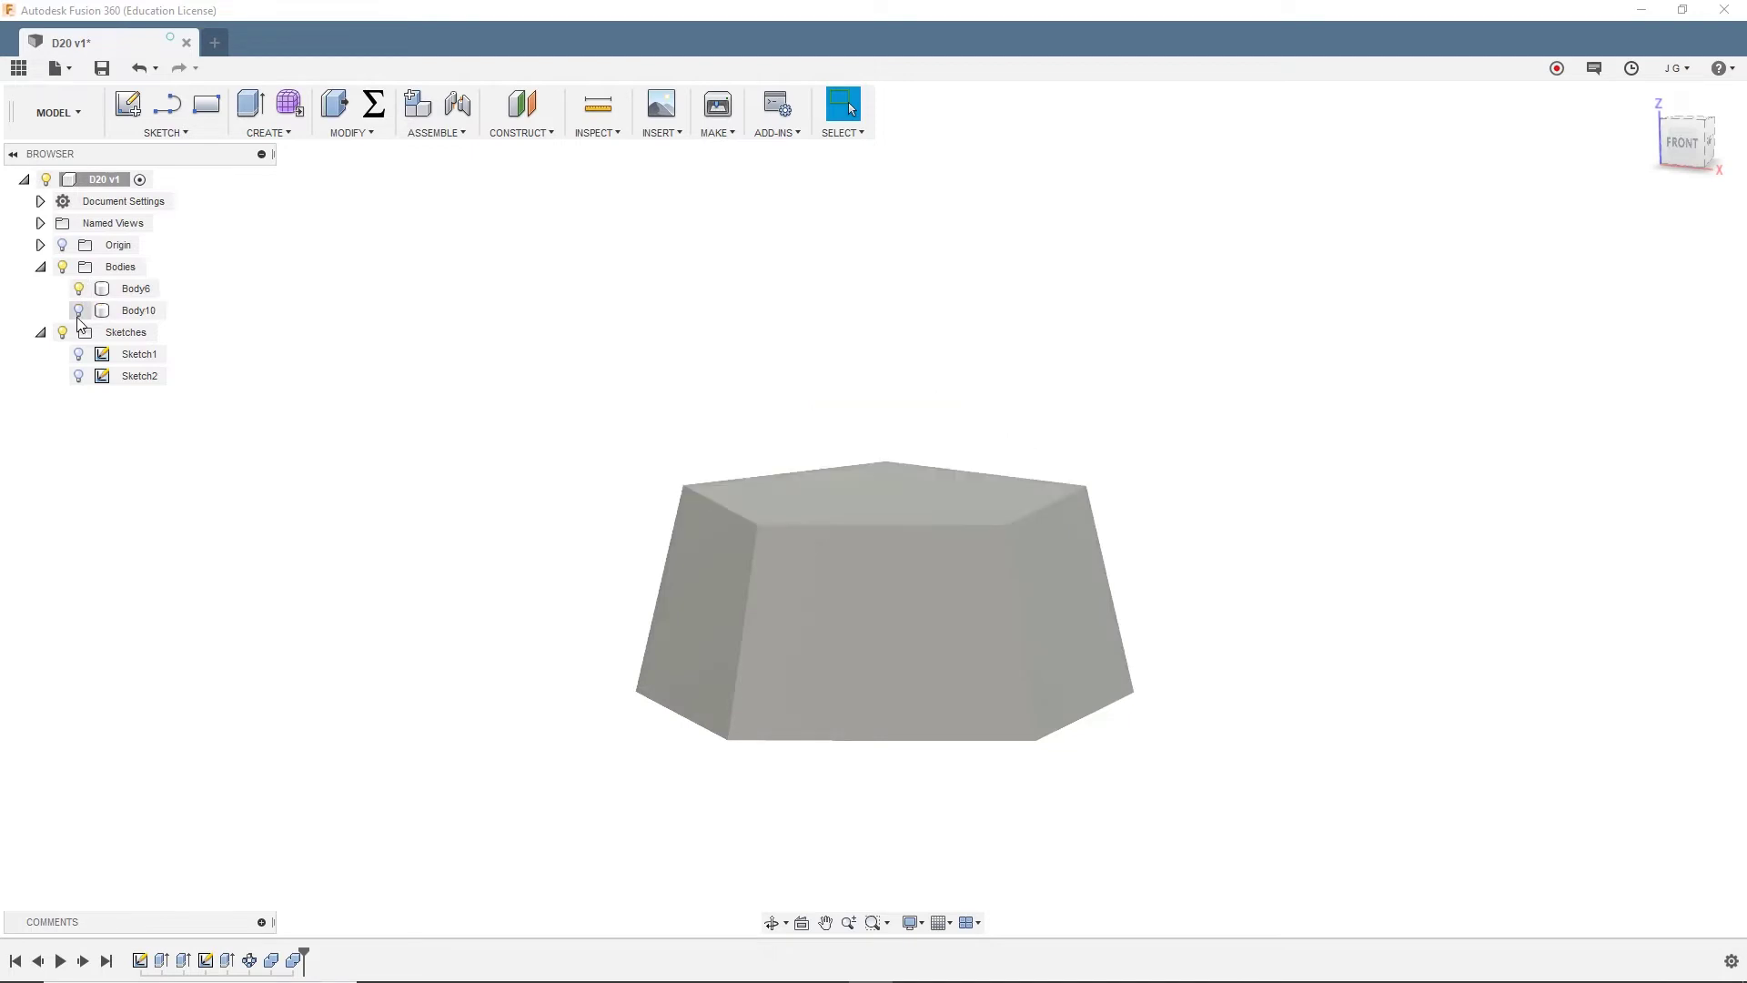
Show the upper pyramid and Sketch1, and make a pasted copy of both the upper and lower bodies
click(78, 310)
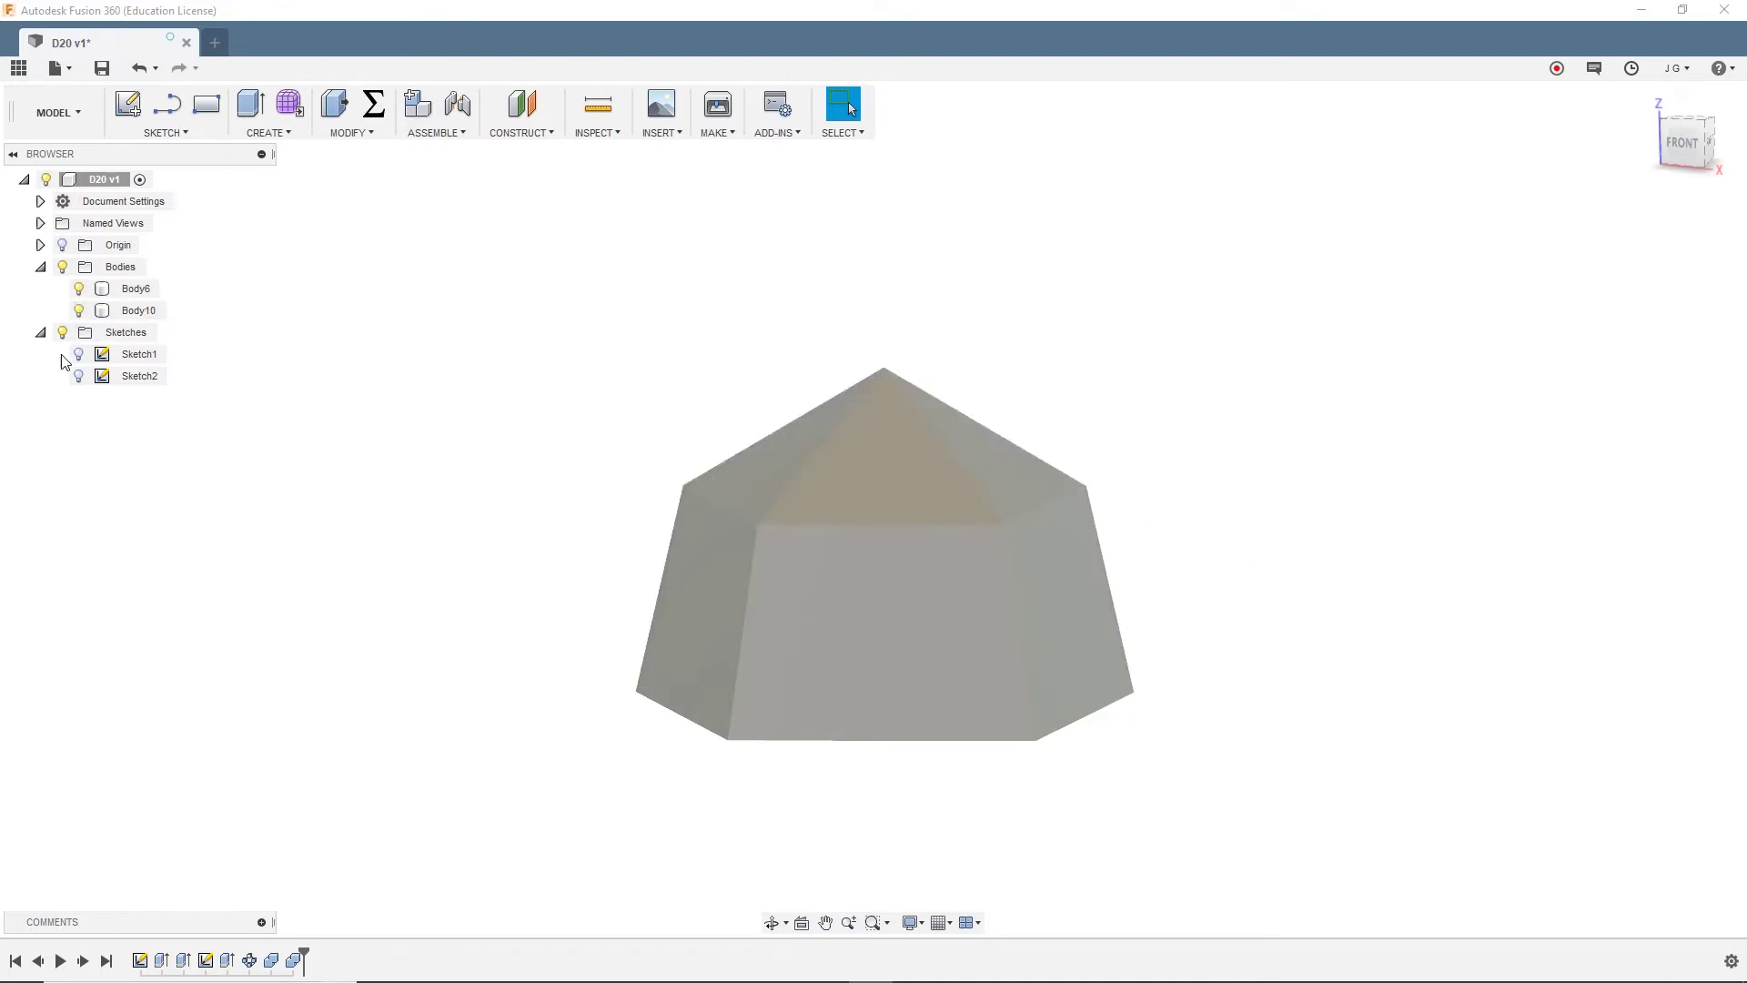
click(78, 354)
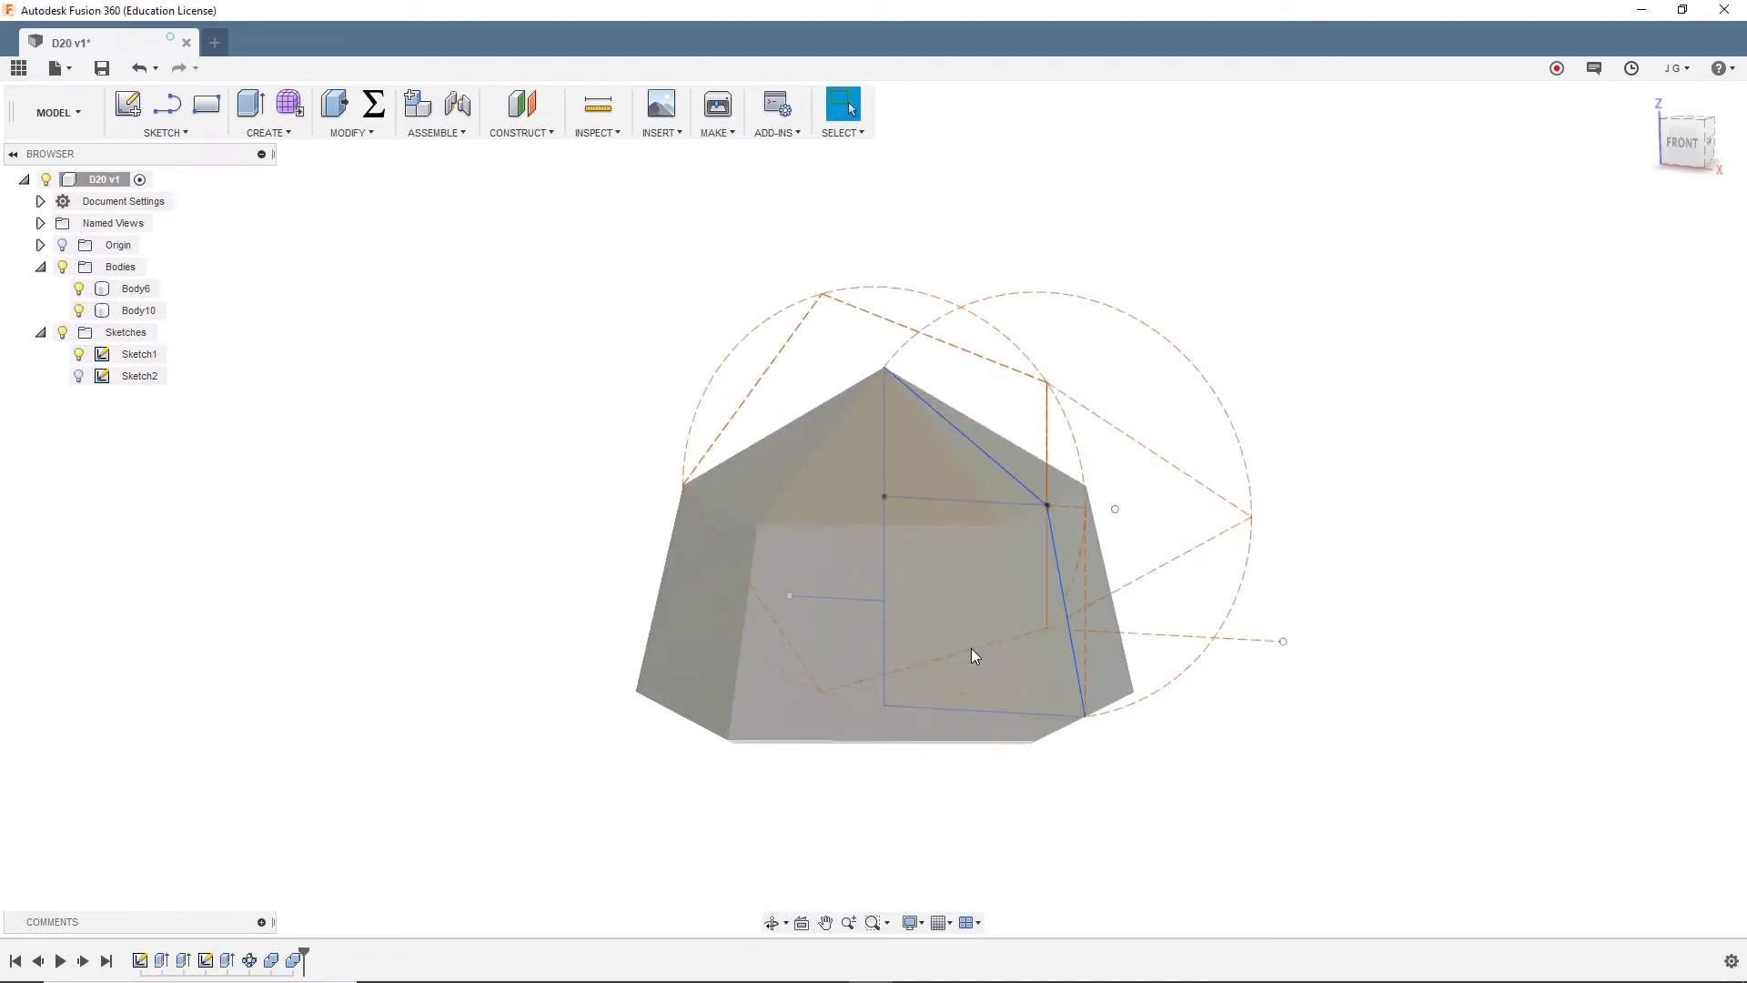
click(127, 293)
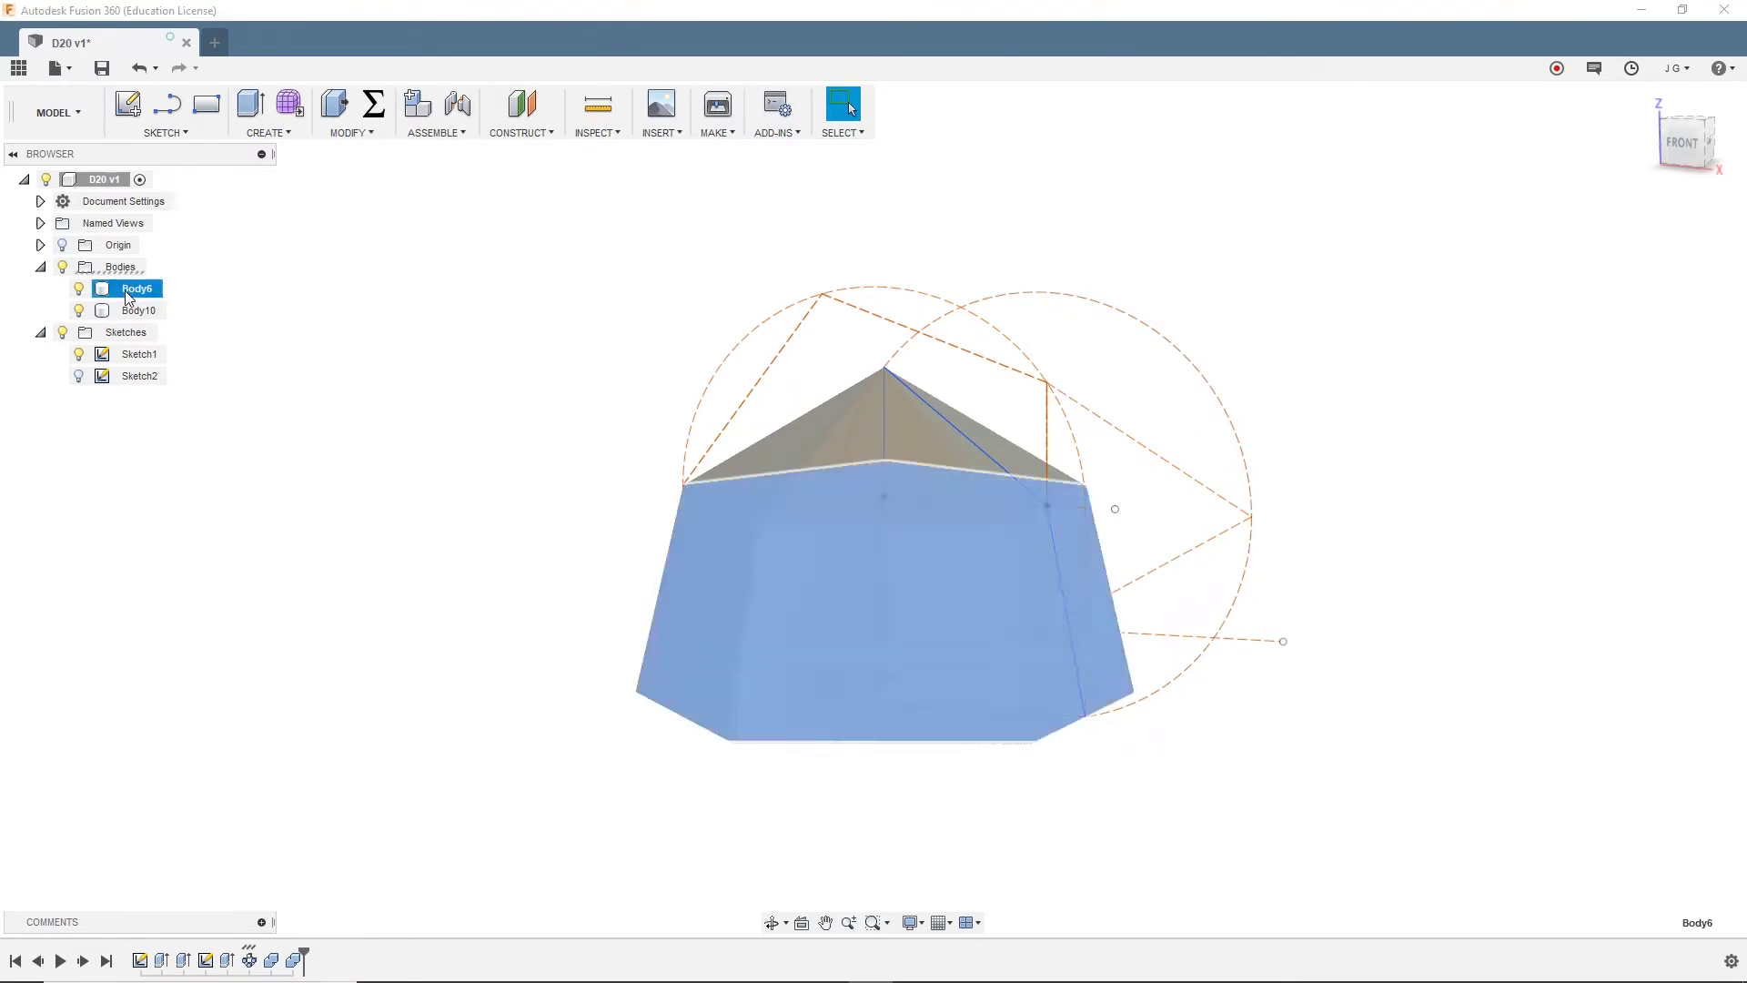
click(143, 304)
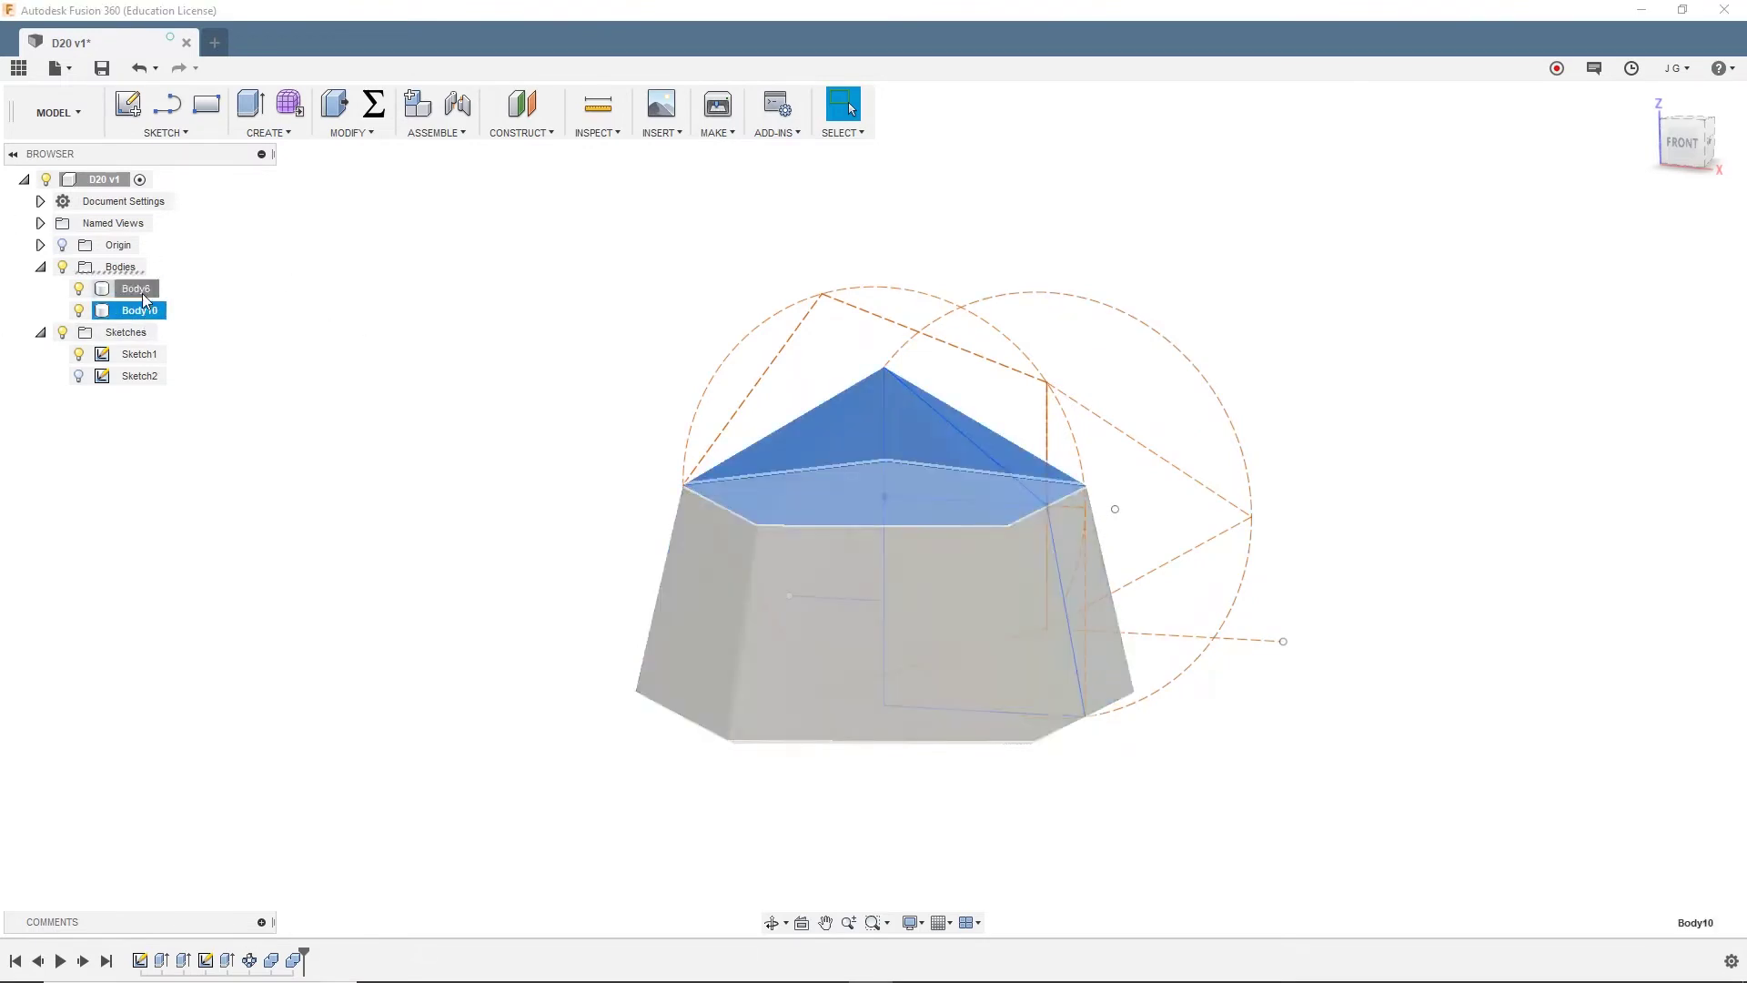
ctrl+click(138, 292)
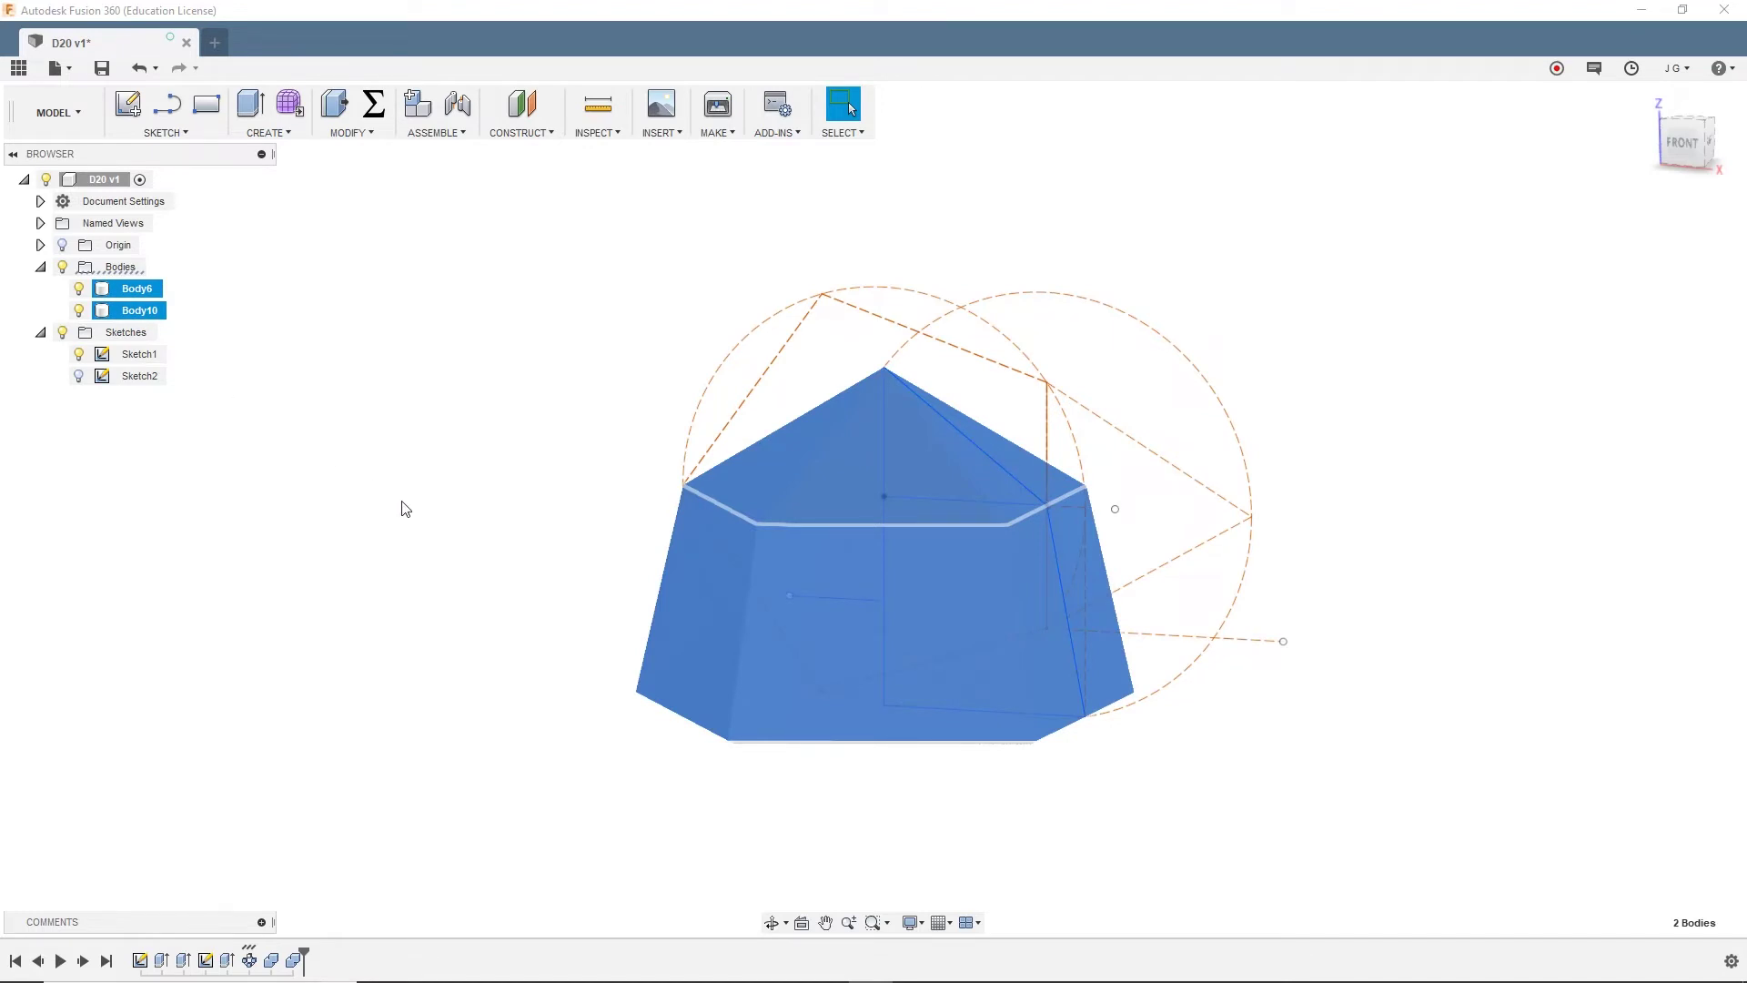
key(ctrl+v)
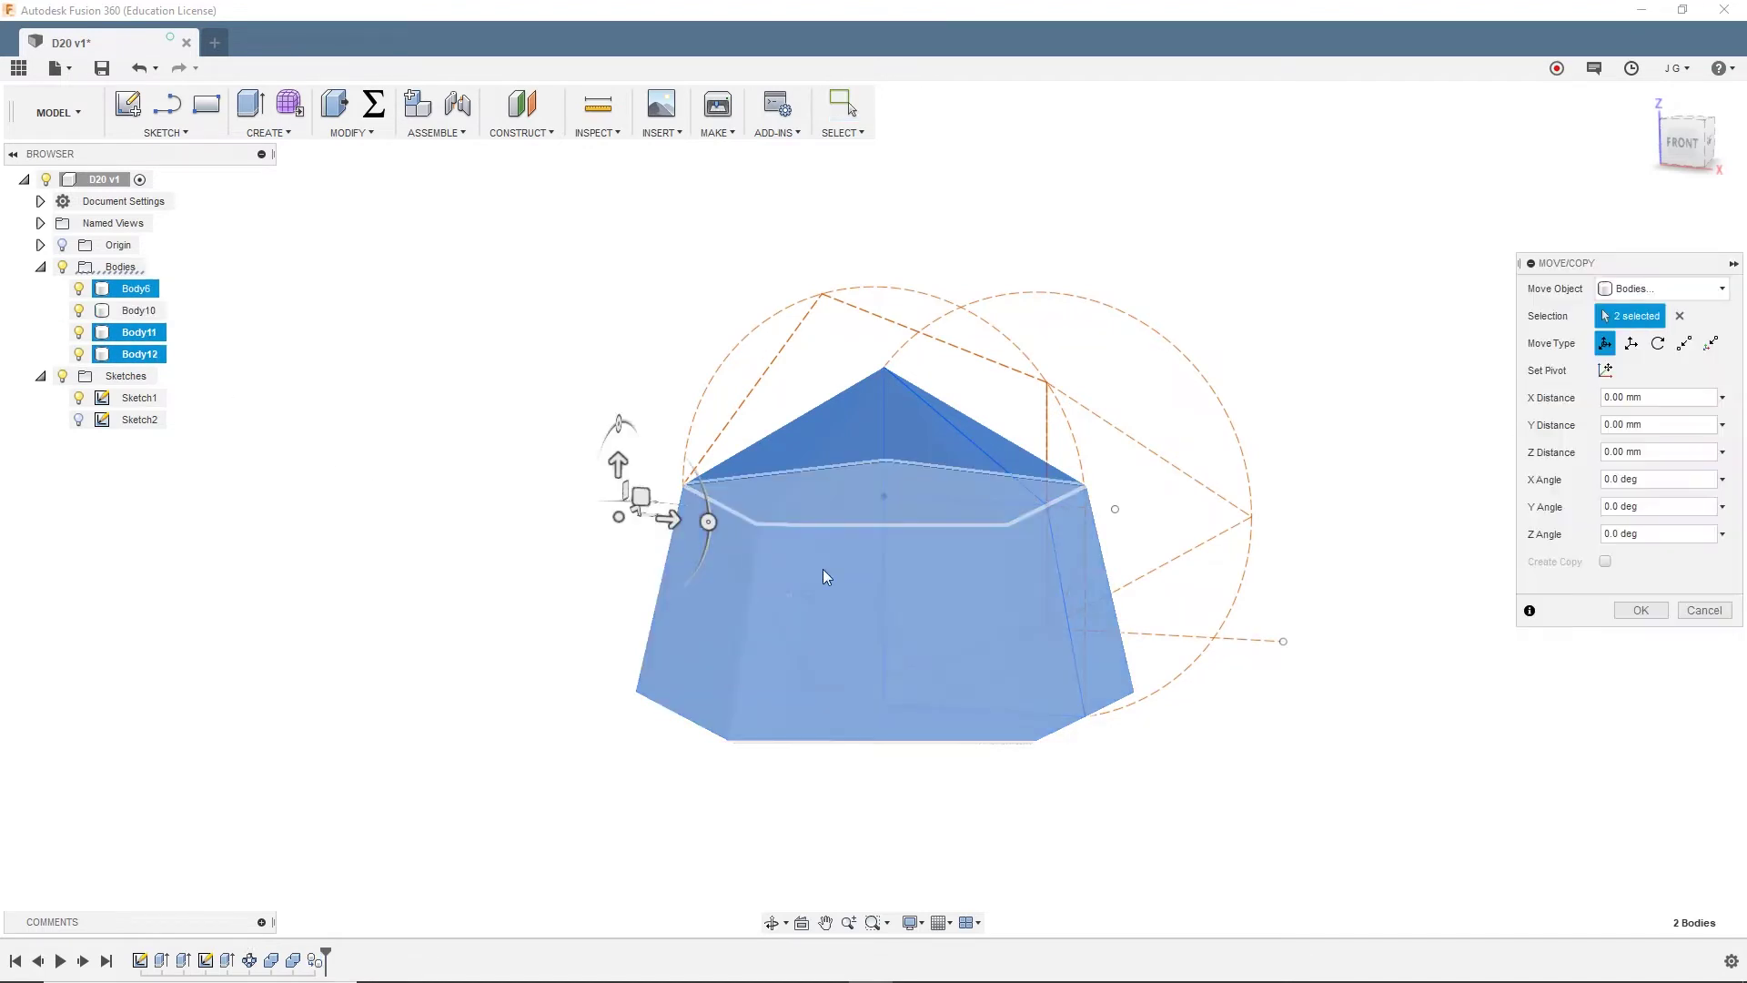
Set the copied bodies' move pivot at the sketch point halfway down the vertical centre line, hiding the bodies while picking it
click(1606, 369)
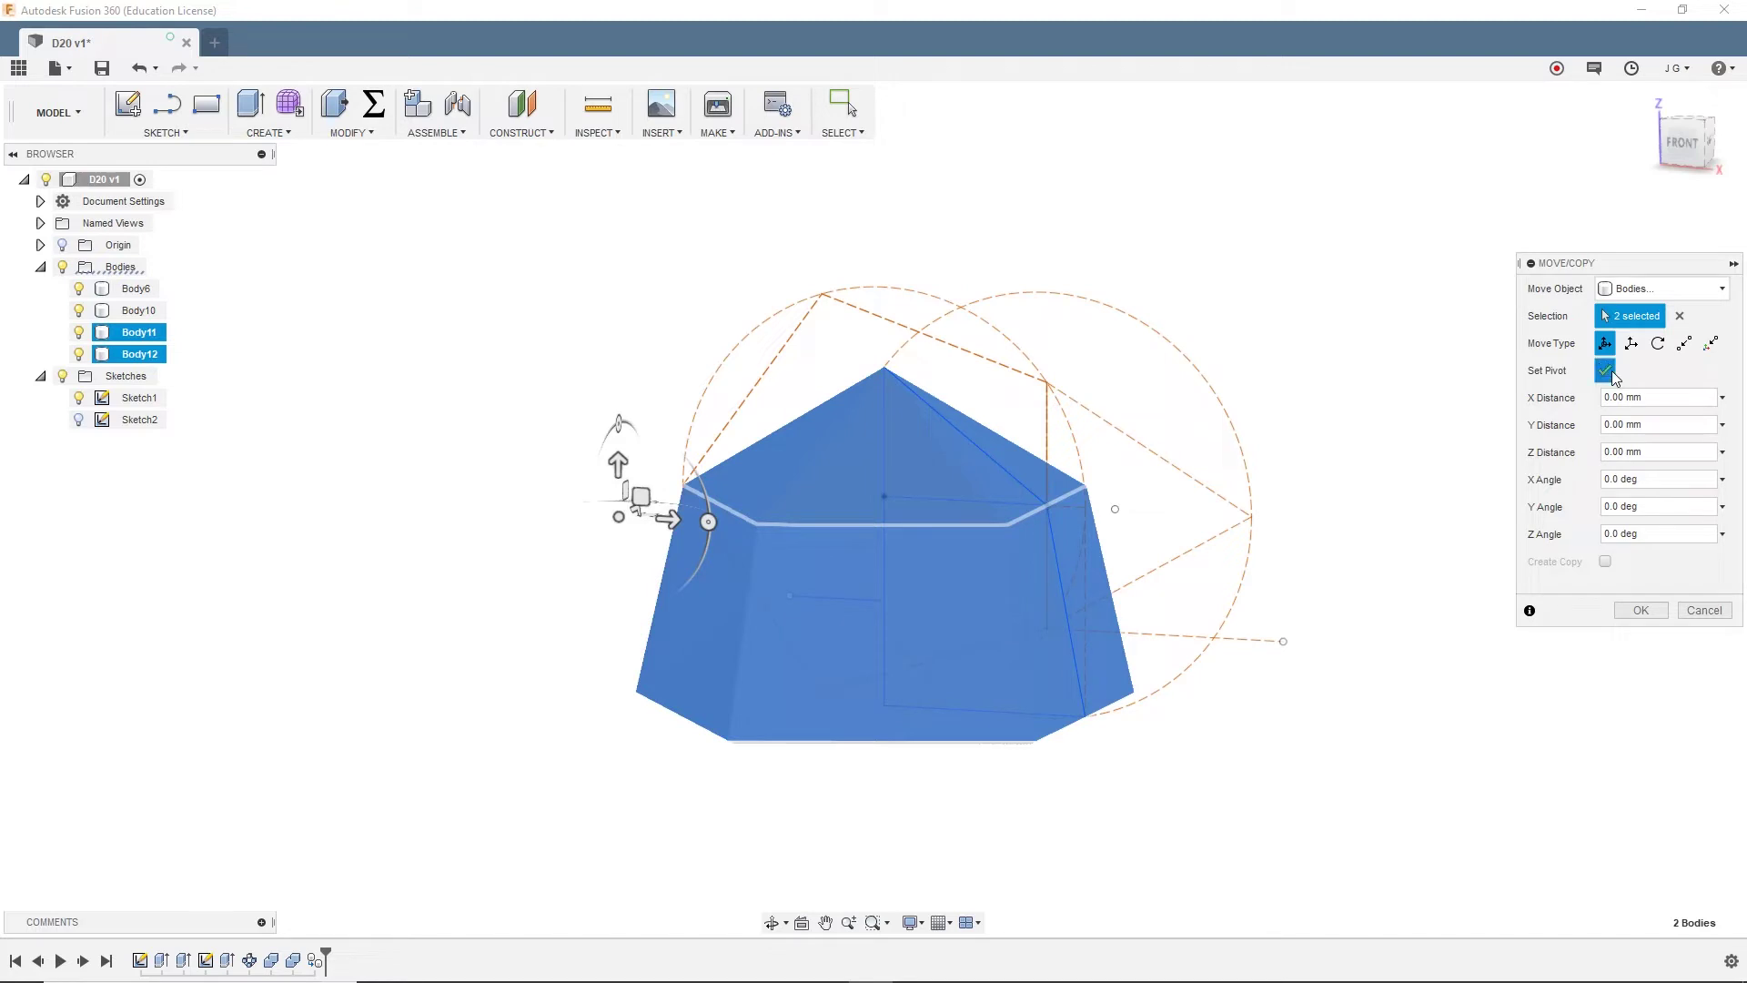
click(64, 267)
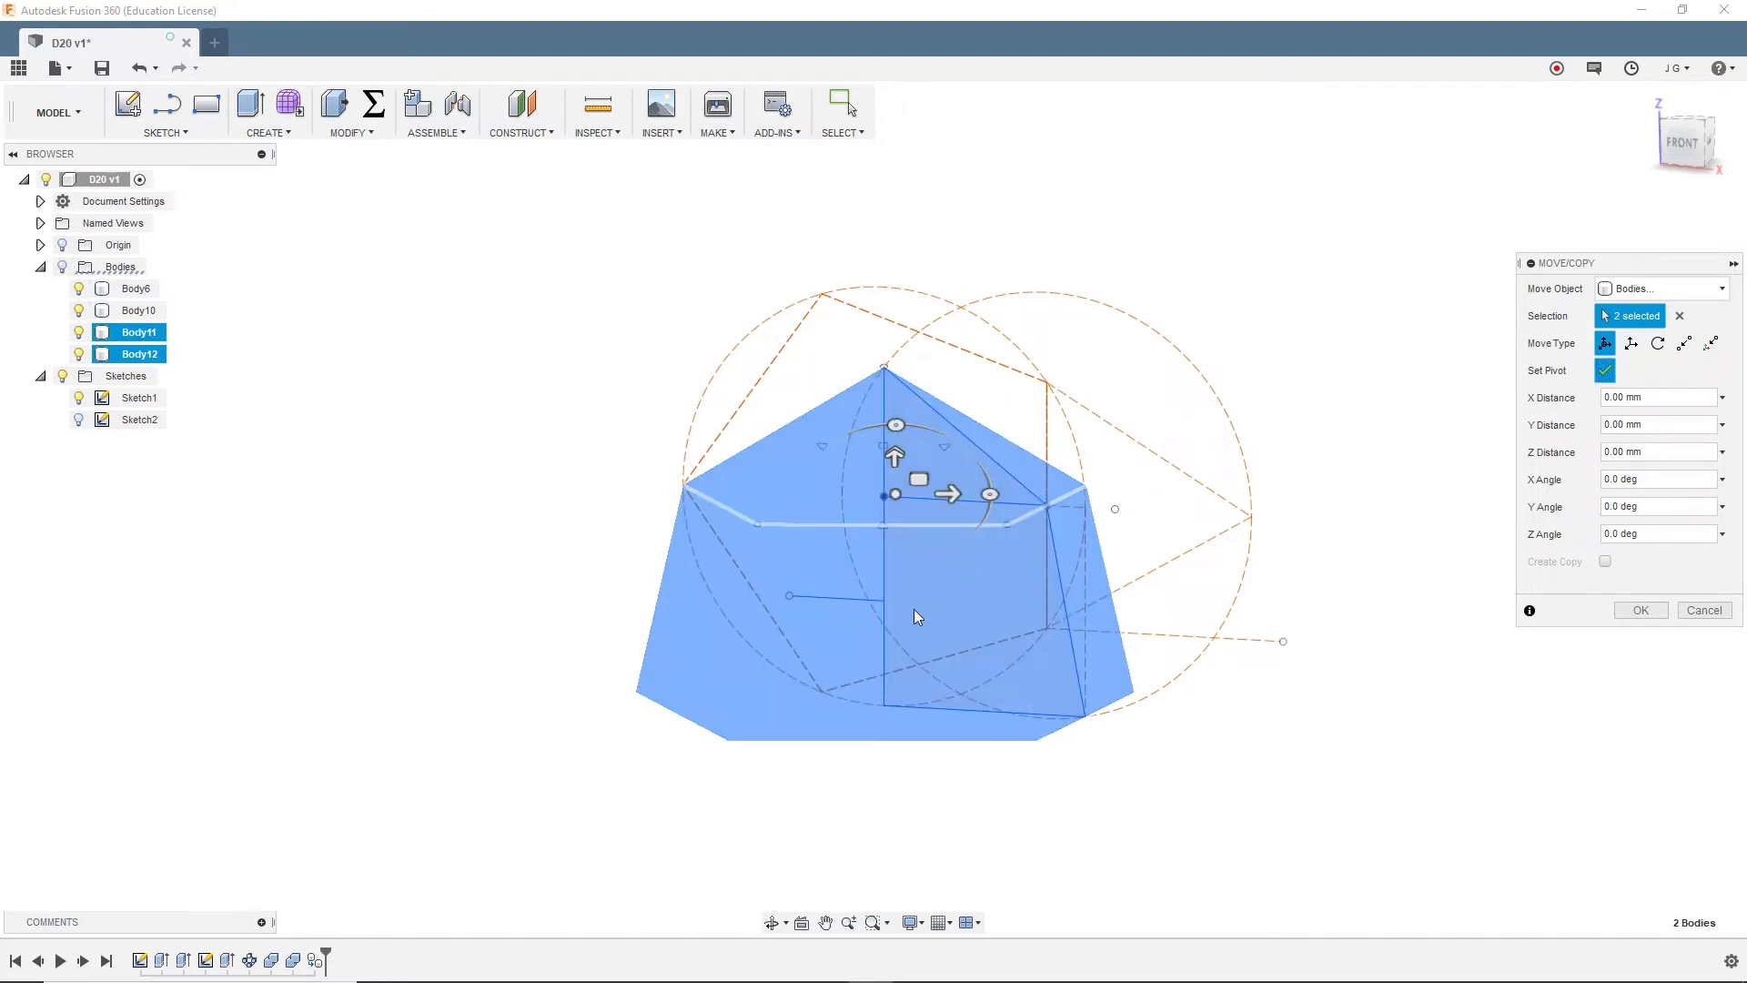
click(882, 601)
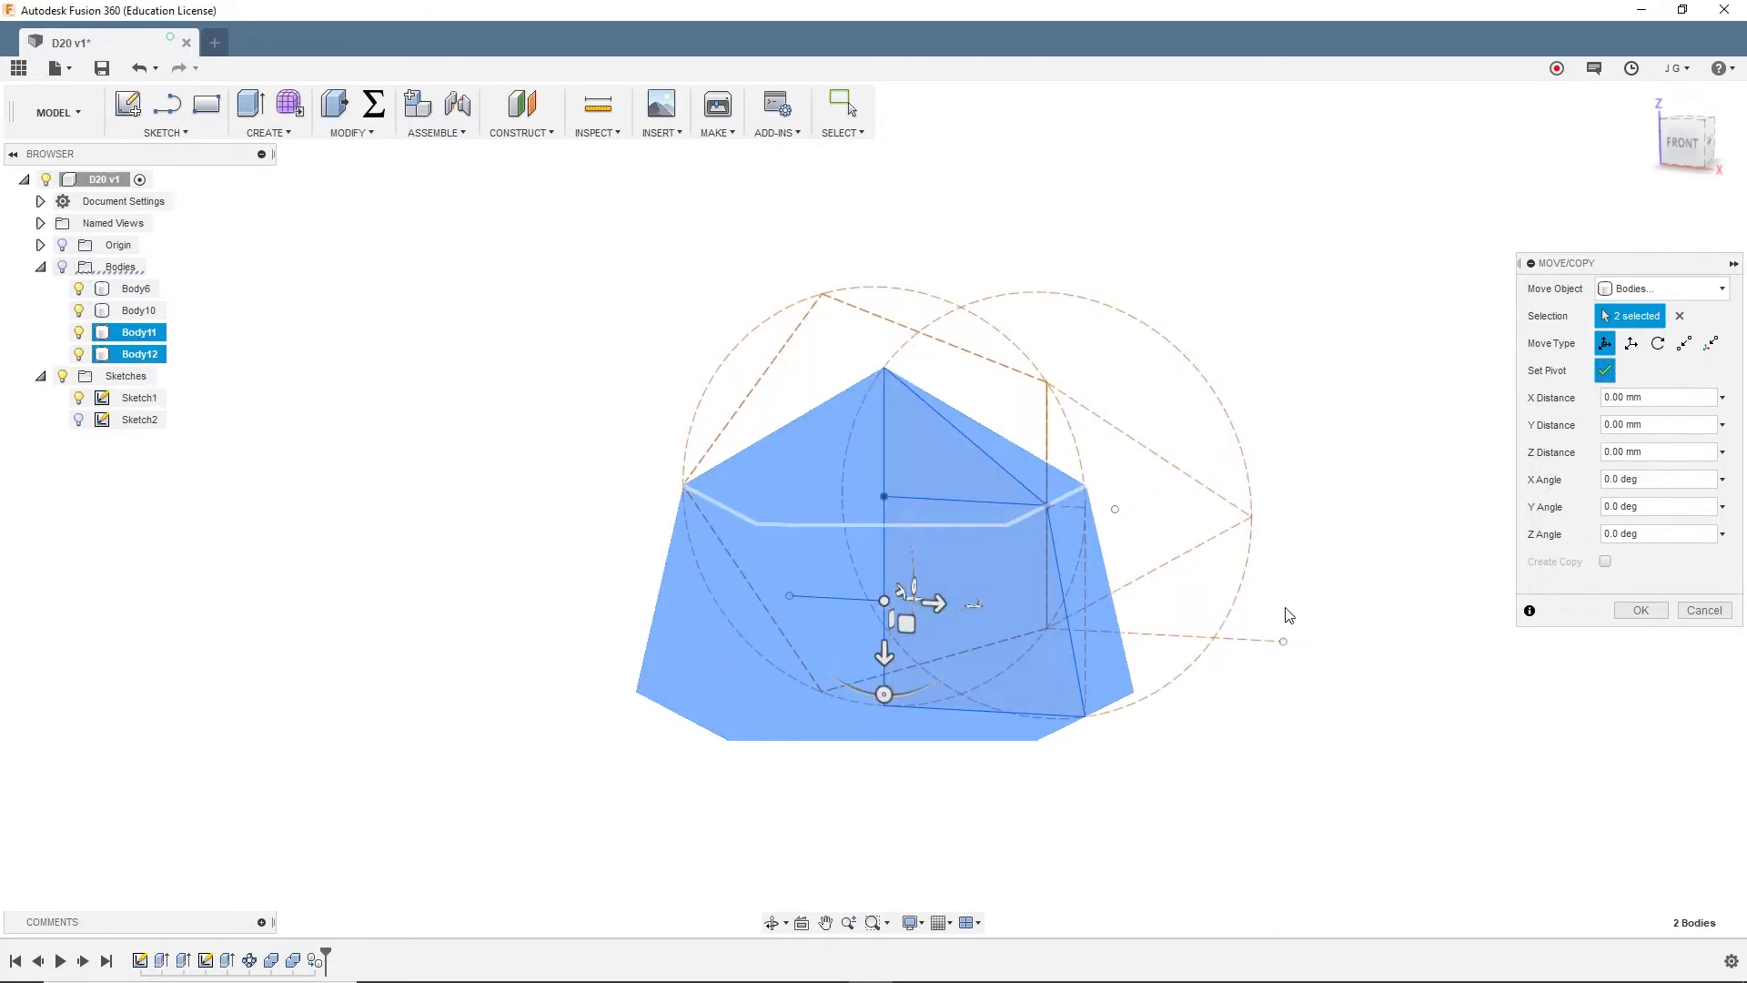
click(1603, 369)
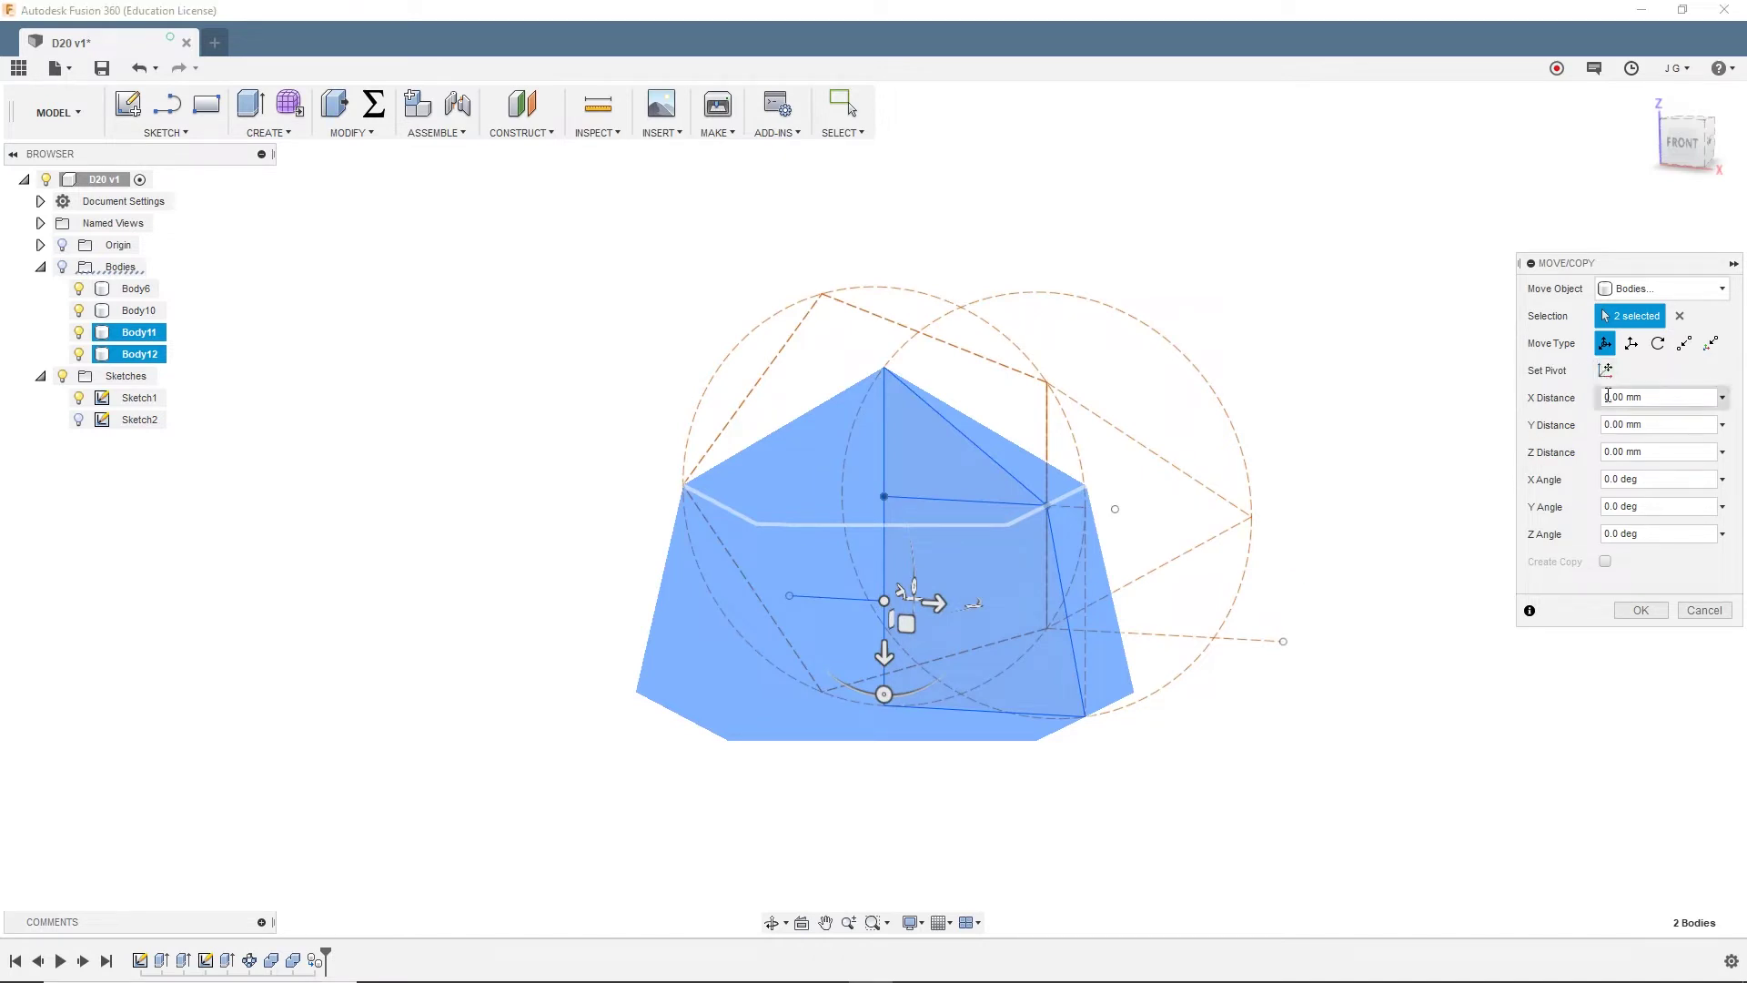
click(62, 267)
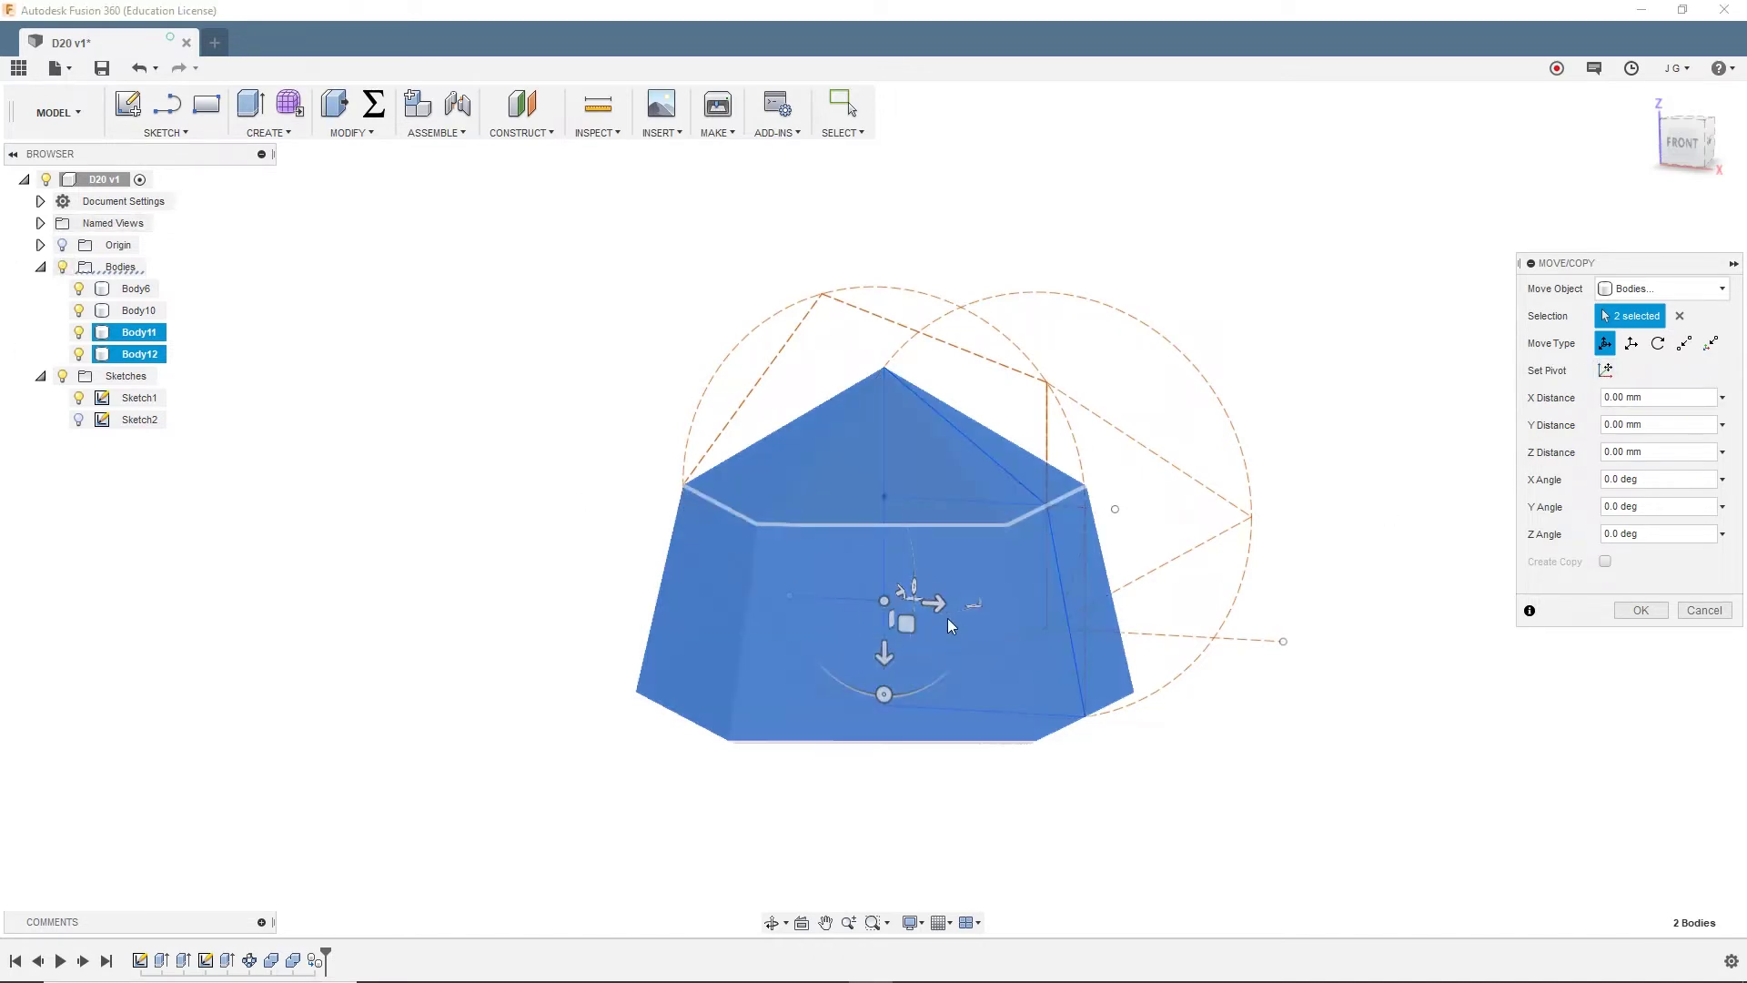
Rotate the two copied bodies to a Z angle of 180 degrees about the pivot, and hide Sketch1
click(883, 695)
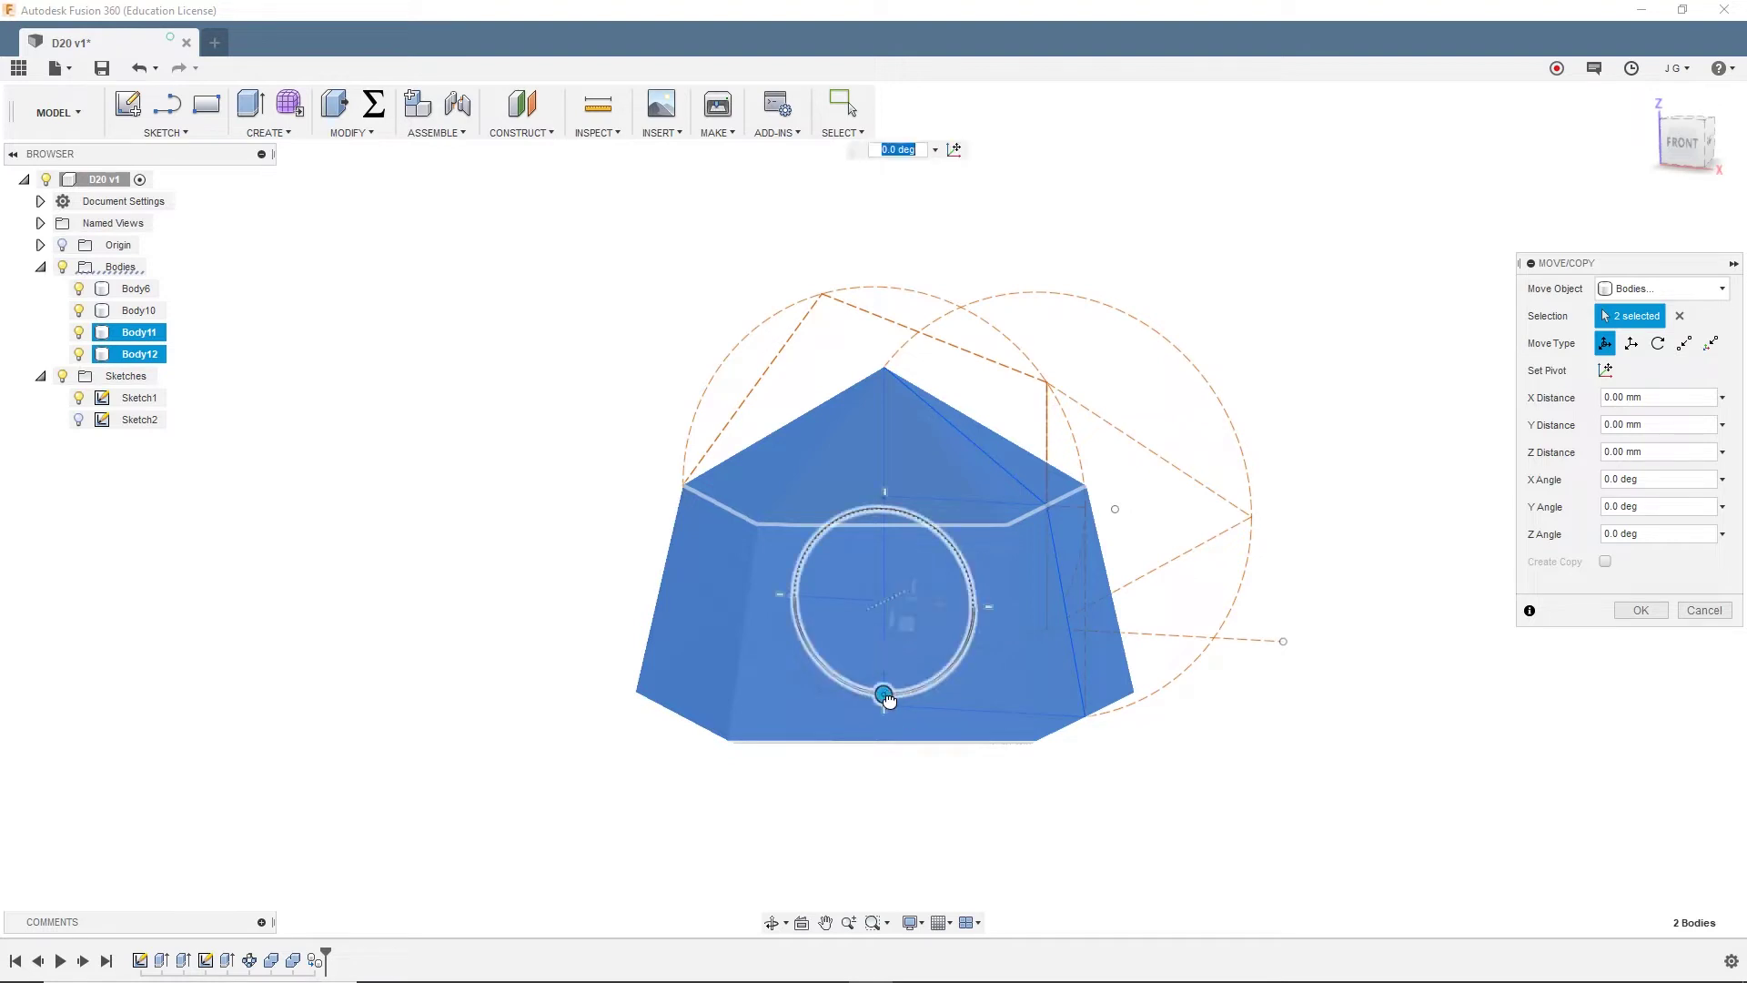
drag(888, 699, 876, 410)
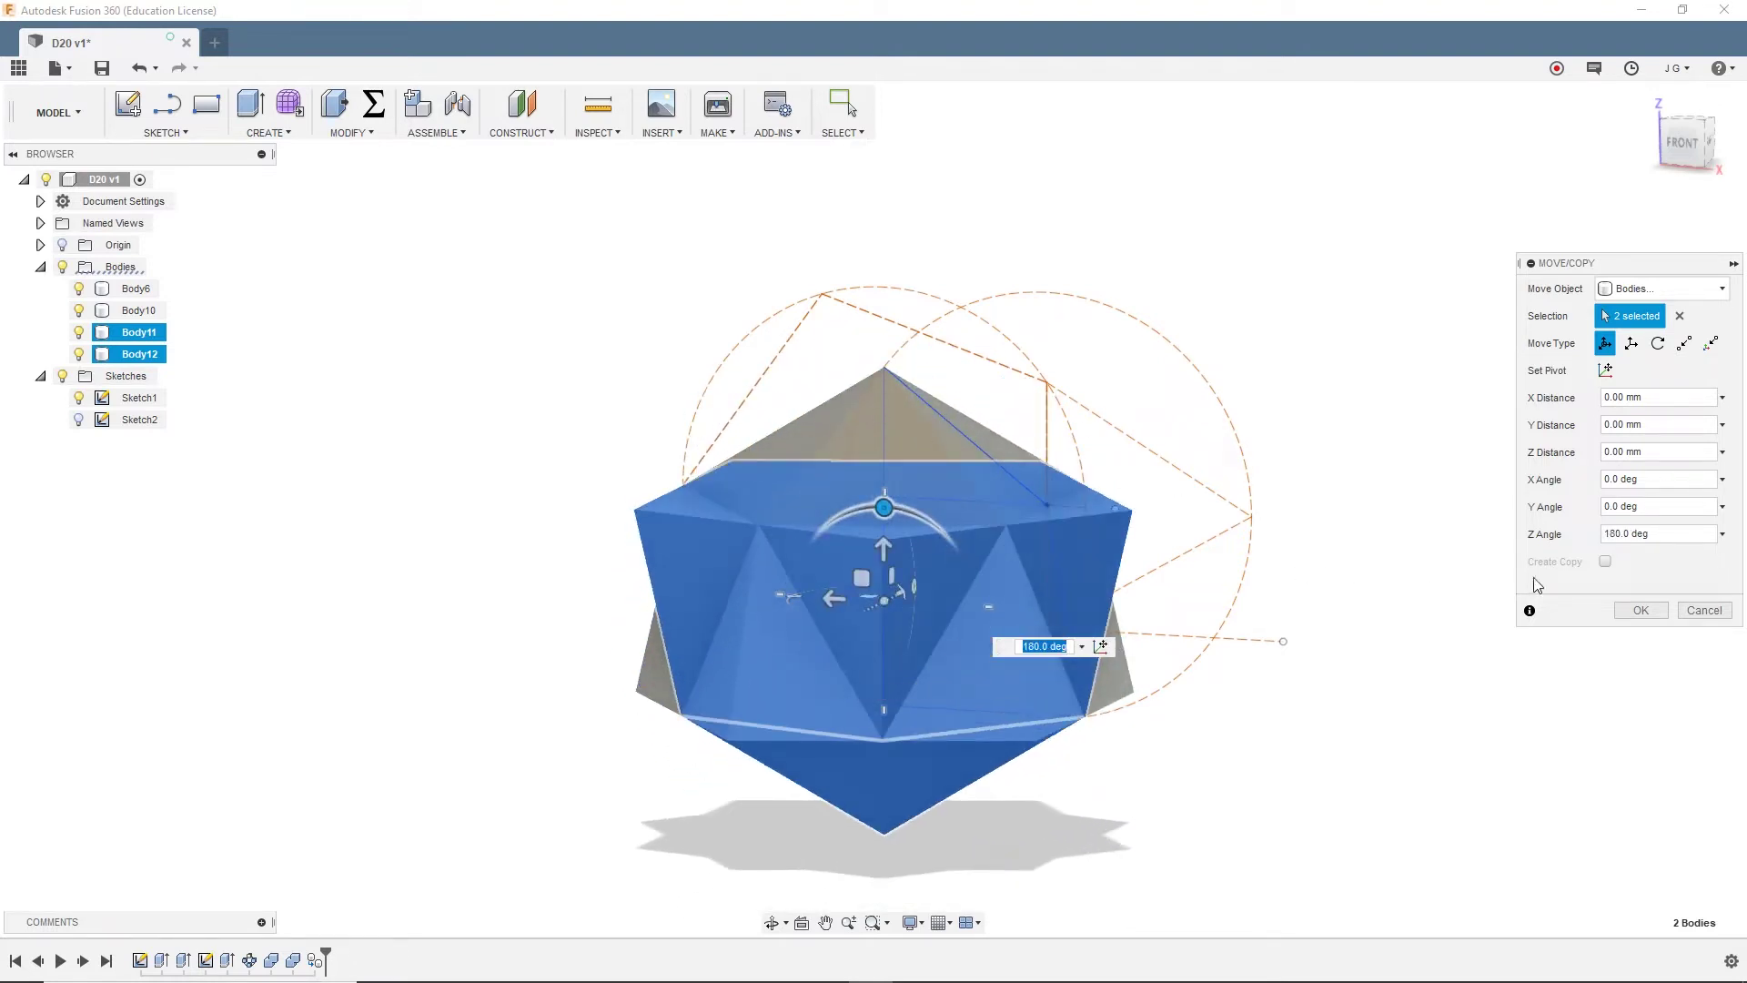
click(1645, 602)
mouse_move(1221, 788)
shift+middle_down()
mouse_move(1263, 752)
mouse_move(1225, 782)
mouse_move(1233, 807)
mouse_move(1224, 792)
shift+middle_up()
click(79, 399)
click(79, 401)
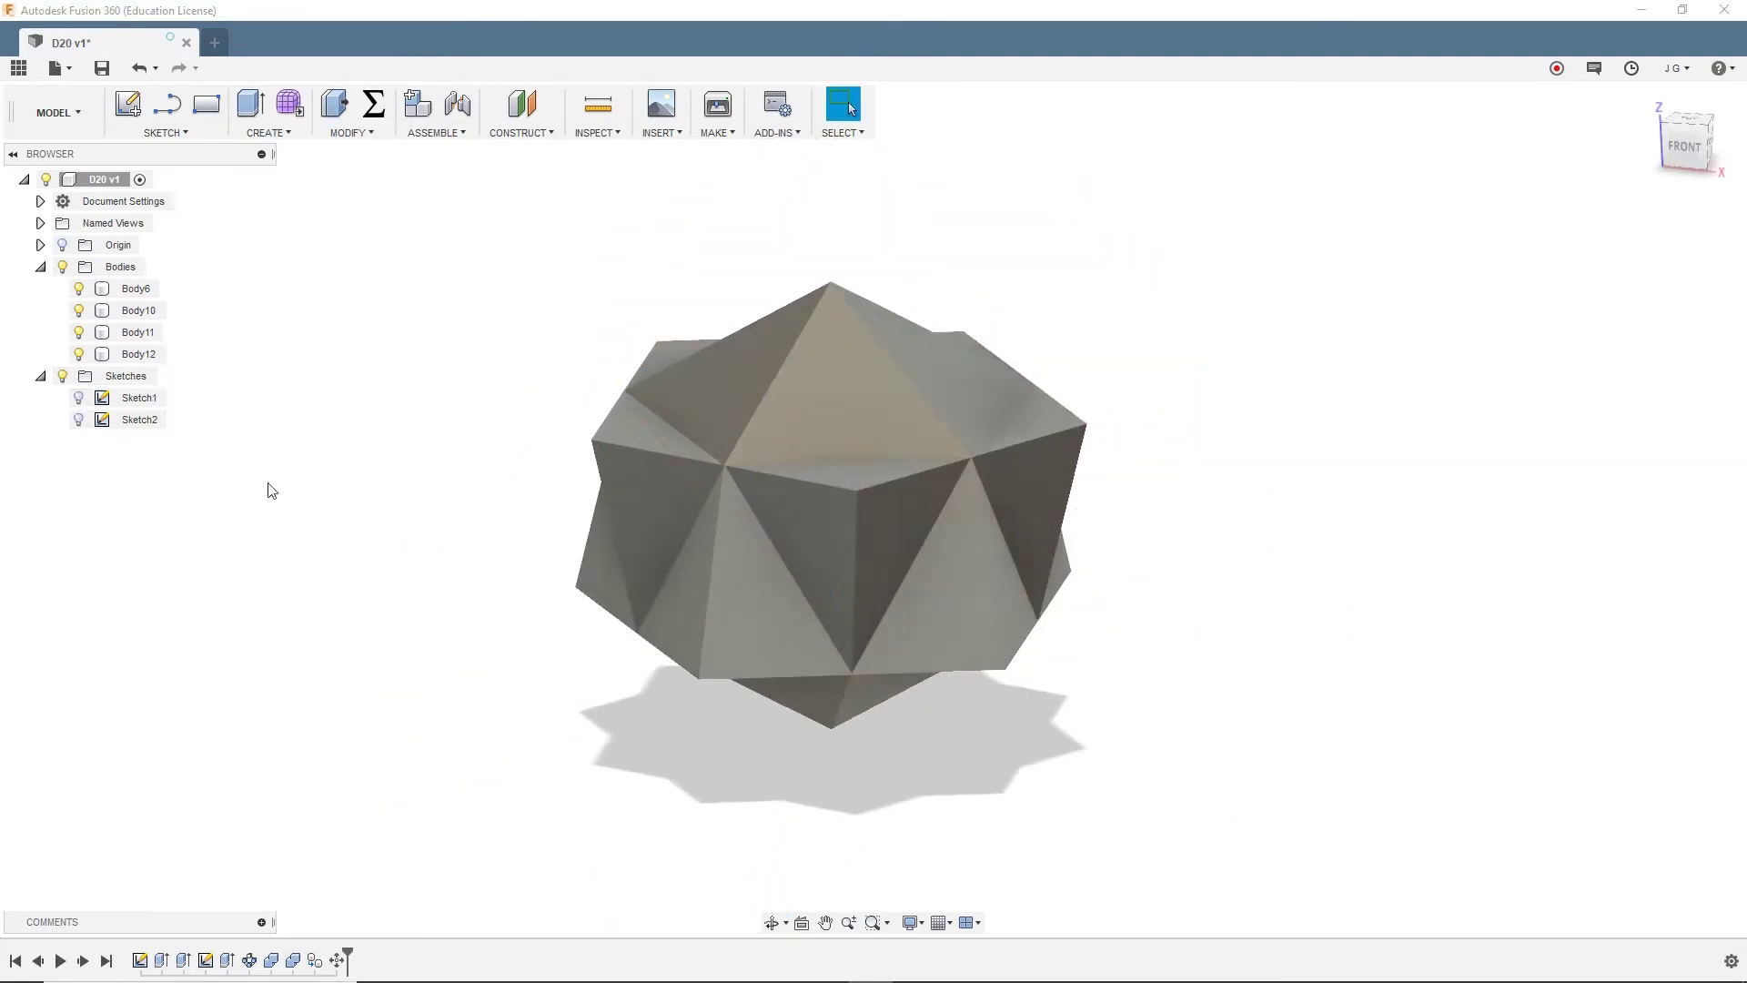
Combine the original lower body with its flipped copy using the Intersect operation
scroll(674, 527, up, 2)
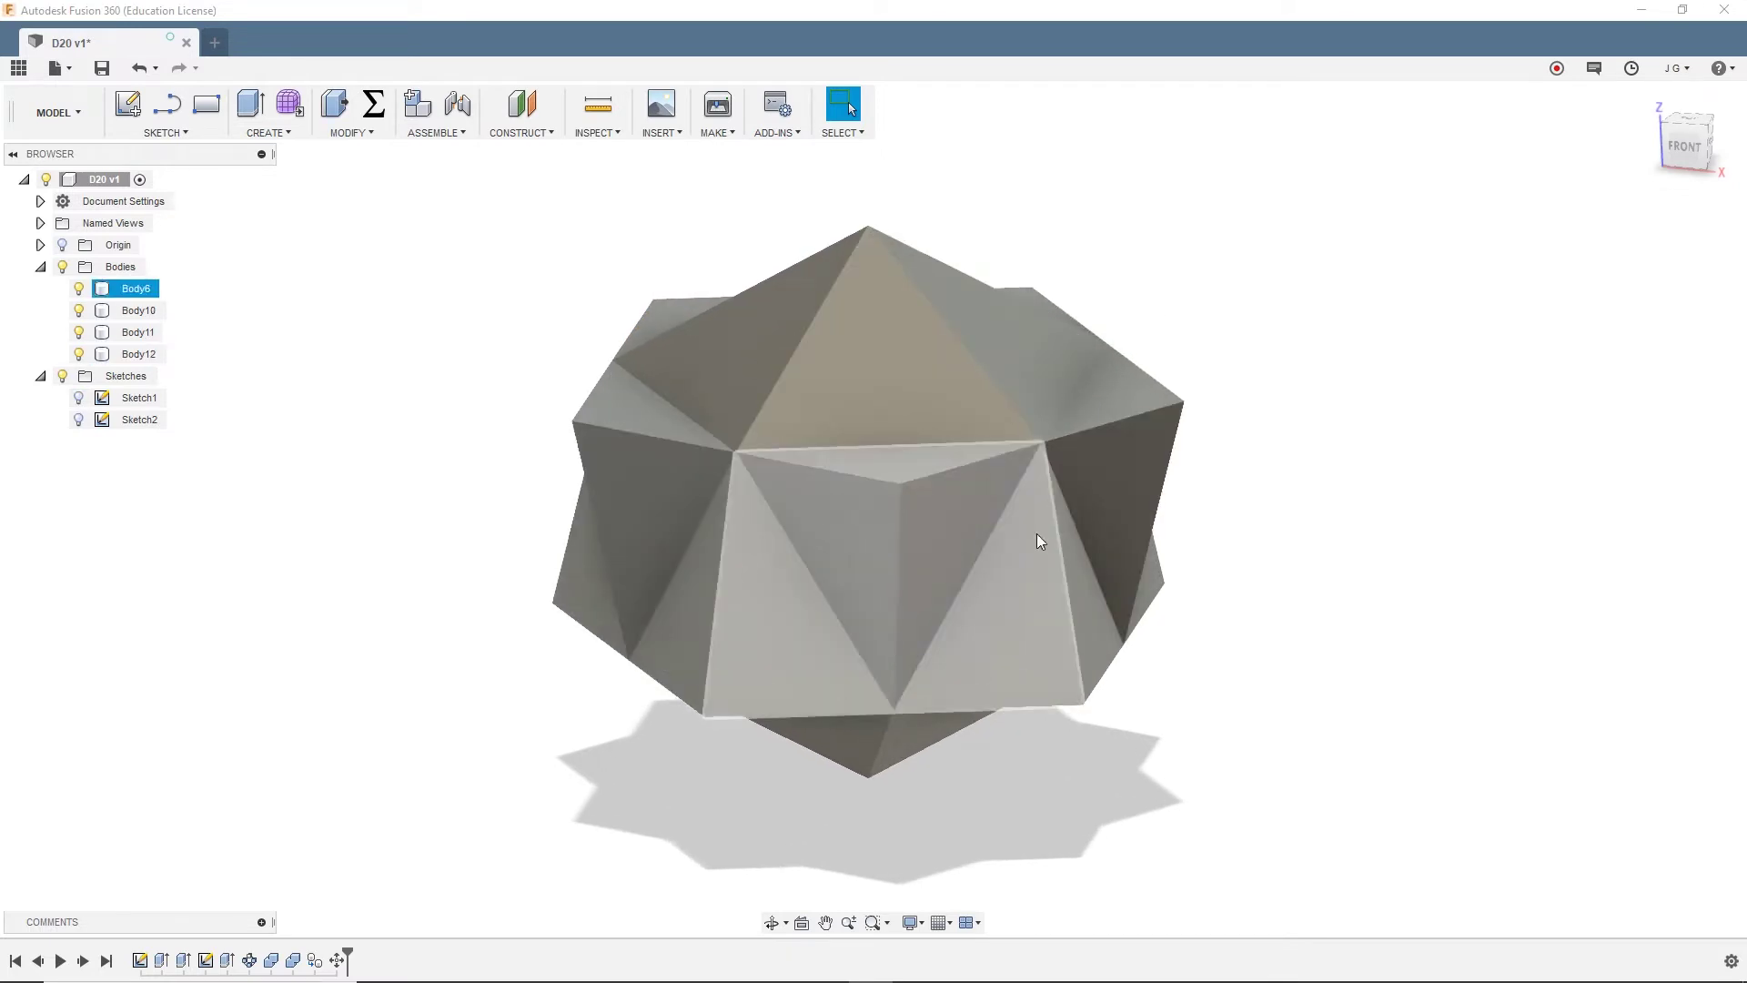
click(854, 549)
text(scomb)
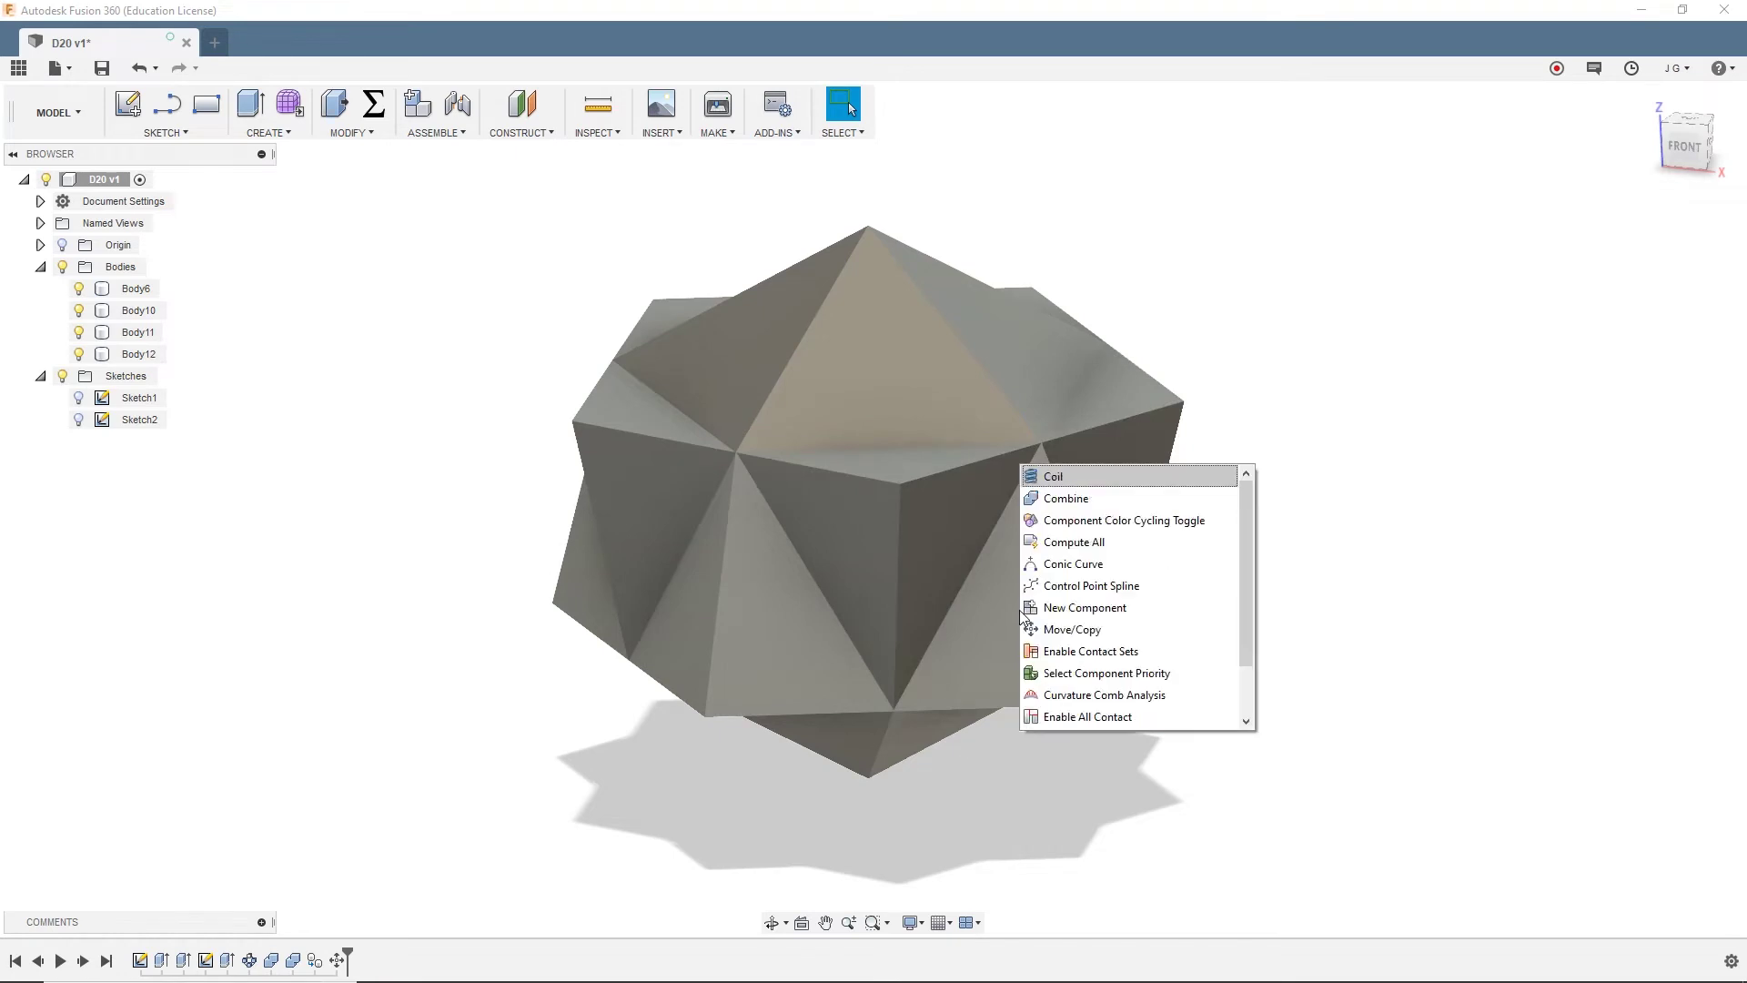
key(Return)
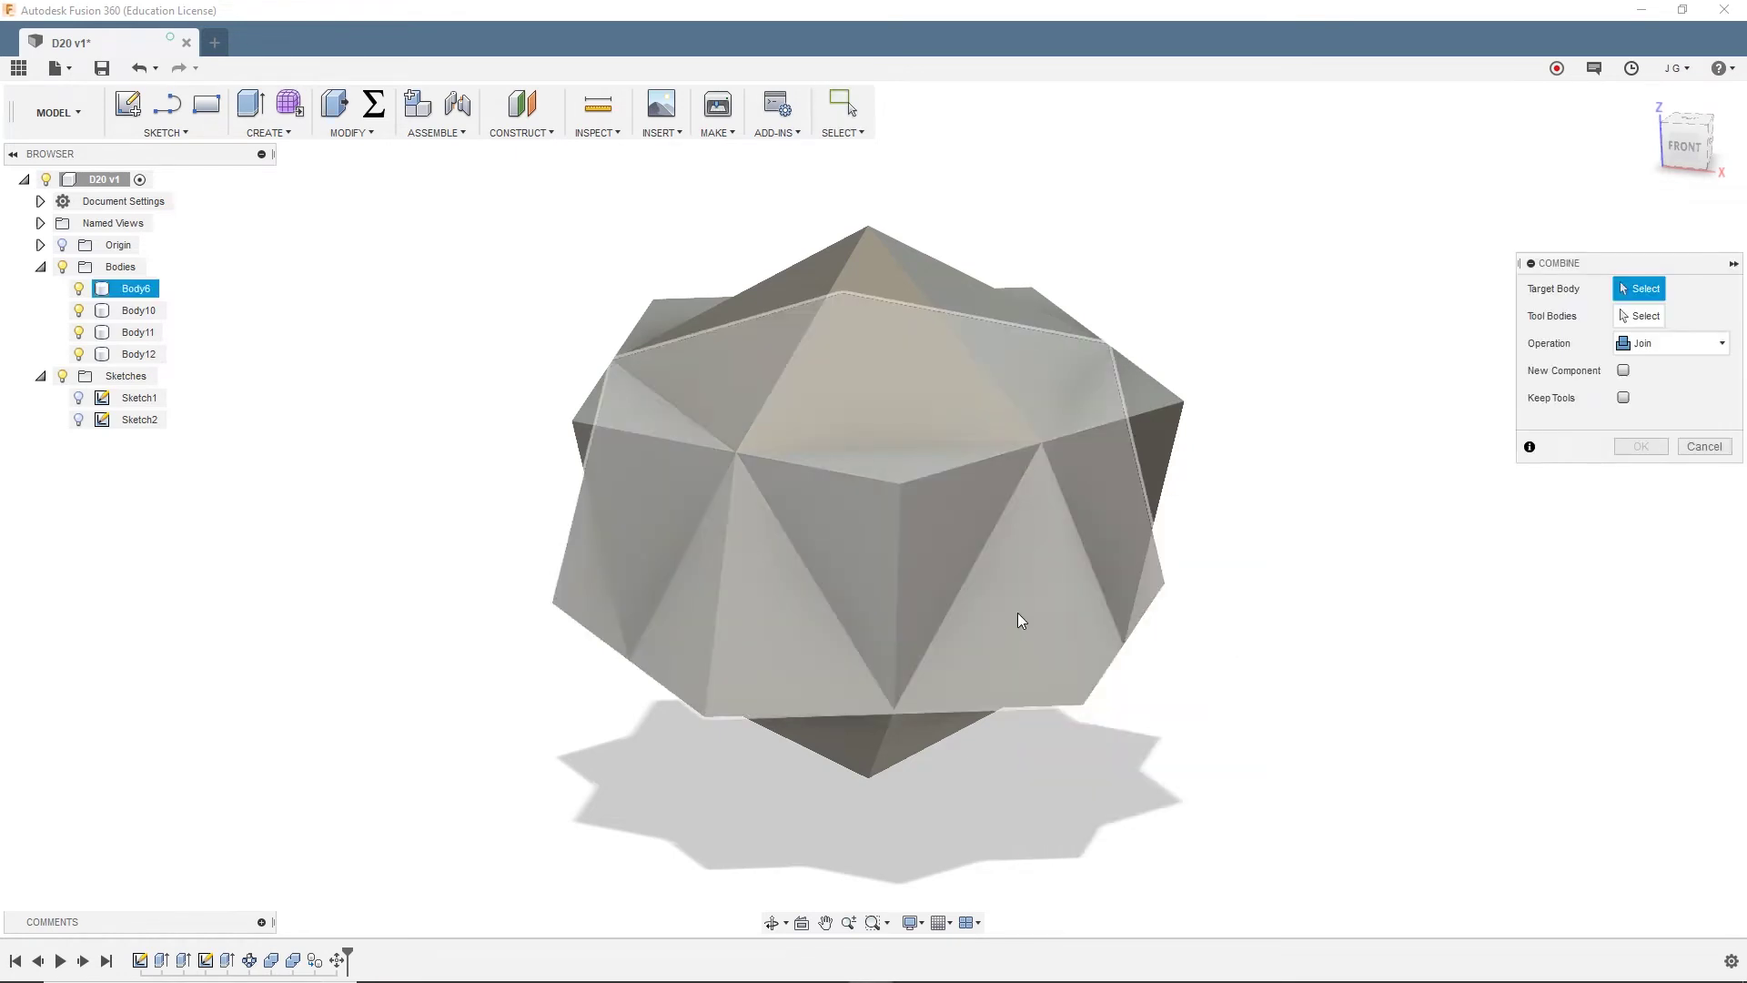
click(1018, 614)
click(1176, 402)
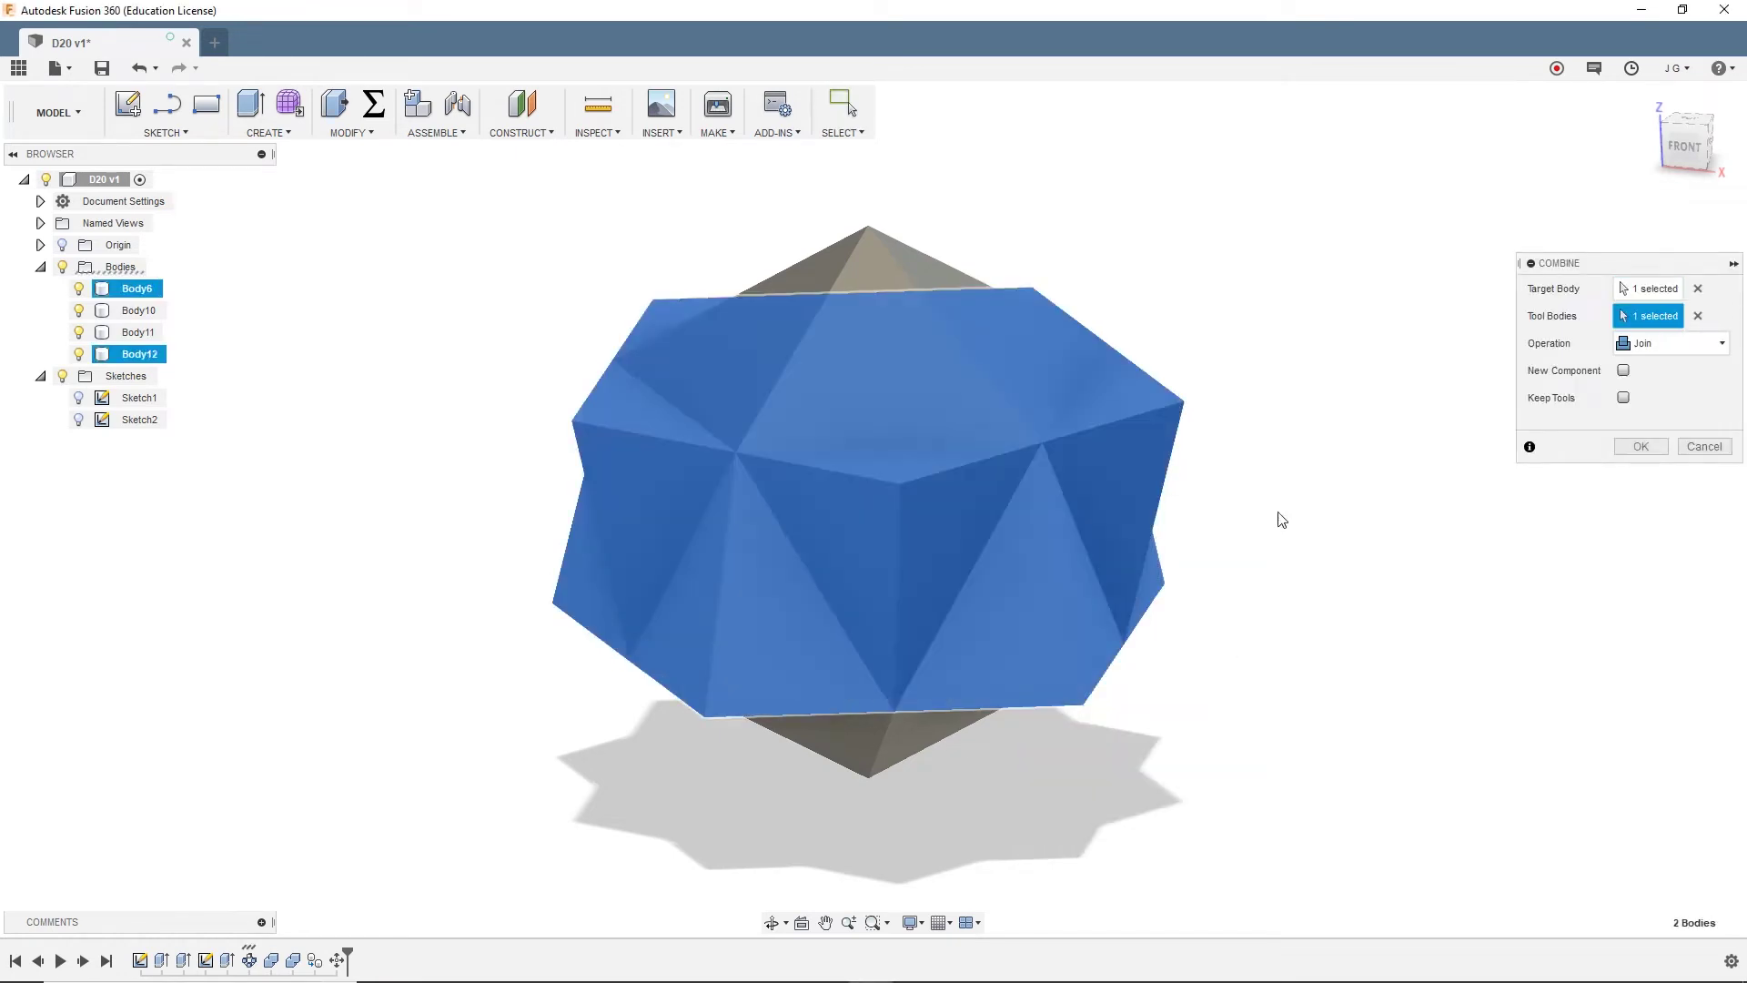
click(1705, 352)
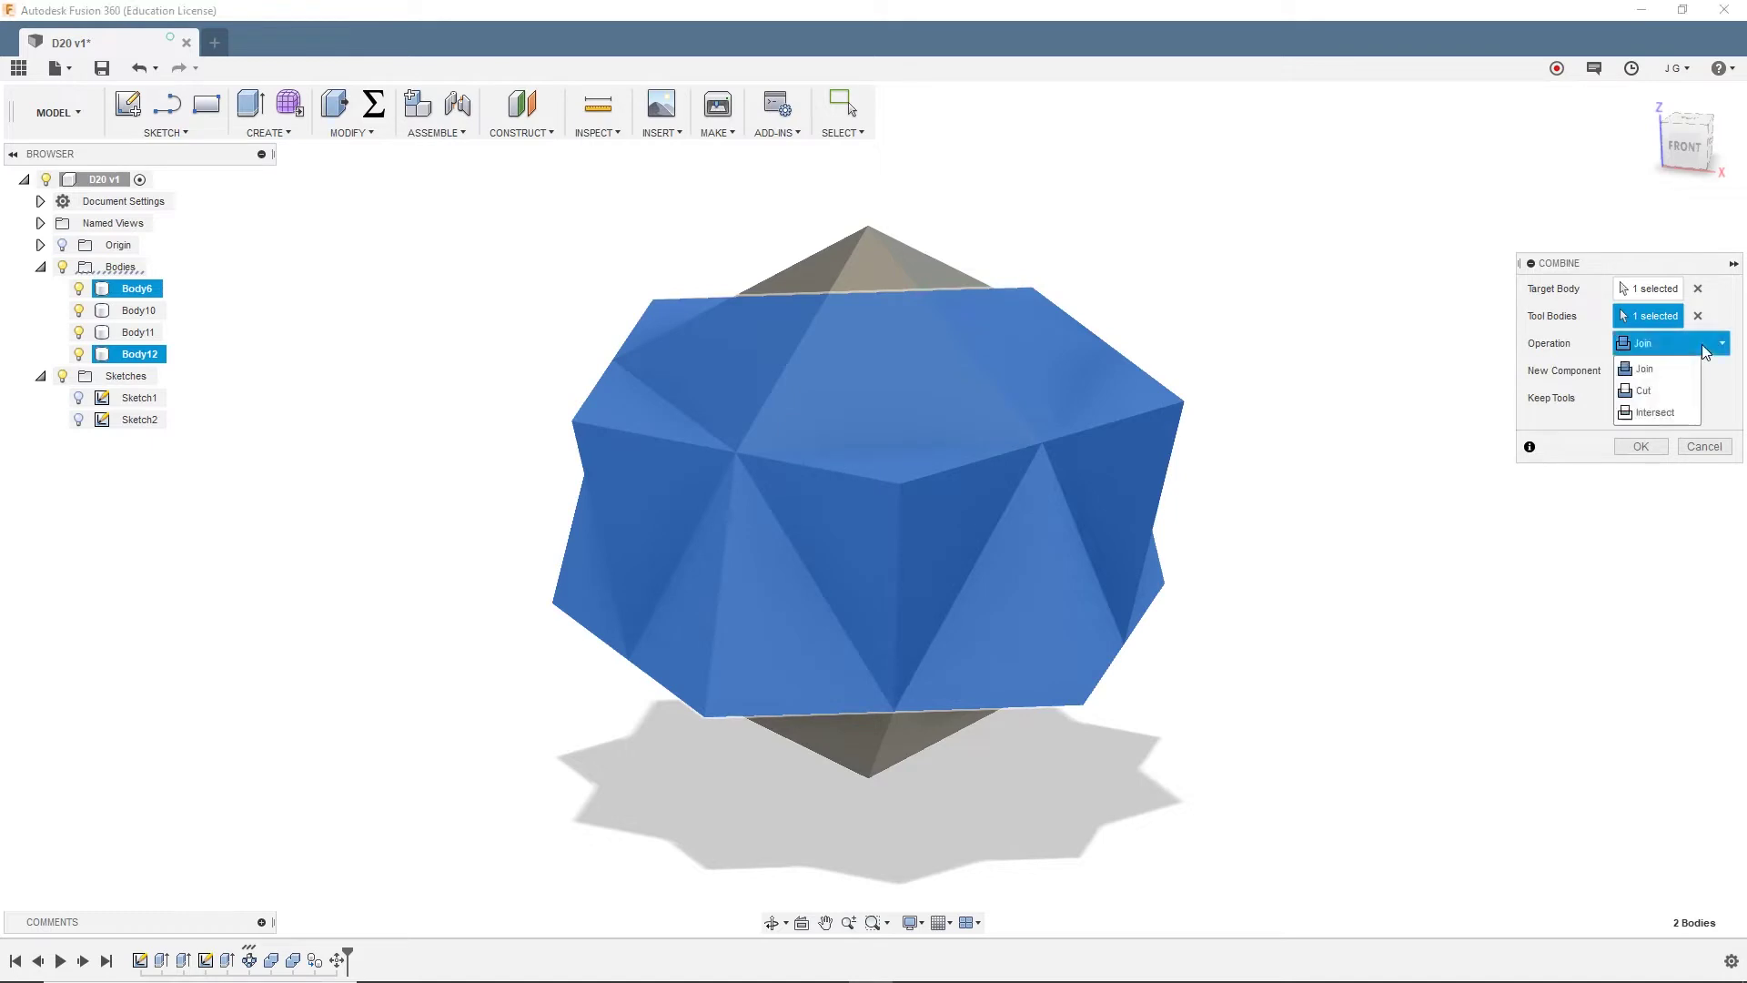
click(1663, 420)
click(1642, 447)
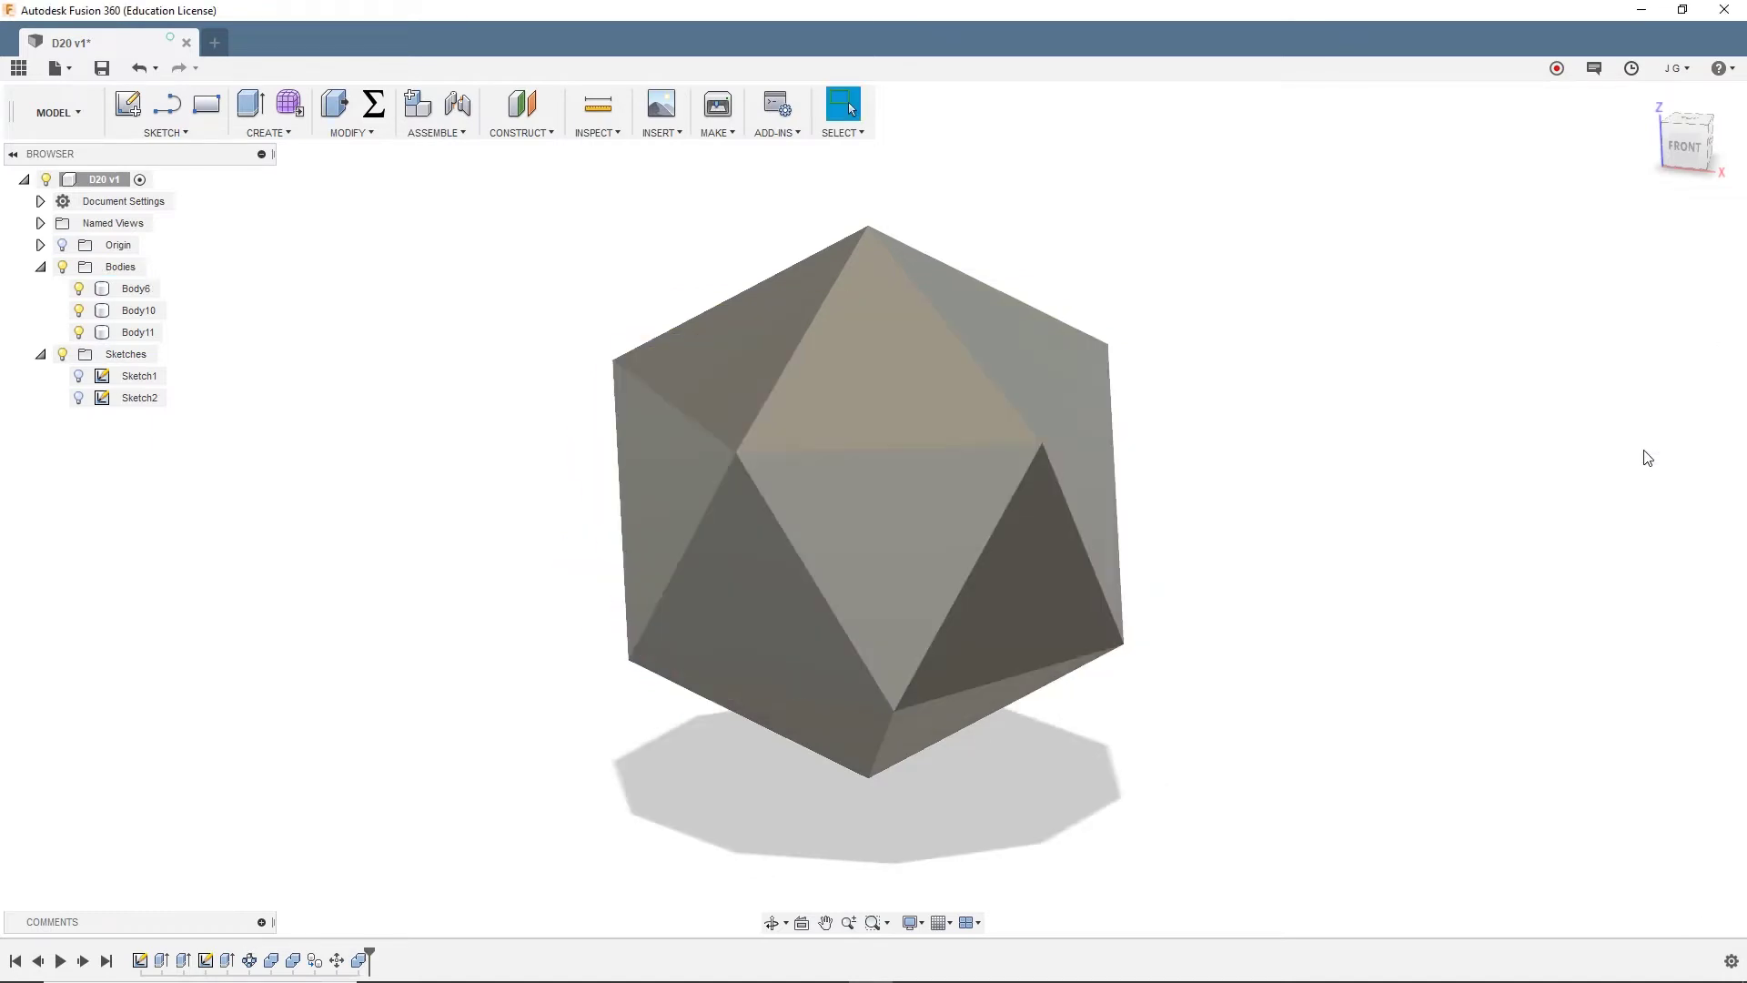
Combine the middle body with the upper and lower pyramid caps into one solid using the Join operation
shift+middle_drag(1382, 528, 1355, 519)
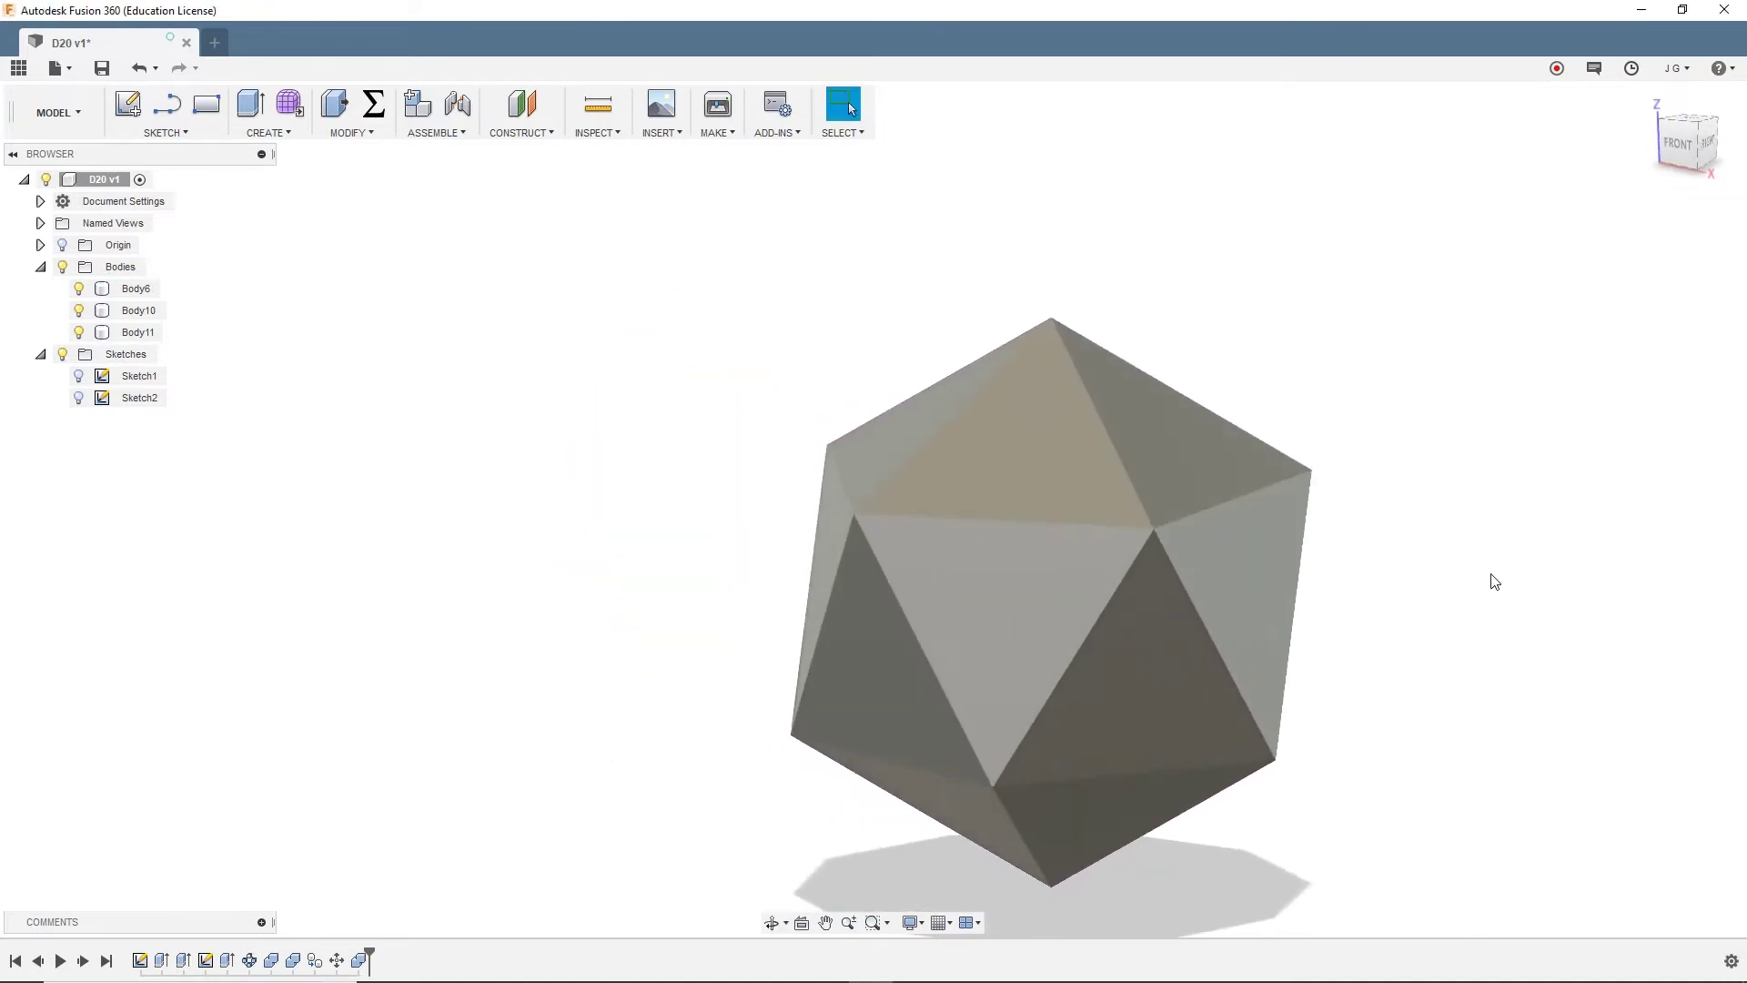
middle_drag(1483, 575, 1262, 373)
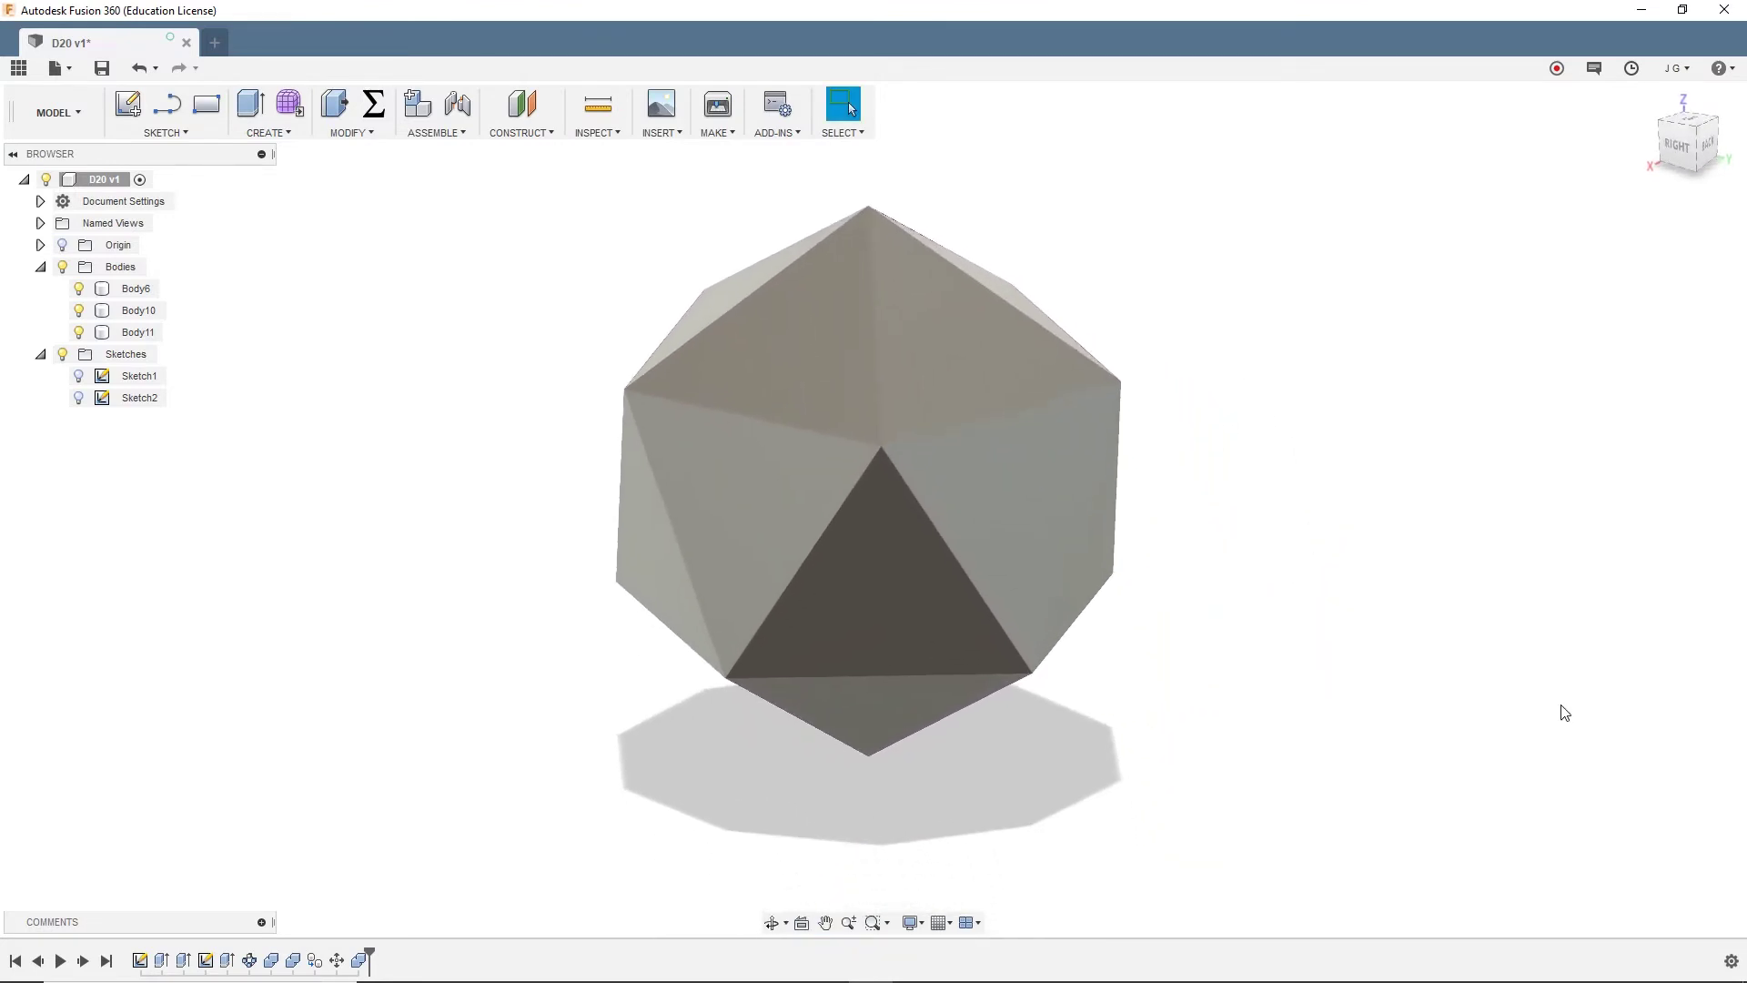
shift+middle_drag(1564, 713, 1292, 655)
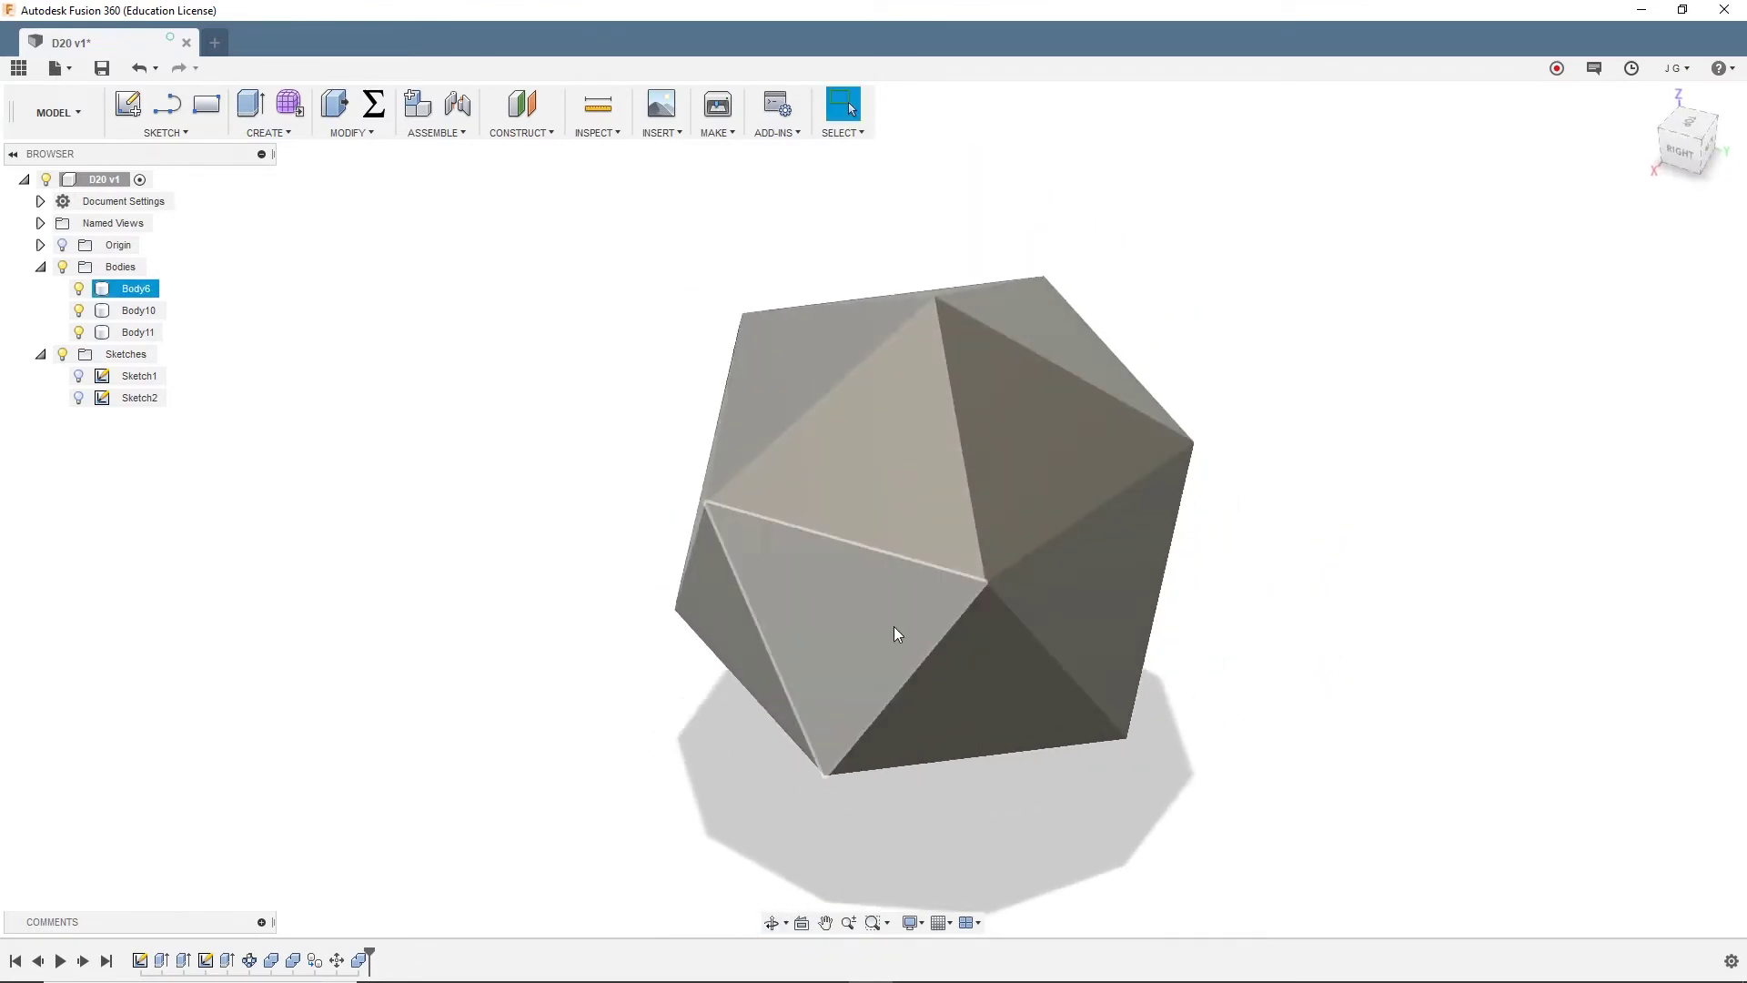
shift+middle_drag(896, 634, 1088, 788)
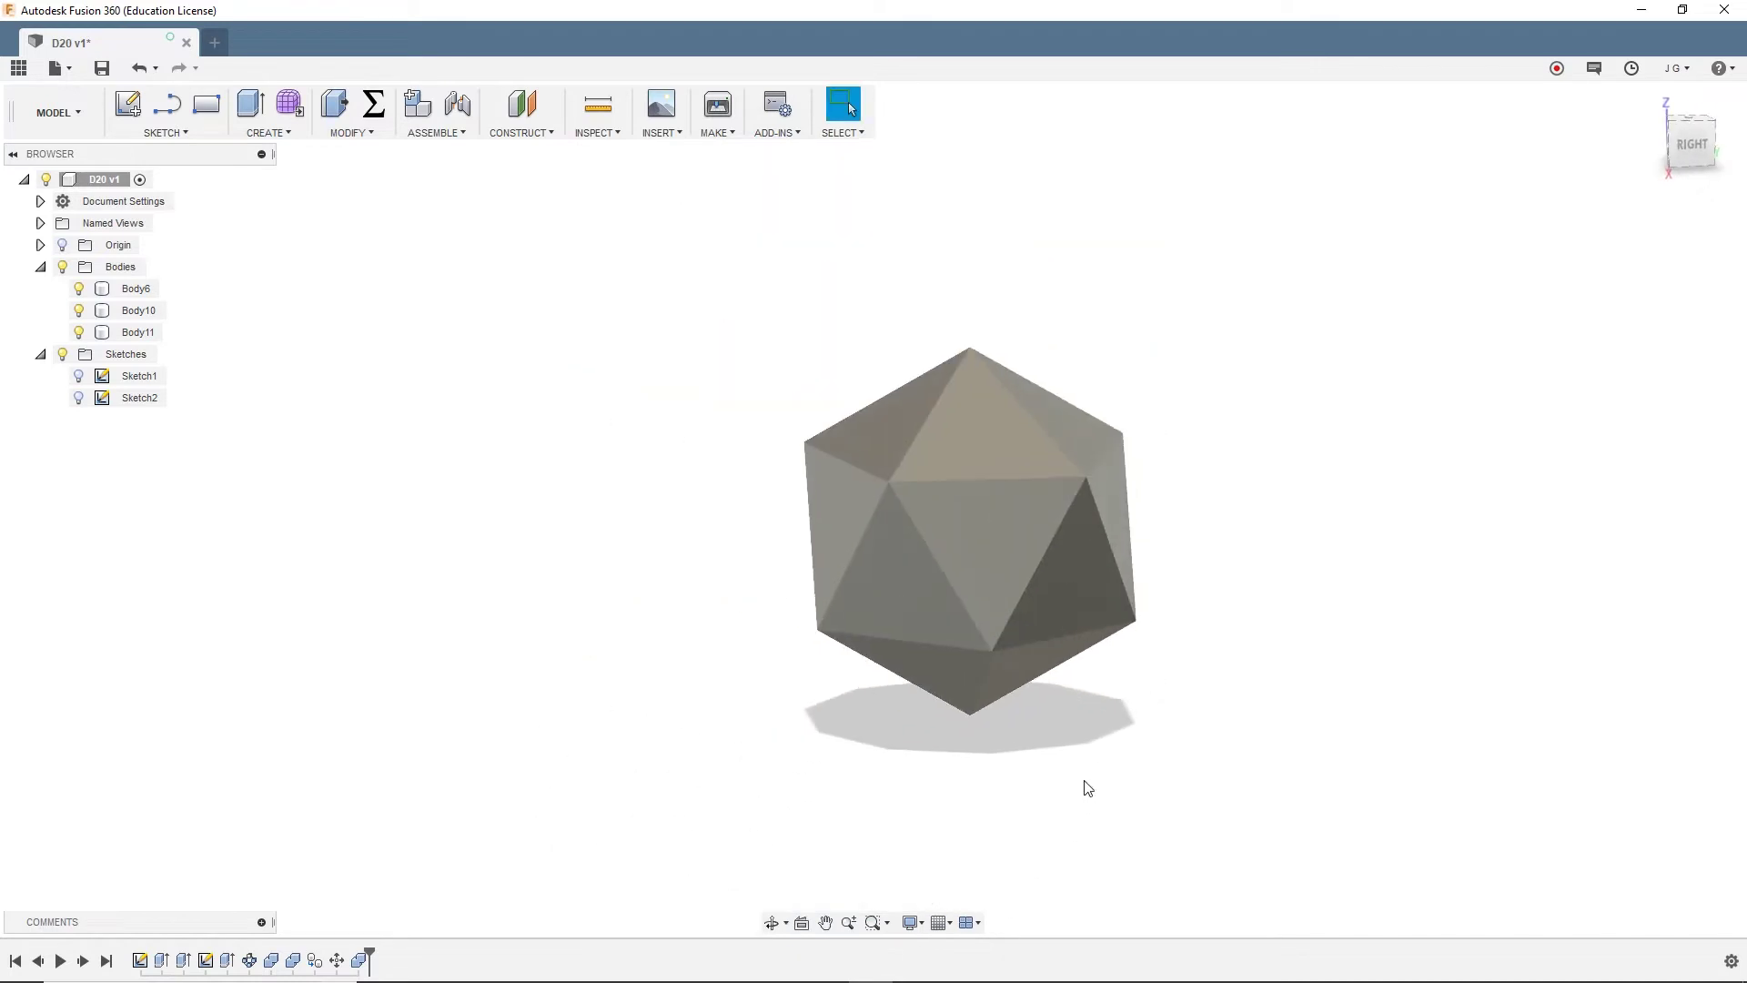
scroll(1143, 869, up, 3)
text(sc)
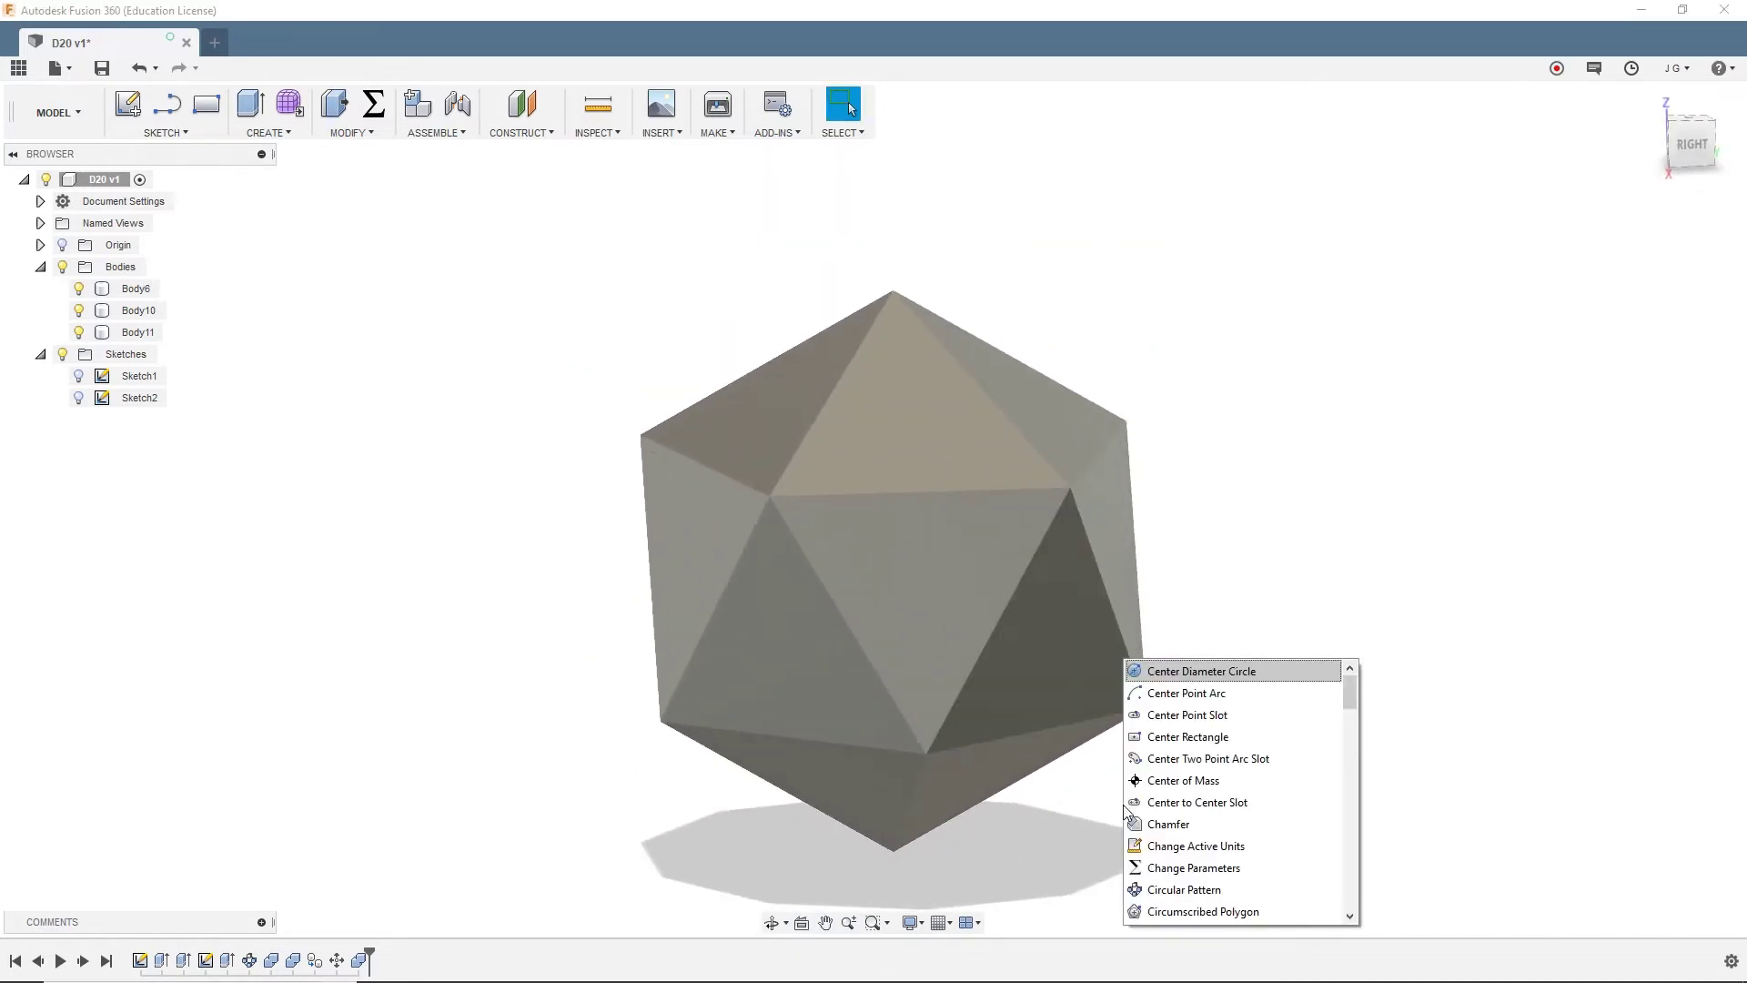
text(omb)
key(Return)
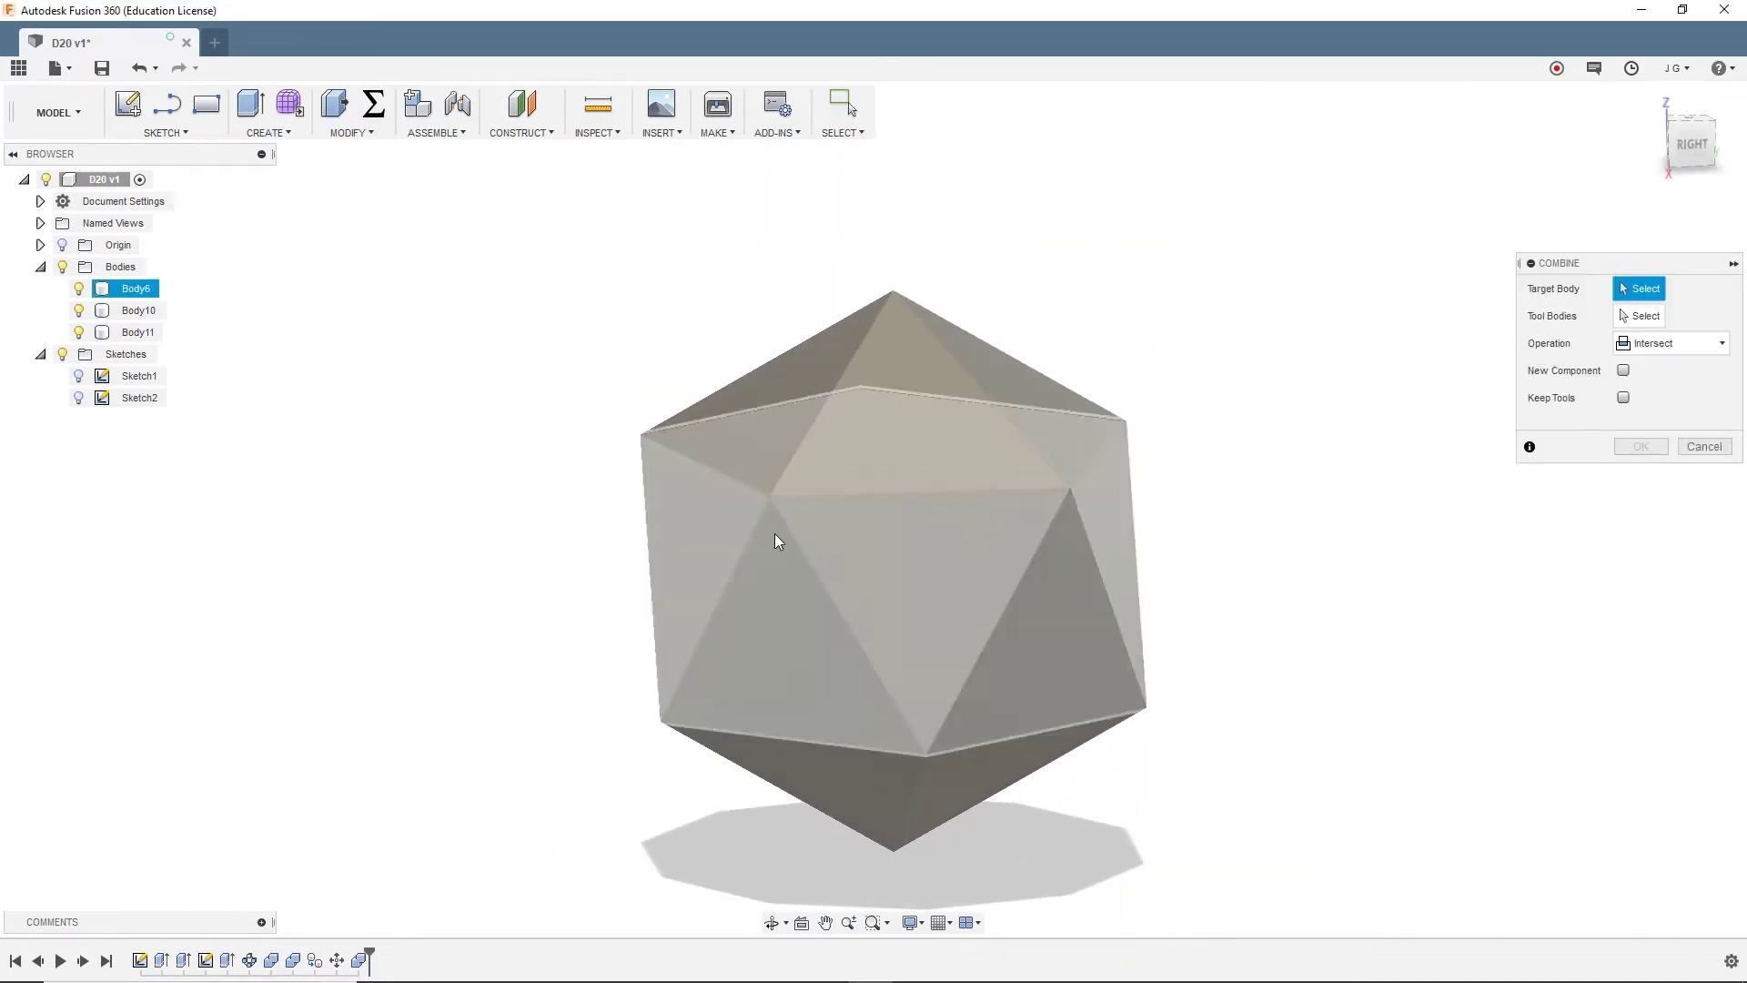
click(776, 540)
click(869, 433)
click(1000, 807)
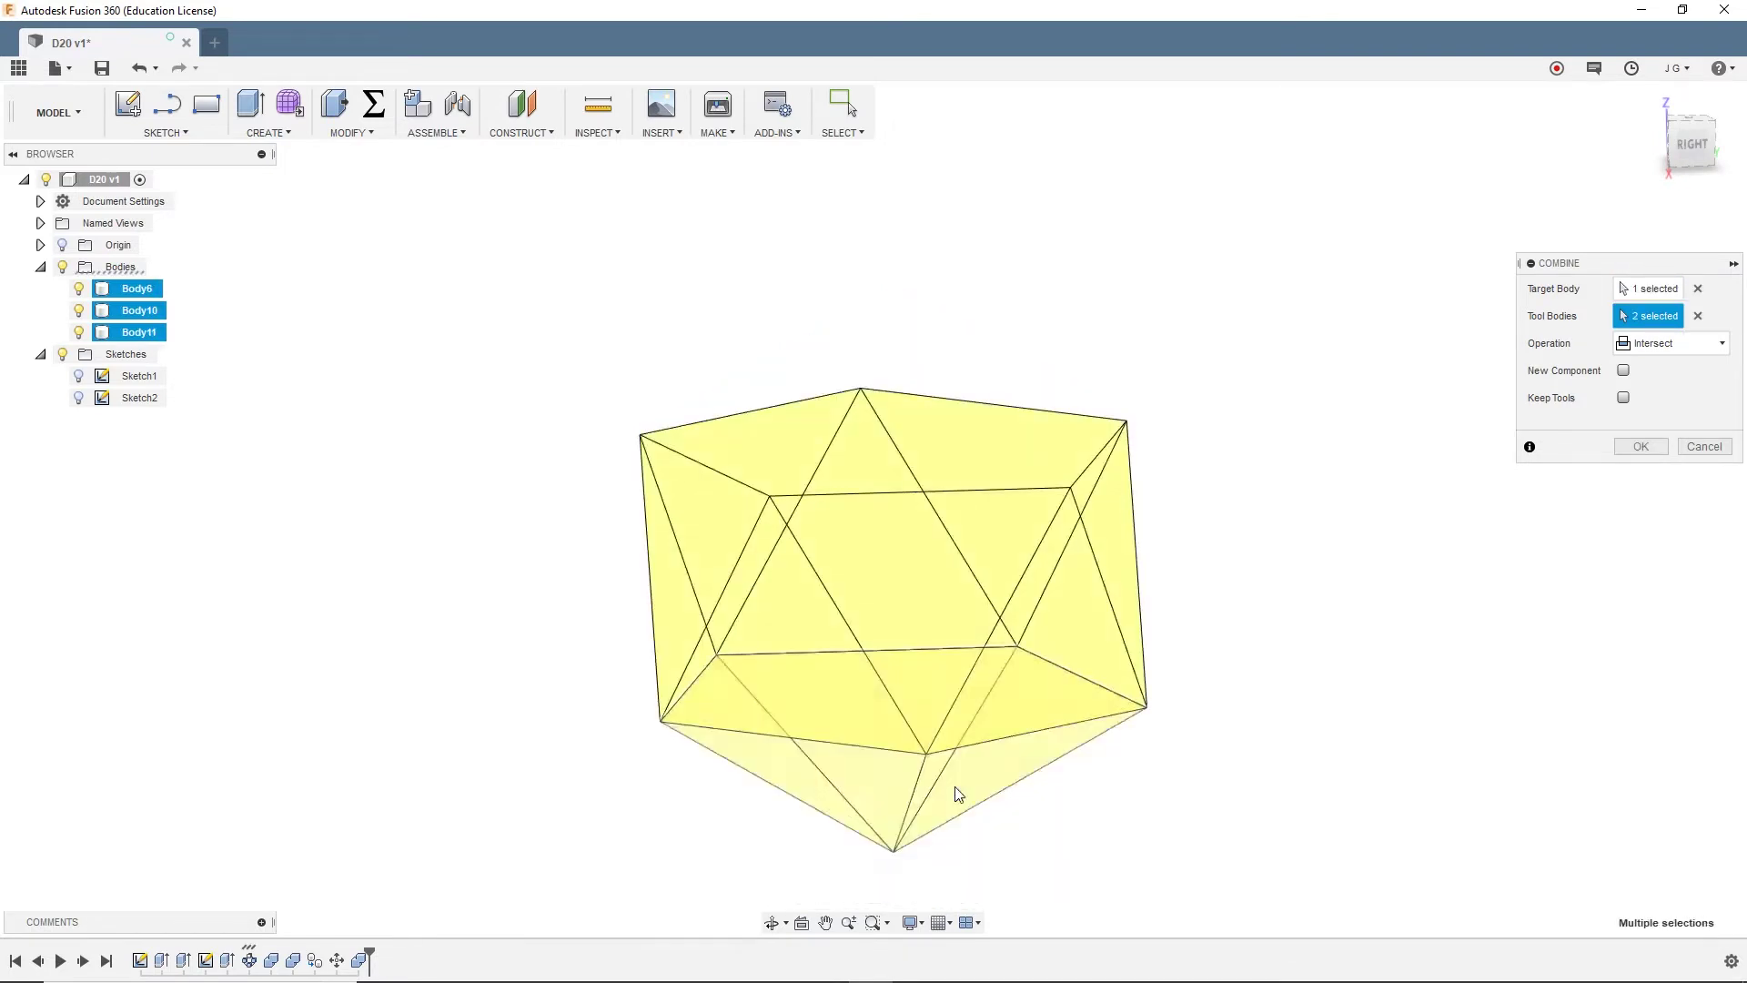
click(1692, 343)
click(1639, 366)
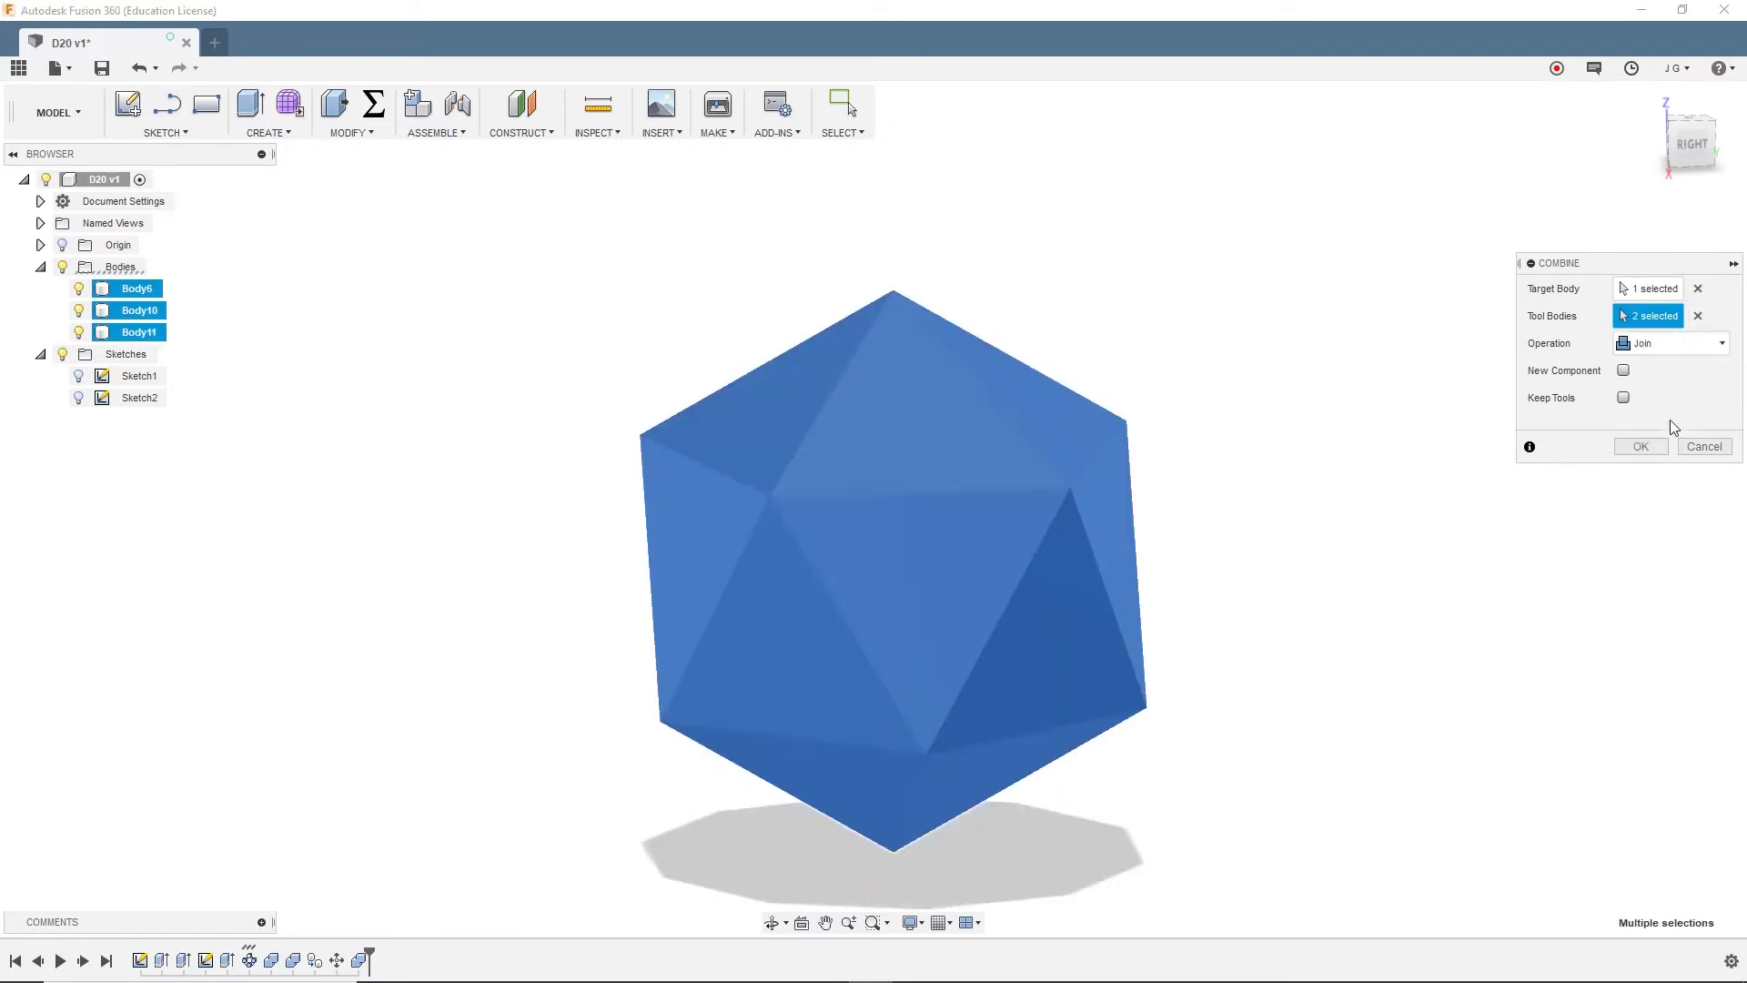
click(1651, 449)
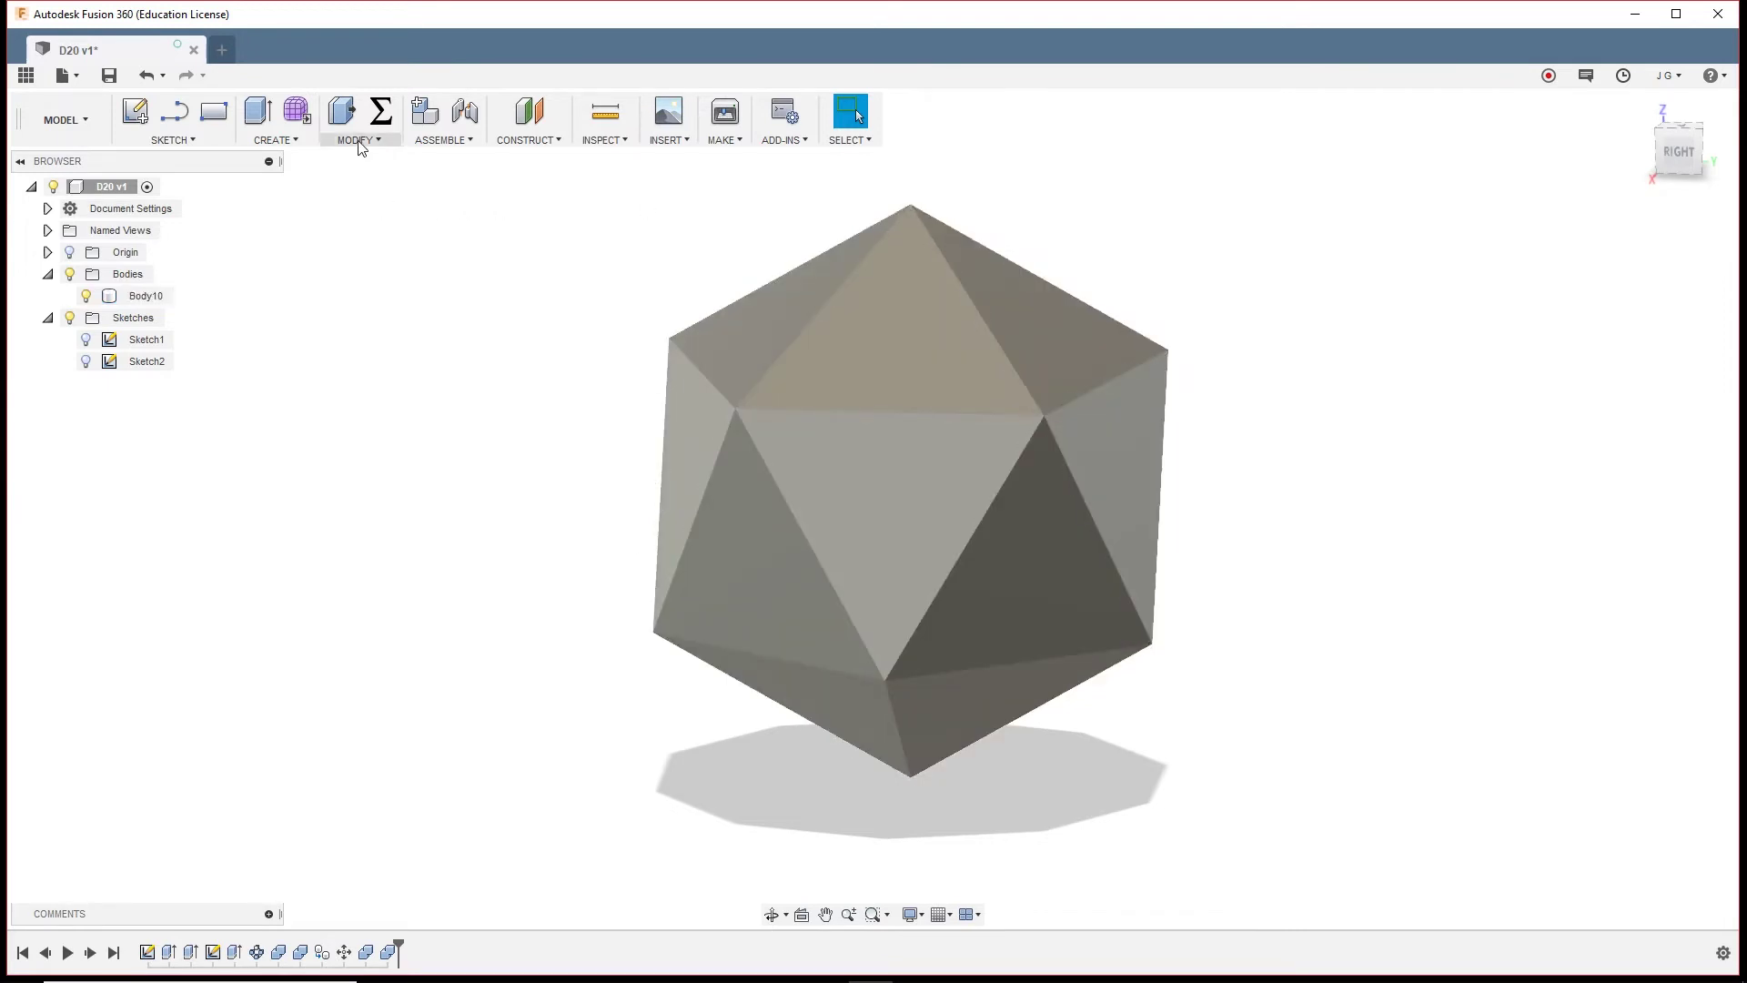
Start a Rule Fillet on the die and select all 20 of its faces as input
key(s)
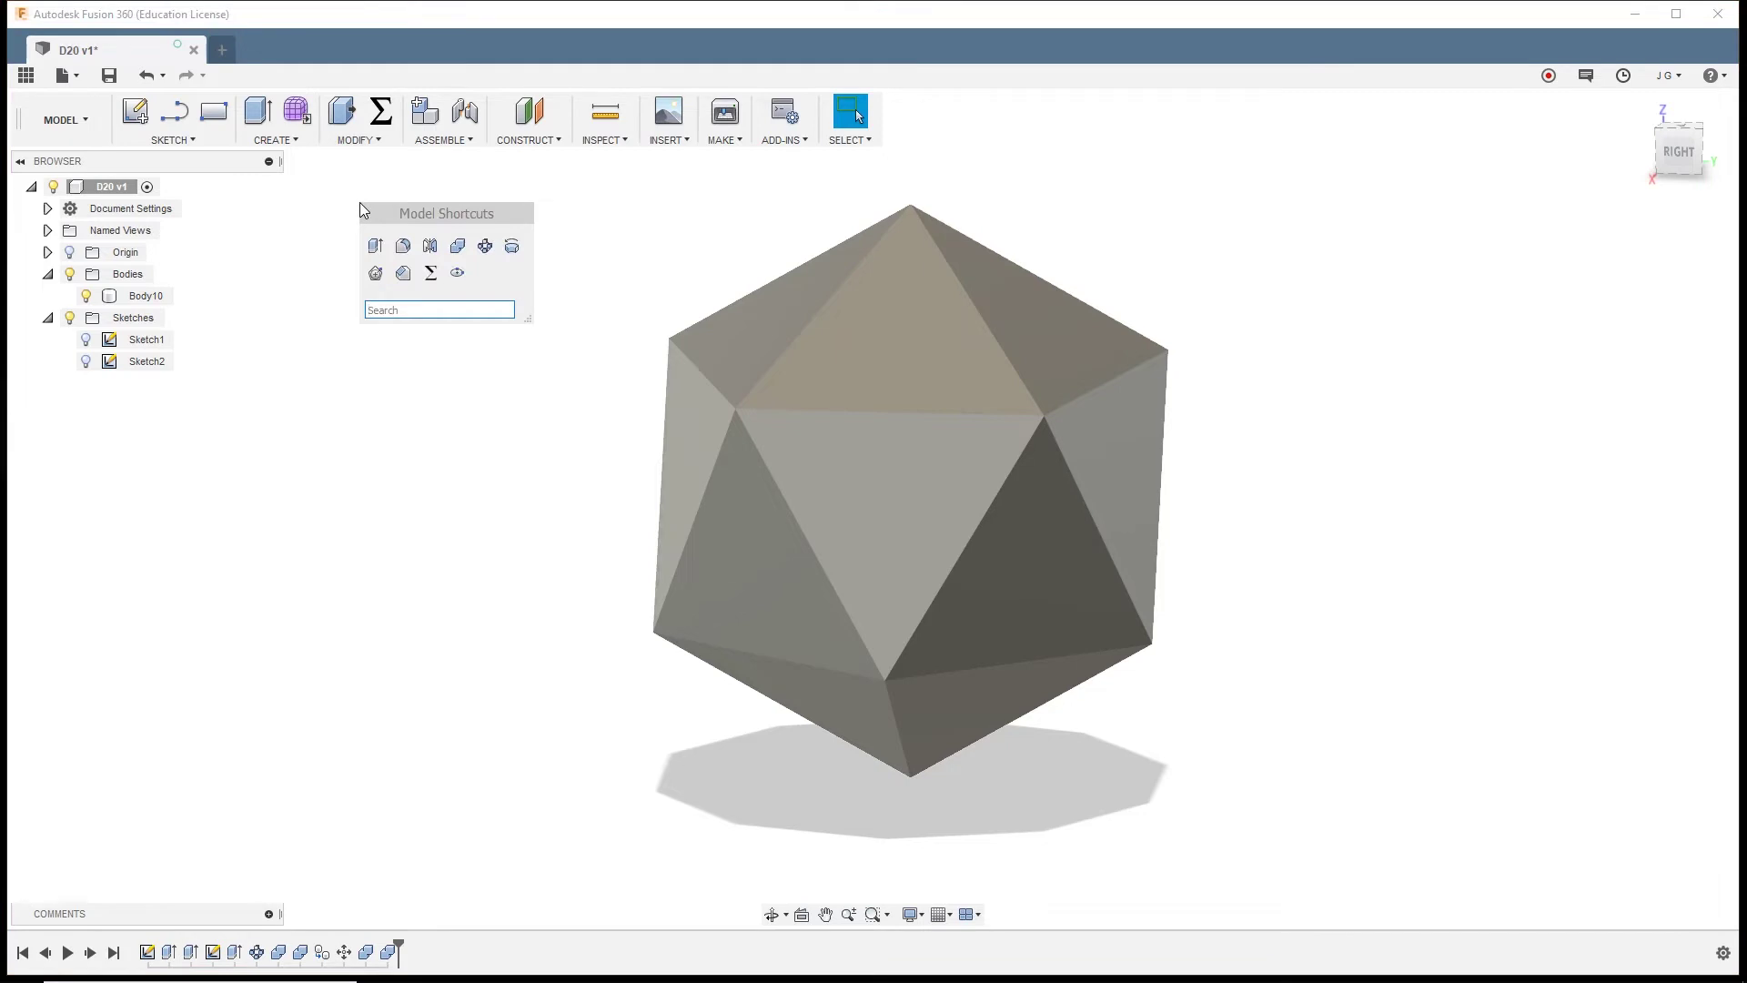
text(rule)
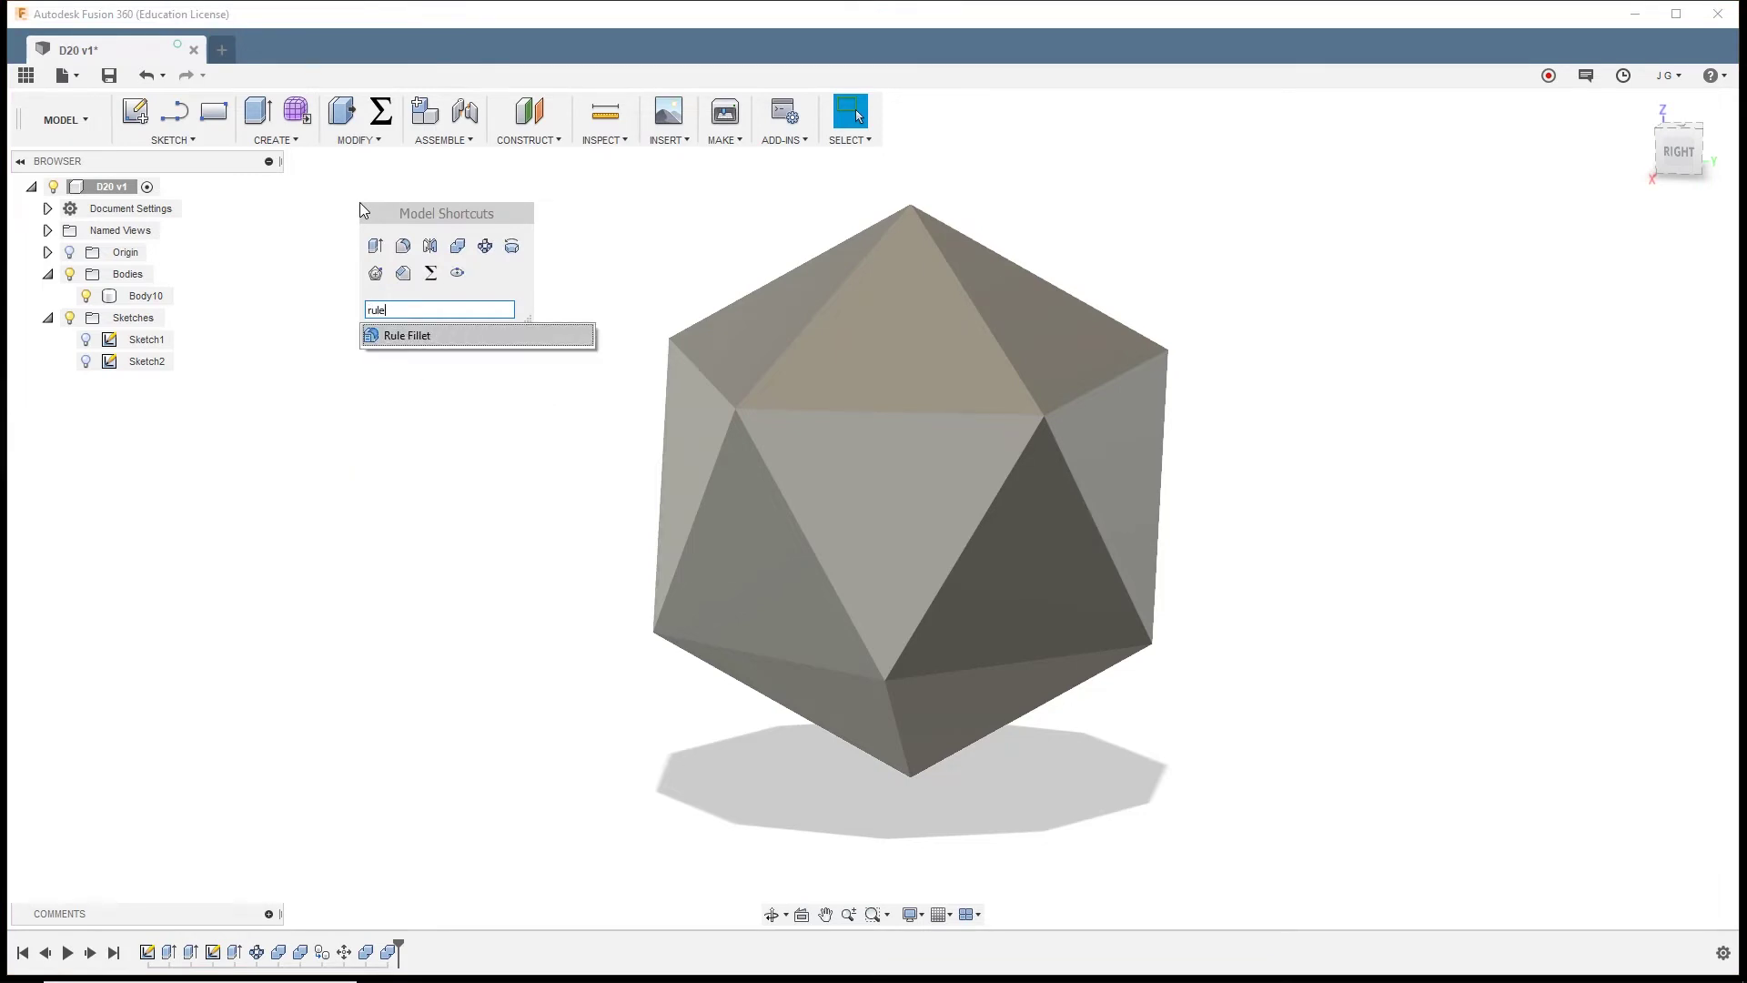
key(Return)
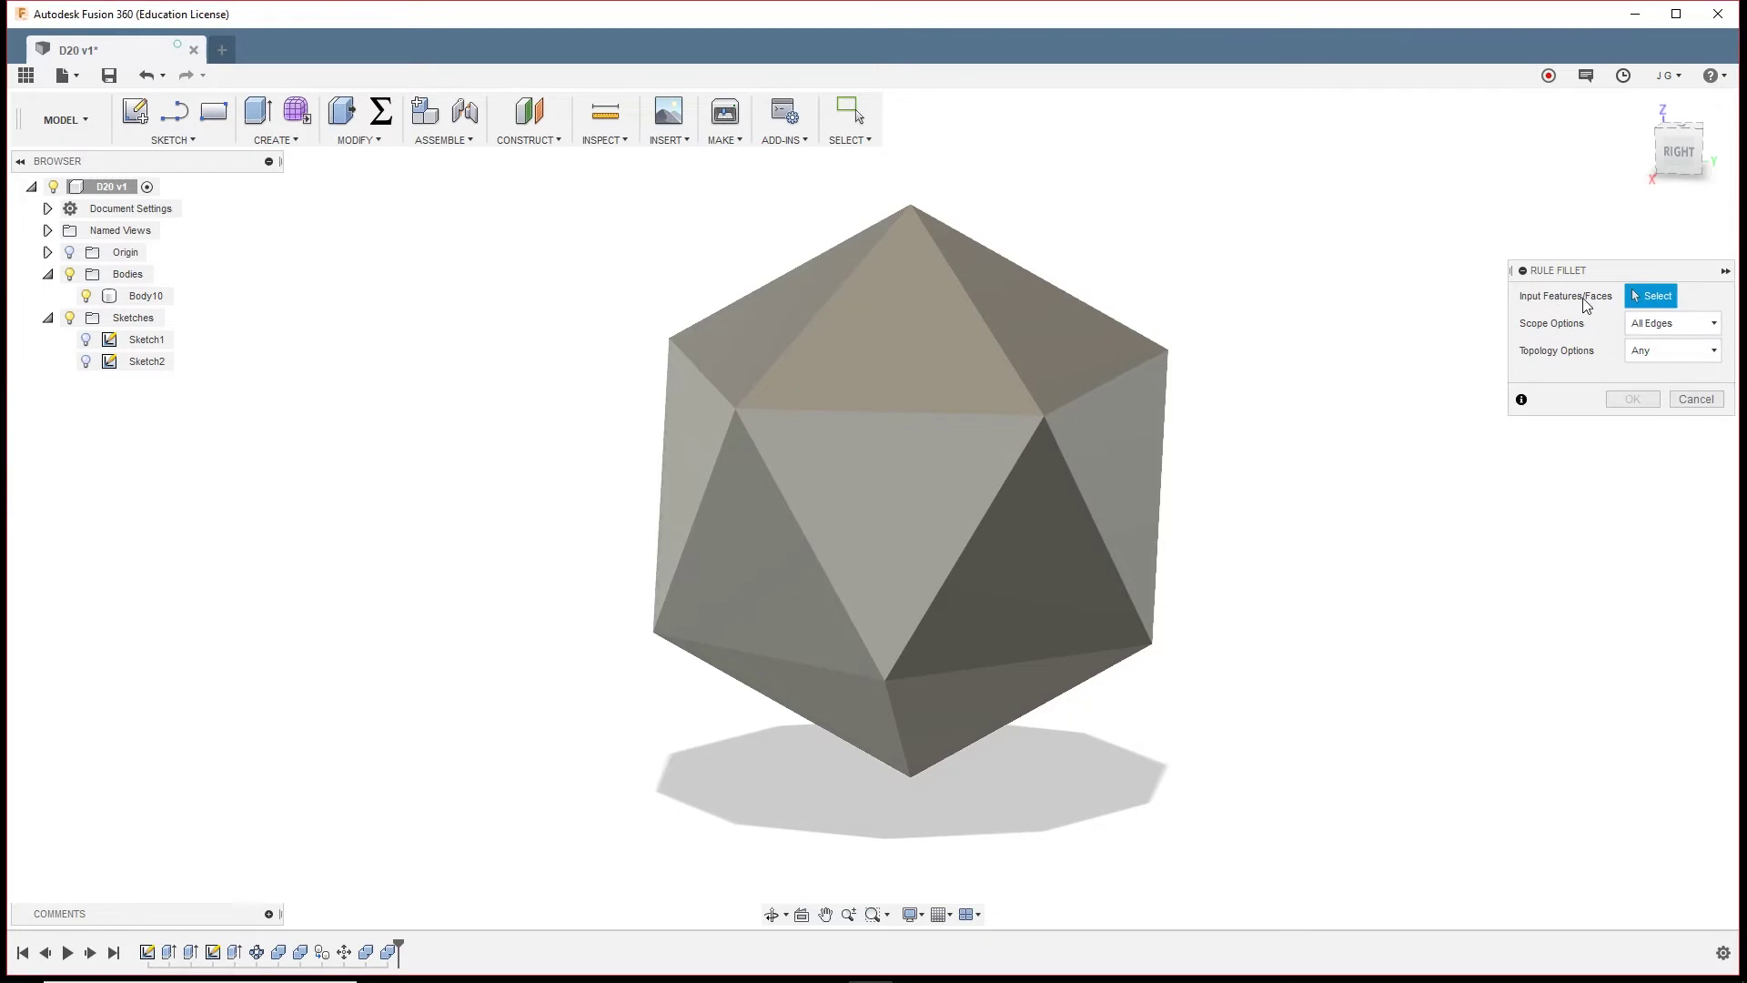
drag(1422, 169, 389, 821)
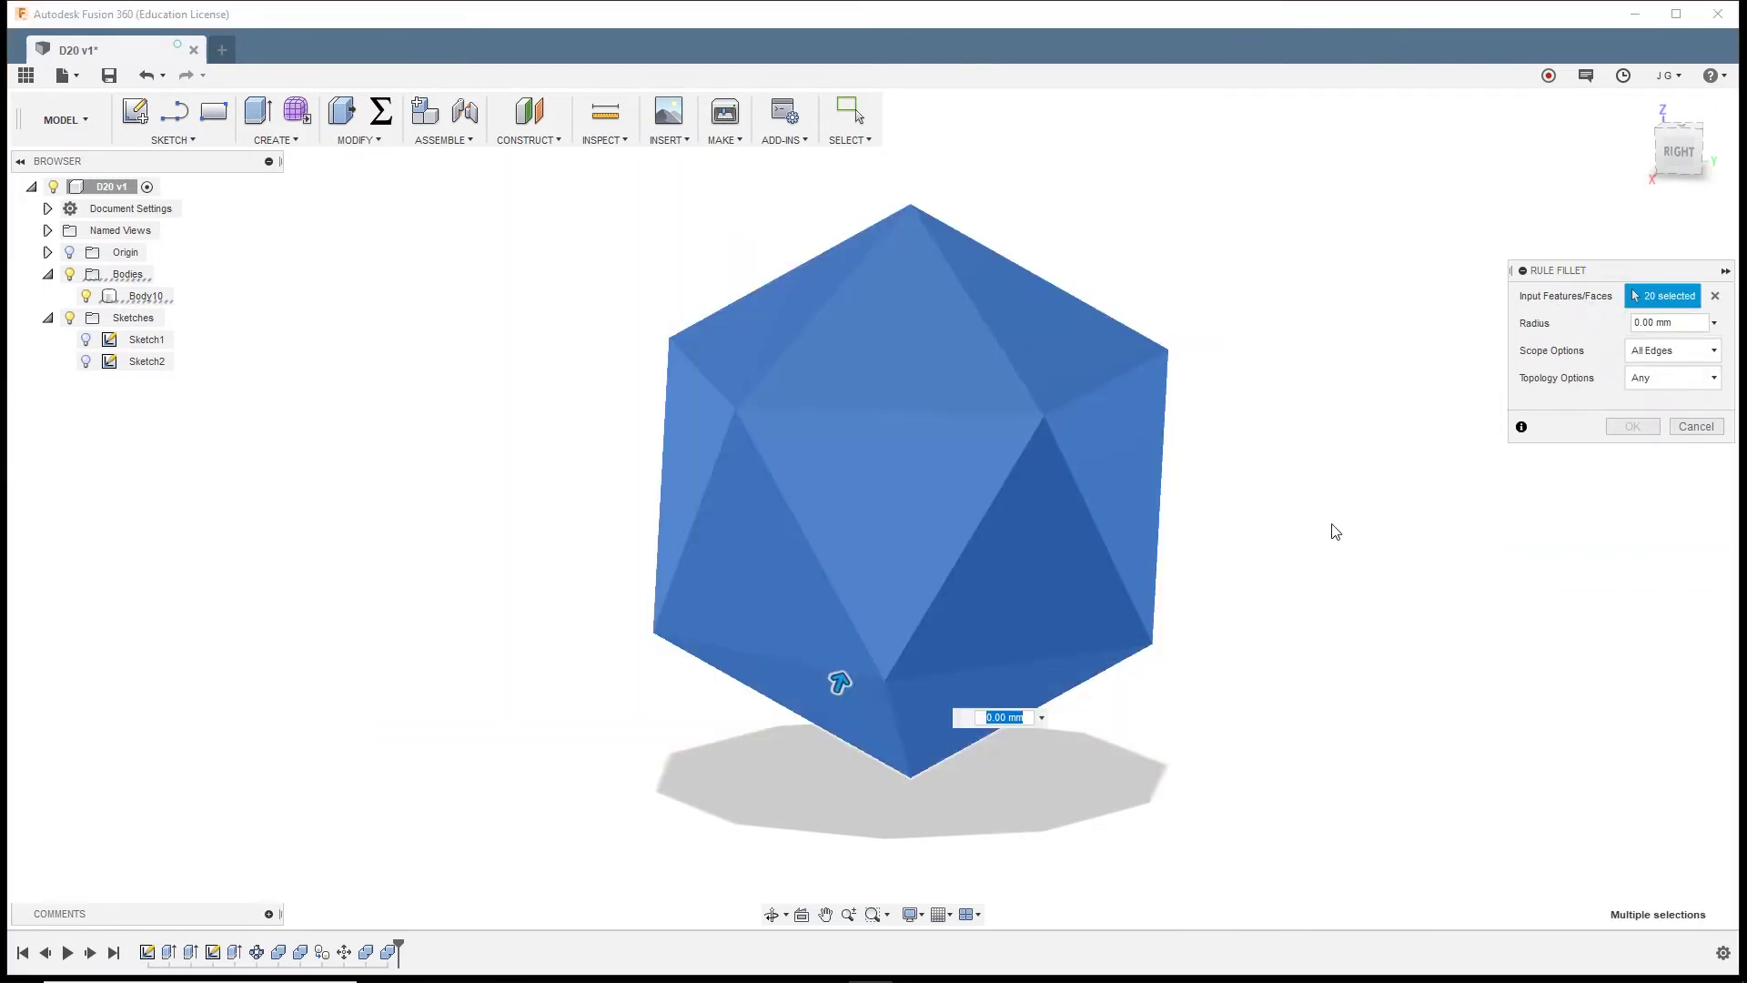
mouse_move(1334, 530)
shift+middle_down()
mouse_move(1240, 546)
mouse_move(1201, 531)
mouse_move(1186, 483)
mouse_move(1302, 492)
mouse_move(1361, 519)
shift+middle_up()
mouse_move(995, 408)
shift+middle_down()
mouse_move(850, 369)
mouse_move(1010, 428)
shift+middle_up()
Set the rule fillet radius to SideLen/5 and apply it to all edges of the die
click(1693, 325)
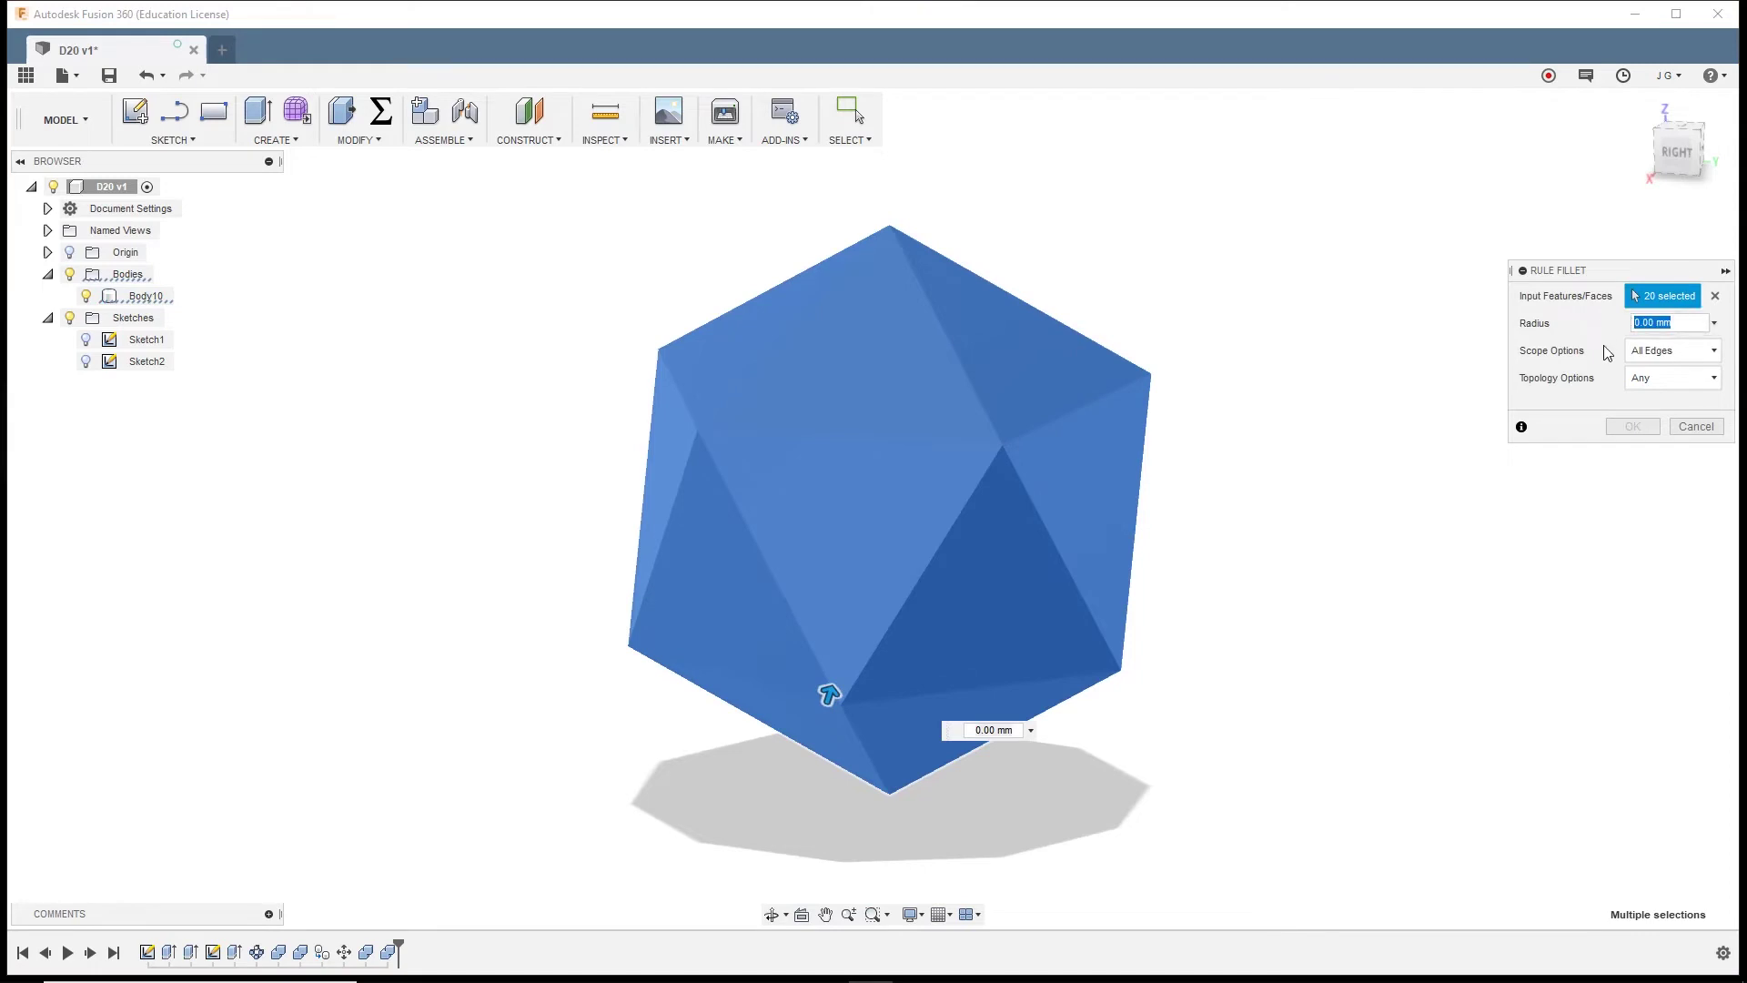
text(side)
click(1605, 352)
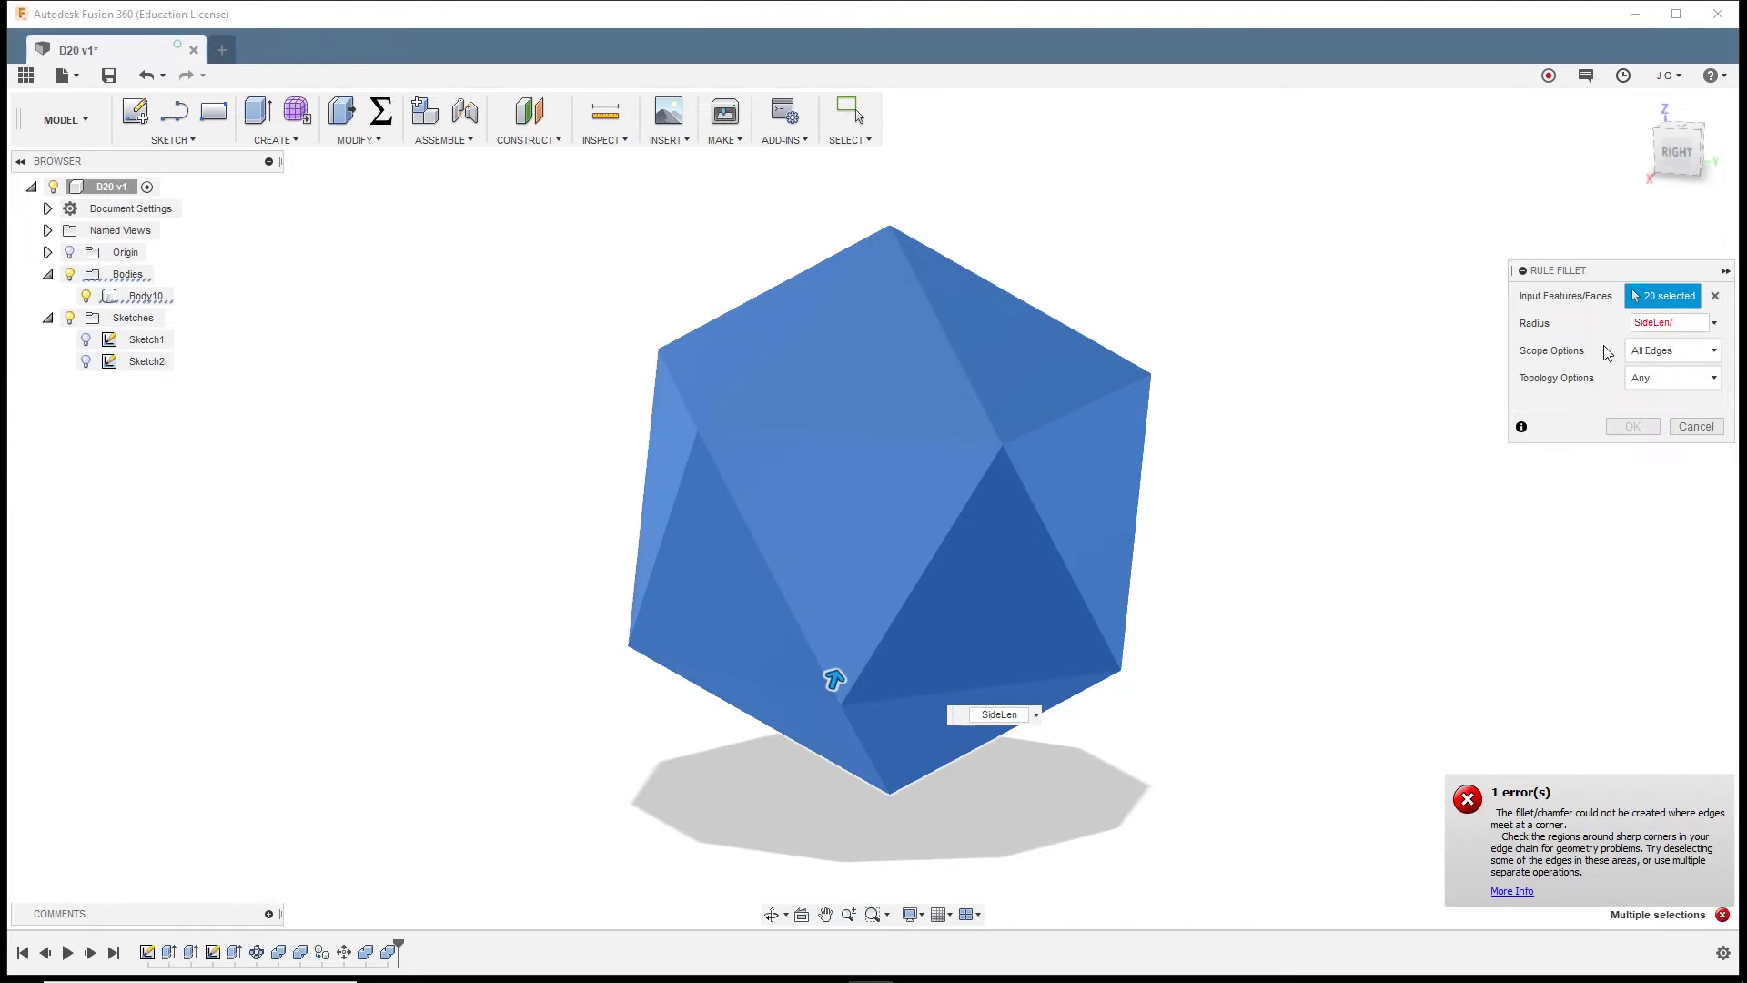
text(/2)
key(BackSpace)
text(5)
key(Return)
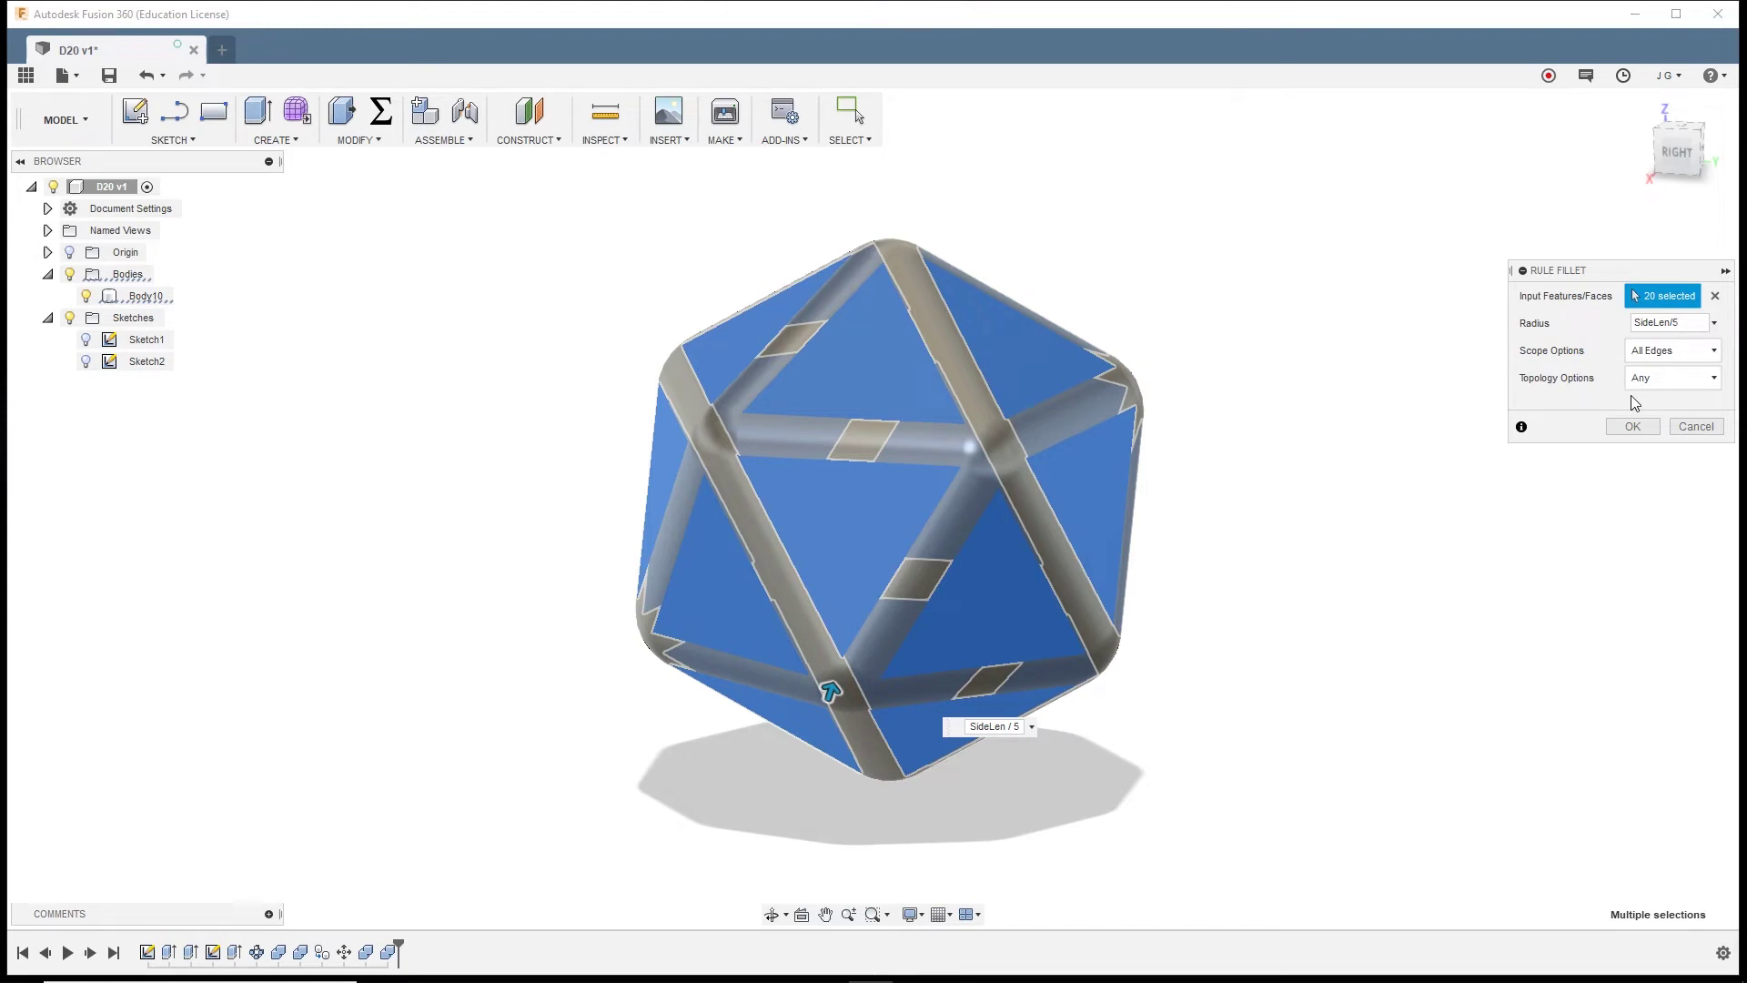
click(1634, 427)
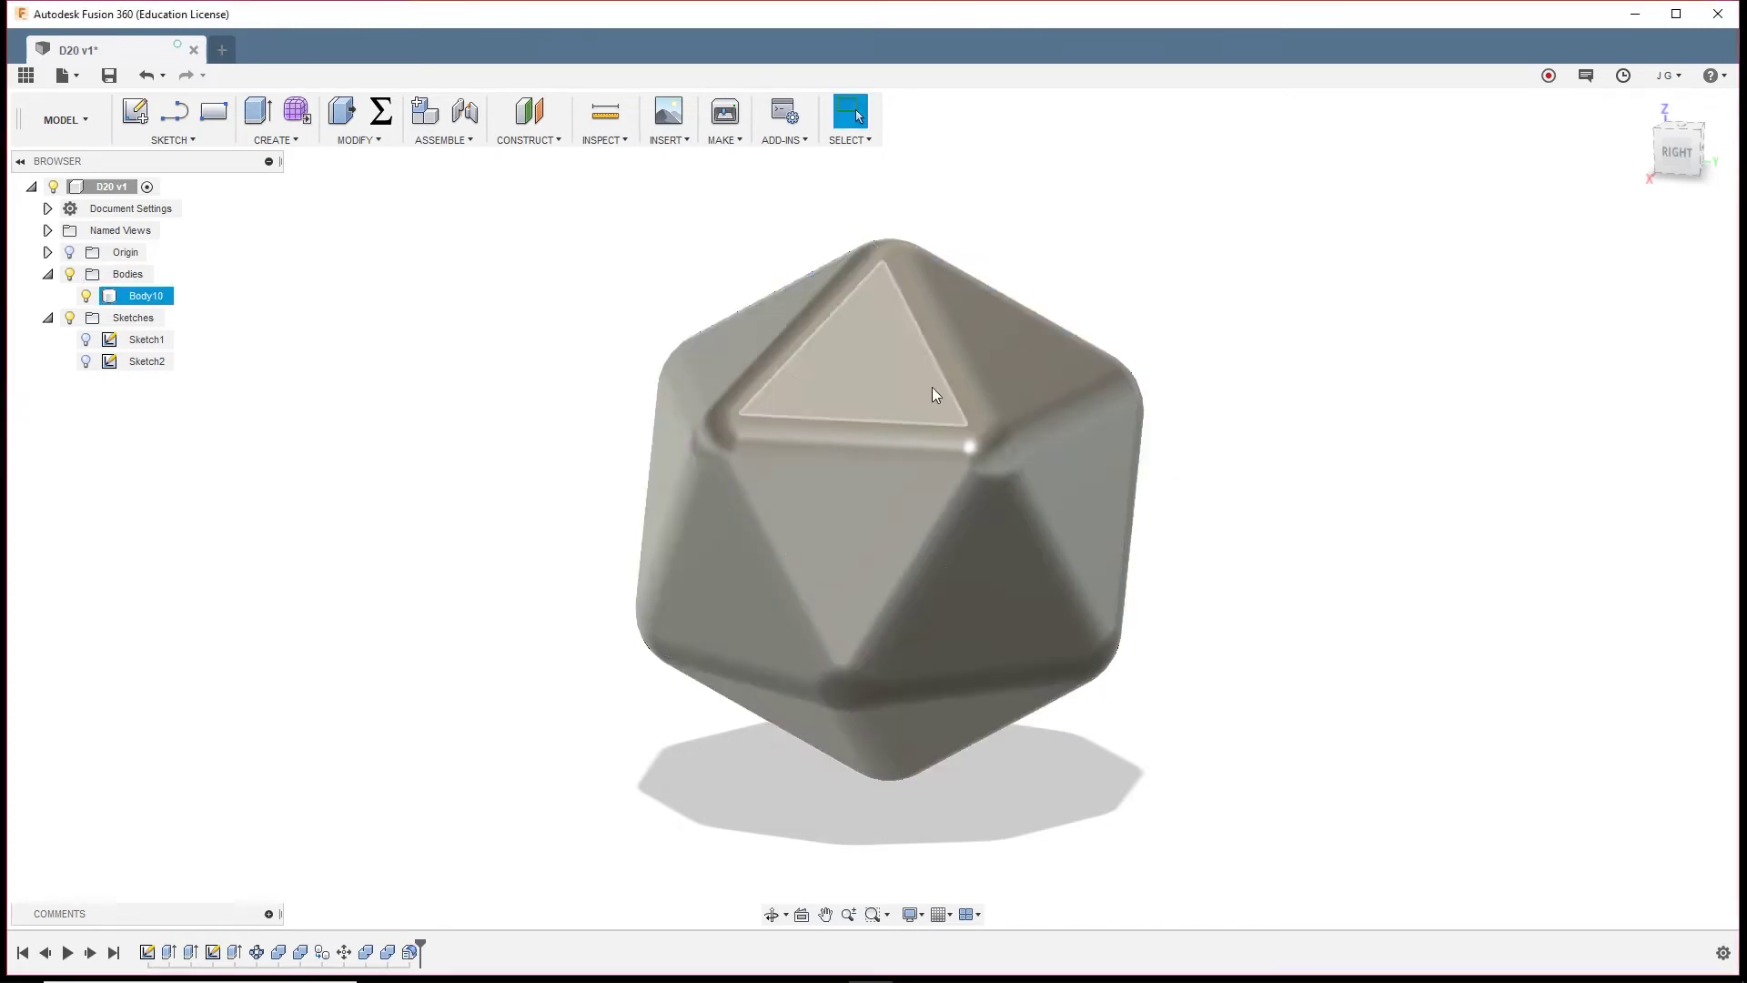
Select an upper triangular face of the die and inspect the rounded body from several sides
shift+middle_drag(935, 394, 1305, 356)
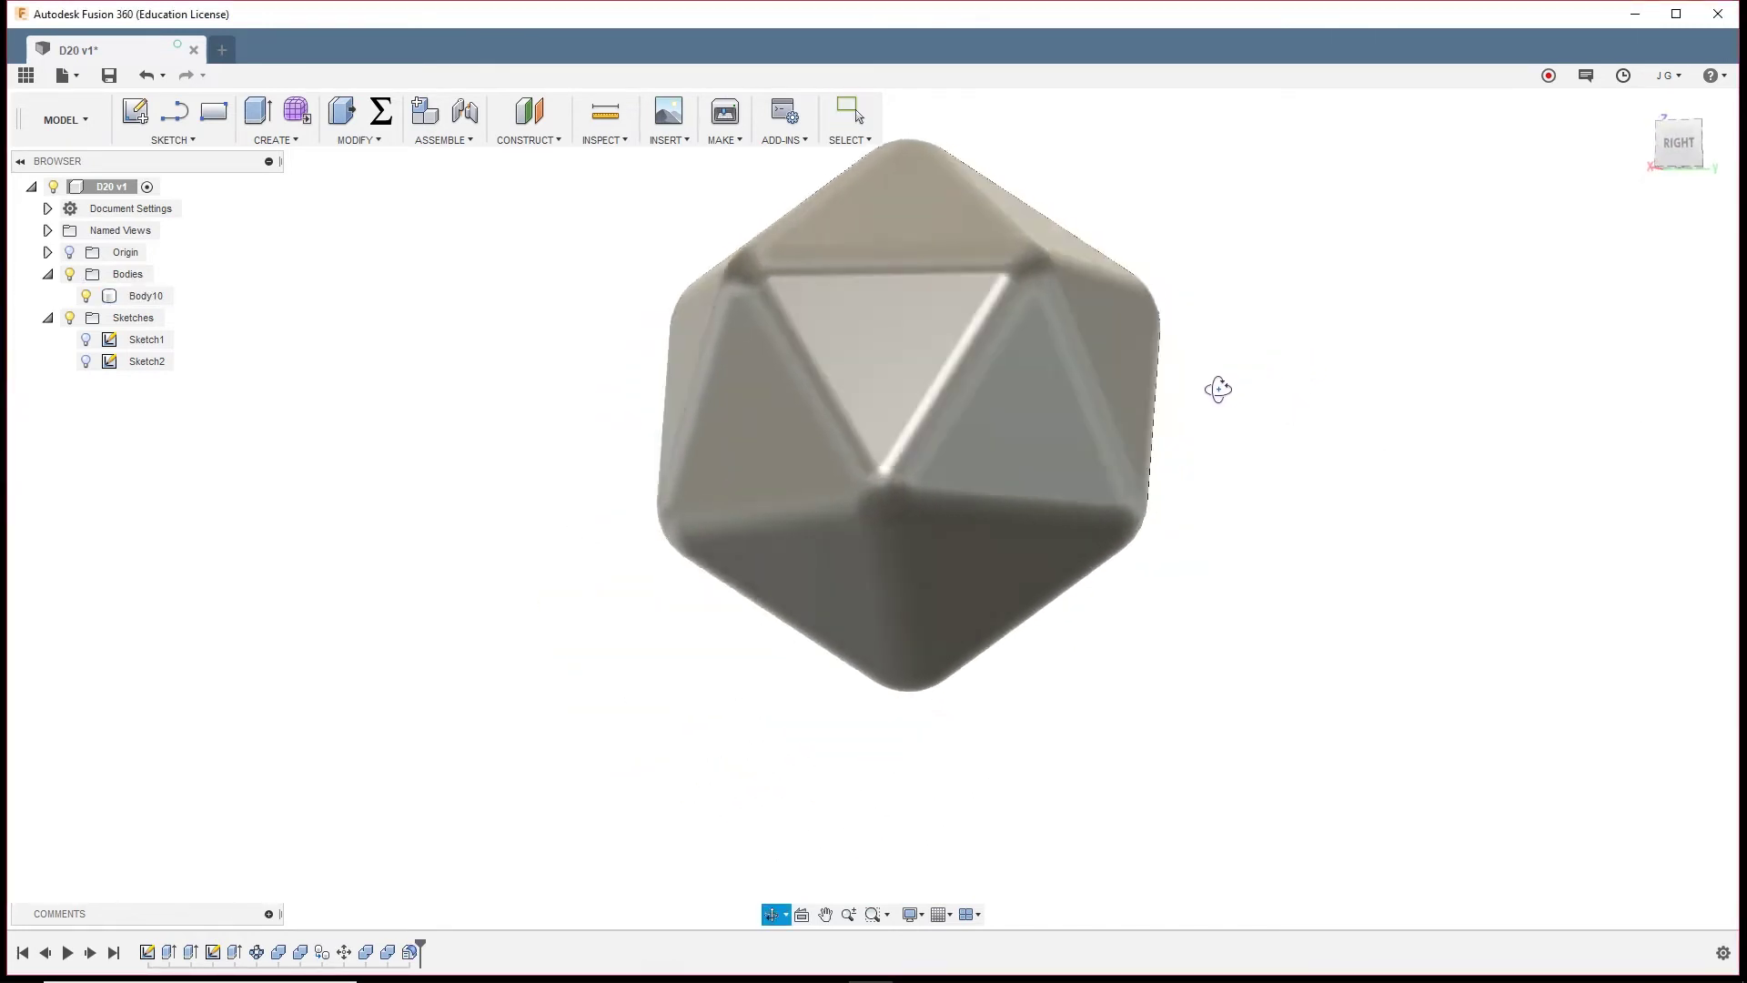
drag(1219, 390, 1204, 452)
key(Escape)
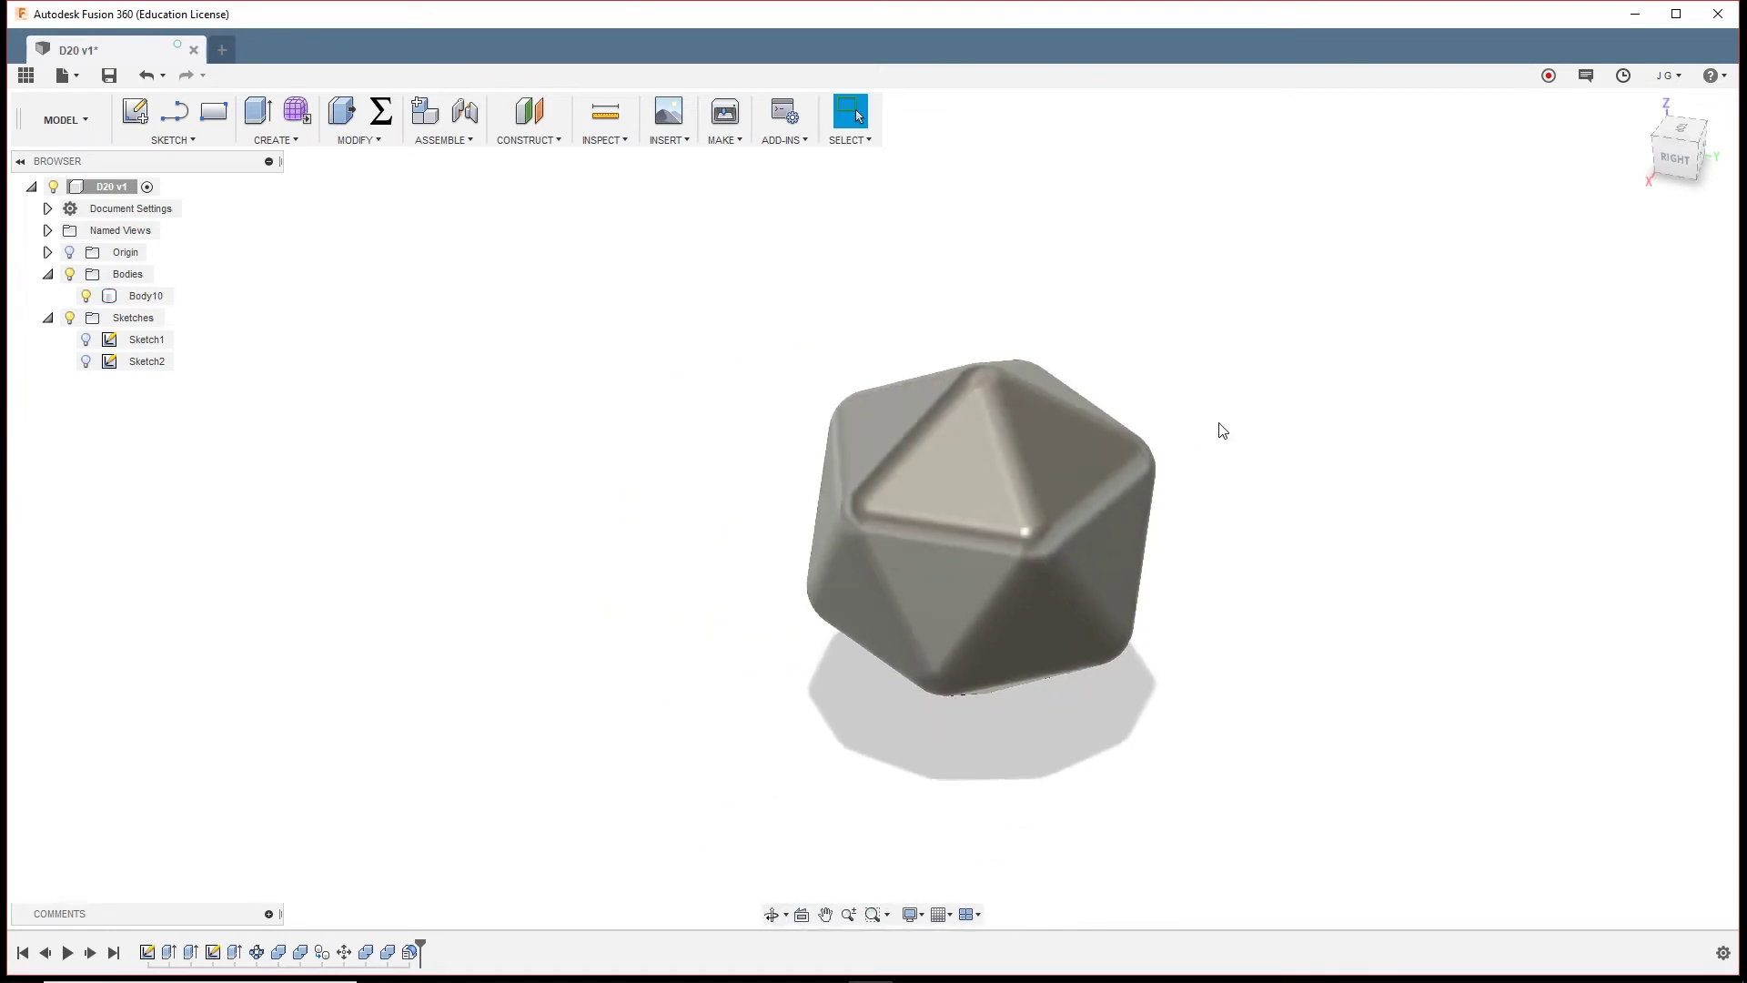
scroll(943, 488, up, 3)
click(953, 488)
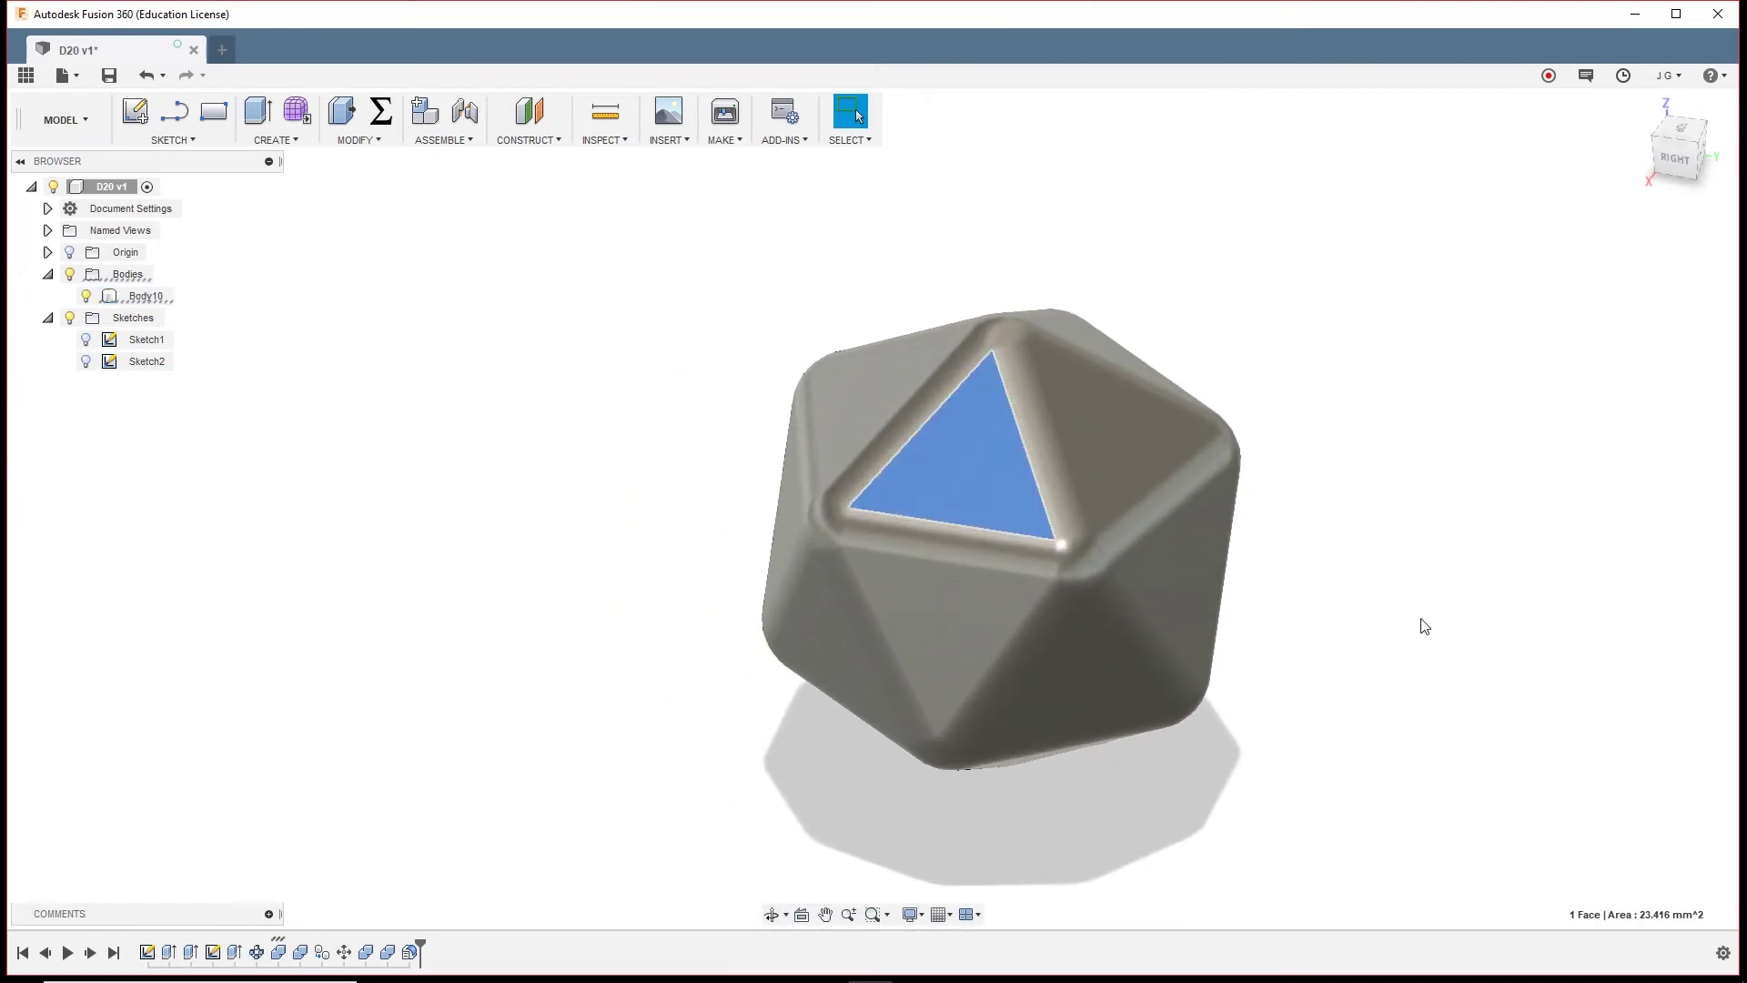
mouse_move(1424, 626)
shift+middle_down()
mouse_move(1380, 574)
mouse_move(1322, 554)
mouse_move(1400, 592)
mouse_move(1398, 609)
shift+middle_up()
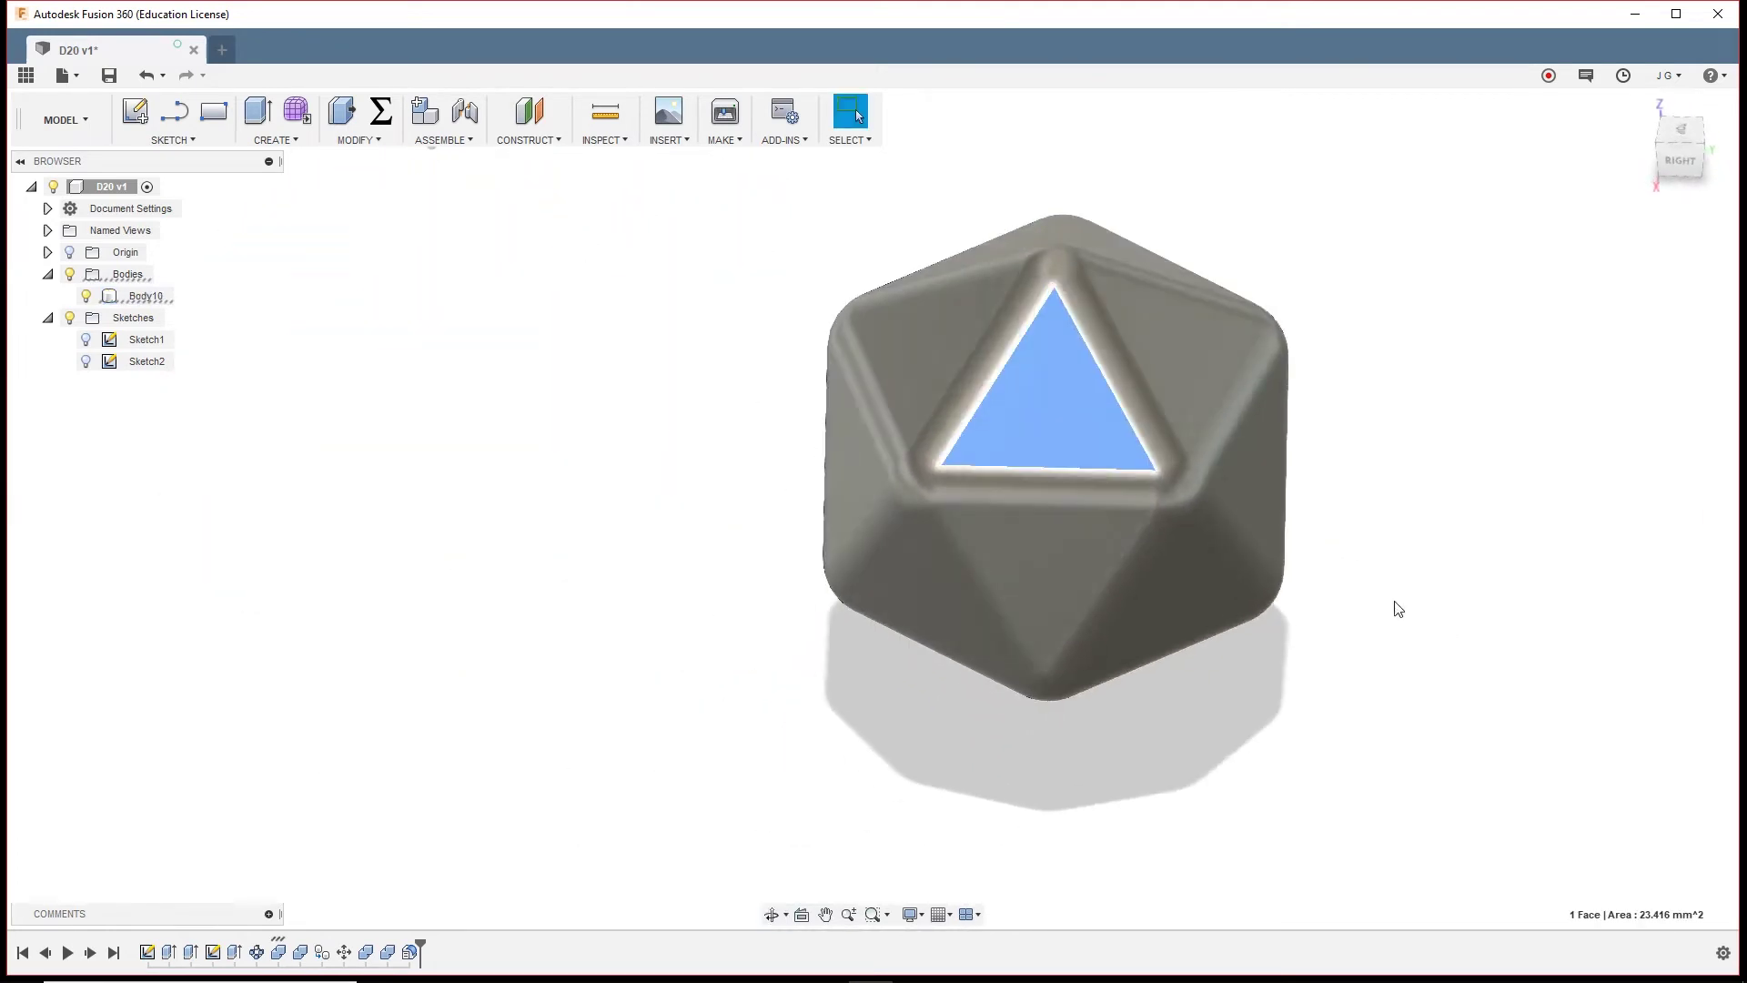
scroll(1129, 289, up, 3)
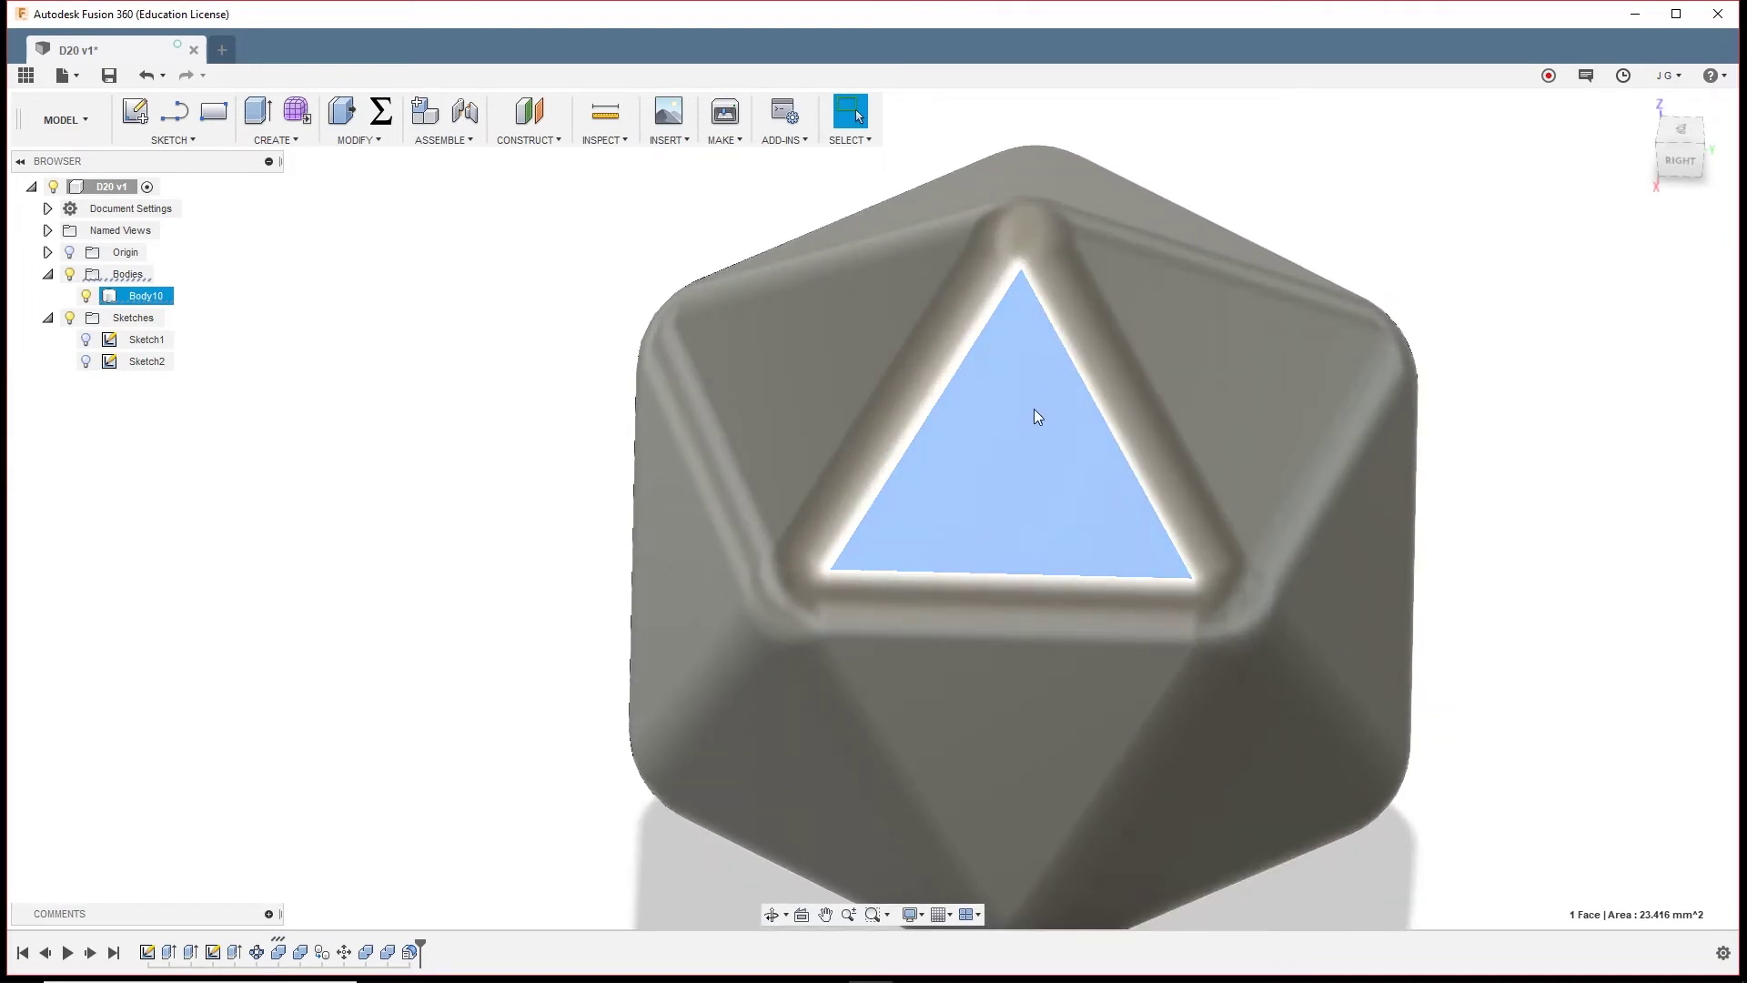
scroll(1108, 384, down, 3)
shift+middle_drag(1108, 385, 1461, 446)
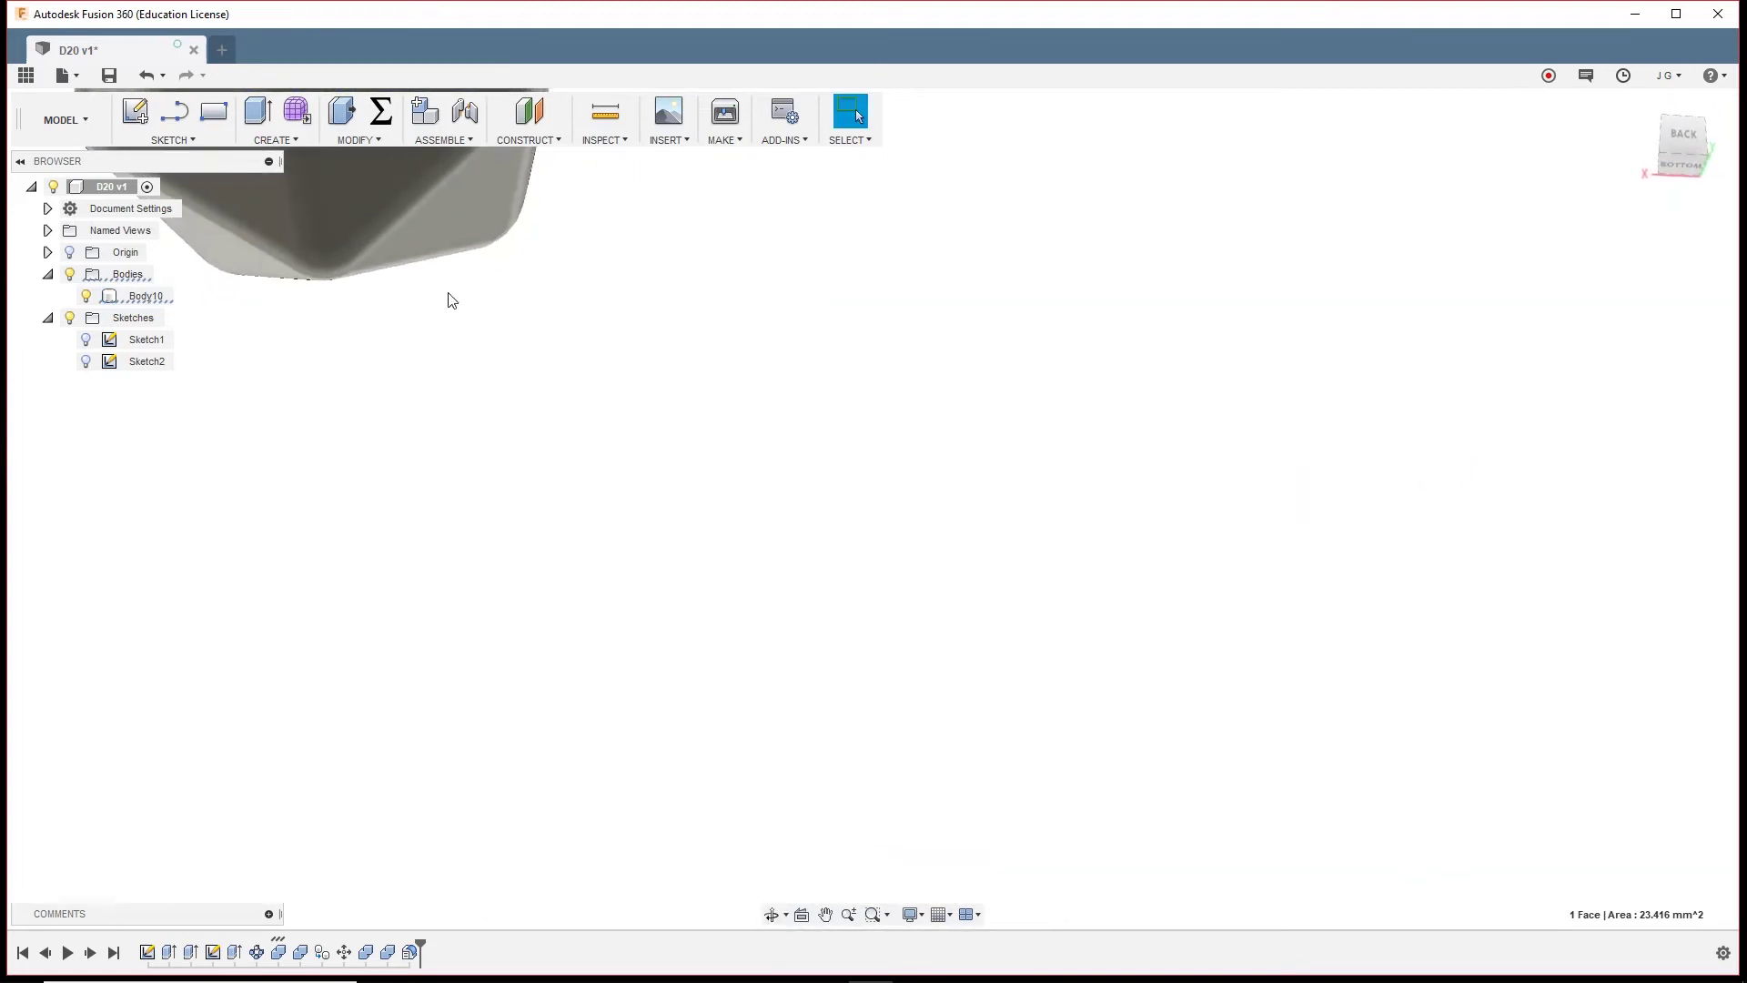
shift+middle_drag(525, 230, 885, 850)
scroll(1133, 344, down, 2)
scroll(823, 711, up, 3)
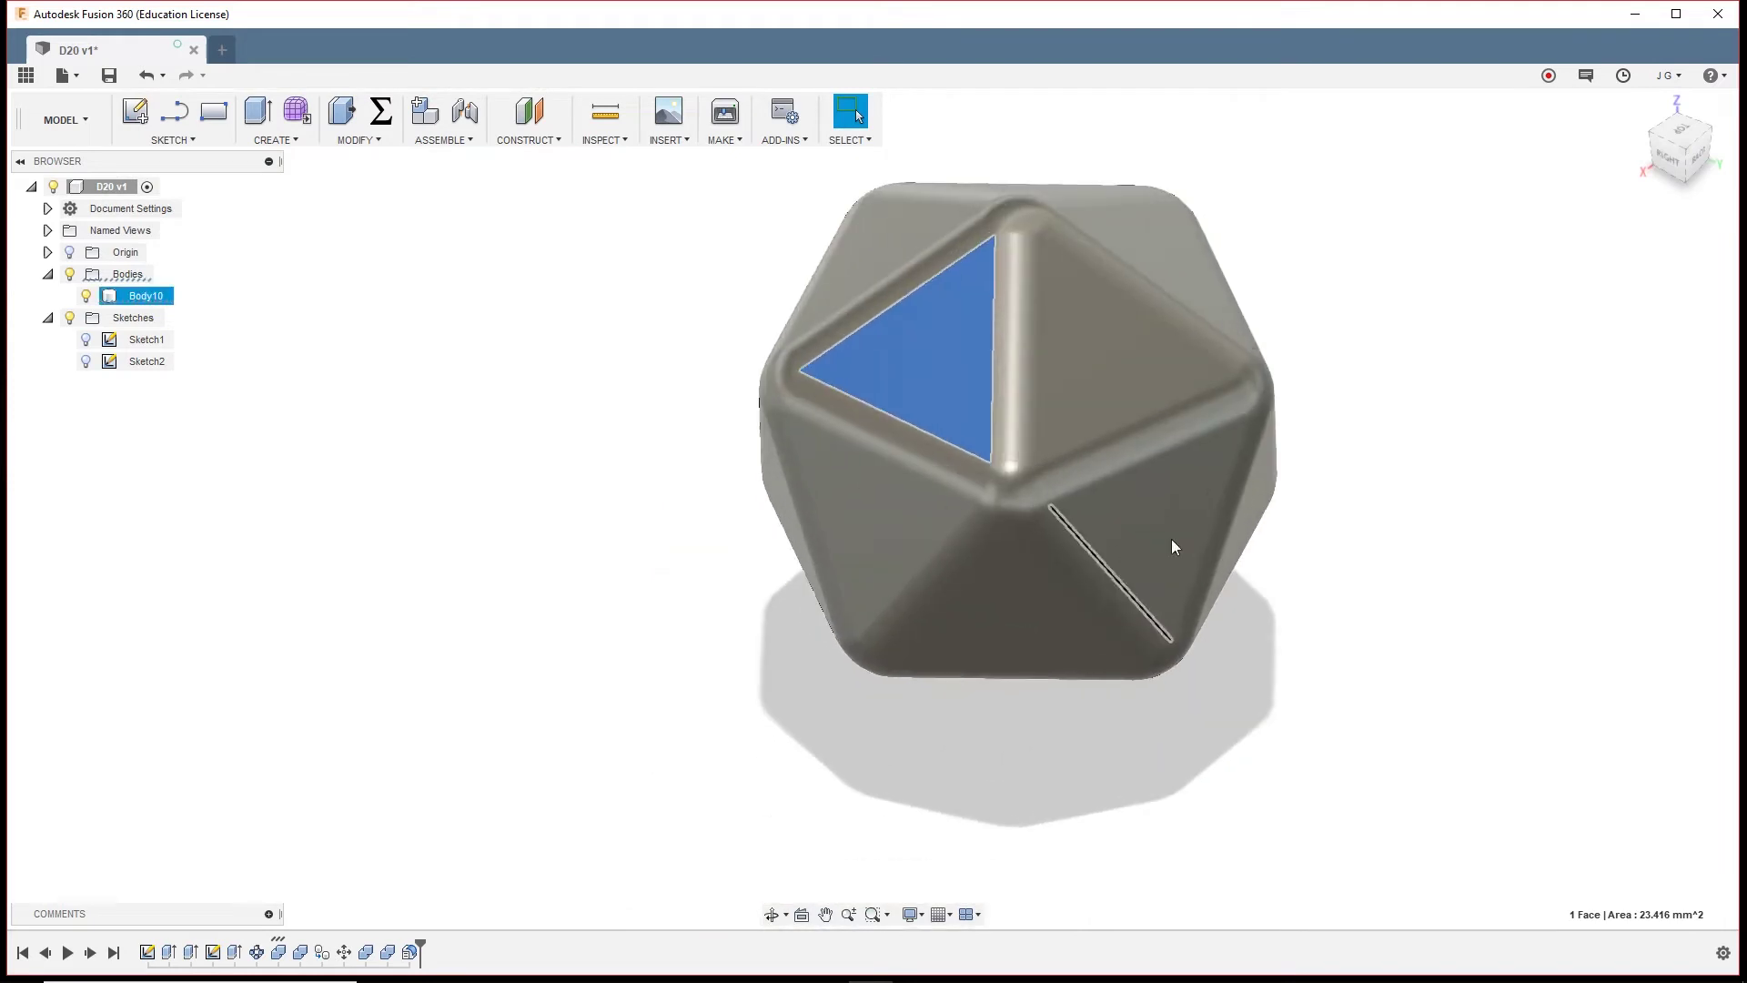
scroll(966, 306, up, 2)
shift+middle_drag(1187, 187, 1200, 211)
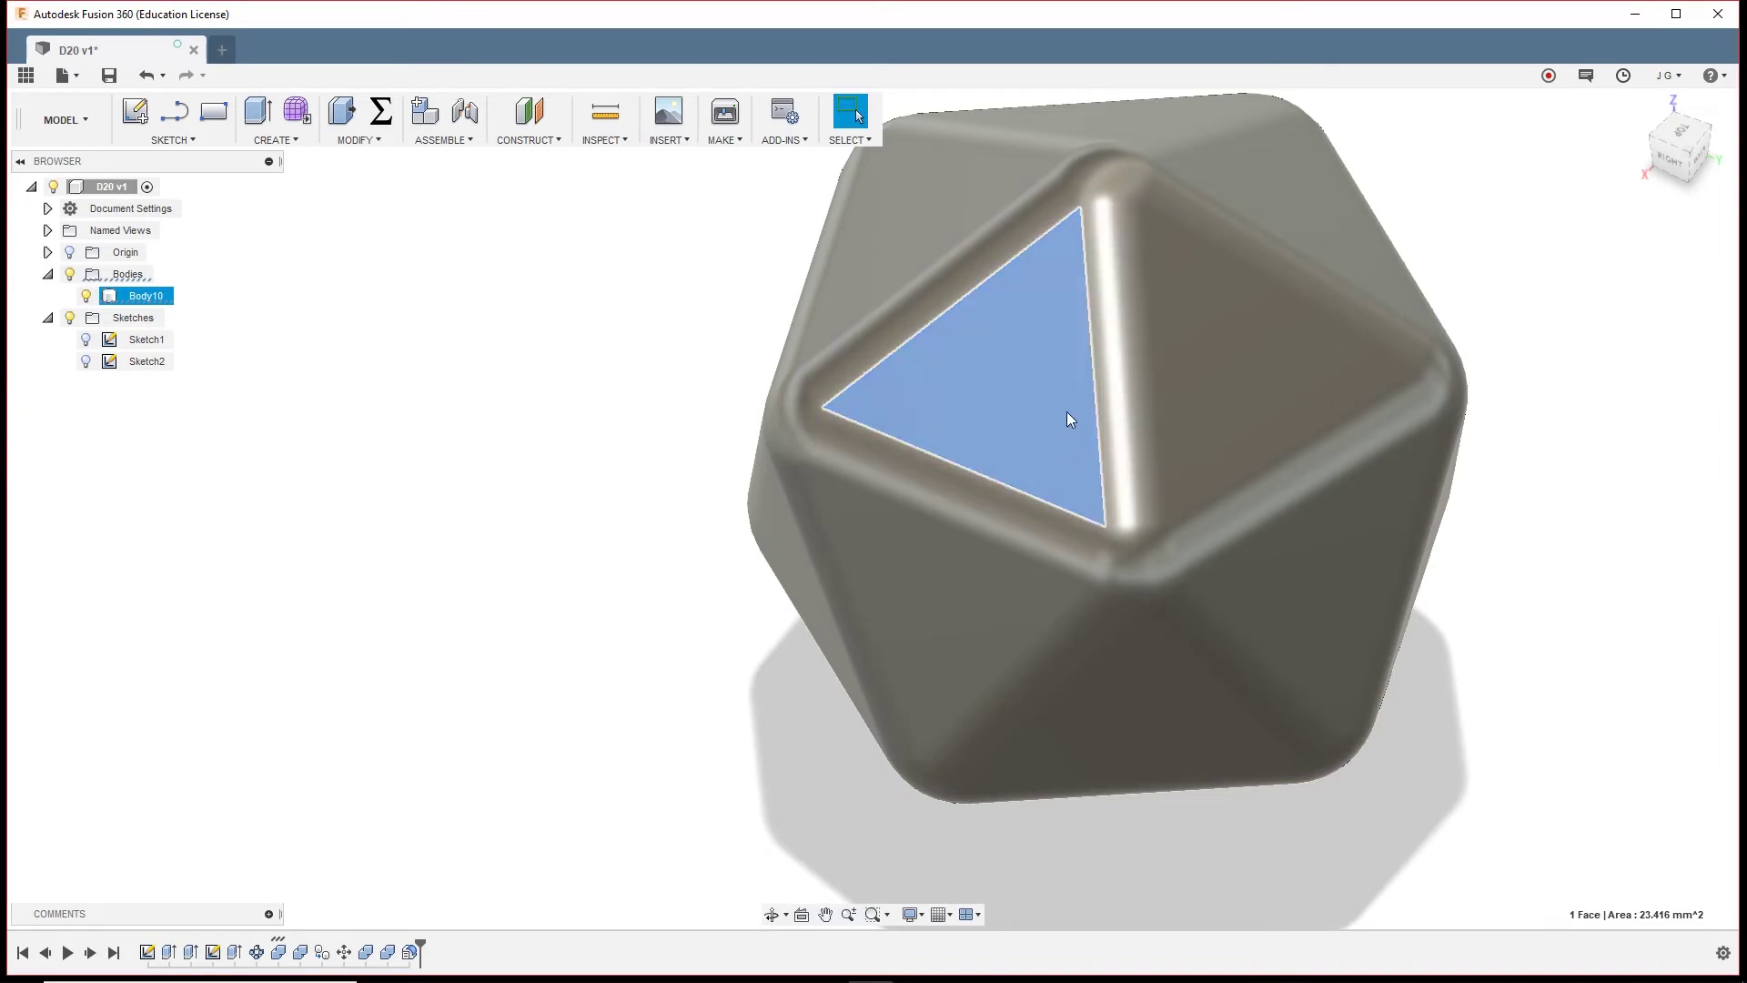
Sketch a 3-Tangent Circle on the selected triangular face, tangent to its three straight edges
click(196, 141)
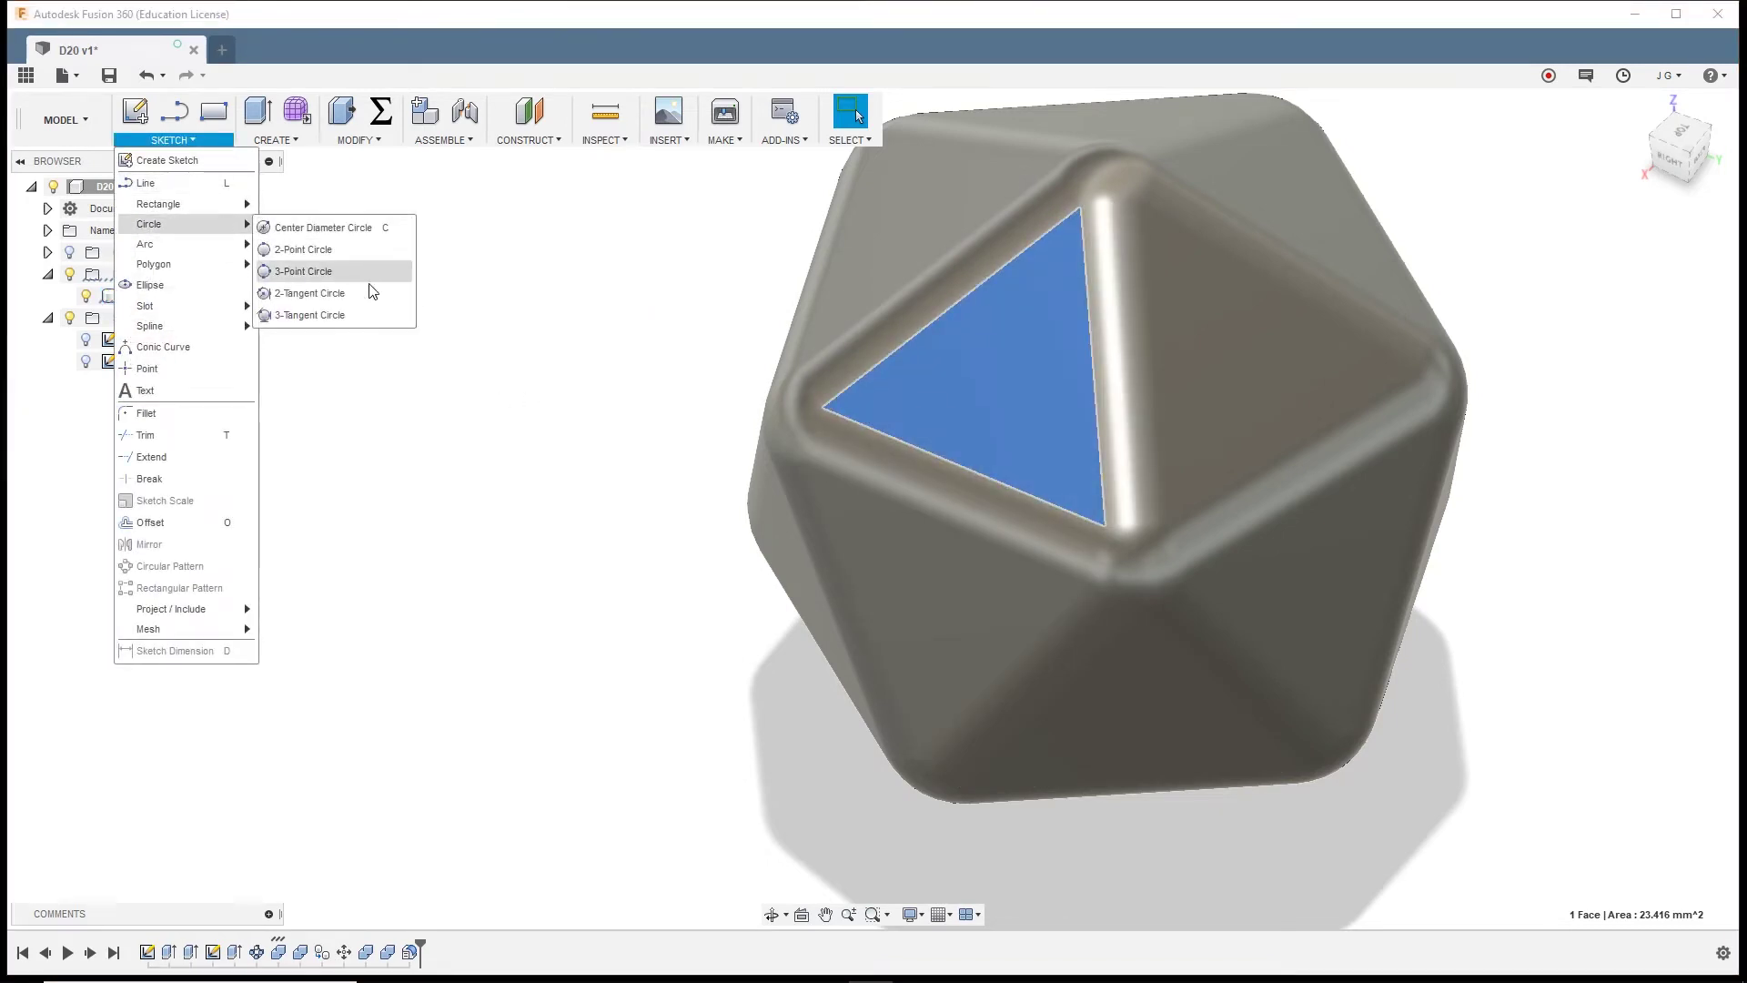
click(337, 319)
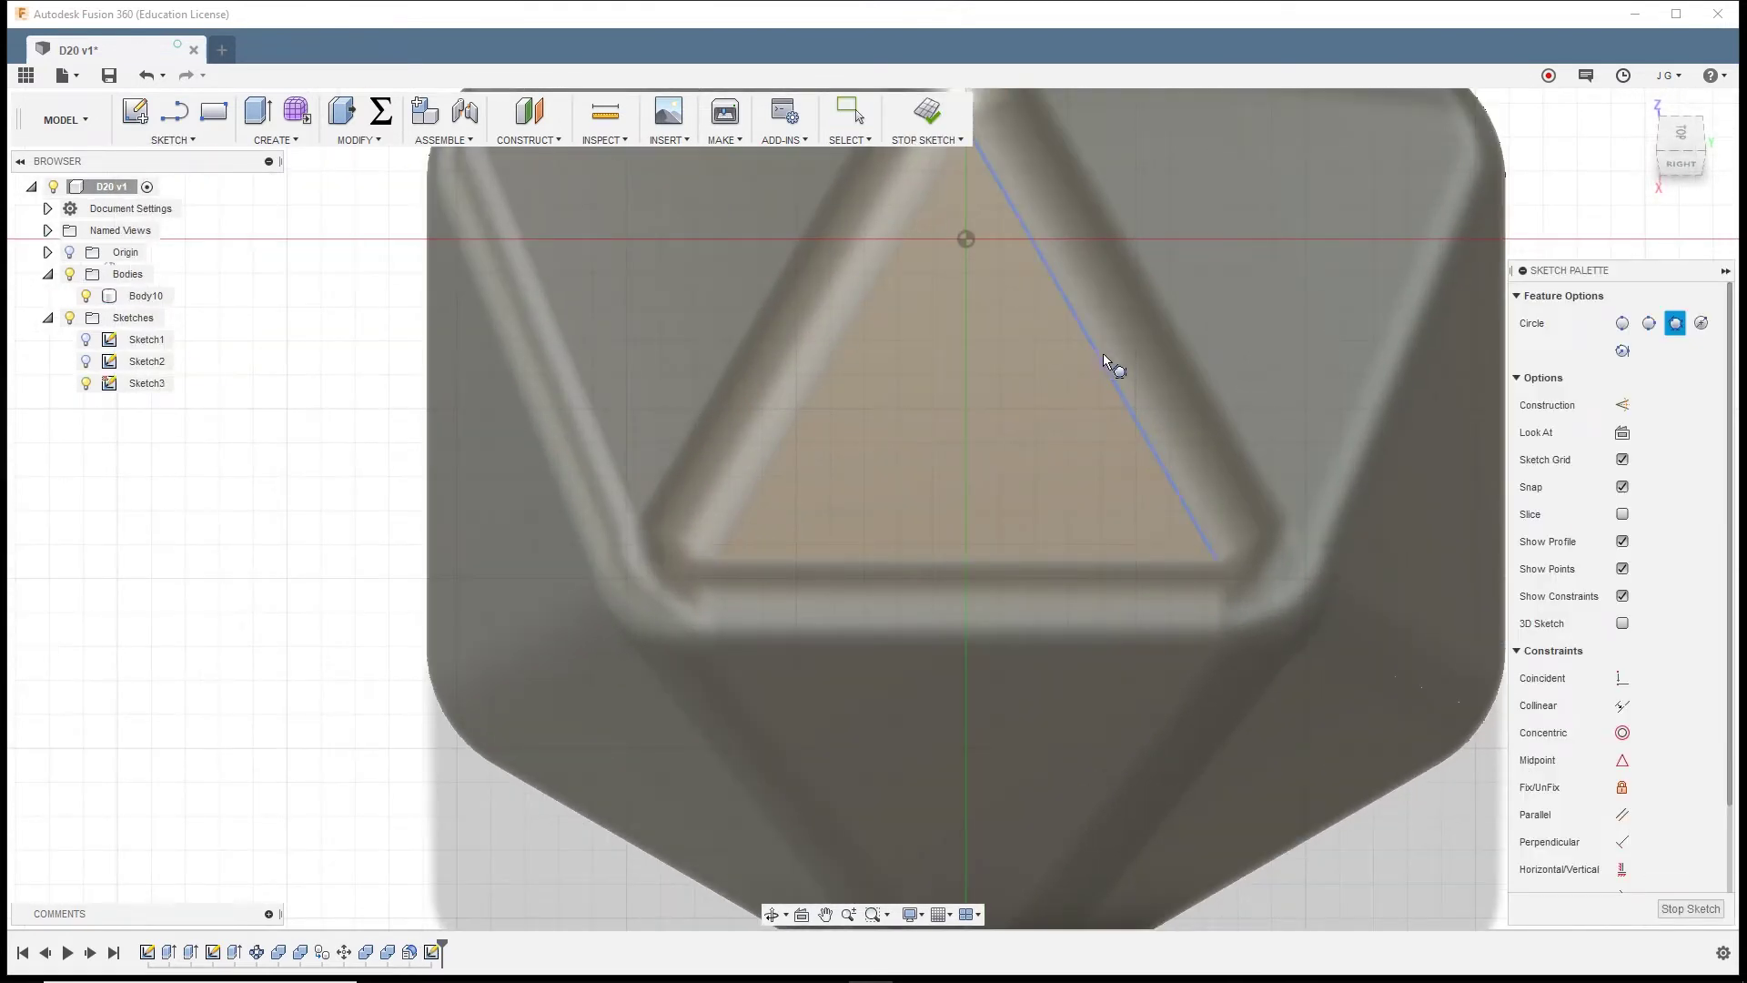
click(1101, 354)
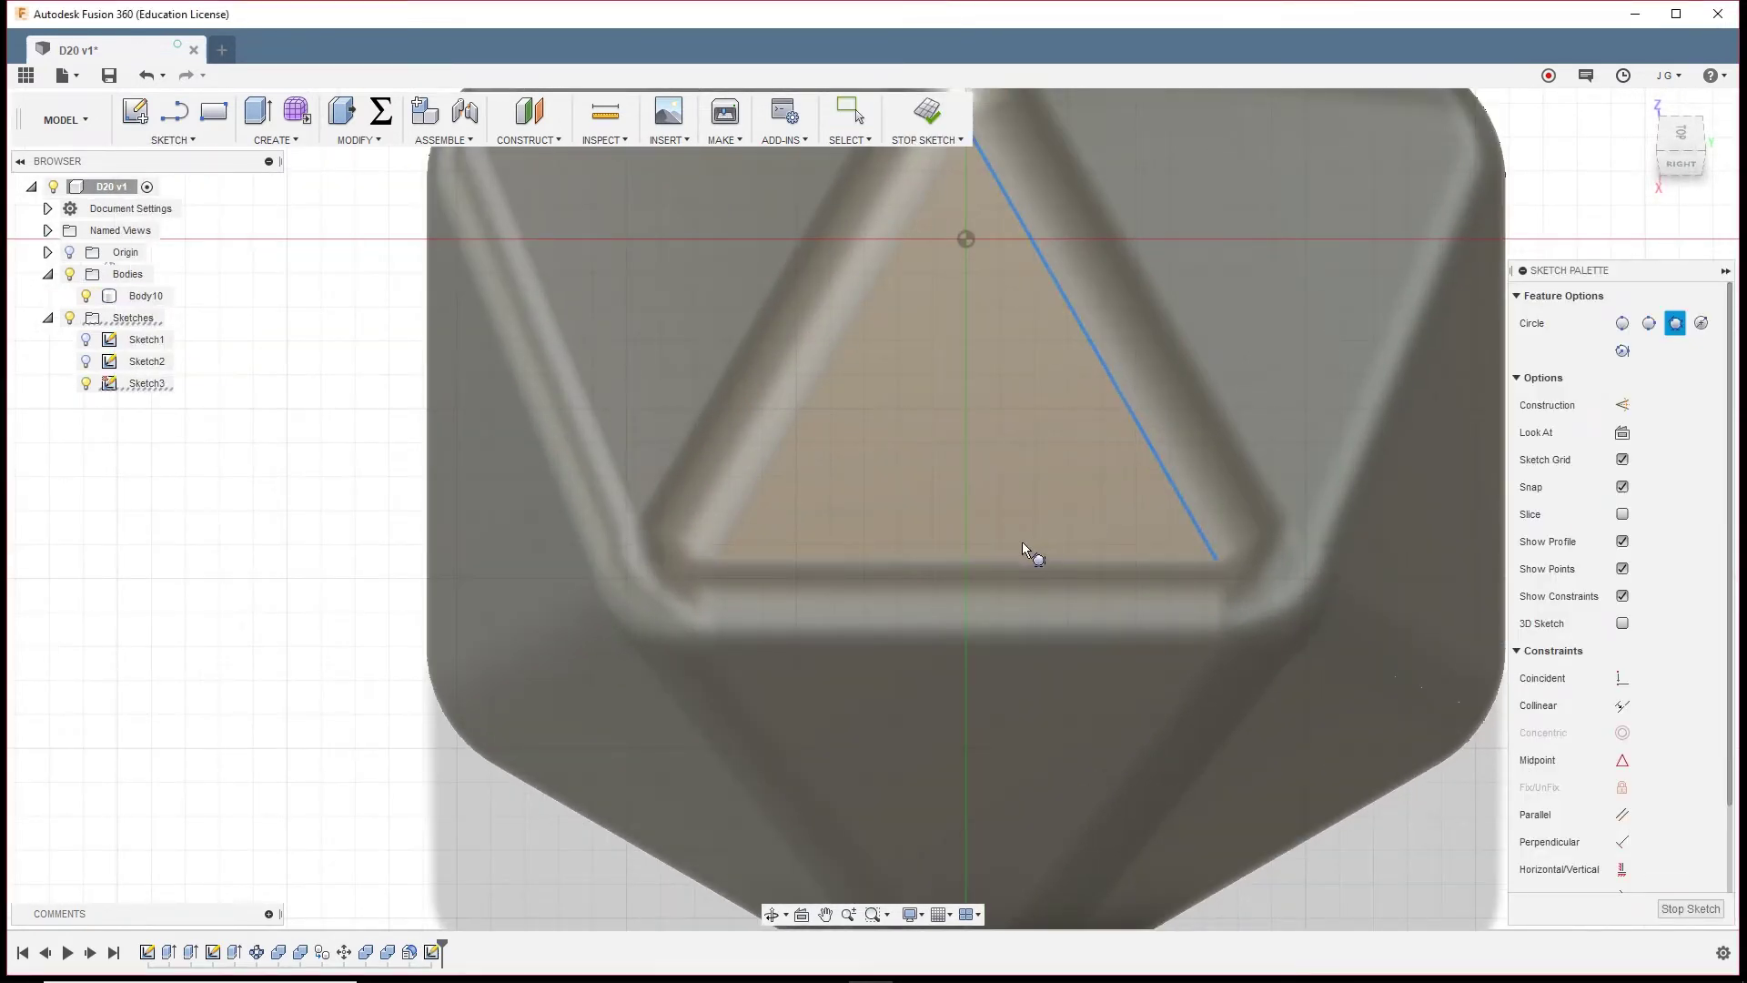
click(990, 553)
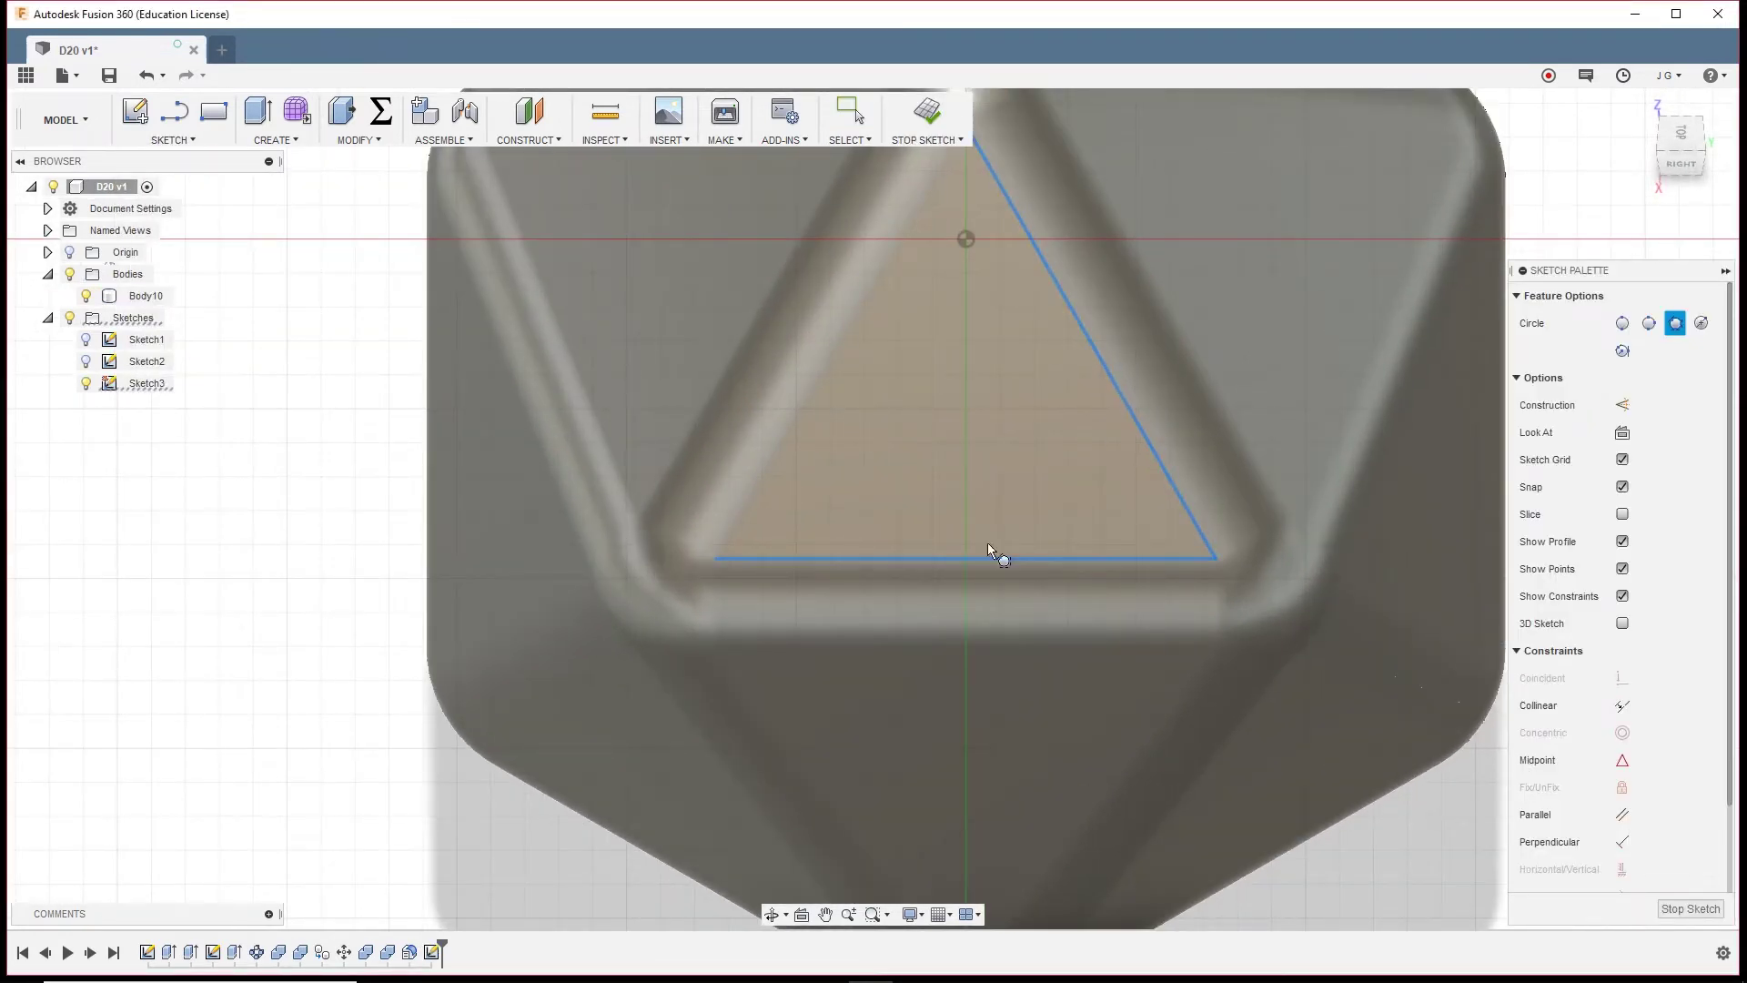
click(855, 329)
scroll(998, 333, up, 3)
scroll(981, 418, down, 4)
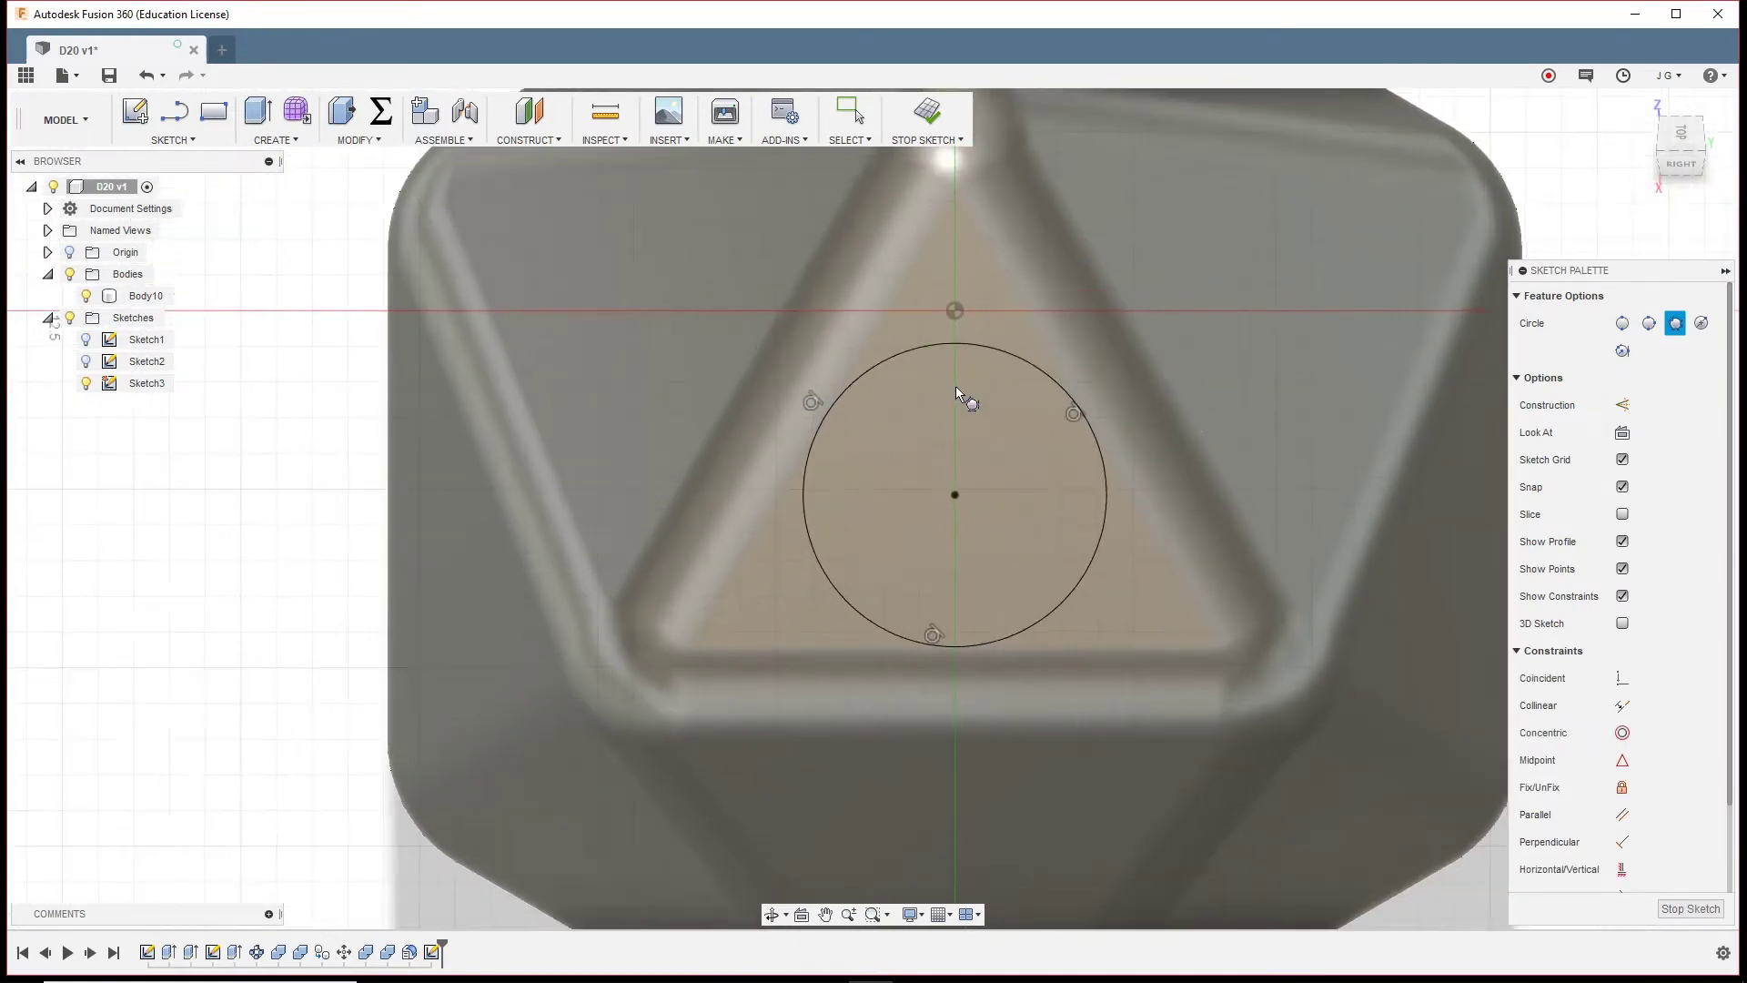
scroll(955, 386, up, 3)
key(Escape)
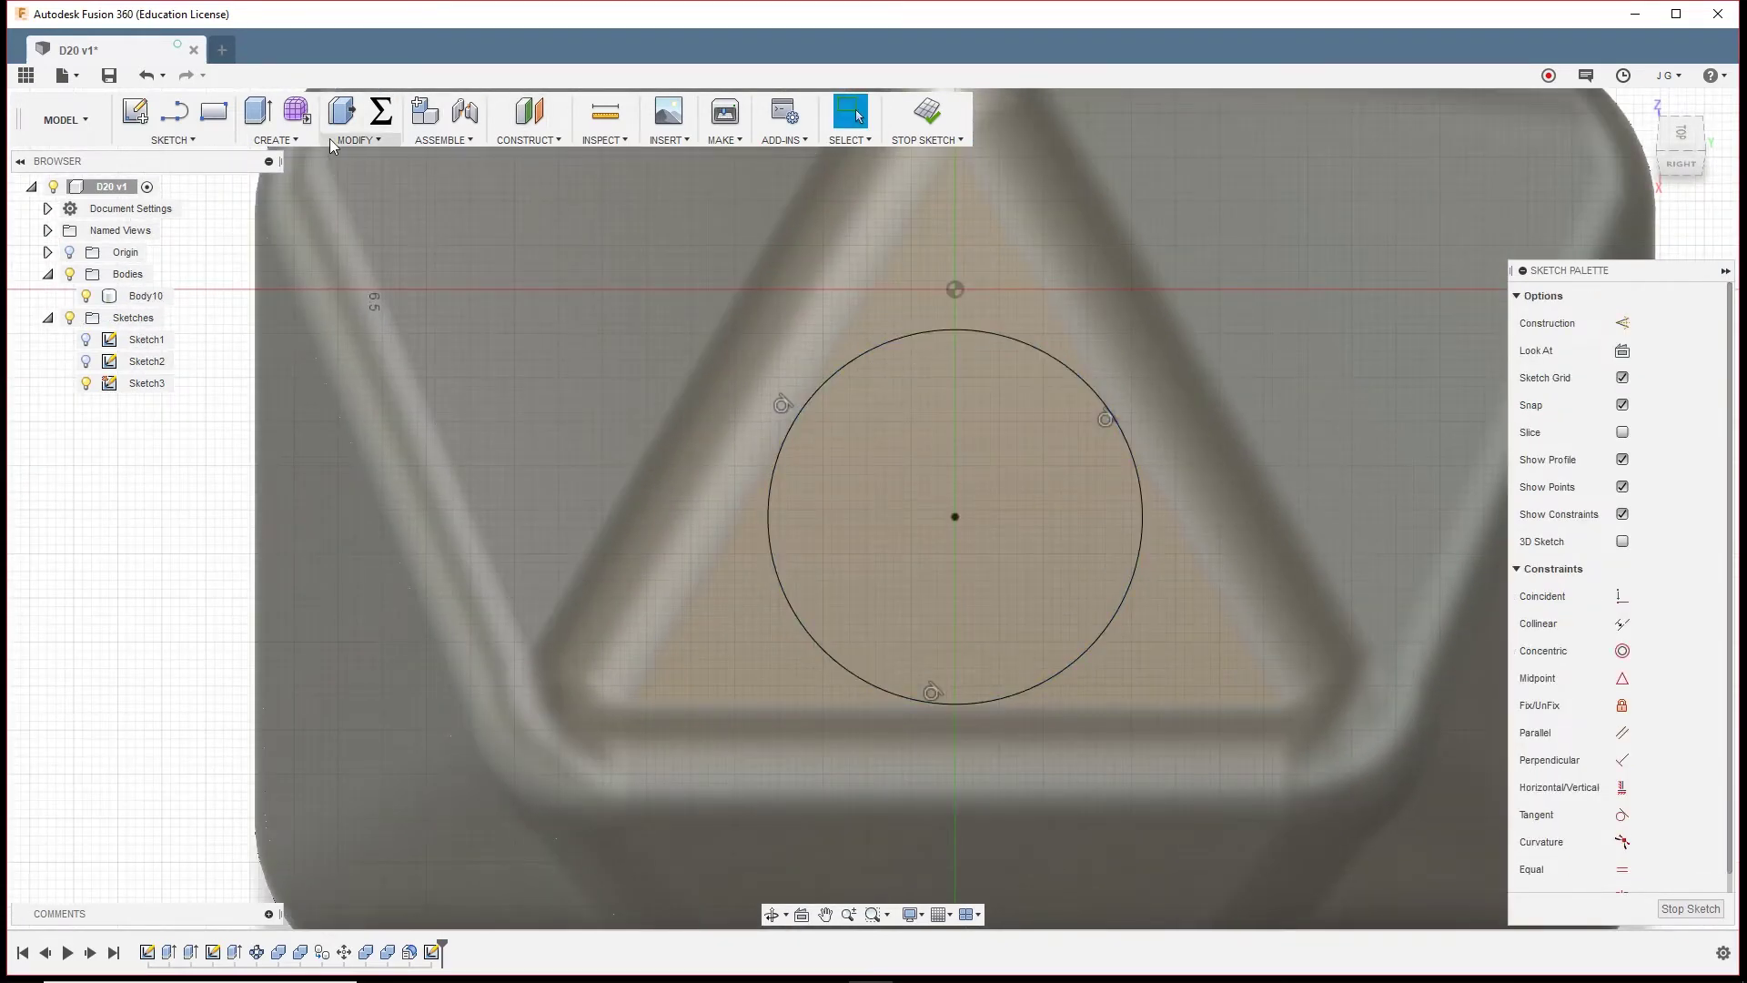
Add the sketch text "20" with its insertion point near the upper-left edge of the circle
click(205, 141)
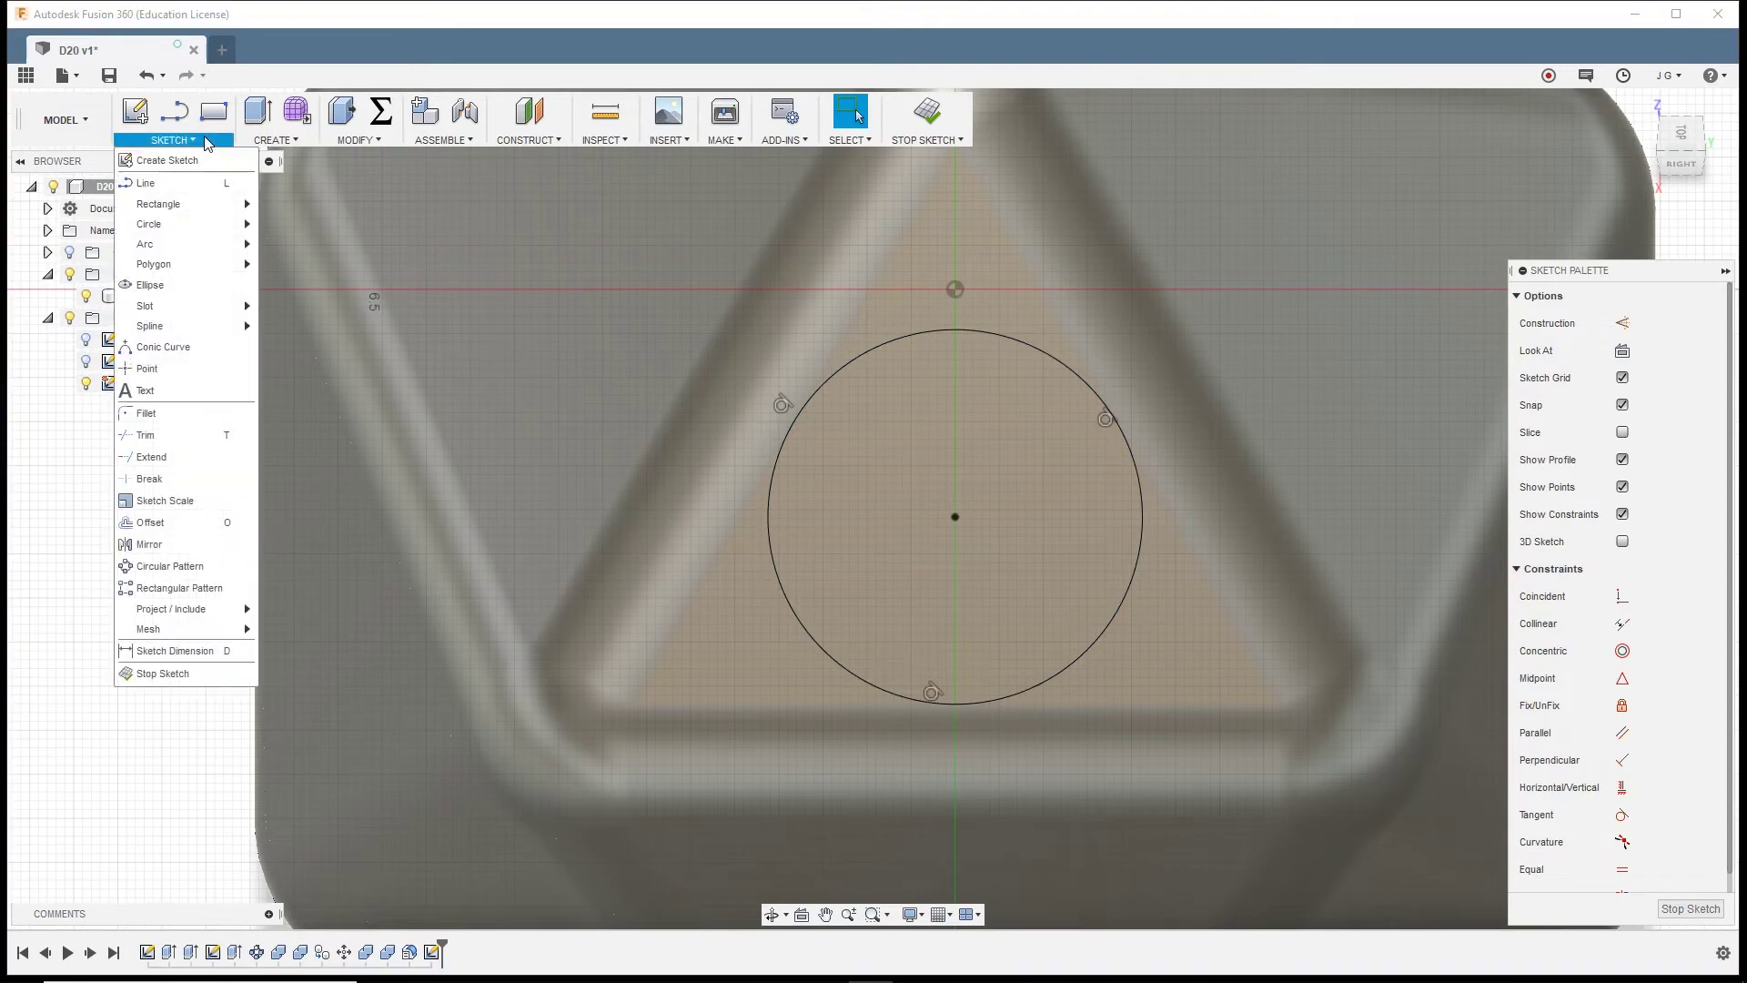
mouse_move(193, 236)
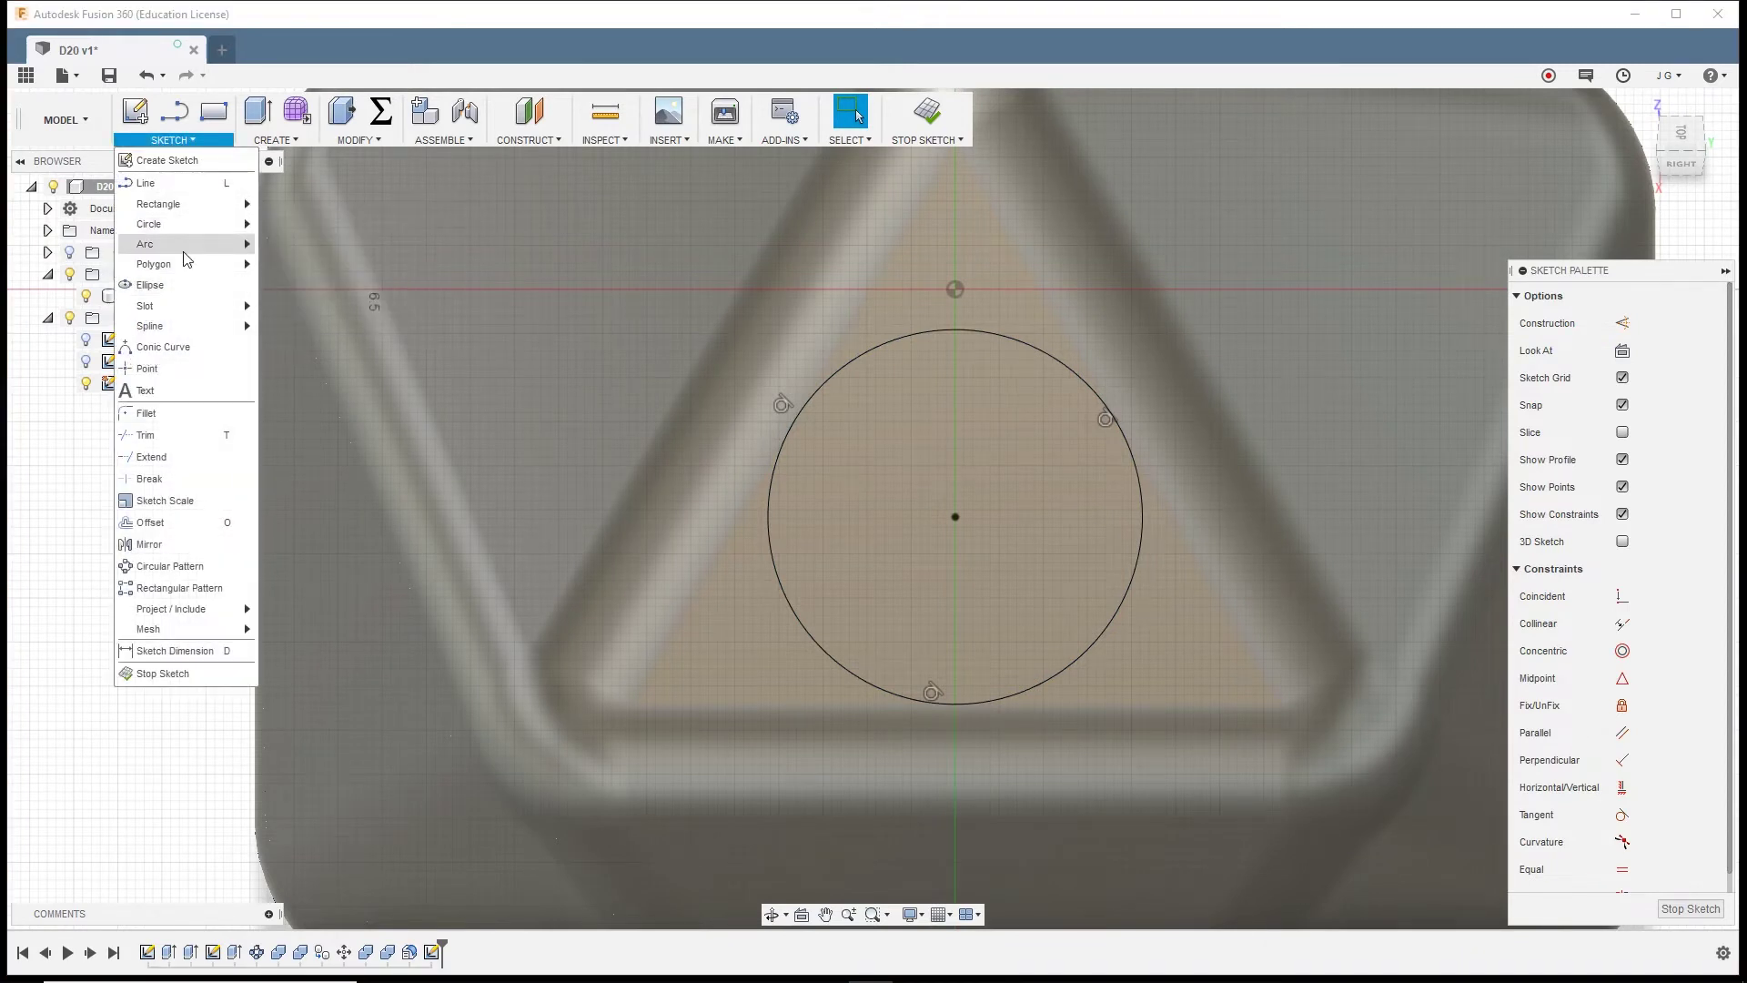
click(168, 391)
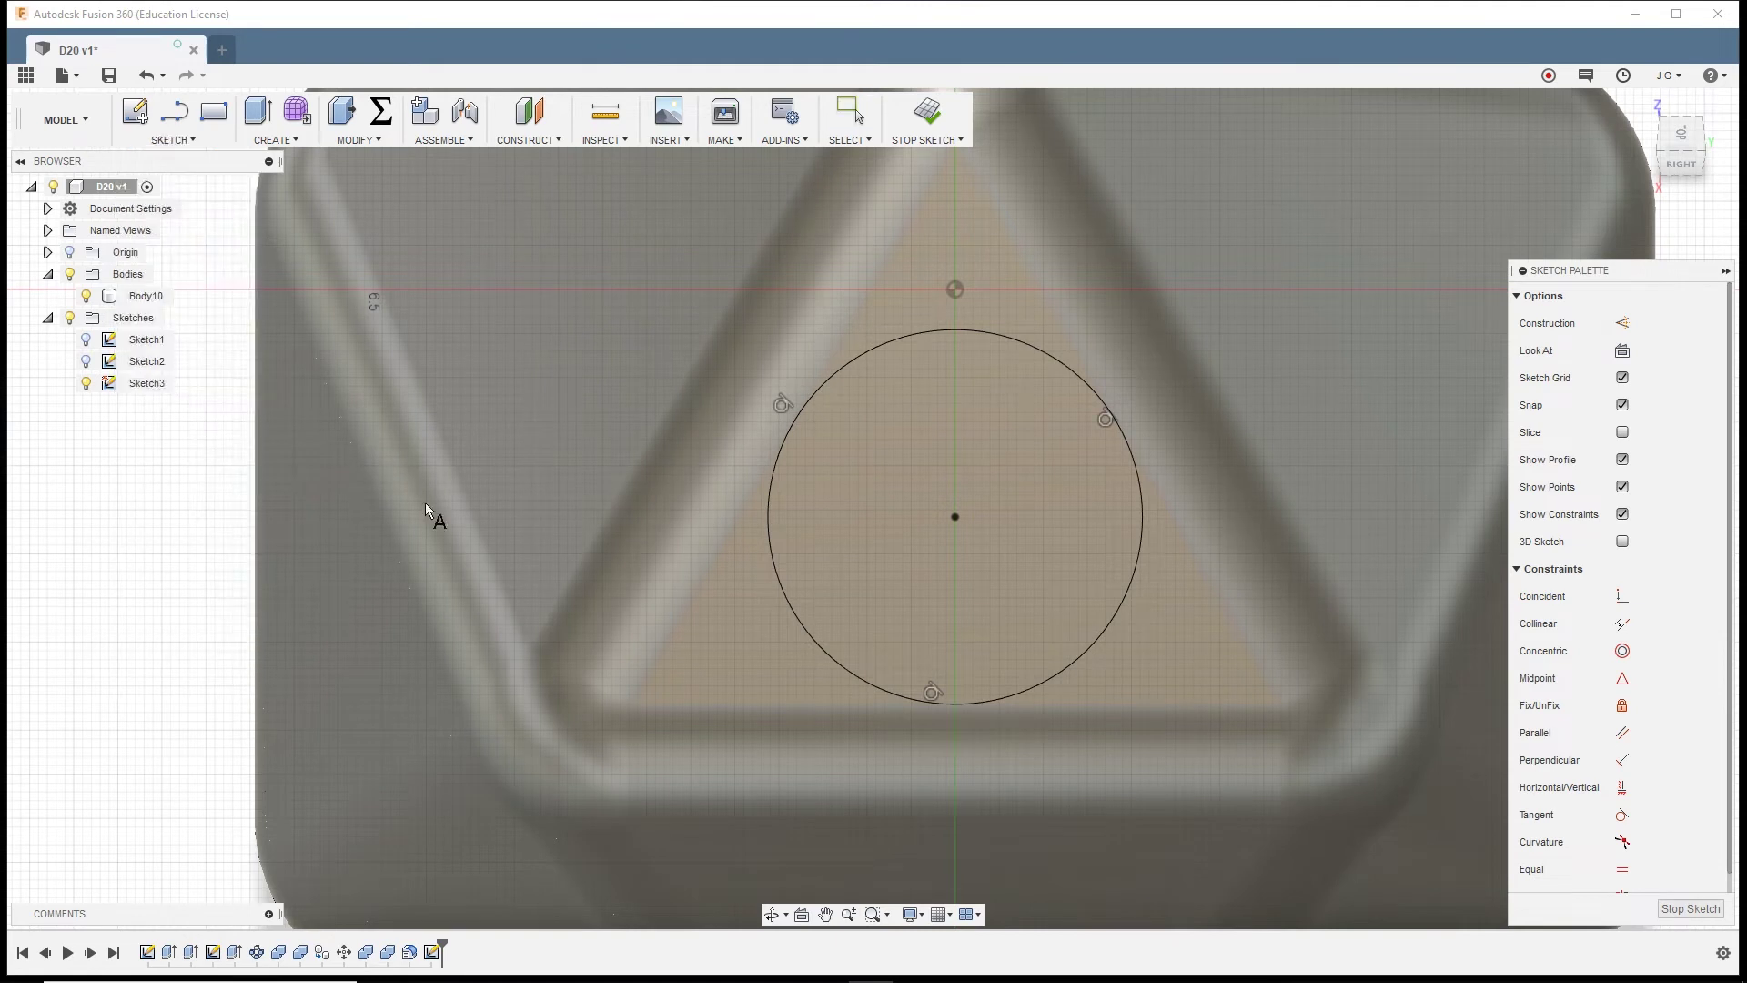
click(823, 383)
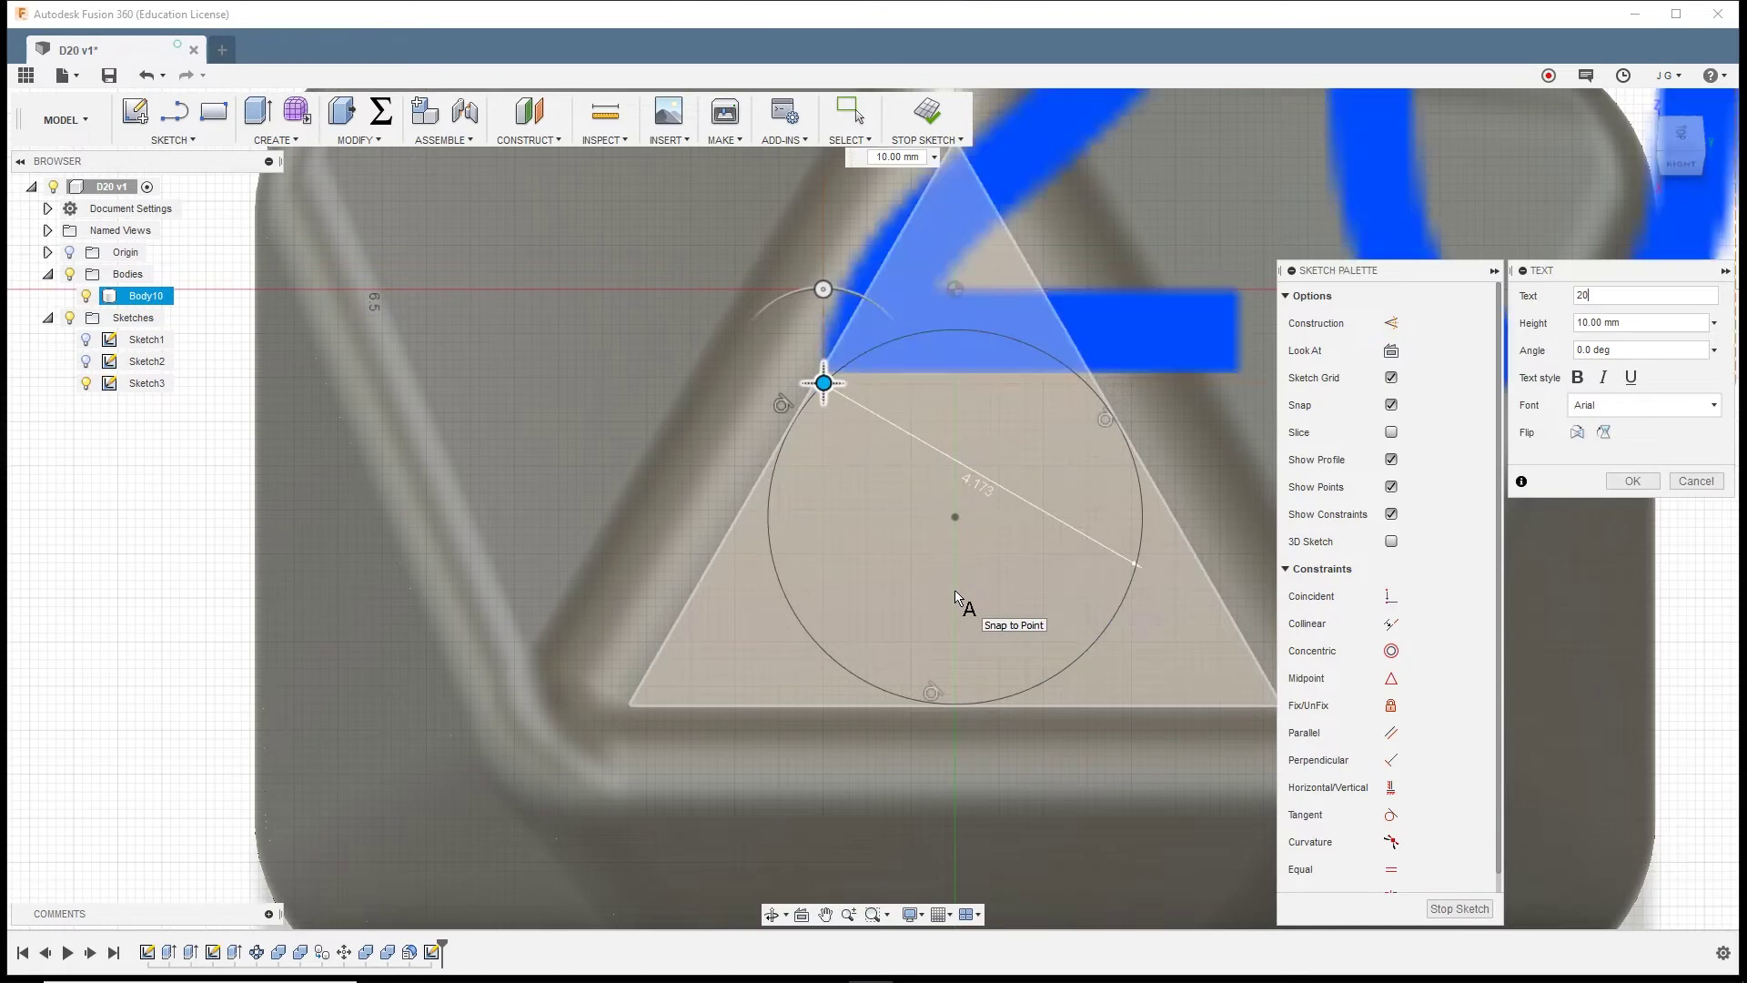
scroll(962, 582, down, 5)
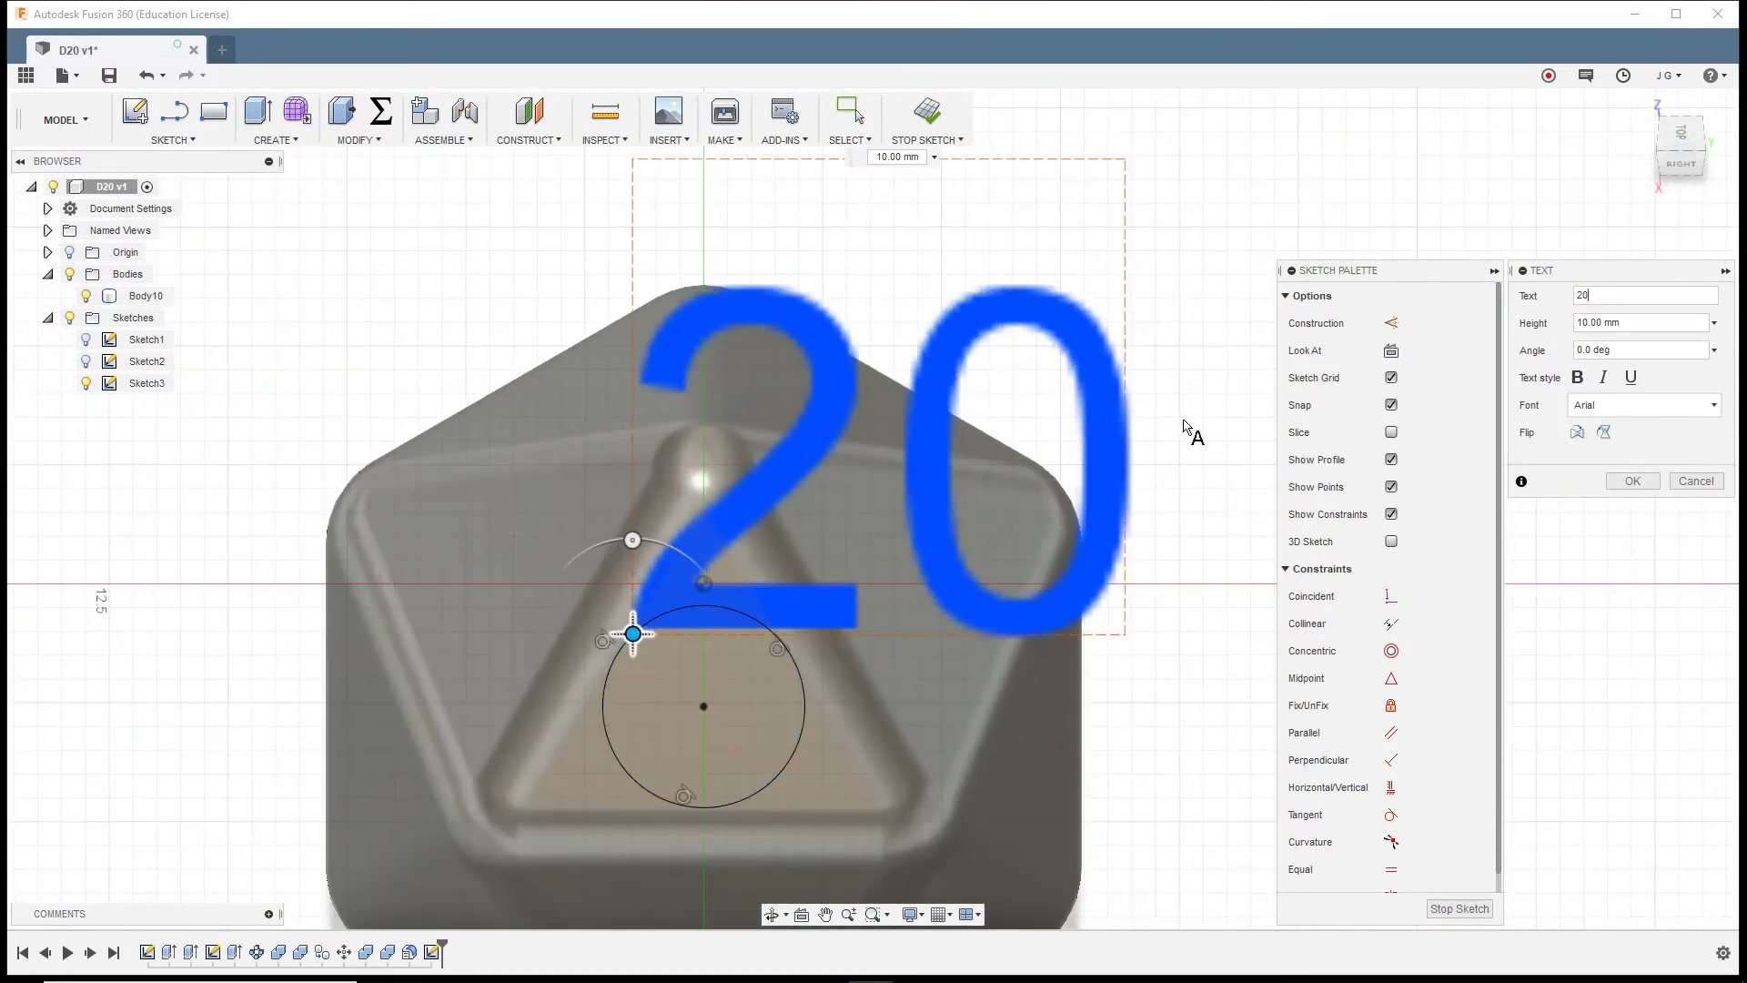
scroll(992, 673, up, 3)
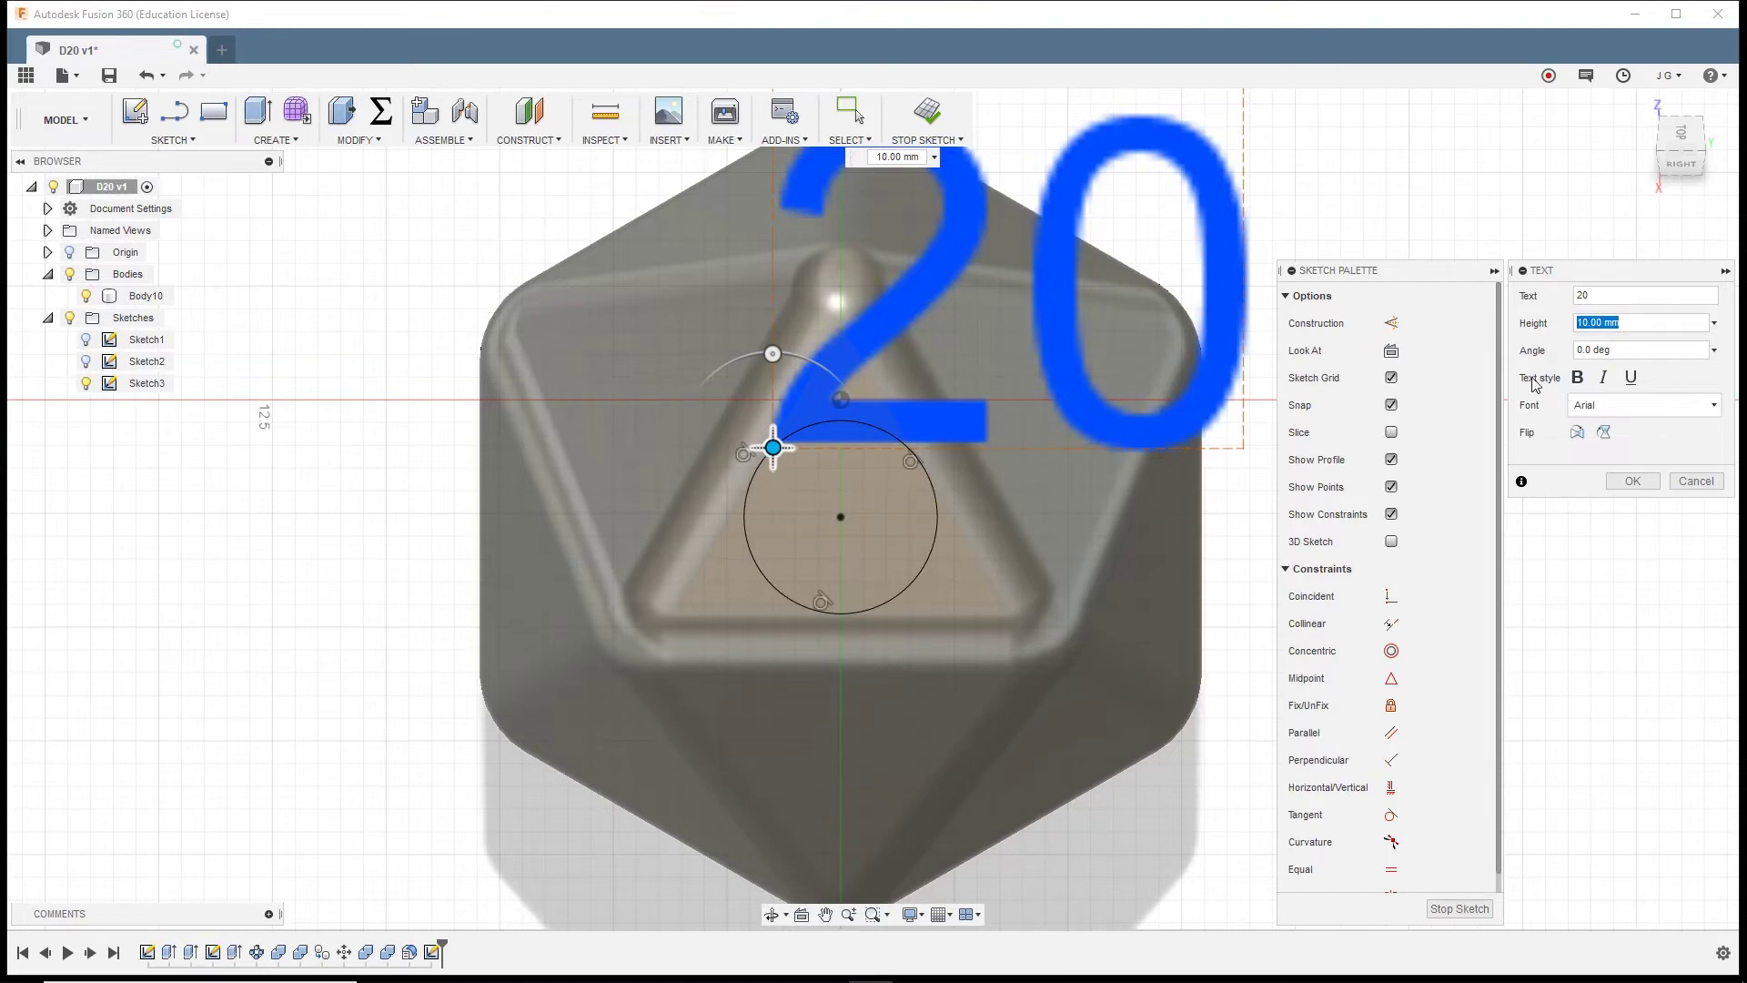
Try text heights of SideLen/2, SideLen/3 and SideLen/4 for the number 20
text(si)
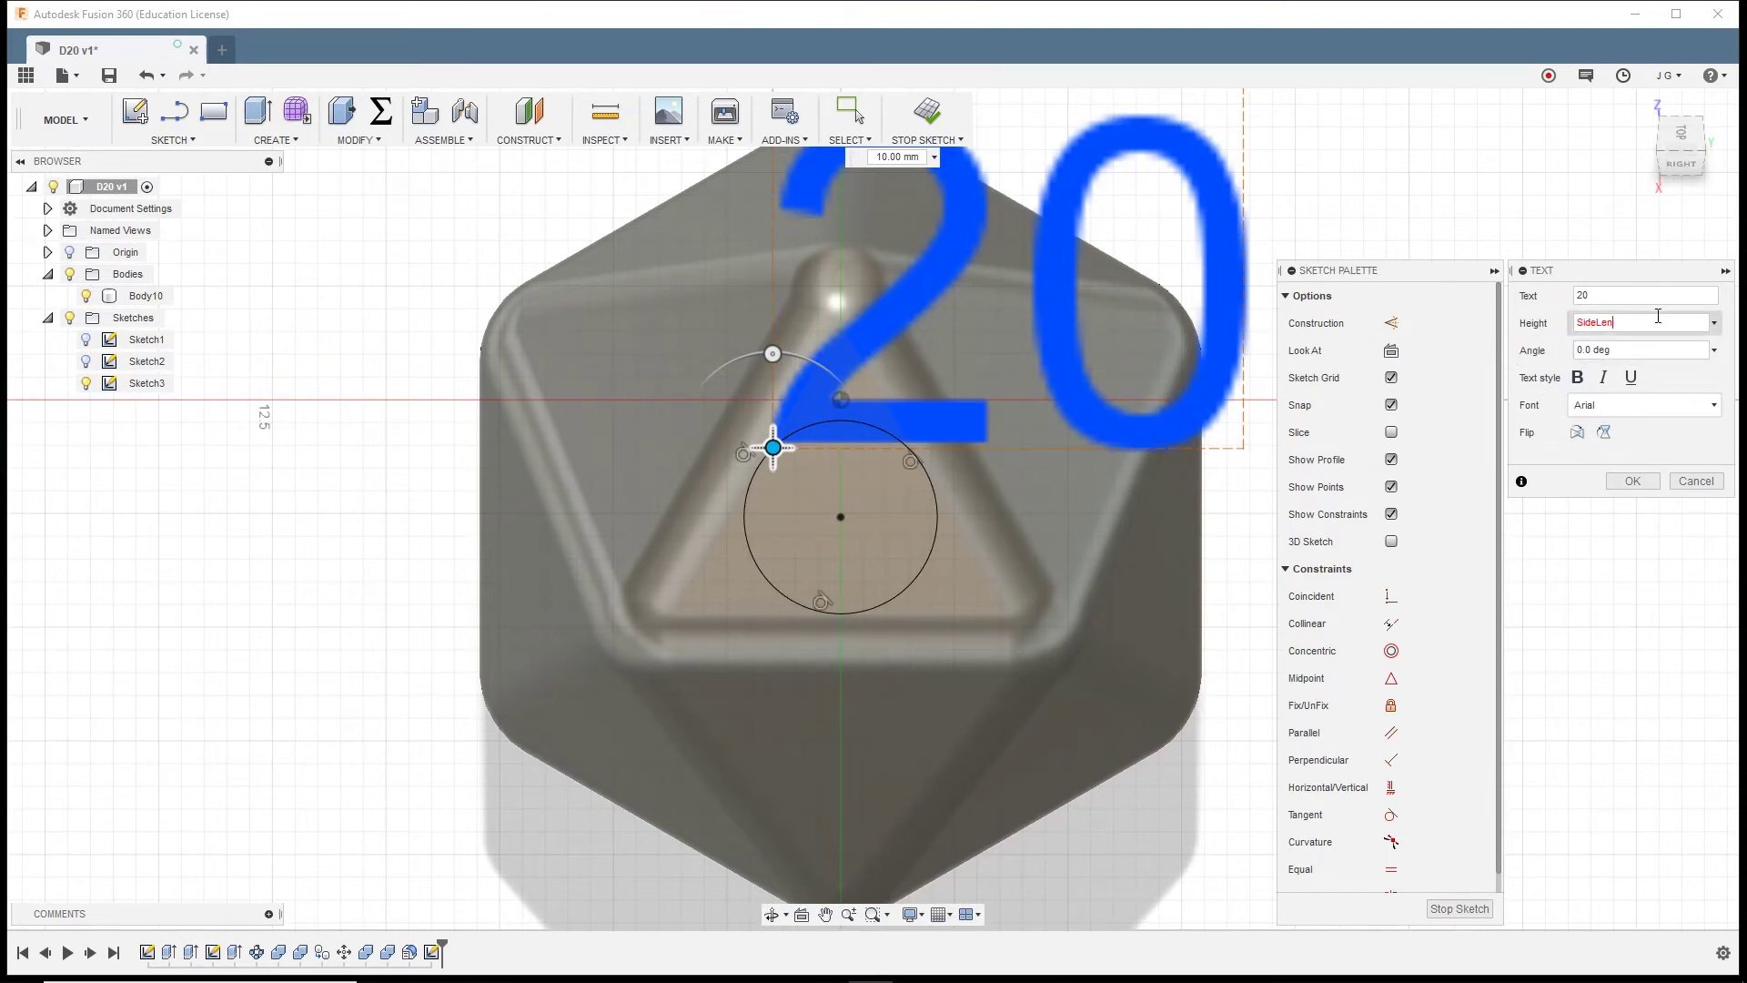
key(Return)
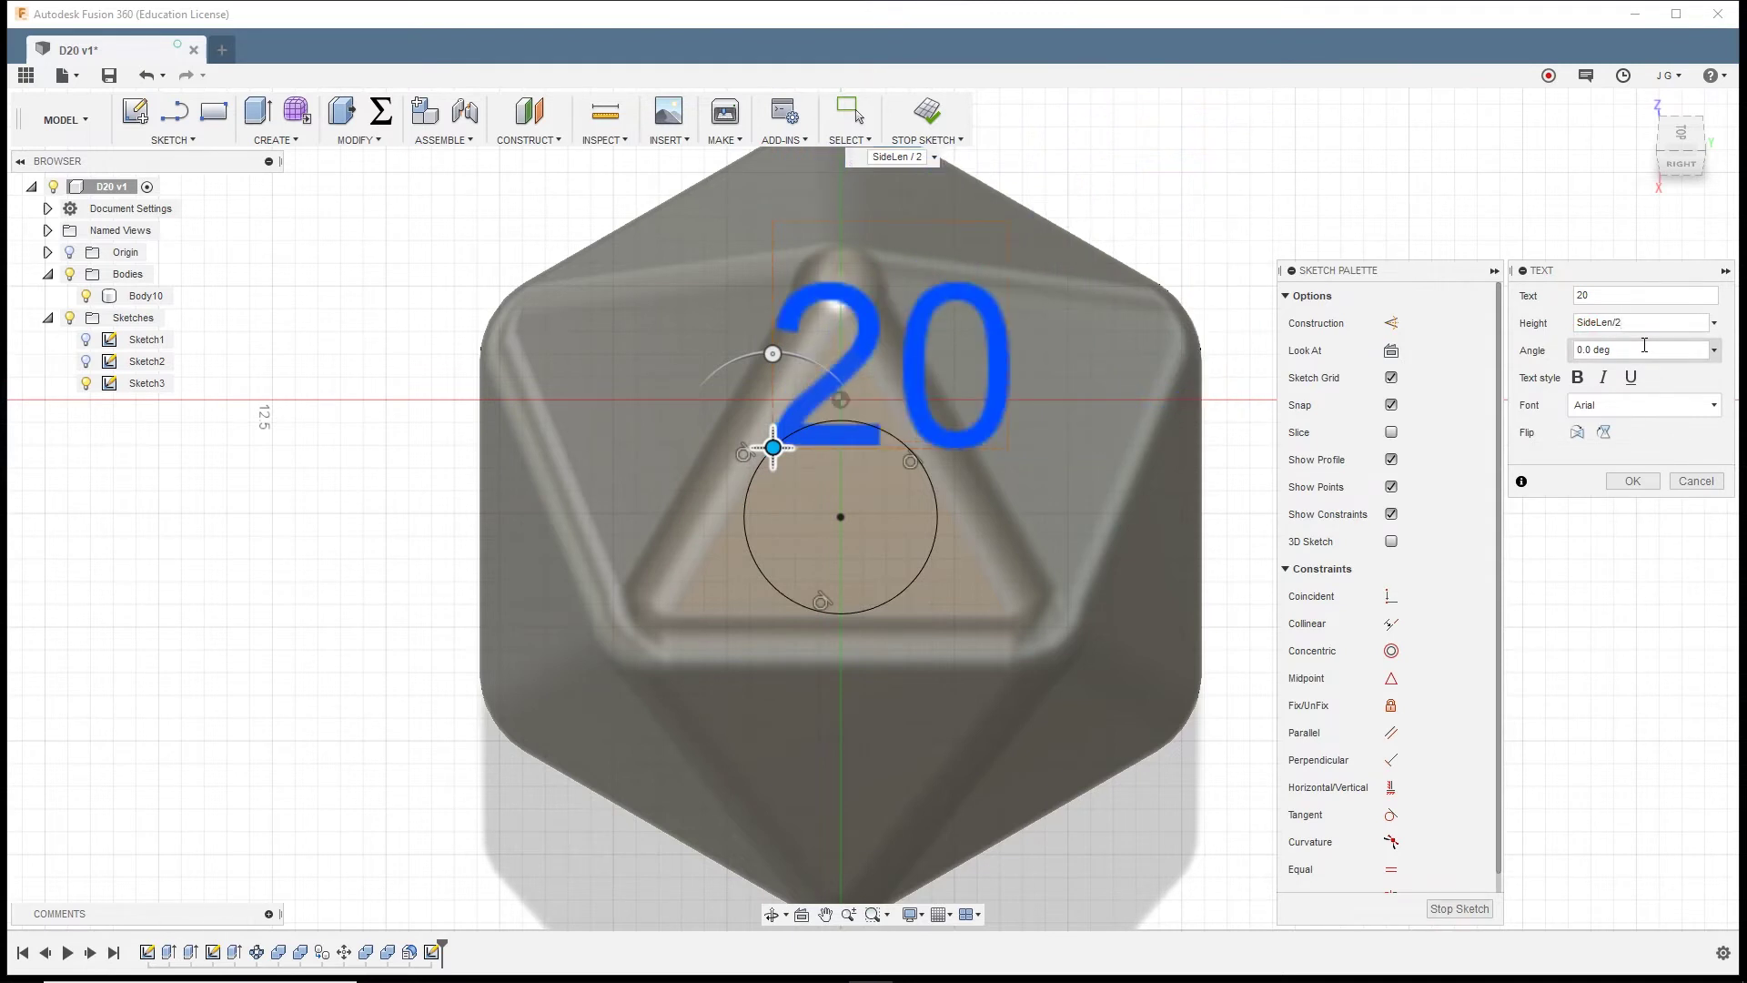
key(Return)
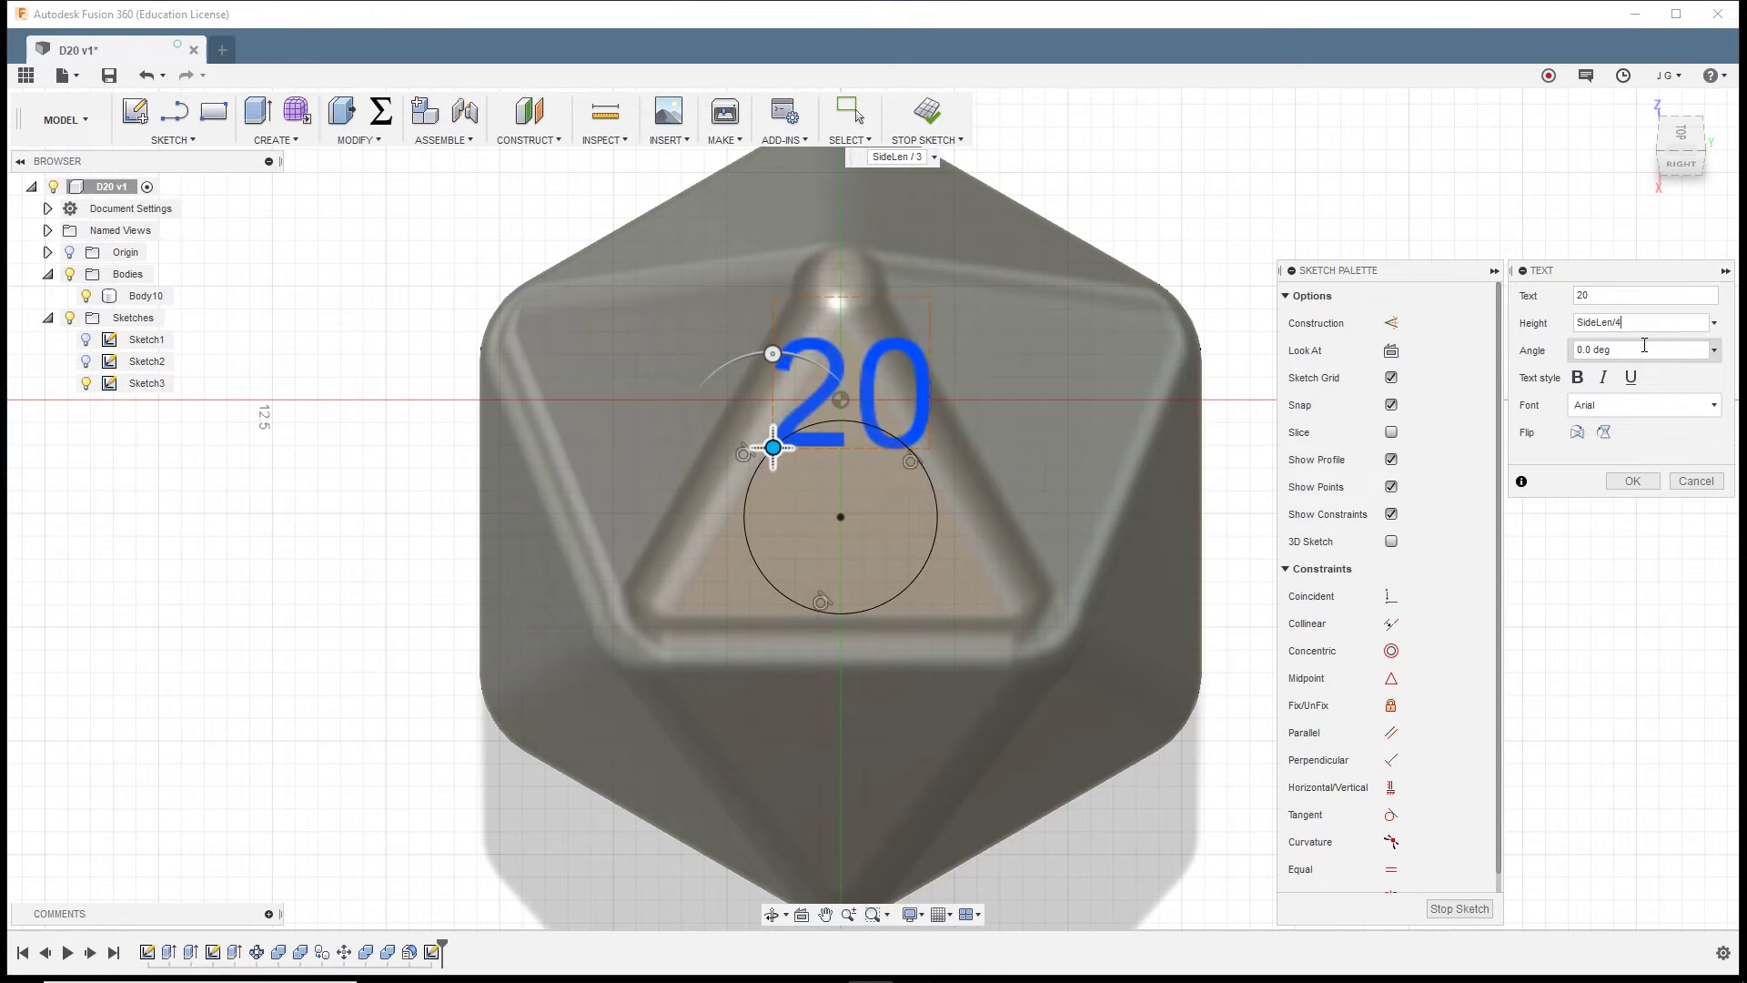
key(Return)
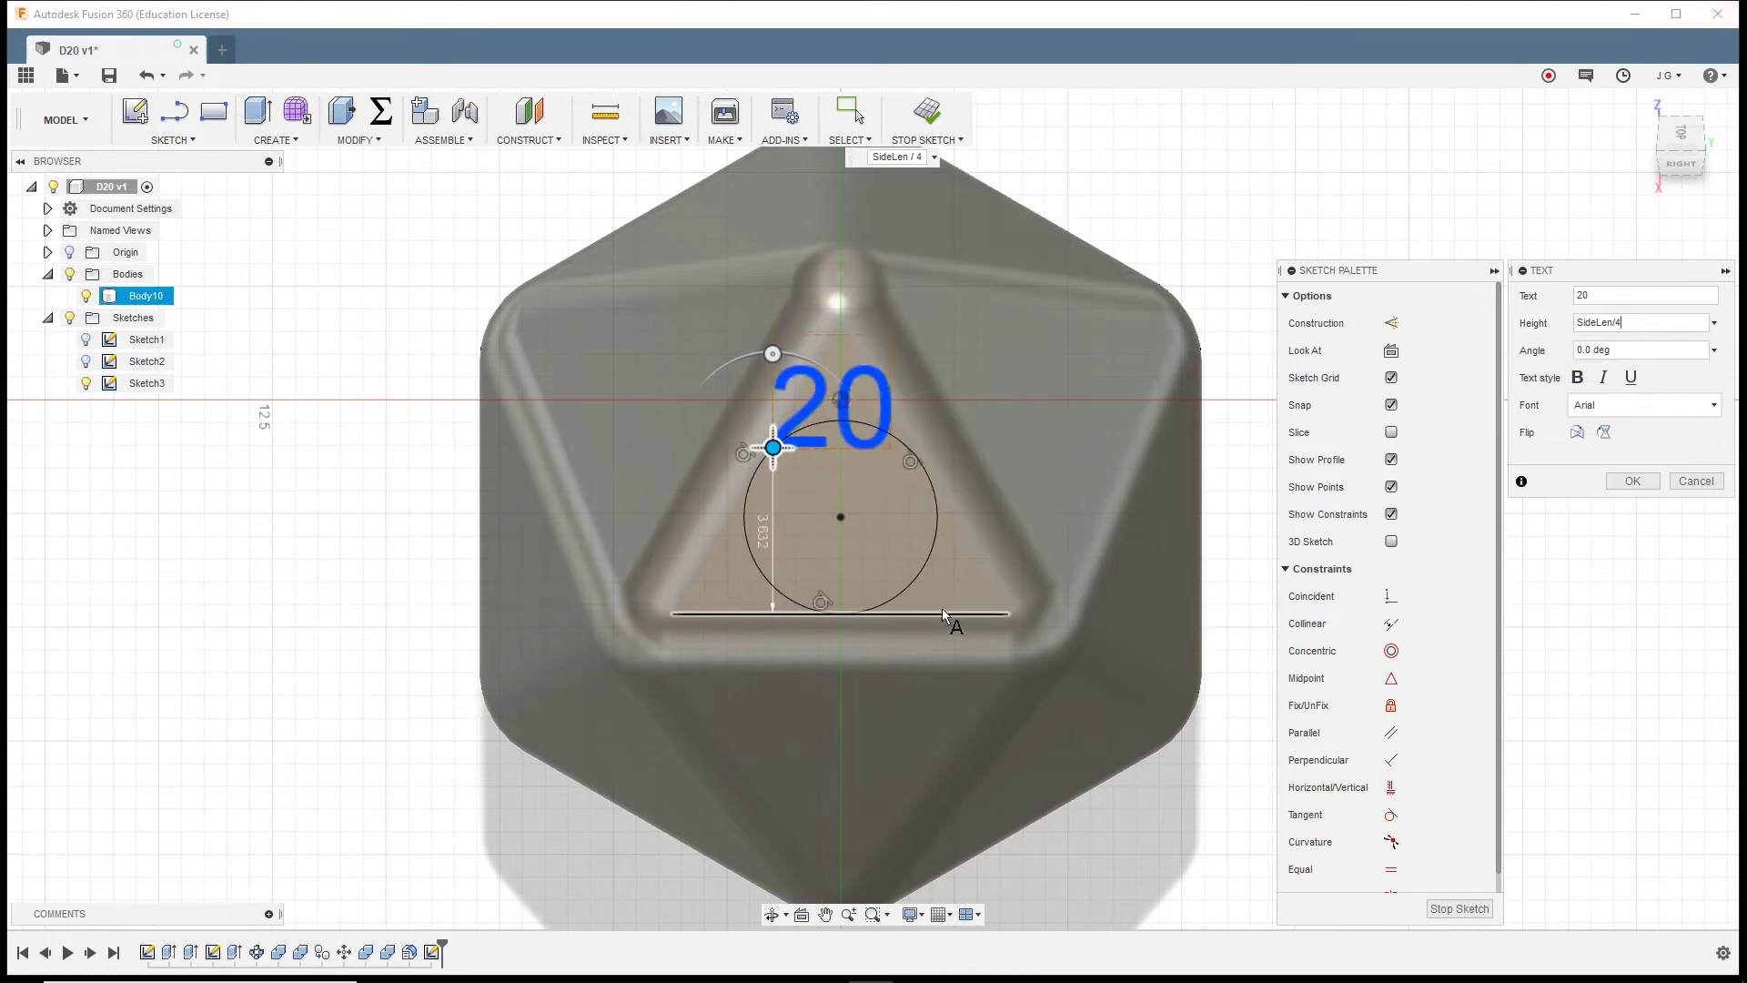
Set the height of the text "20" to SideLen/3 and reposition it so it sits centred inside the tangent circle
scroll(942, 607, up, 3)
drag(689, 361, 703, 521)
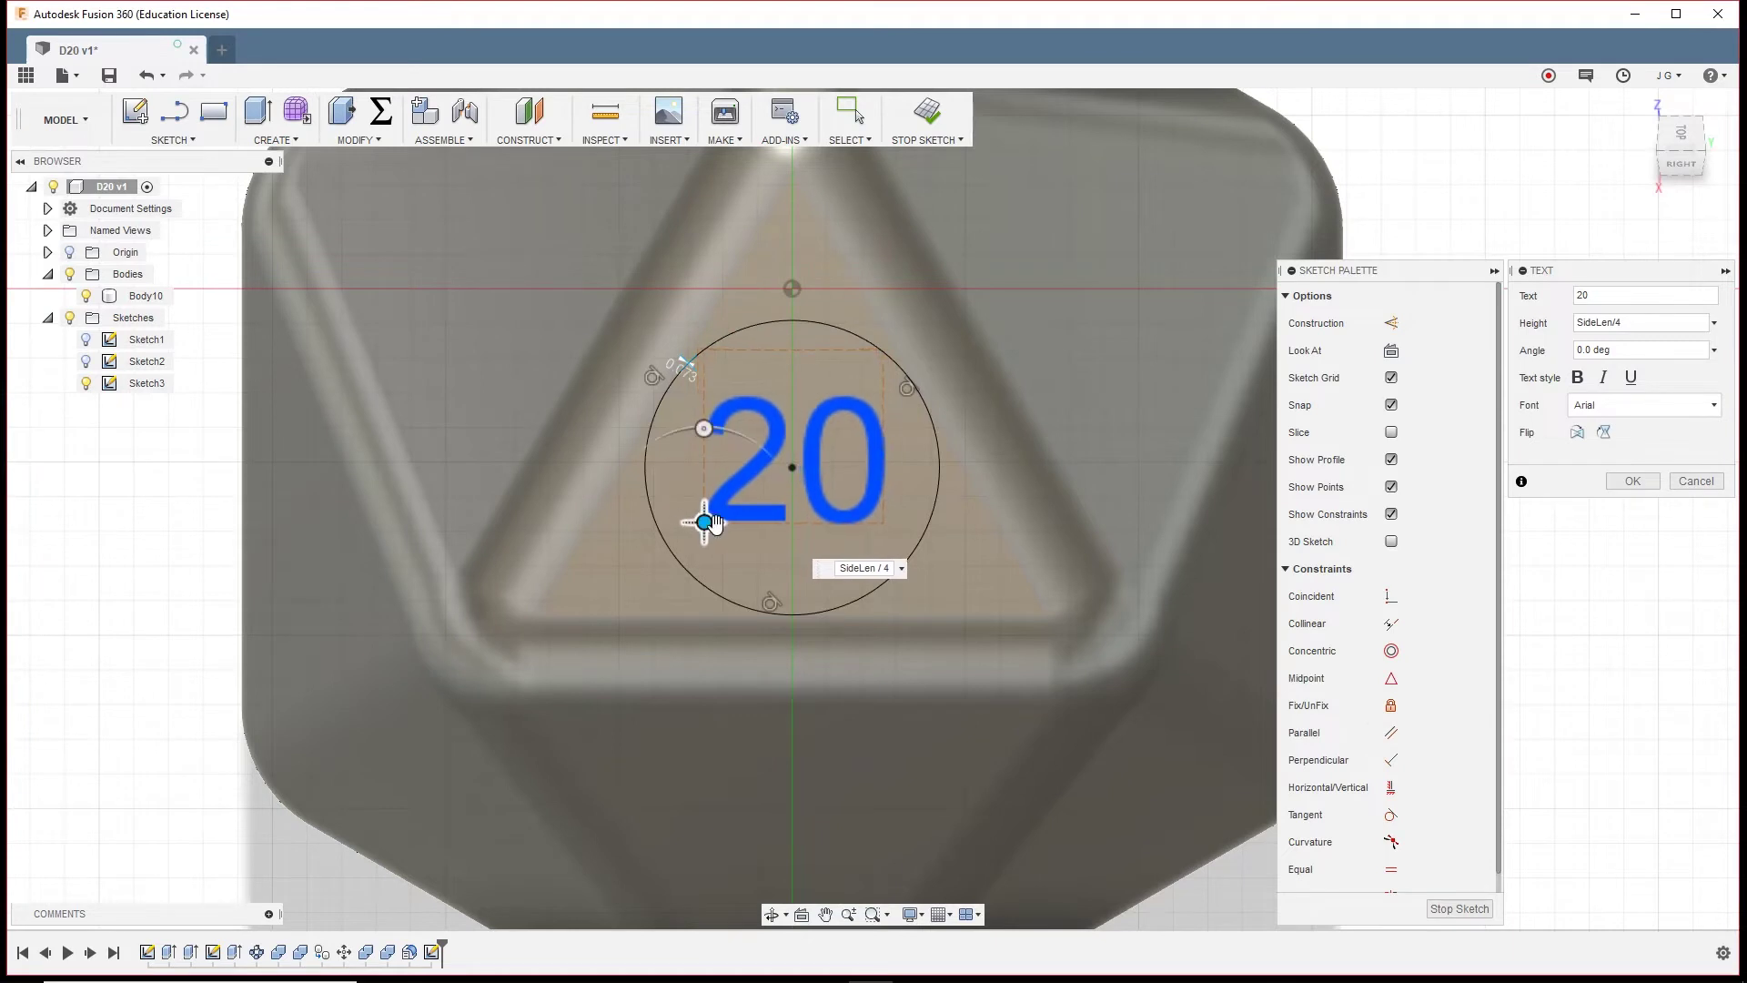
click(1643, 322)
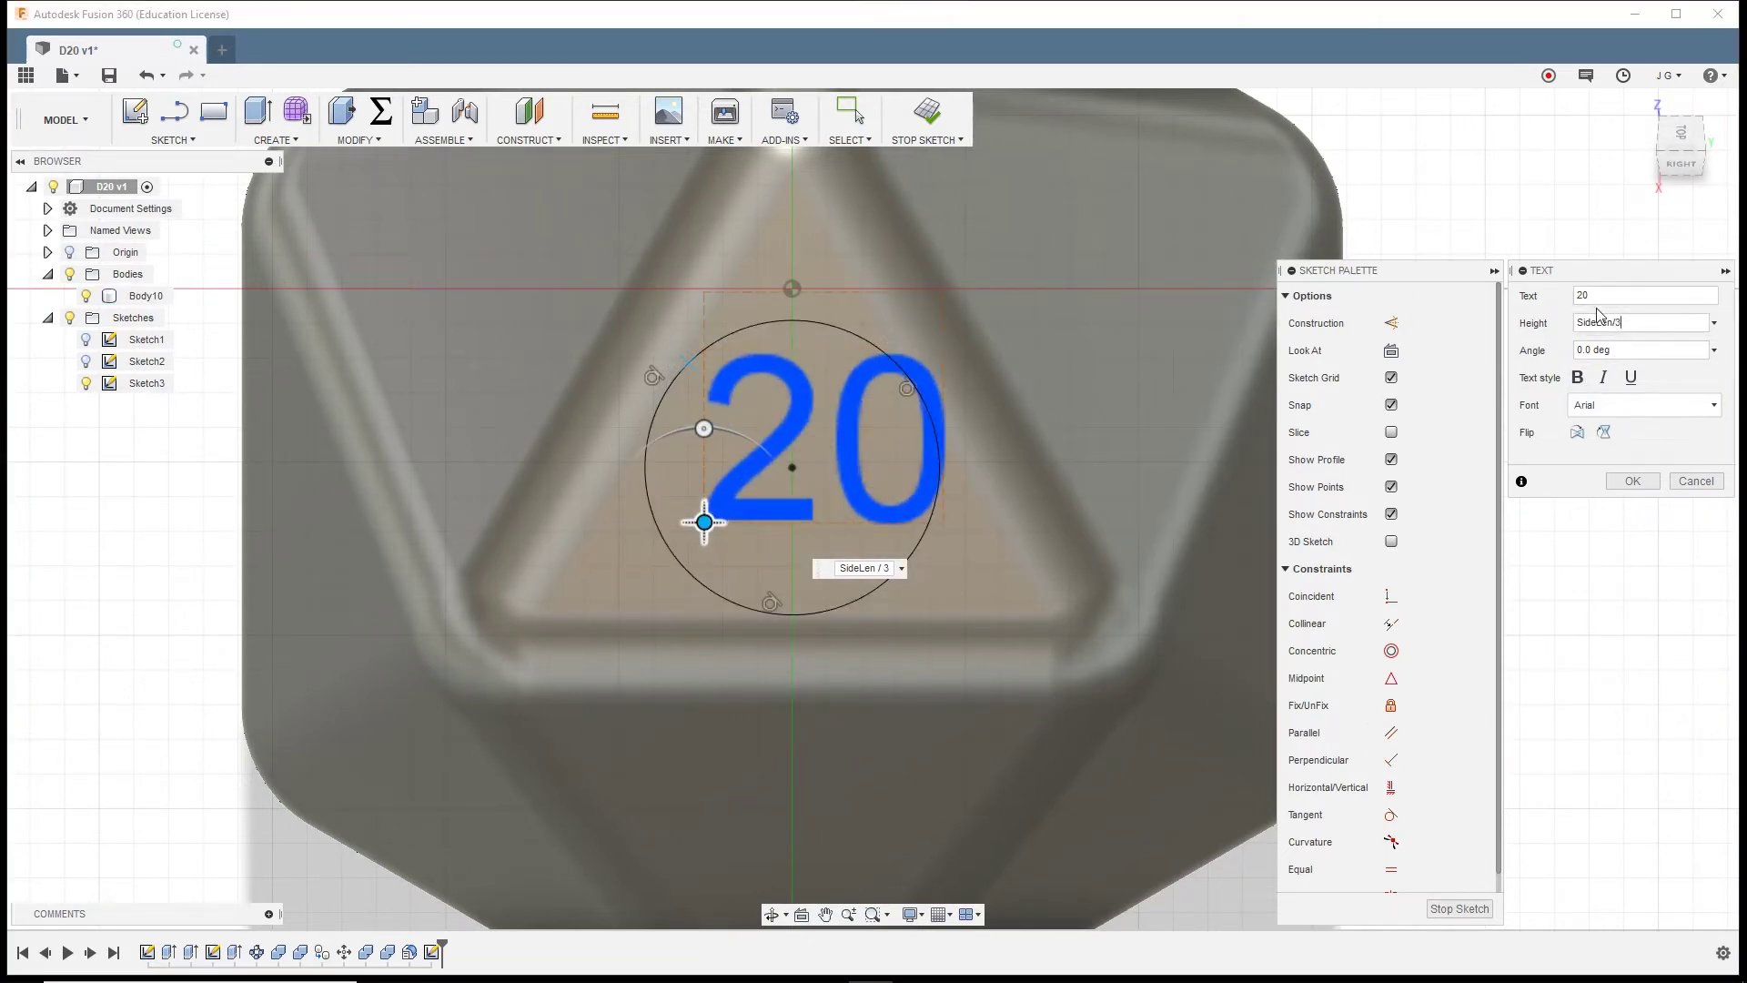
drag(703, 521, 669, 537)
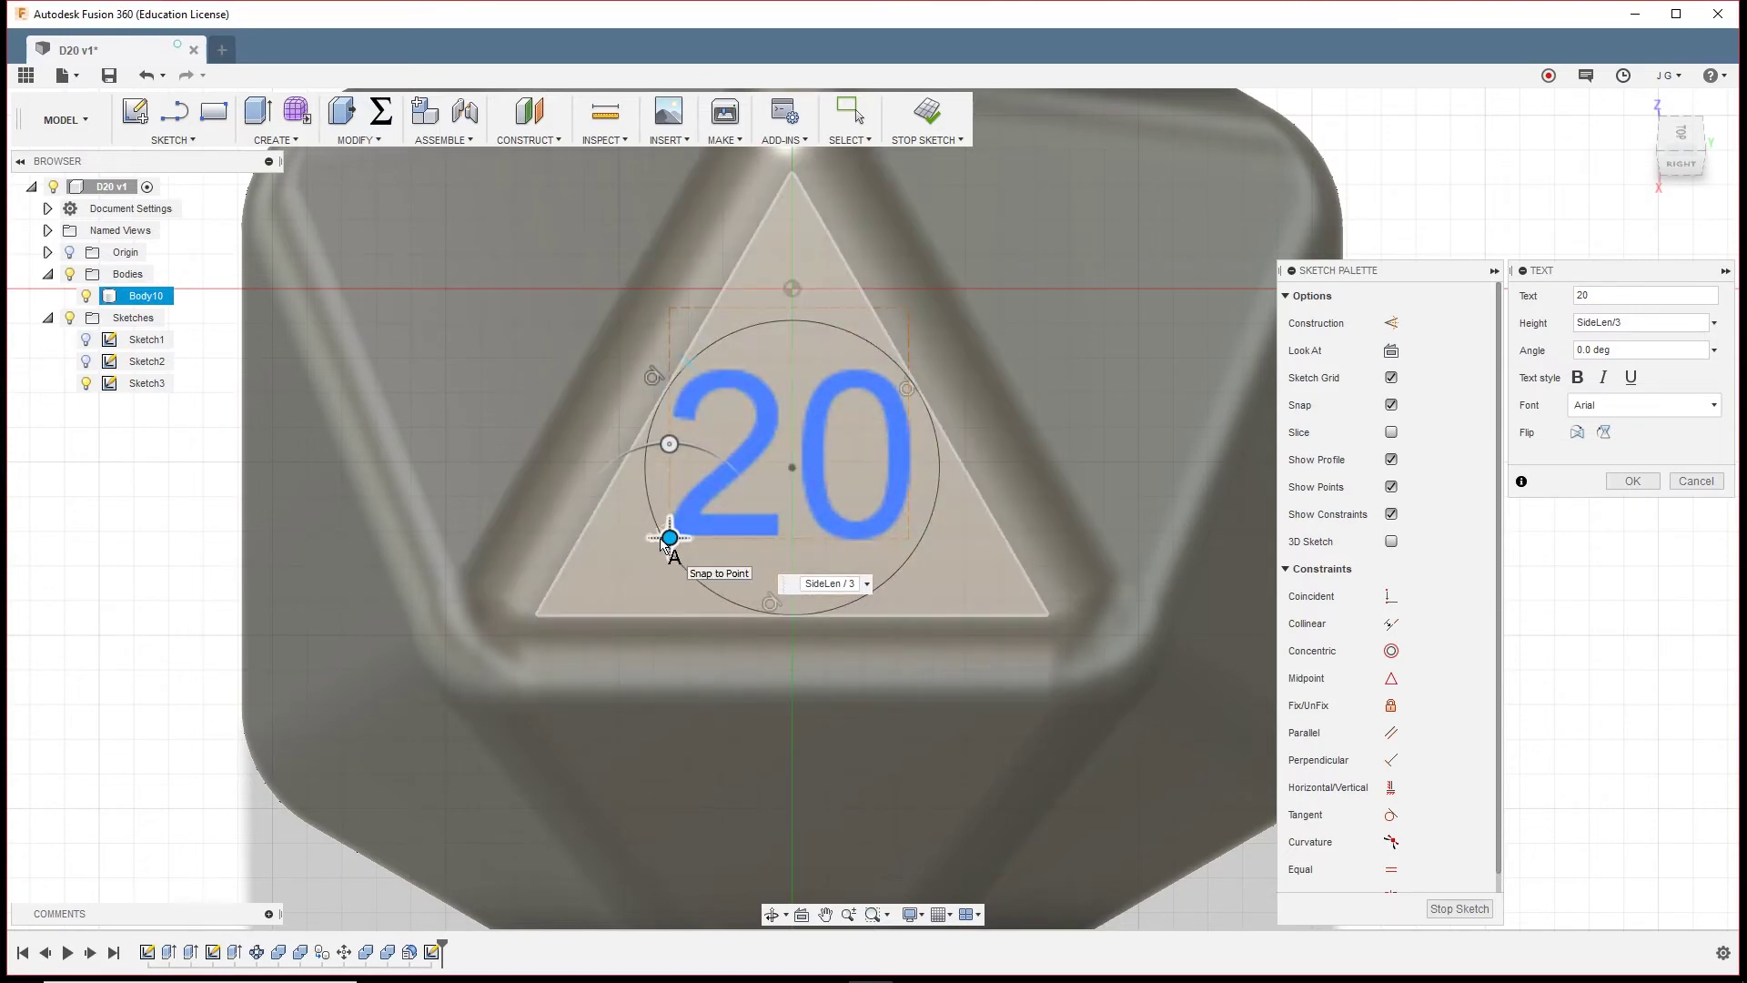
drag(662, 539, 664, 545)
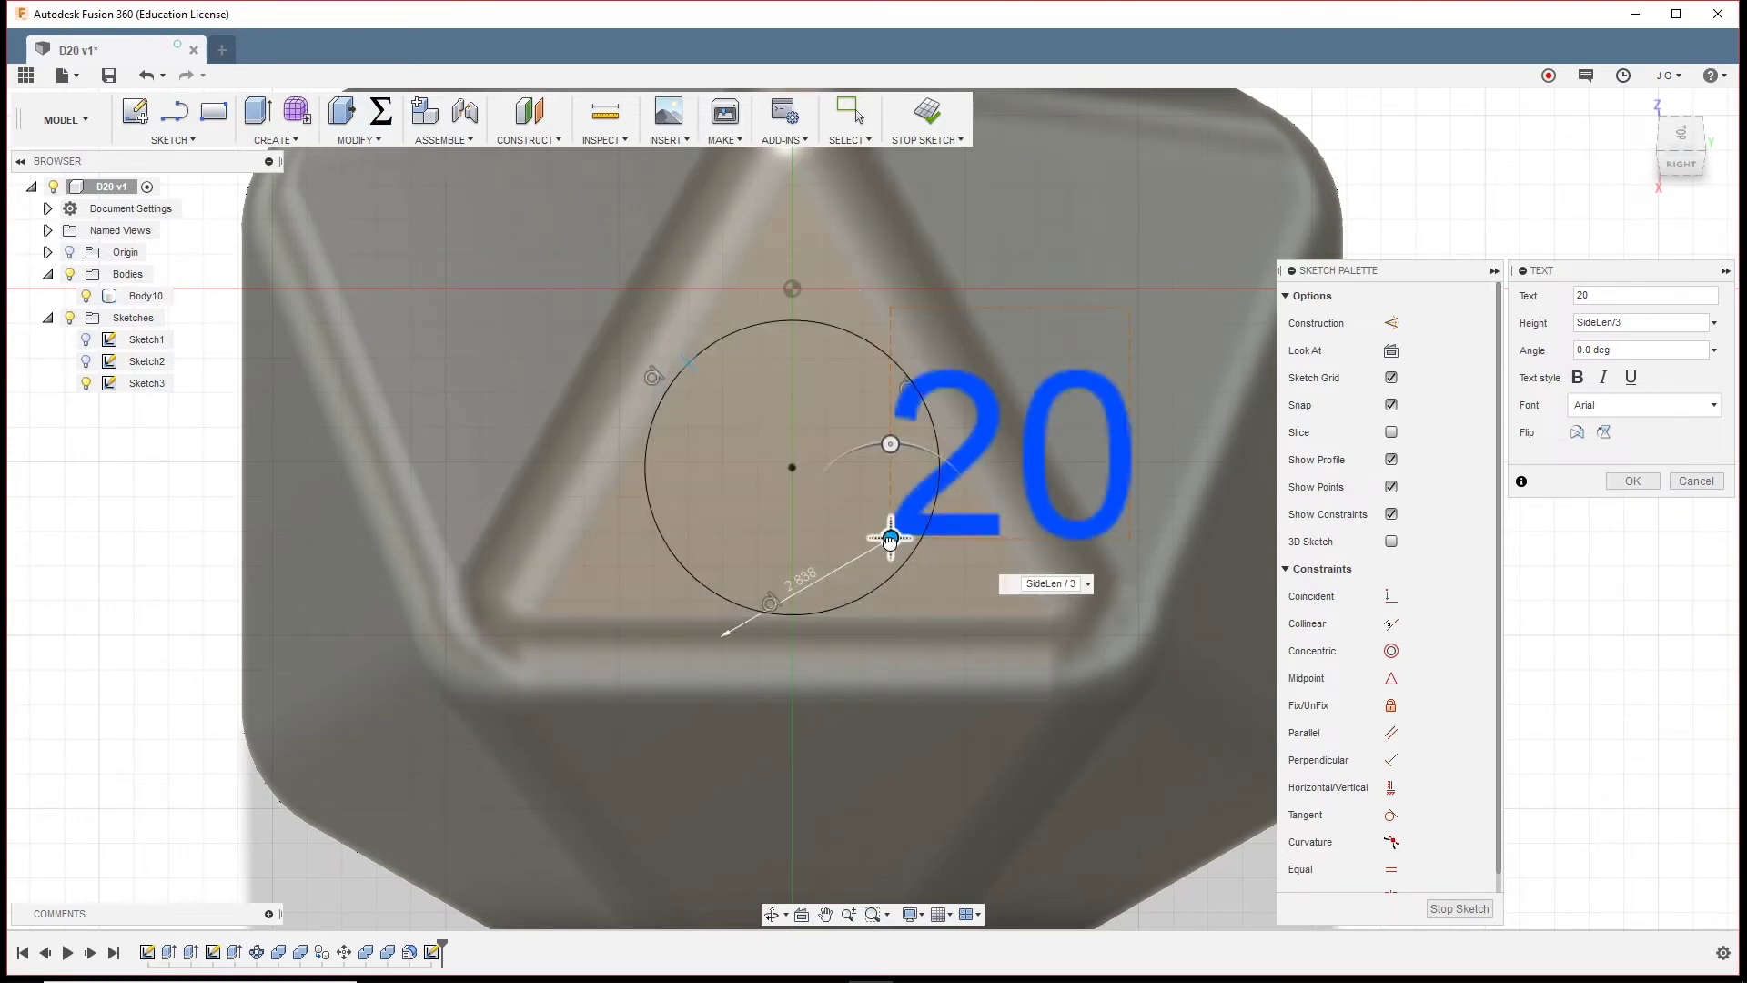
mouse_move(890, 537)
mouse_down()
mouse_move(760, 534)
mouse_move(671, 558)
mouse_up()
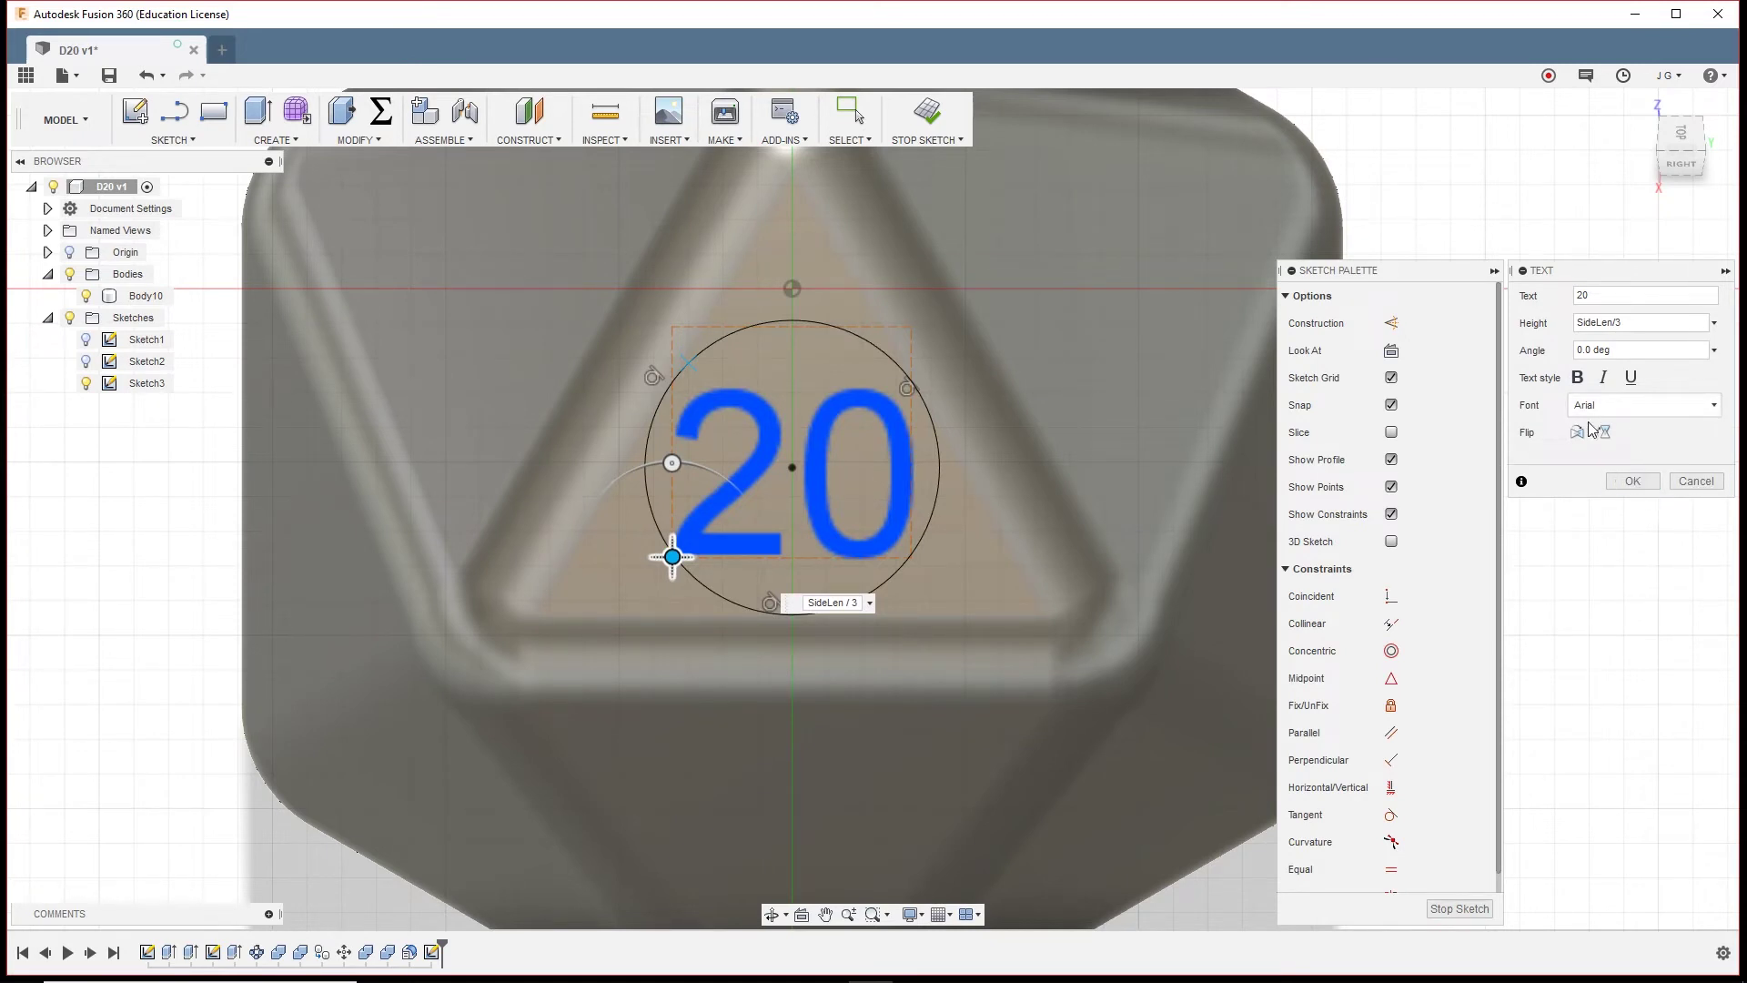
Make the text "20" bold, accept it and finish the sketch
click(1577, 377)
click(1579, 378)
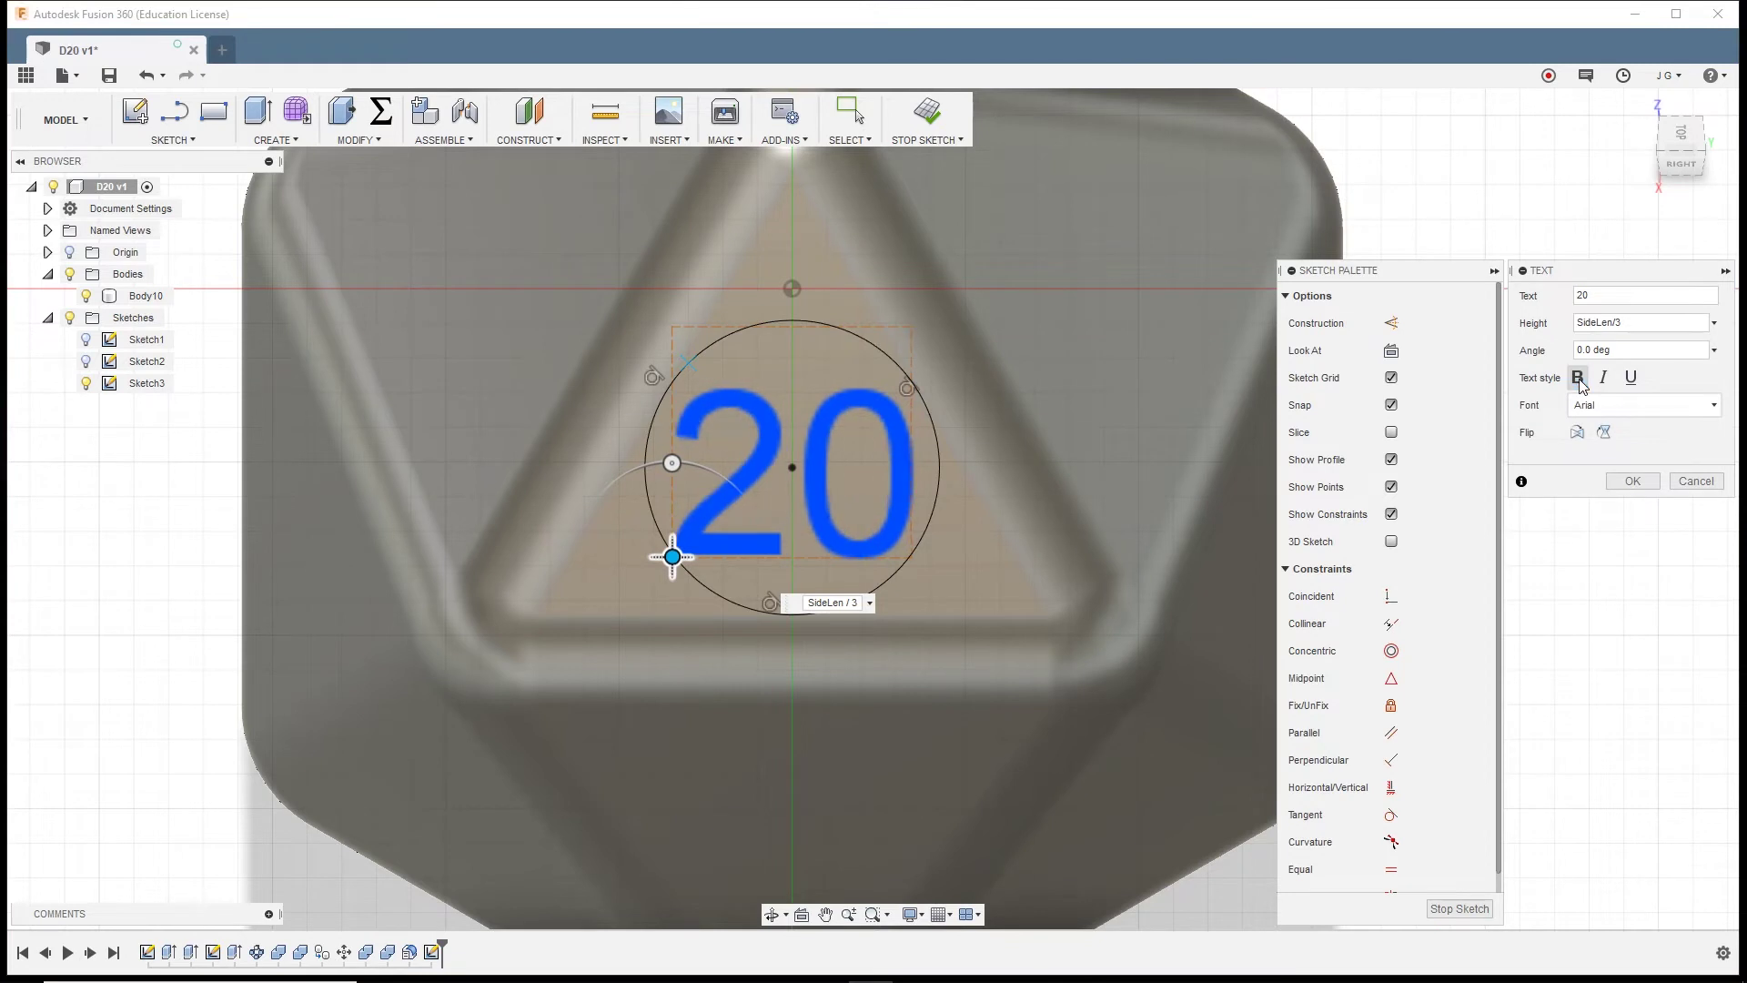
click(1579, 379)
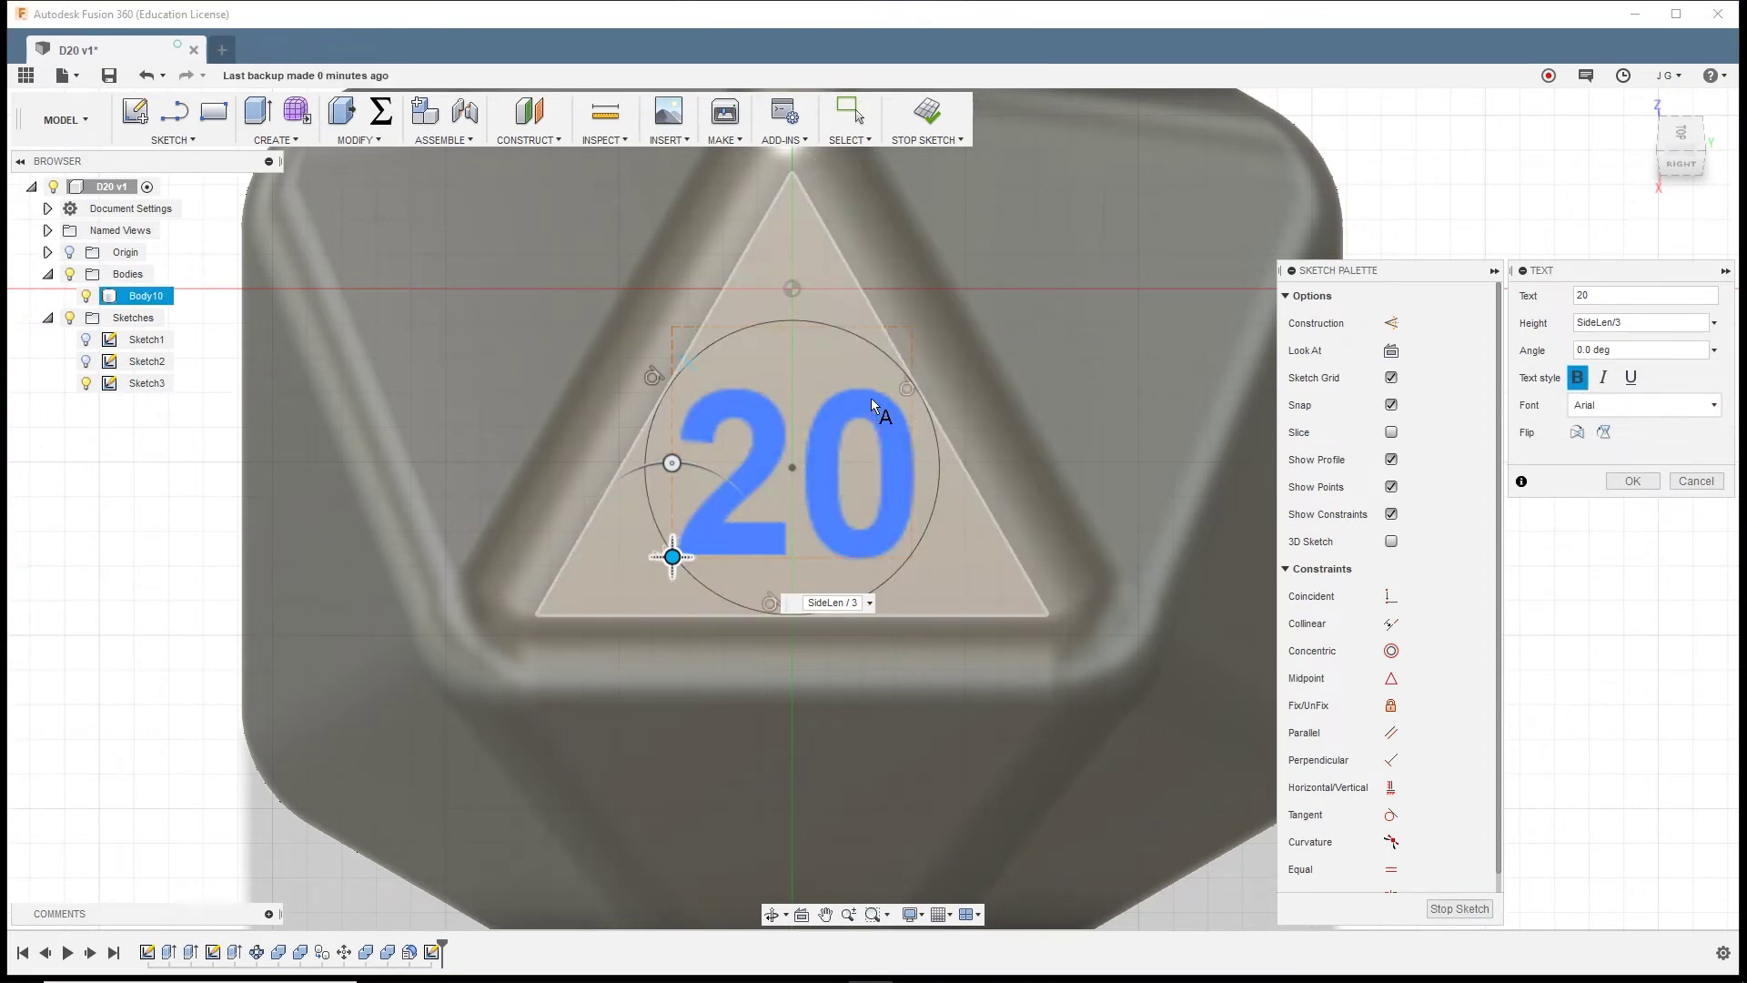
click(1631, 482)
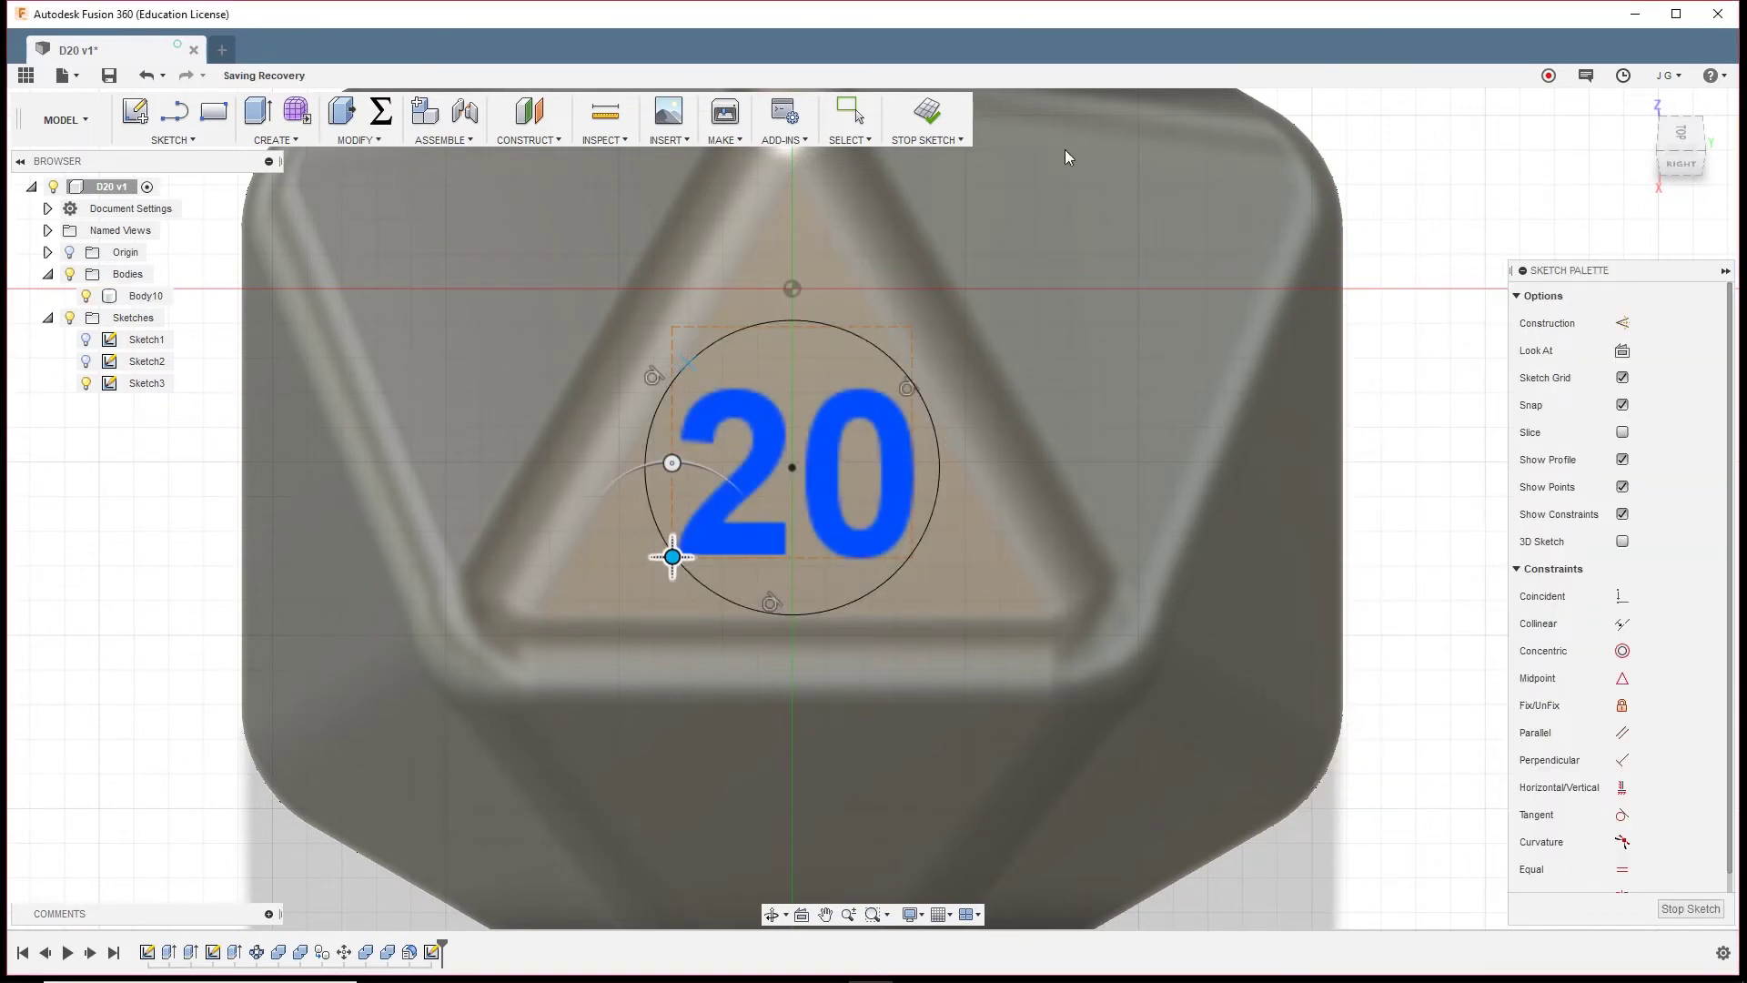
click(925, 118)
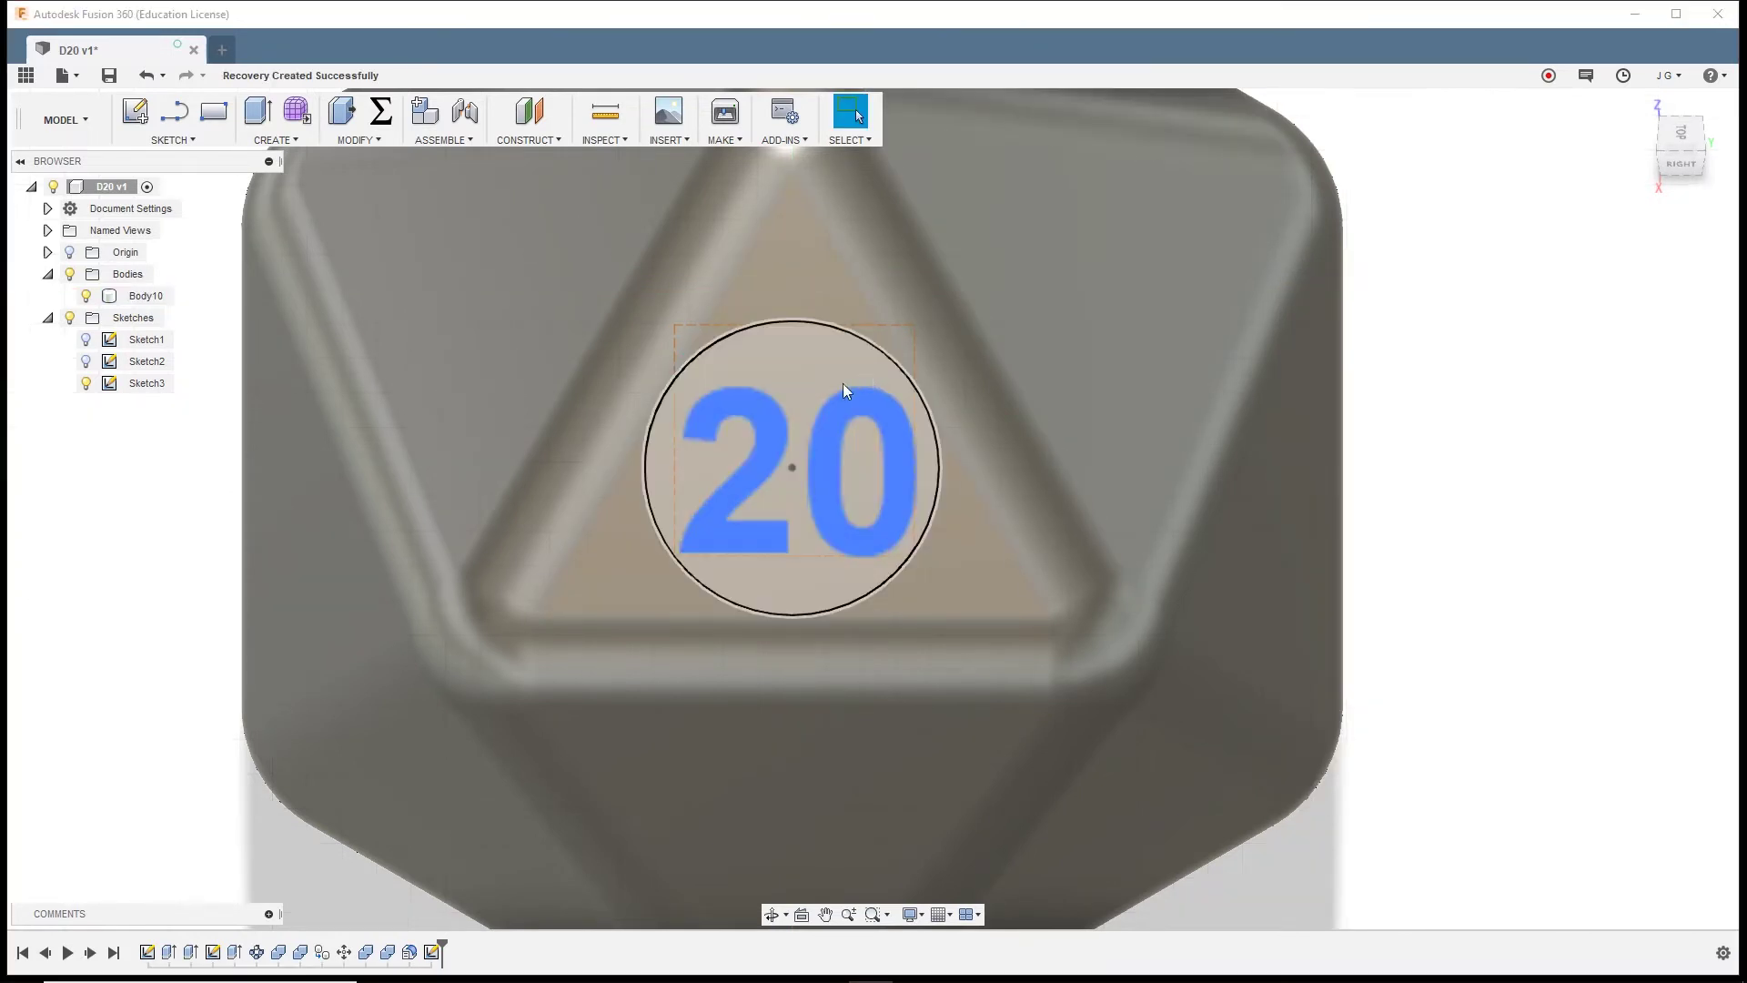
Add the bold sketch text "18" with a height of 10mm/3, centred in the circle on the face below the 20
scroll(966, 509, down, 2)
shift+middle_drag(1061, 702, 1092, 773)
scroll(992, 521, down, 3)
scroll(992, 520, up, 4)
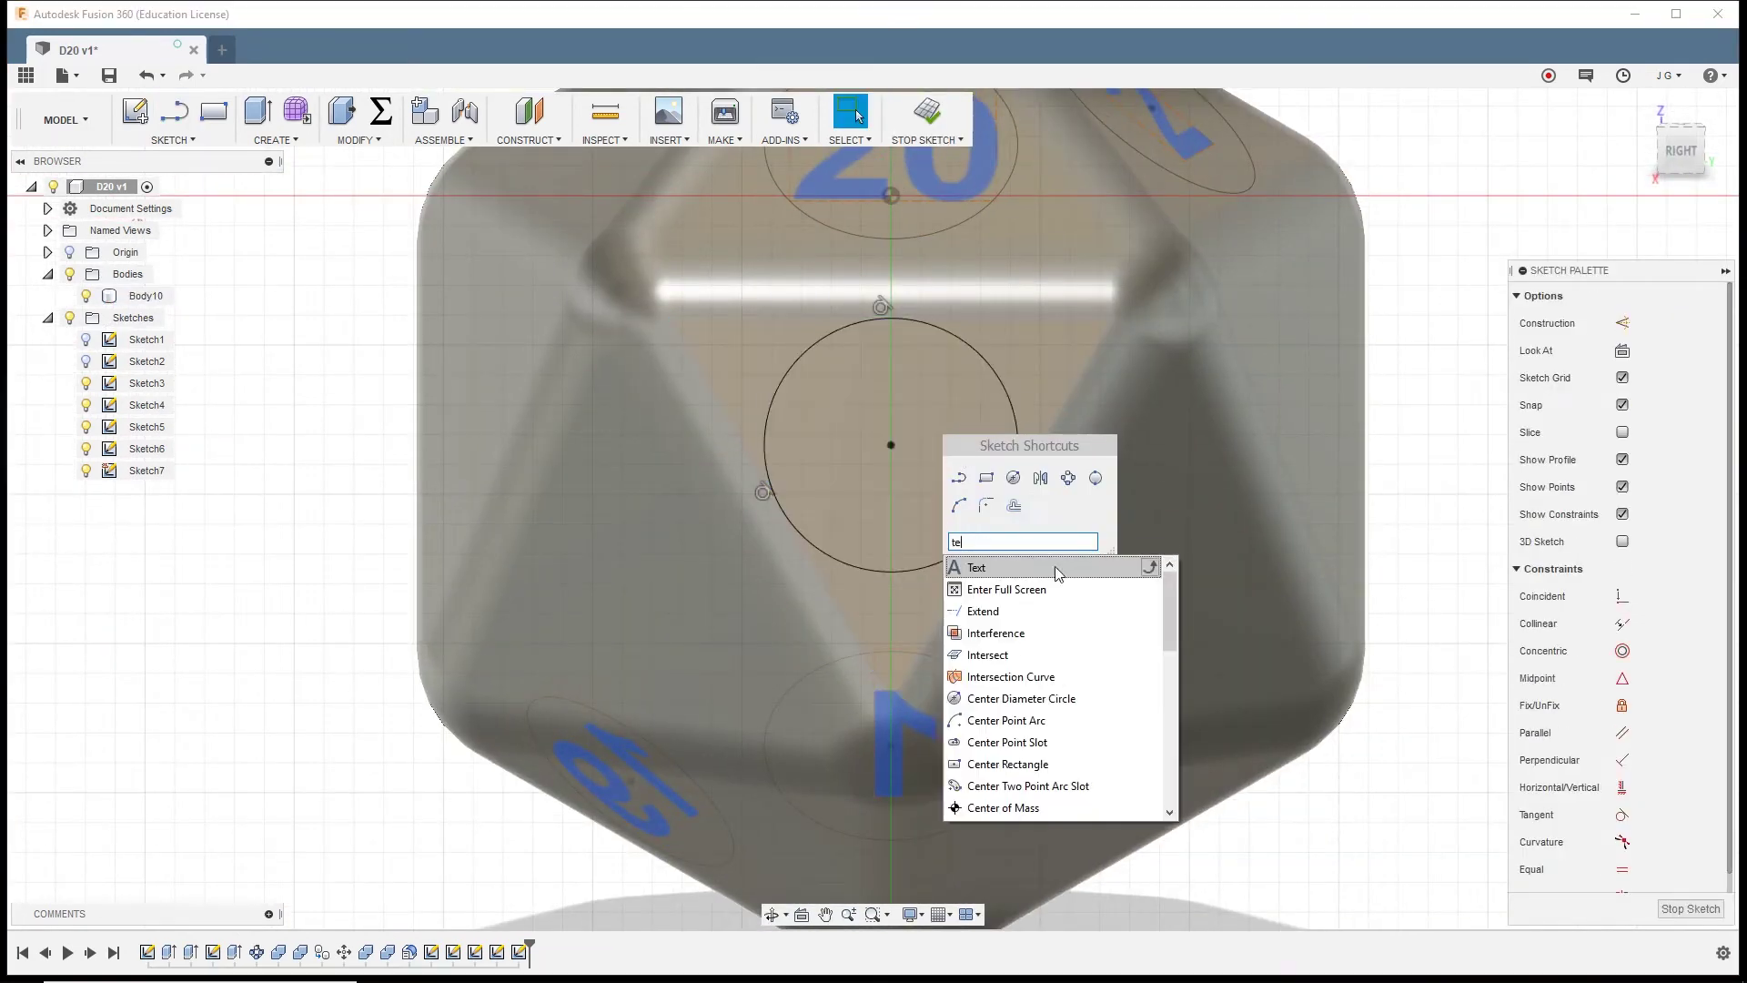
click(1055, 573)
click(824, 507)
text(18)
key(Tab)
text(10mm/3)
click(1575, 374)
drag(824, 507, 793, 520)
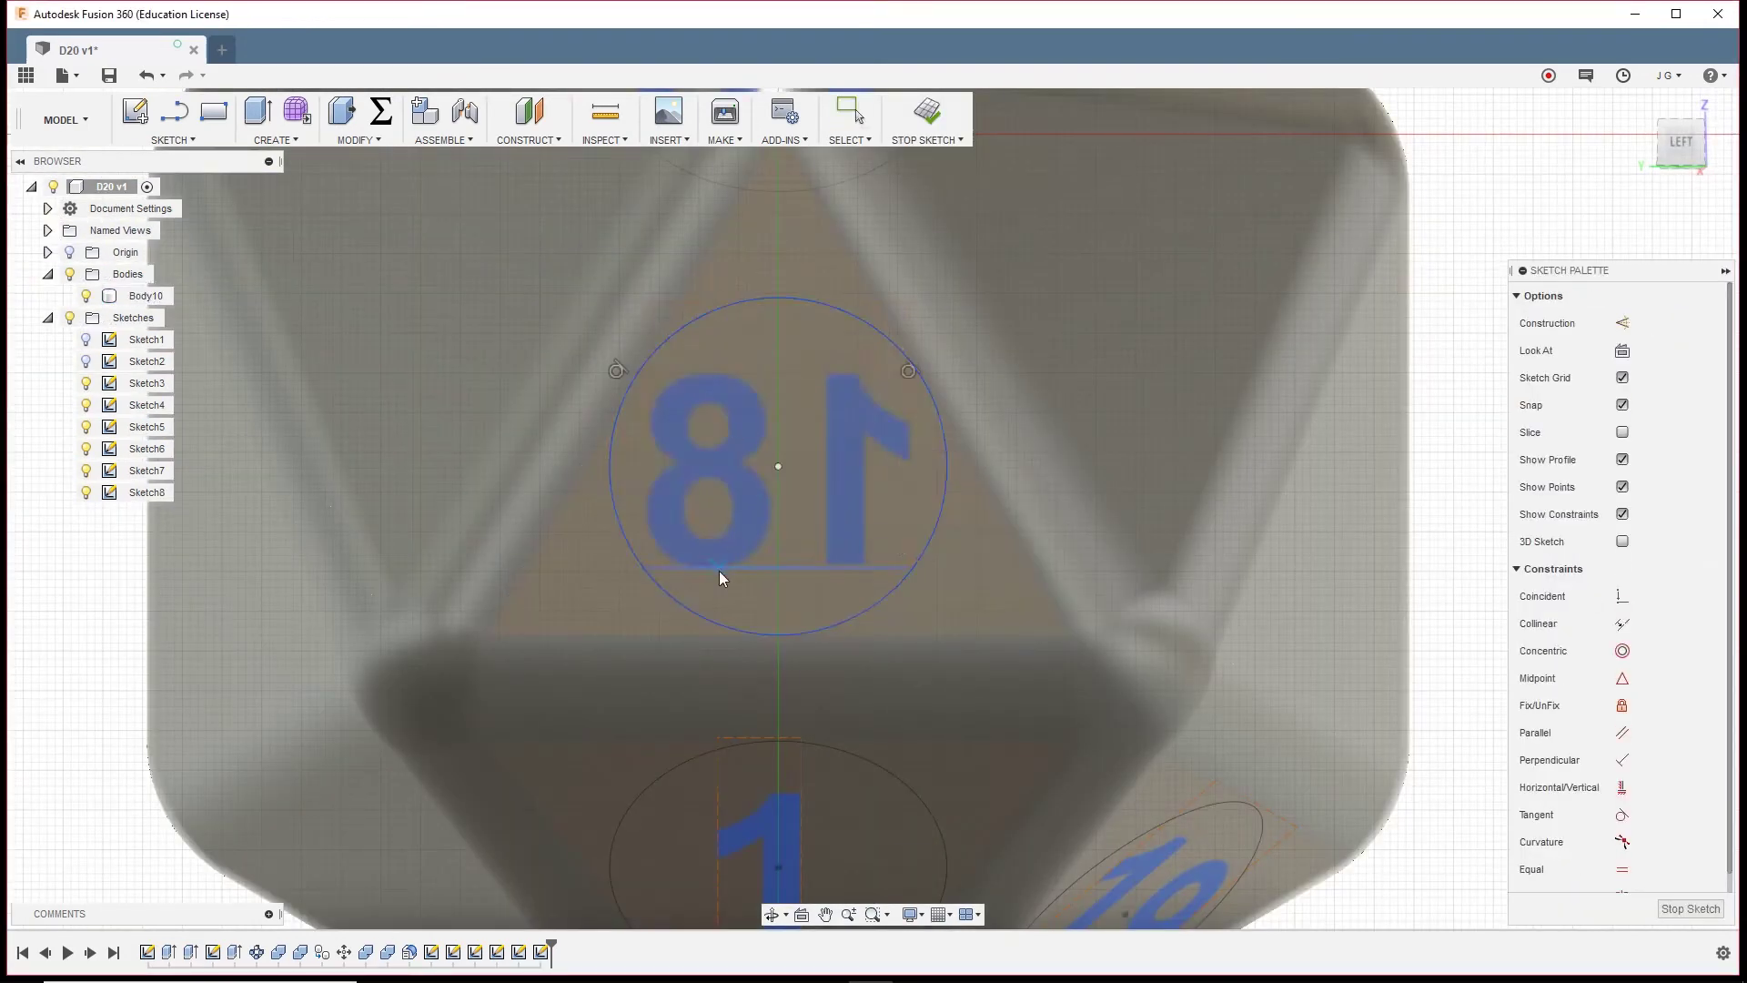
Add the text "3" on the face above the 1, and the text "17" in a tangent circle on another blank face
click(683, 575)
text(3)
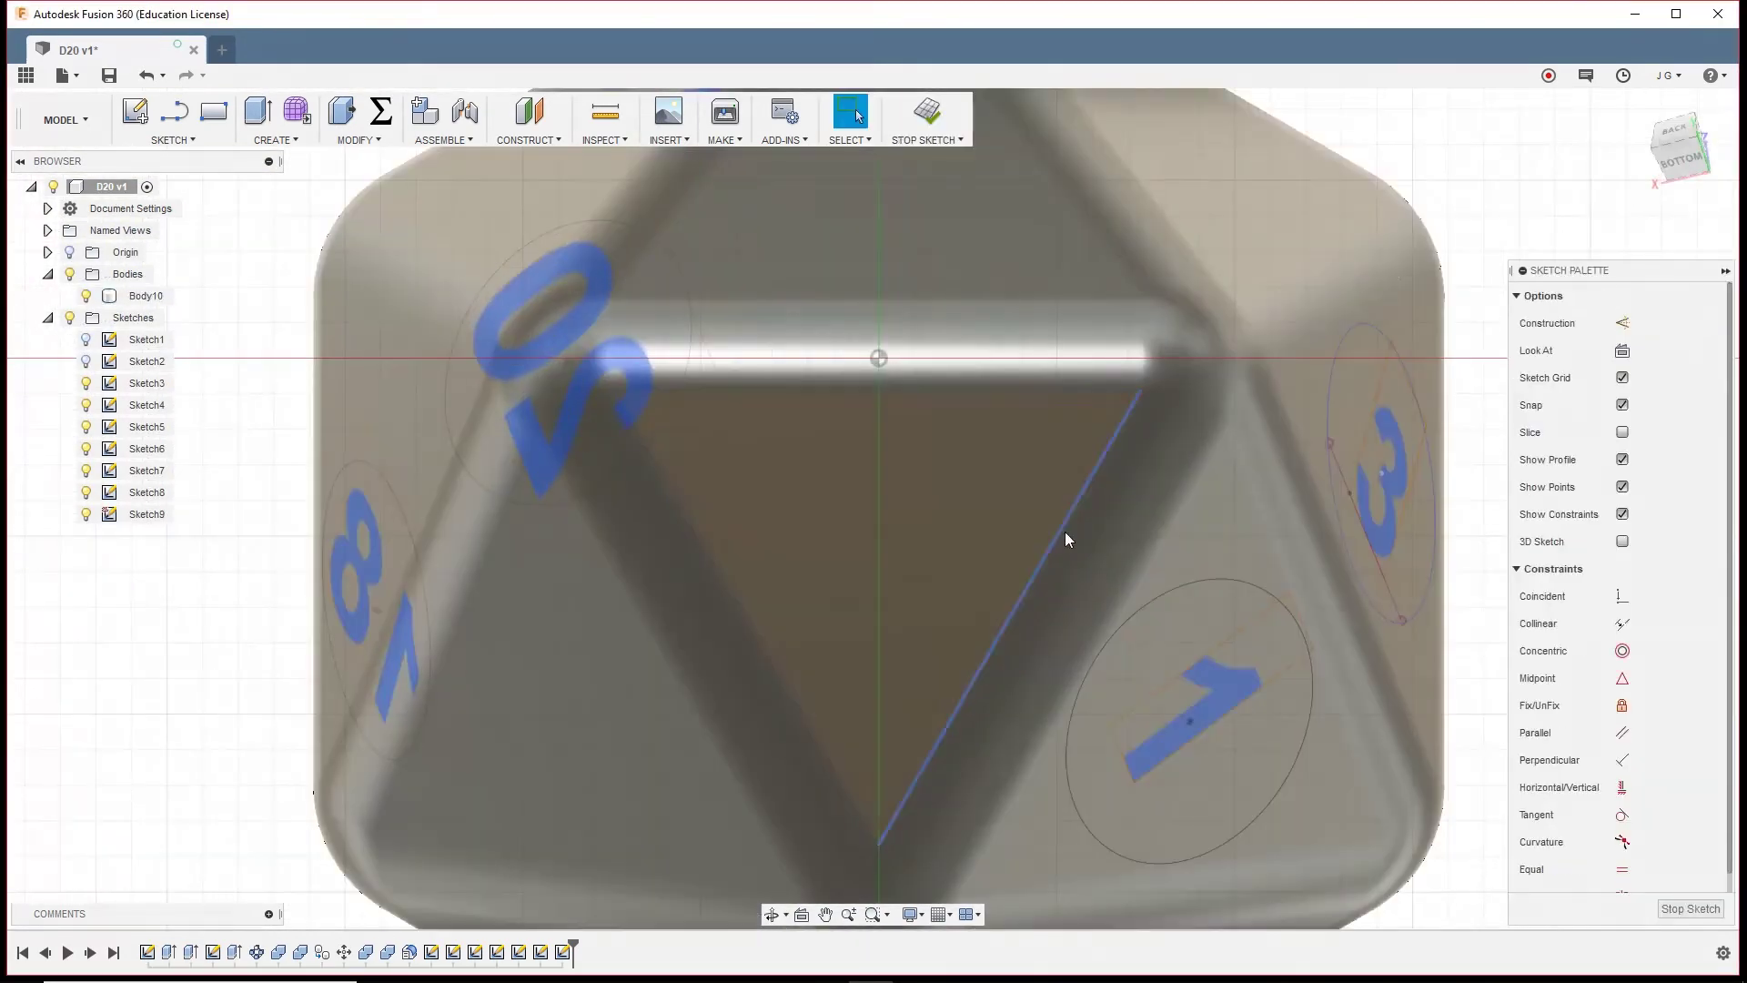
key(s)
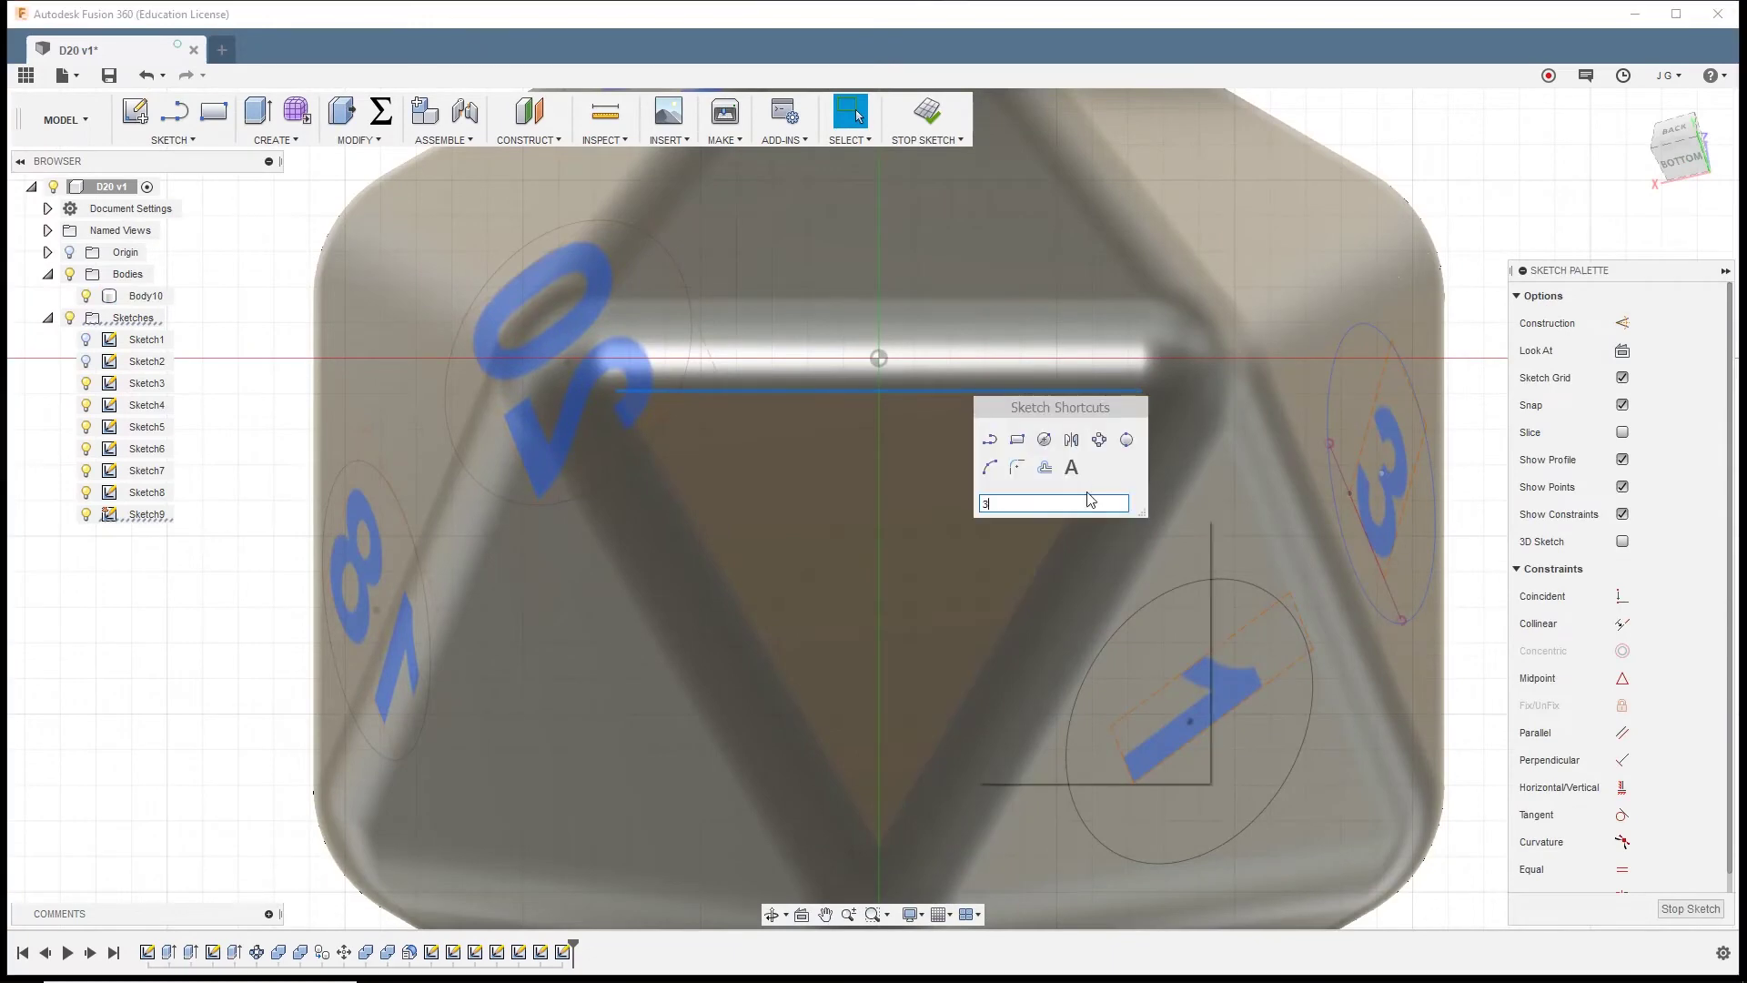
click(1010, 441)
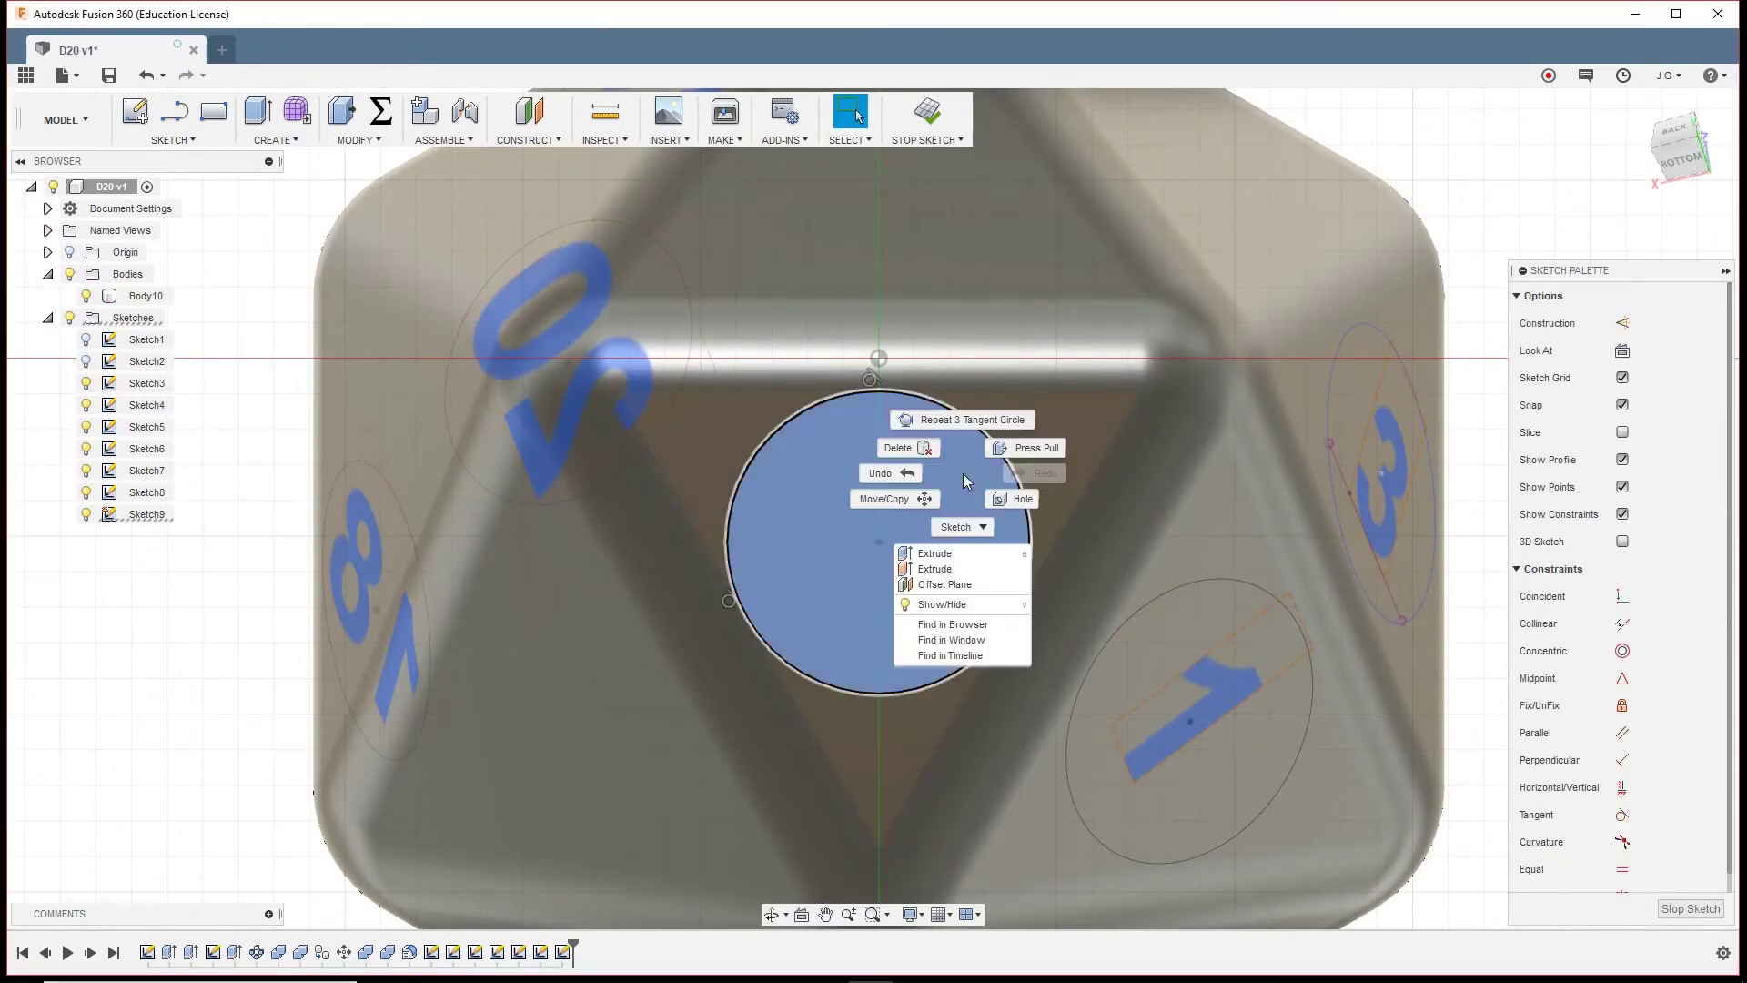
click(801, 624)
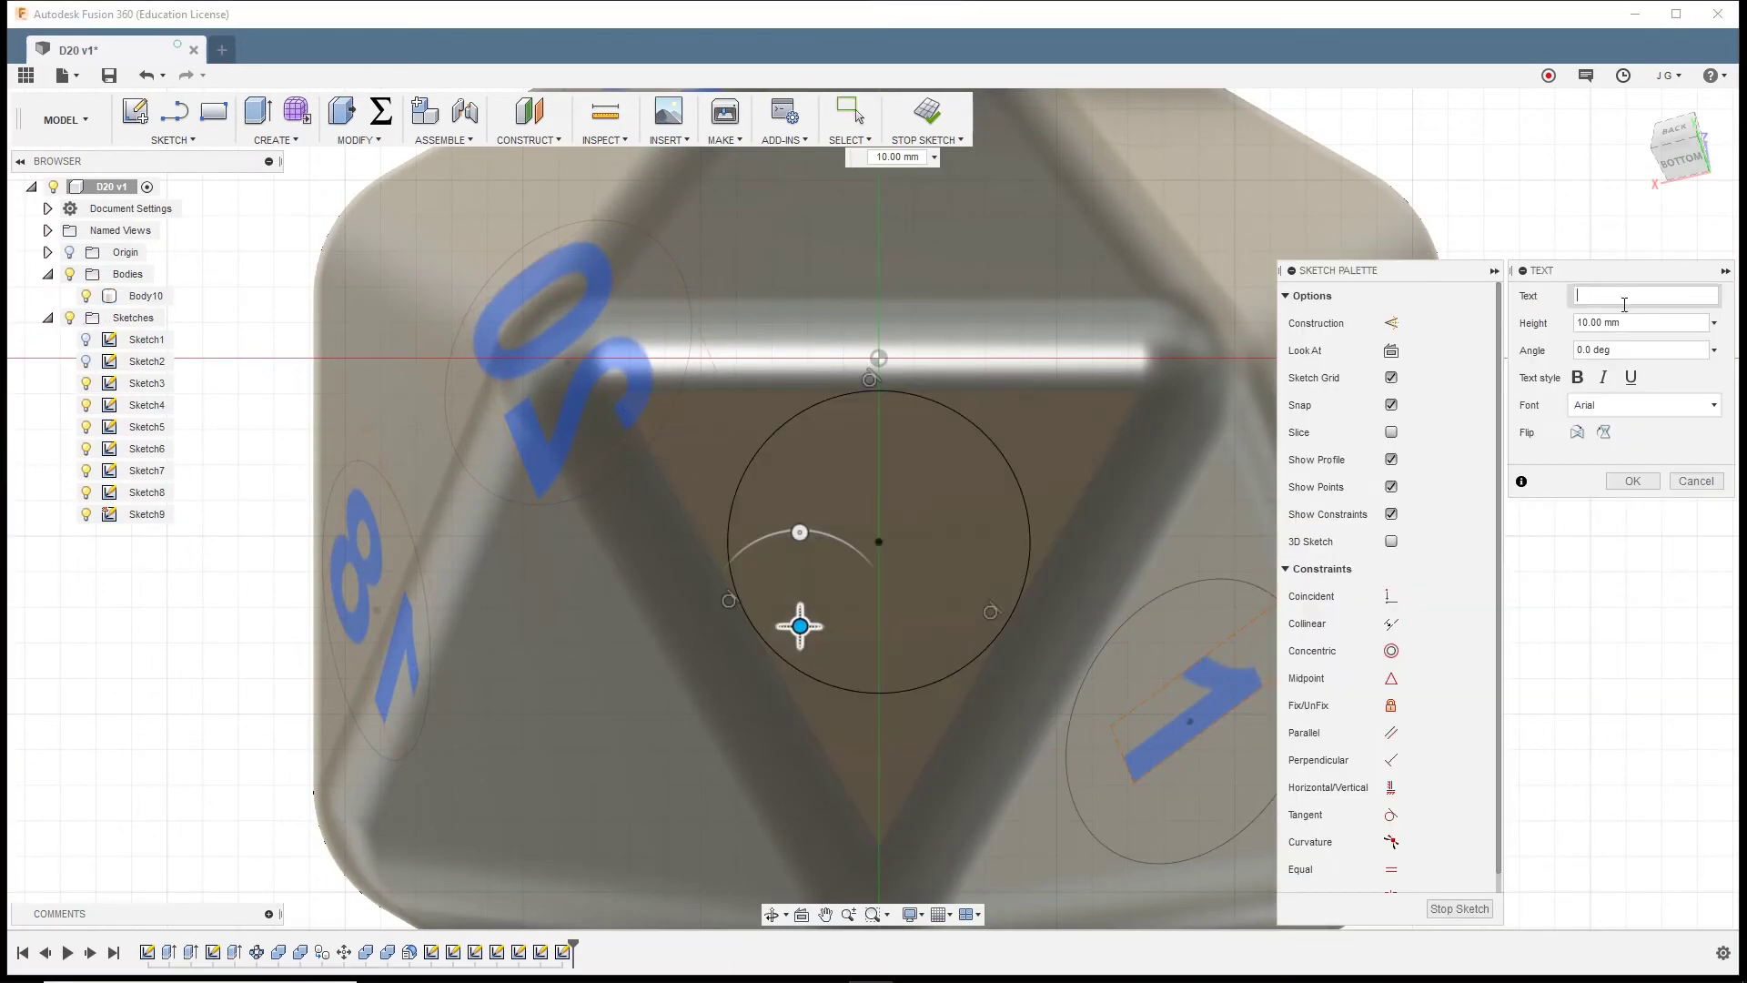
text(17)
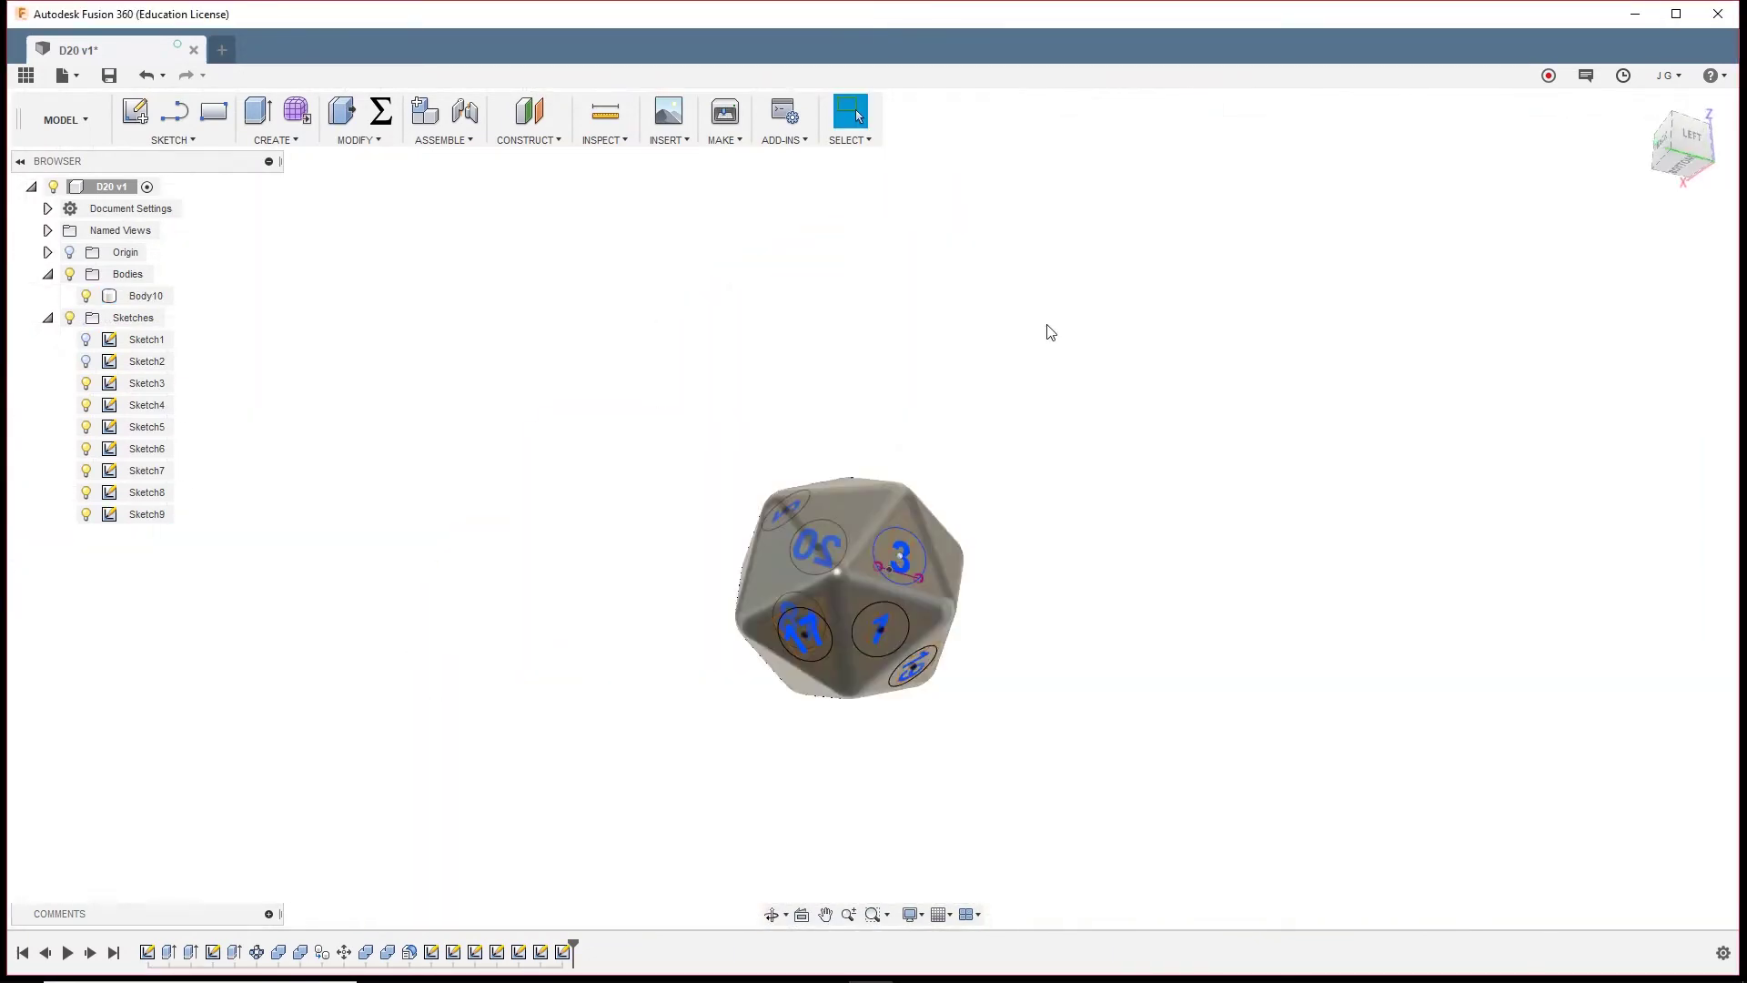
Add the text "4" on a blank triangular face and the text "16" inside the tangent circle on the face beside it
right_click(865, 492)
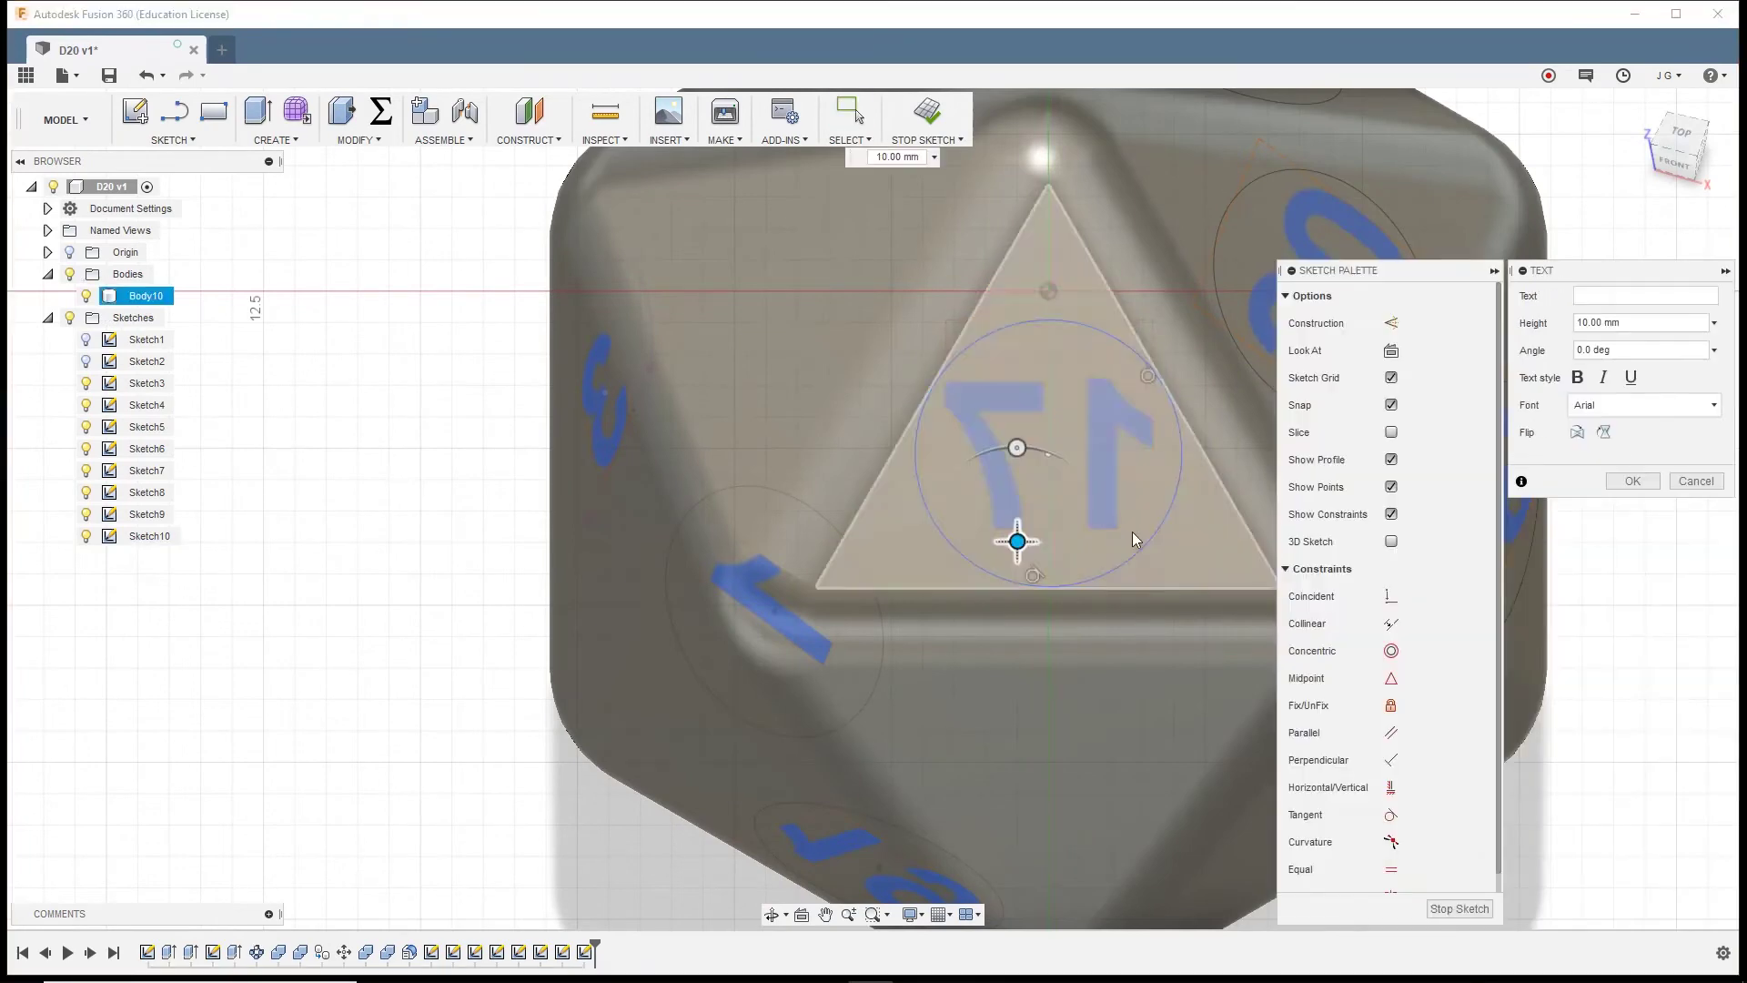
text(4)
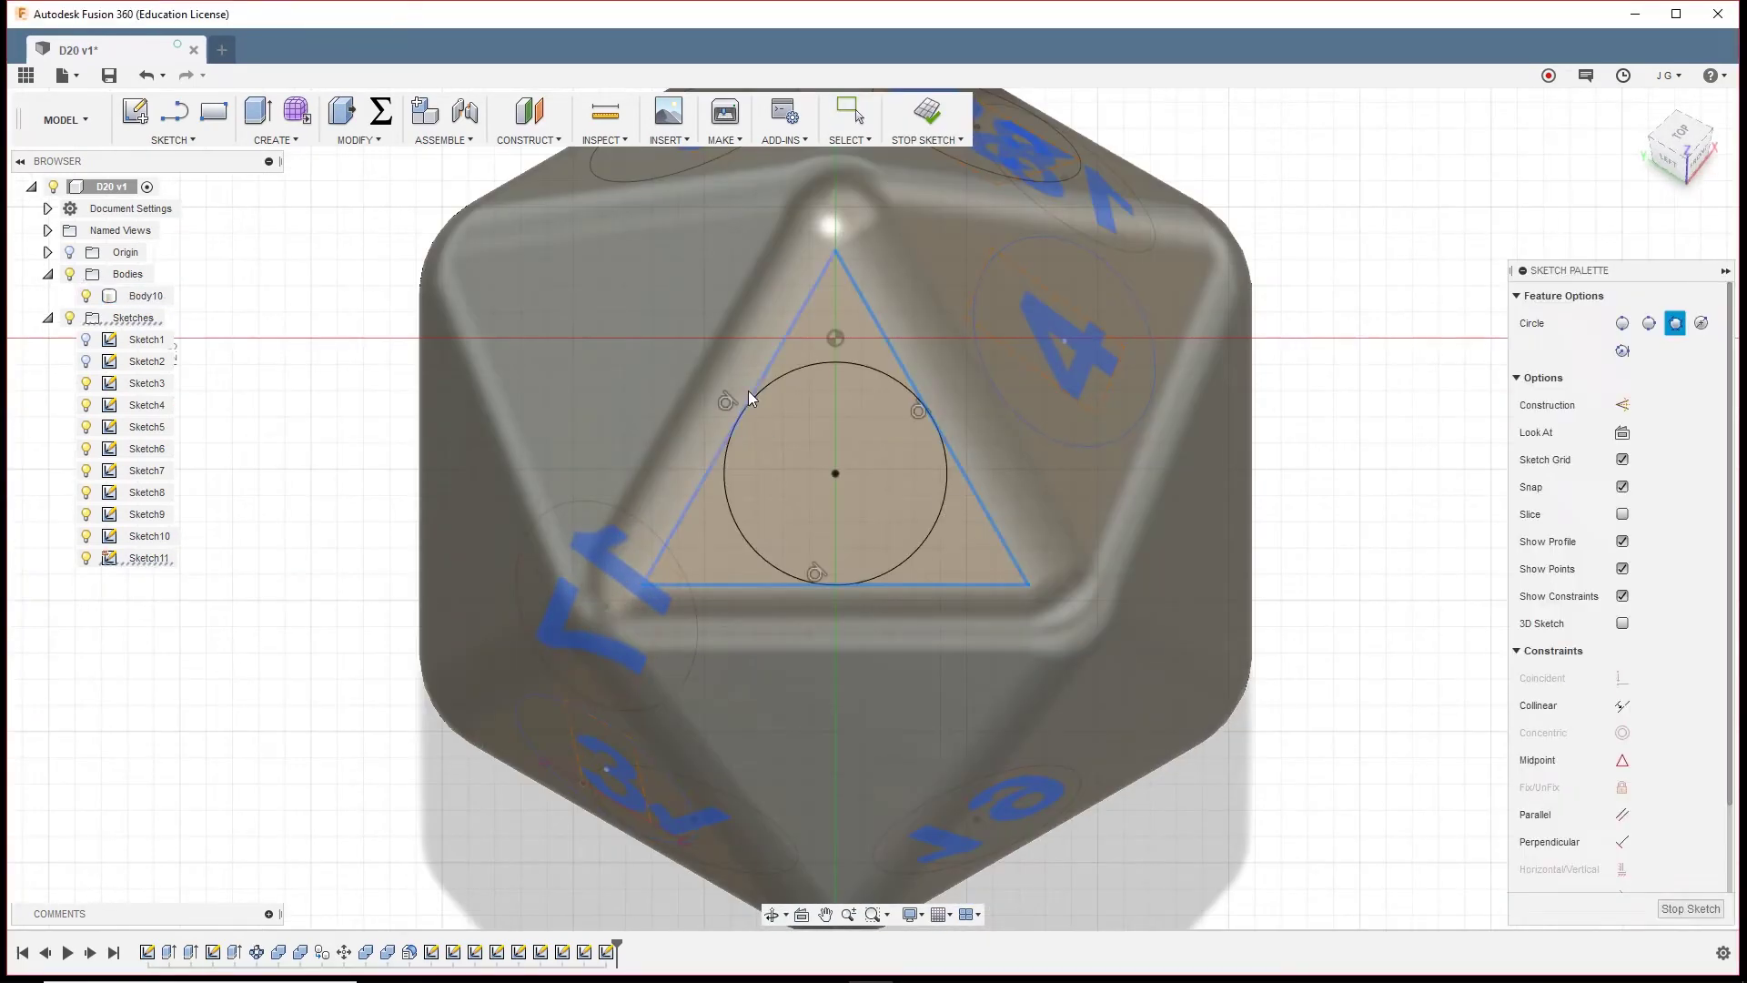
key(Escape)
key(s)
click(991, 488)
click(783, 547)
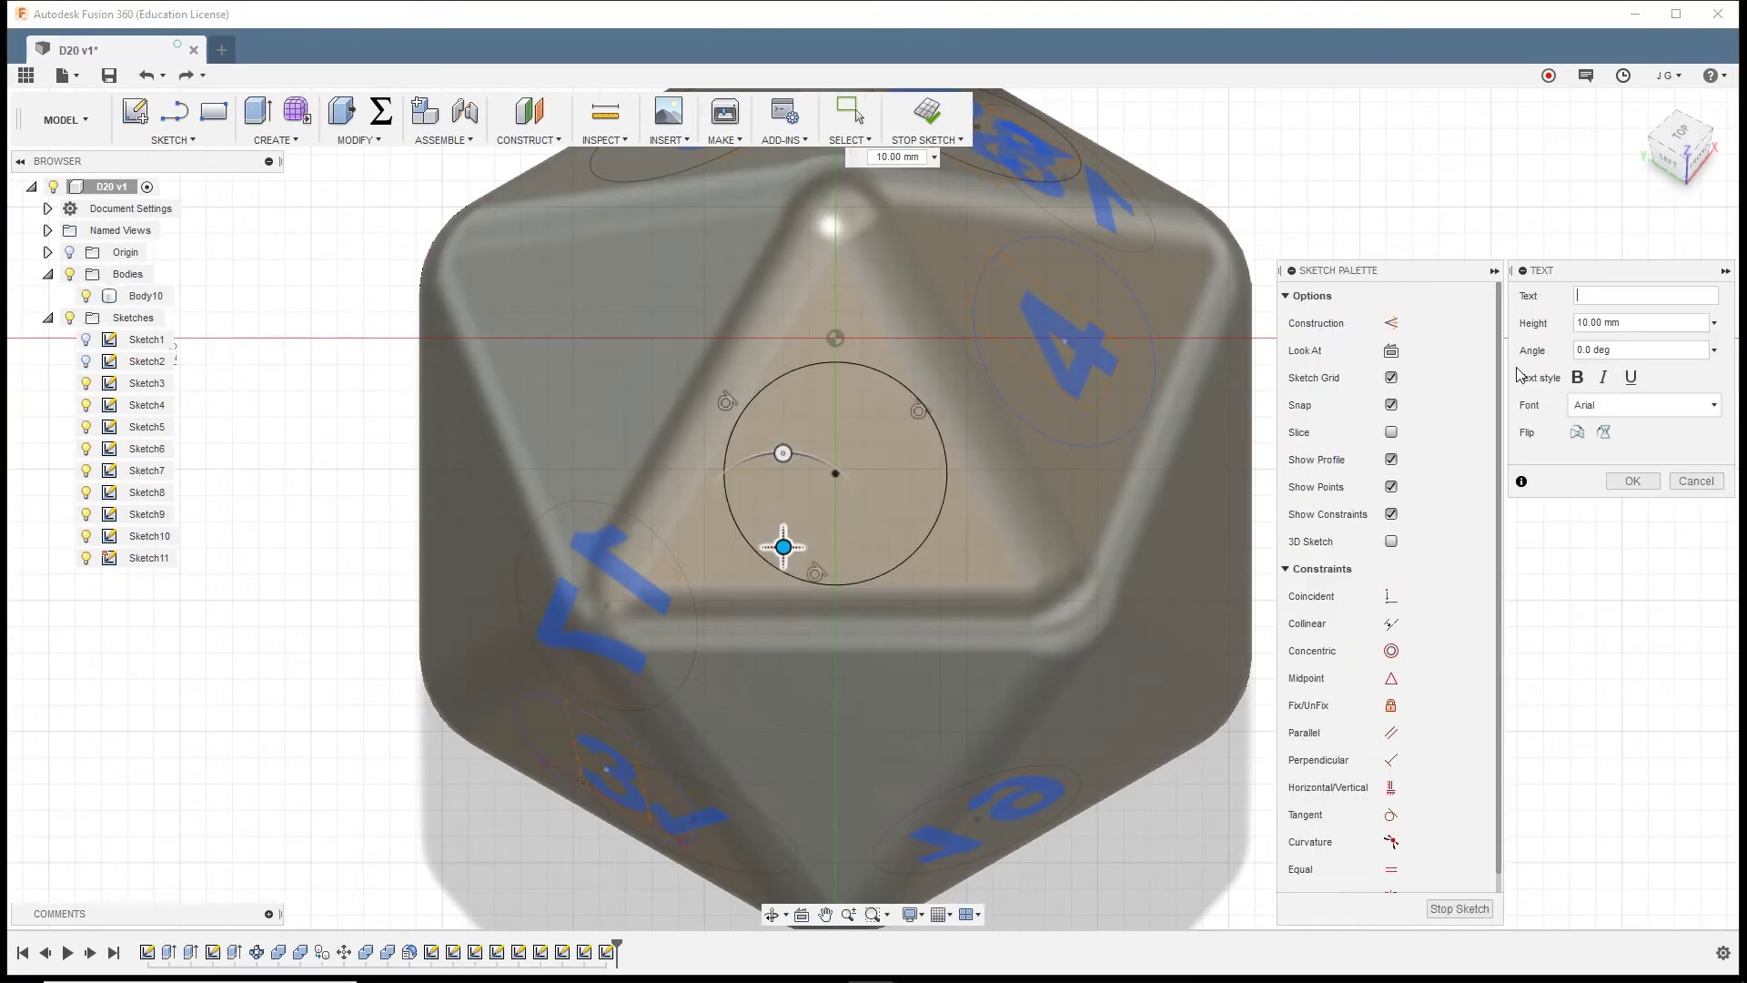
text(16)
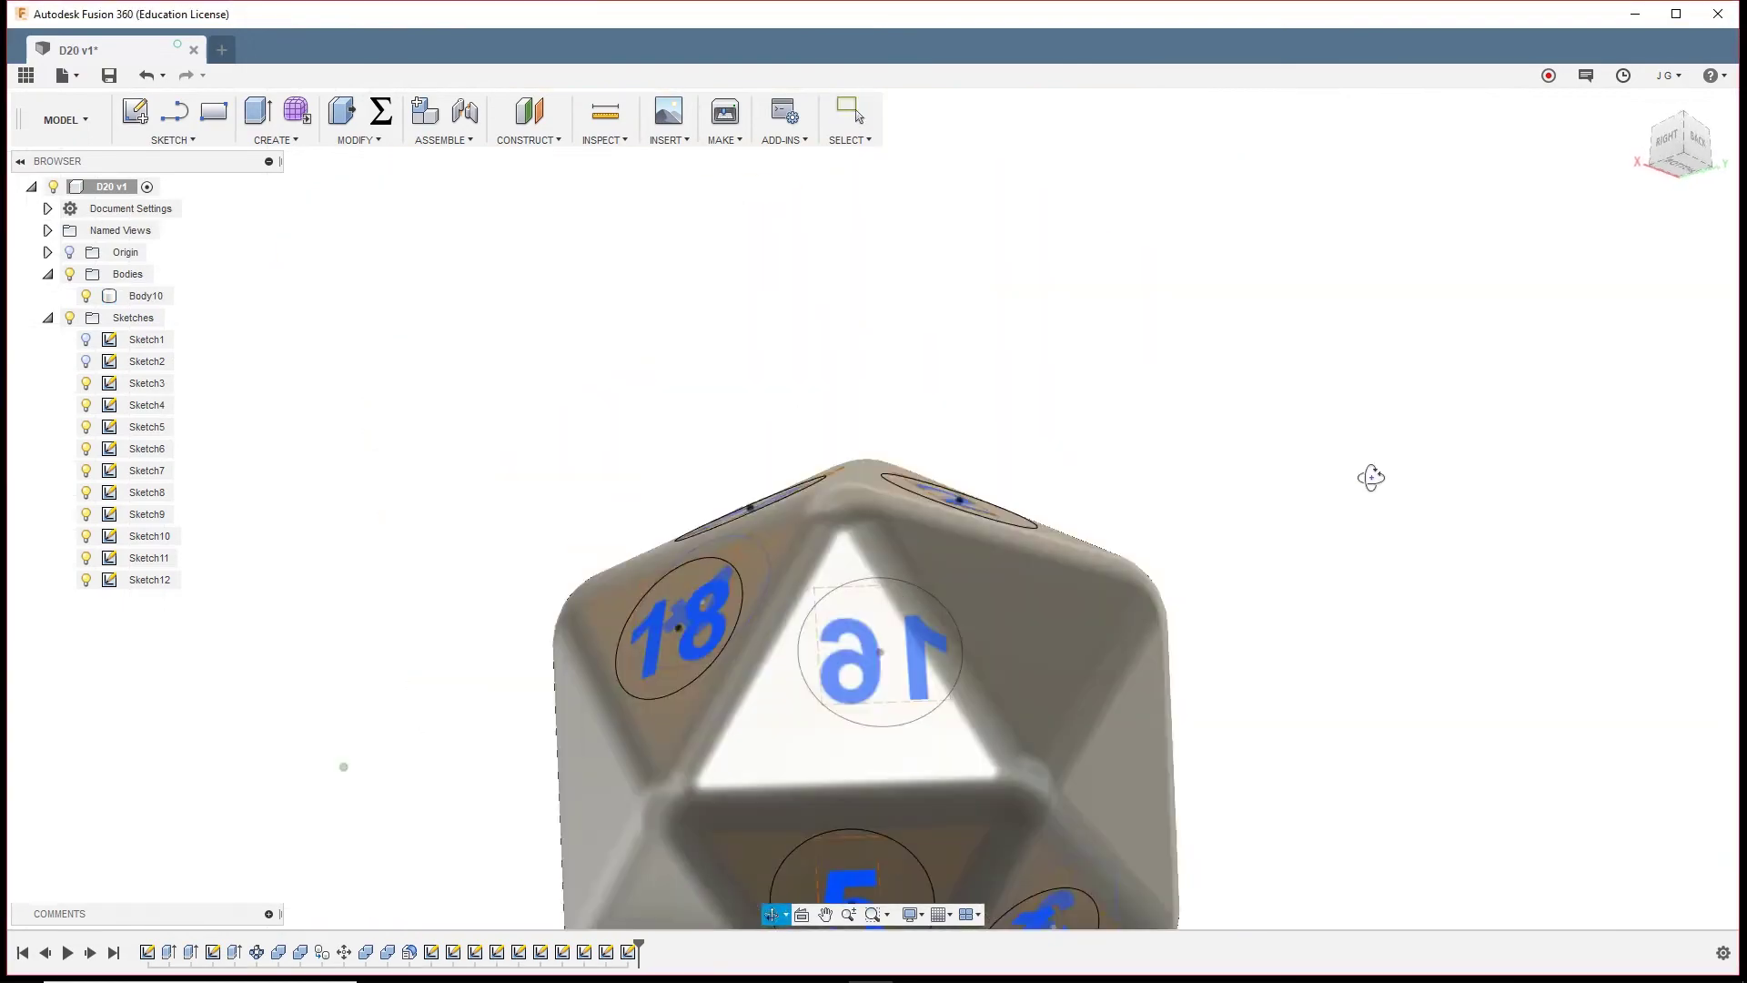
Sketch a 3-Tangent Circle on the blank triangular face above the 5, between the 18 and the 3
drag(1259, 476, 1387, 432)
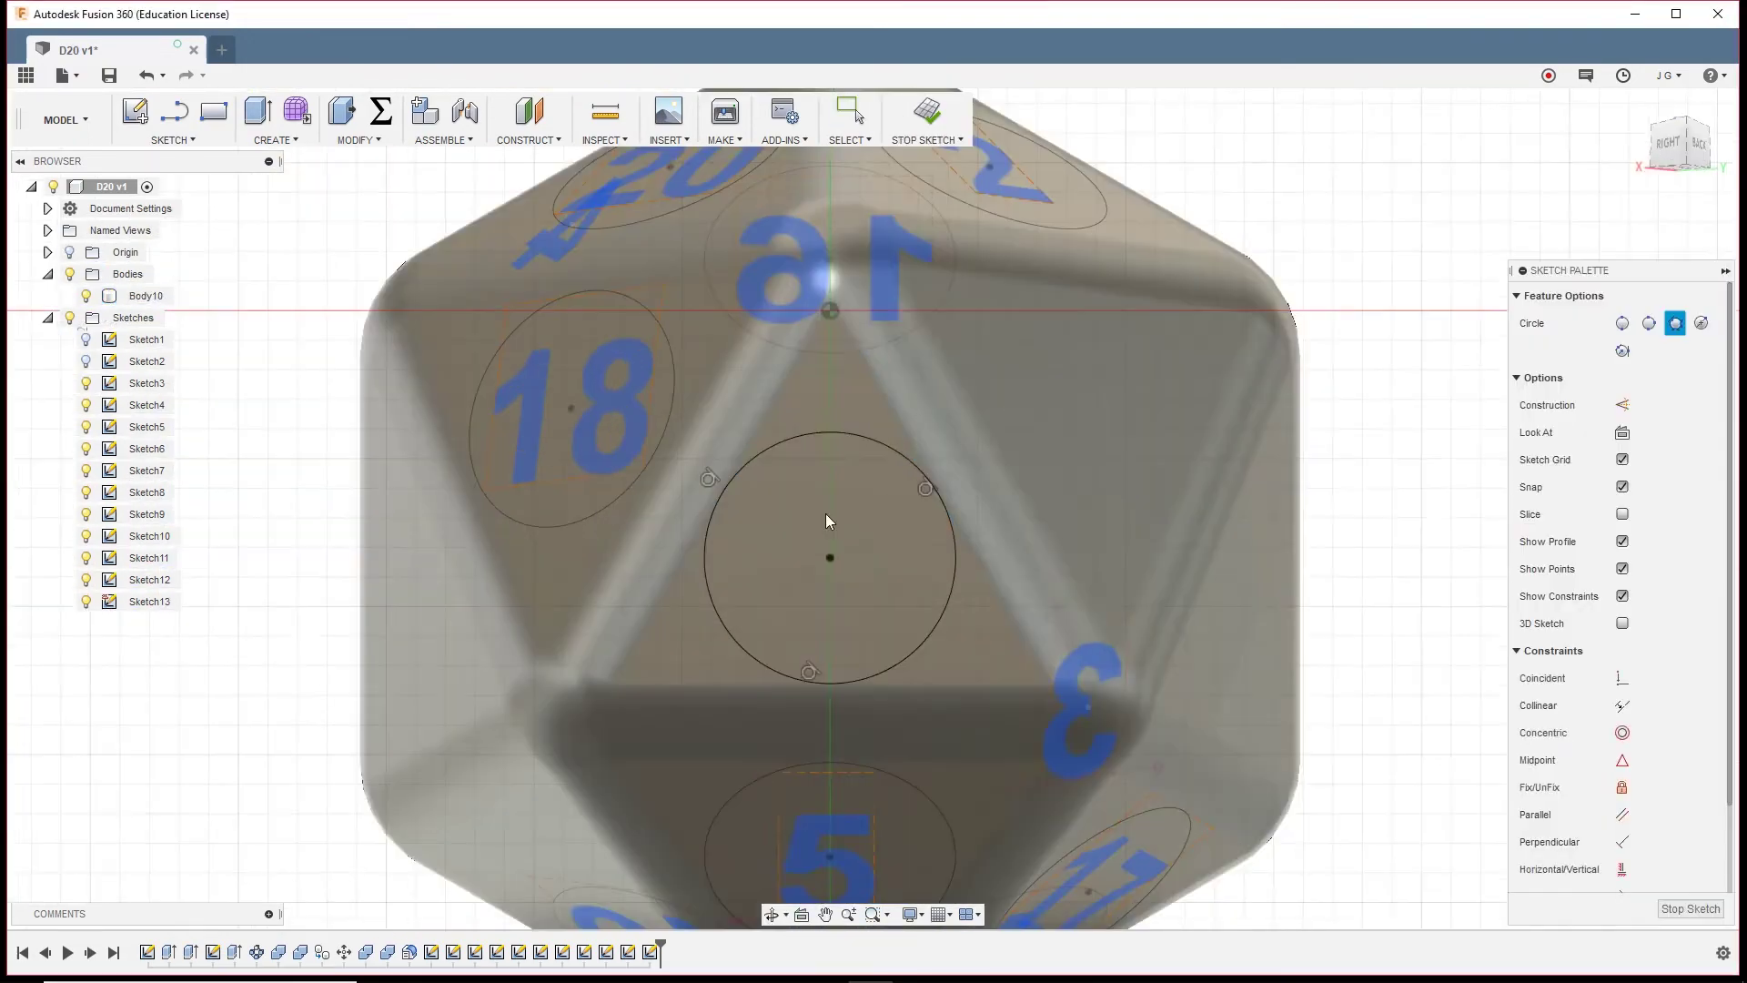
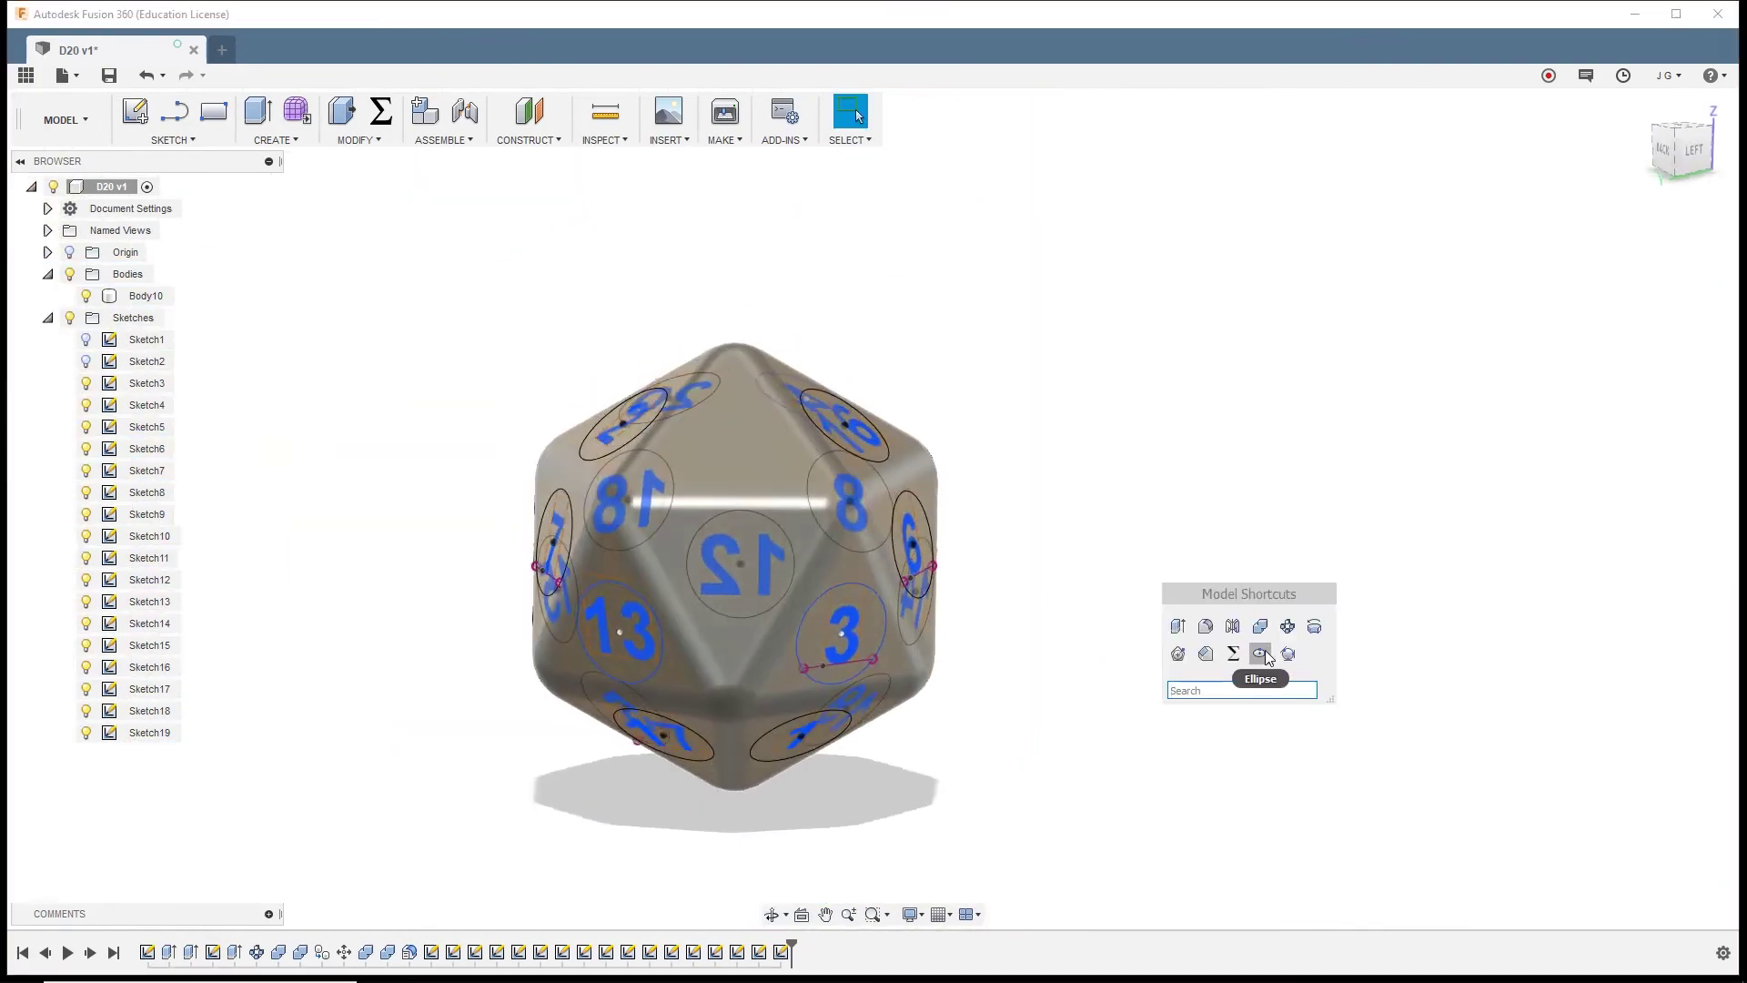
Sketch a tangent circle and the bold text "11", with a height of SideLen / 3, on the blank face between the 2 and 16
right_click(1154, 532)
click(1154, 480)
click(774, 546)
click(894, 353)
click(950, 579)
click(678, 581)
key(Escape)
click(732, 594)
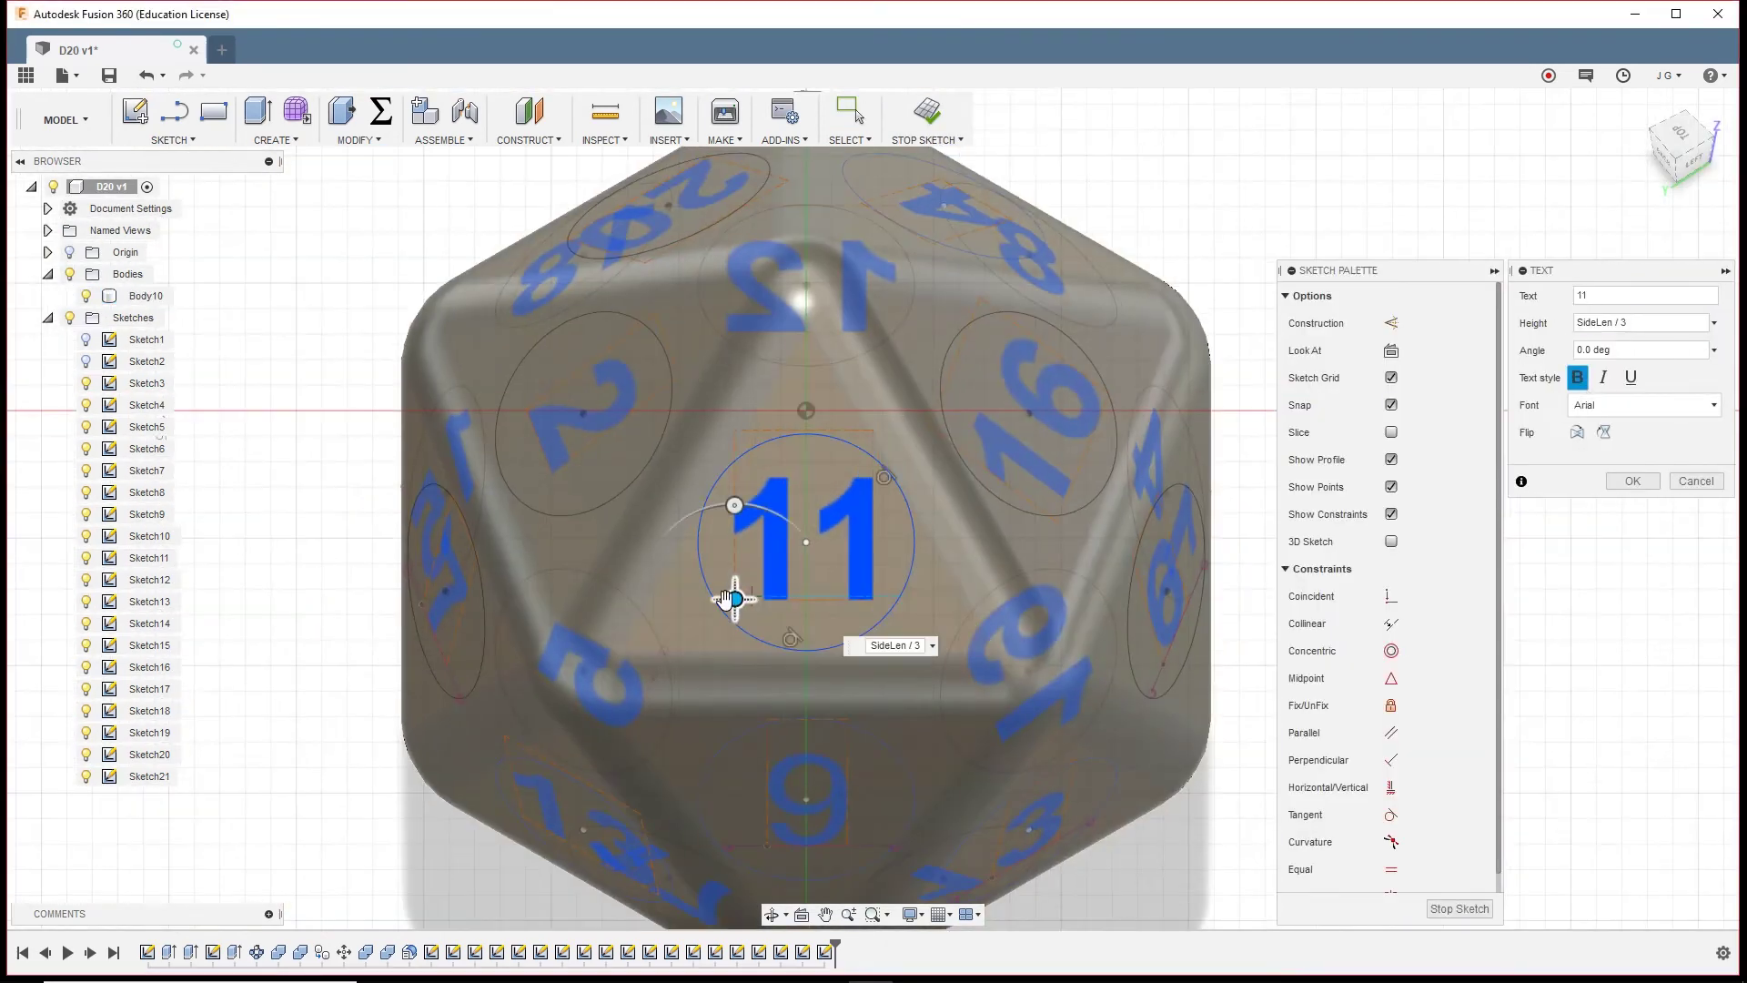
click(1634, 483)
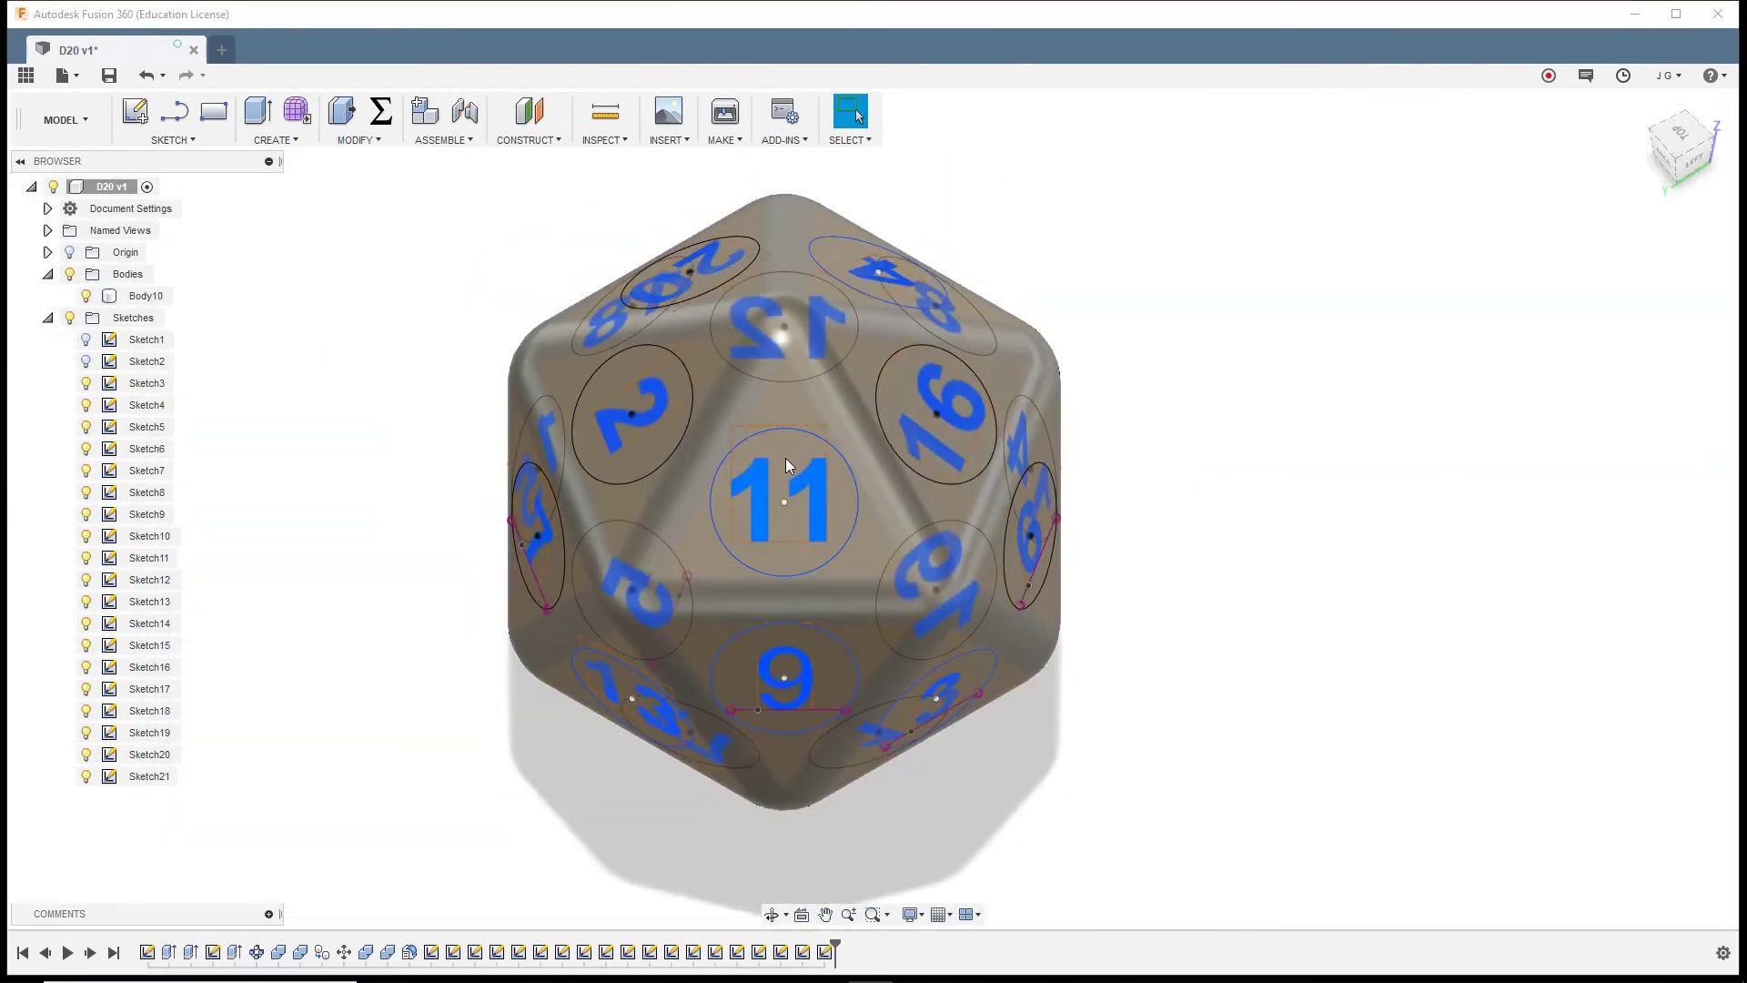
Inspect the die from all sides to locate the remaining blank face
shift+middle_drag(420, 615, 515, 567)
scroll(428, 472, down, 3)
scroll(1281, 743, up, 3)
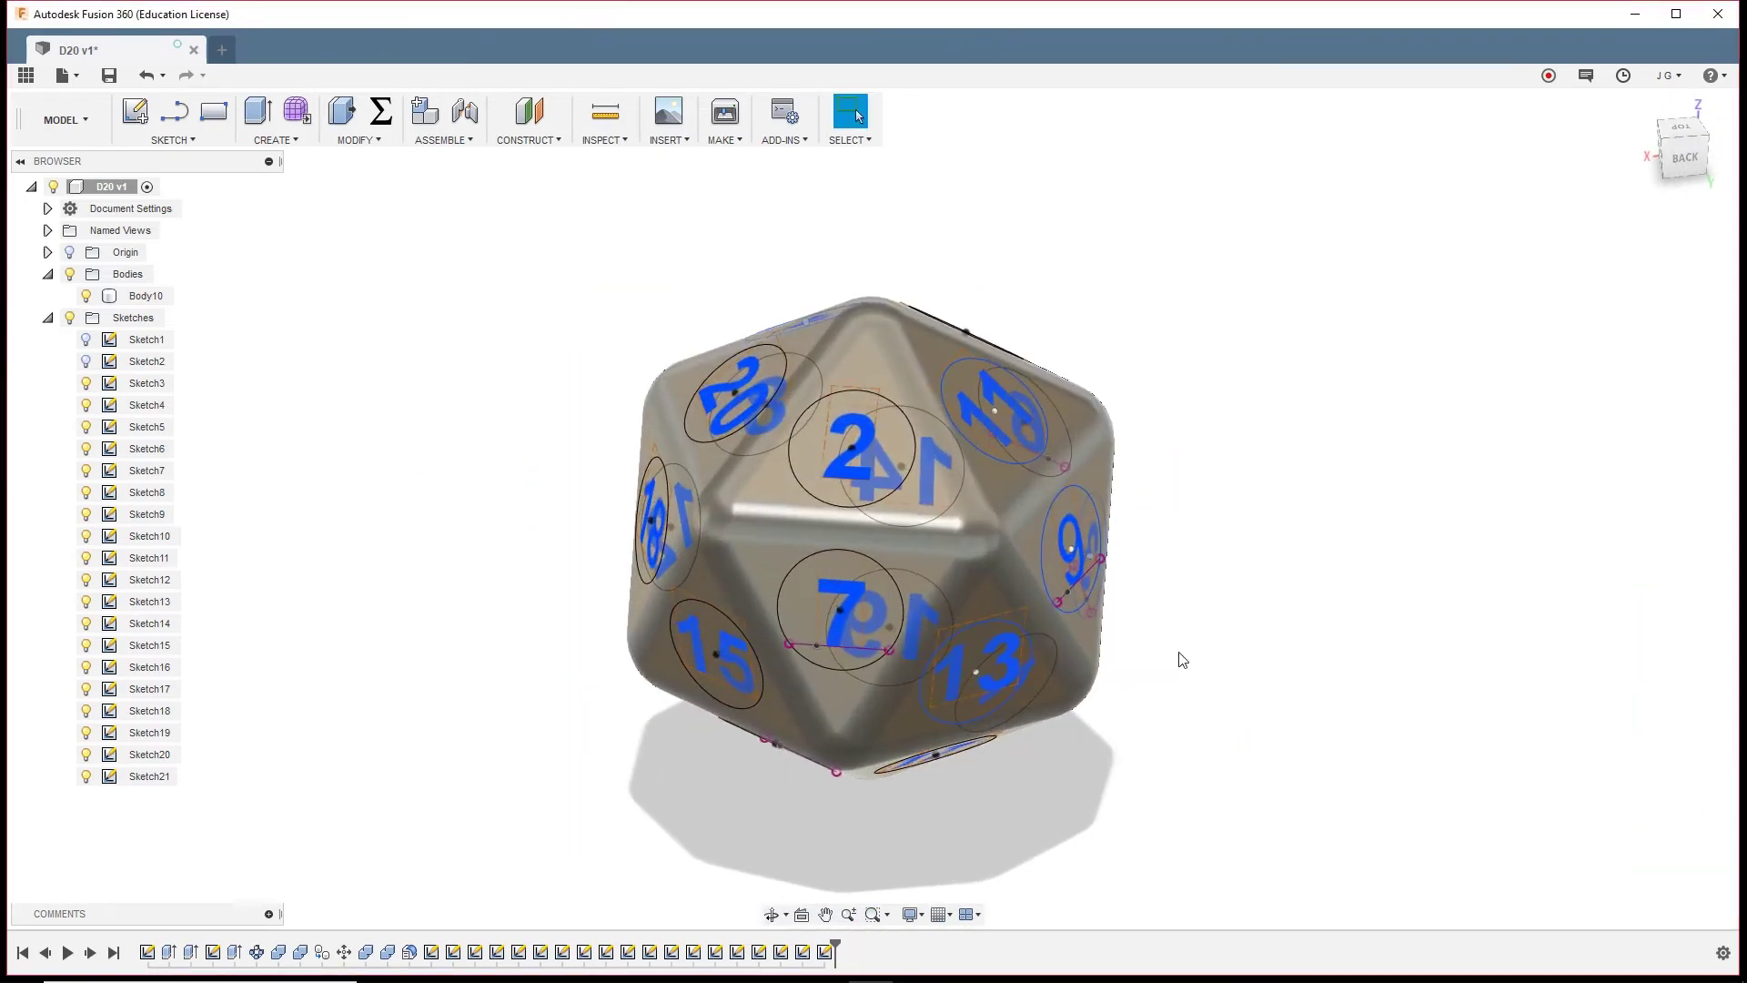
scroll(1180, 646, up, 2)
shift+middle_drag(1234, 633, 1282, 565)
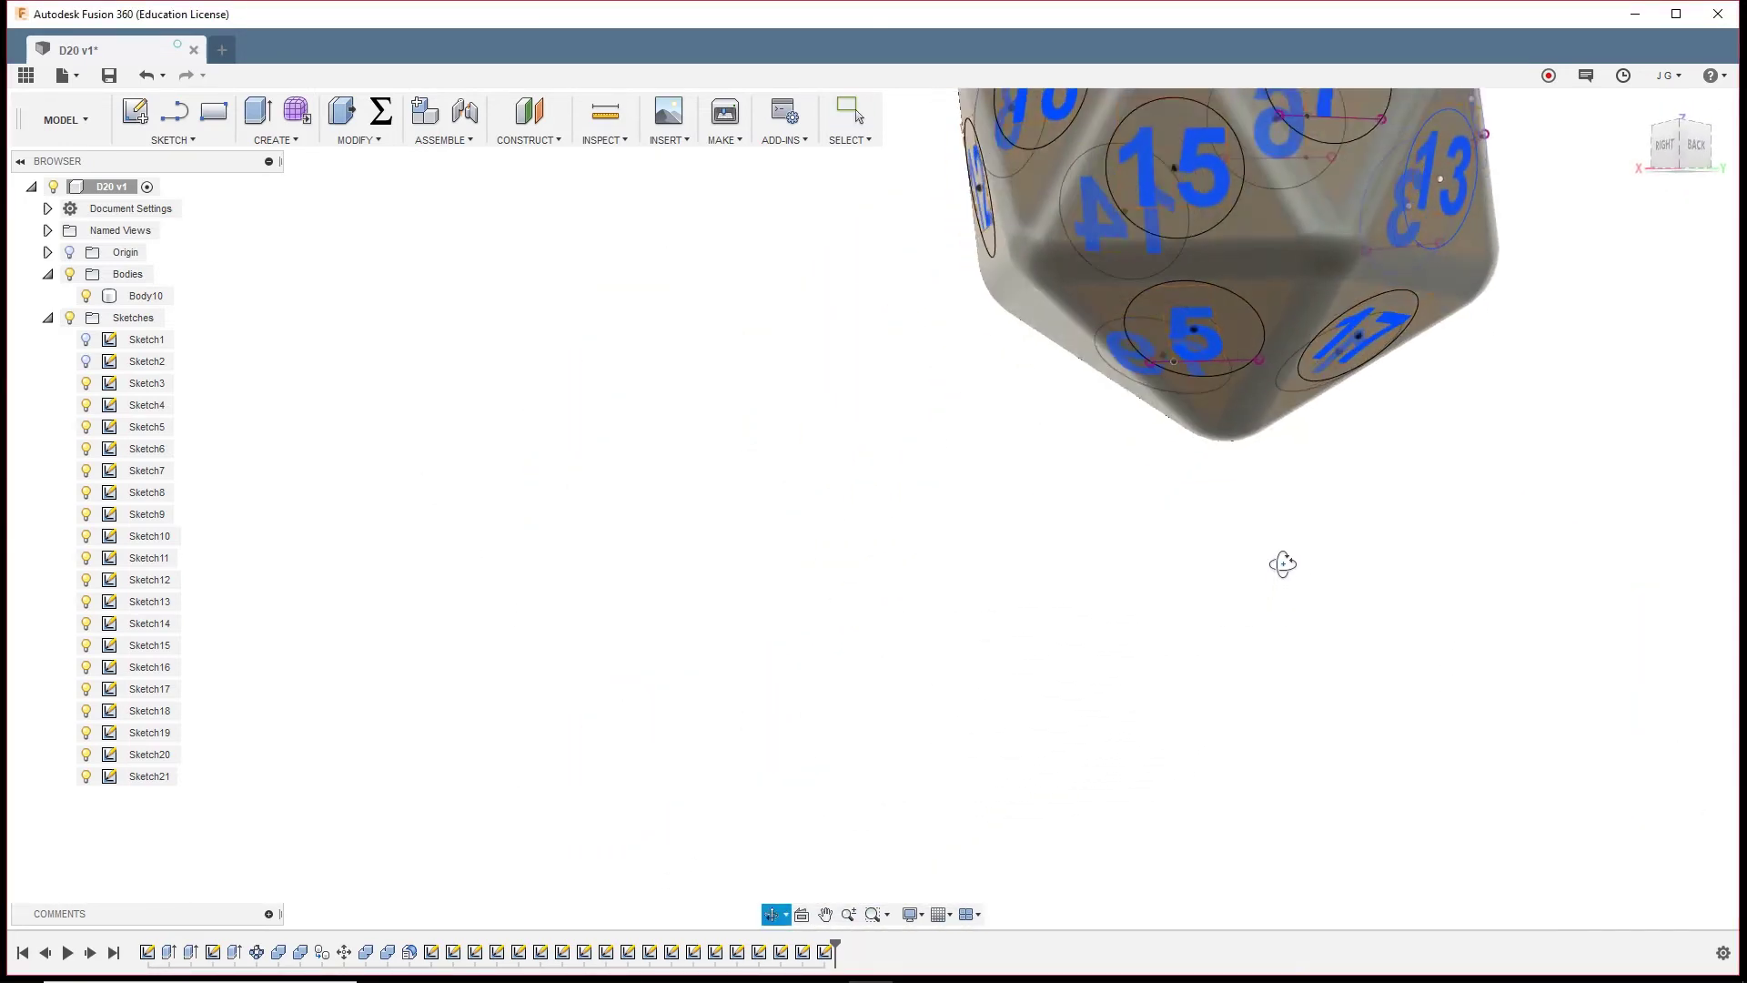
scroll(896, 682, down, 3)
scroll(1164, 451, up, 4)
shift+middle_drag(1283, 337, 1343, 239)
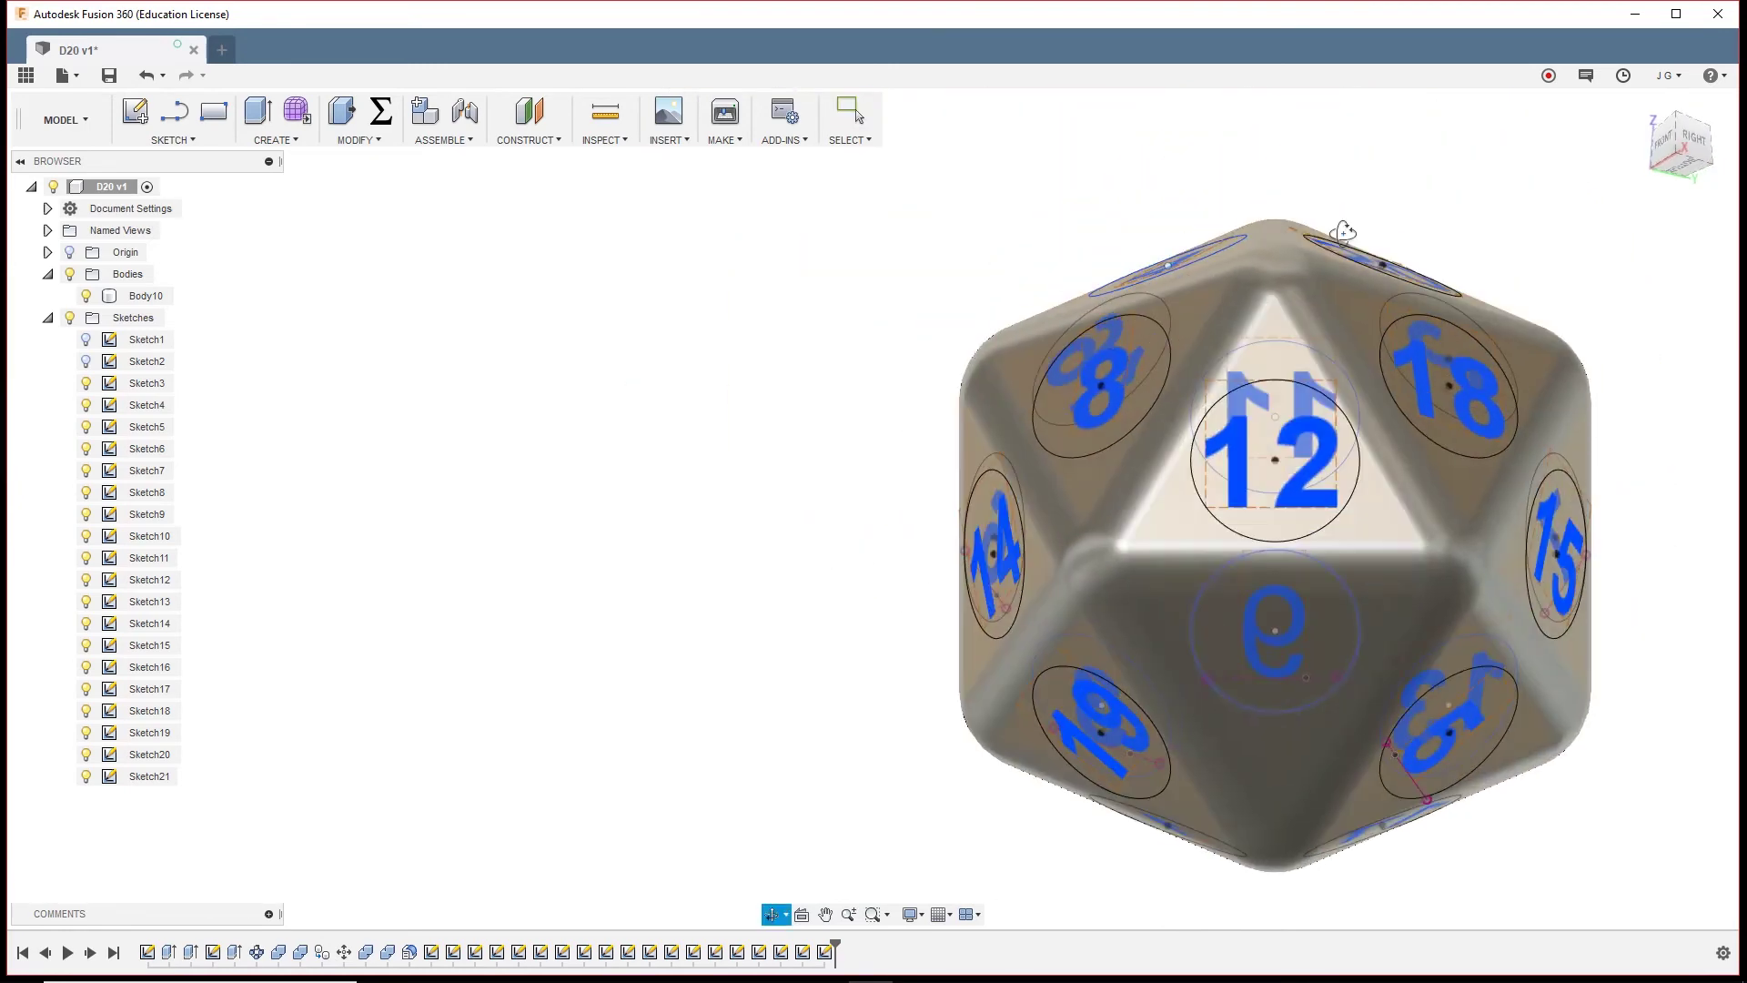
scroll(1138, 148, down, 3)
scroll(1390, 291, up, 4)
scroll(1004, 332, up, 2)
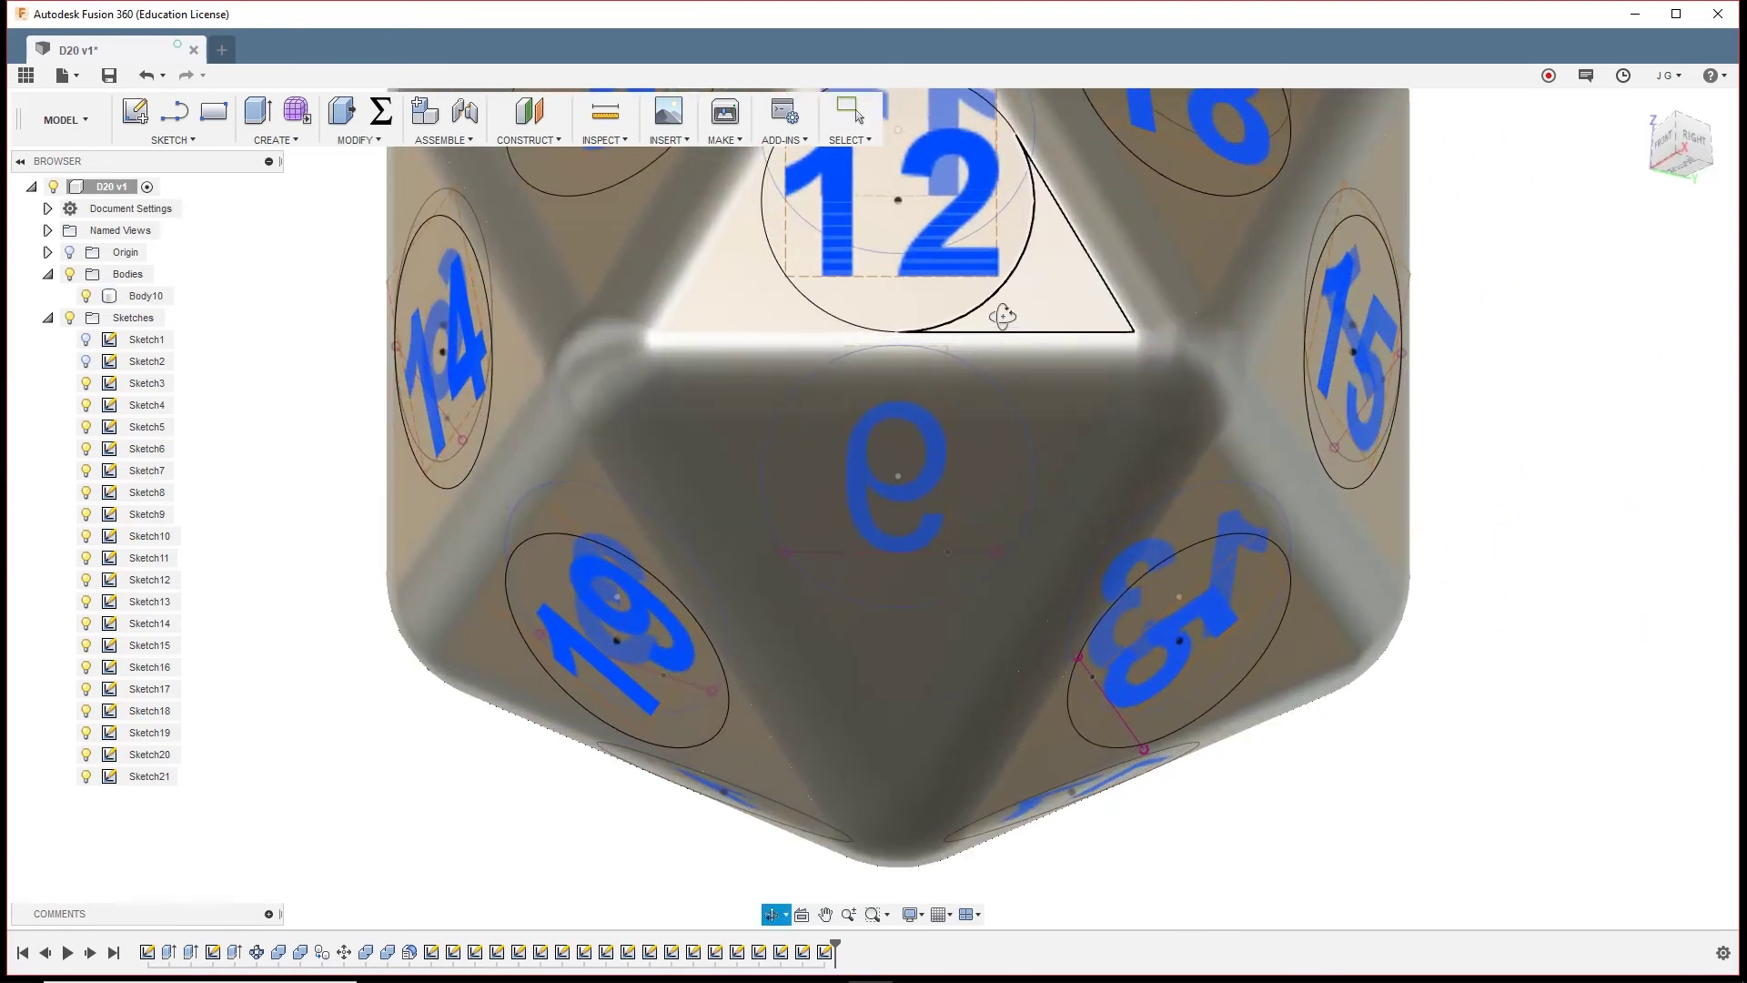
shift+middle_drag(1003, 316, 1591, 480)
Sketch a 3-Tangent Circle on the blank triangular face below the 12, between the 19 and the 5
right_click(1638, 443)
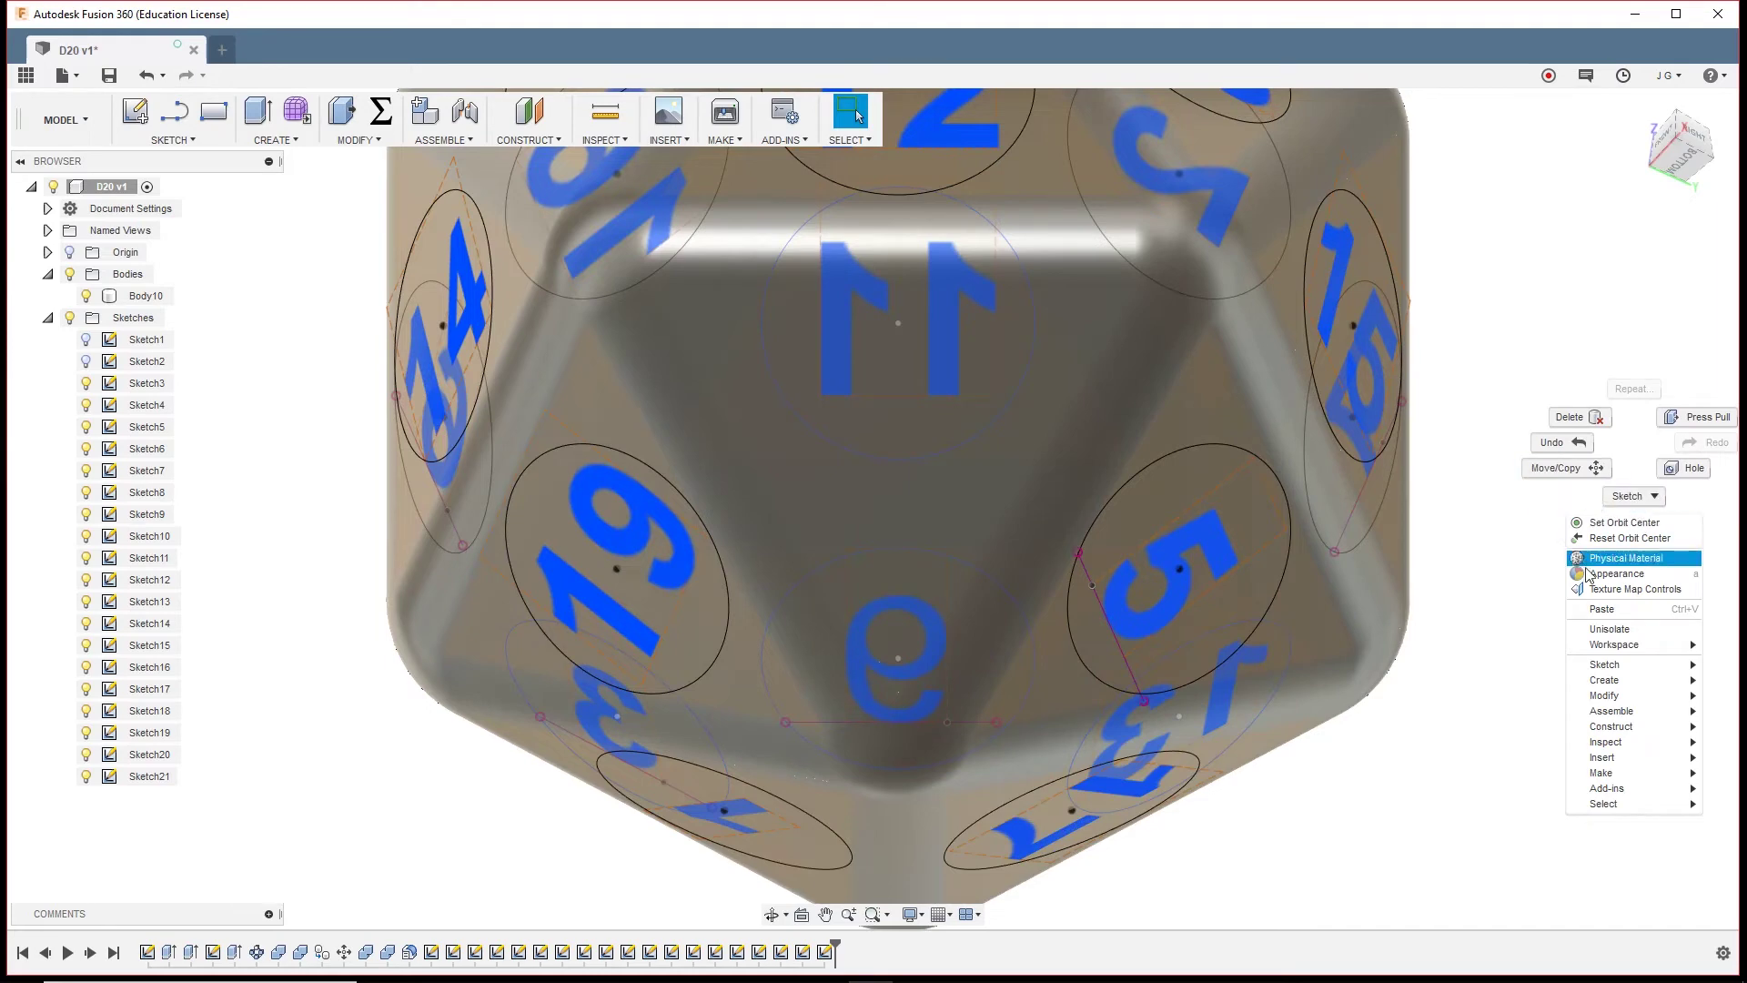
key(s)
click(1635, 355)
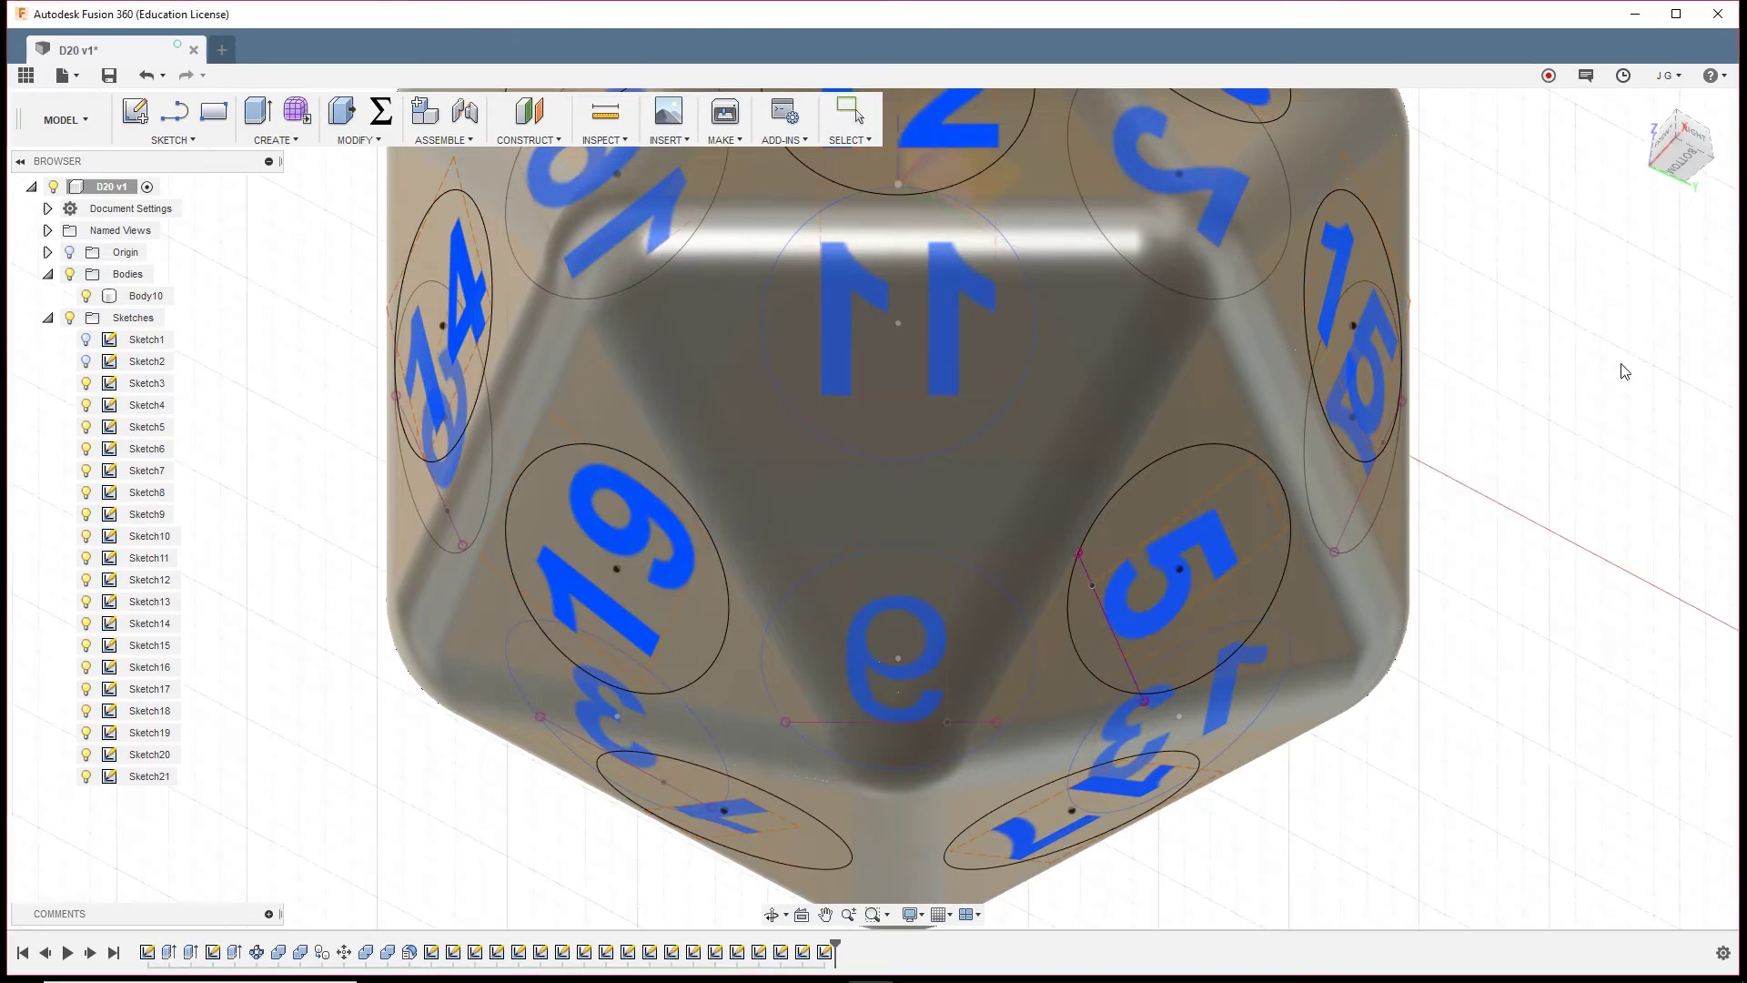
click(972, 423)
key(c)
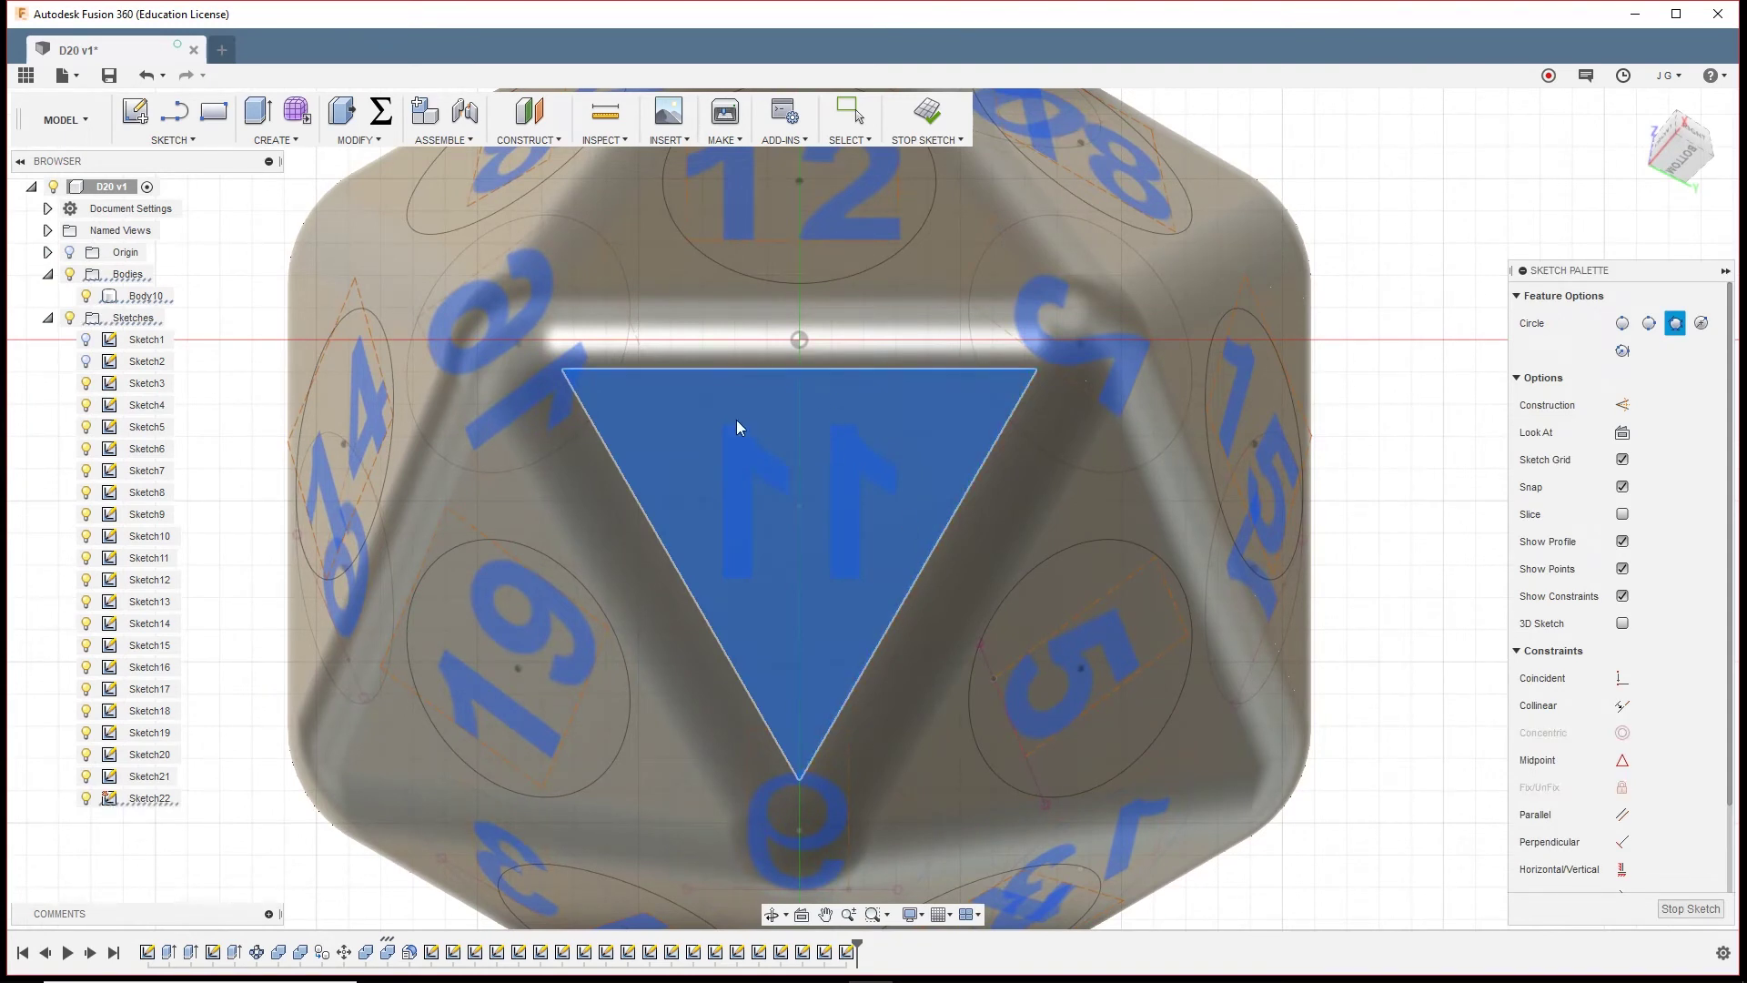
click(654, 535)
key(Escape)
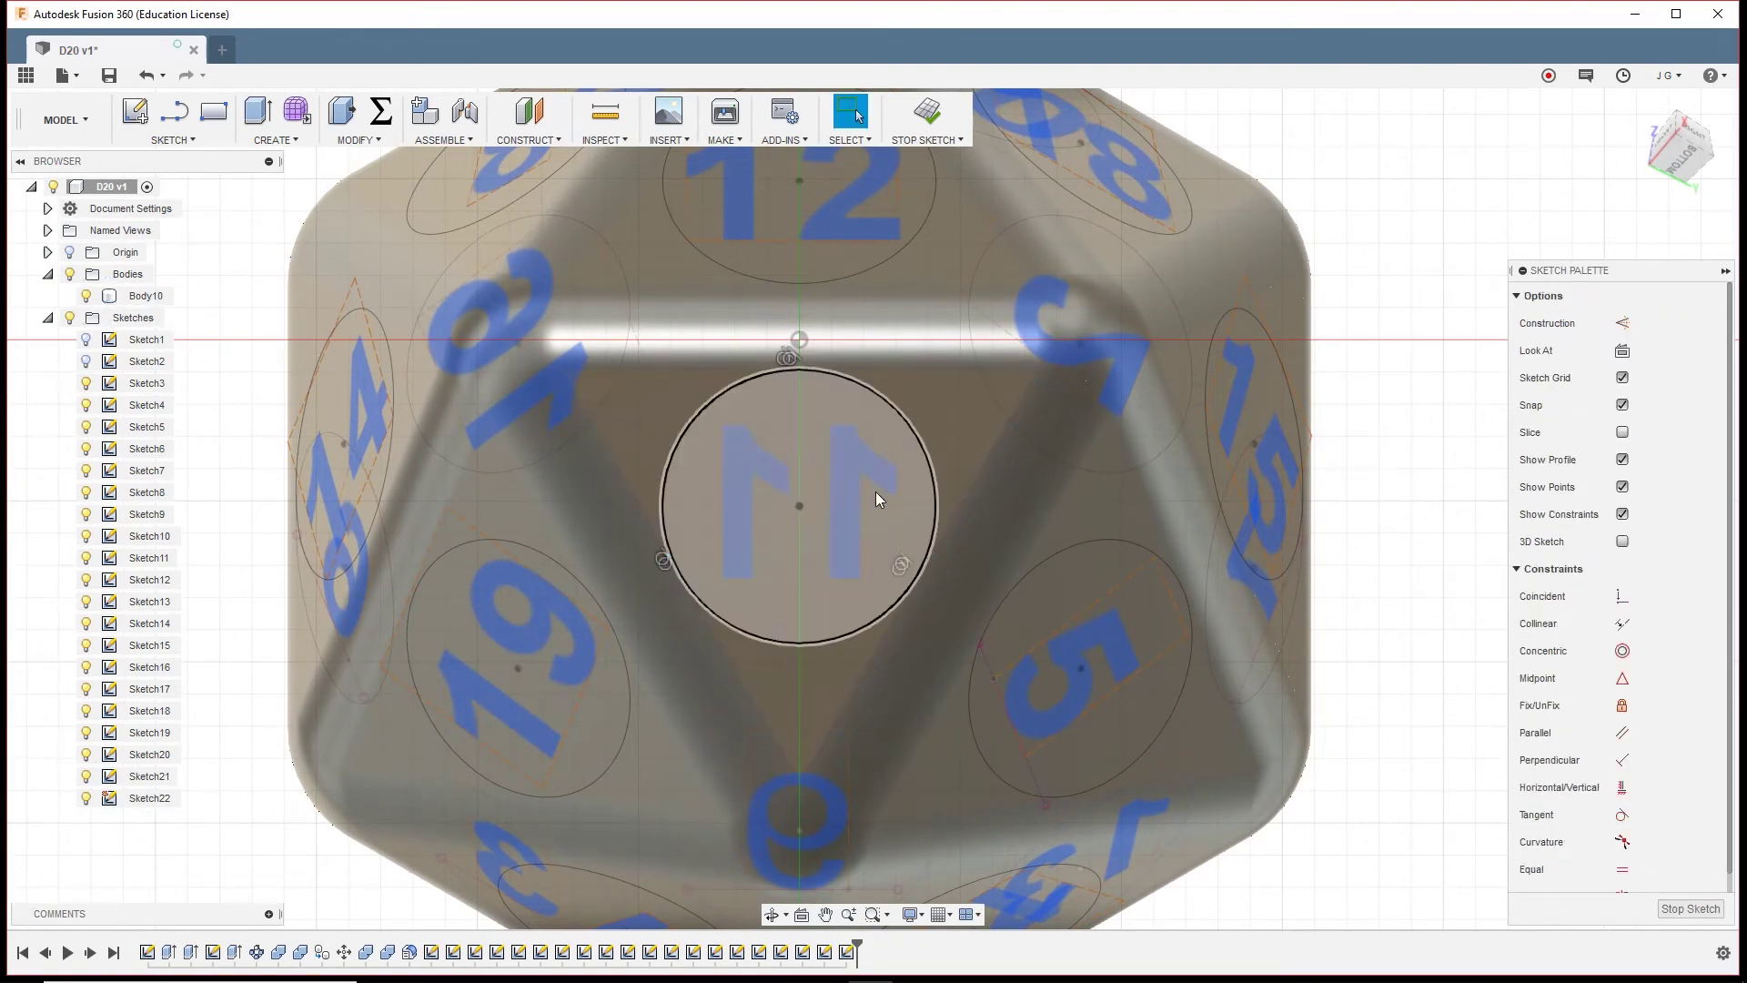
Add the sketch text "10" with a height of SideLen / 3 inside the tangent circle below the 12
key(s)
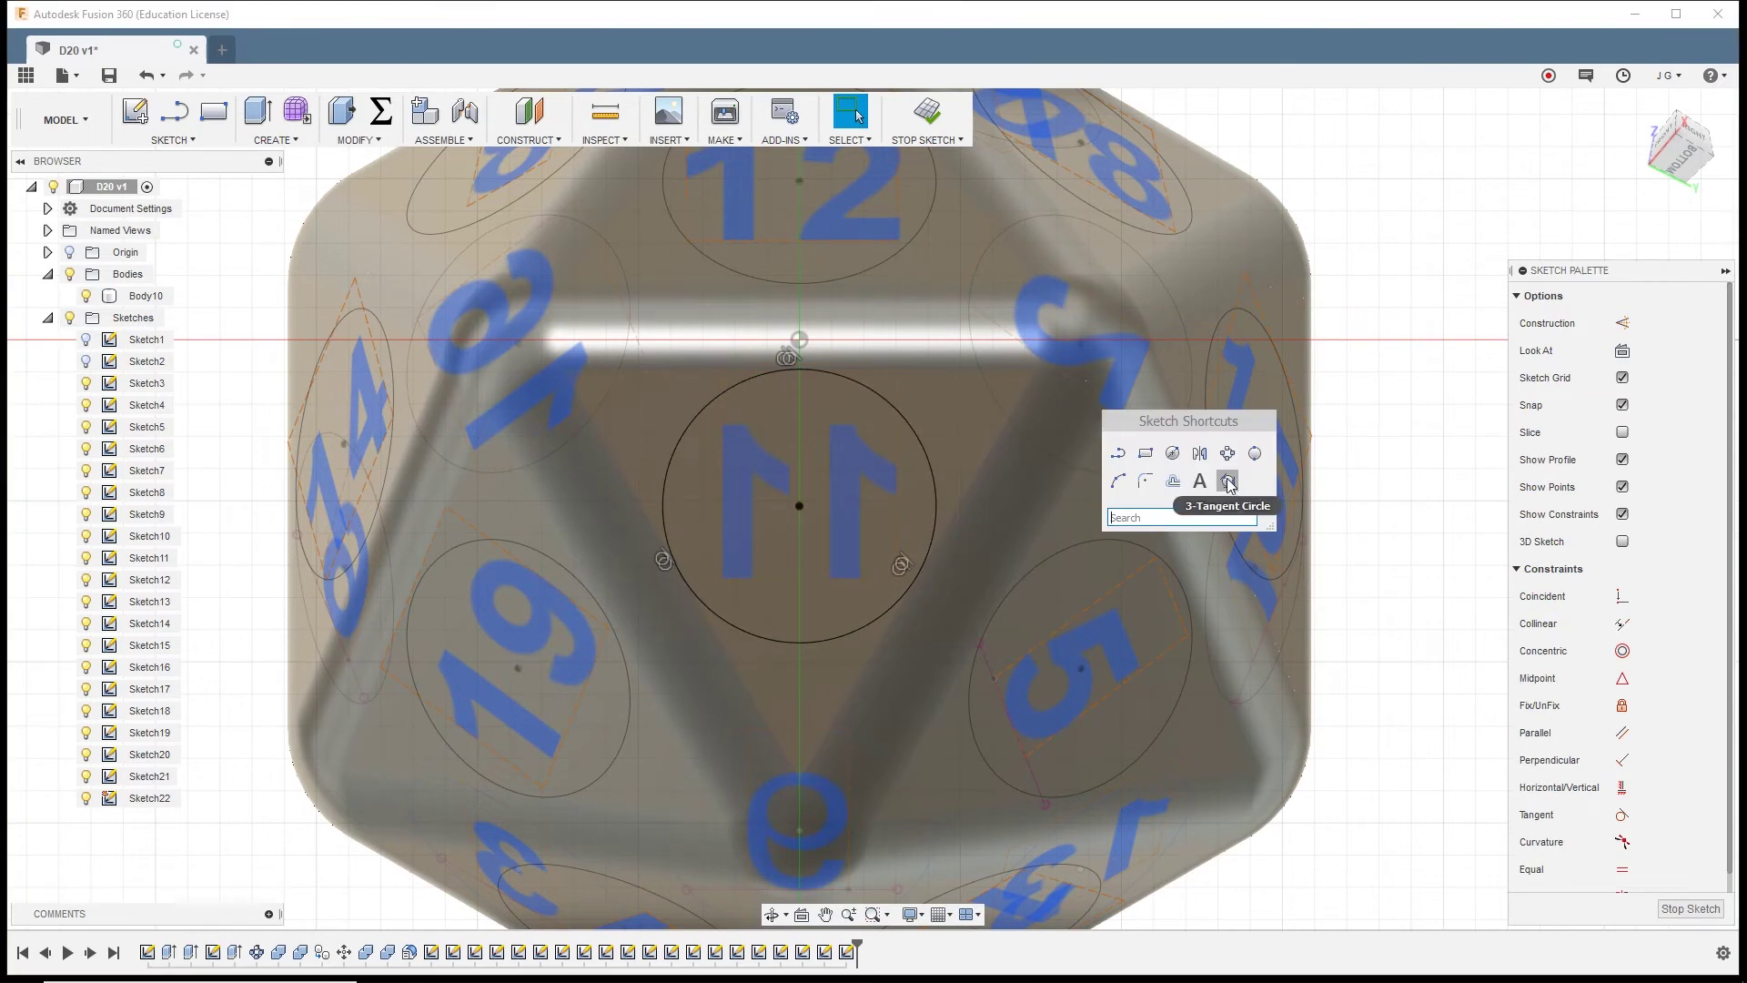
click(1200, 481)
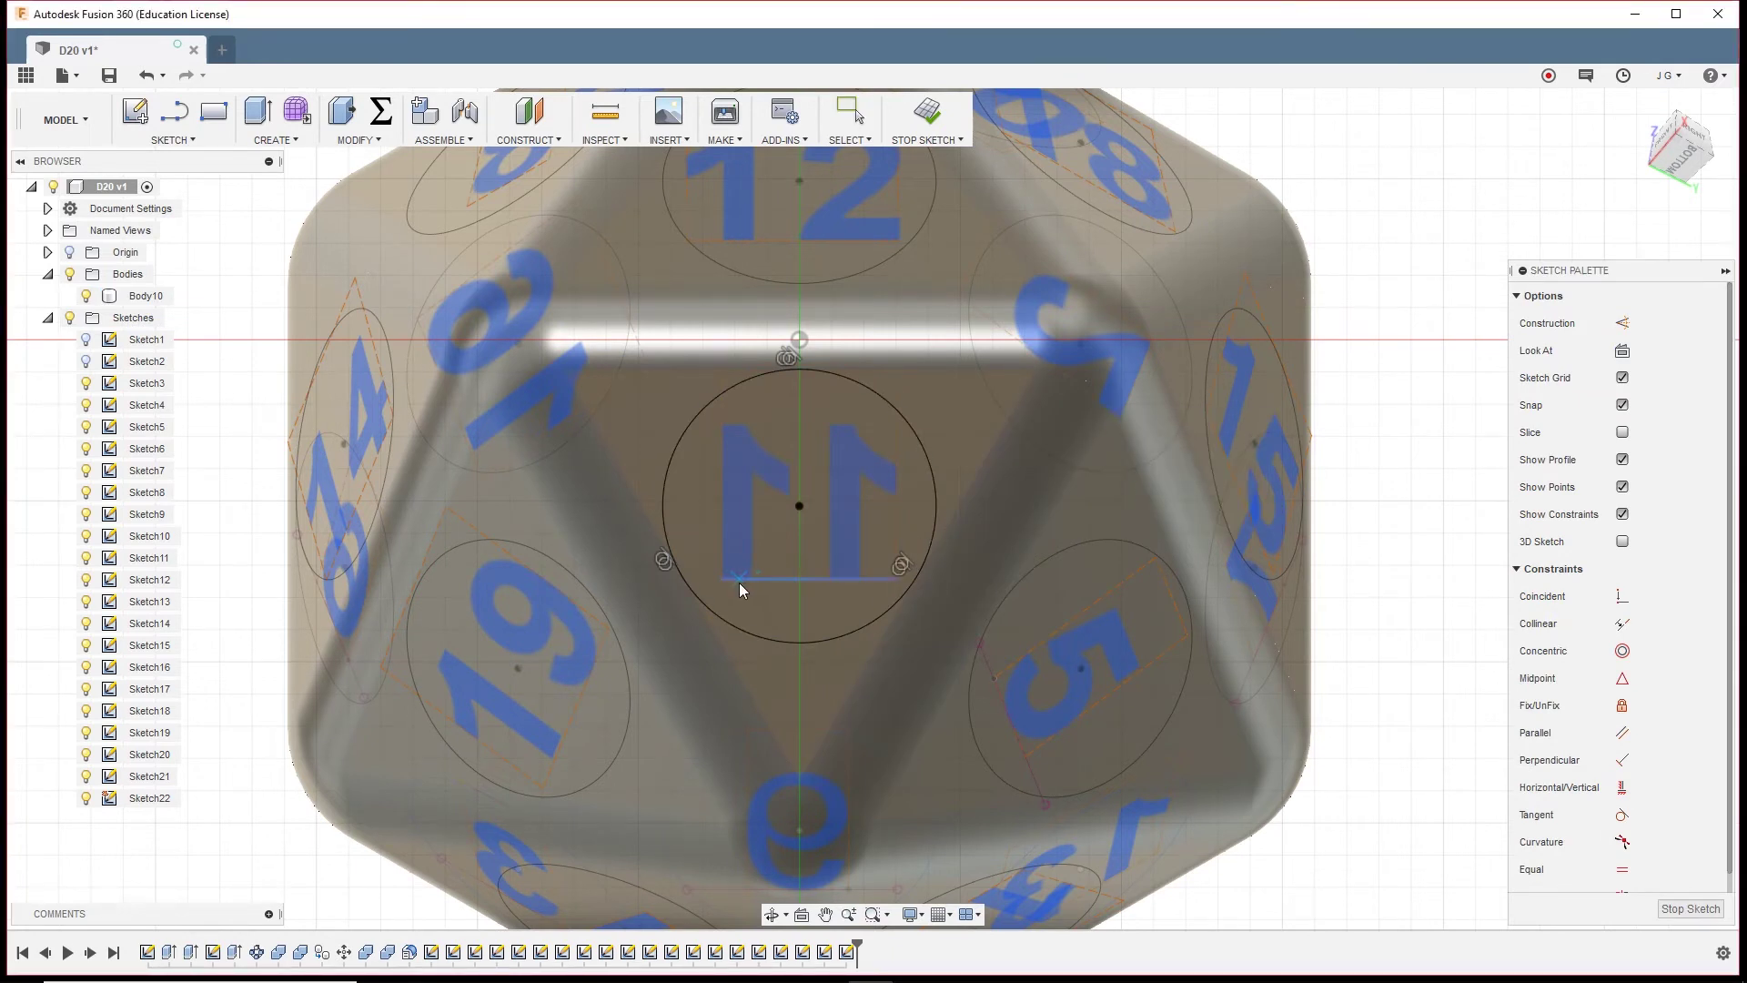
click(735, 581)
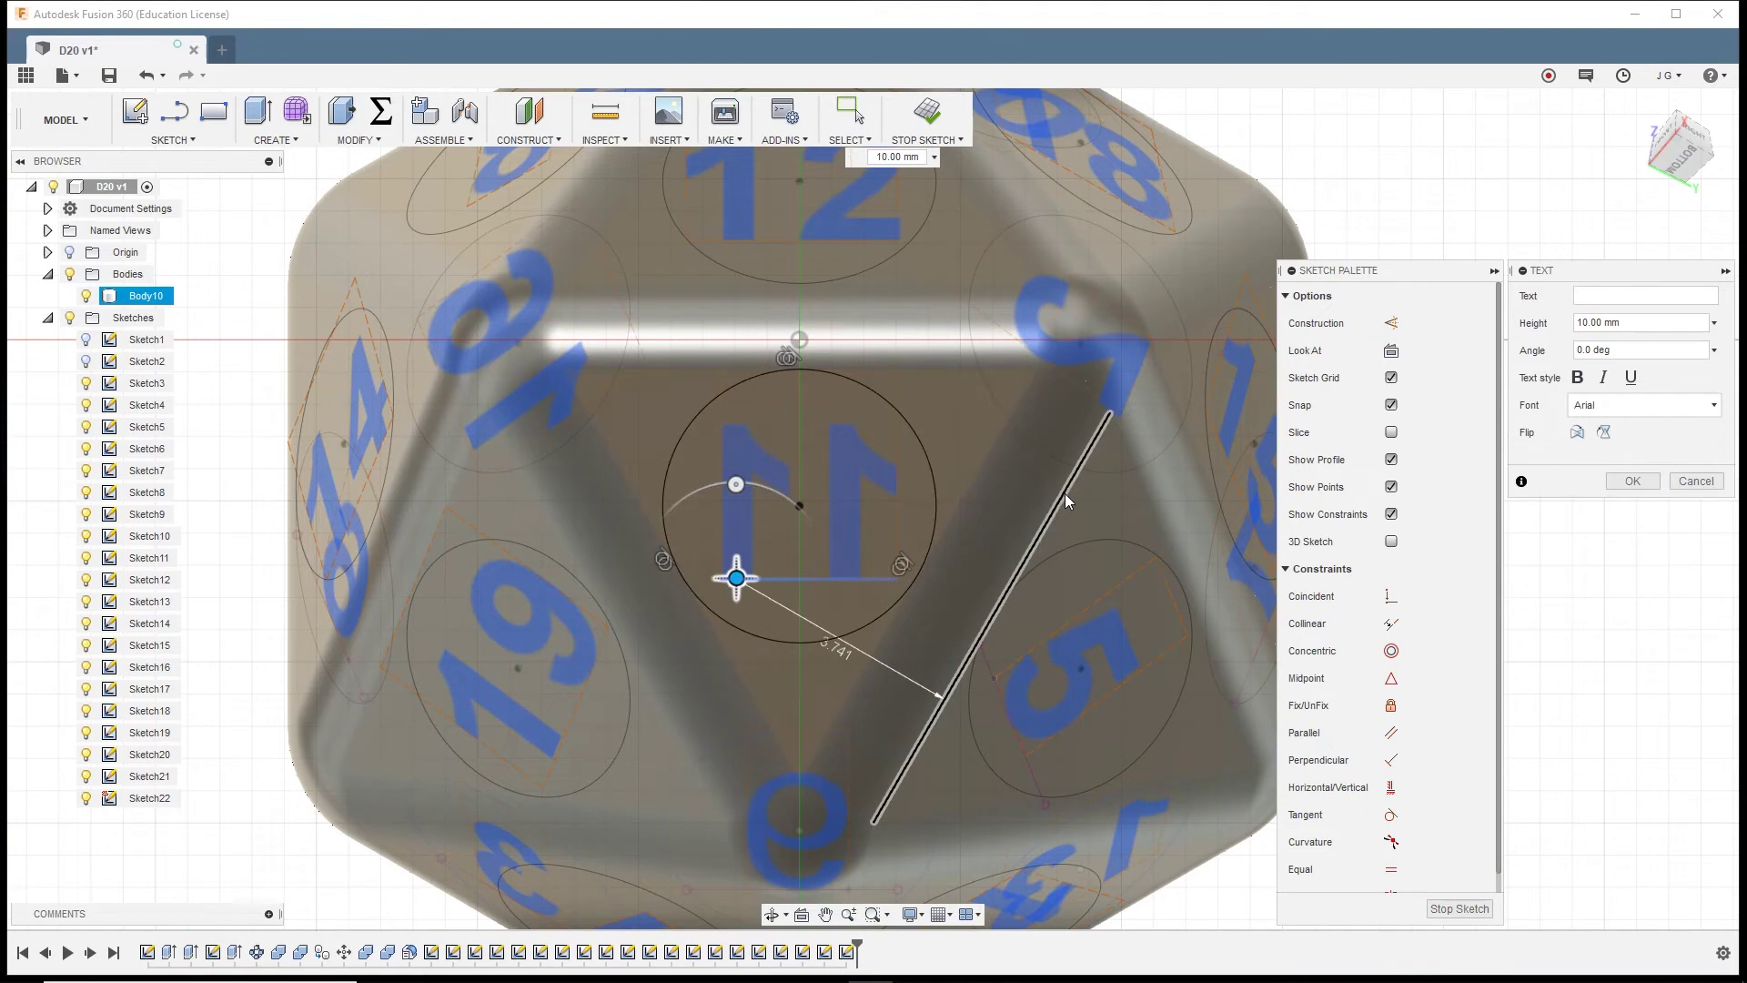
text(1)
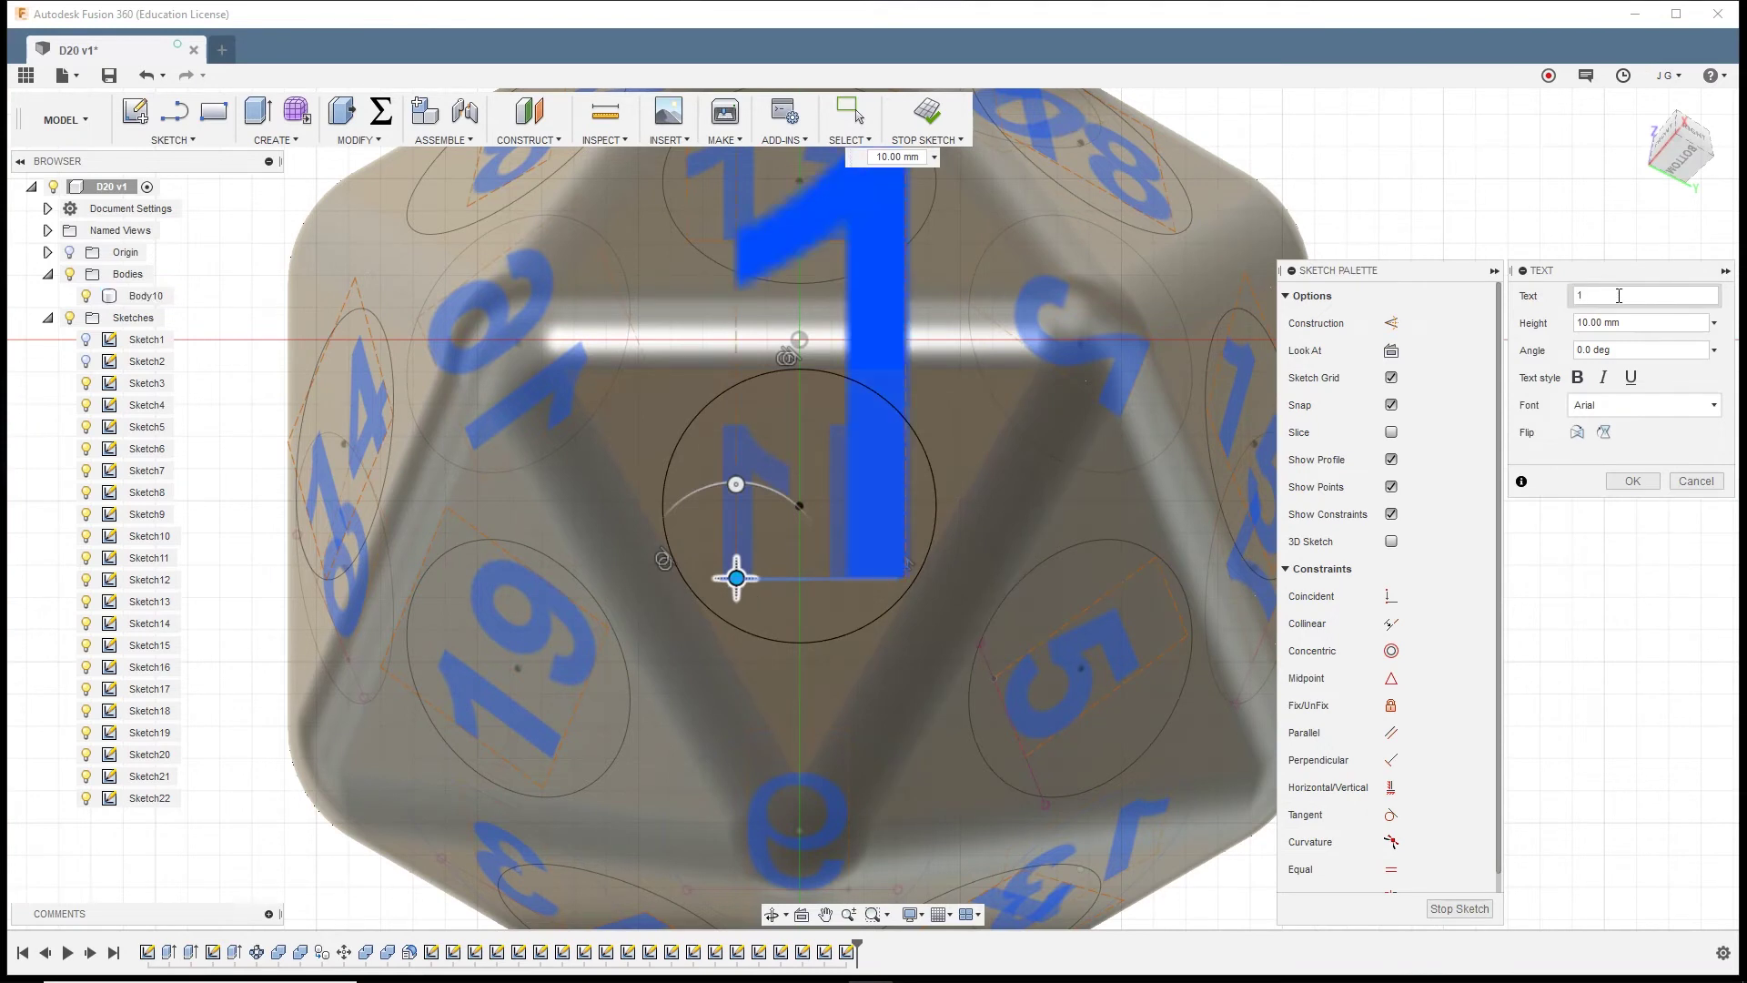
text(0)
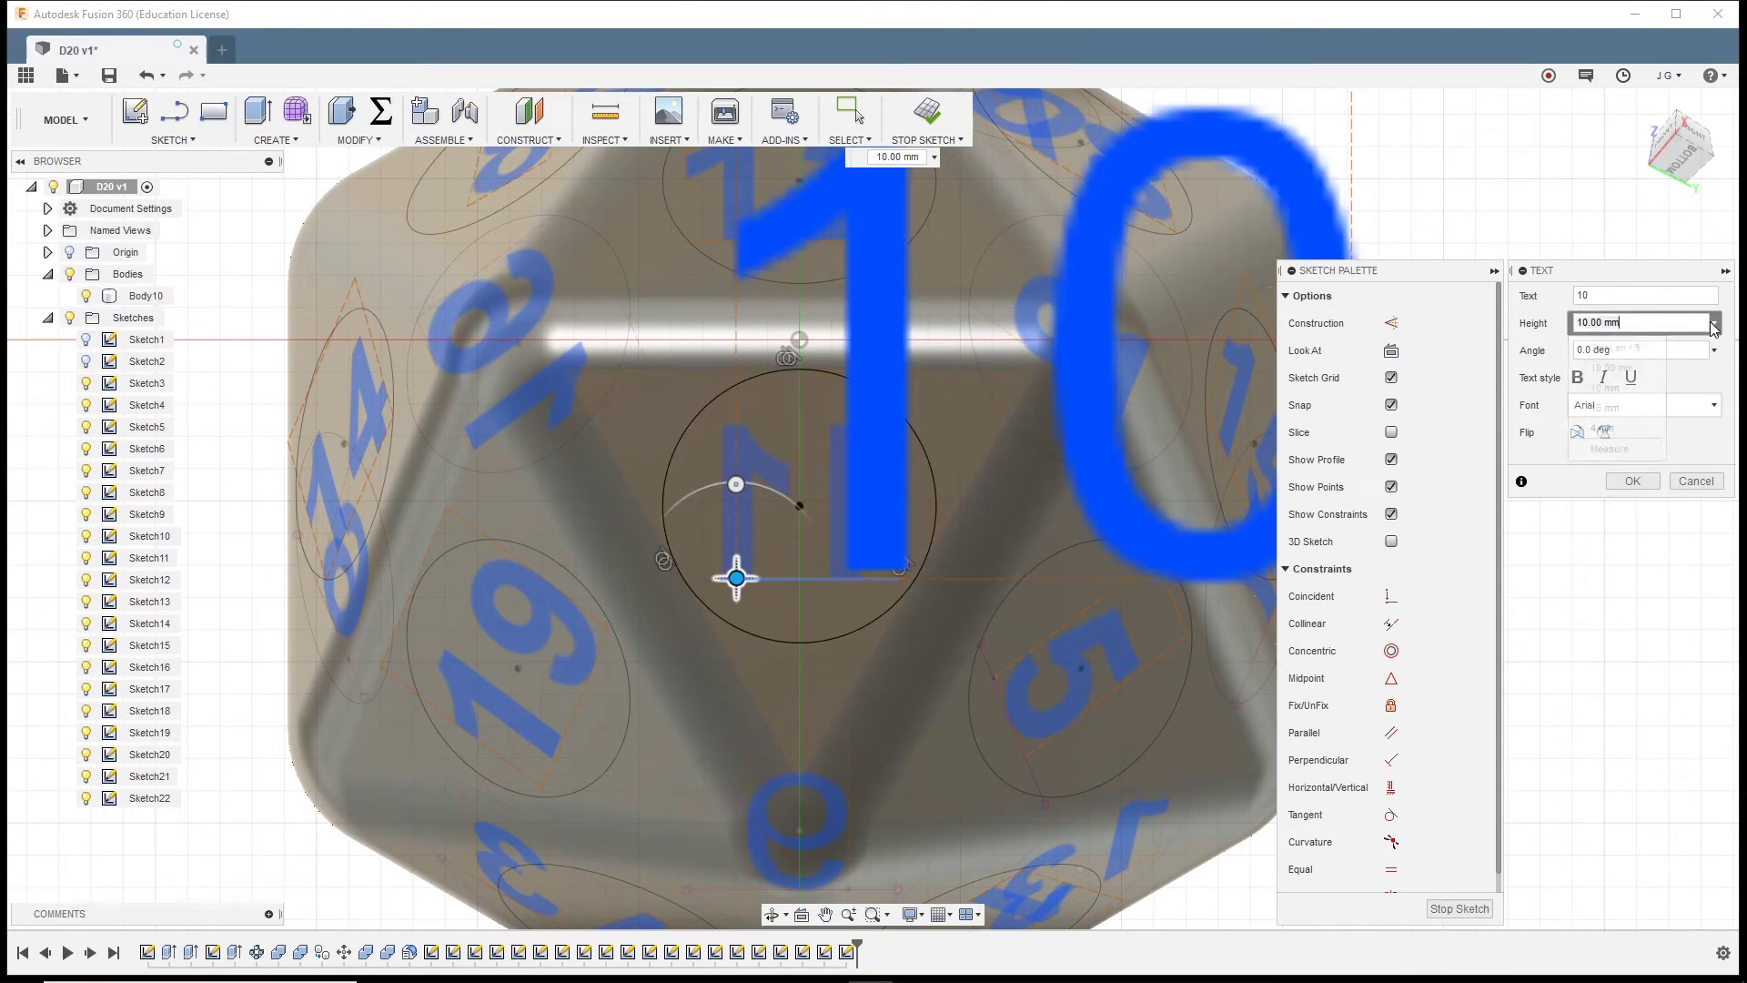
click(1624, 352)
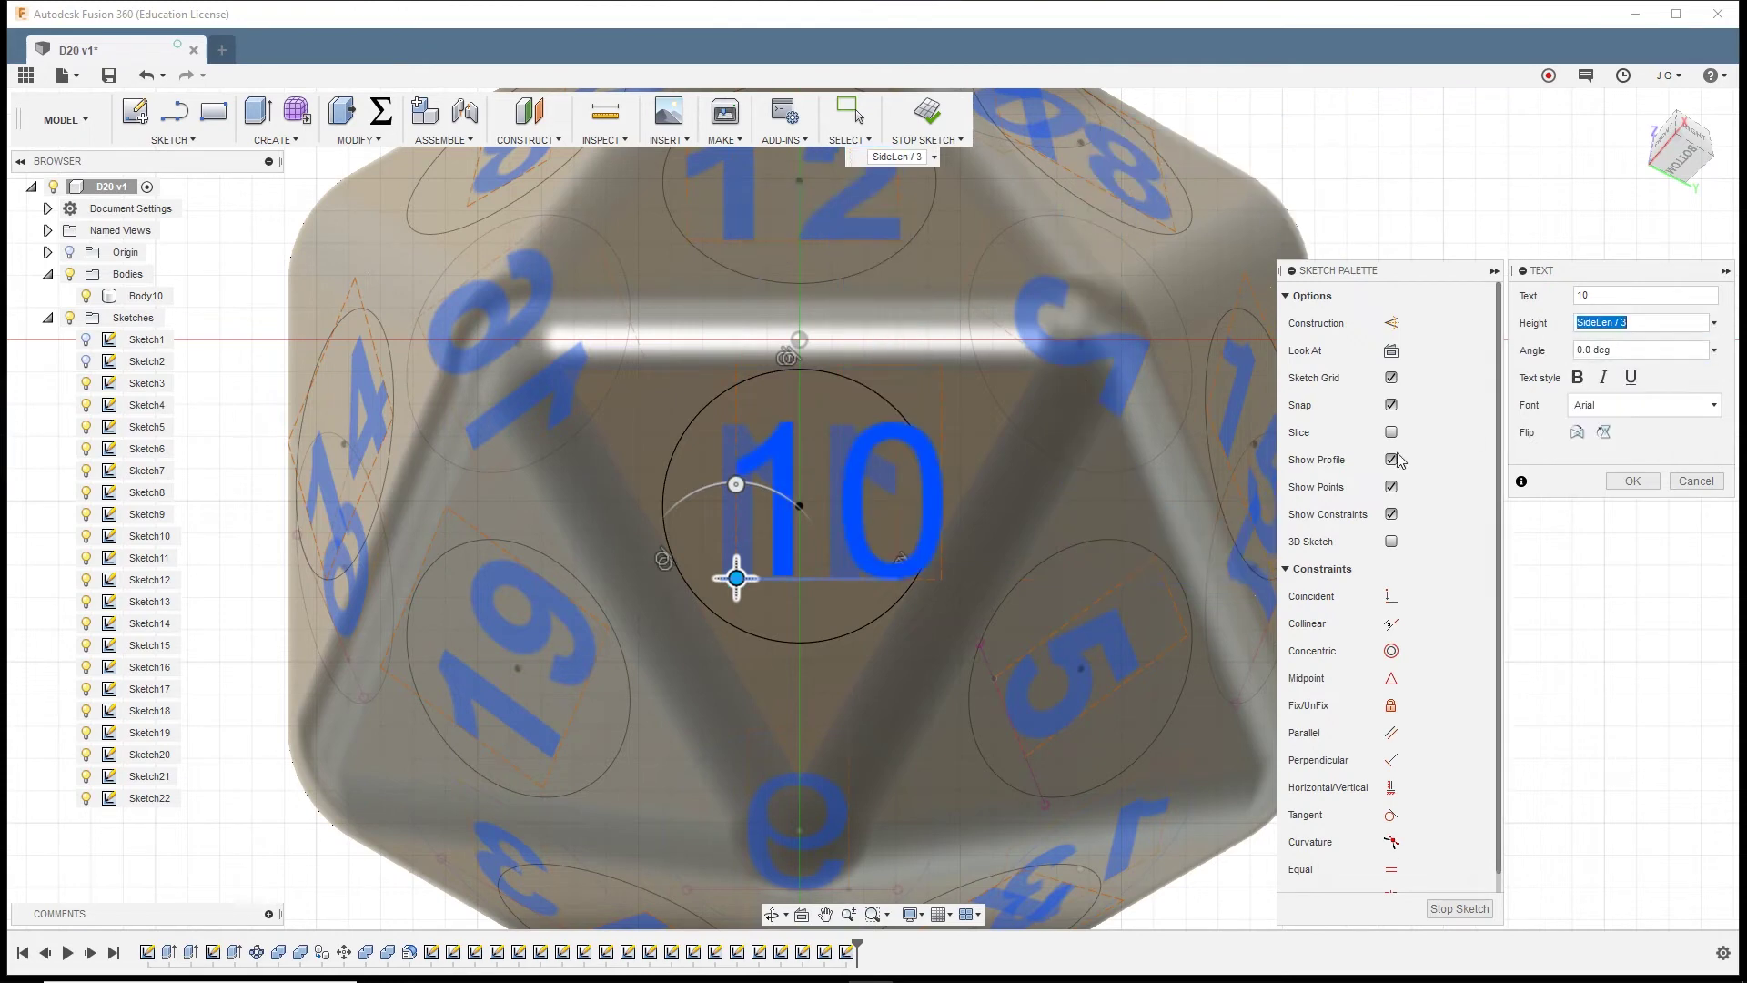
Centre the "10" inside its circle, make it bold, and finish the sketch
drag(732, 581, 684, 579)
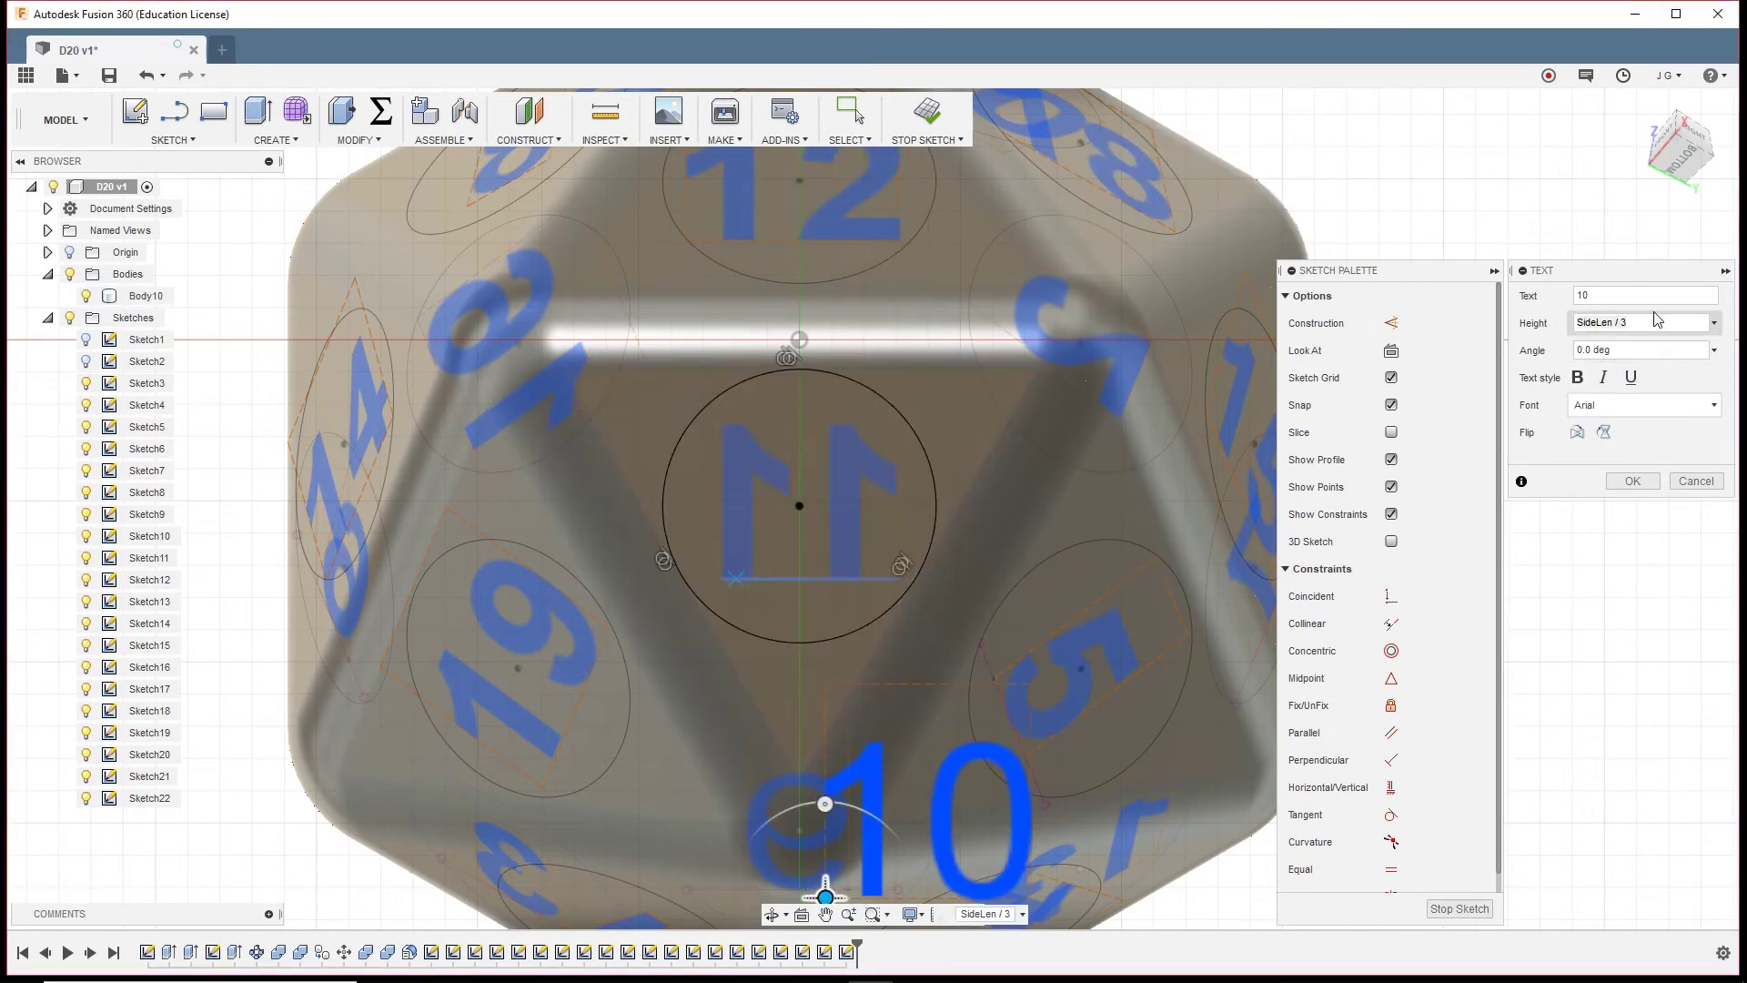
scroll(844, 647, down, 2)
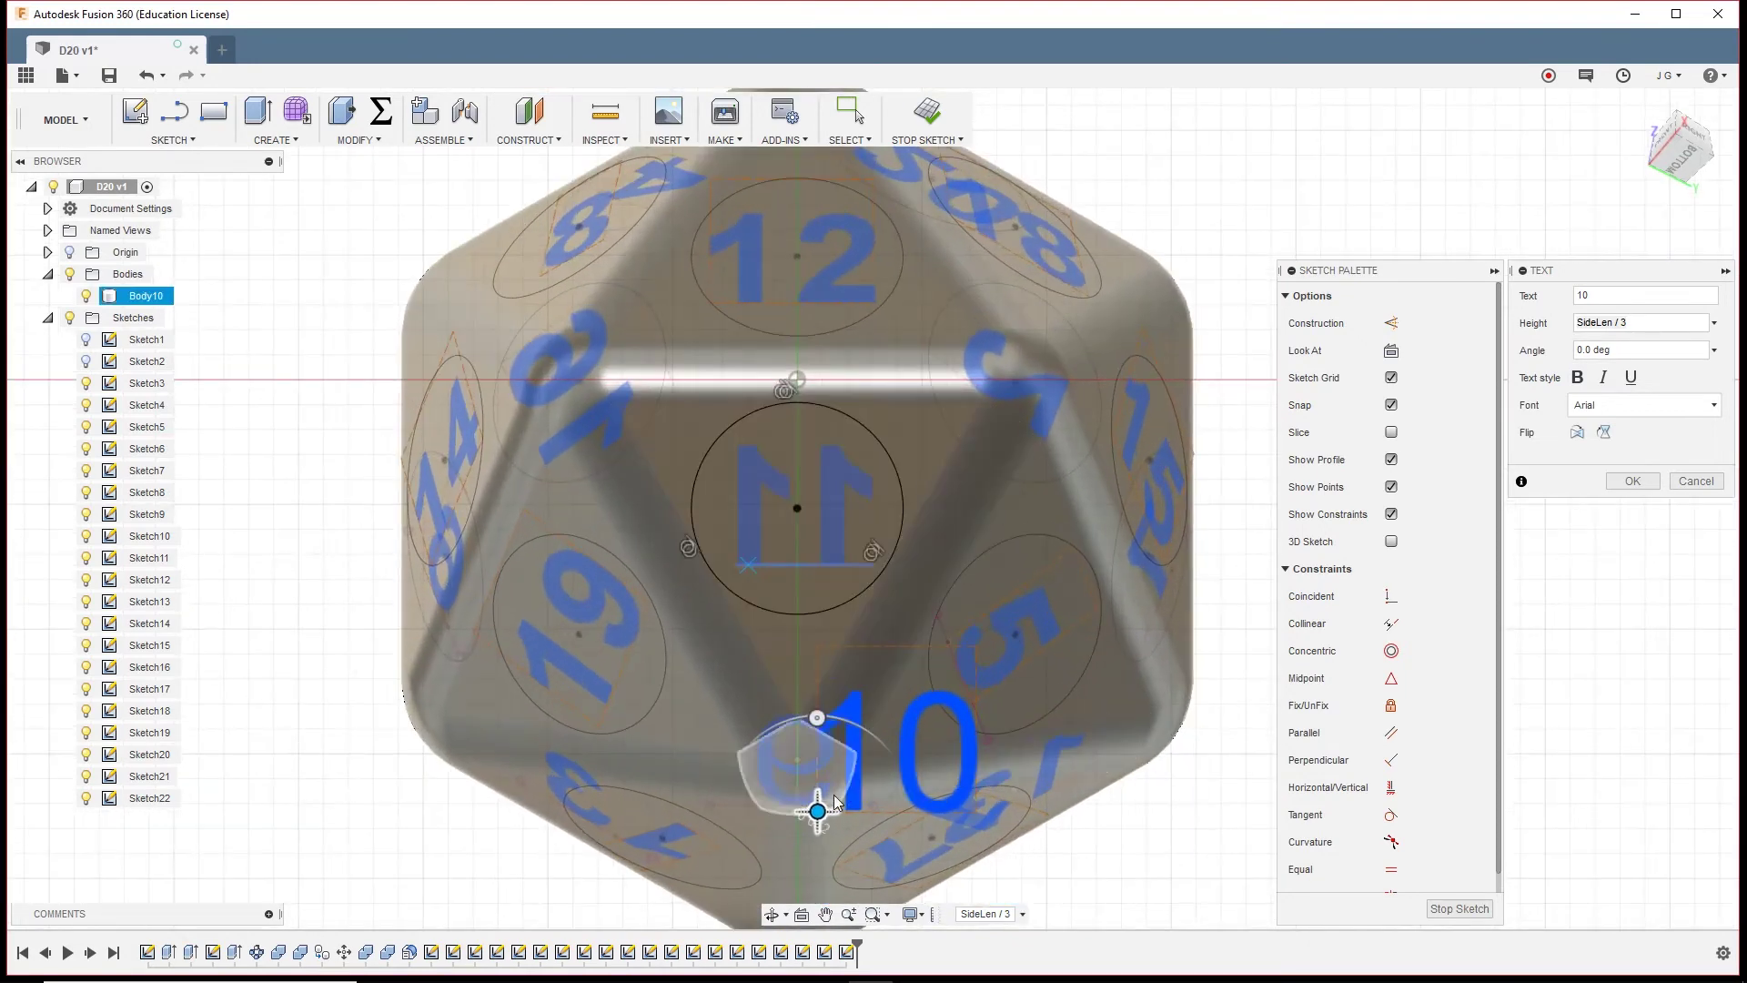
drag(817, 810, 719, 556)
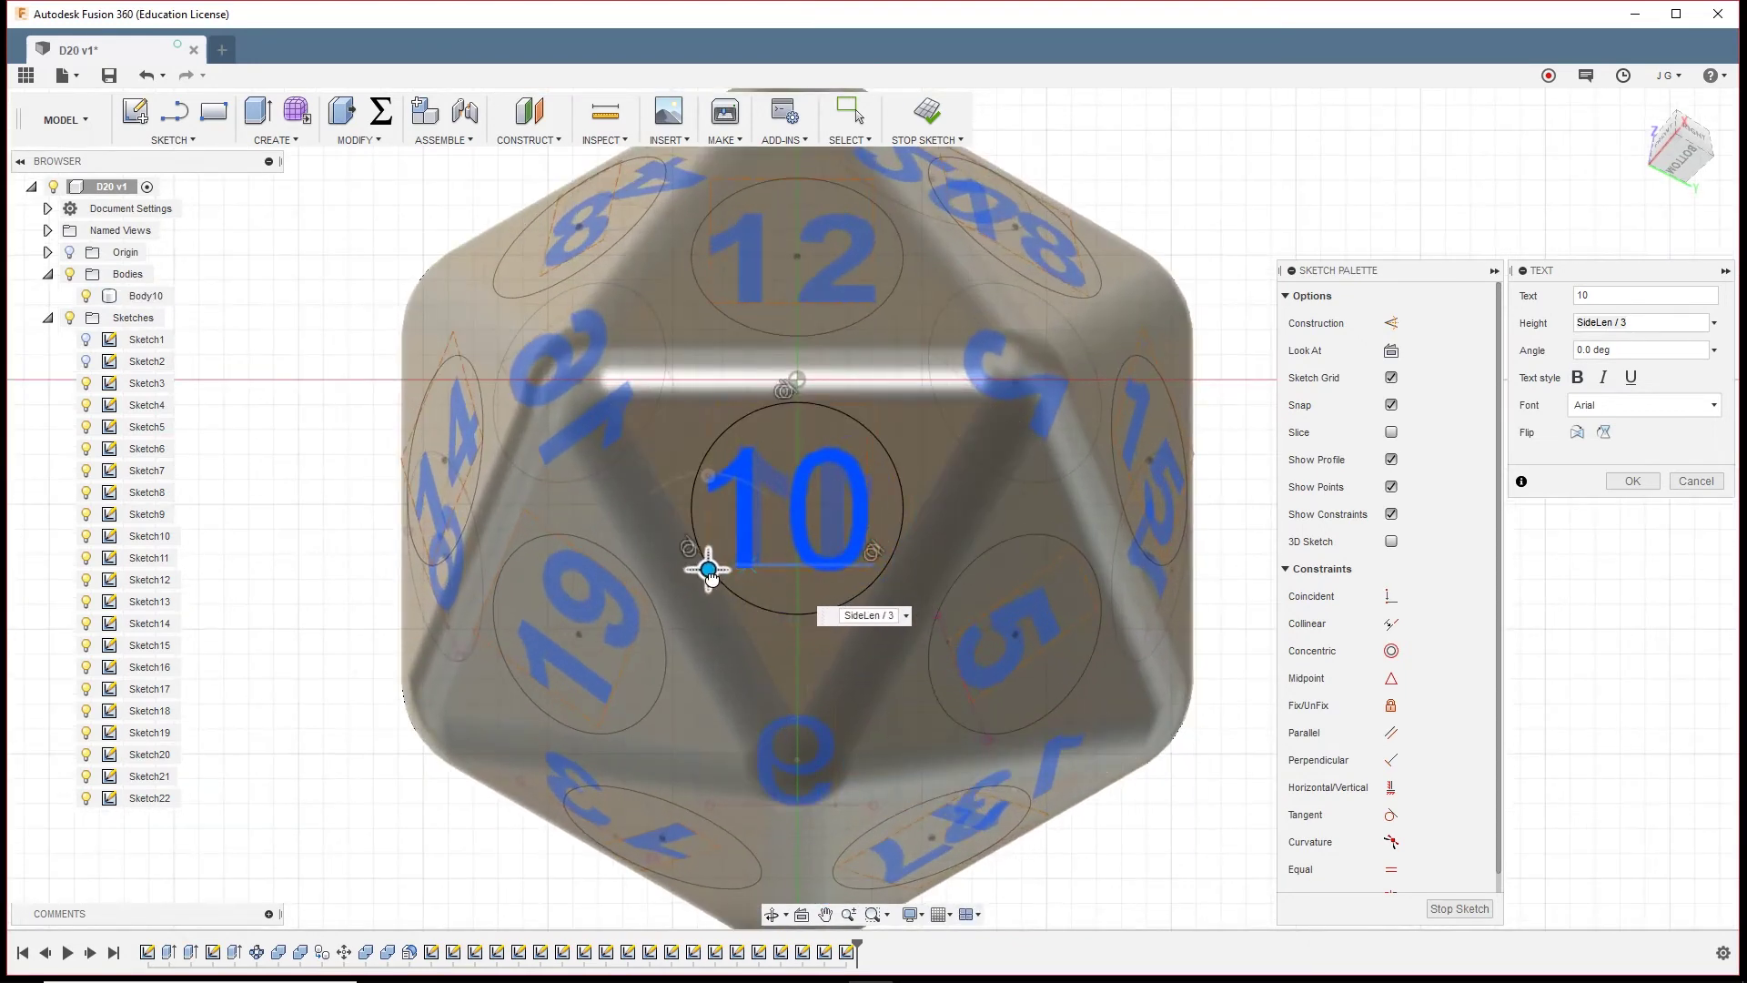
click(1577, 377)
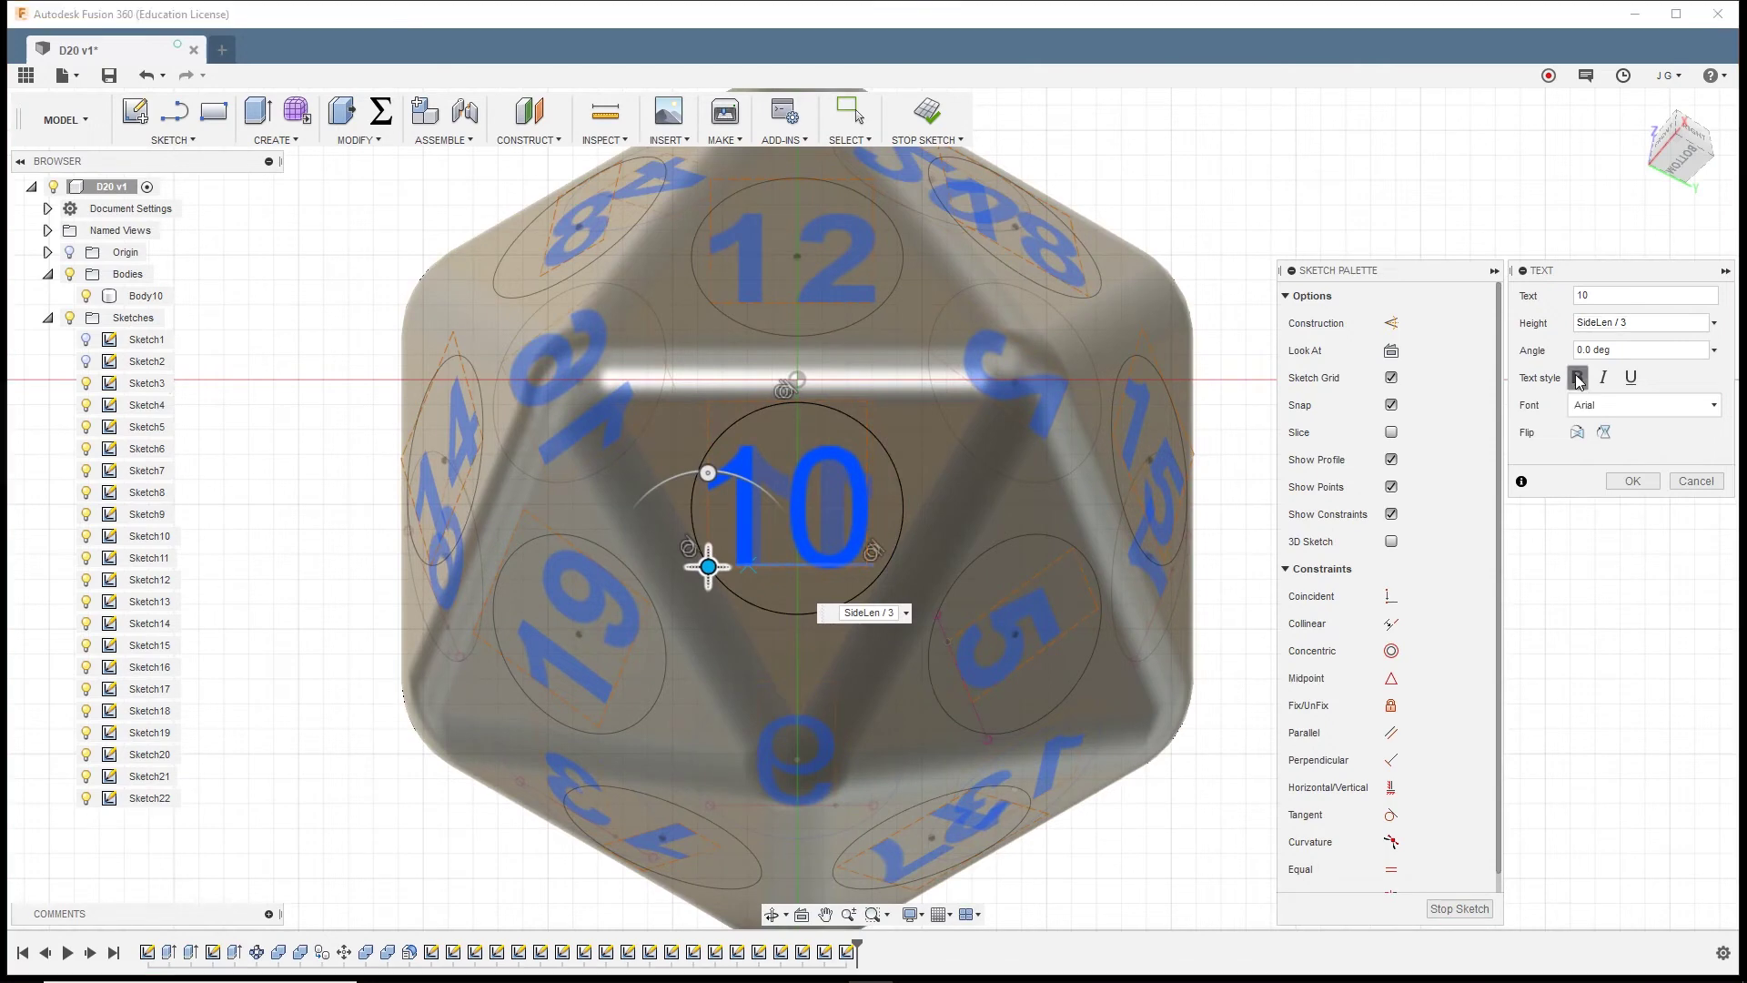
scroll(768, 522, up, 3)
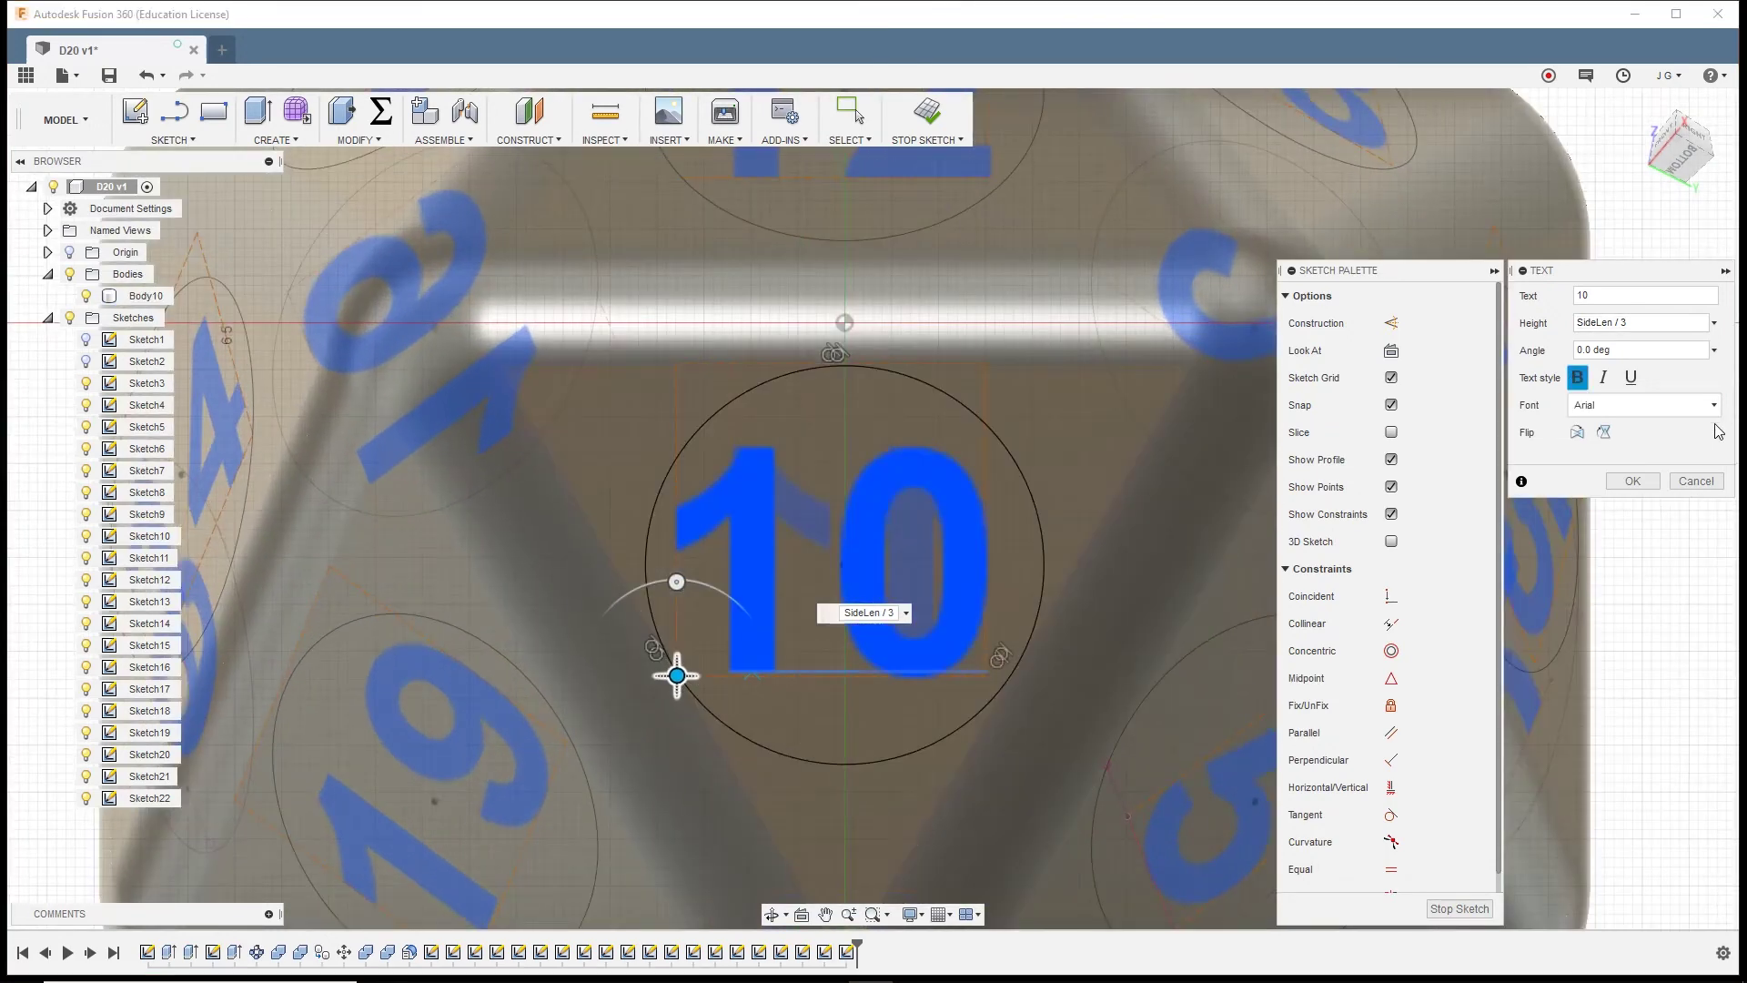
click(1632, 482)
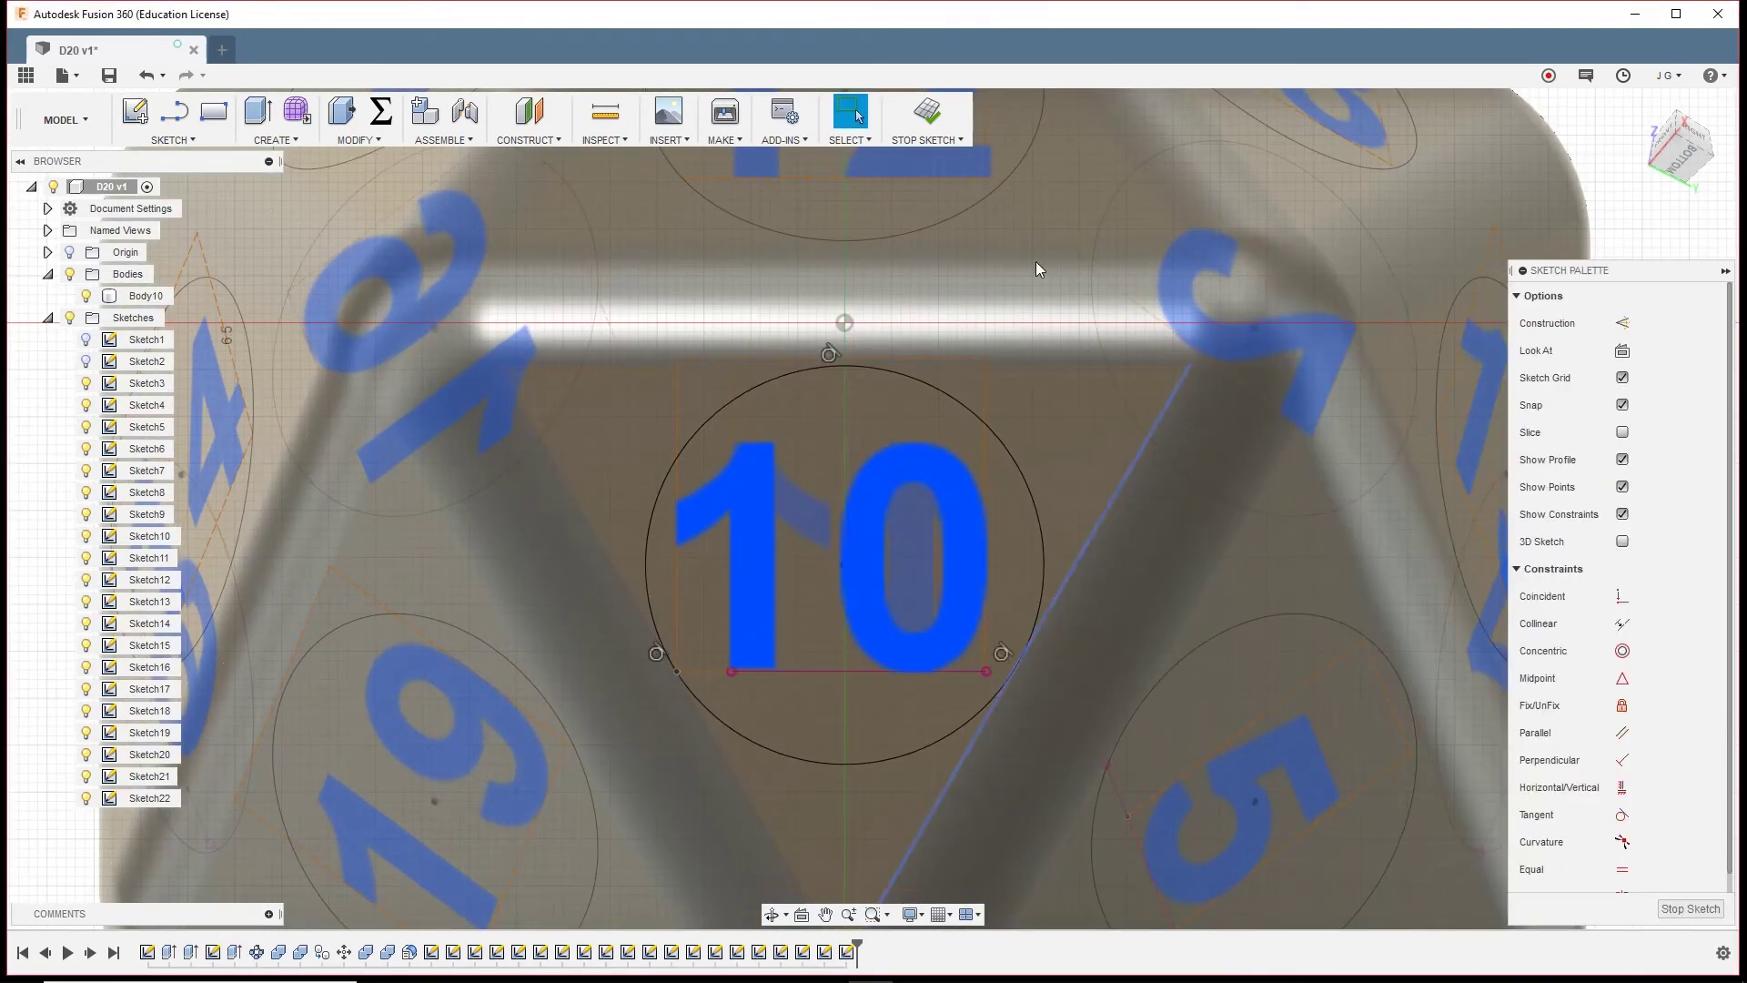
click(923, 110)
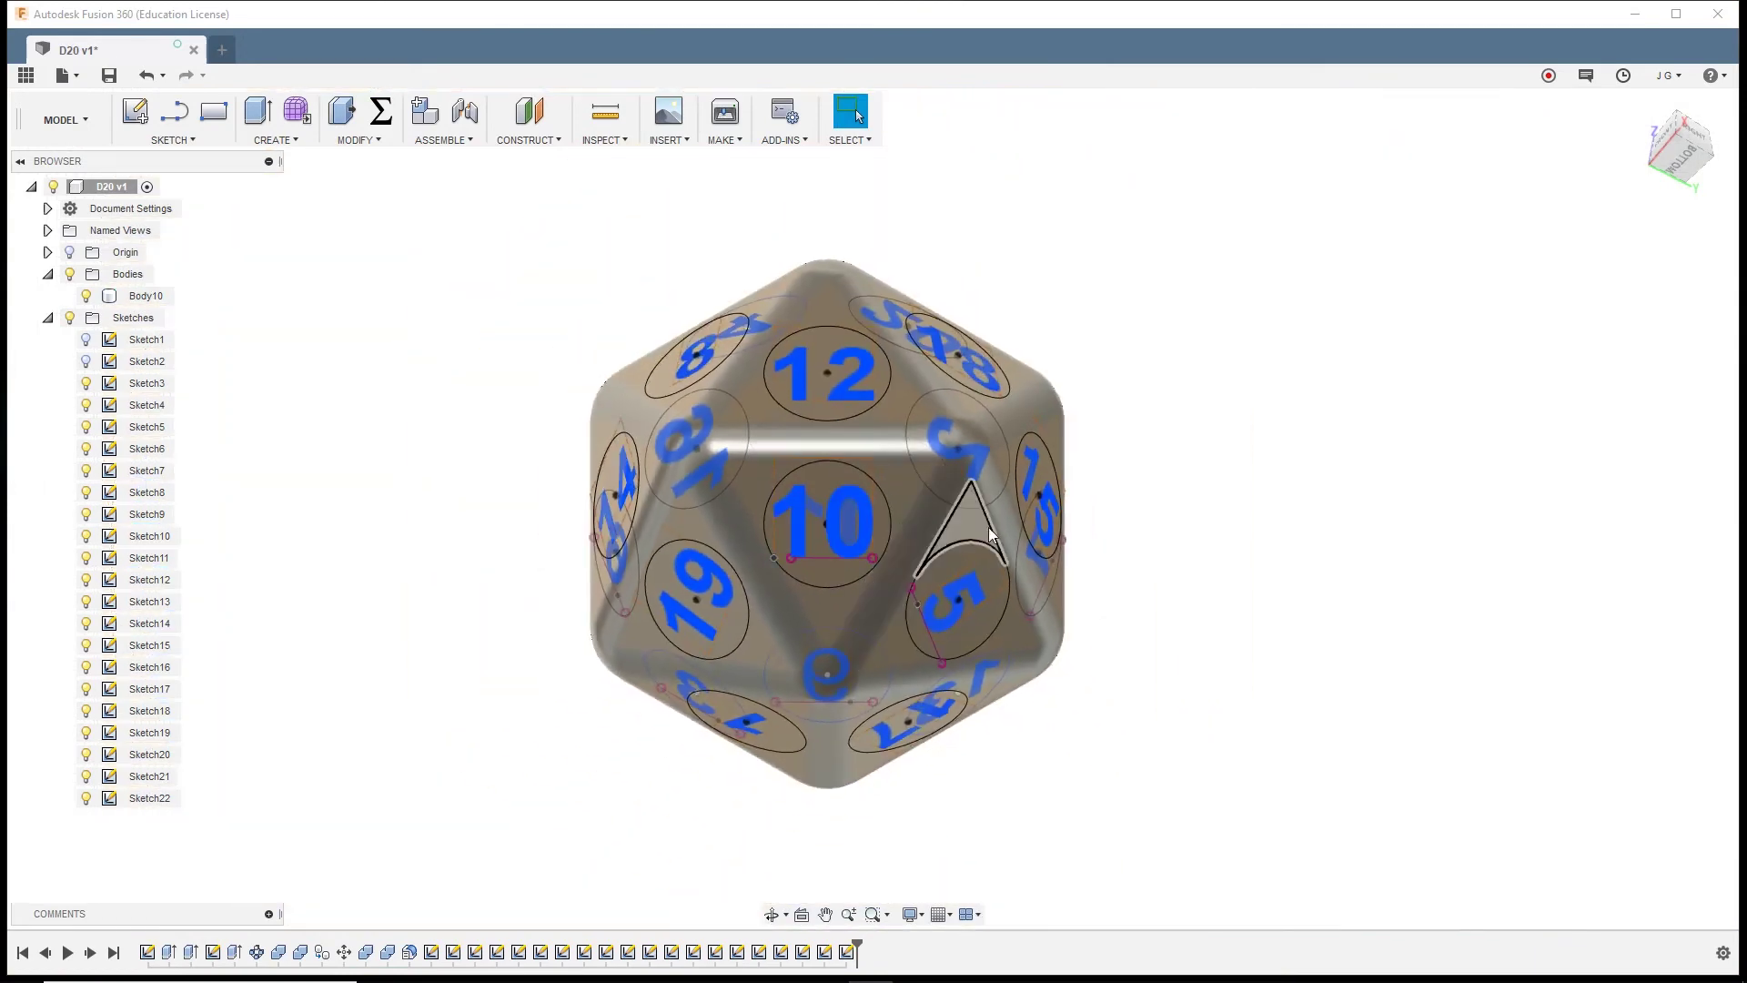
Review the numbers around the die, ending on the faces with the 6, 3 and 9
shift+middle_drag(1300, 418, 1197, 511)
scroll(1197, 510, down, 2)
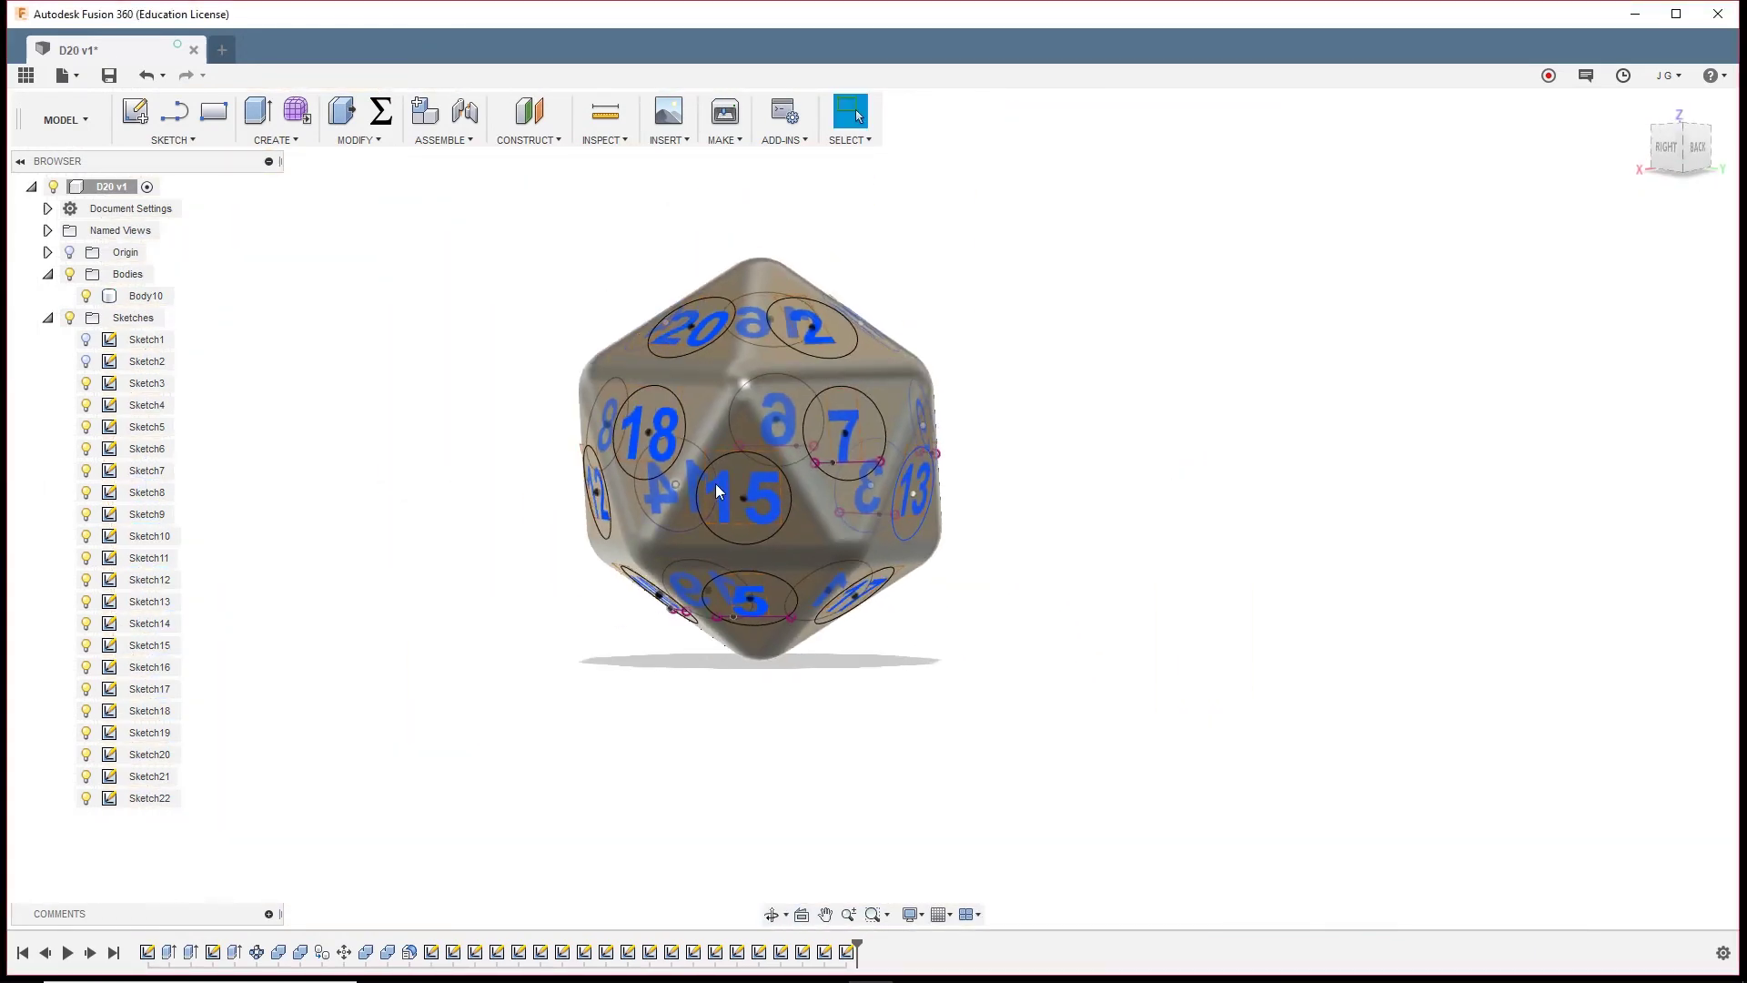
shift+middle_drag(715, 491, 1379, 560)
scroll(1349, 589, down, 3)
scroll(726, 482, up, 3)
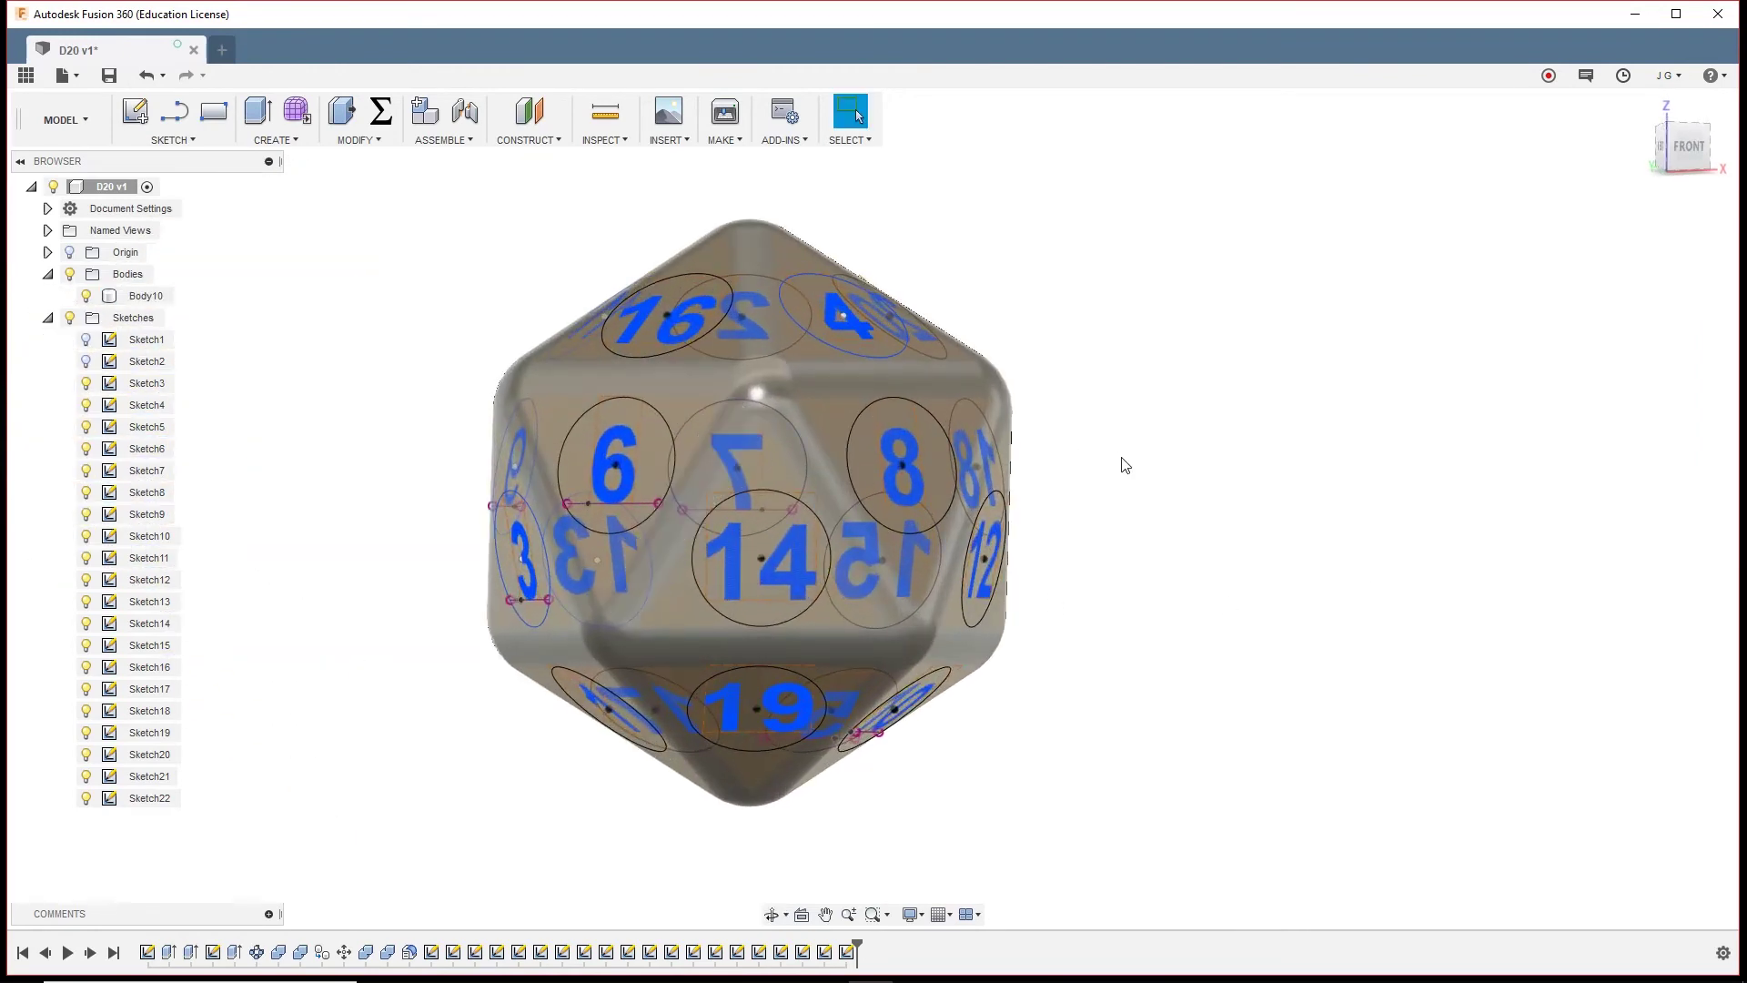
shift+middle_drag(1122, 457, 1168, 499)
scroll(1168, 500, down, 3)
scroll(645, 458, up, 5)
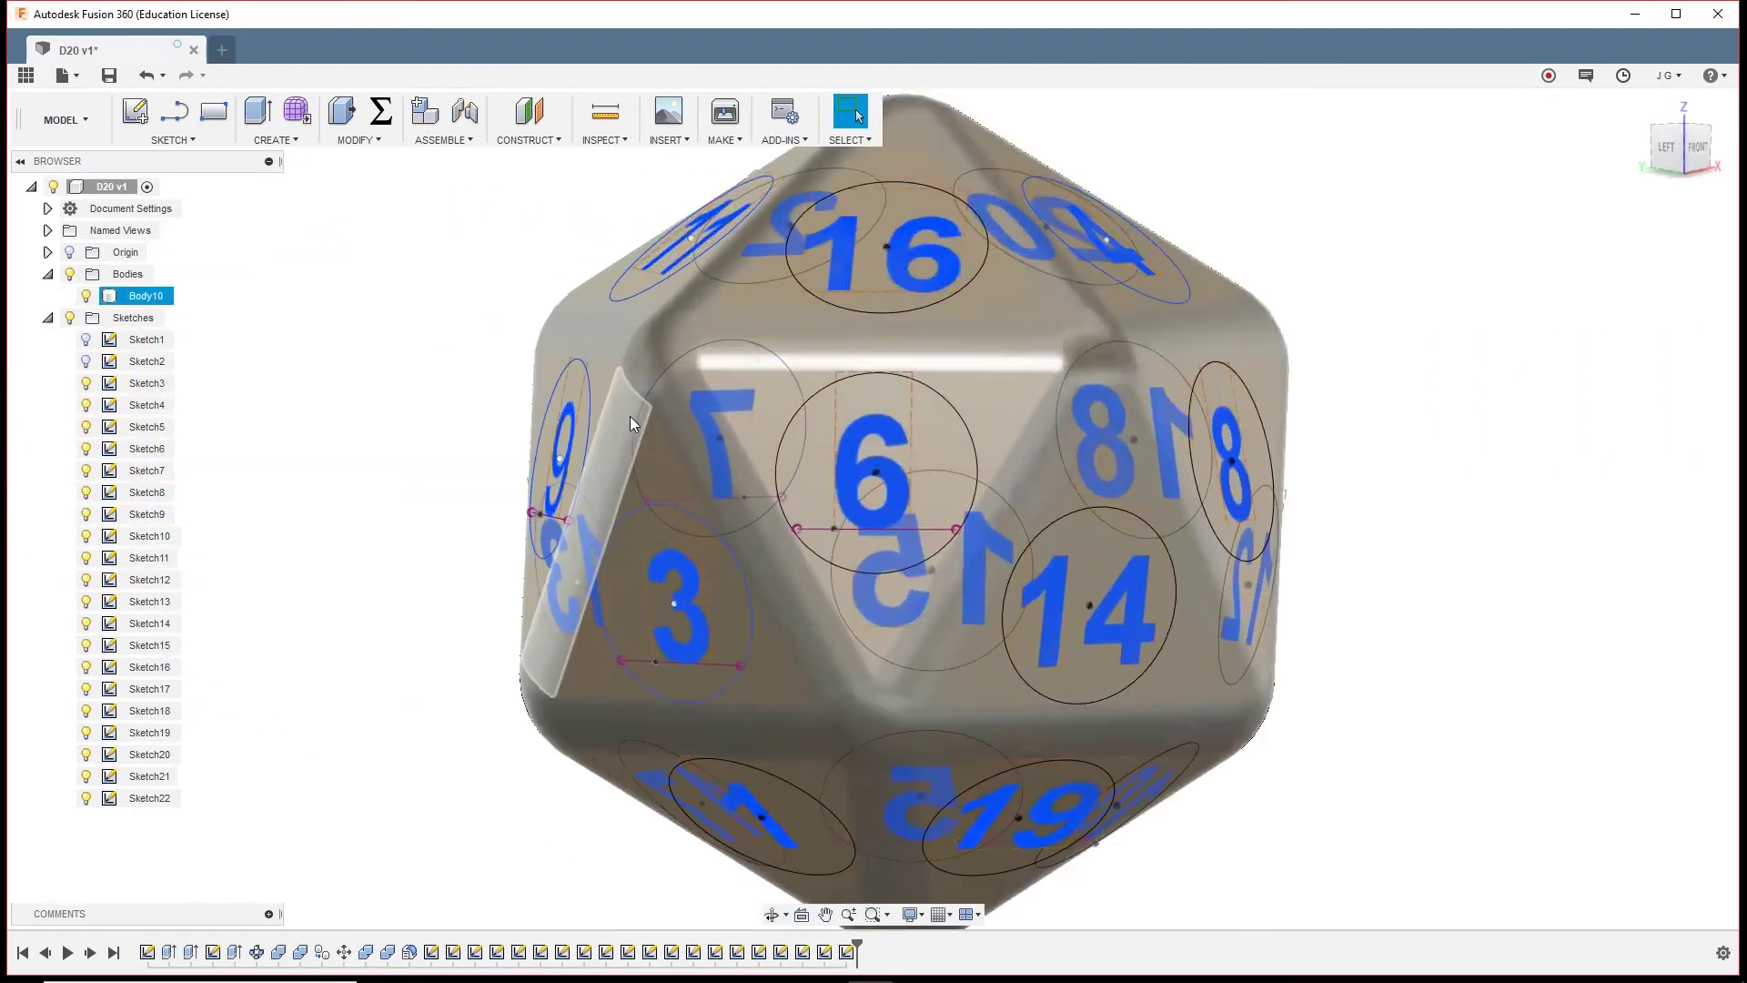
scroll(630, 417, up, 2)
shift+middle_drag(750, 436, 834, 465)
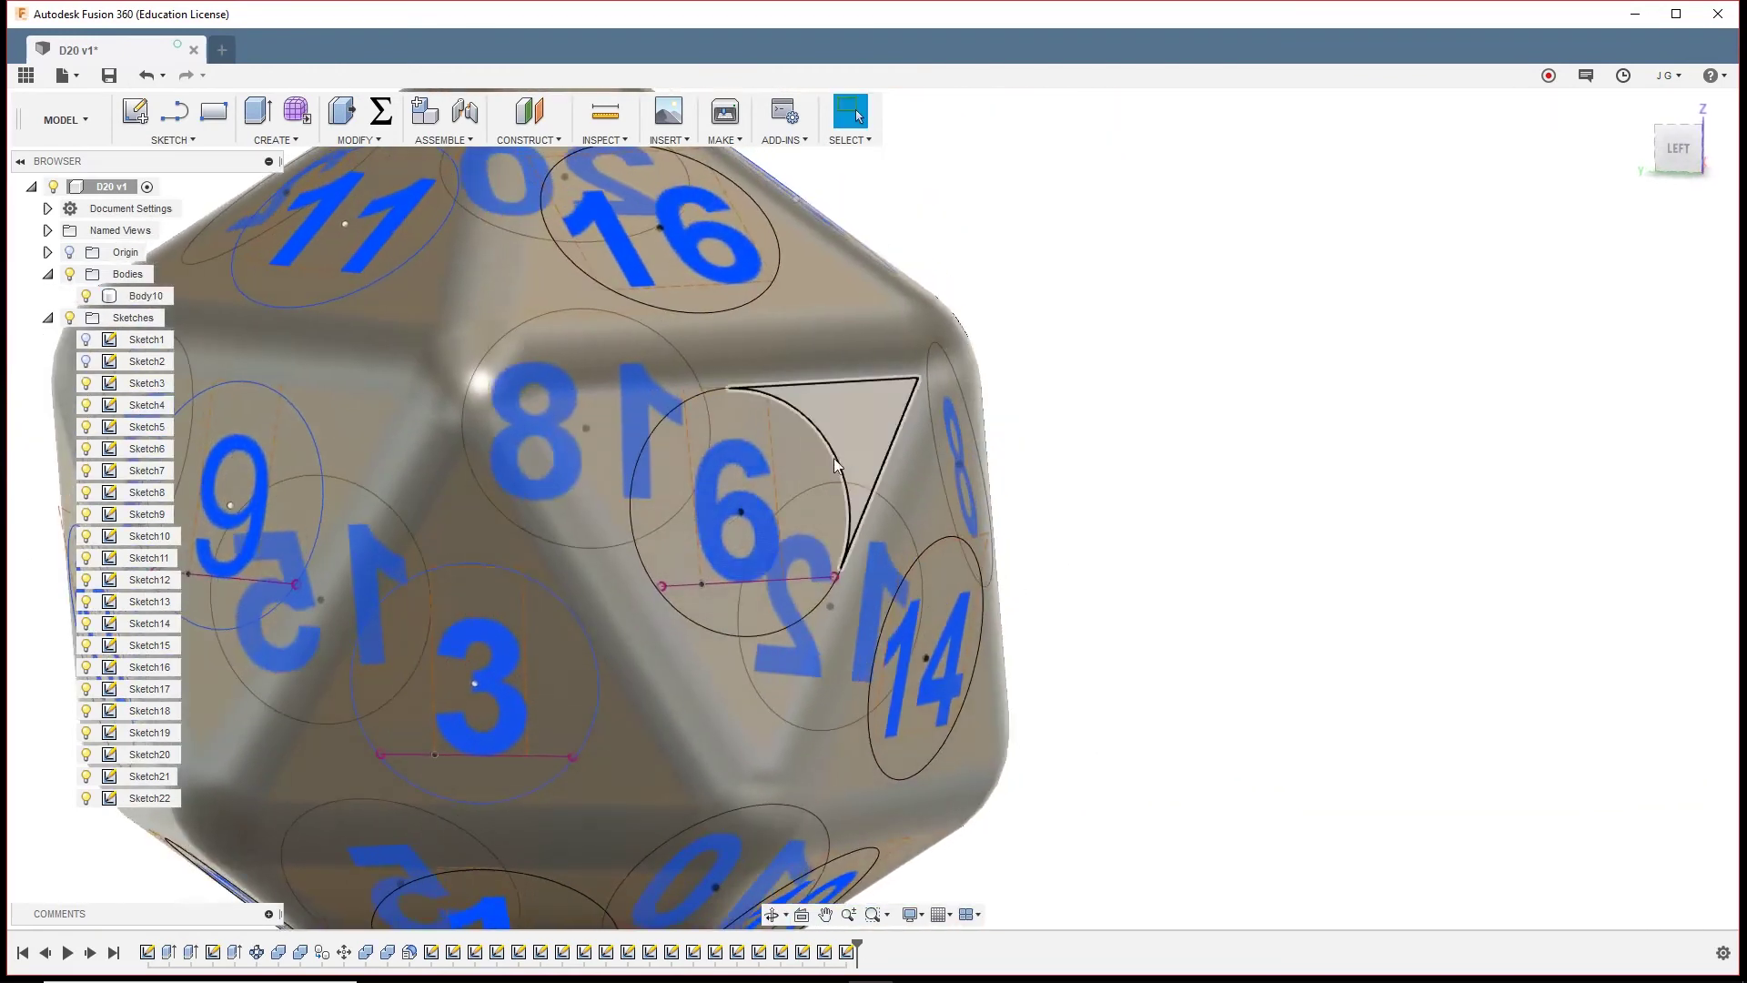
Check the text settings of the 9 in its sketch and leave the sketch without changing them
click(261, 507)
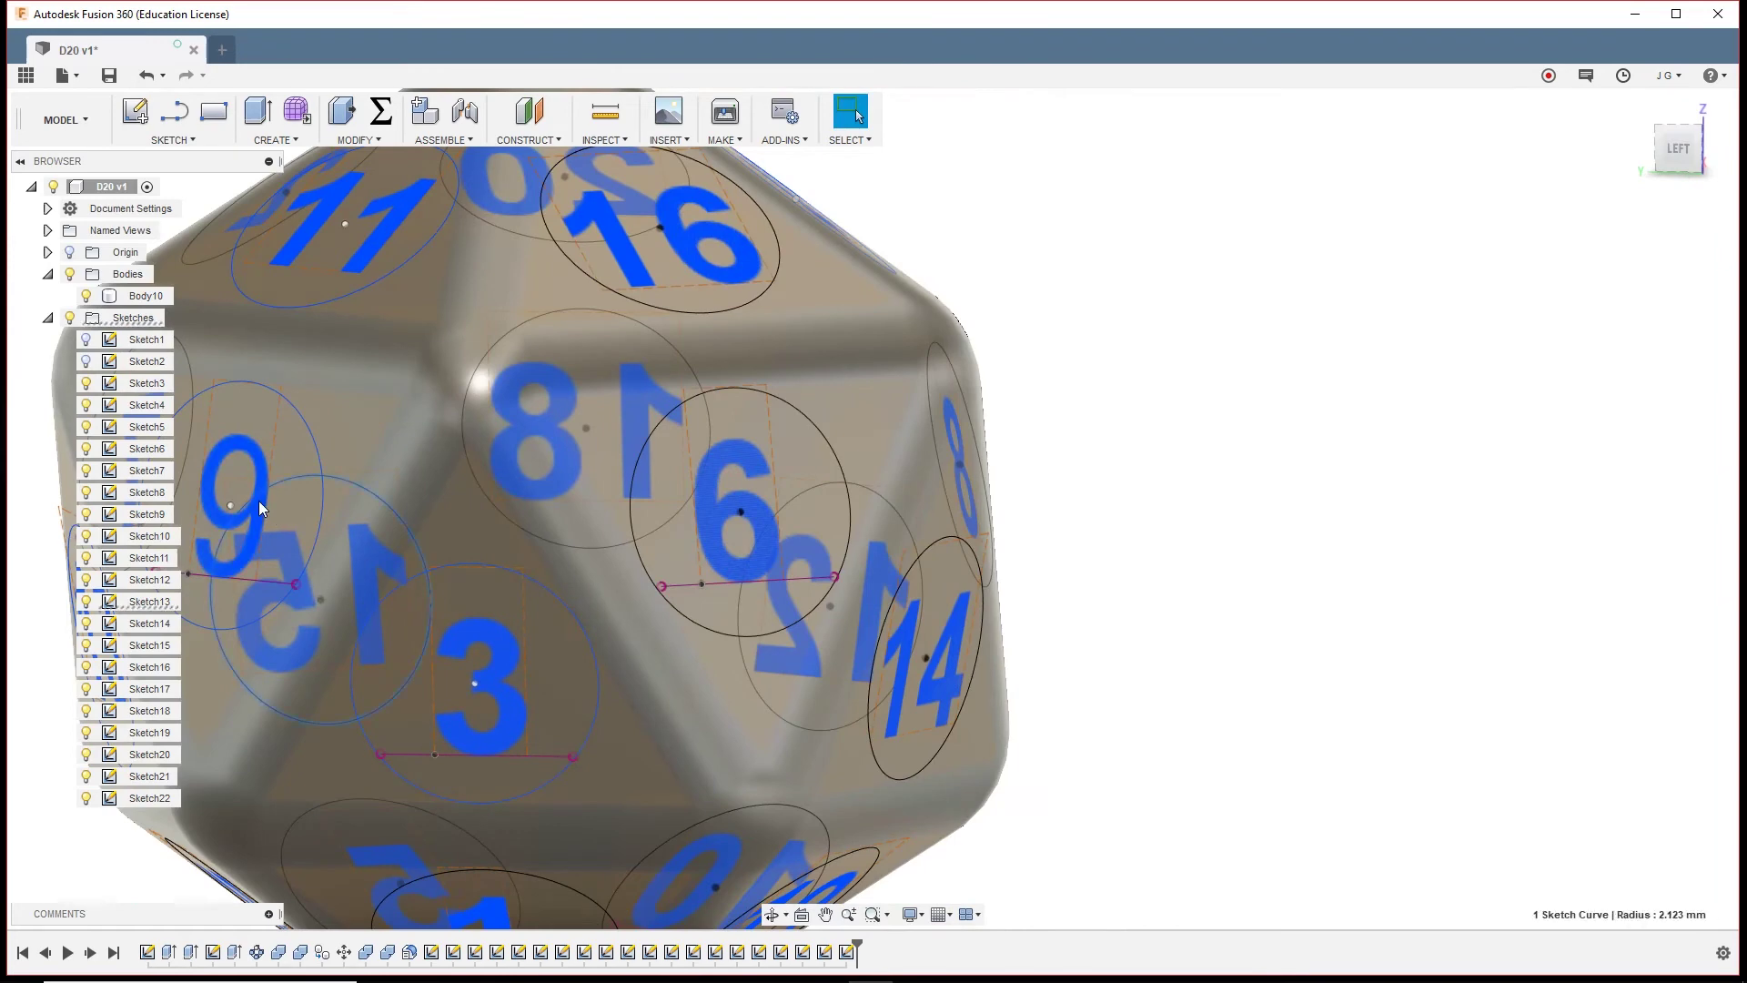
right_click(248, 446)
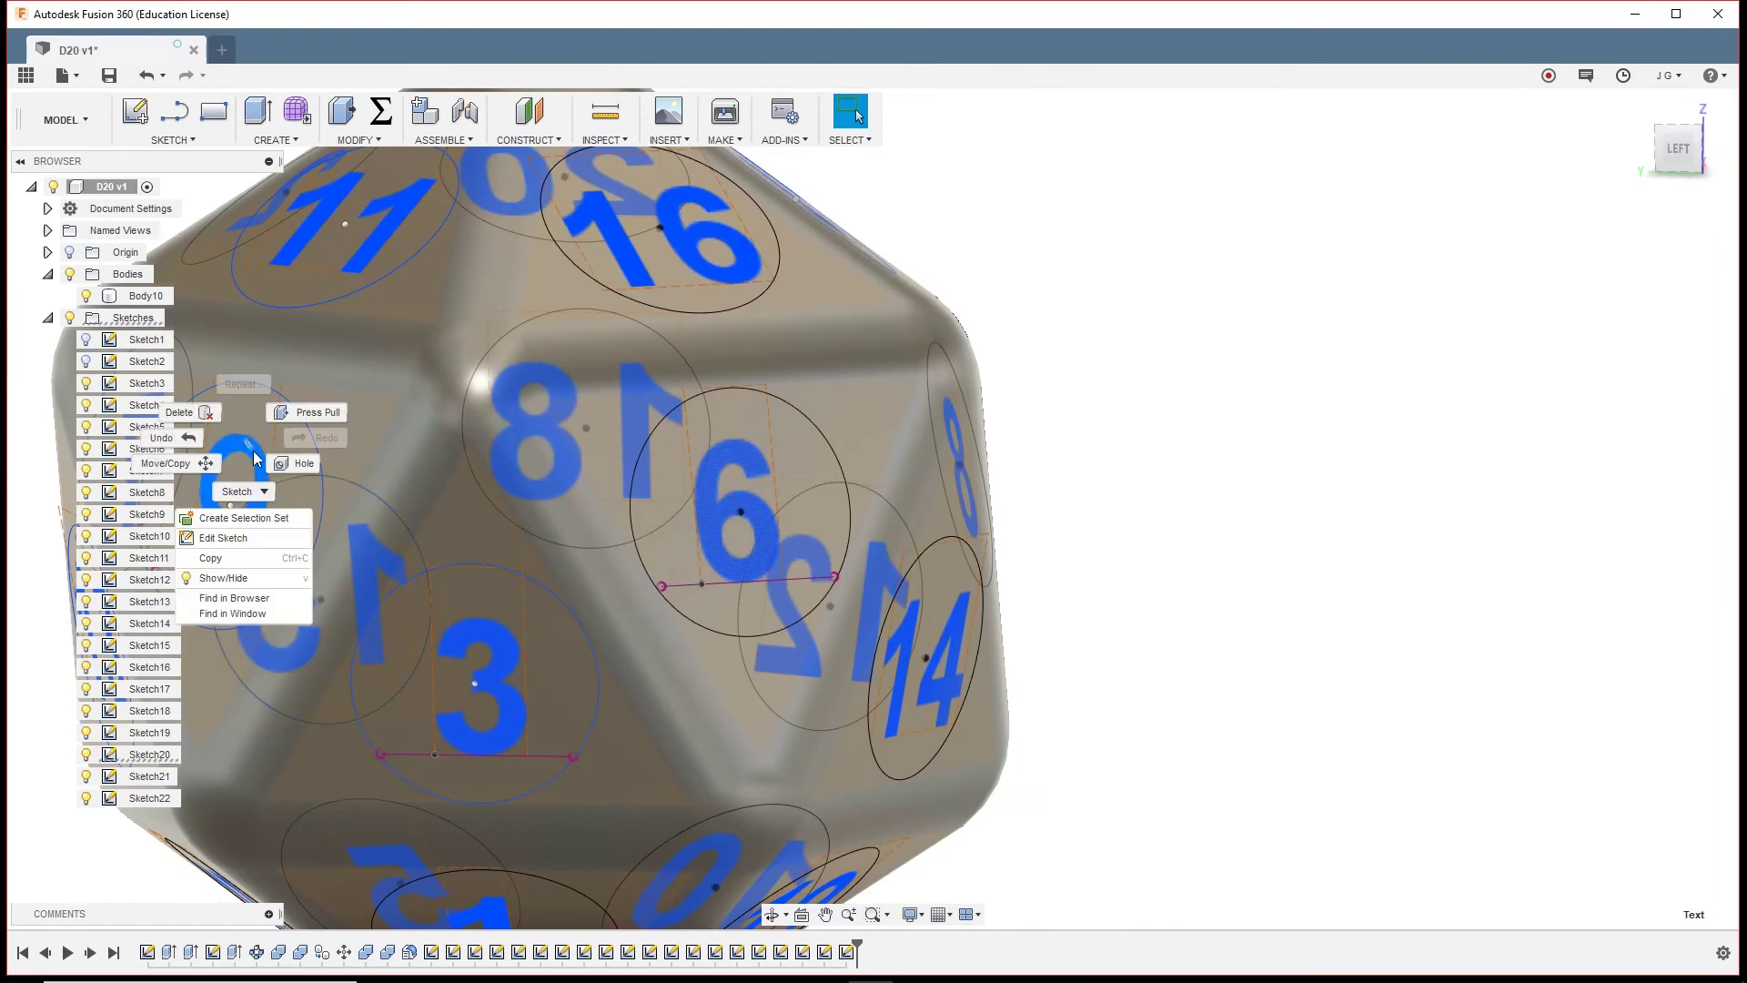
click(262, 537)
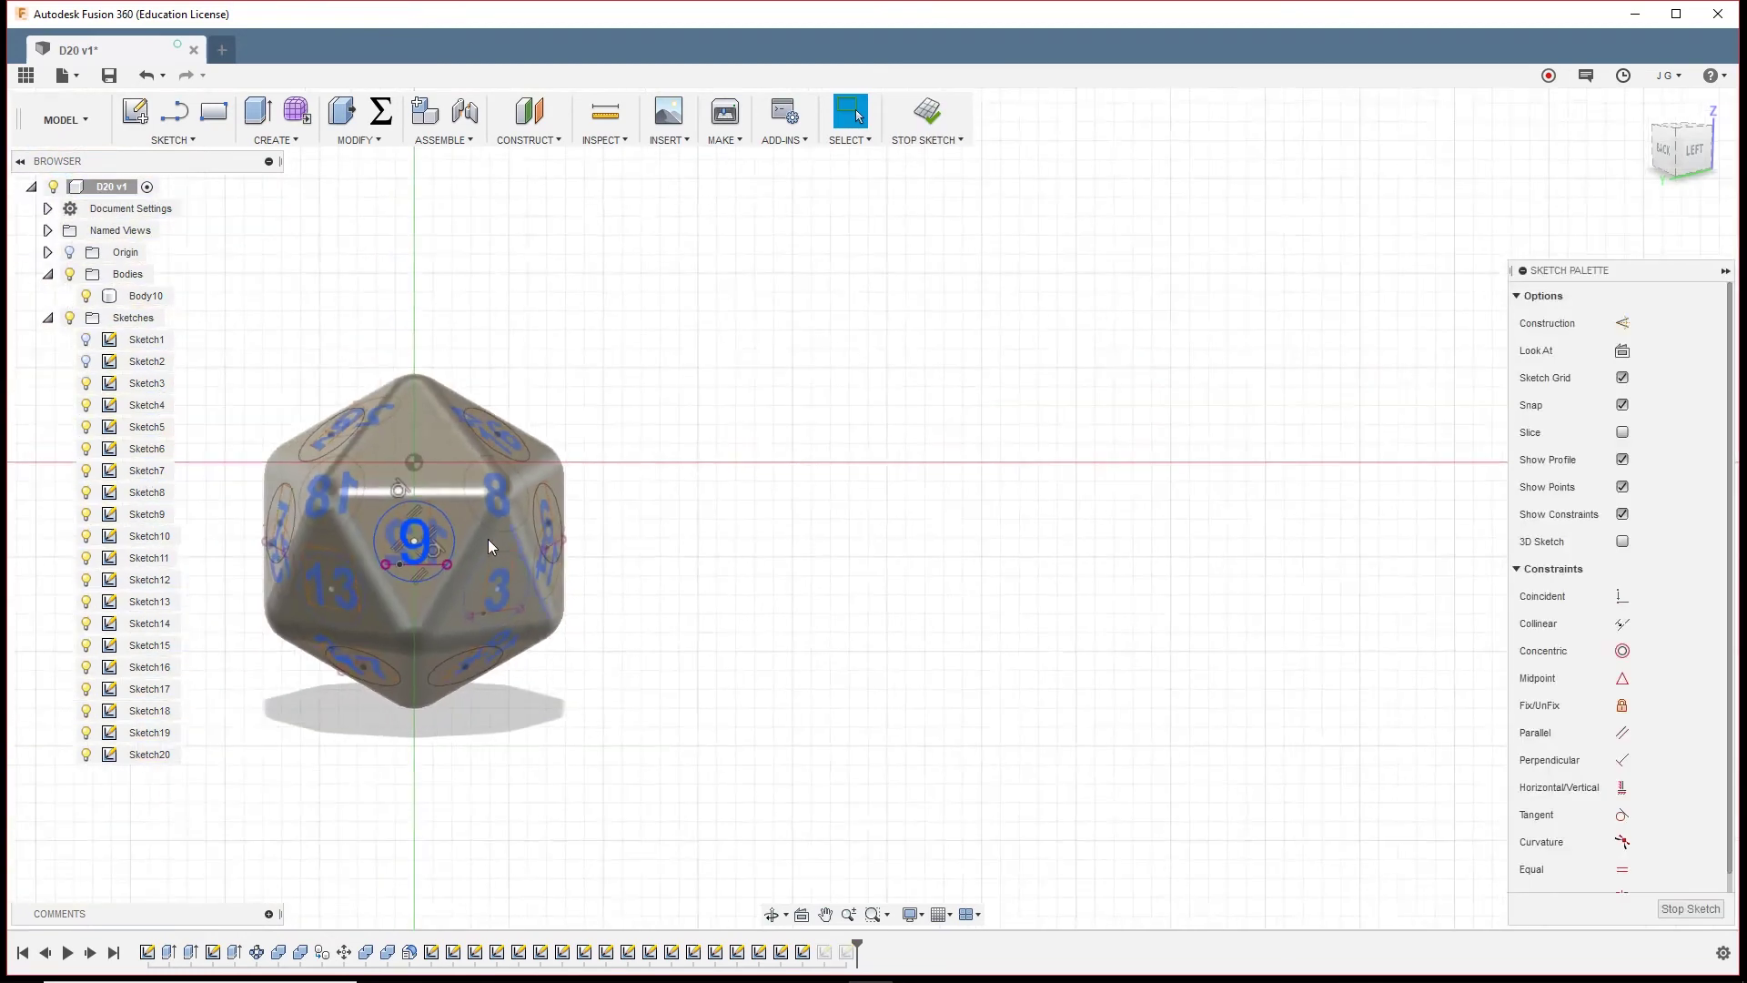
scroll(455, 541, up, 5)
double_click(464, 539)
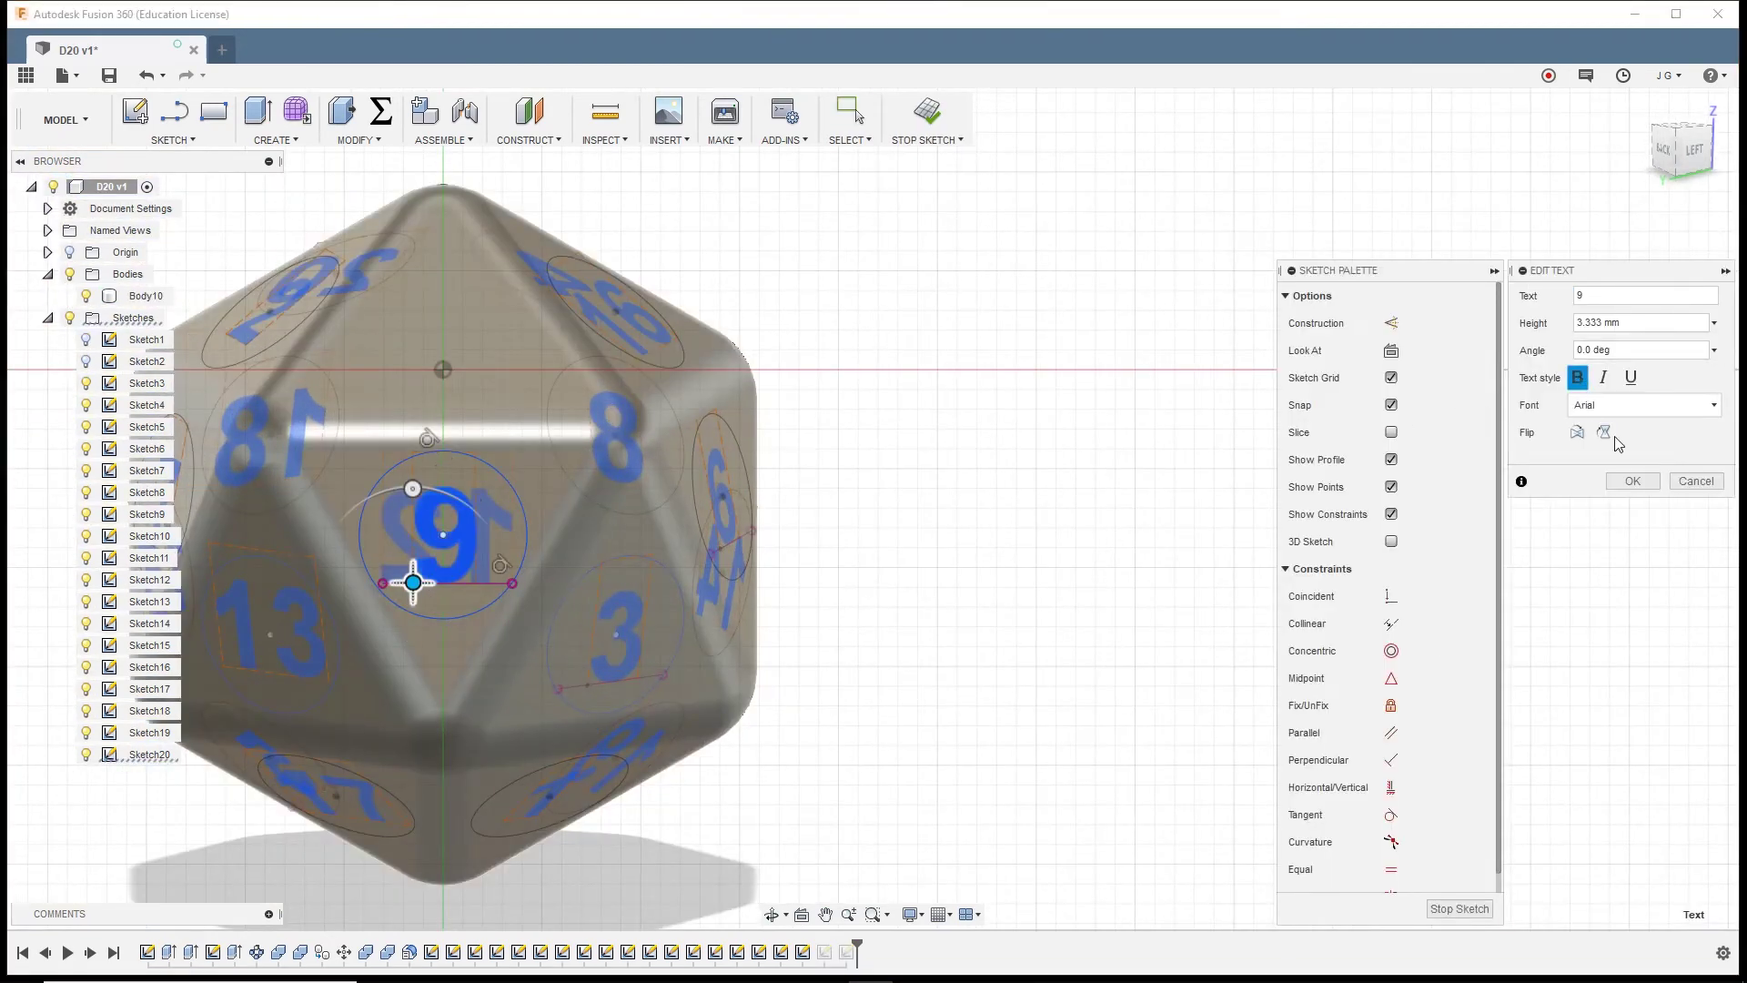
click(1690, 484)
click(927, 111)
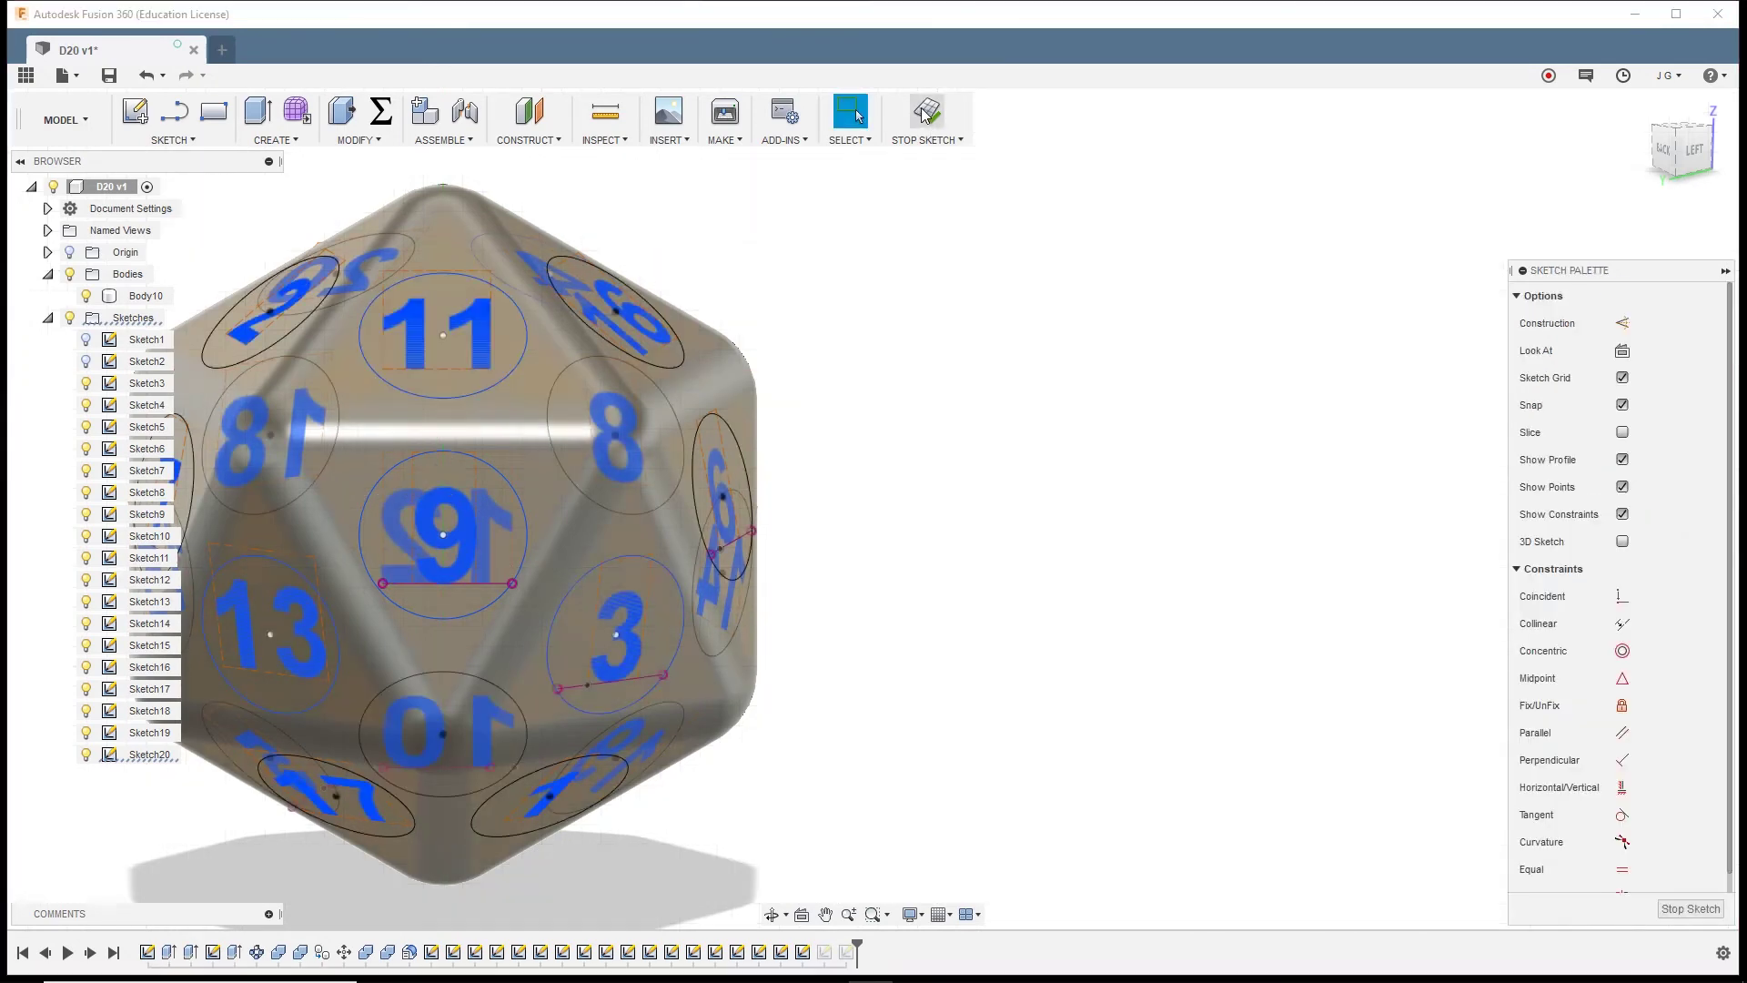
Examine the numbered faces around the 14, the 8 and the 12 for completeness
scroll(1033, 663, down, 5)
scroll(993, 685, up, 3)
shift+middle_drag(994, 685, 1264, 712)
scroll(1306, 673, up, 3)
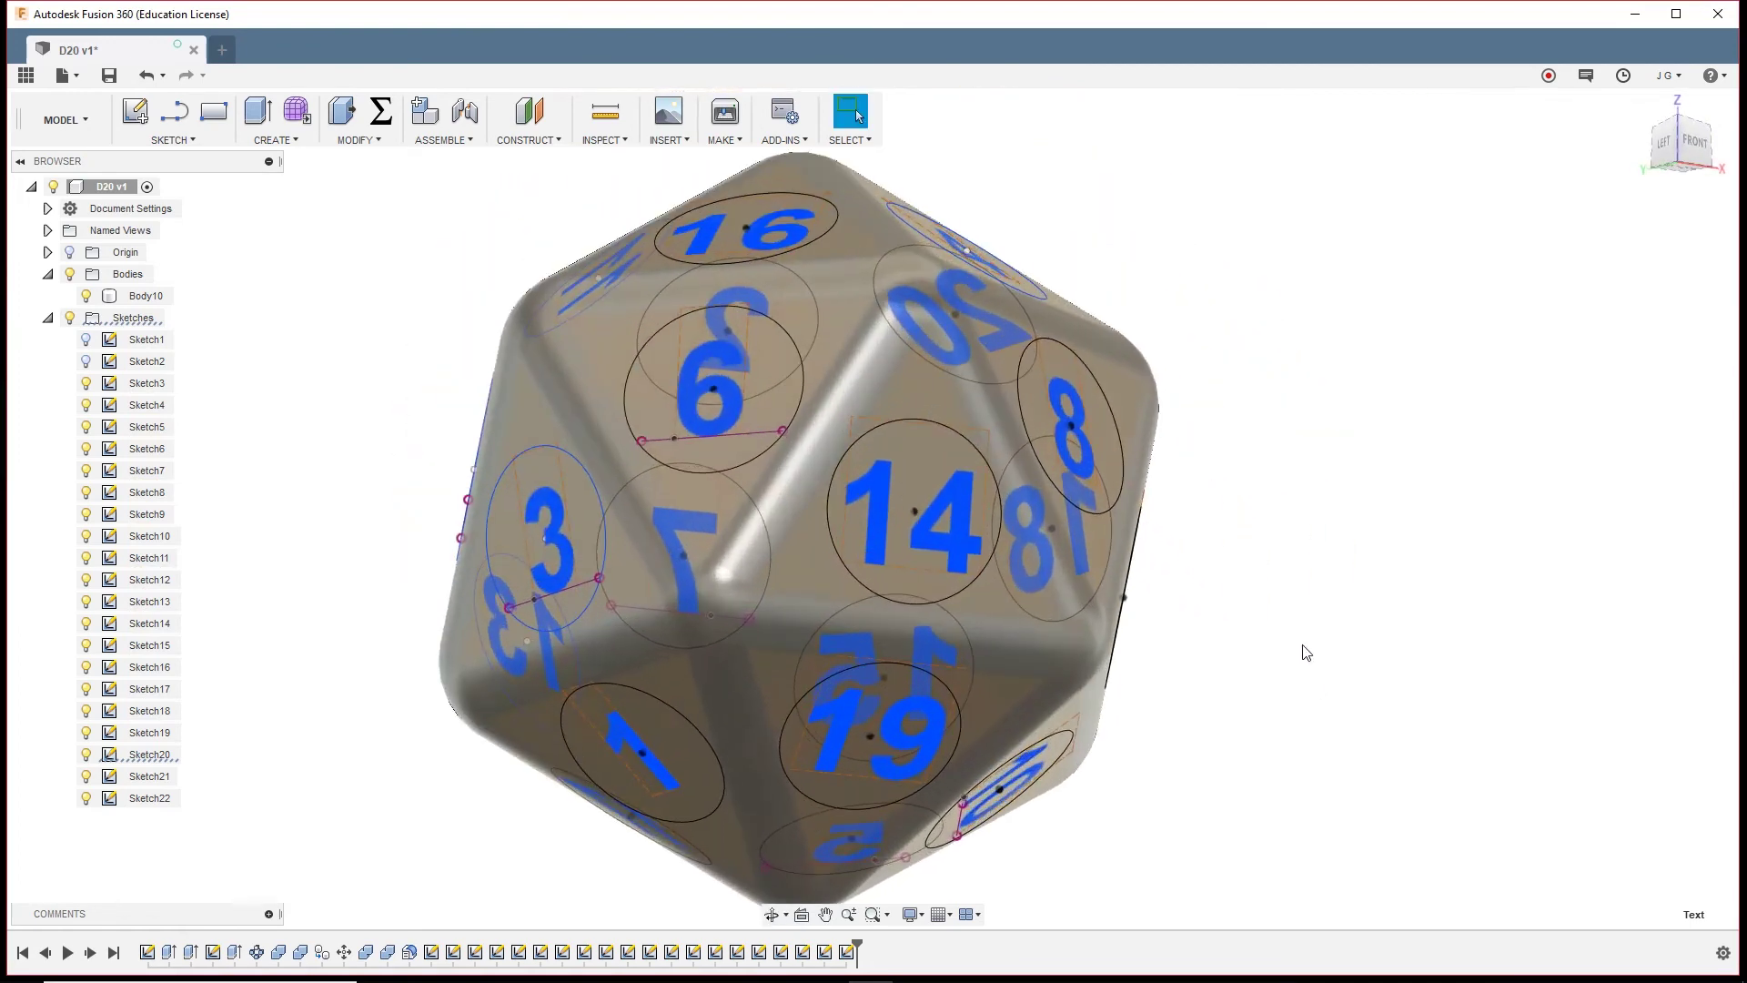
shift+middle_drag(1300, 645, 1226, 659)
scroll(733, 651, down, 3)
scroll(785, 603, down, 2)
scroll(1158, 357, up, 4)
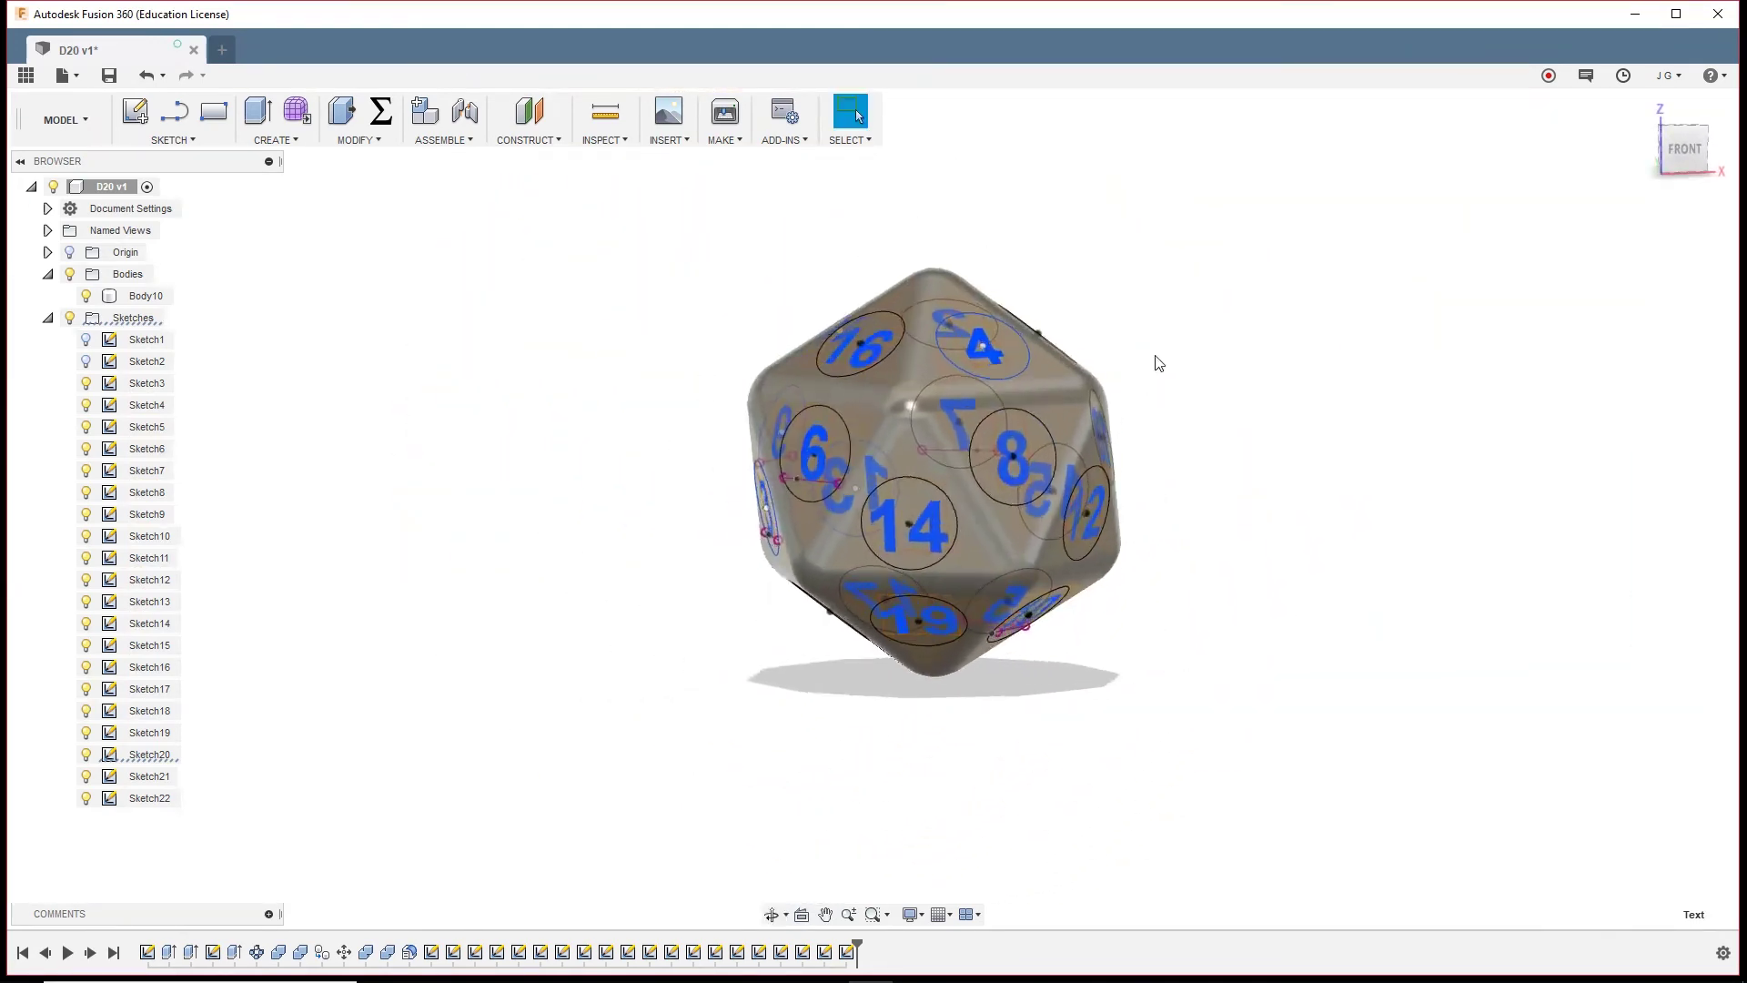
shift+middle_drag(1183, 459, 927, 429)
scroll(930, 438, down, 3)
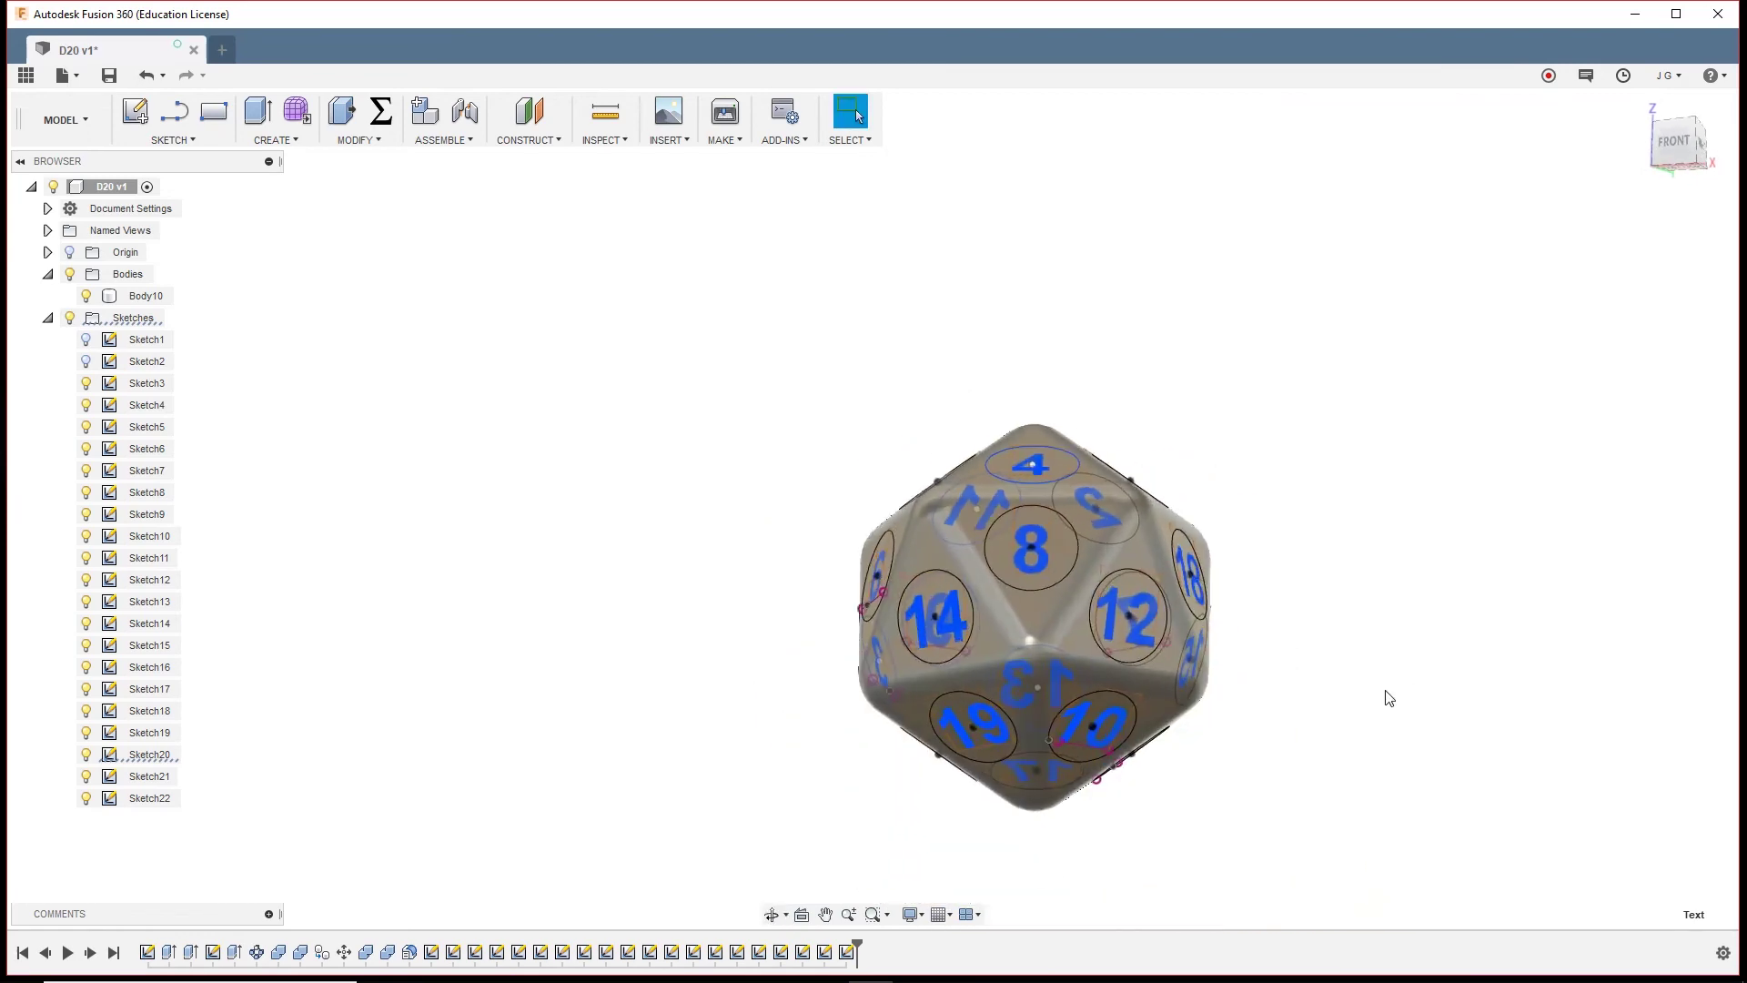
Start an extrusion of the die's number texts, choosing the 2, 20, 11, 16 and 4 as profiles
scroll(1264, 701, up, 4)
shift+middle_drag(1170, 710, 985, 748)
scroll(896, 550, down, 3)
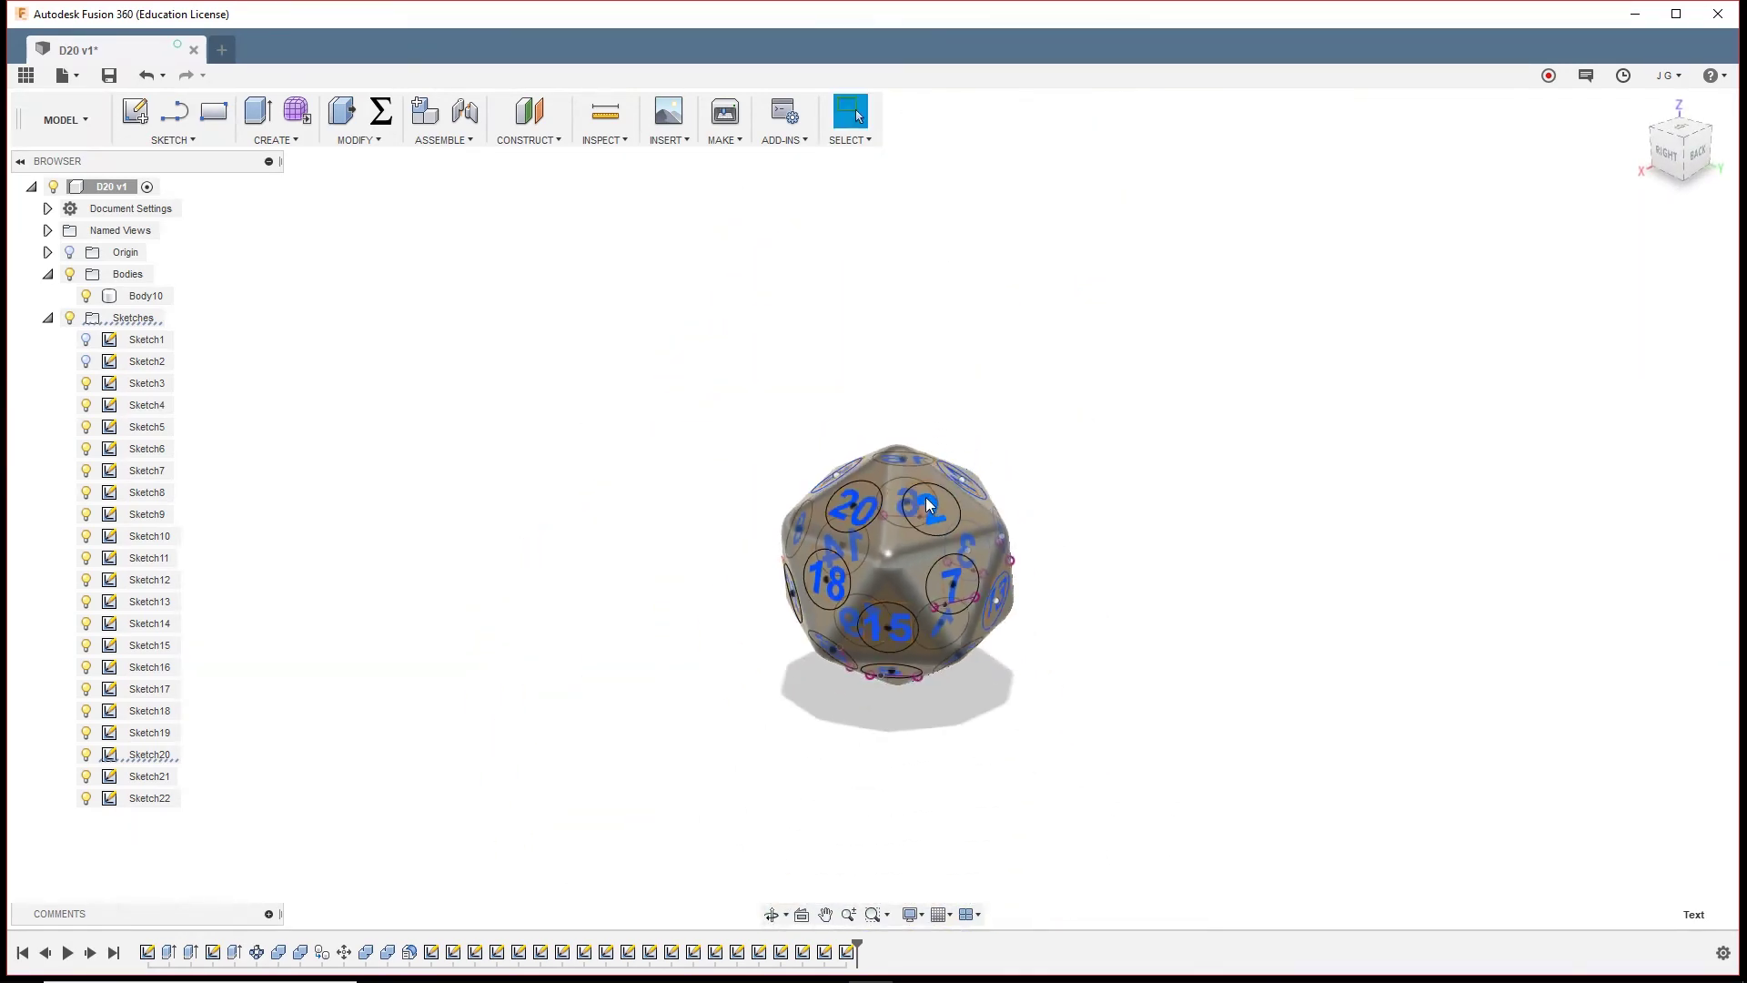
scroll(968, 639, up, 4)
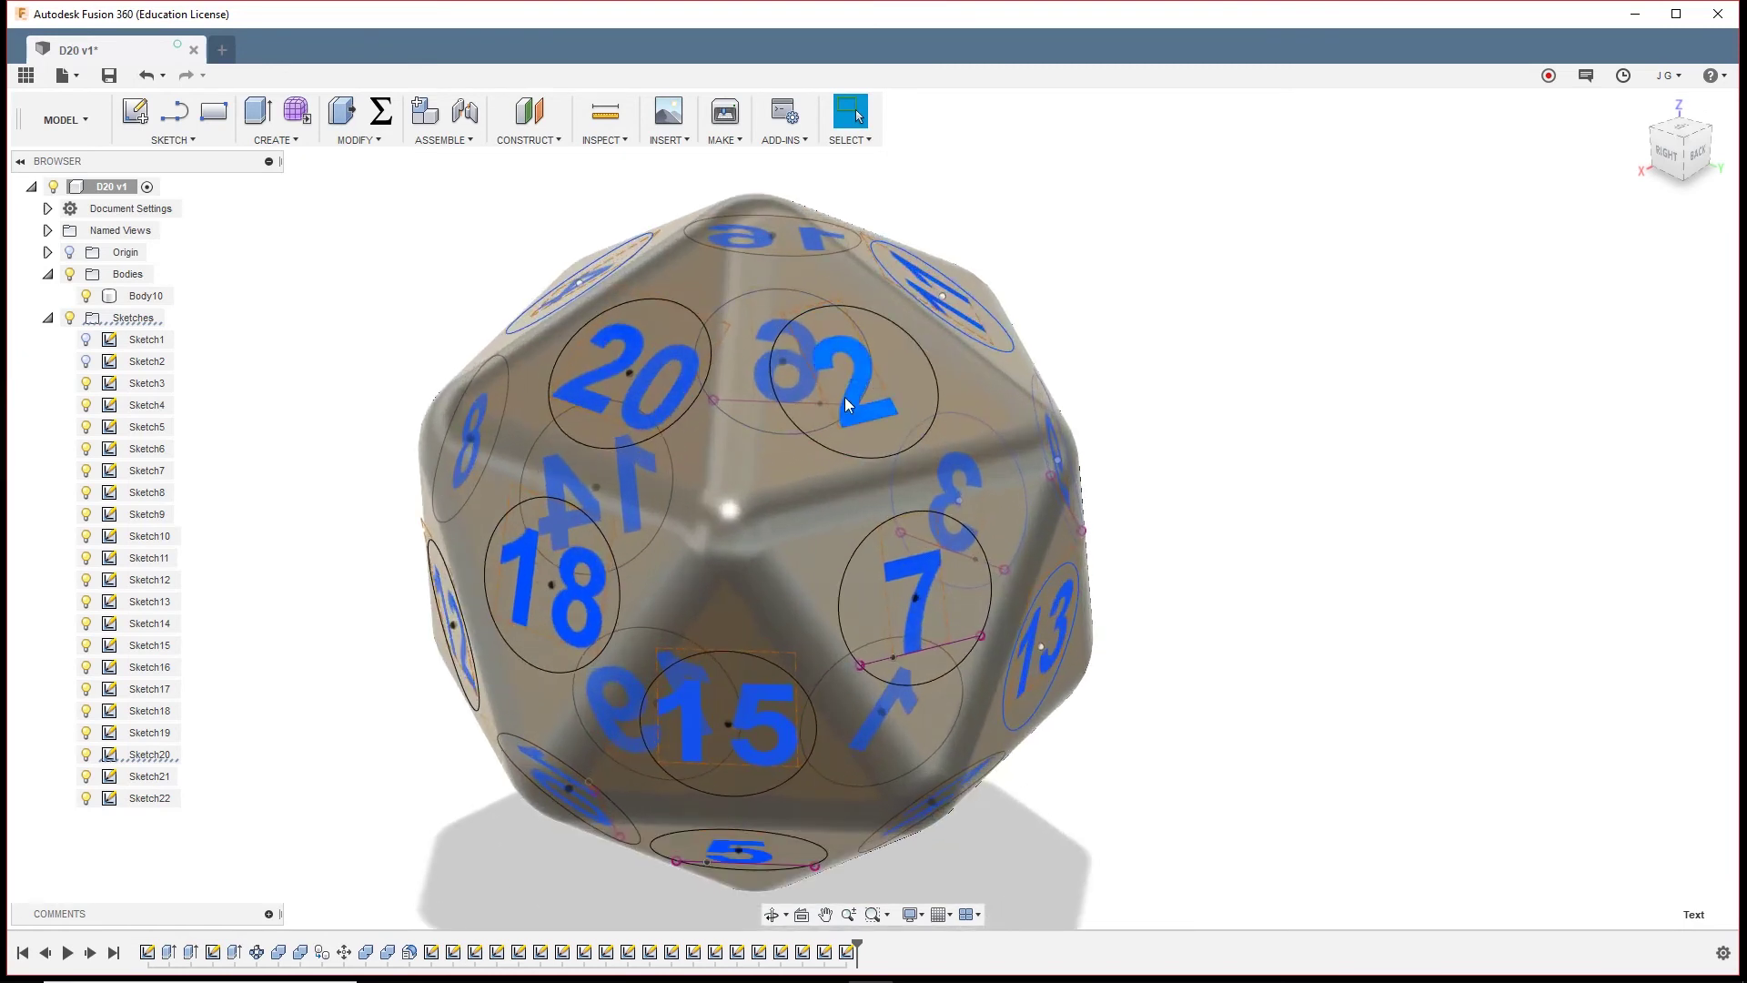
key(e)
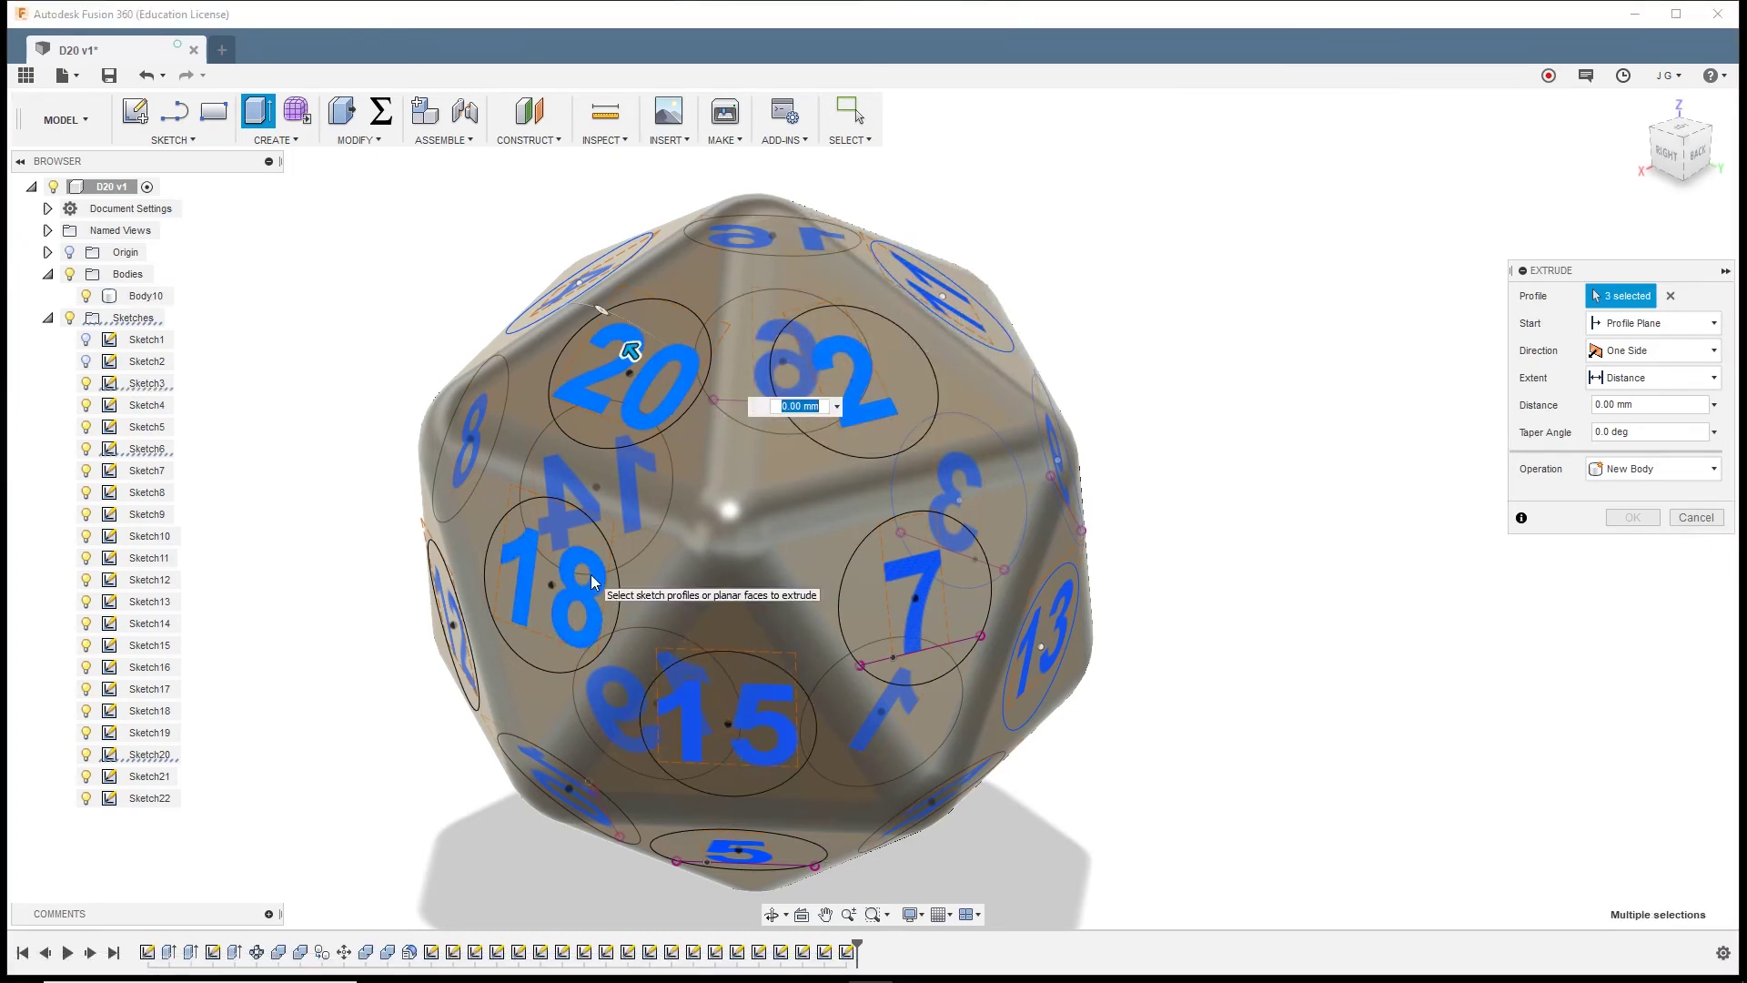
shift+middle_drag(981, 364, 983, 435)
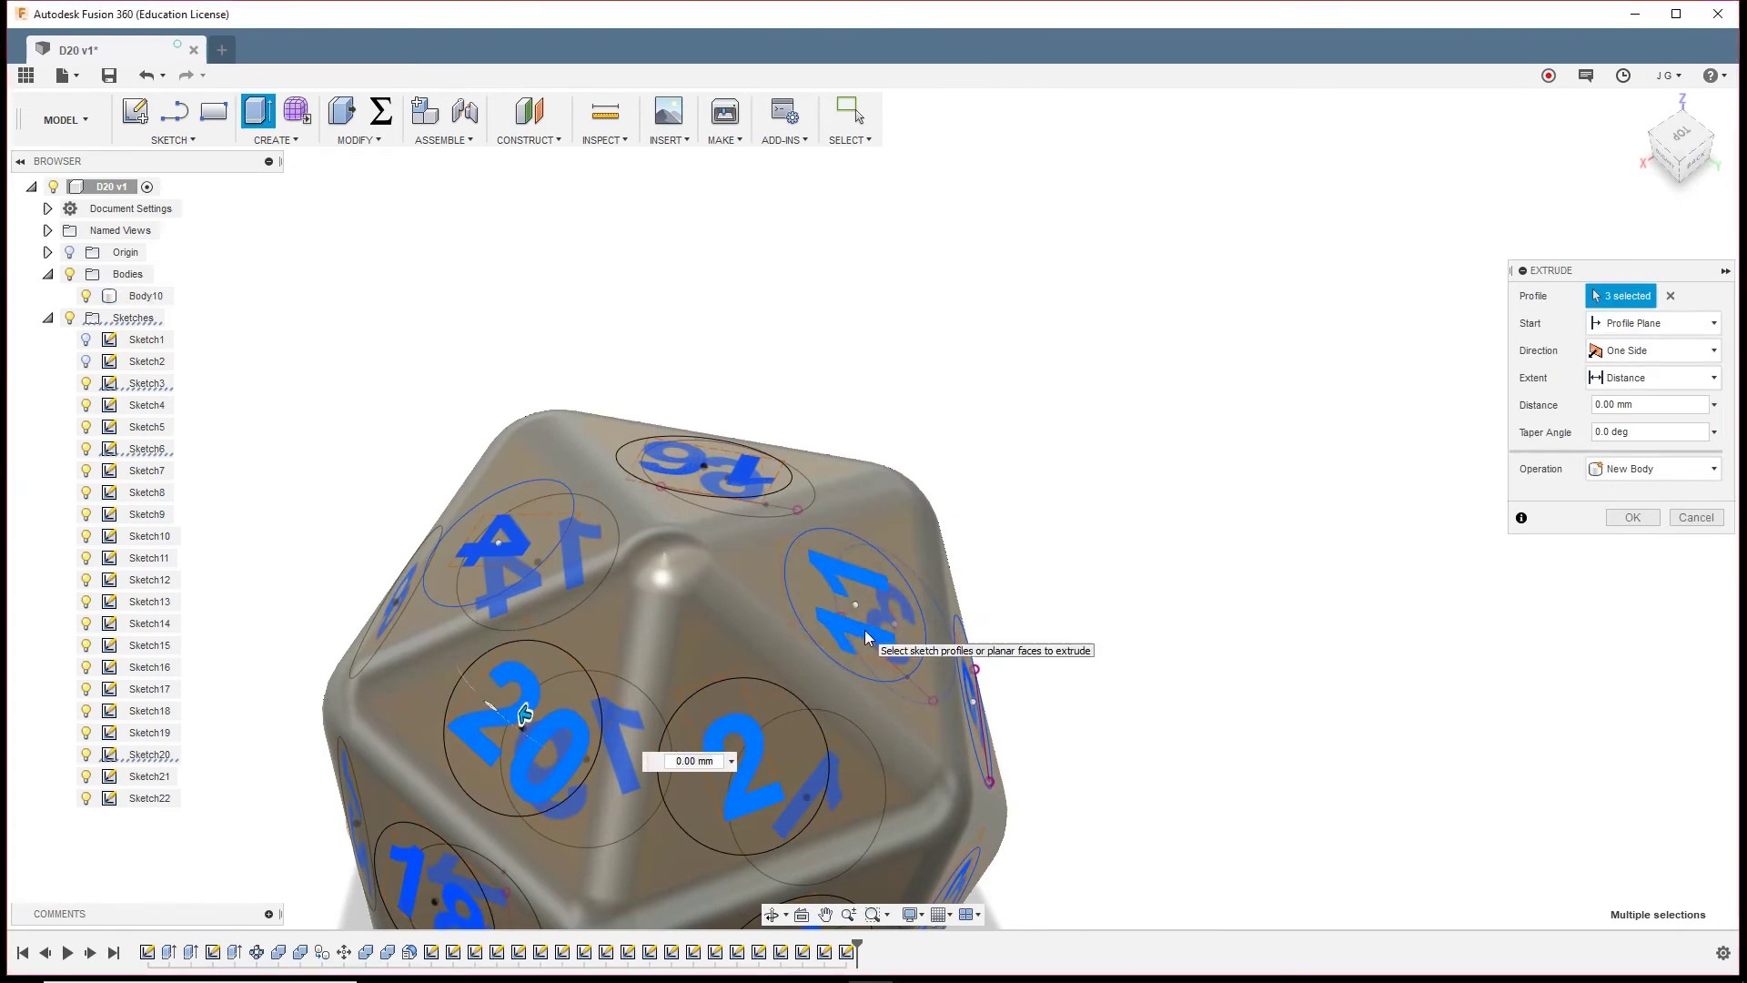
click(865, 637)
click(762, 483)
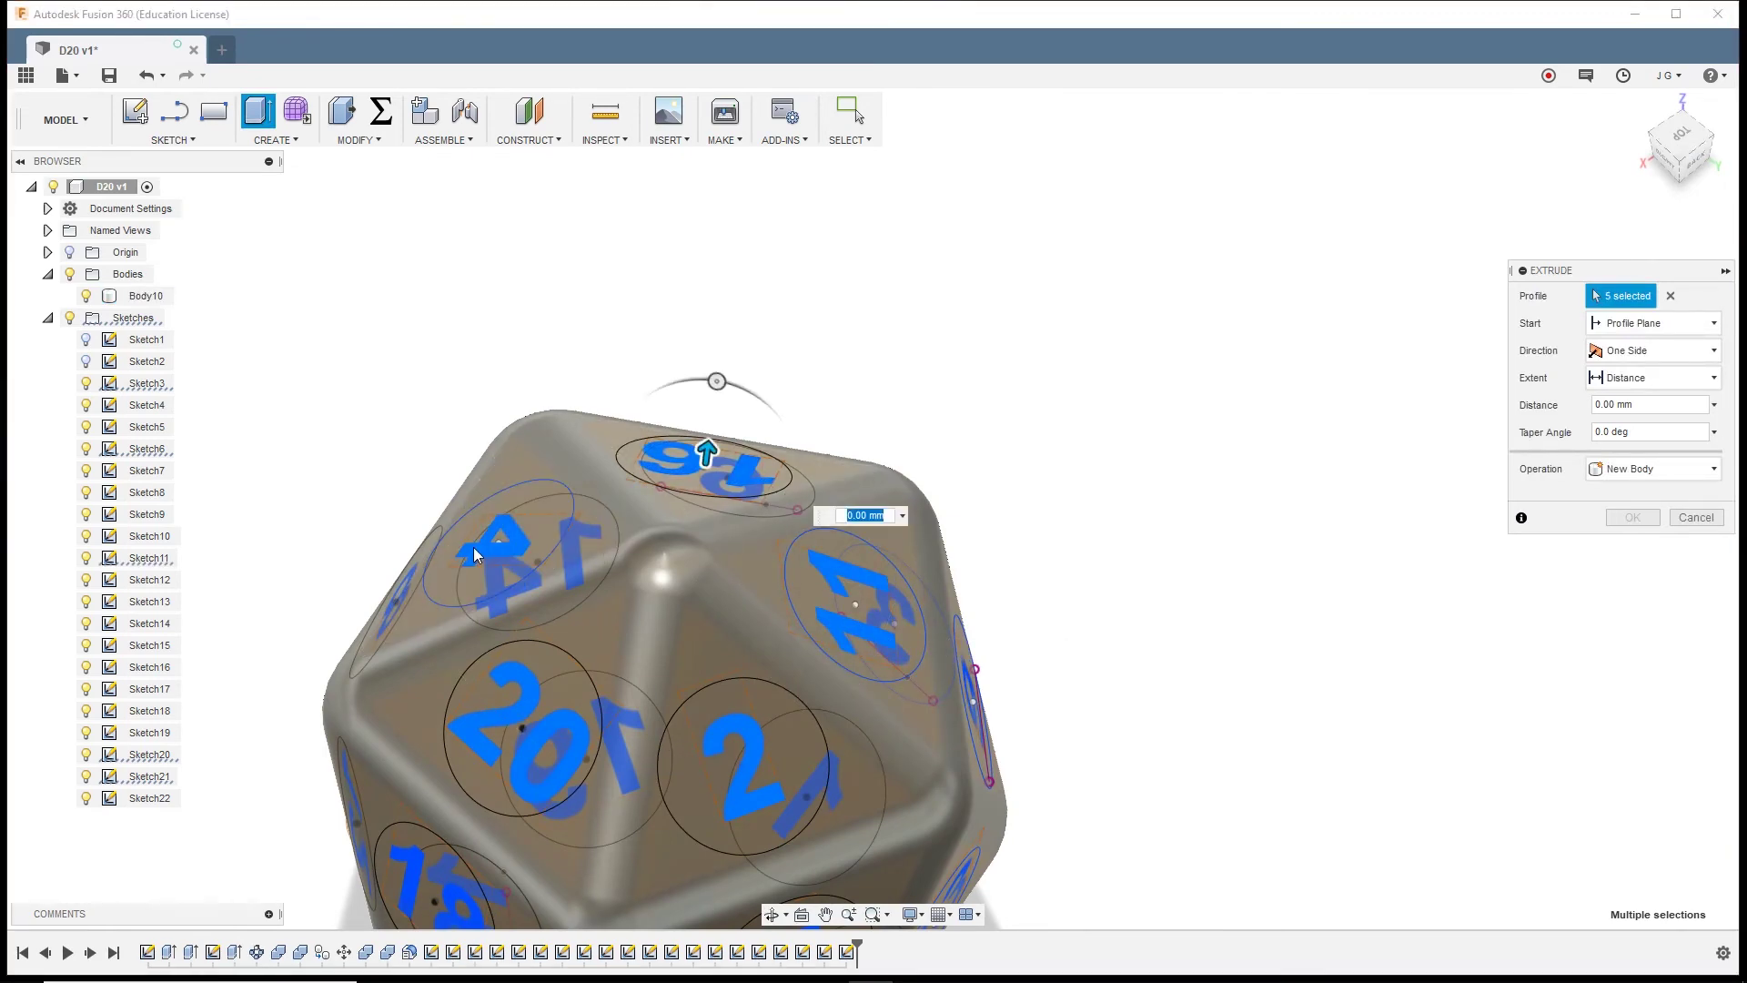
click(466, 546)
Add the 15, 7 and 18 to the extrusion's profiles
scroll(669, 403, down, 4)
scroll(683, 790, up, 4)
shift+middle_drag(934, 723, 939, 657)
click(719, 425)
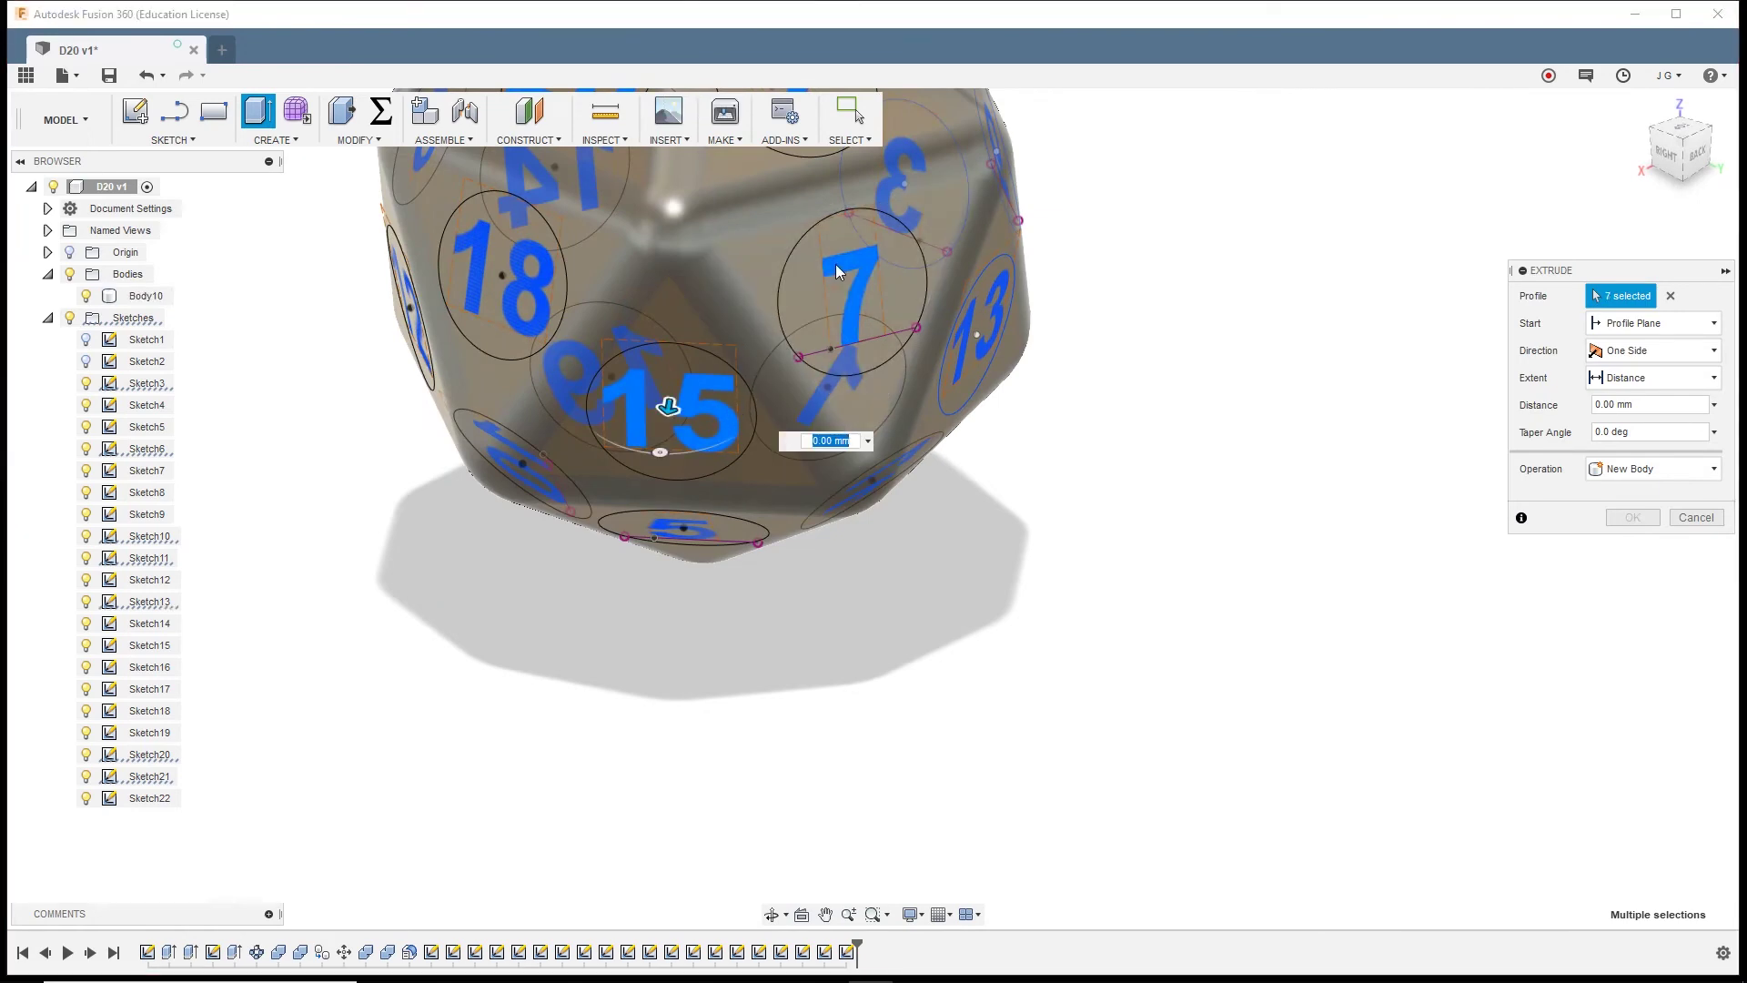
scroll(991, 655, down, 3)
scroll(677, 382, up, 2)
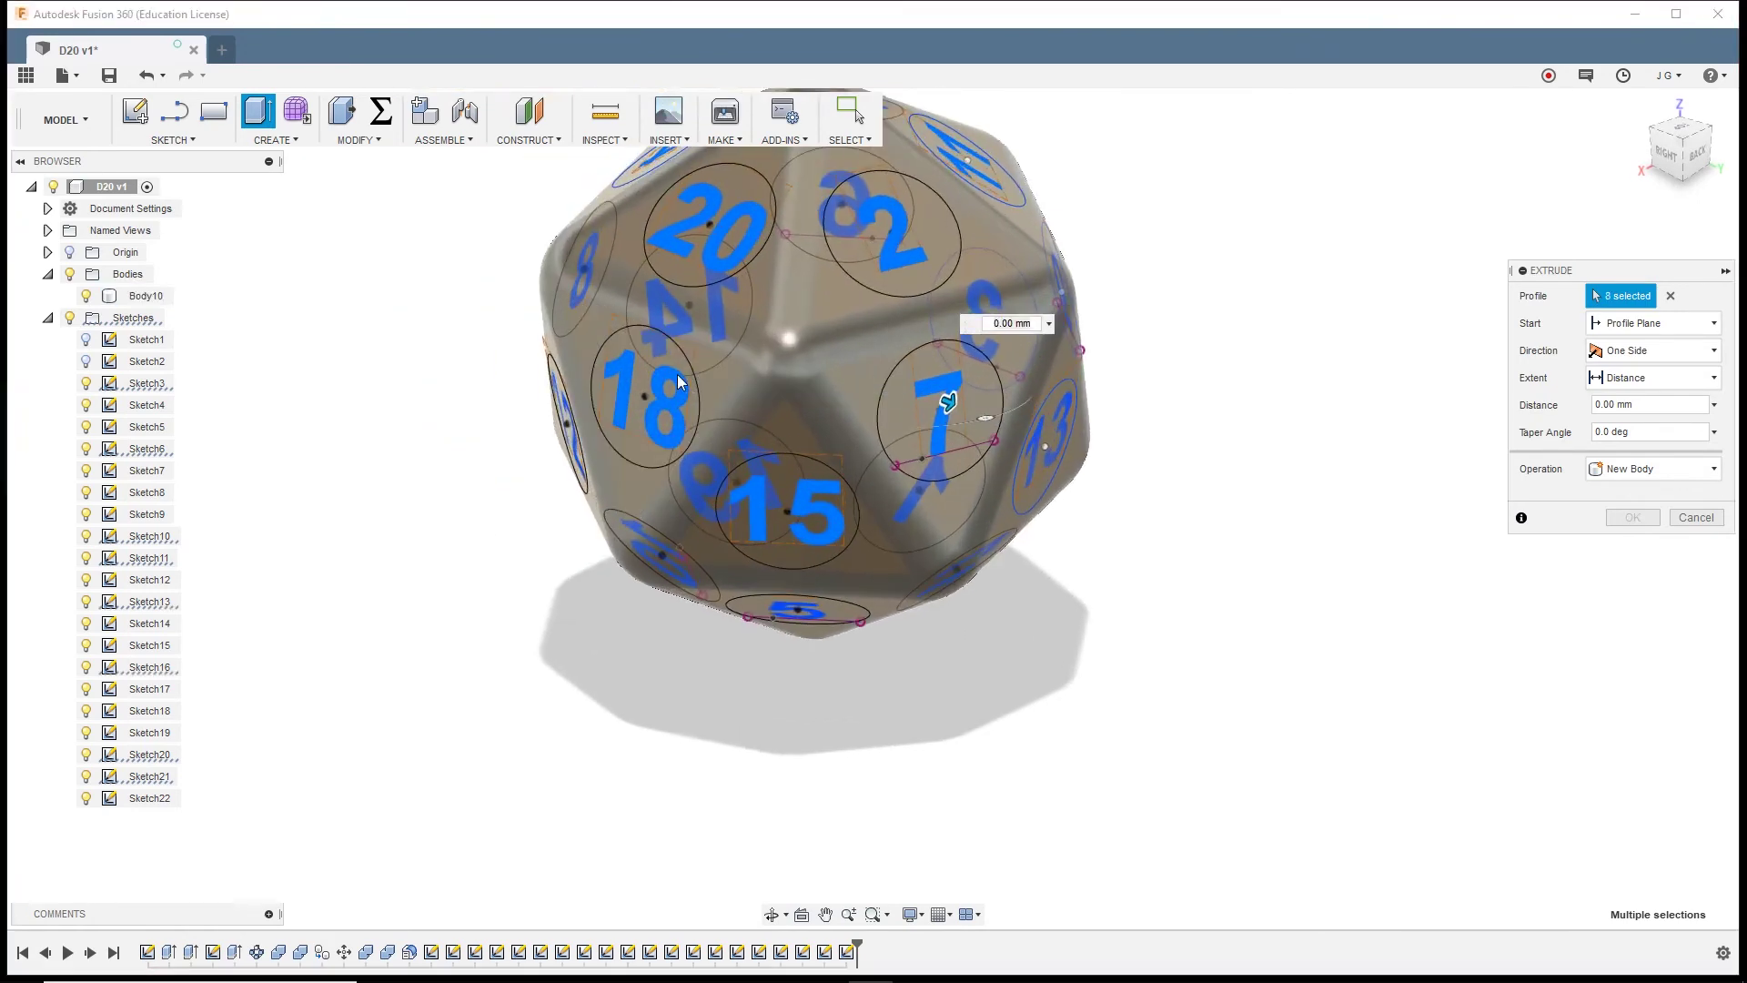
click(678, 376)
Add the 8, 6 and 14 to the extrusion's profiles
shift+middle_drag(678, 376, 846, 668)
scroll(846, 668, down, 3)
scroll(1145, 124, up, 4)
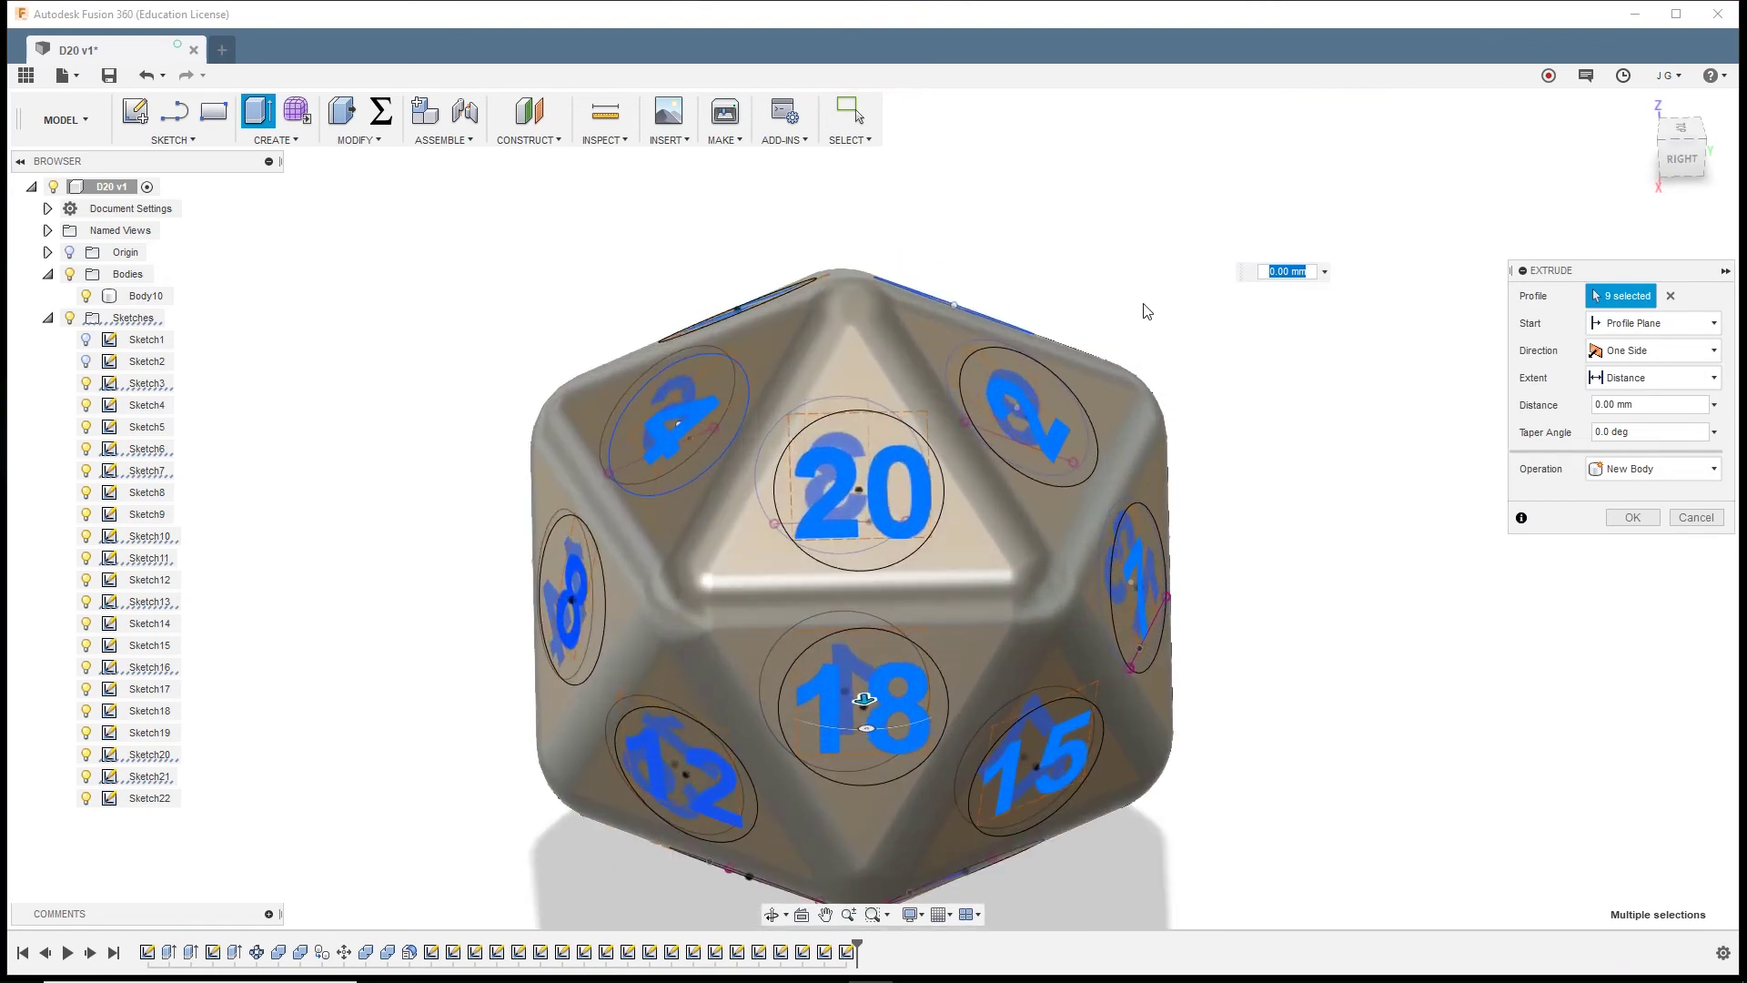
shift+middle_drag(1147, 311, 536, 444)
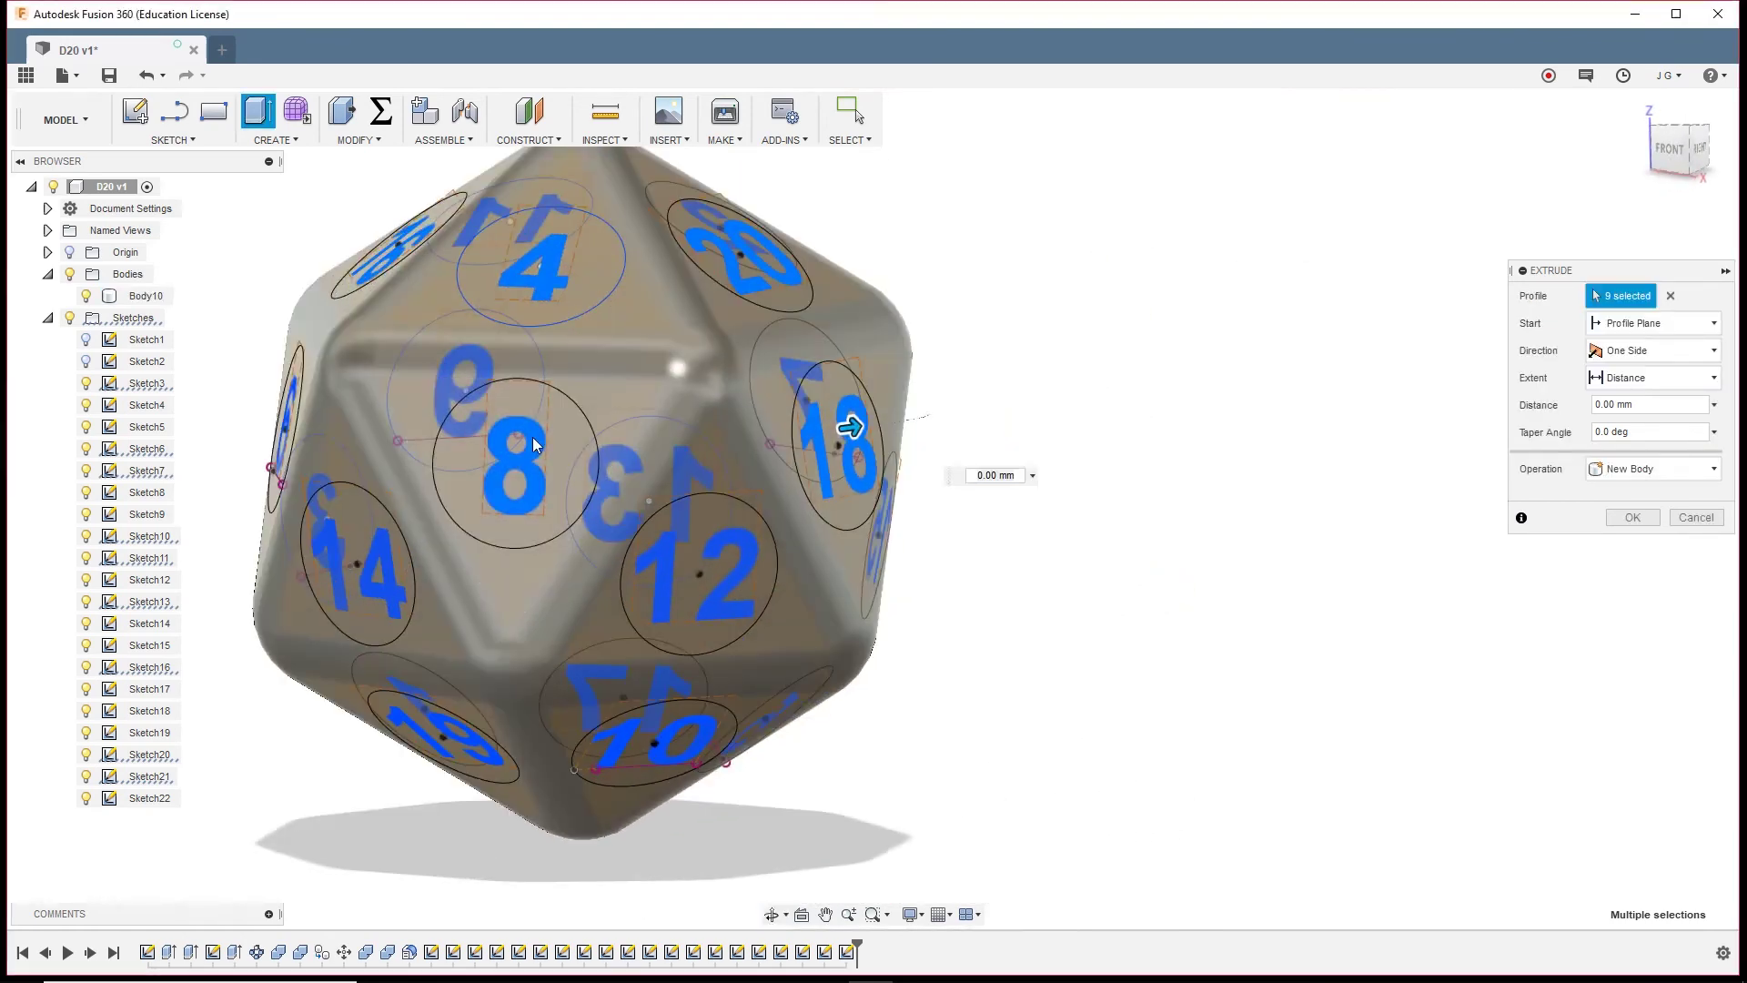
click(533, 444)
scroll(930, 483, down, 3)
scroll(705, 436, up, 3)
shift+middle_drag(705, 437, 986, 496)
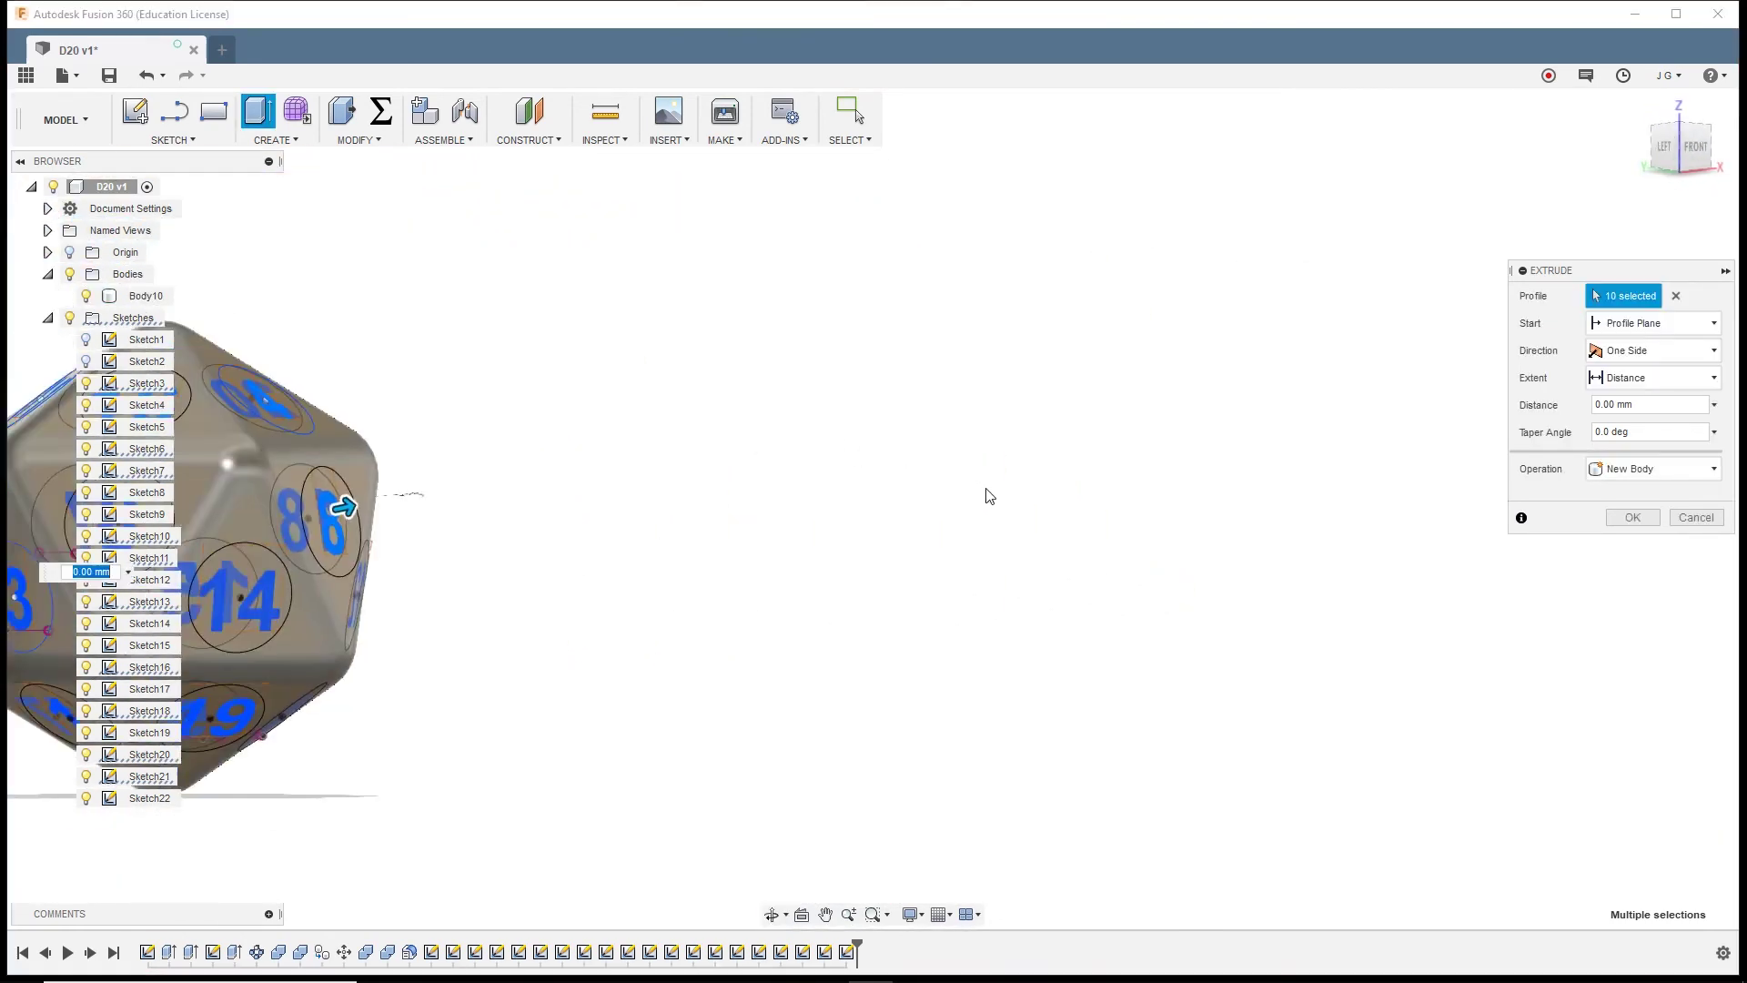
scroll(1074, 478, down, 3)
scroll(710, 509, up, 4)
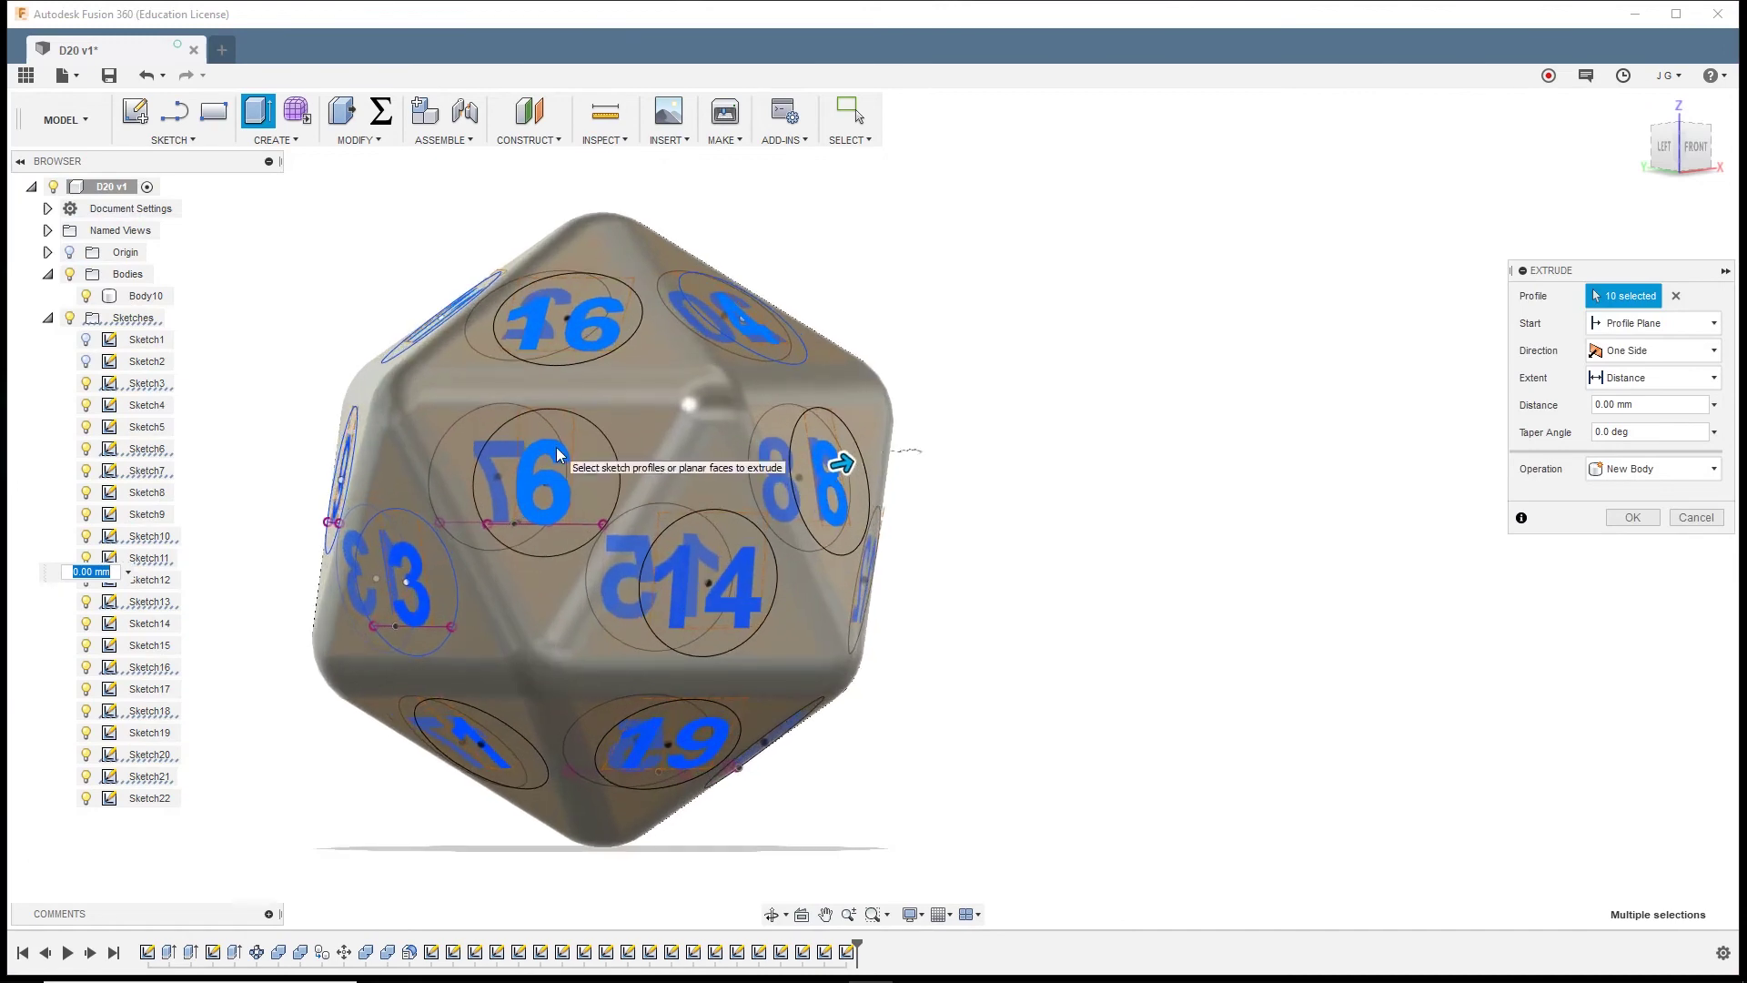
click(751, 578)
Add the 3, 9 and 13 to the extrusion's profiles
shift+middle_drag(750, 579, 848, 534)
scroll(968, 543, down, 3)
scroll(374, 540, up, 2)
scroll(379, 541, up, 2)
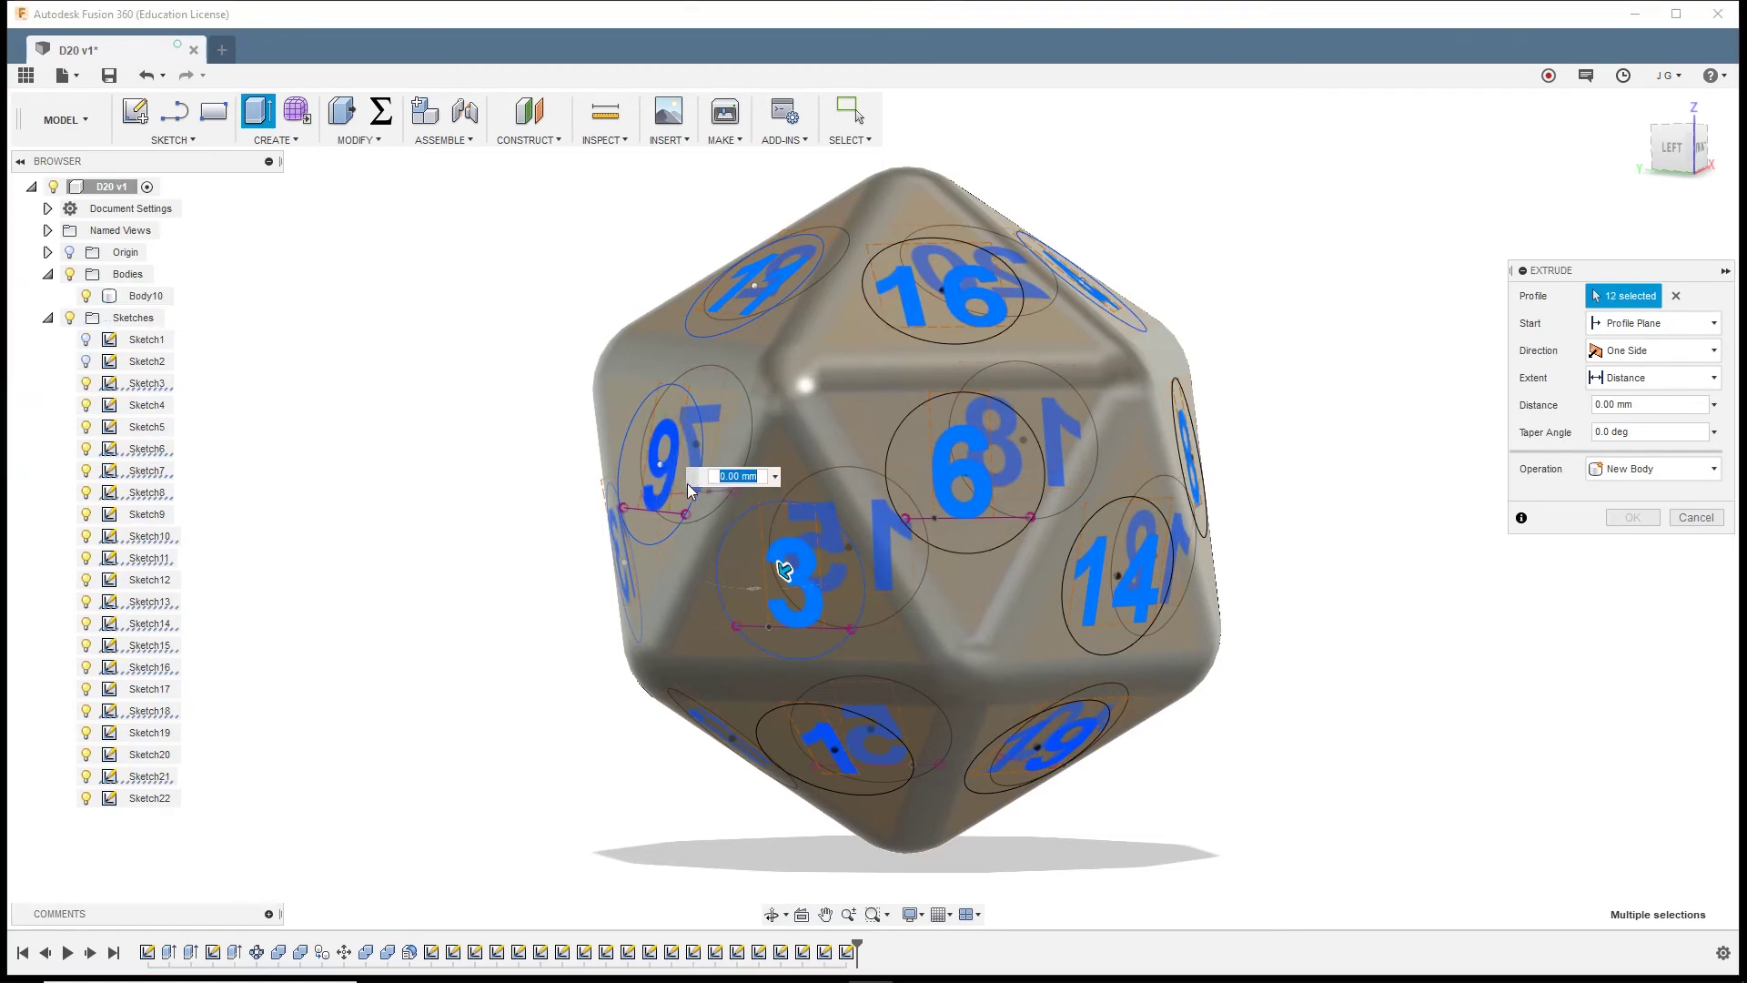
shift+middle_drag(606, 665, 974, 653)
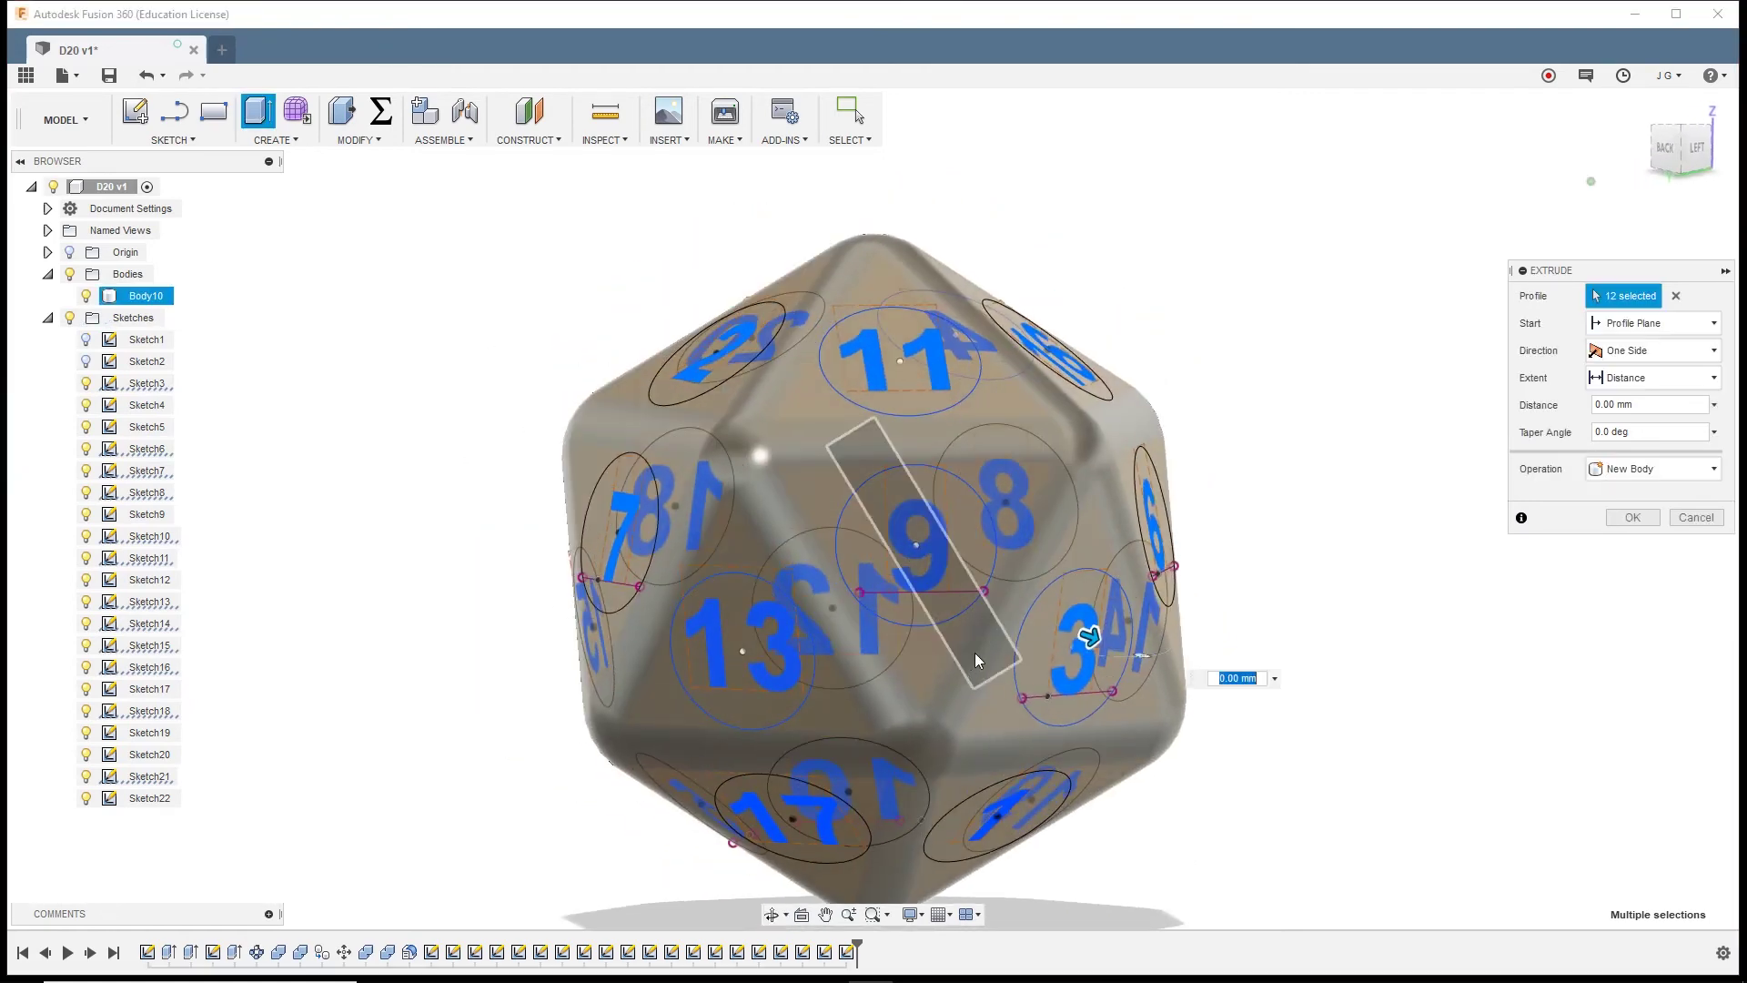
click(943, 544)
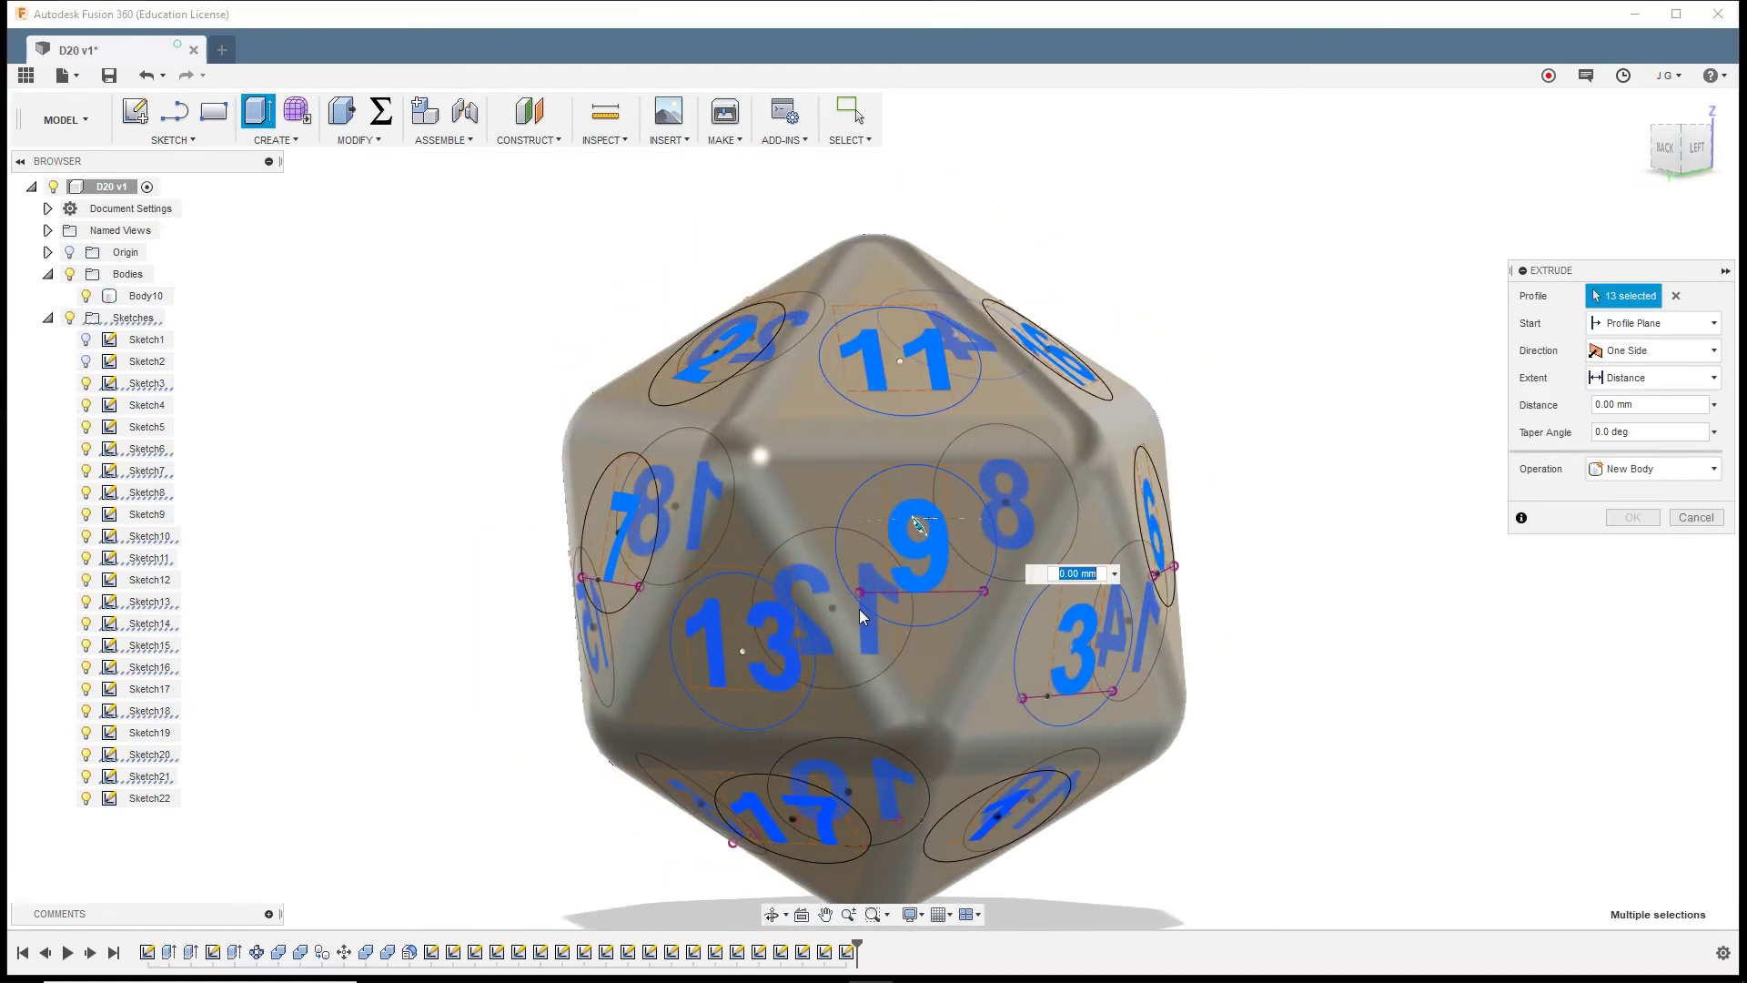
click(788, 652)
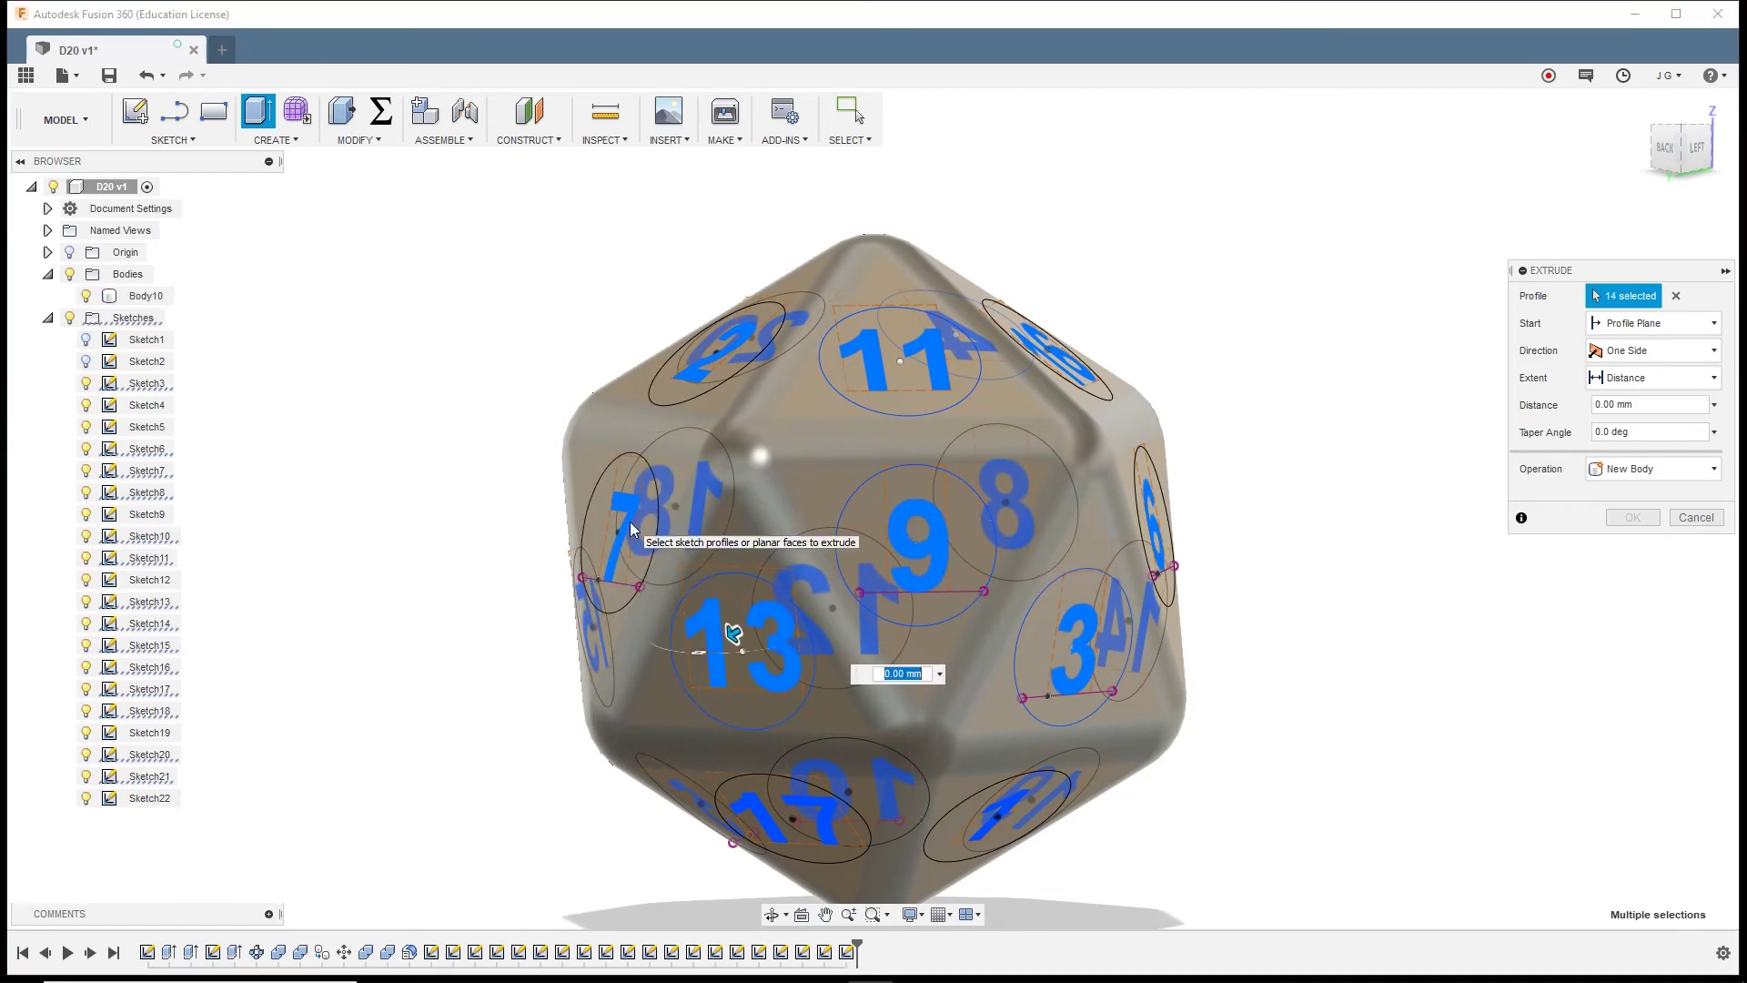
Complete the extrusion's profile selection with the 12, 5, 17, 1, 19 and 10
shift+middle_drag(662, 546, 745, 561)
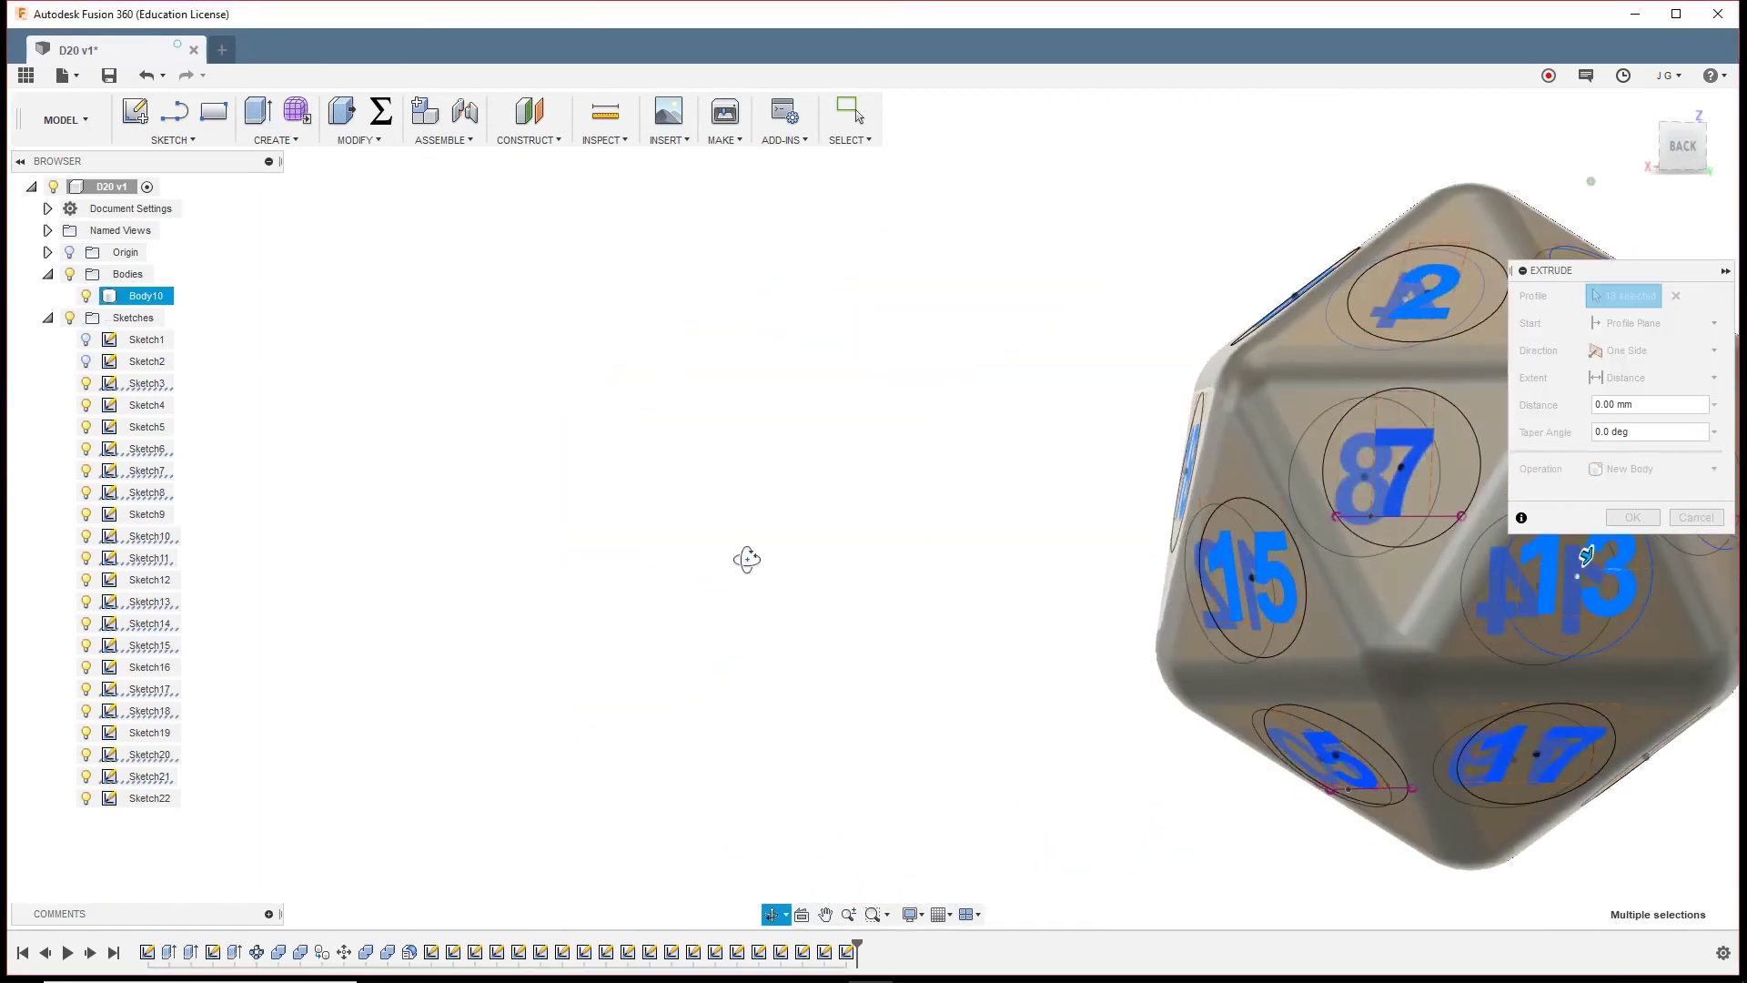
shift+middle_drag(1425, 444, 1237, 515)
scroll(721, 406, down, 3)
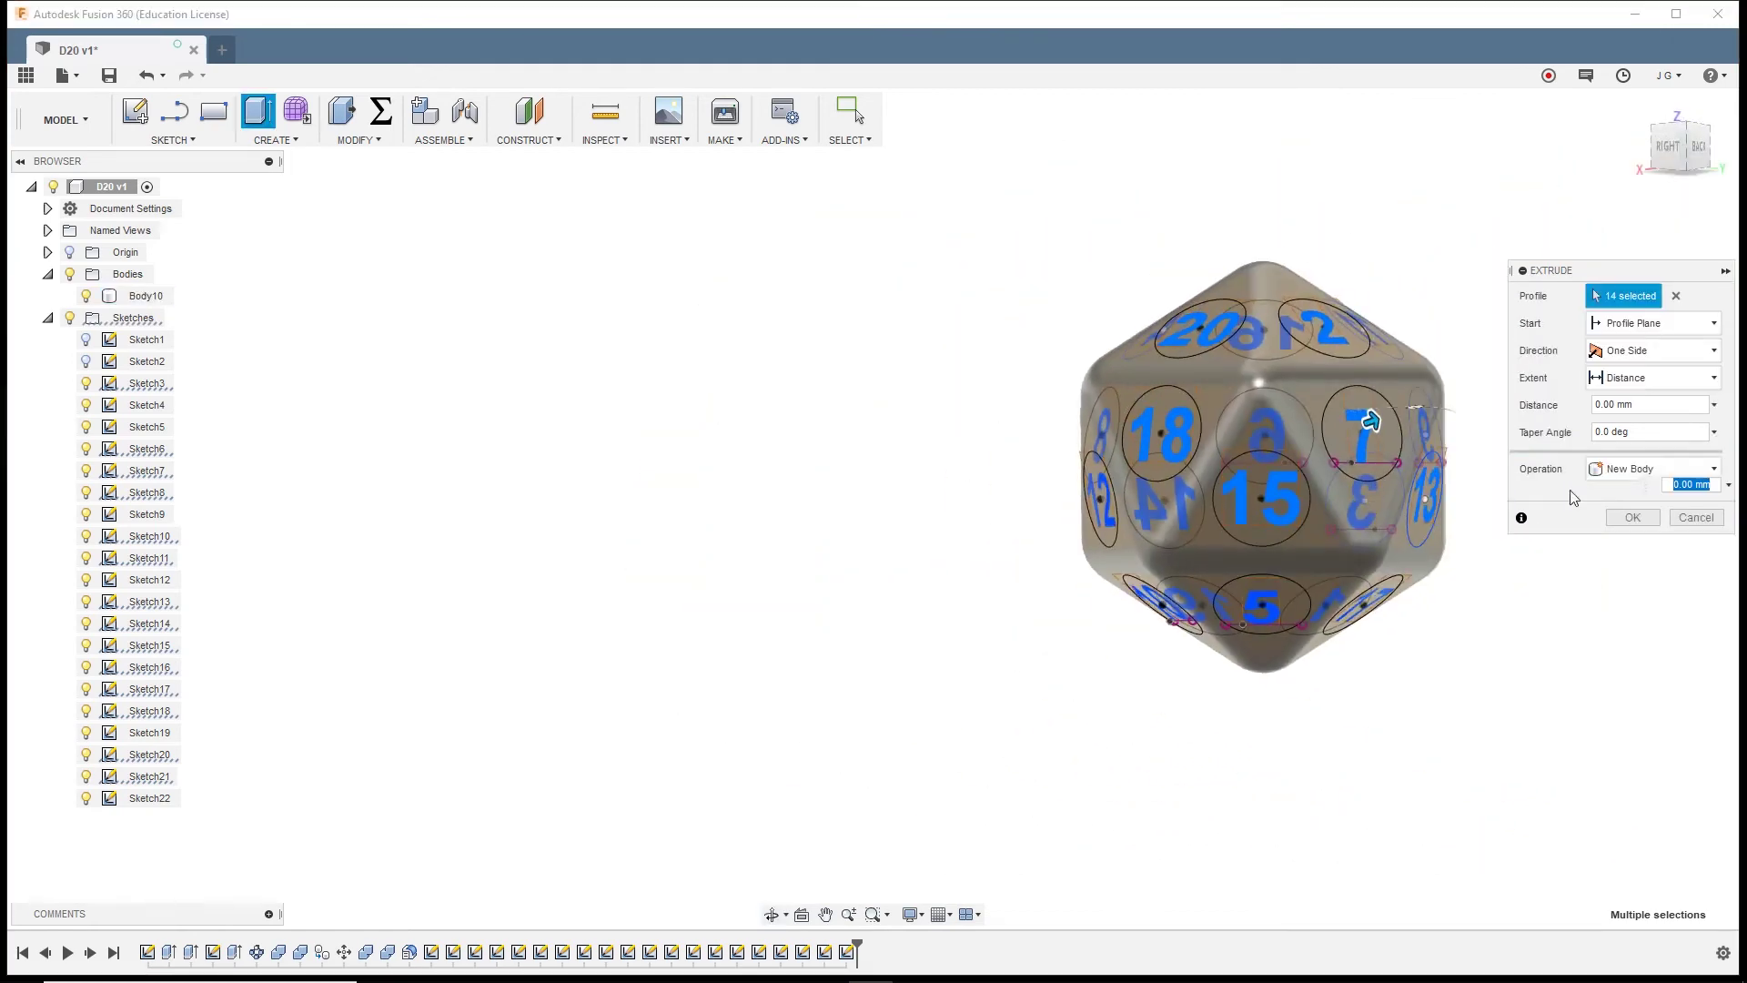
scroll(868, 563, down, 2)
scroll(1434, 534, up, 2)
shift+middle_drag(1116, 491, 1055, 521)
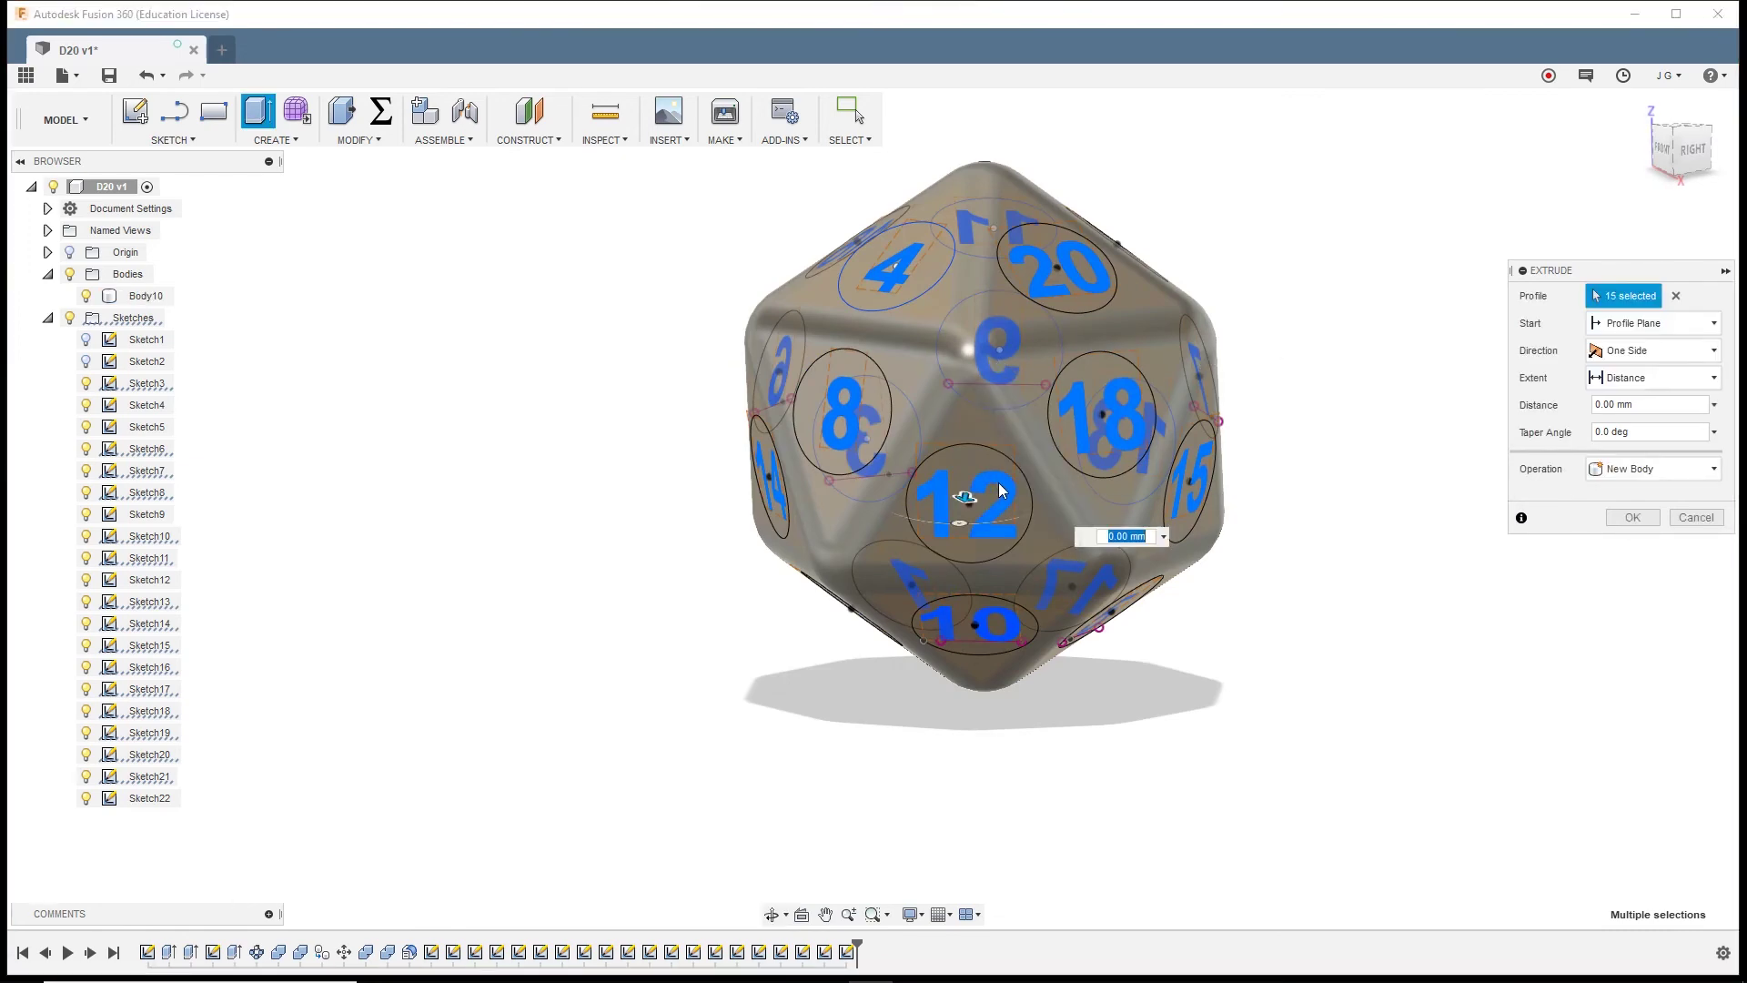
shift+middle_drag(1205, 592, 1170, 488)
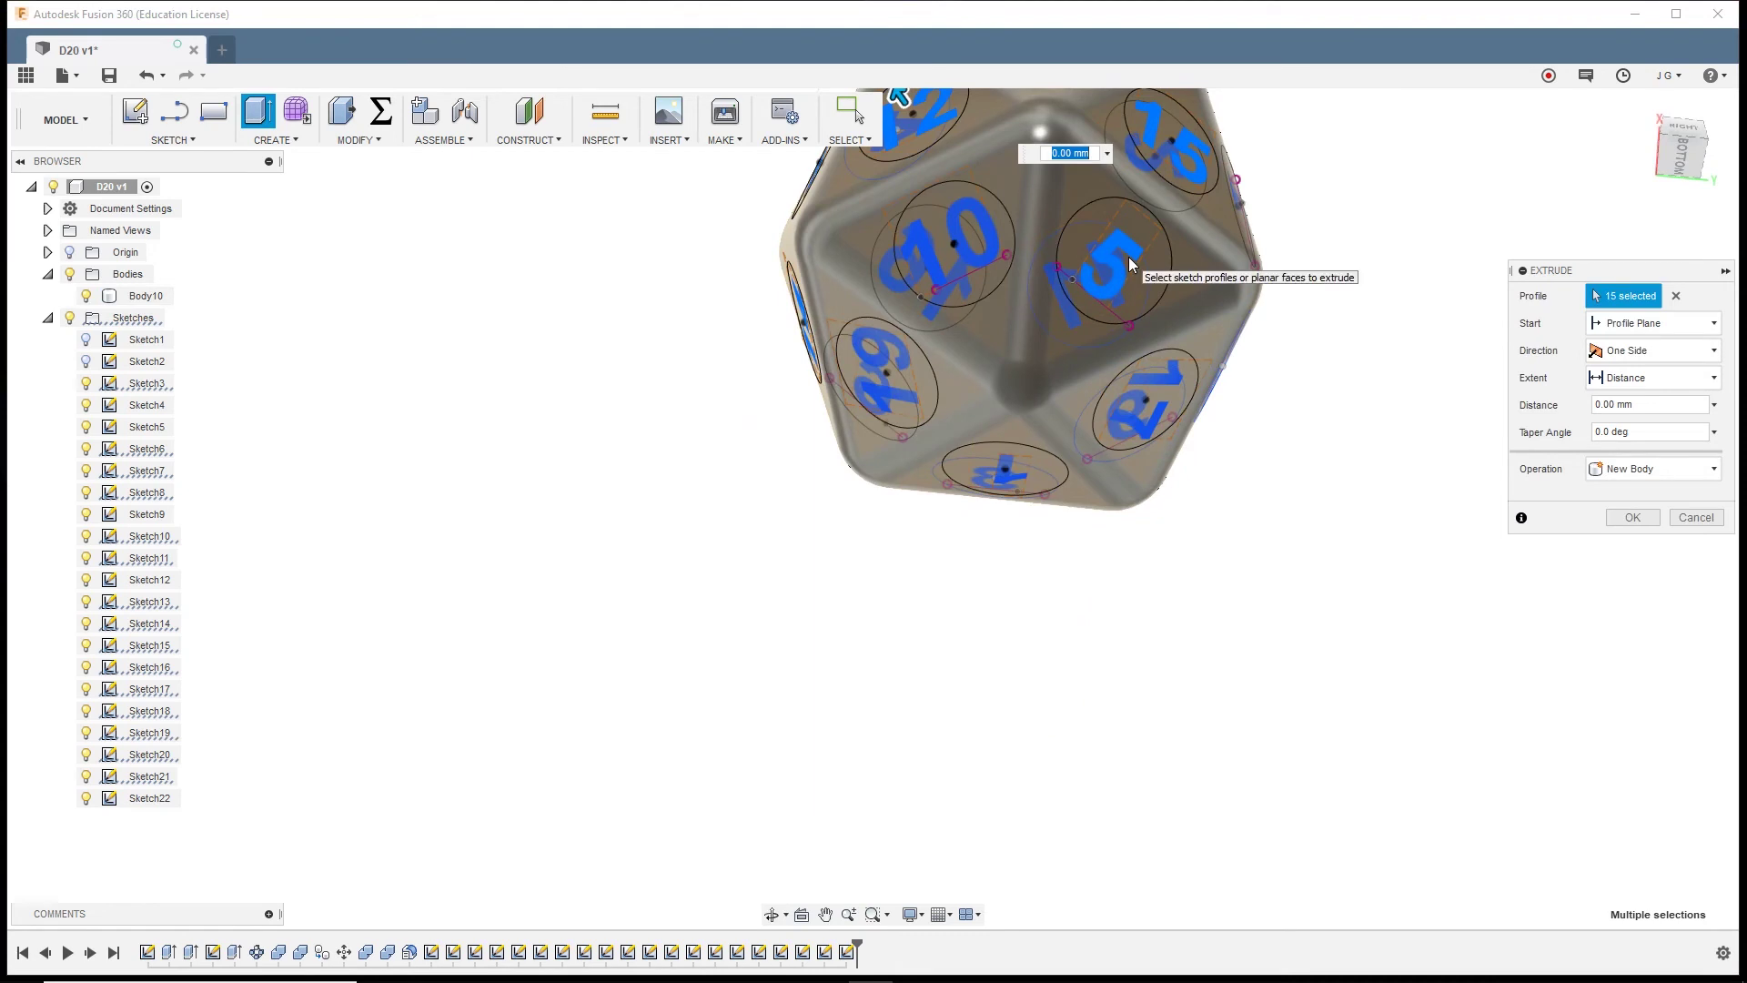
click(1070, 503)
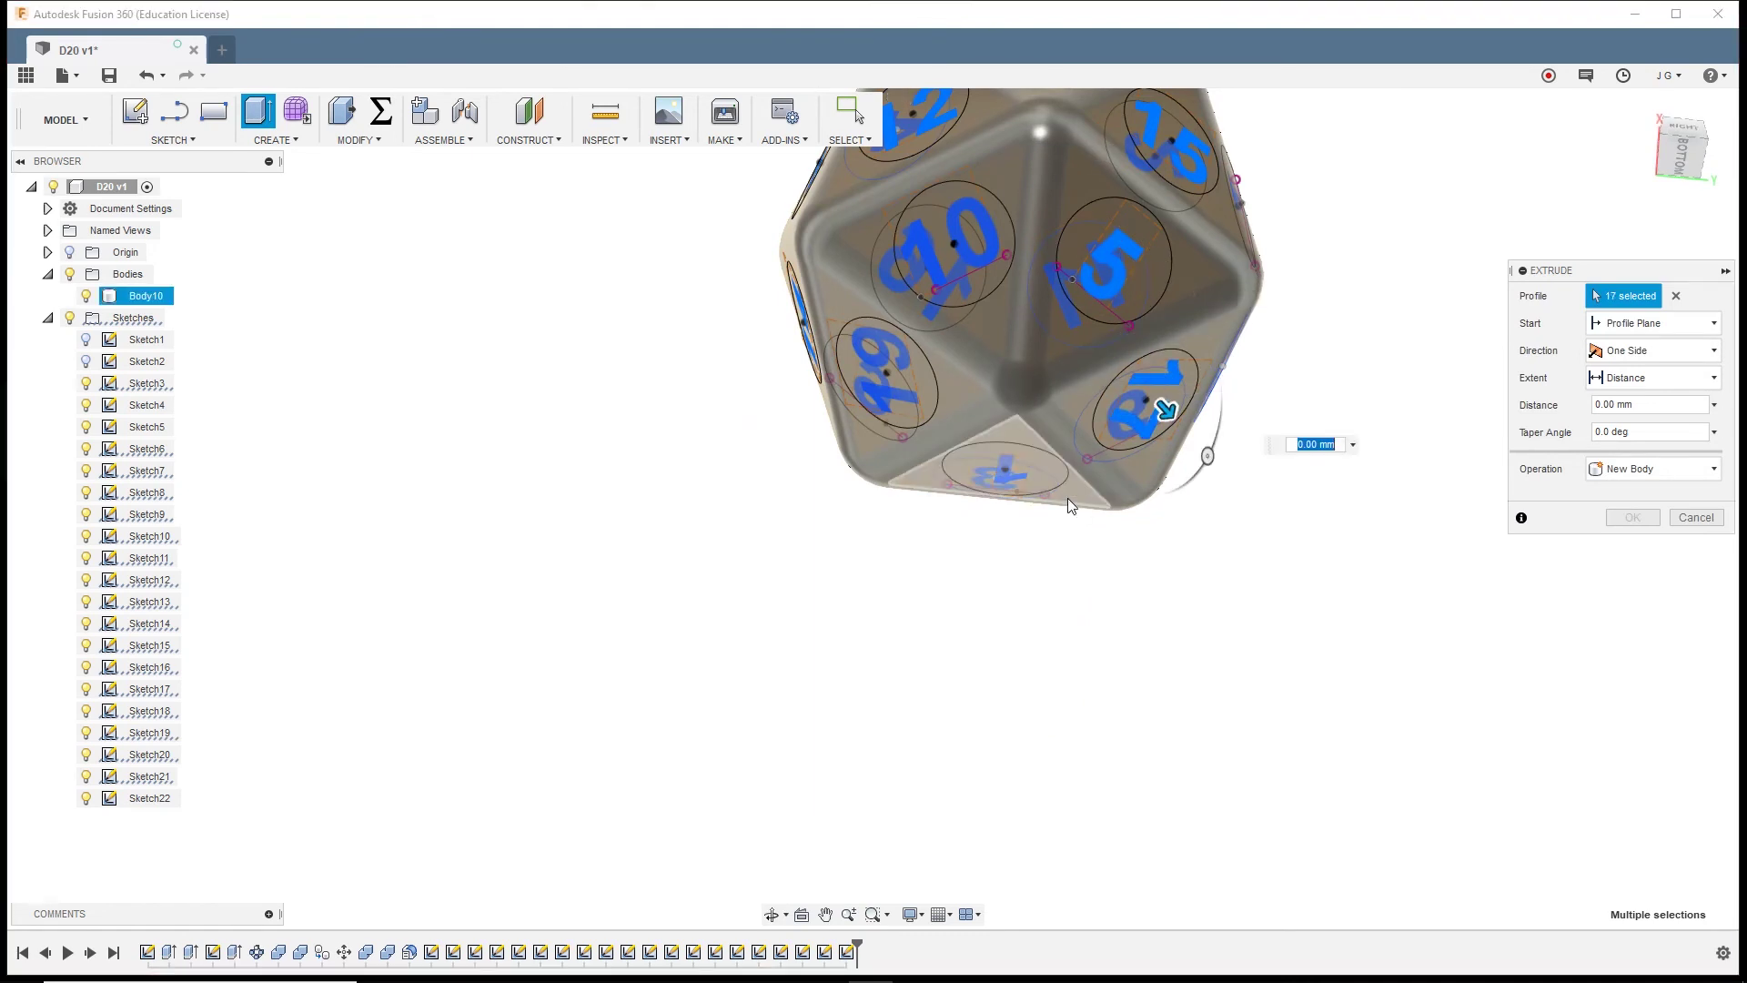
click(1008, 482)
click(897, 396)
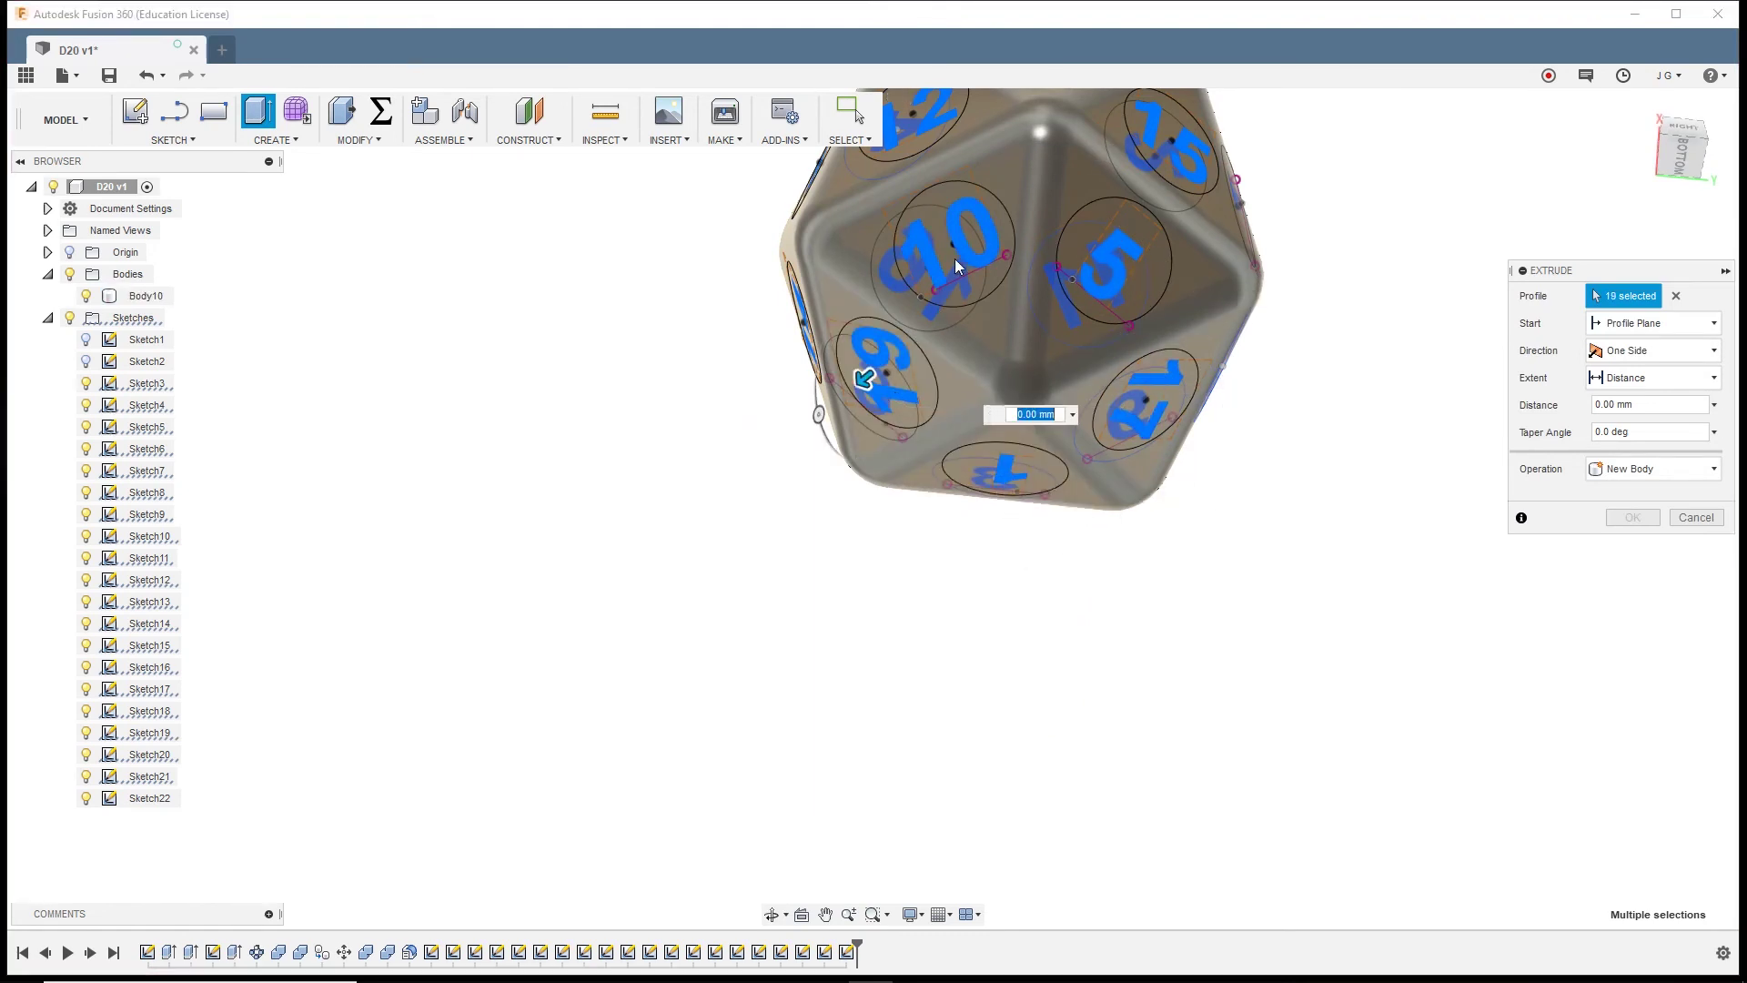
Set the extrusion distance for all the selected numbers to -SideLen/10
scroll(825, 546, down, 3)
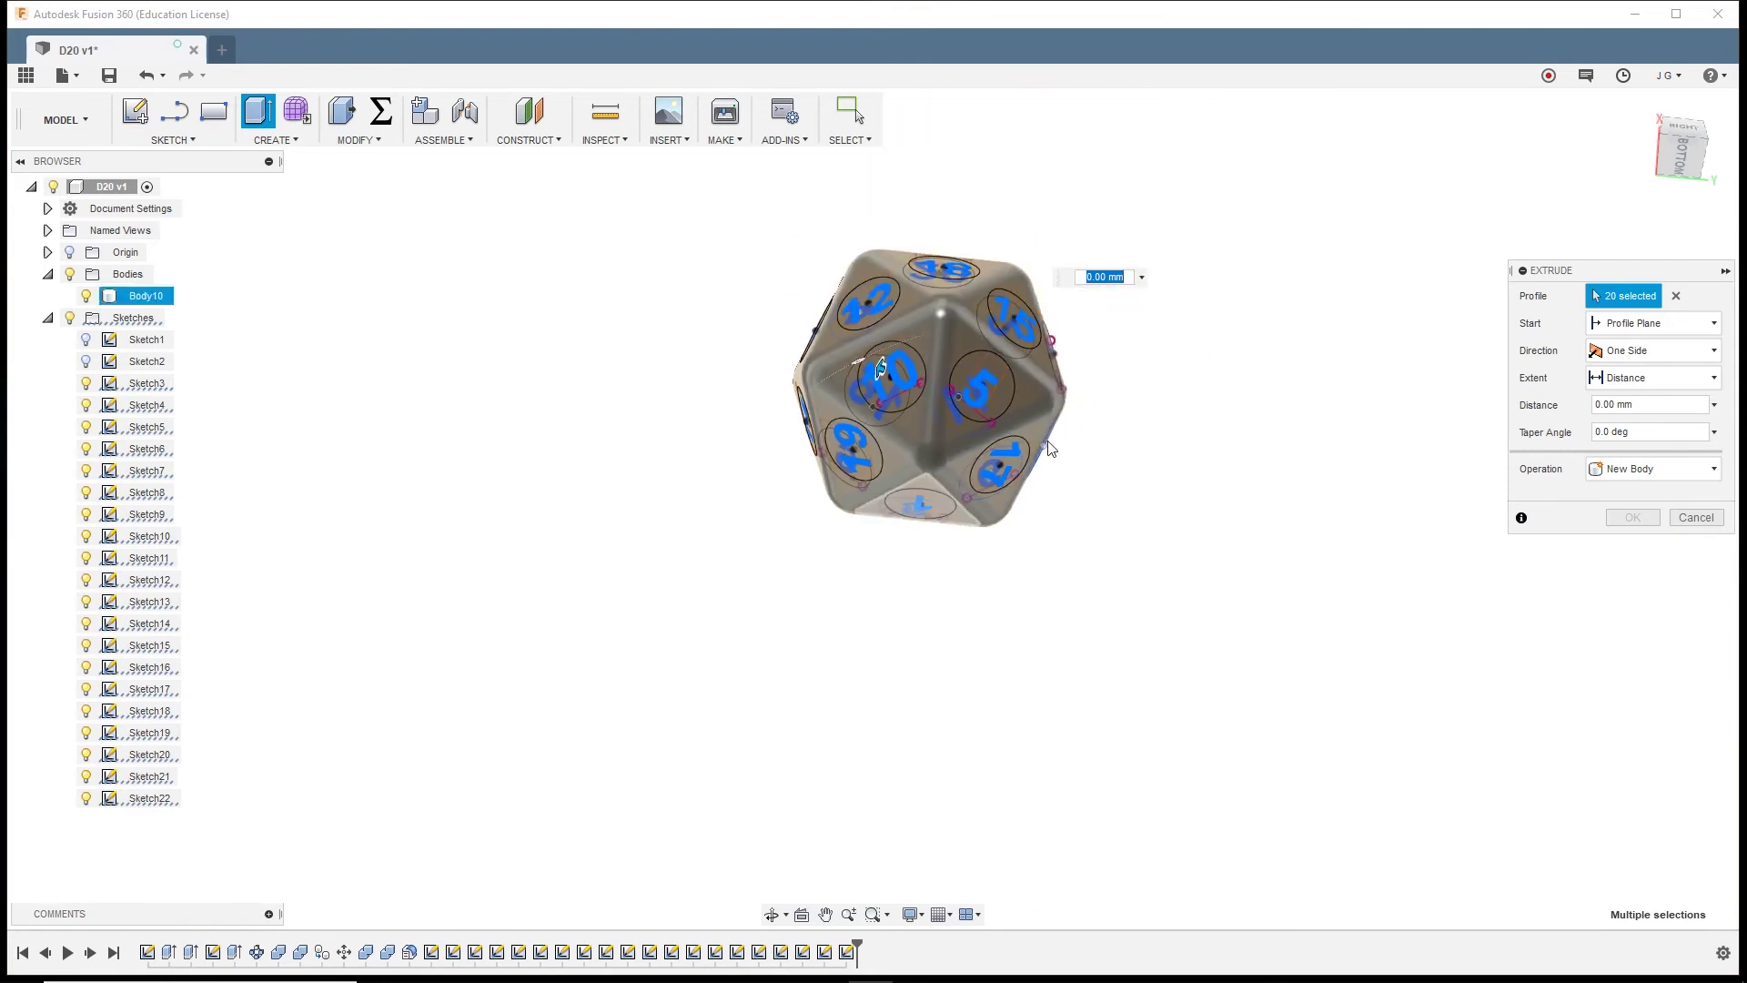
scroll(942, 314, up, 3)
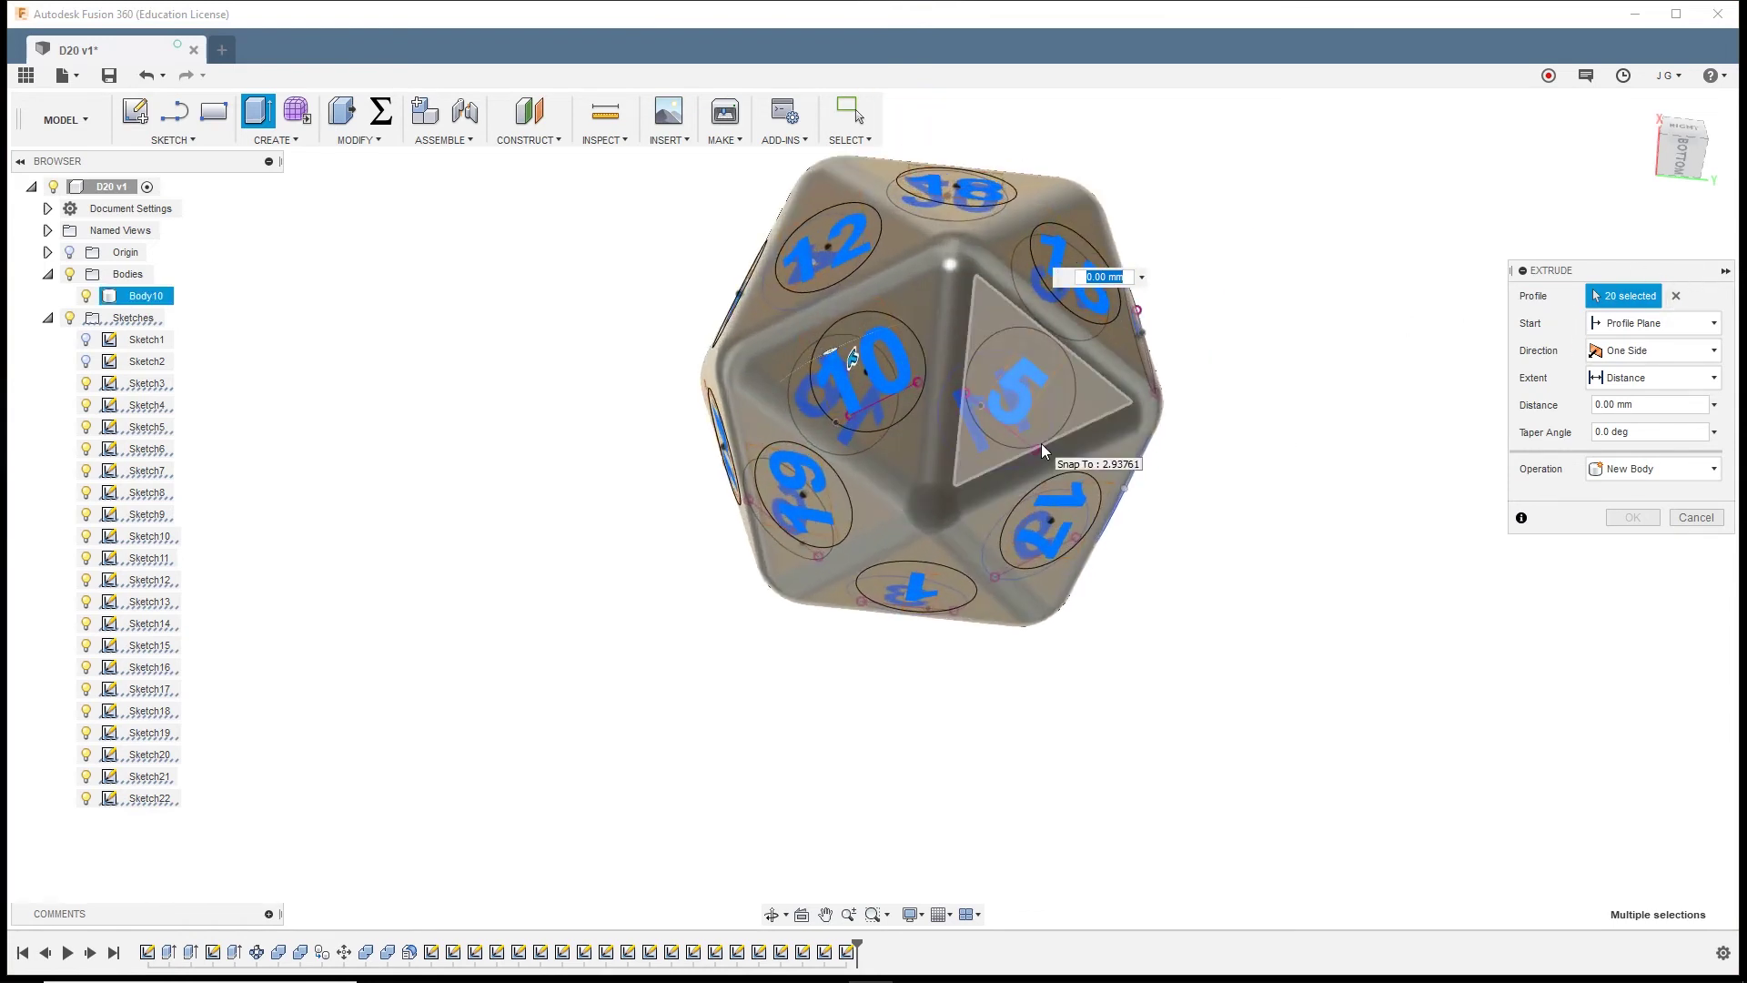
text(-sidelen)
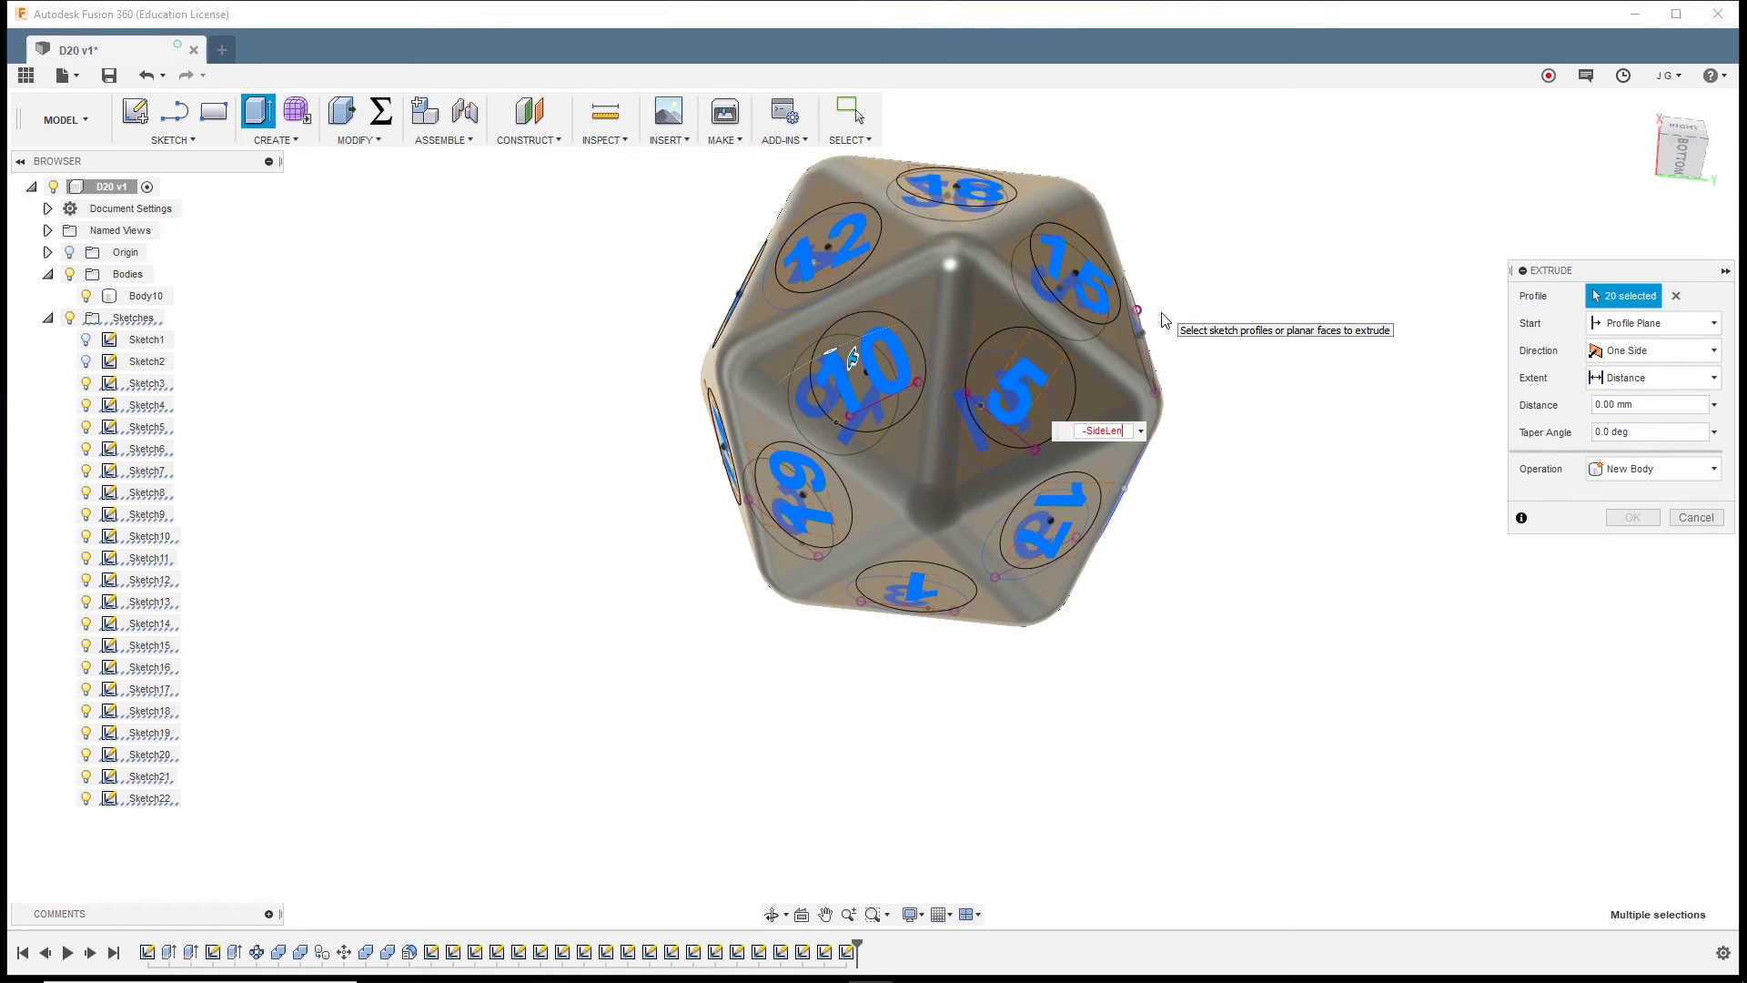
text(/10)
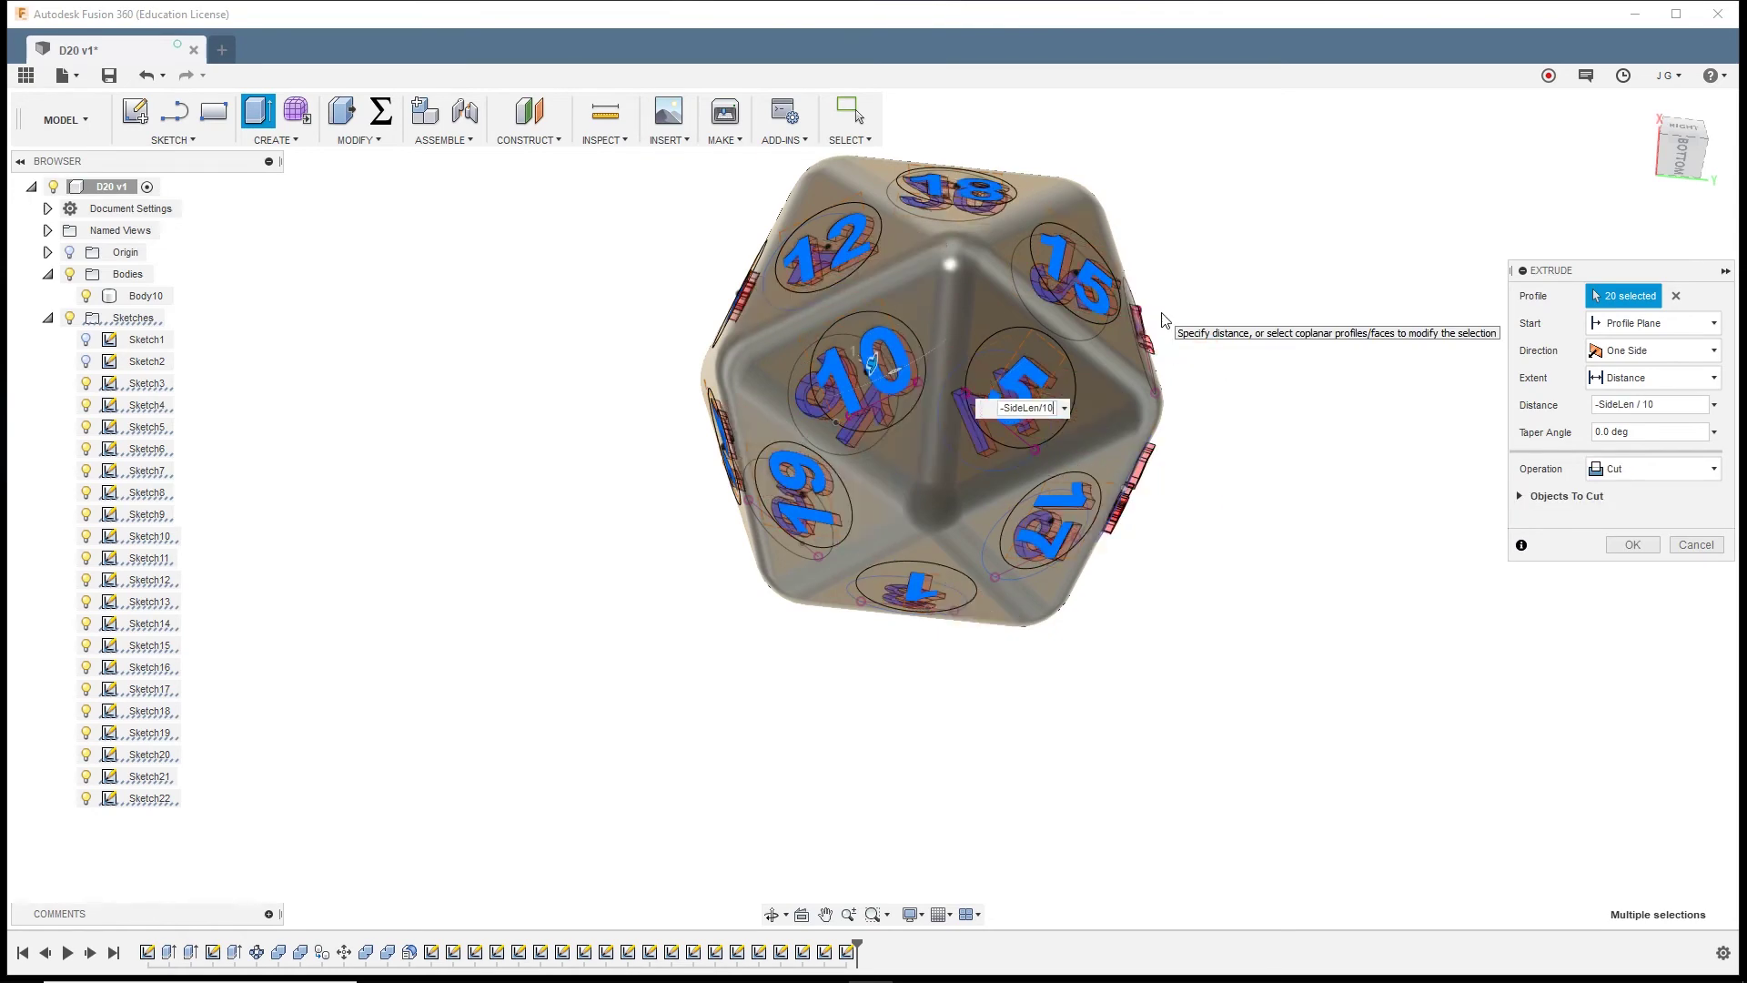
Inspect the direction of the number cuts in the preview around the die, and cancel the extrusion
scroll(1026, 571, down, 2)
scroll(1078, 382, up, 3)
shift+middle_drag(1337, 485, 1084, 495)
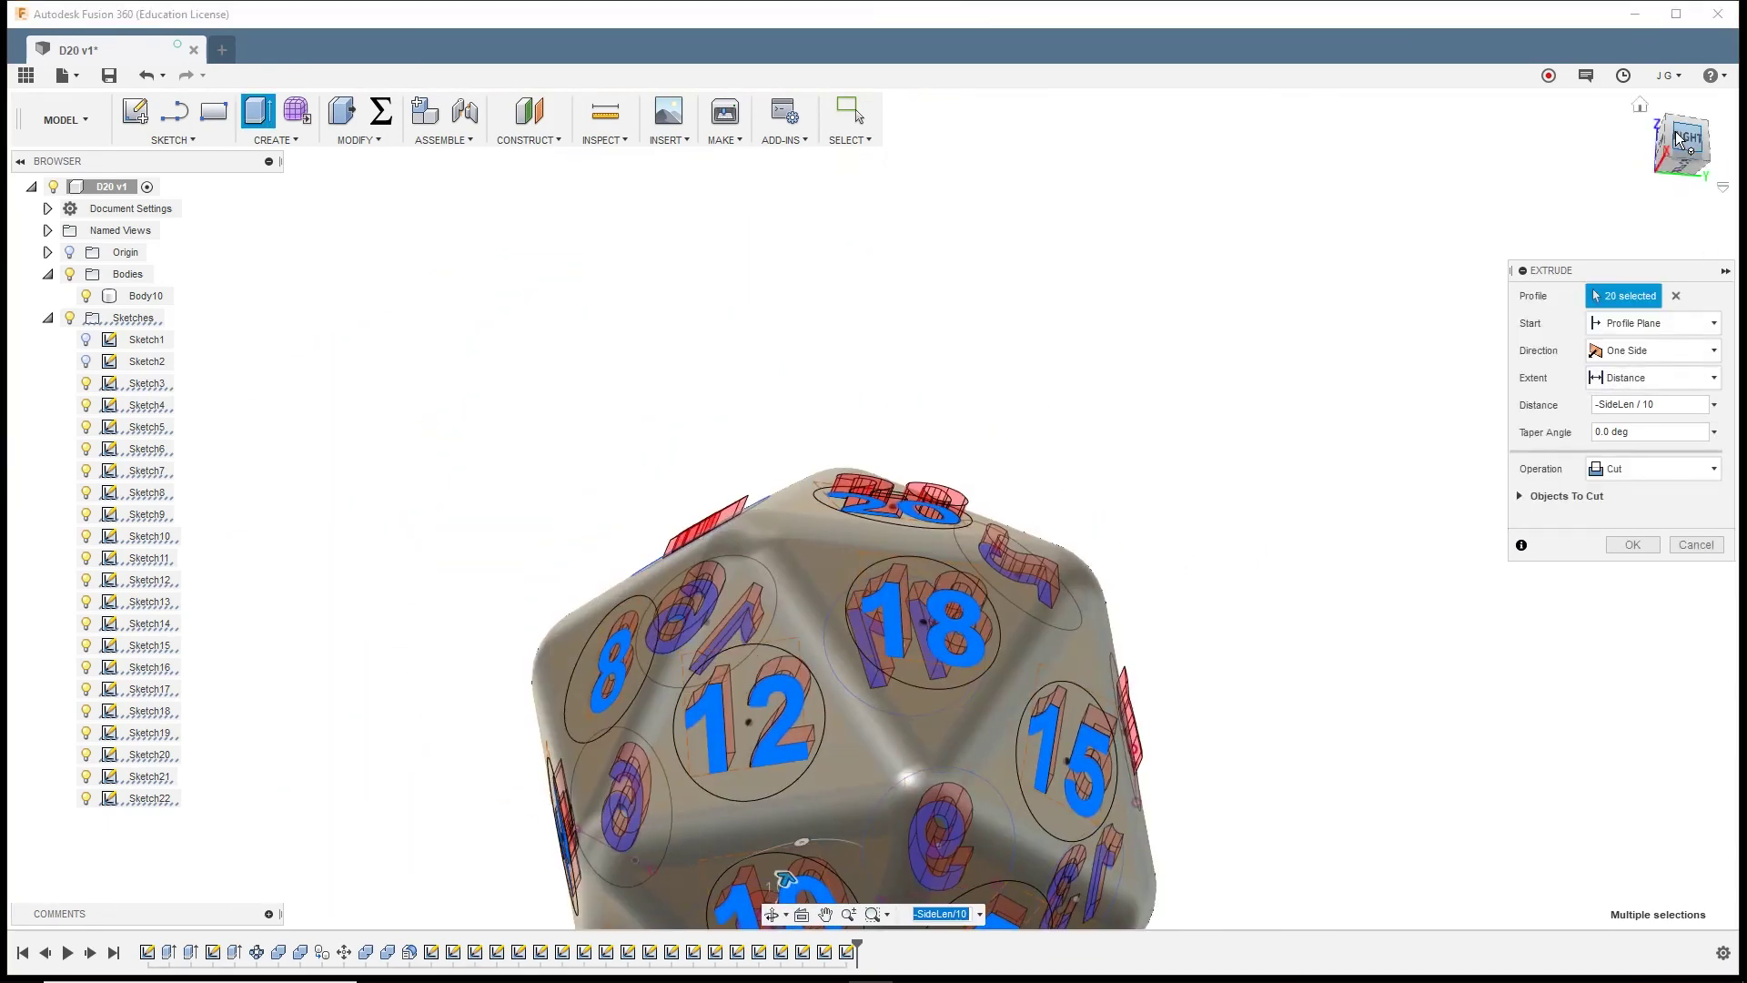
shift+middle_drag(1094, 499, 1146, 484)
shift+middle_drag(700, 311, 398, 597)
scroll(1264, 436, down, 5)
scroll(510, 391, up, 3)
scroll(837, 446, up, 2)
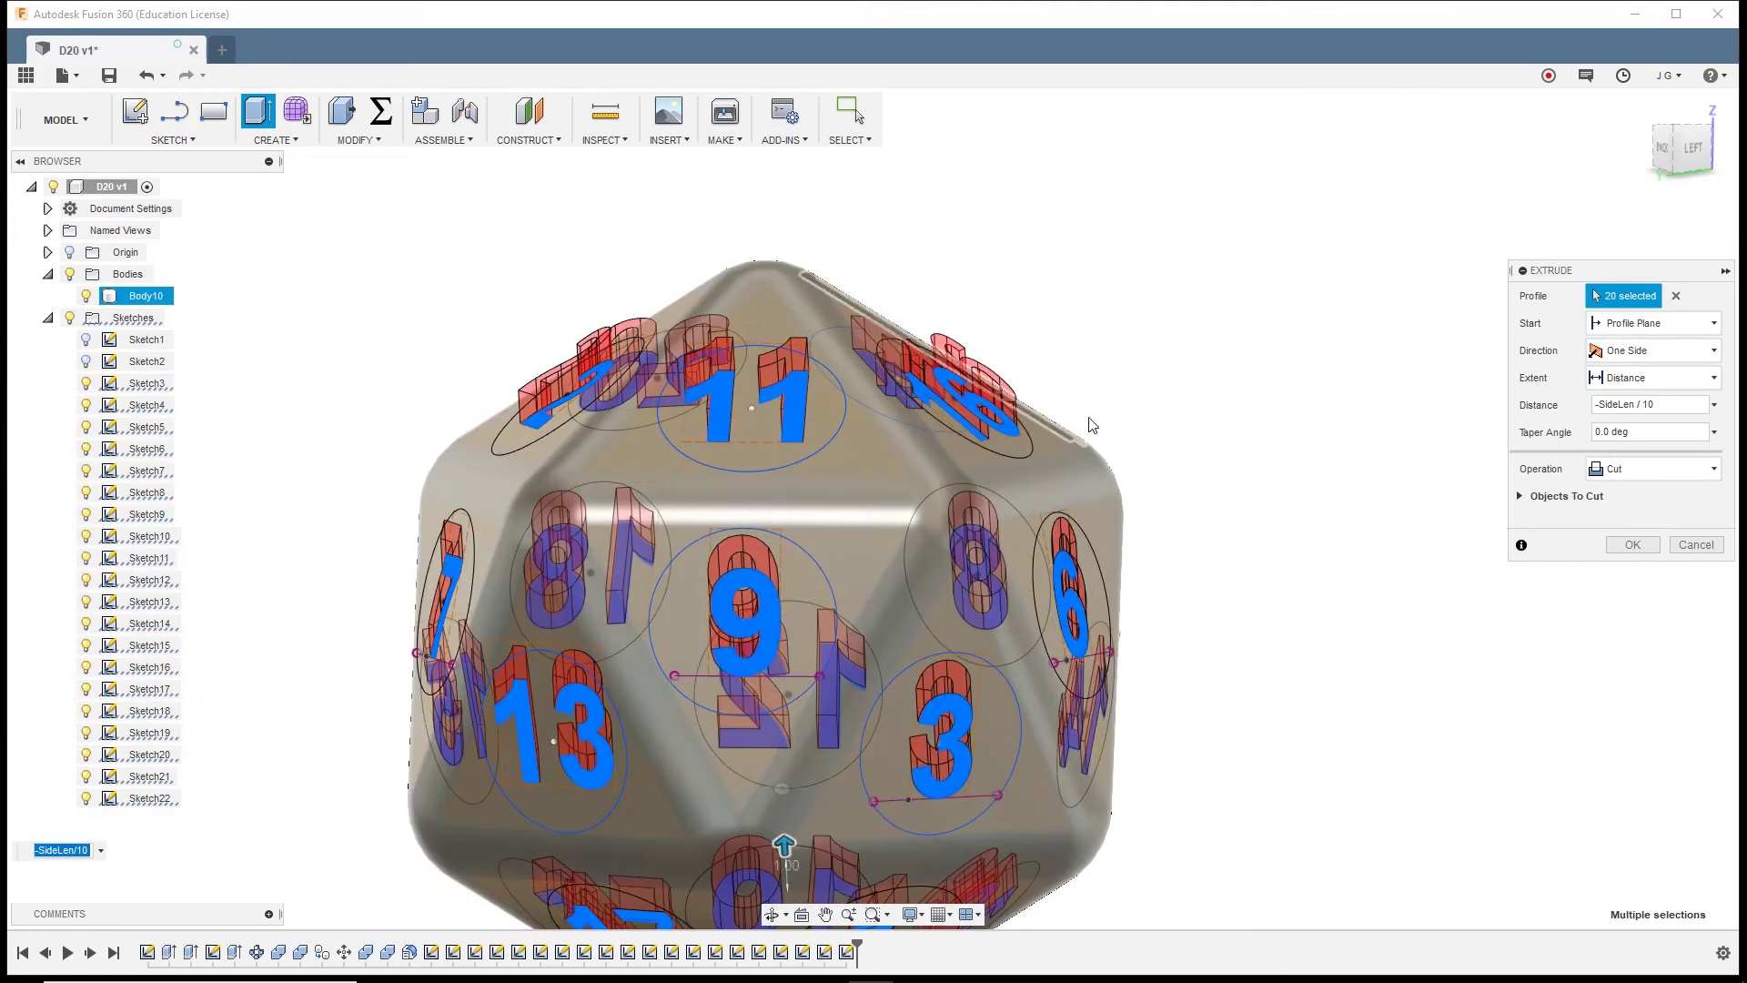
shift+middle_drag(1088, 422, 772, 535)
shift+middle_drag(1077, 498, 1089, 495)
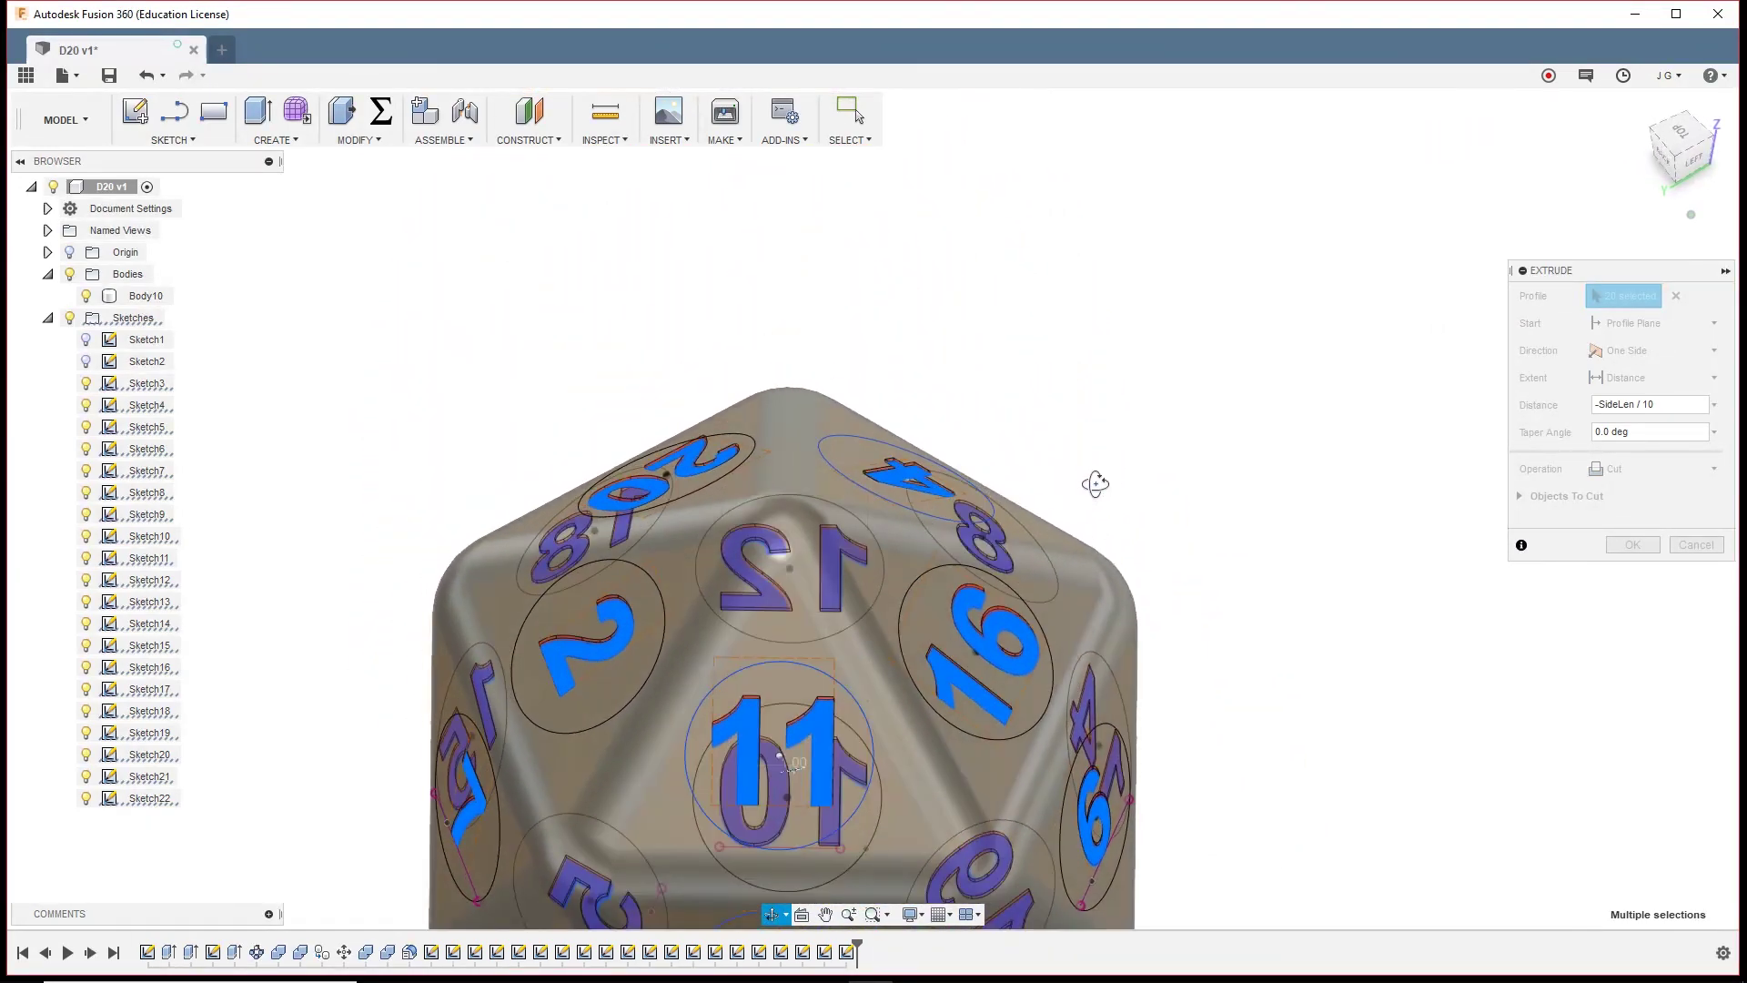
drag(1095, 483, 1092, 497)
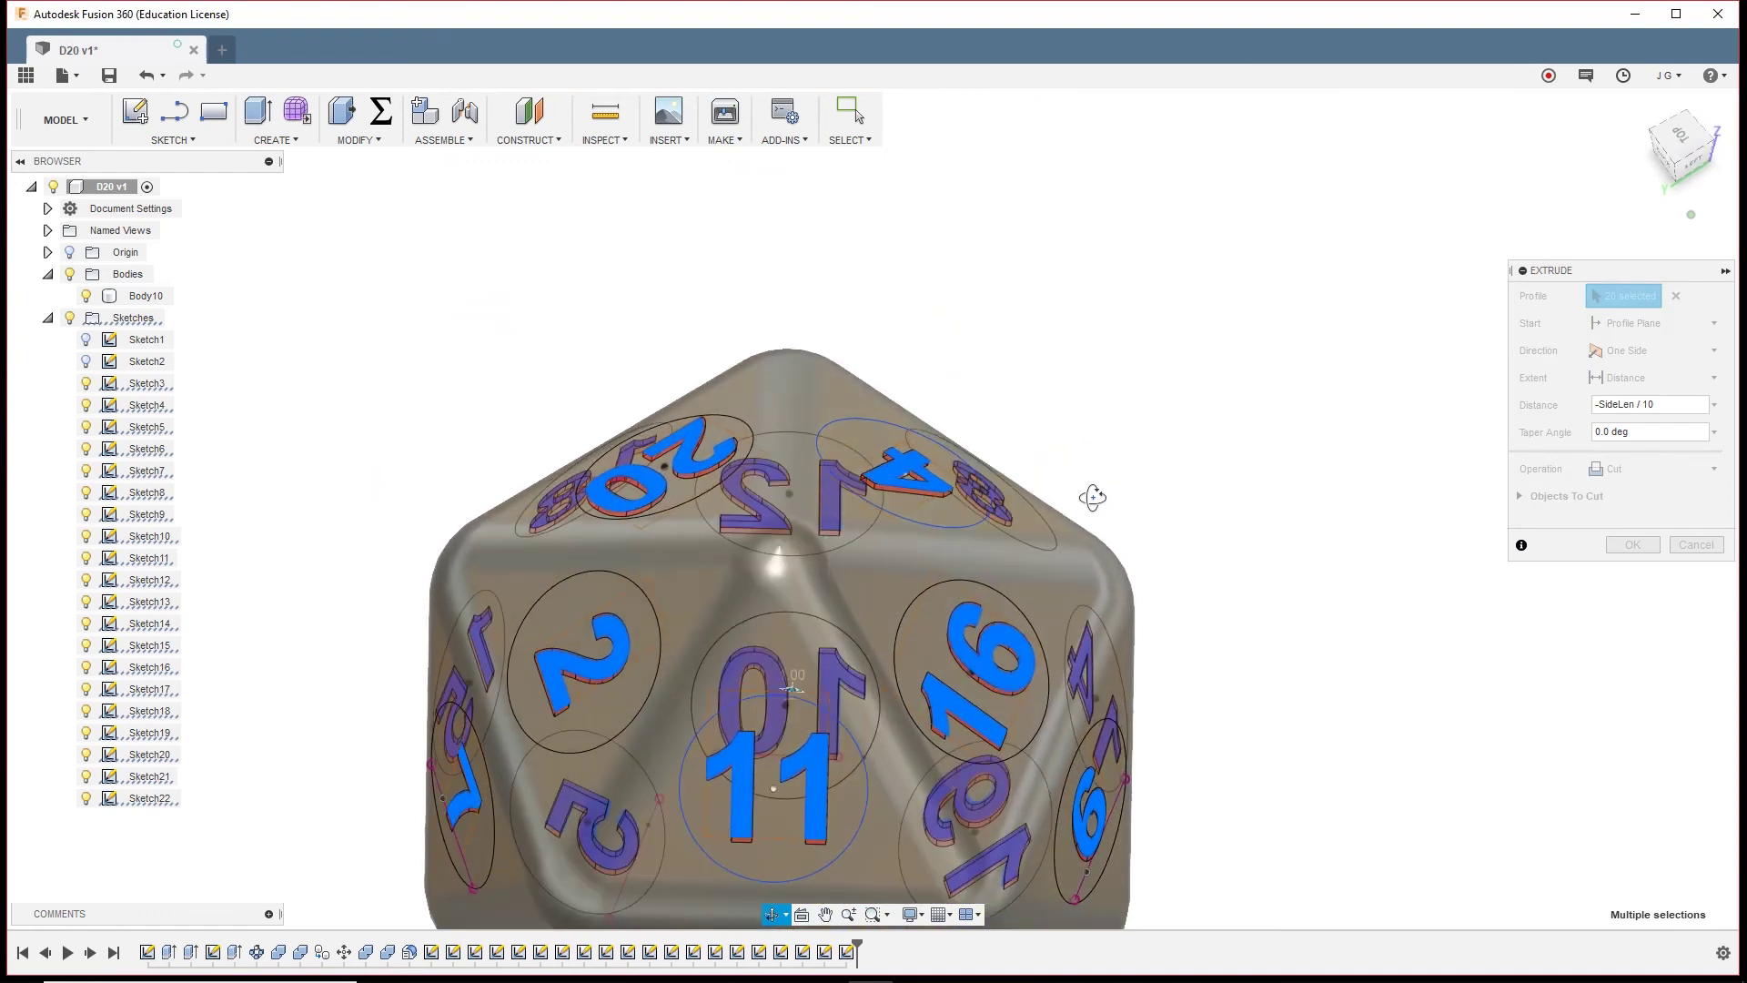
shift+middle_drag(1093, 498, 1092, 491)
scroll(562, 320, down, 3)
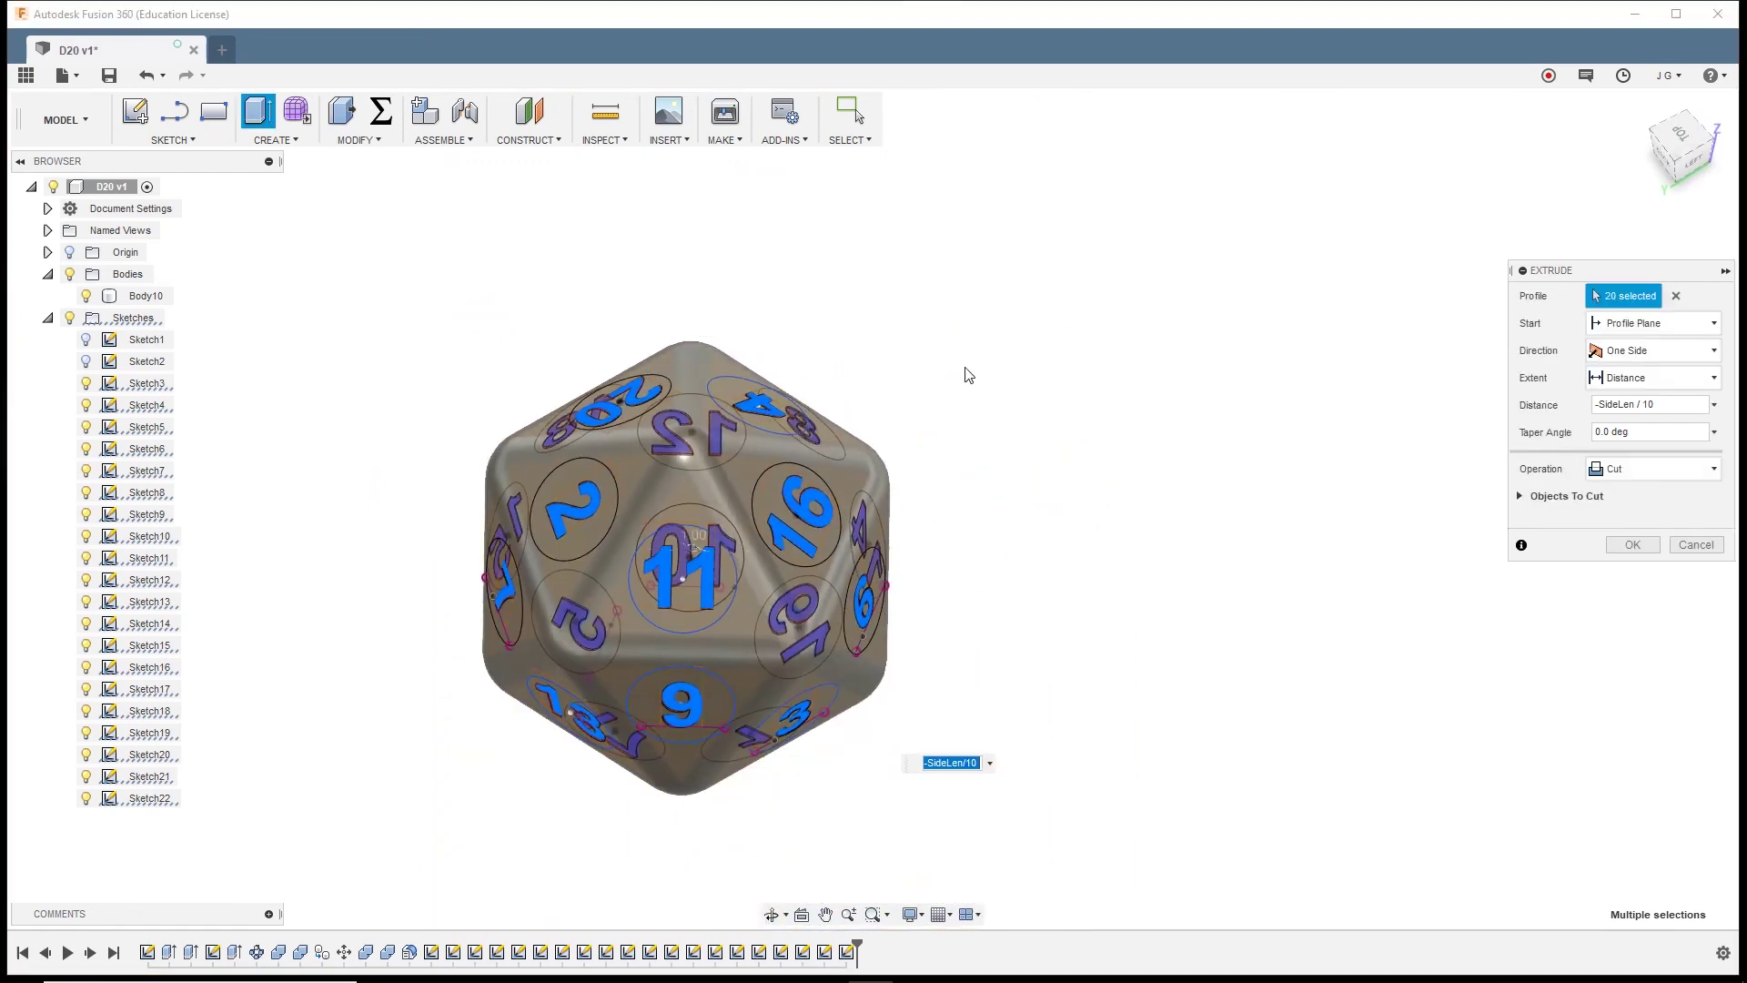
scroll(875, 506, up, 5)
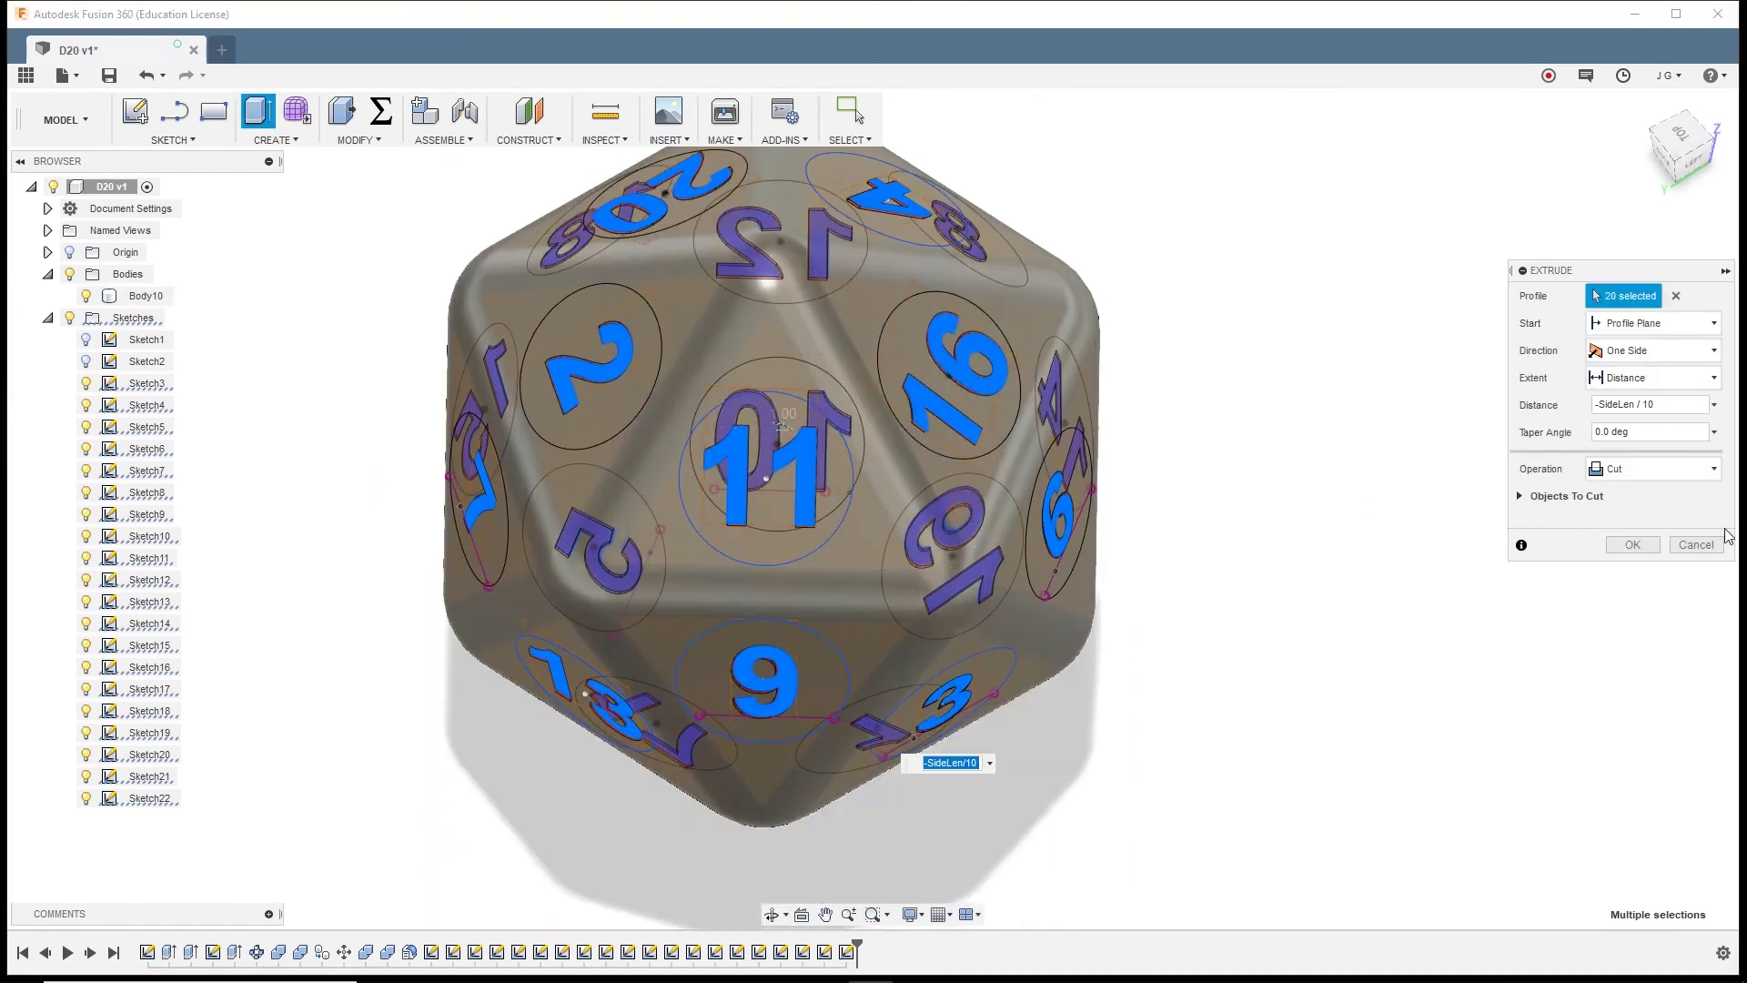
click(1696, 545)
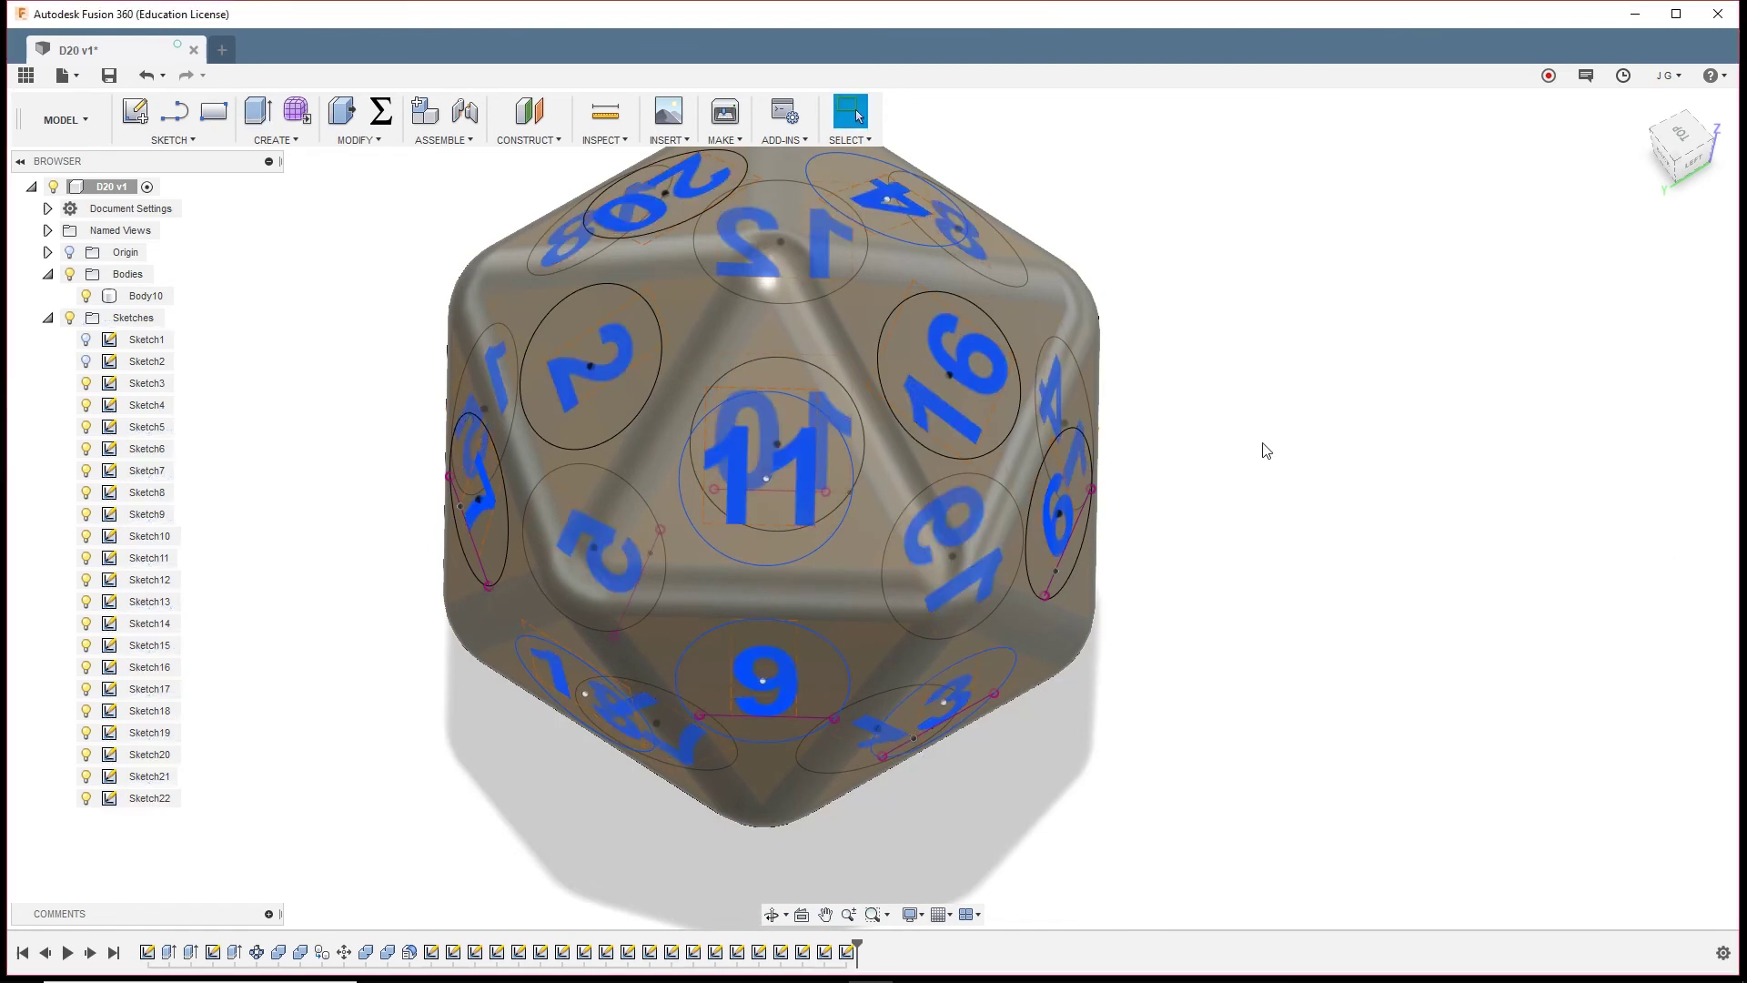
Start an extrusion of the 16 on its face with a distance of -SideLen/10
right_click(1278, 405)
click(1280, 357)
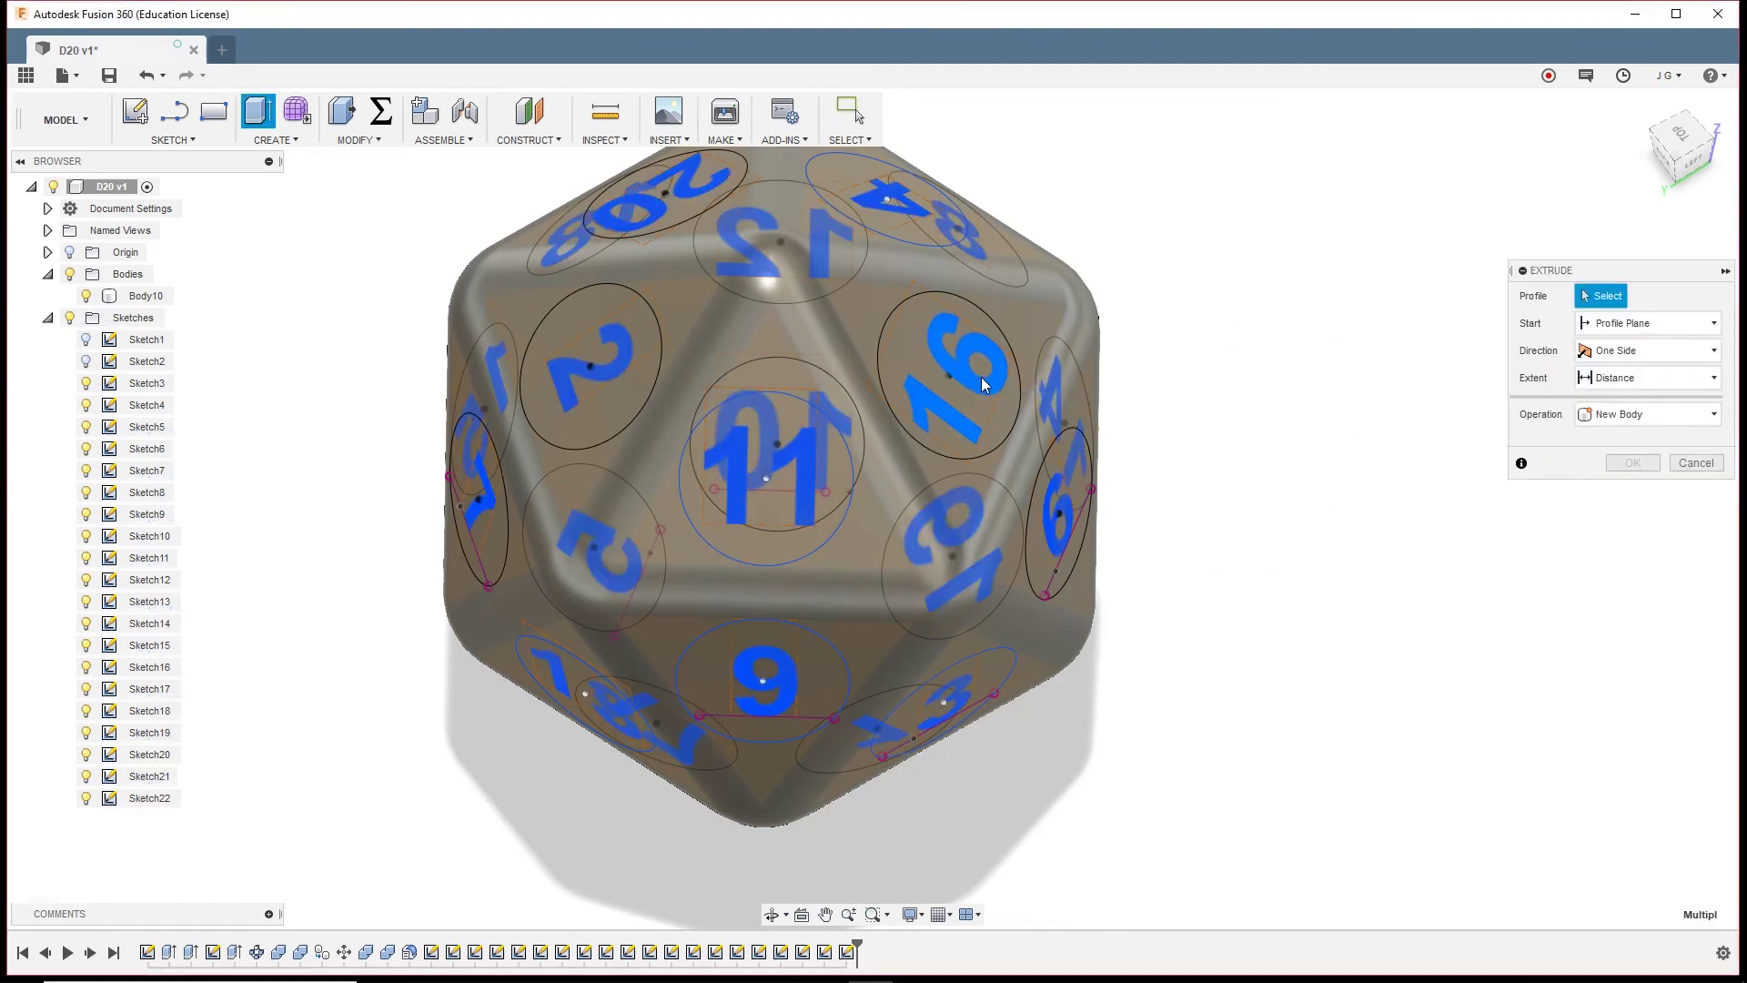
click(982, 384)
text(-si)
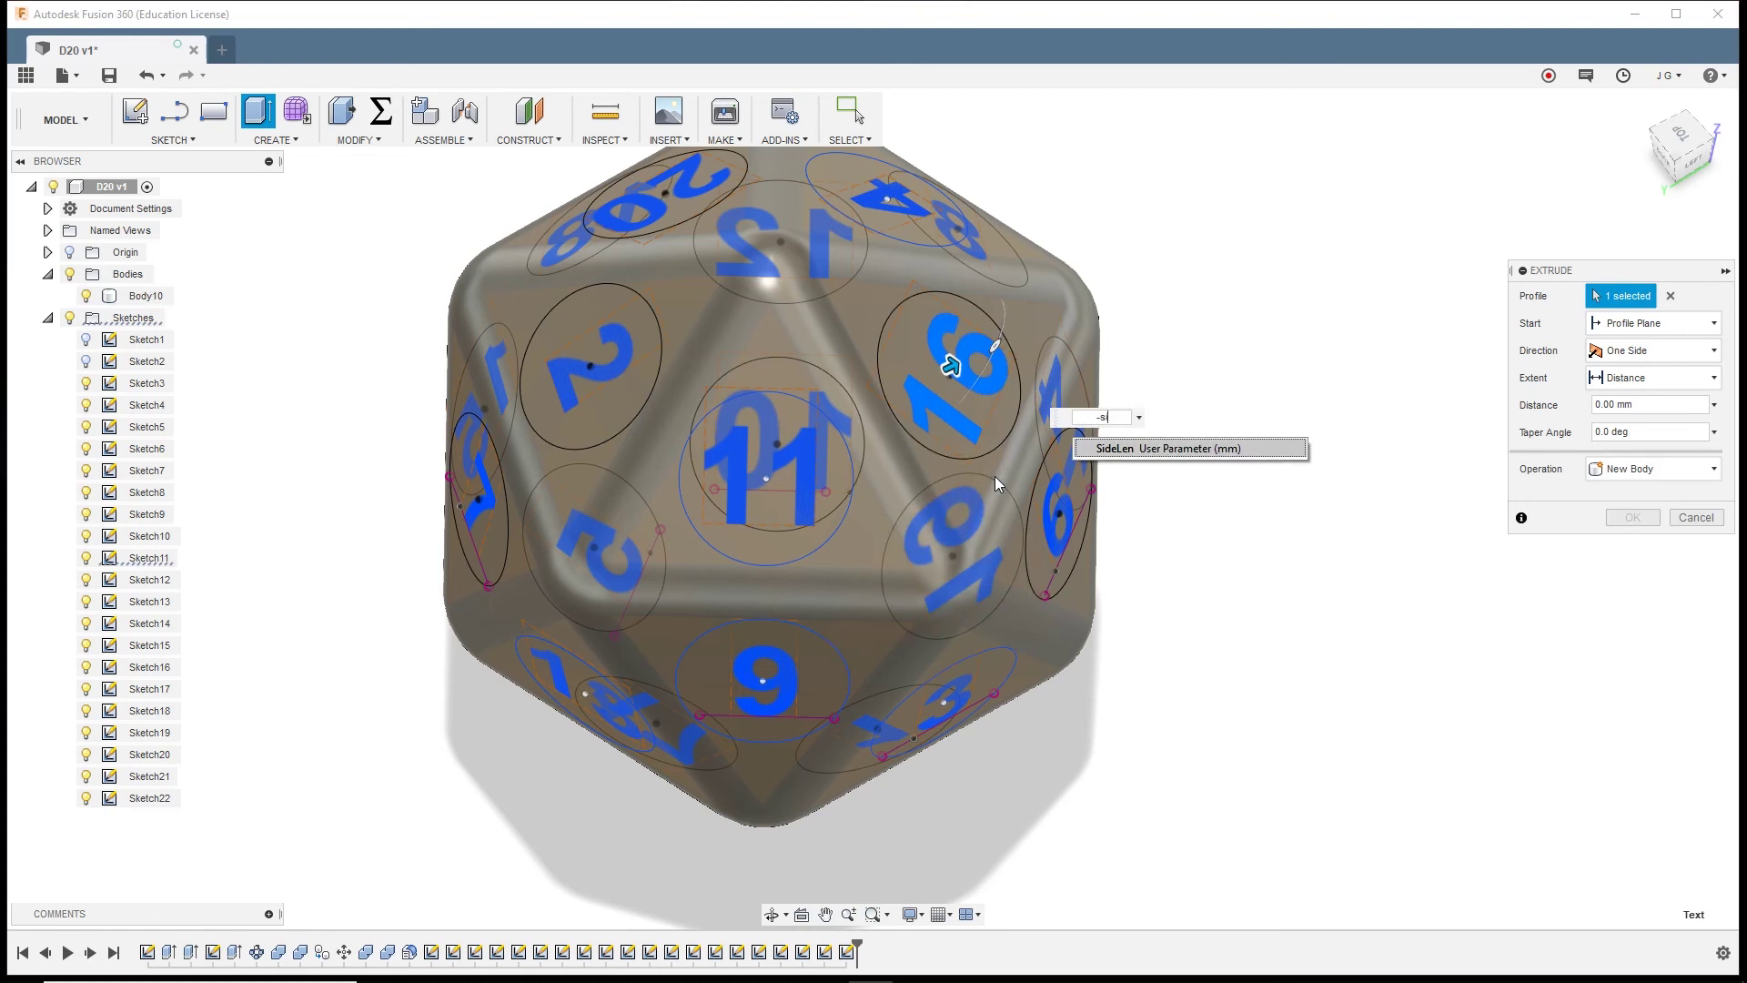
text(de)
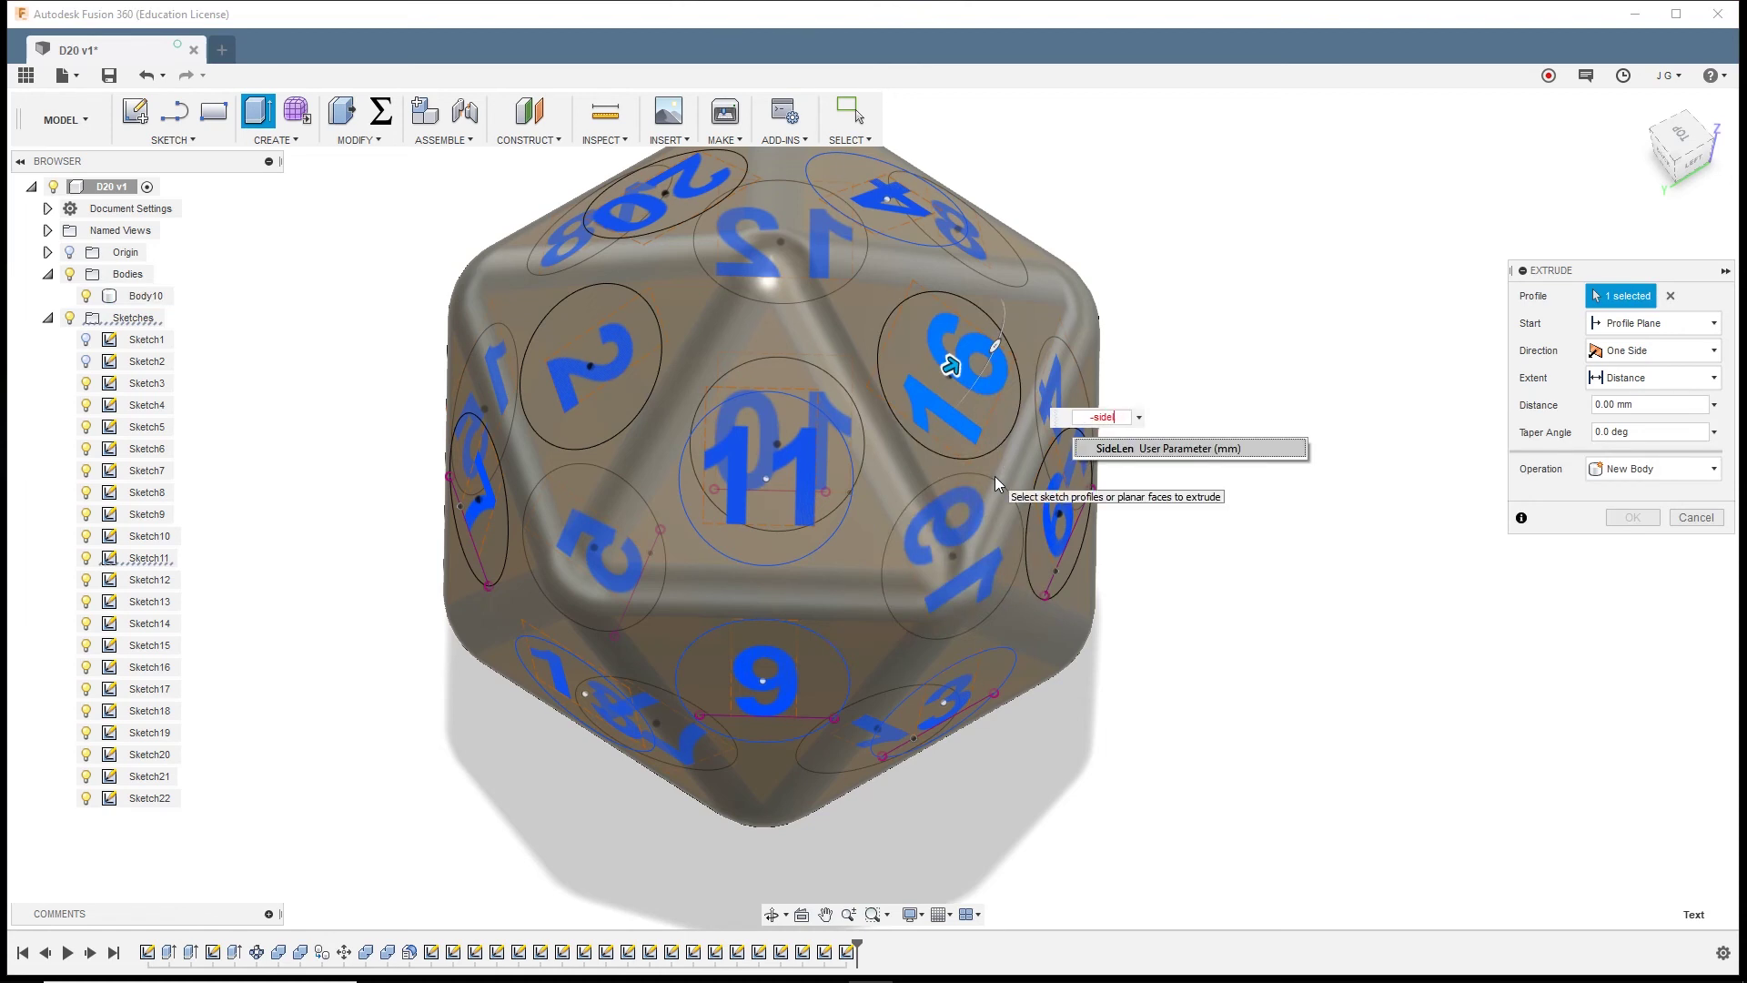
text(len)
key(Return)
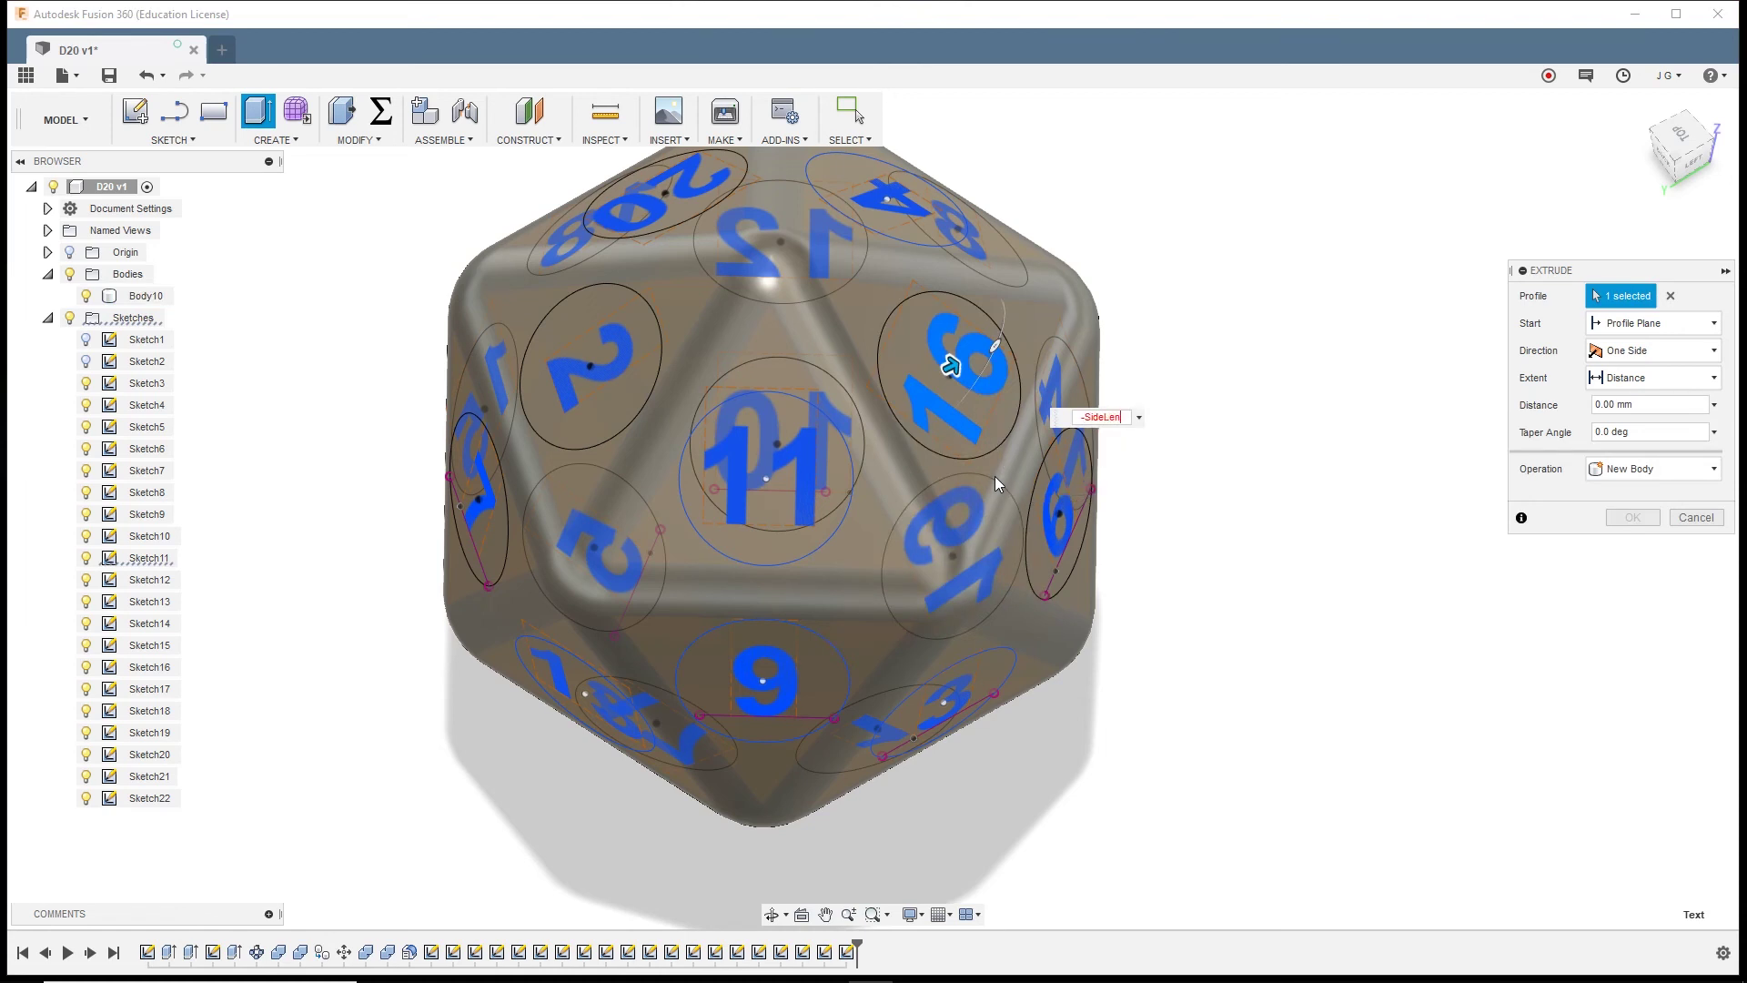
text(/10)
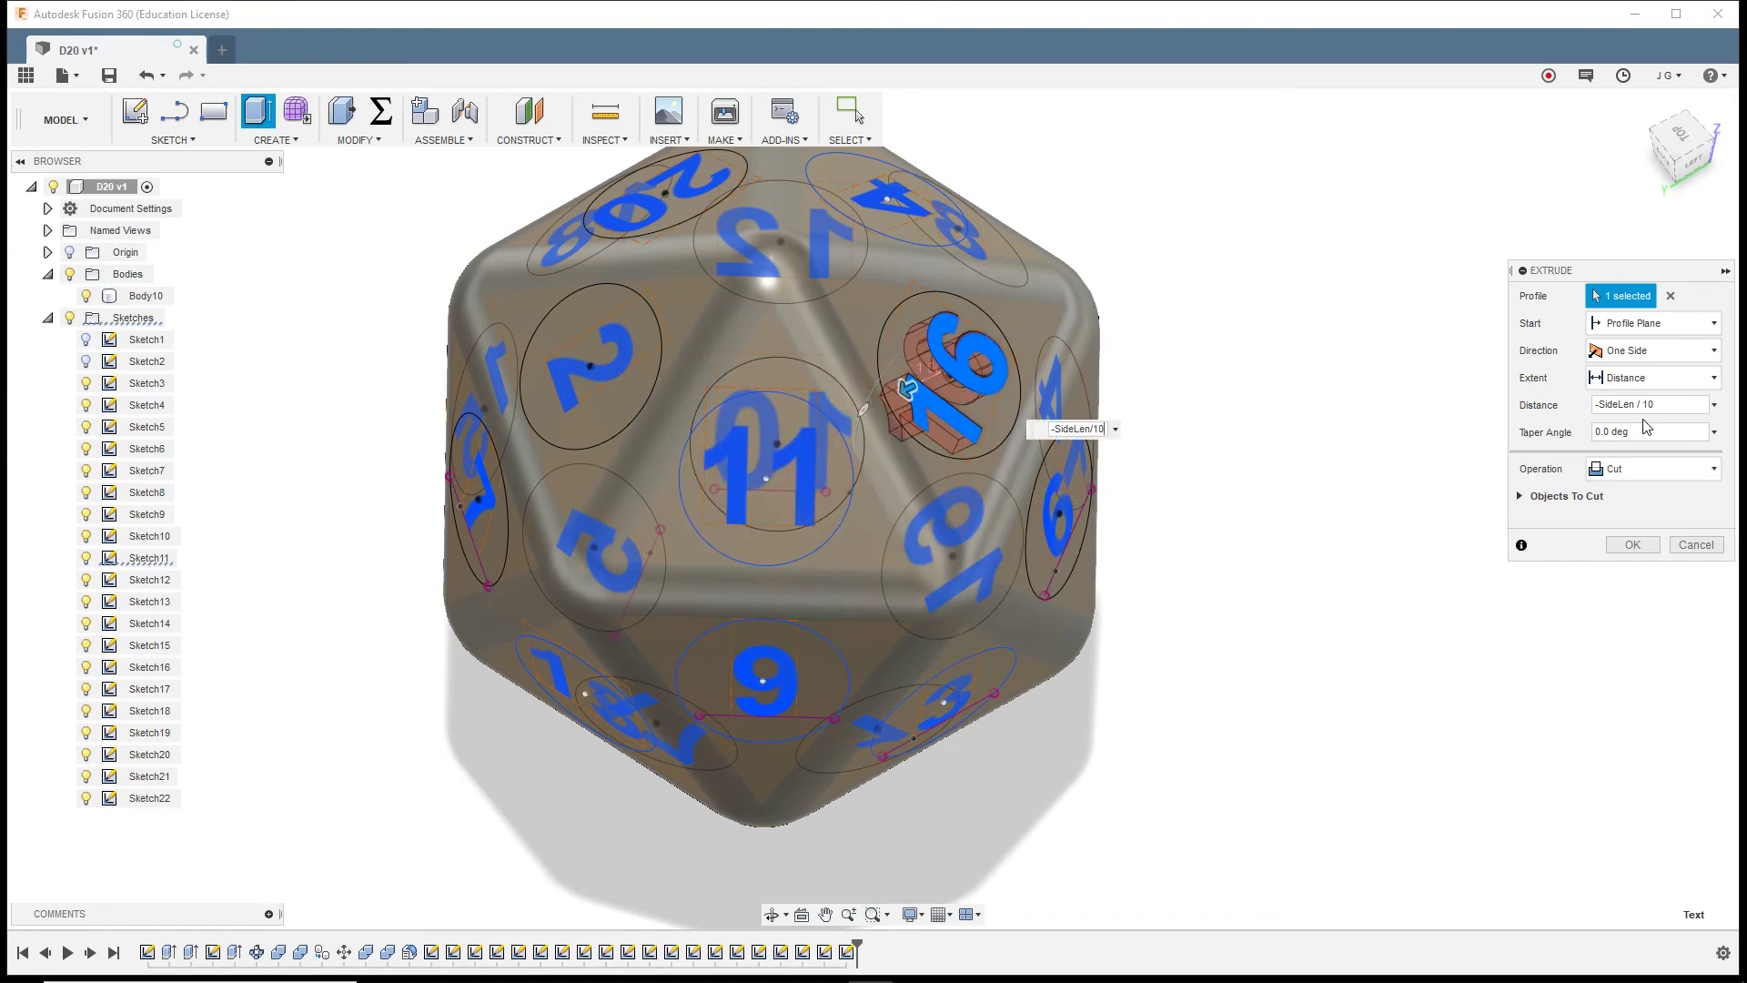
Set the distance of the 16's cut to -SideLen/50 and complete the extrusion
scroll(1047, 228, up, 3)
shift+middle_drag(1275, 505, 1275, 456)
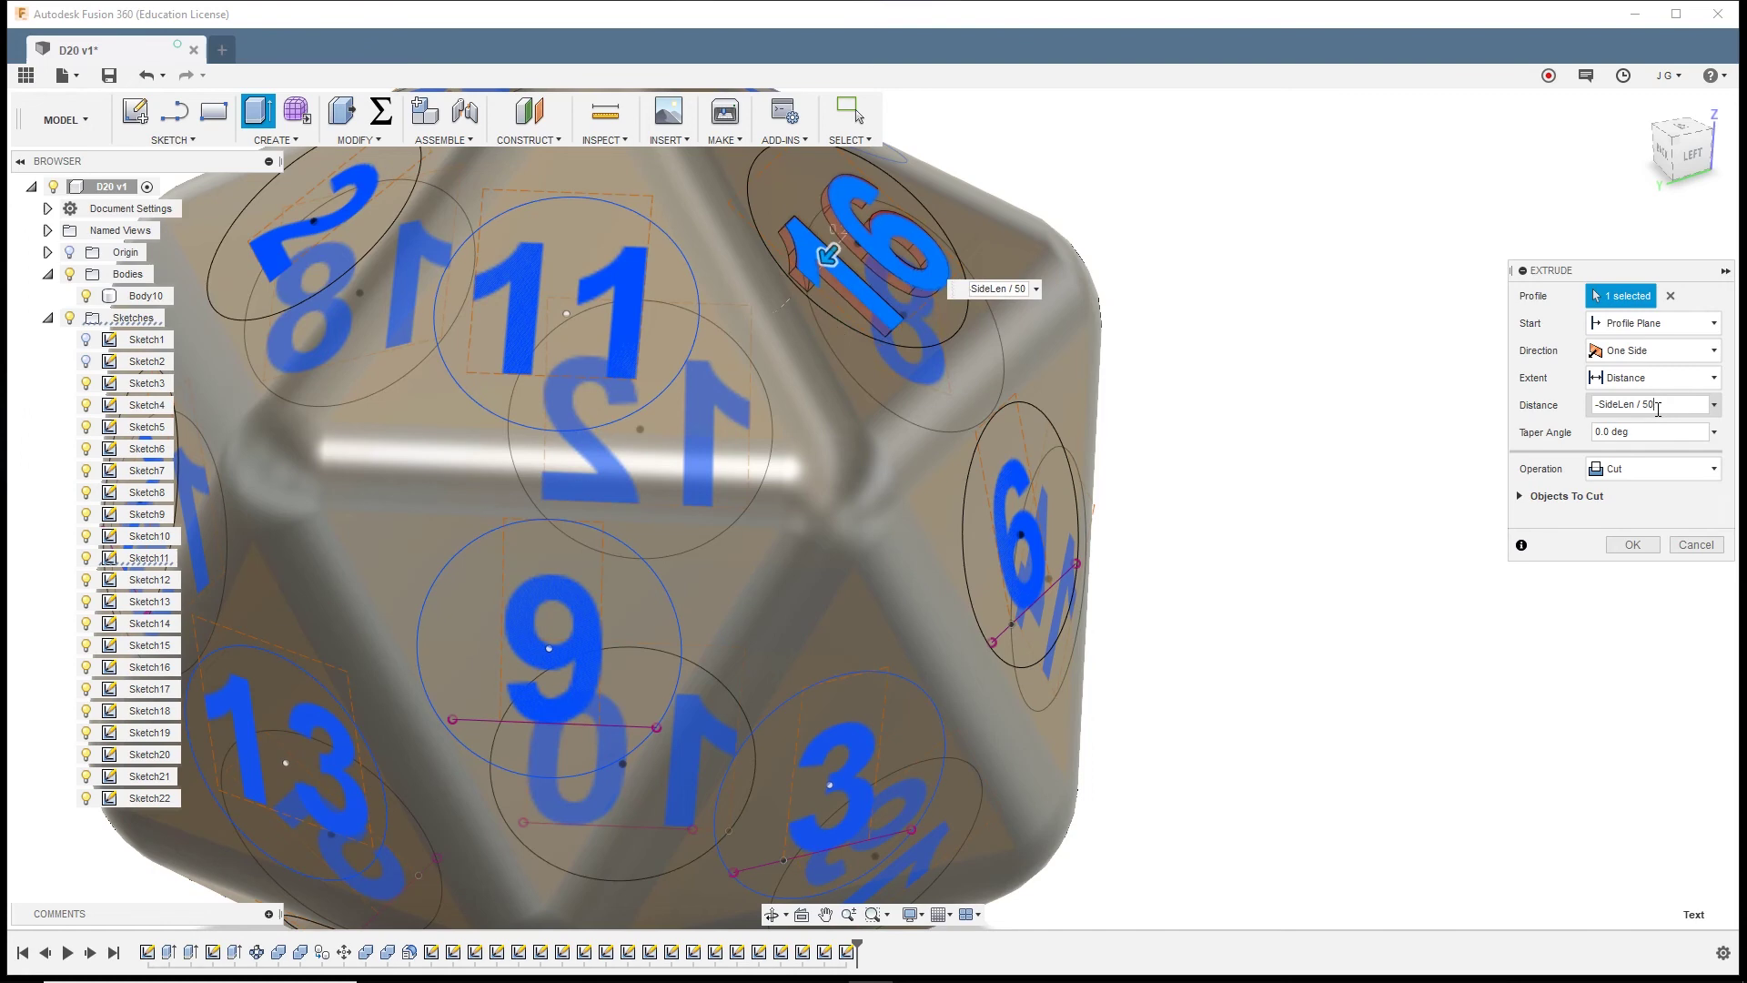
click(1626, 546)
Cut the 11 into its face by extruding it a distance of -SideLen/50
scroll(1005, 687, down, 3)
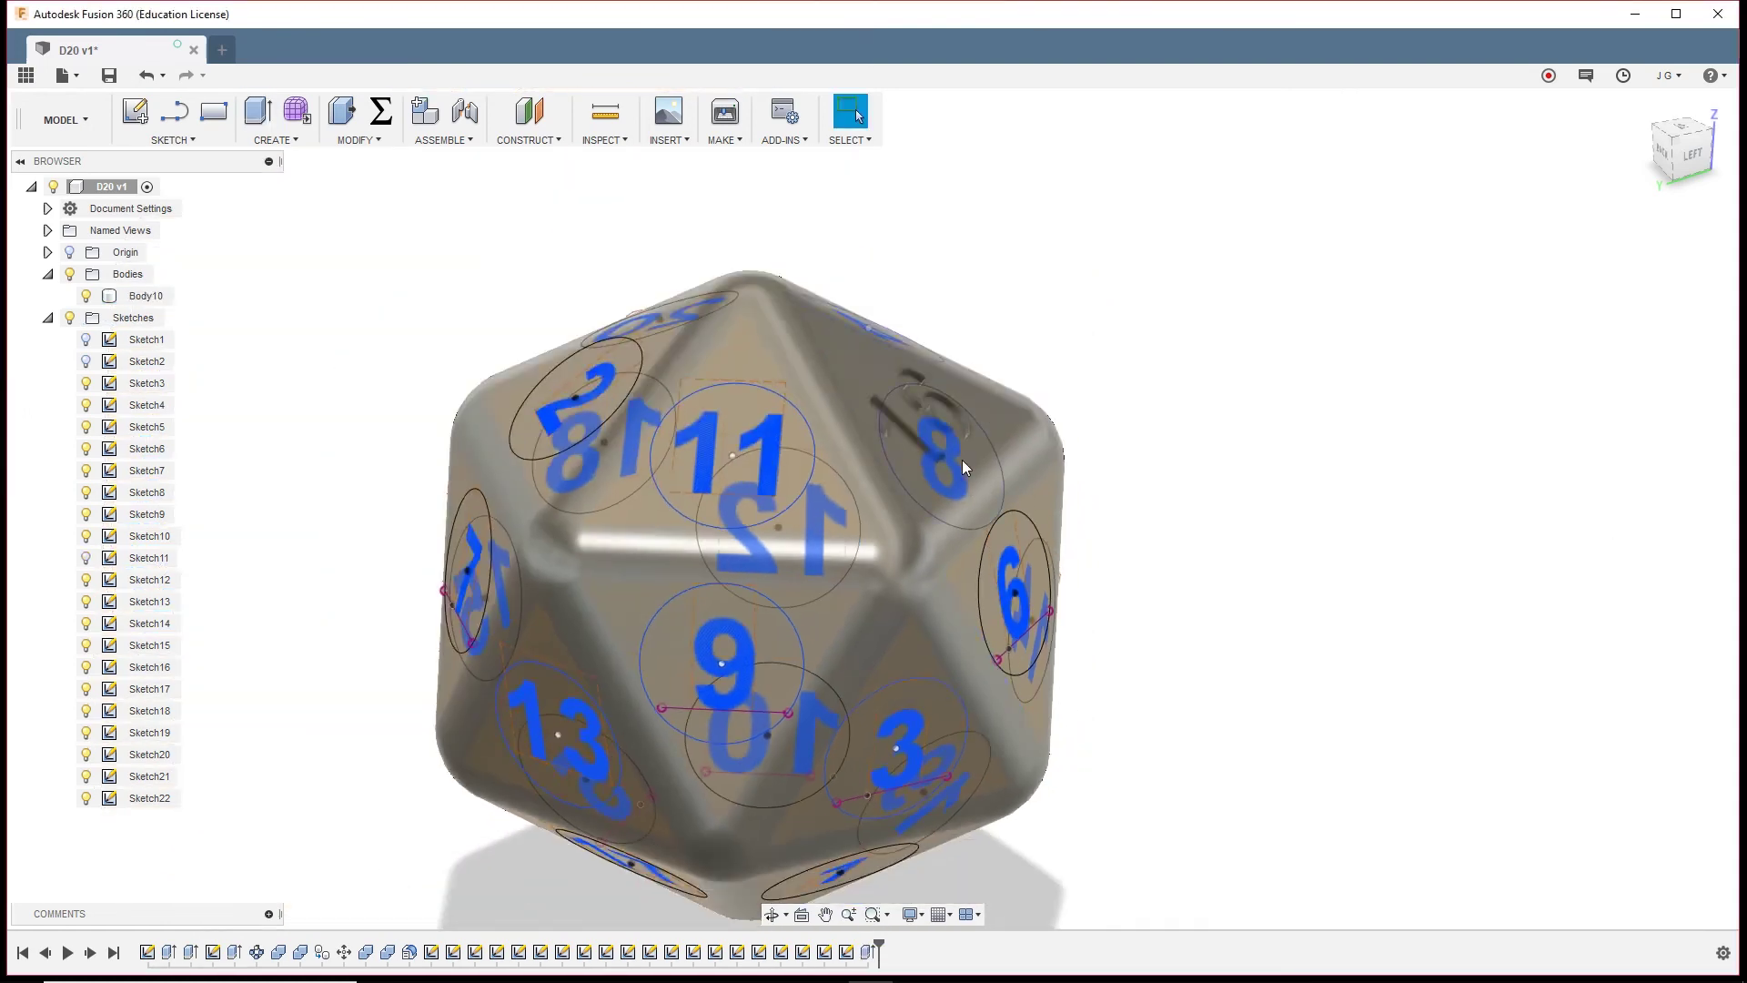
scroll(937, 463, up, 2)
shift+middle_drag(1283, 374, 1240, 393)
scroll(1221, 630, down, 4)
scroll(1201, 533, up, 4)
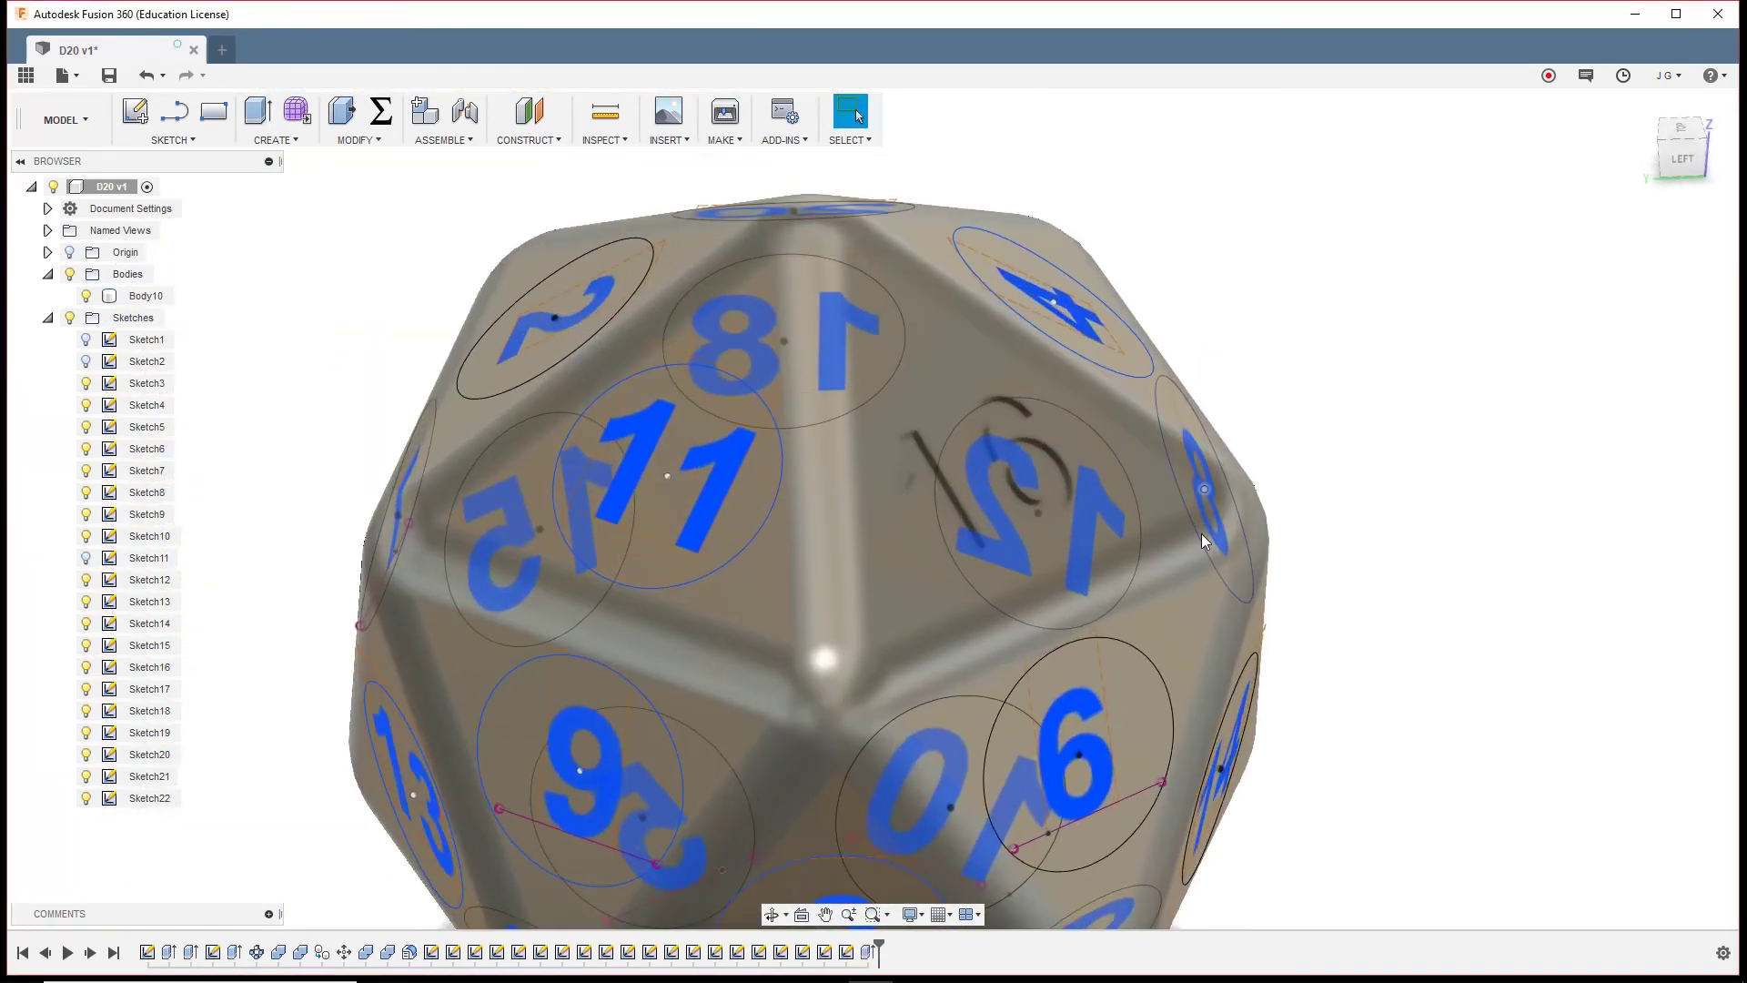
scroll(1302, 408, down, 1)
right_click(1466, 382)
click(1463, 342)
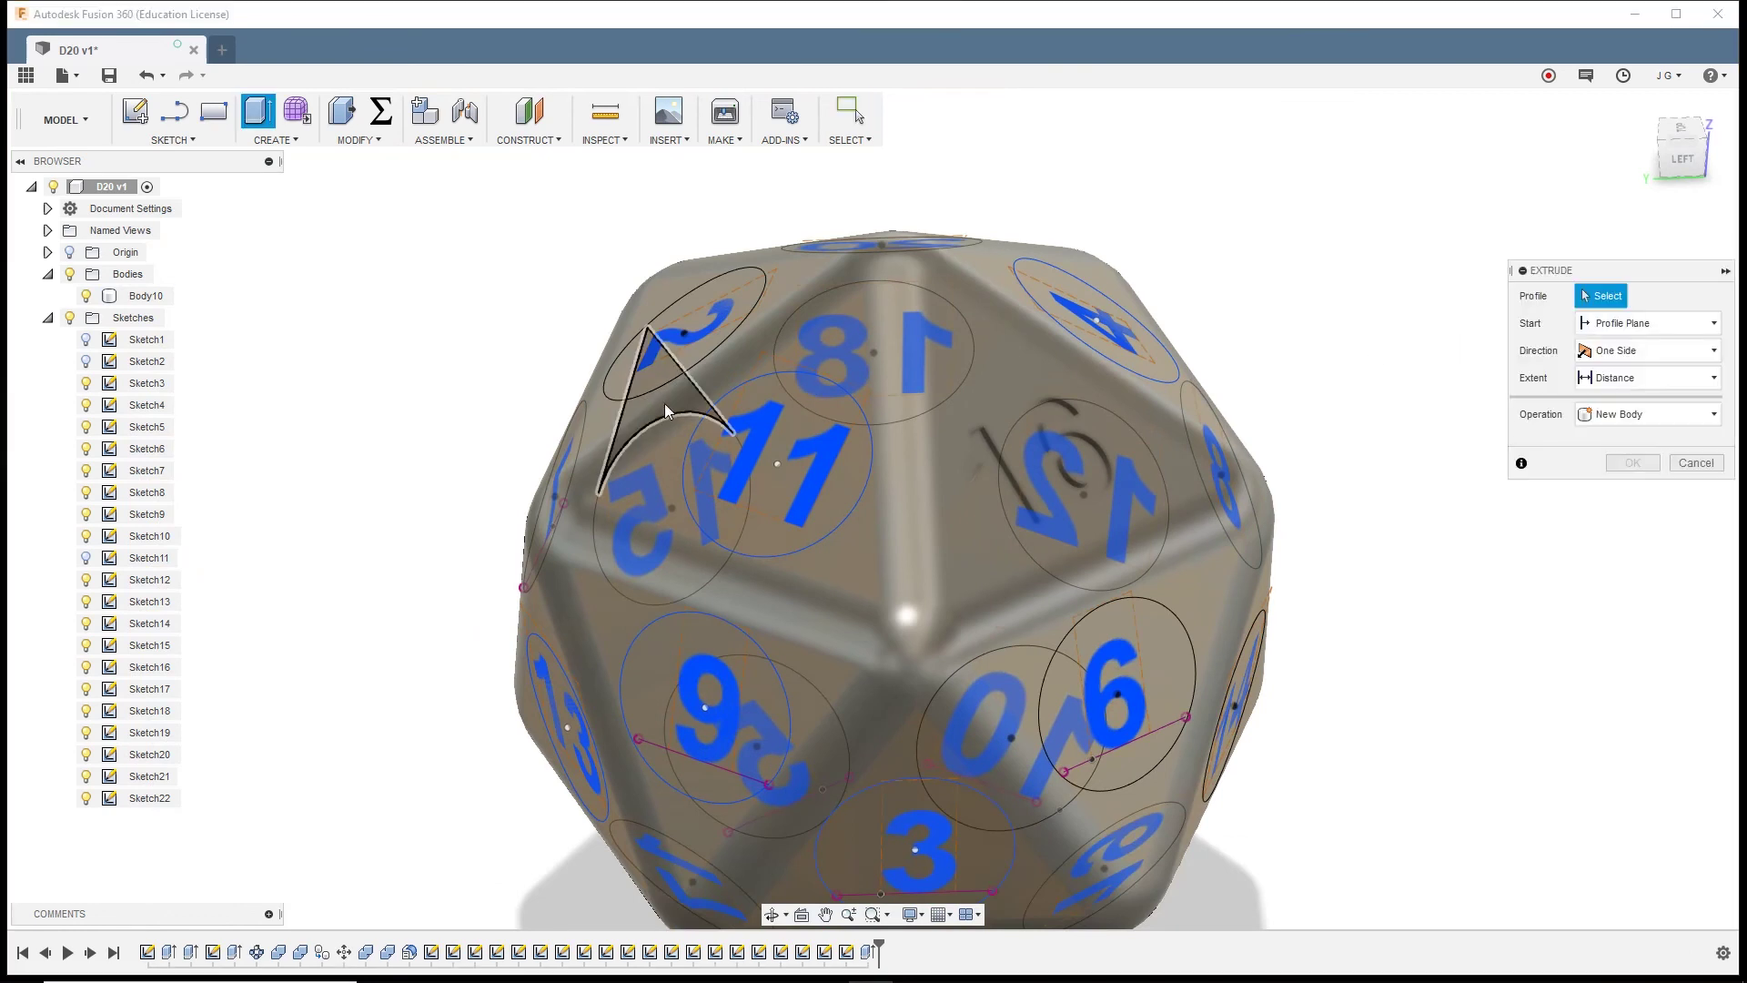
click(812, 464)
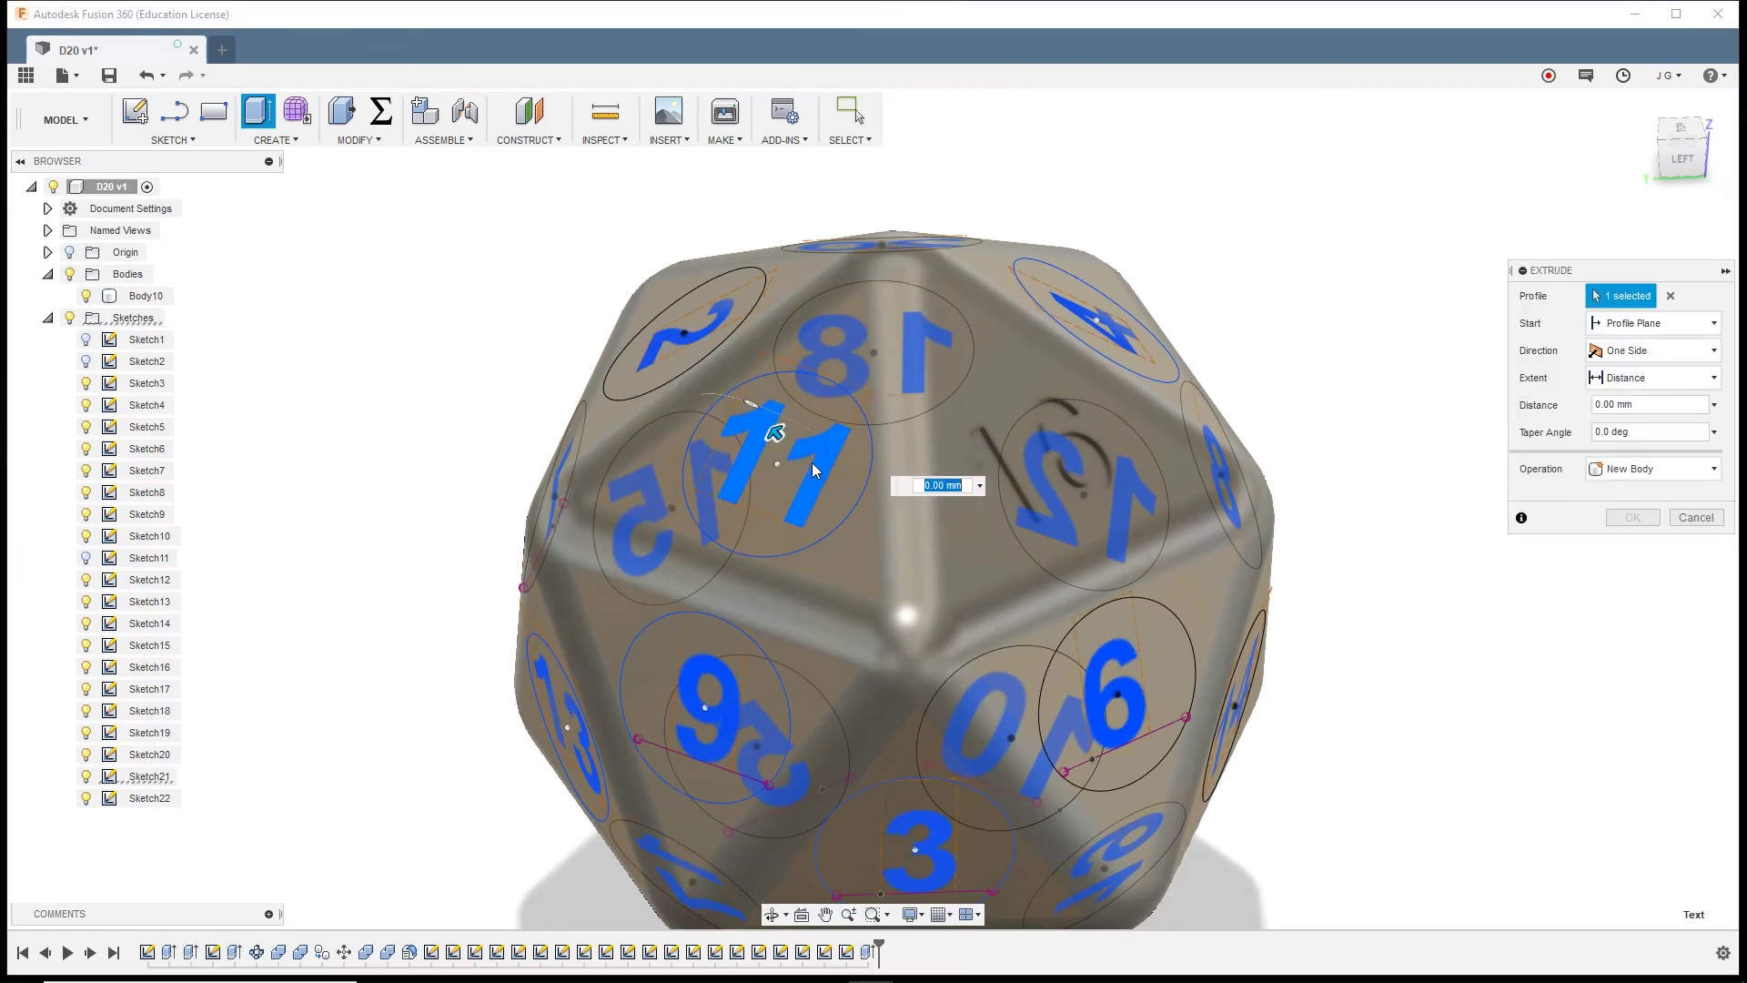
click(1714, 406)
click(1637, 429)
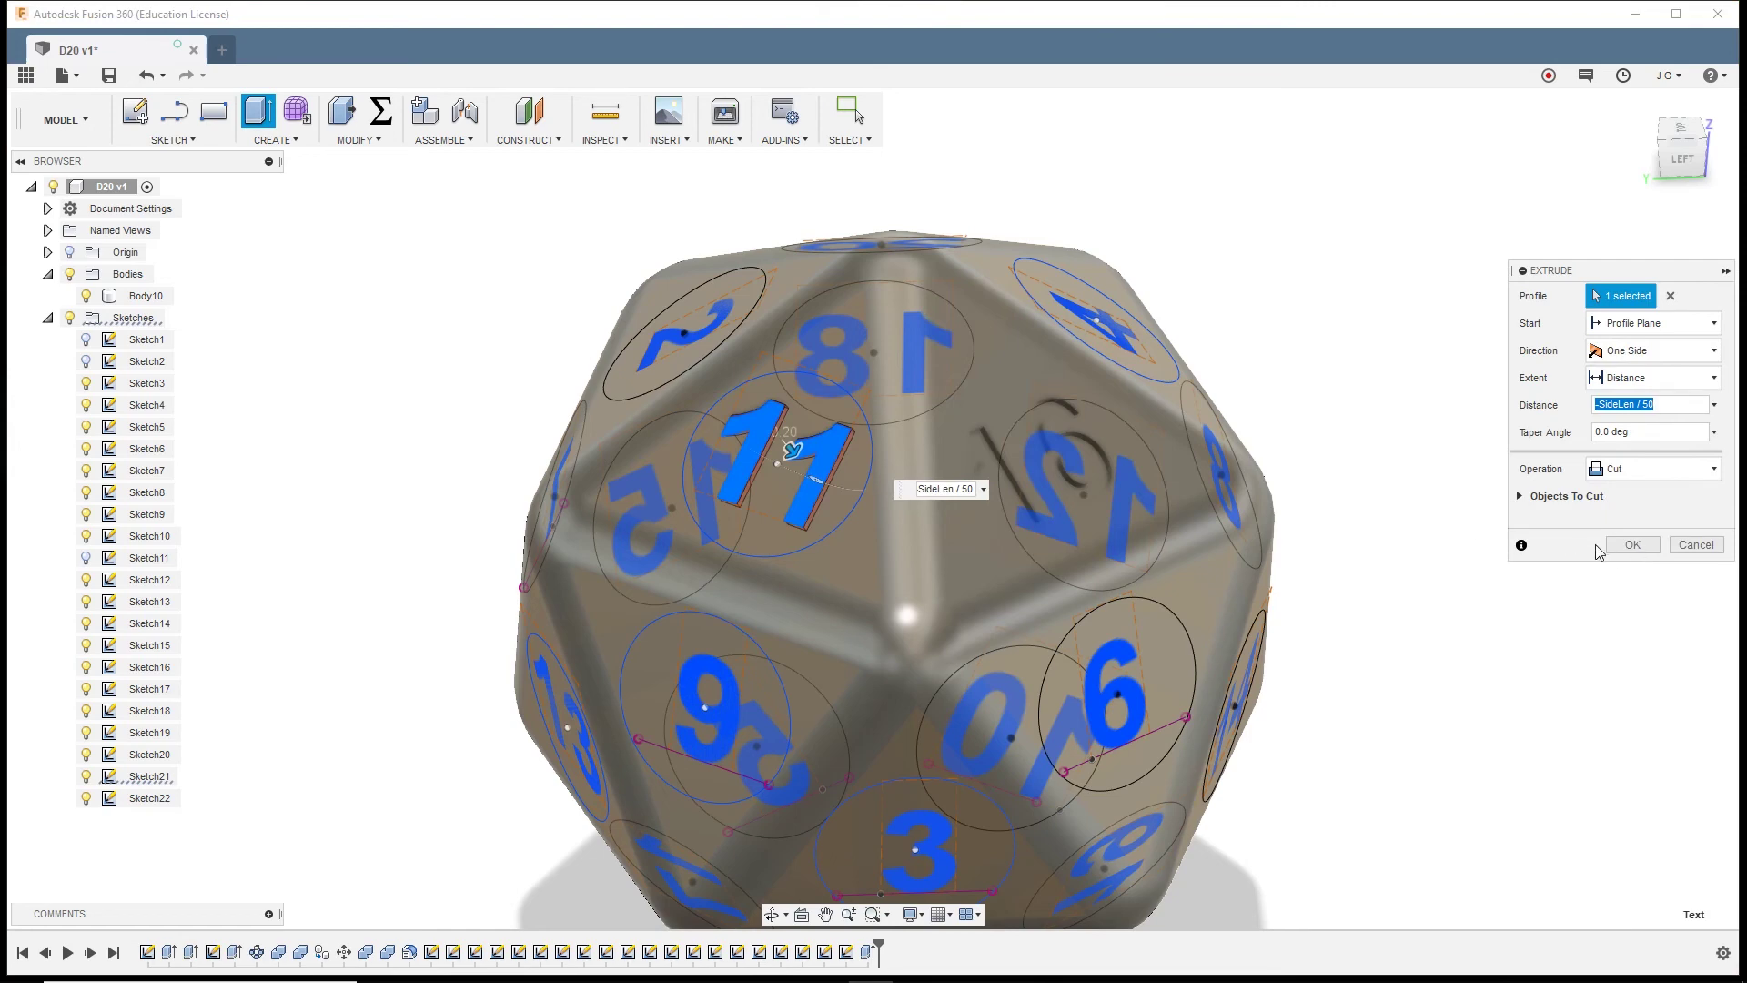
click(1634, 545)
Cut the 2 into its face with an extrusion of -SideLen/50
shift+middle_drag(1376, 433, 1463, 415)
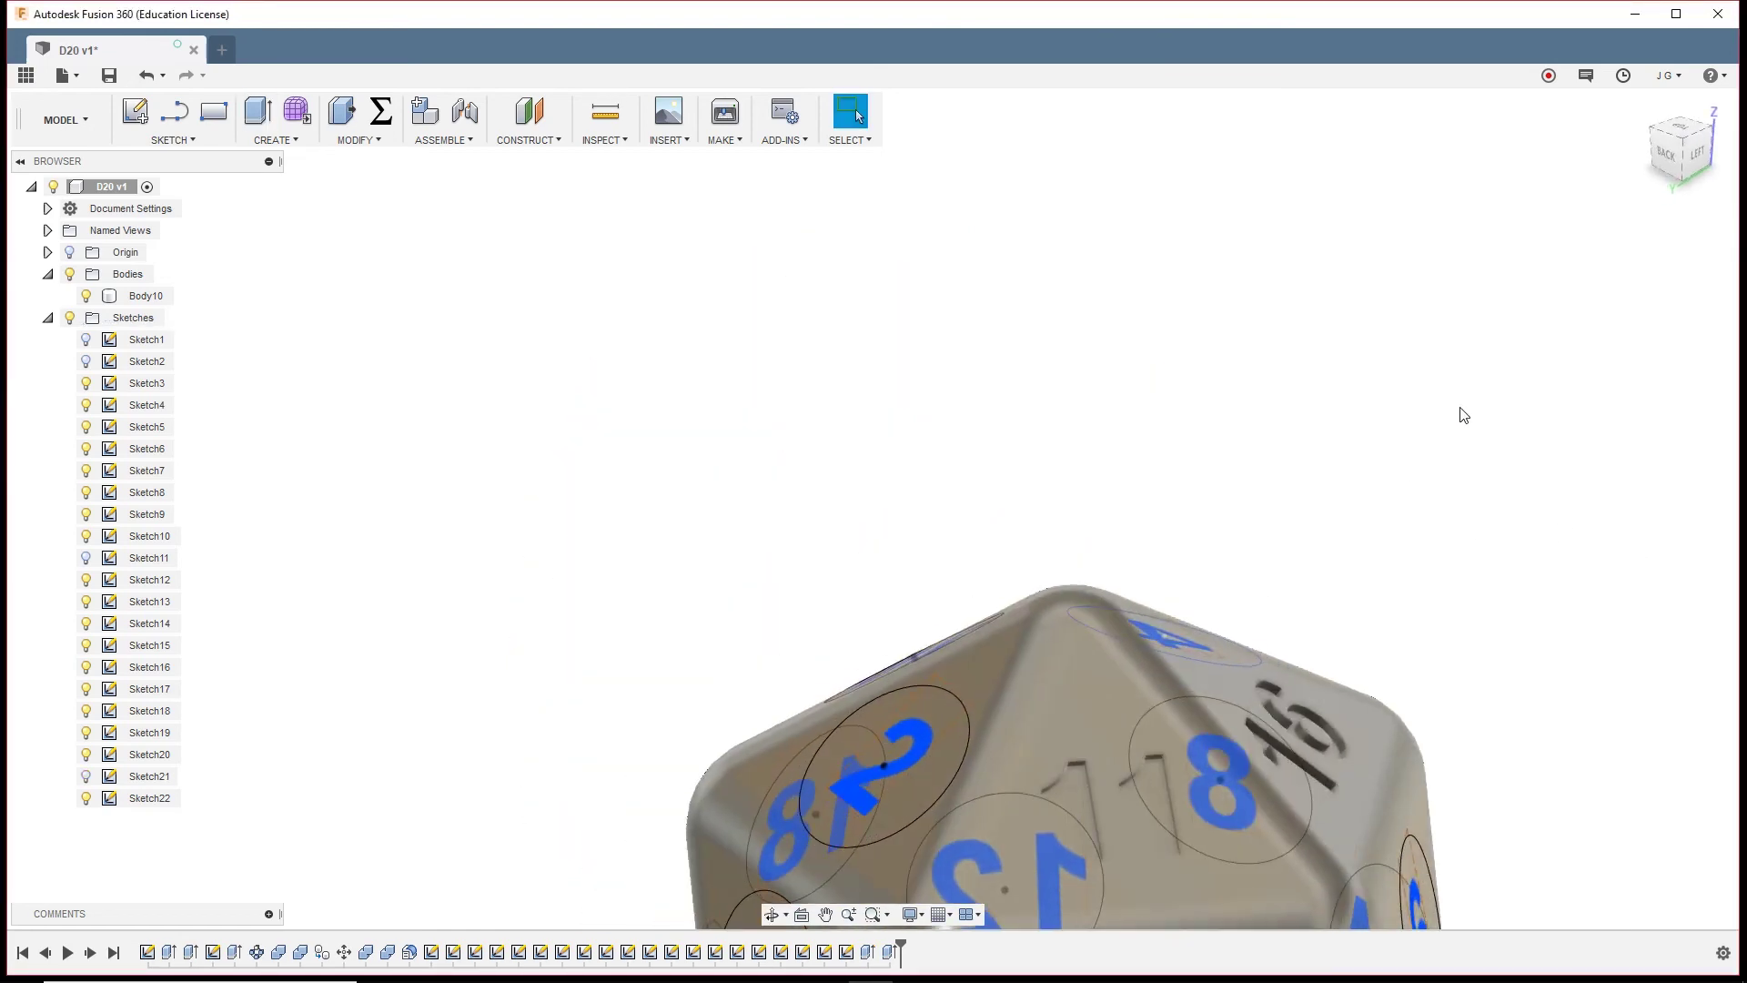
scroll(1029, 428, down, 3)
scroll(1271, 833, down, 1)
scroll(1271, 833, up, 3)
shift+middle_drag(728, 304, 838, 281)
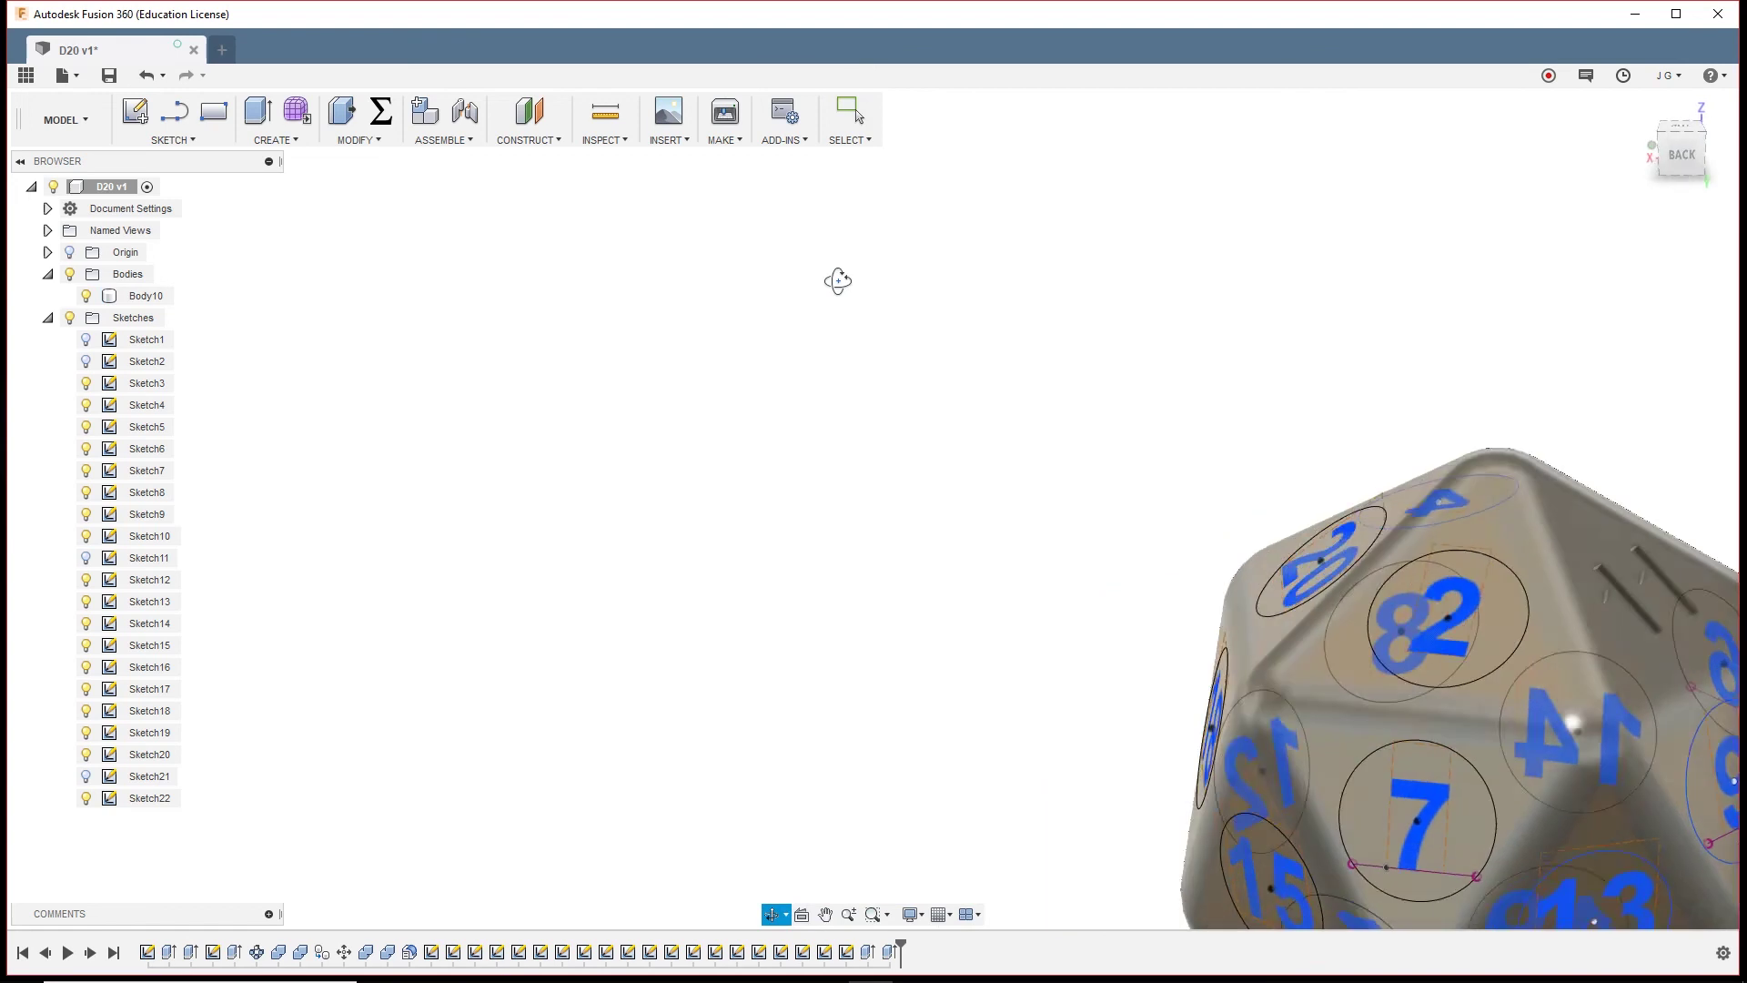
key(Escape)
scroll(1307, 340, down, 5)
scroll(1373, 410, up, 5)
right_click(1307, 284)
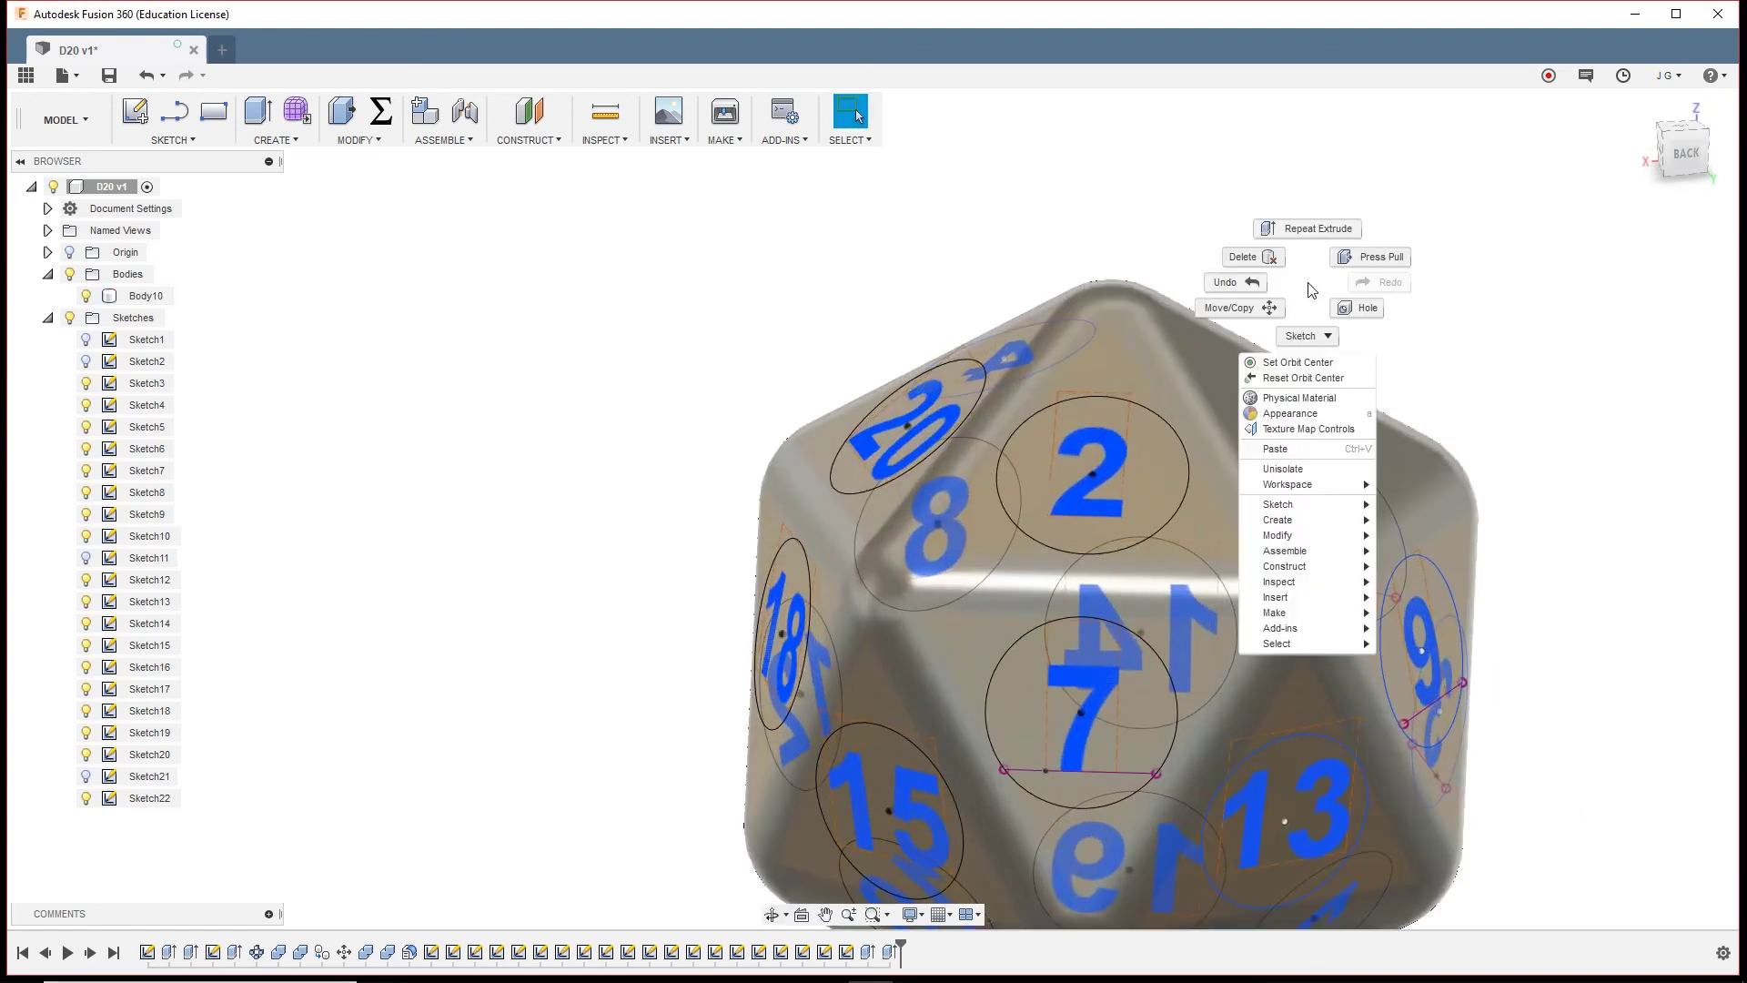
click(1310, 228)
click(1125, 466)
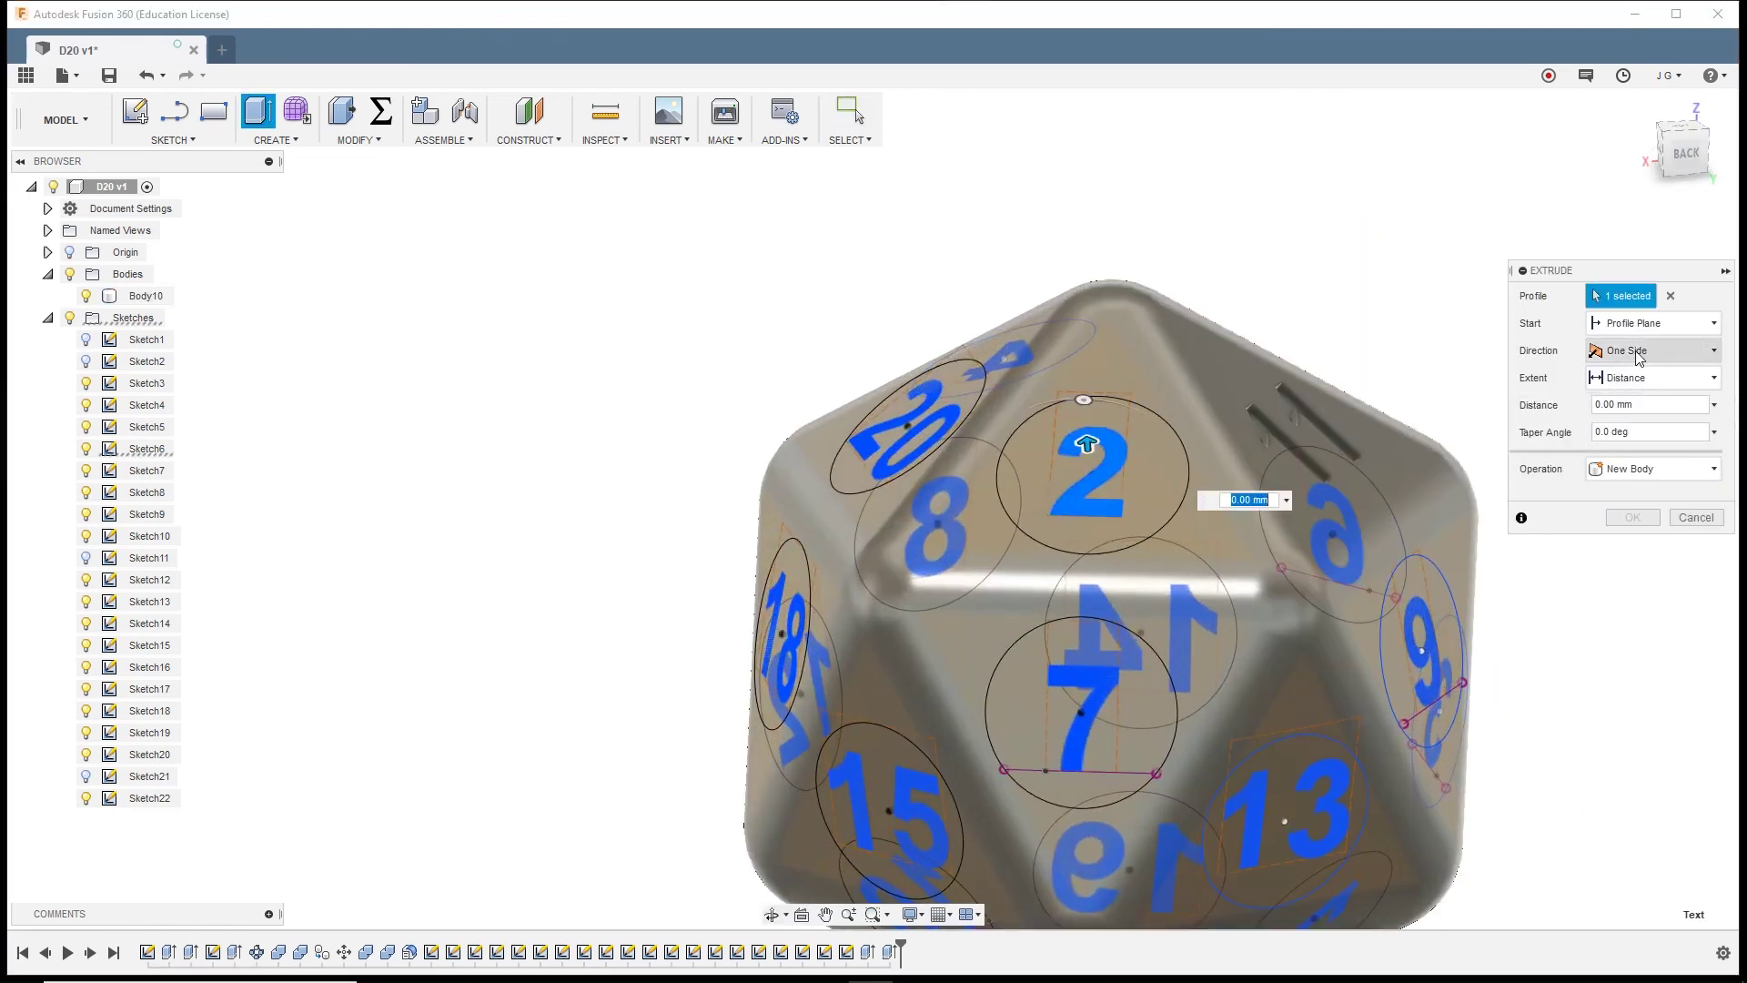
click(1714, 405)
click(1684, 429)
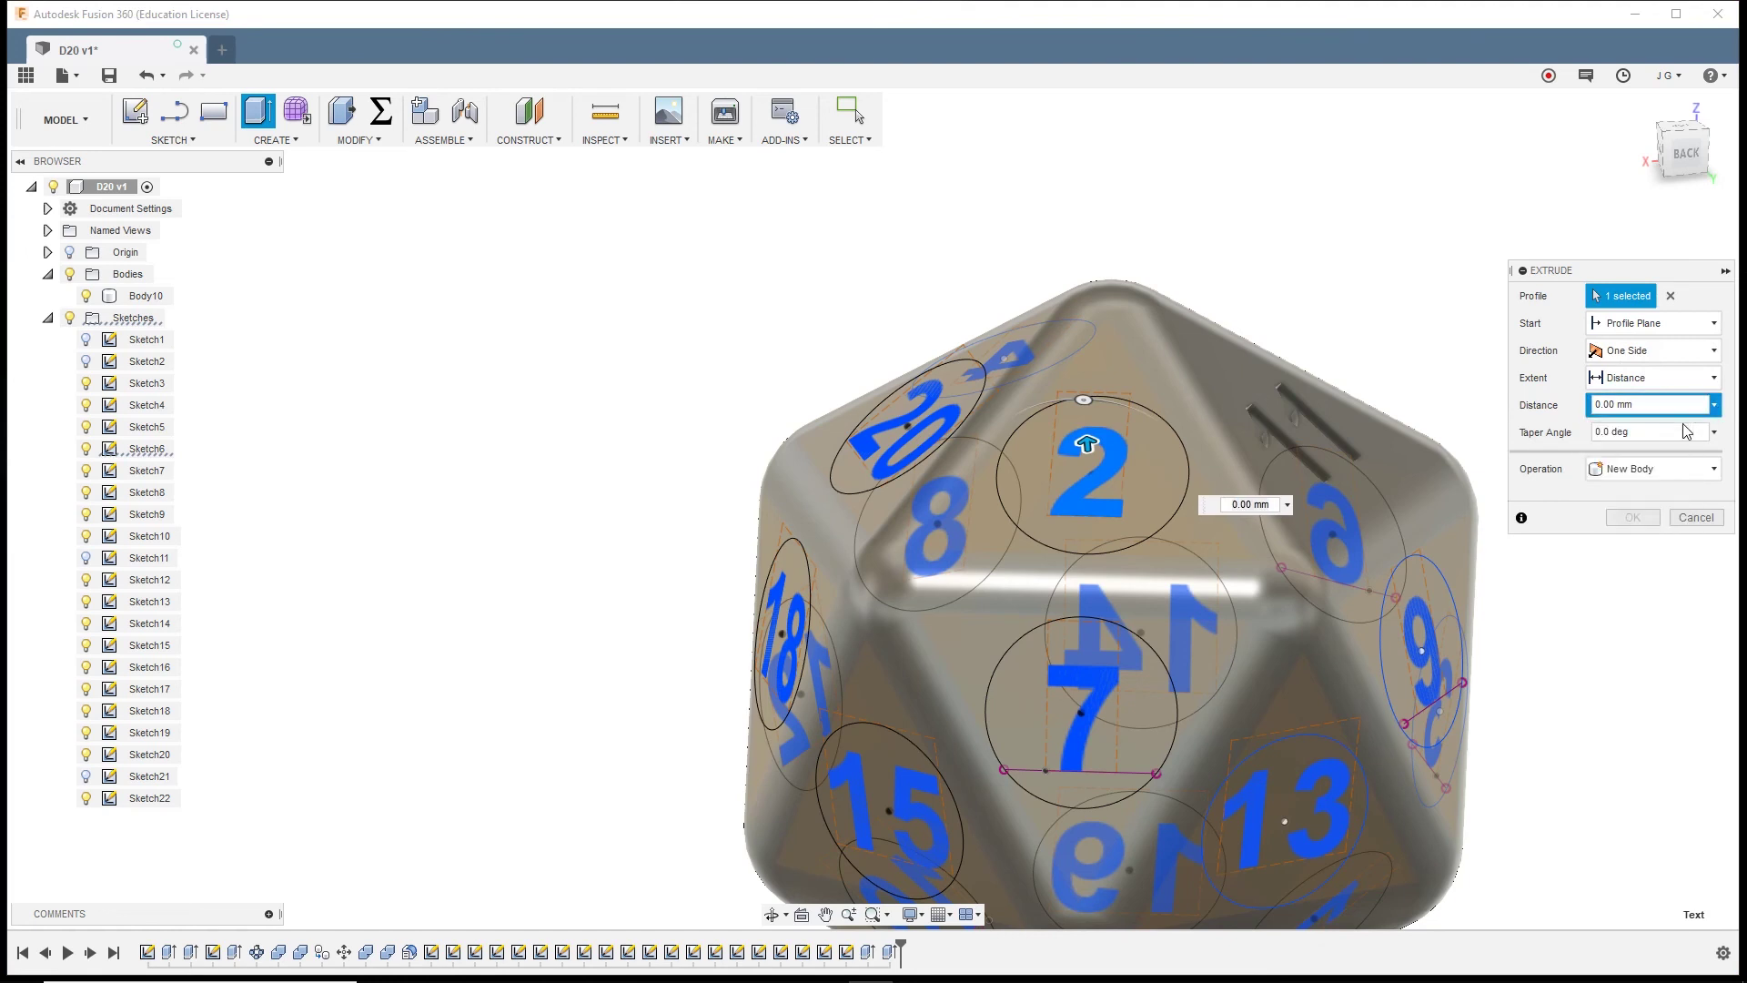
click(1639, 544)
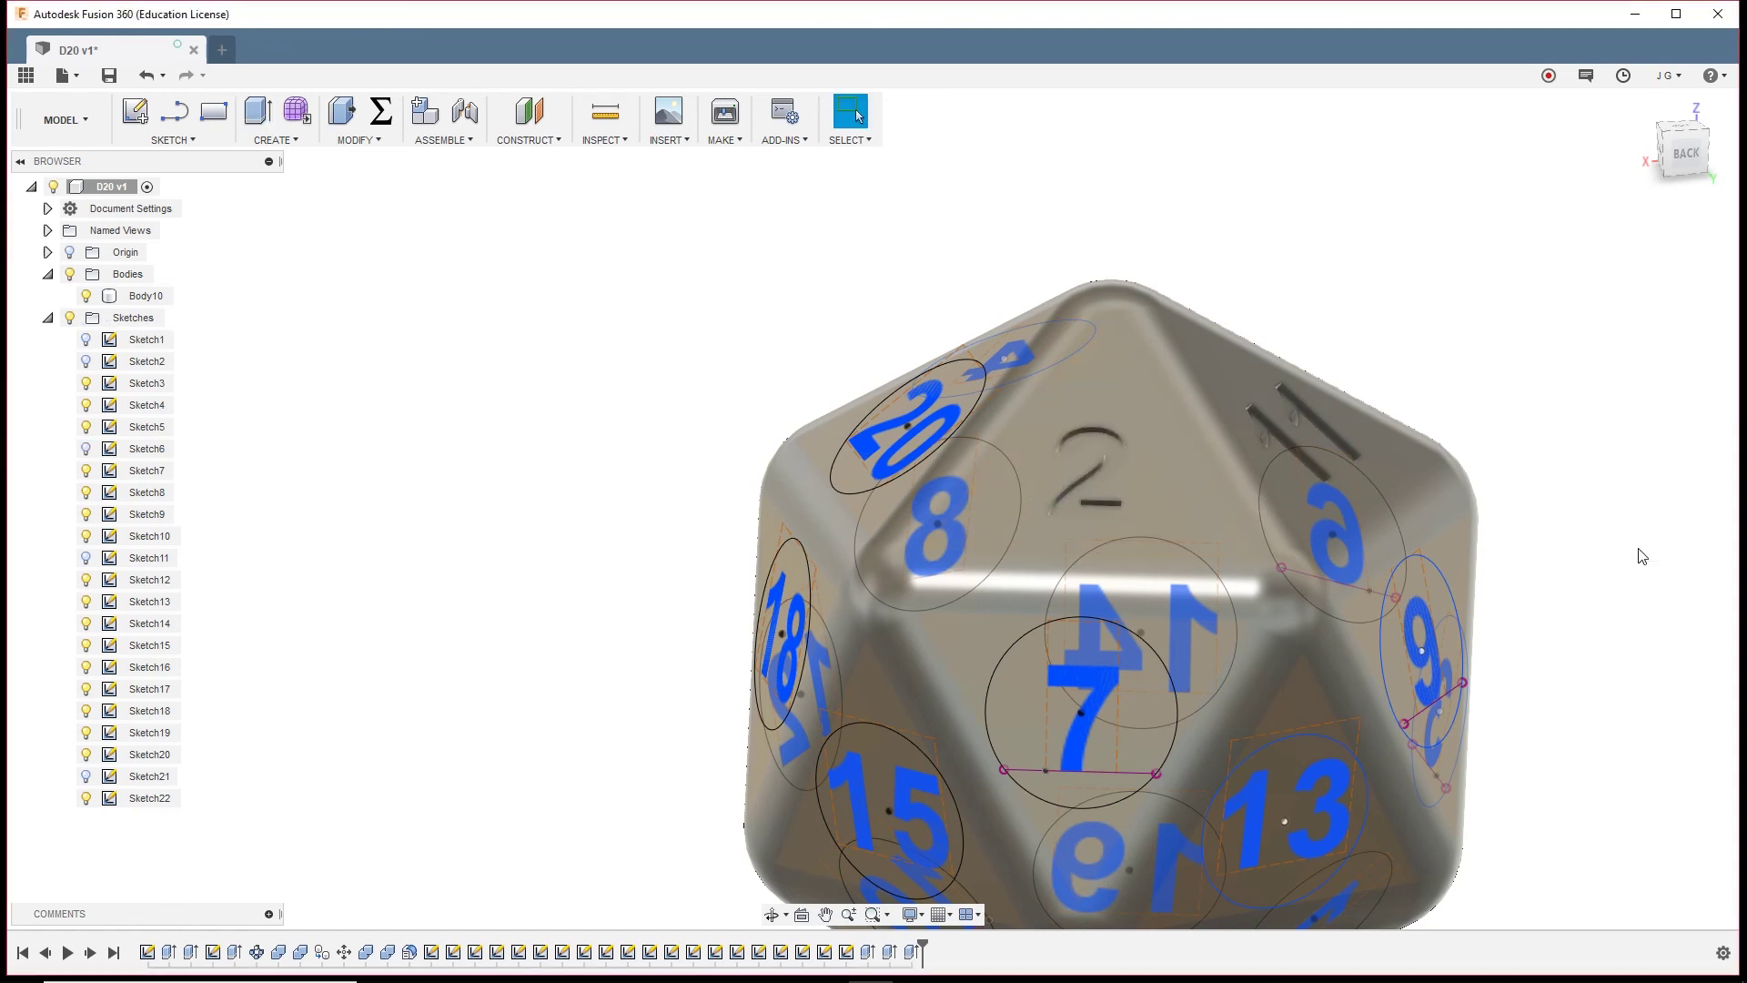
Cut the 20 and the 4 into their faces with separate extrusions of -SideLen/50
right_click(918, 421)
click(928, 358)
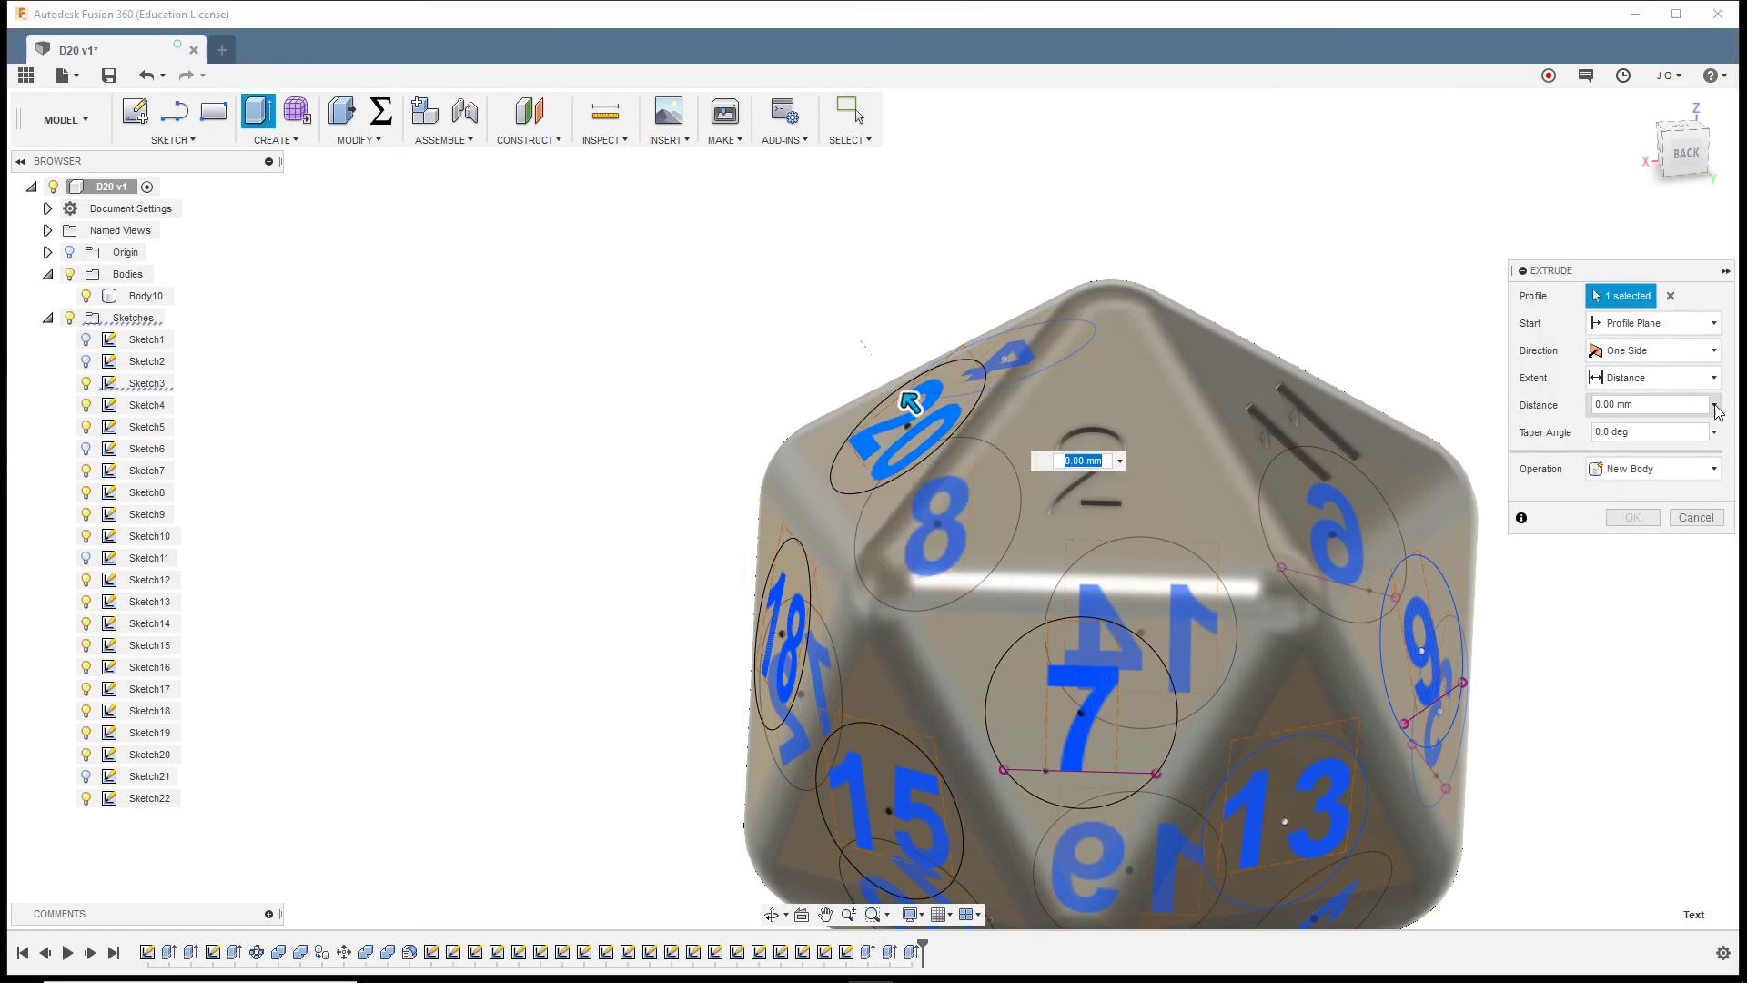
shift+middle_drag(1119, 482, 1365, 482)
scroll(1228, 432, up, 2)
right_click(1229, 432)
click(1231, 374)
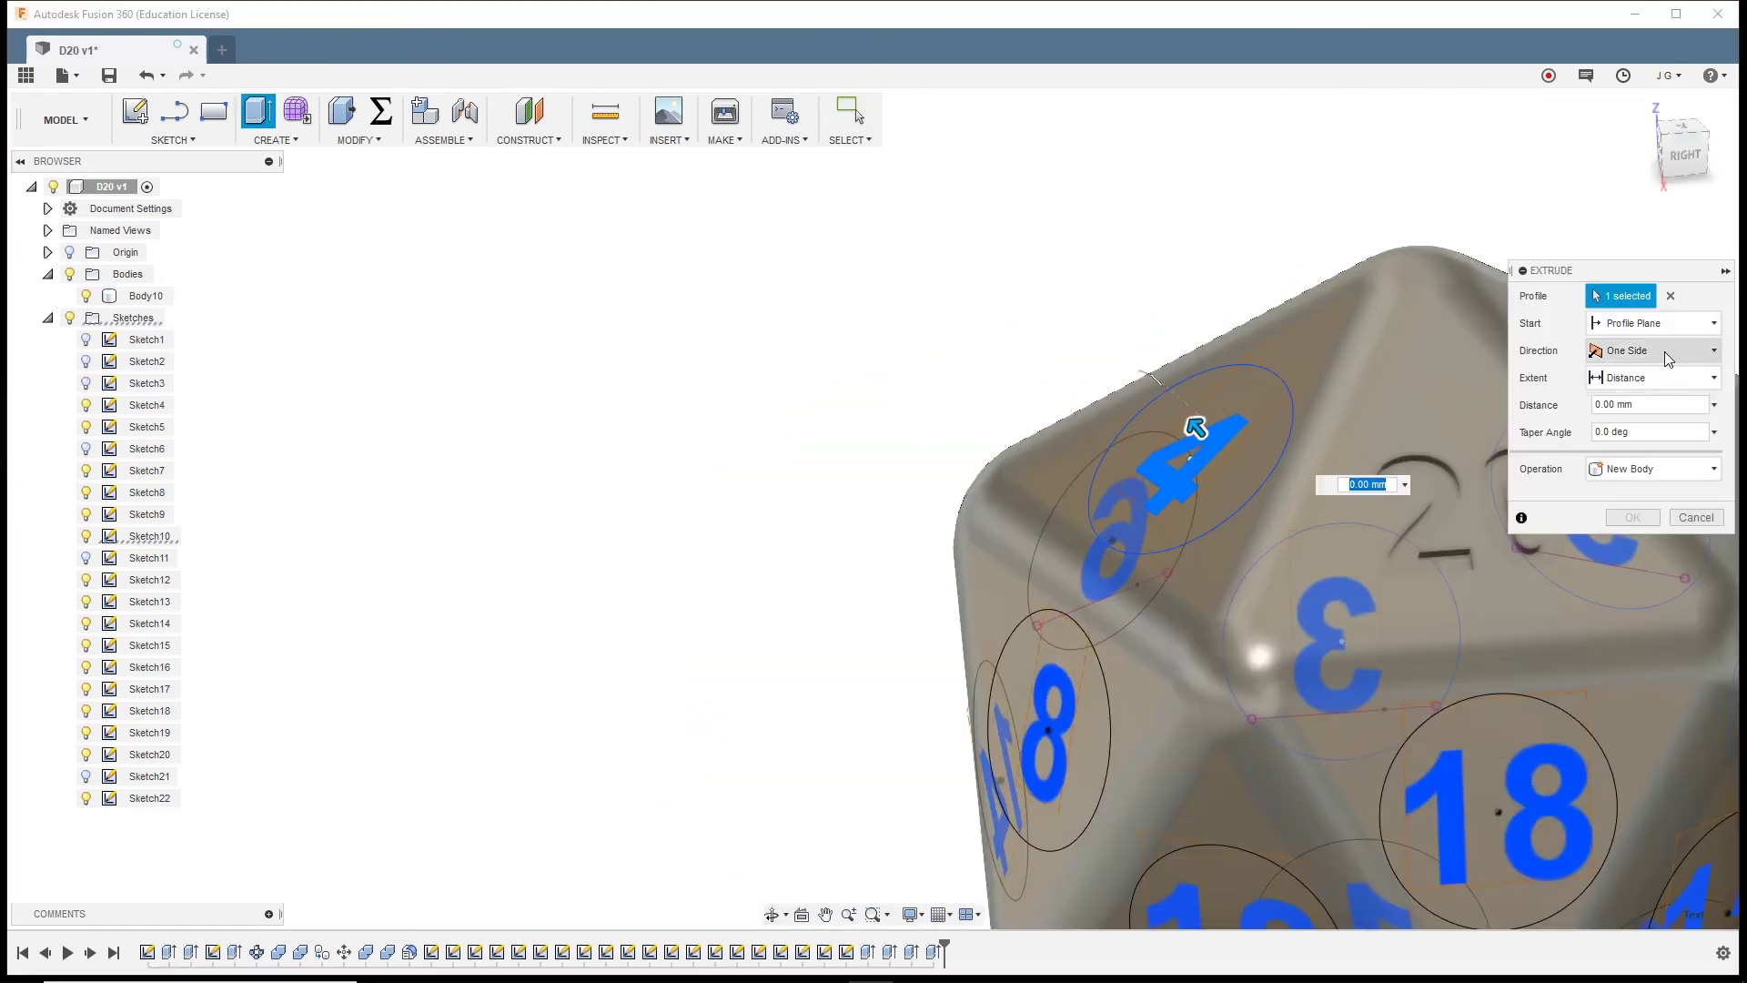
click(1714, 405)
click(1684, 429)
click(1633, 544)
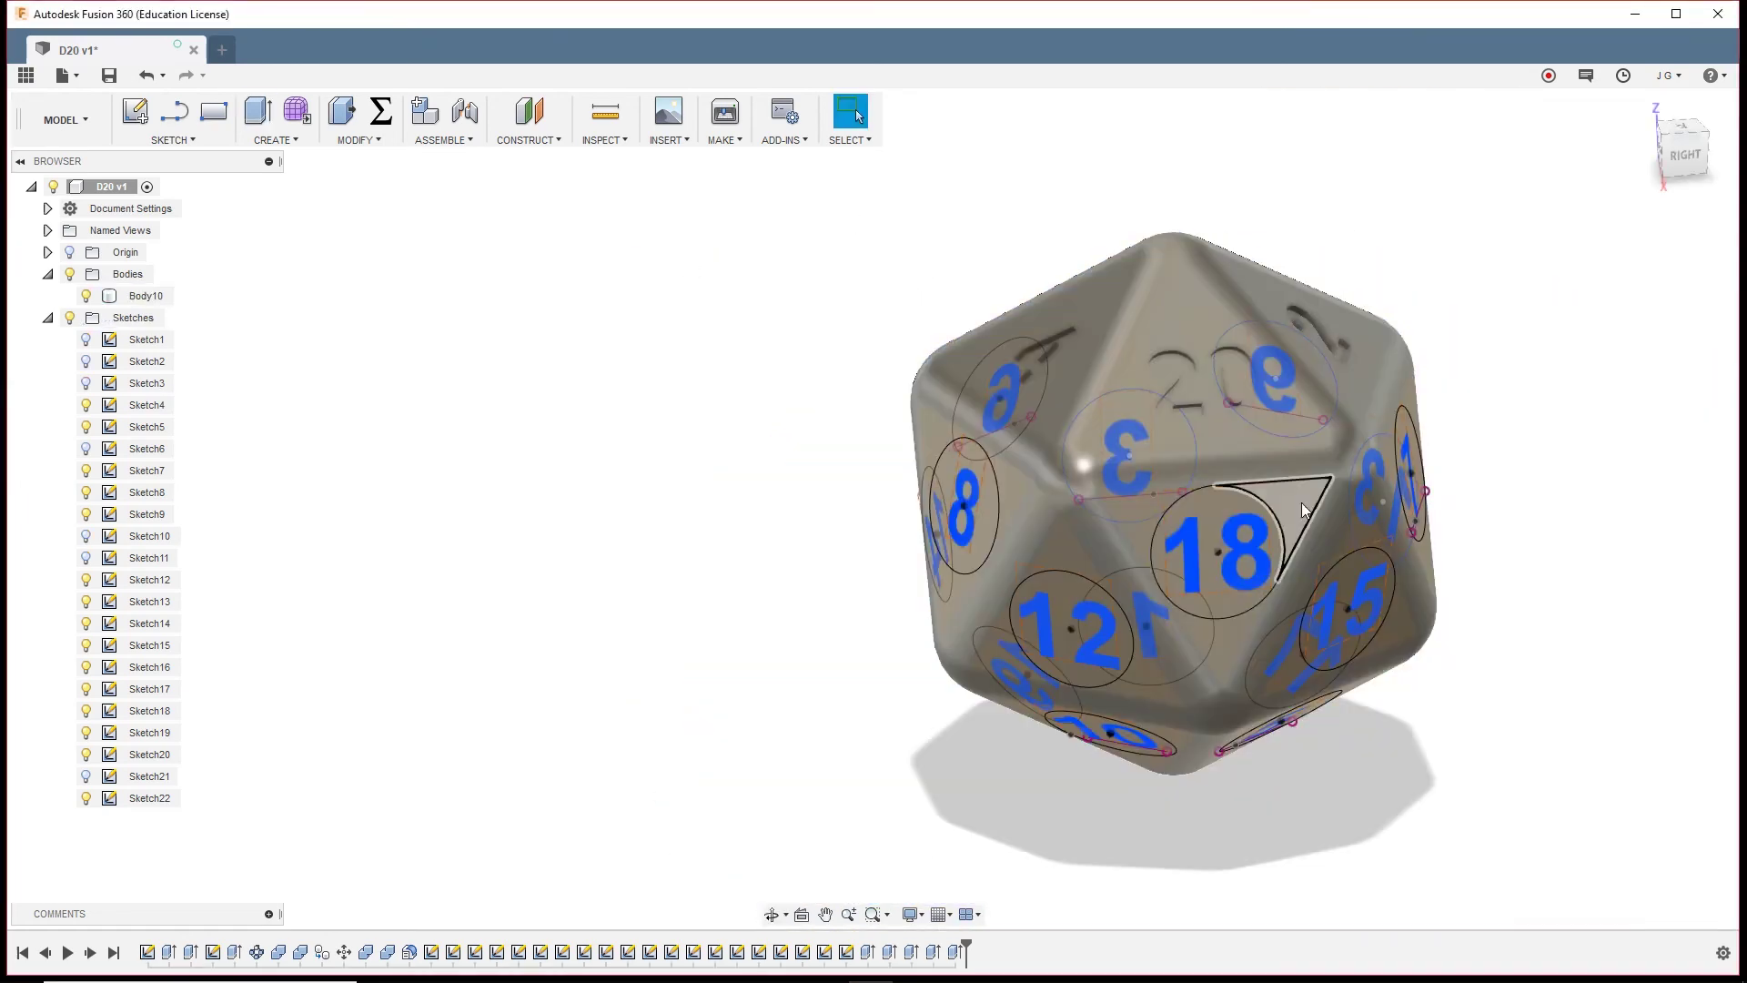
Cut the 18 and the 12 into their faces with separate extrusions of -SideLen/50
right_click(1210, 532)
click(1224, 466)
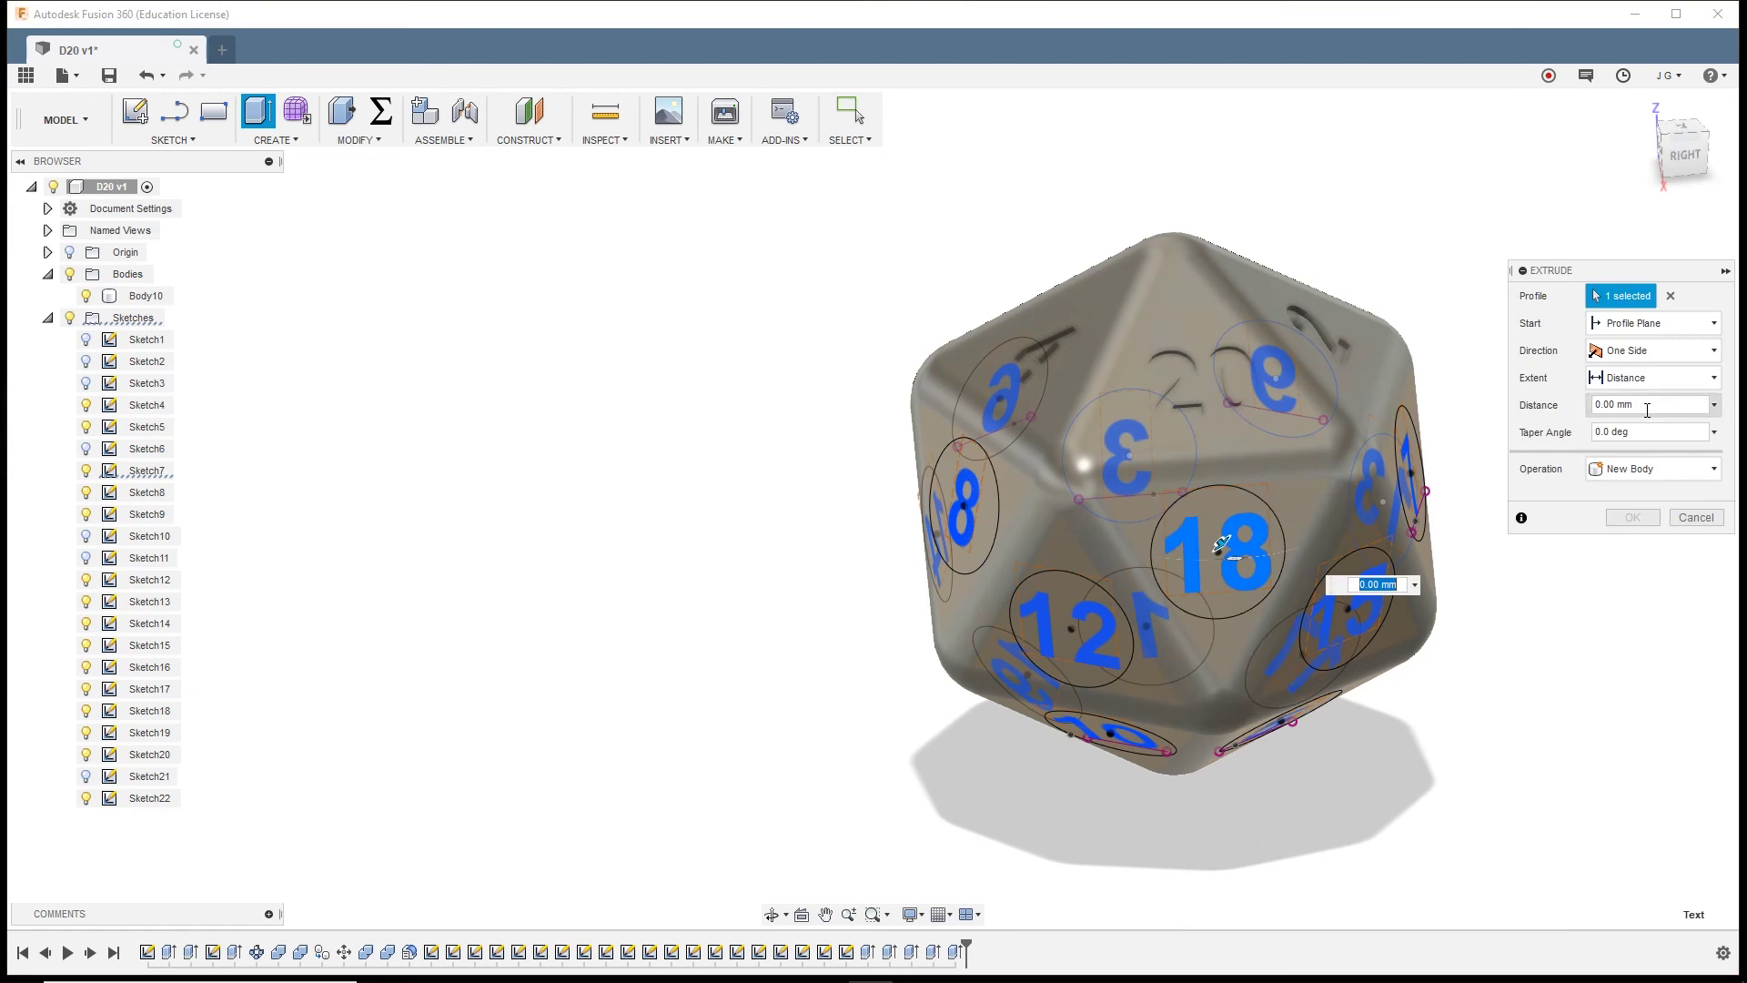
click(1633, 544)
right_click(1076, 603)
click(1103, 553)
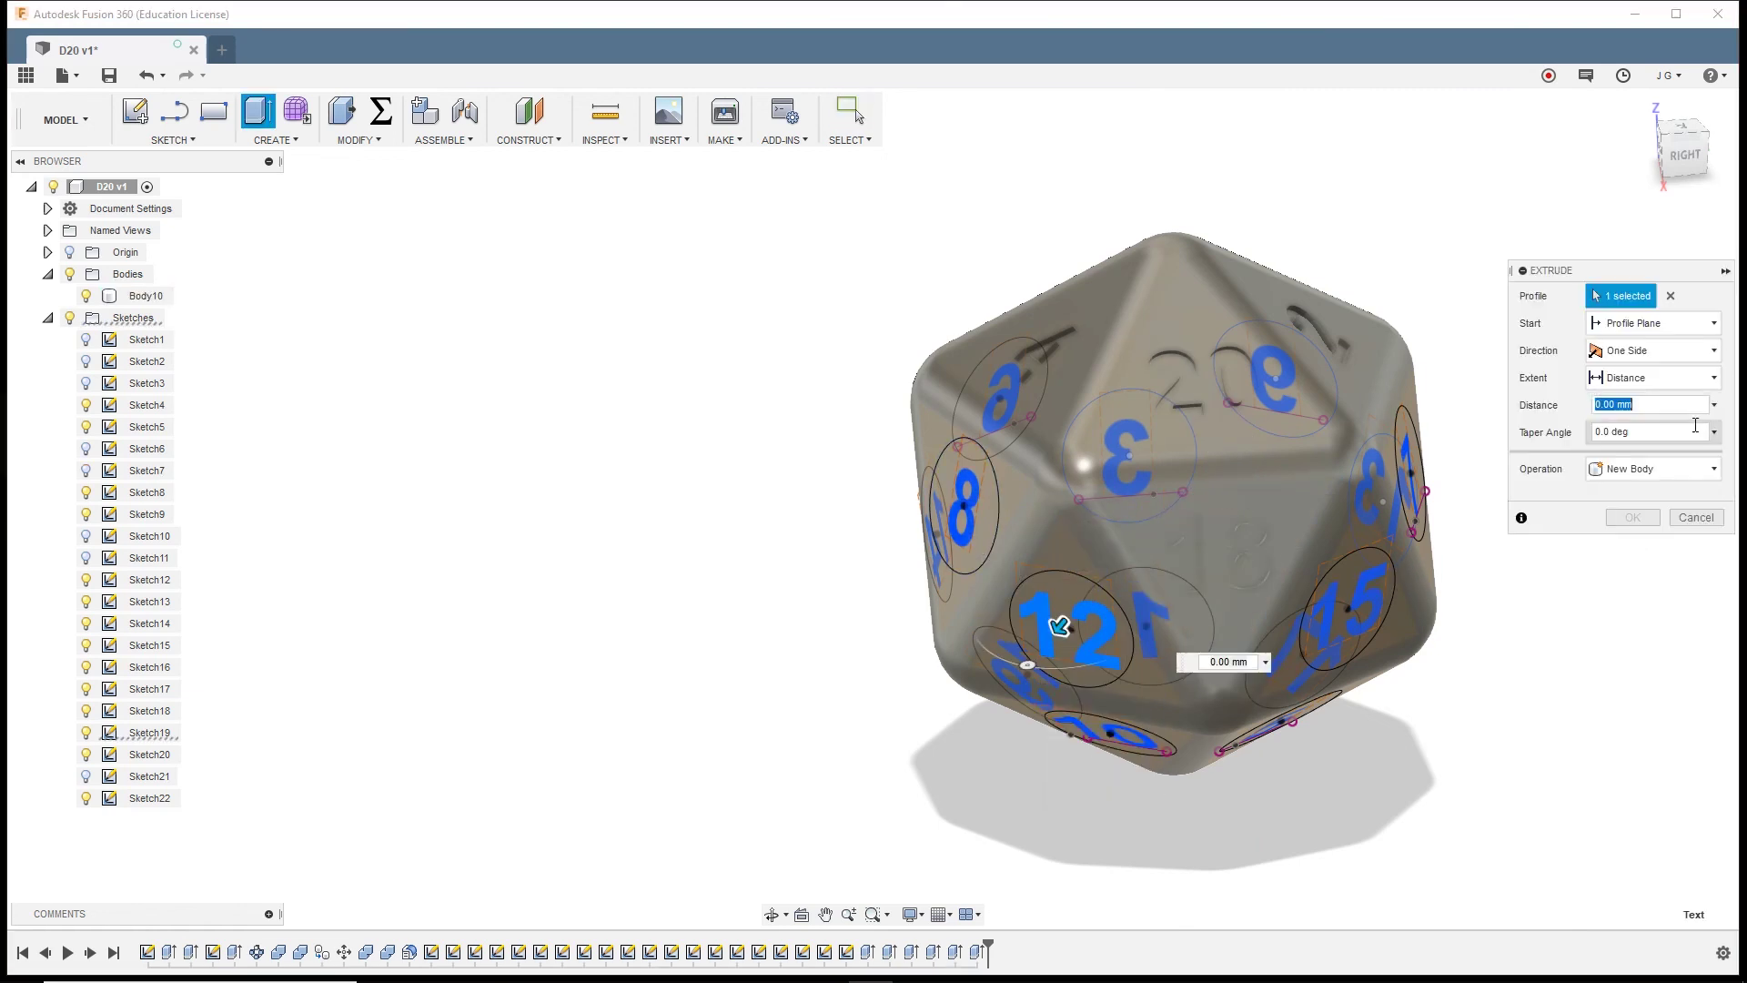
click(1627, 545)
Cut the 8 into its face with an extrusion of -SideLen/50
shift+middle_drag(737, 560, 944, 379)
right_click(921, 426)
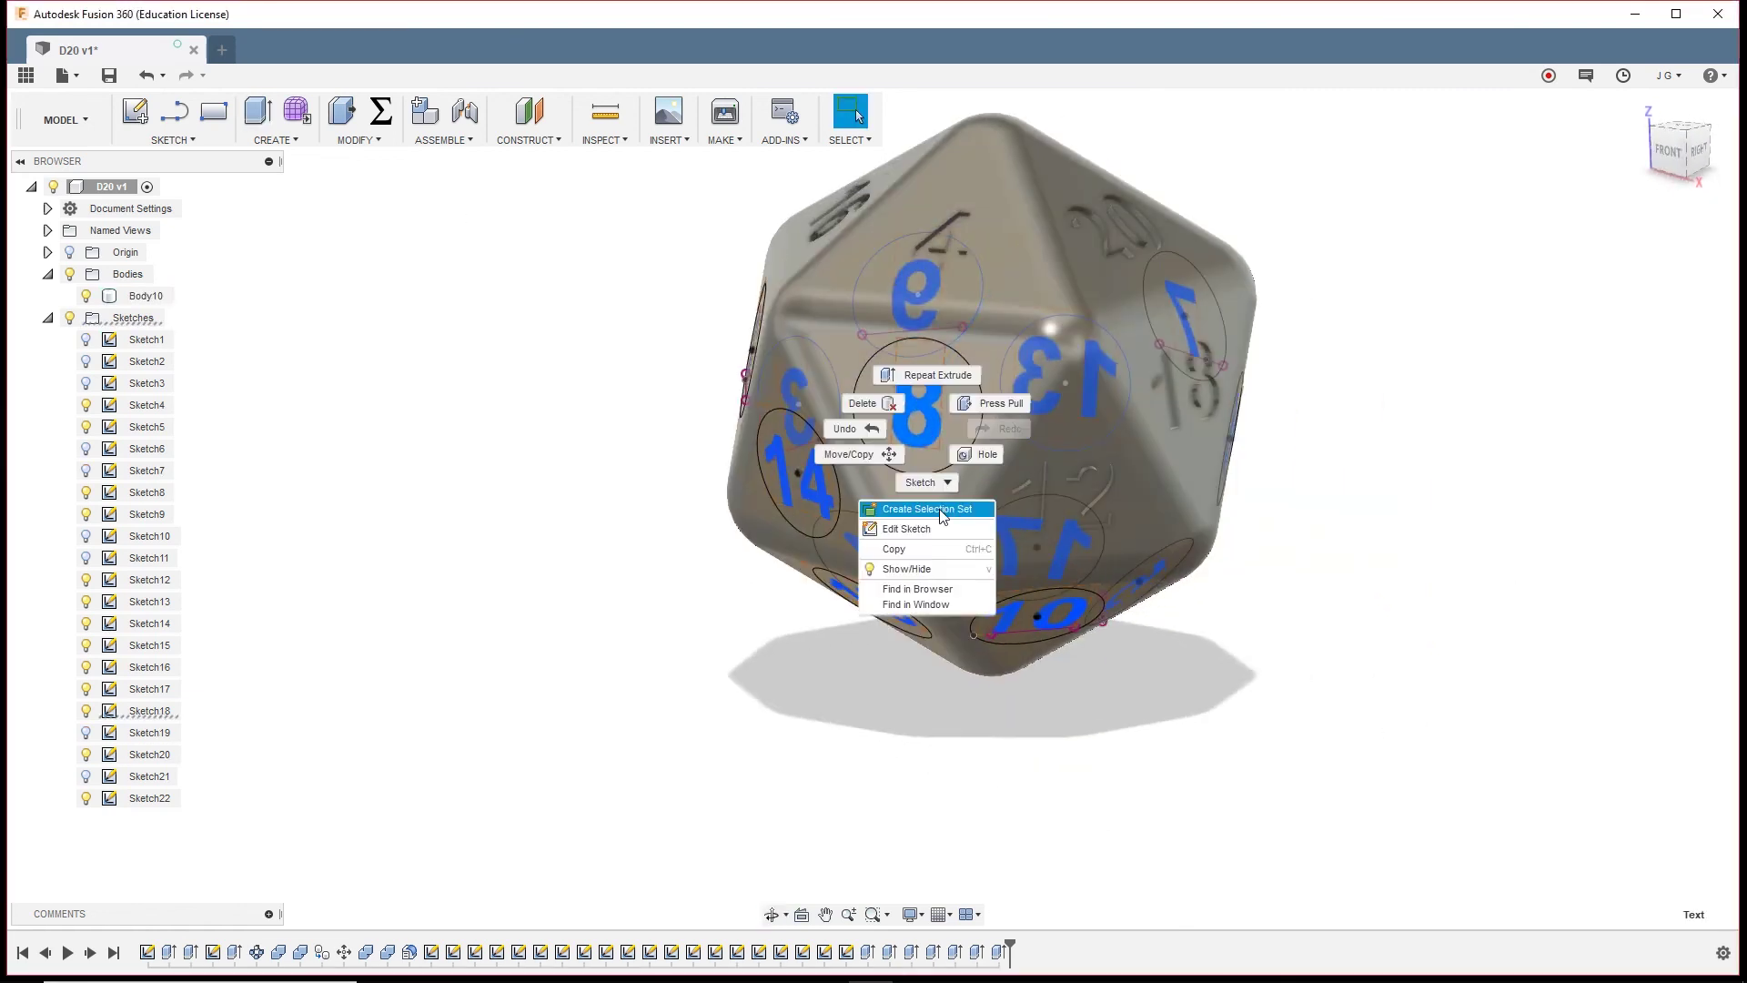
click(926, 374)
click(1714, 405)
click(1689, 429)
click(1633, 516)
Cut the 14 into the face beside the 8 with an extrusion of -SideLen/50
right_click(821, 482)
click(824, 429)
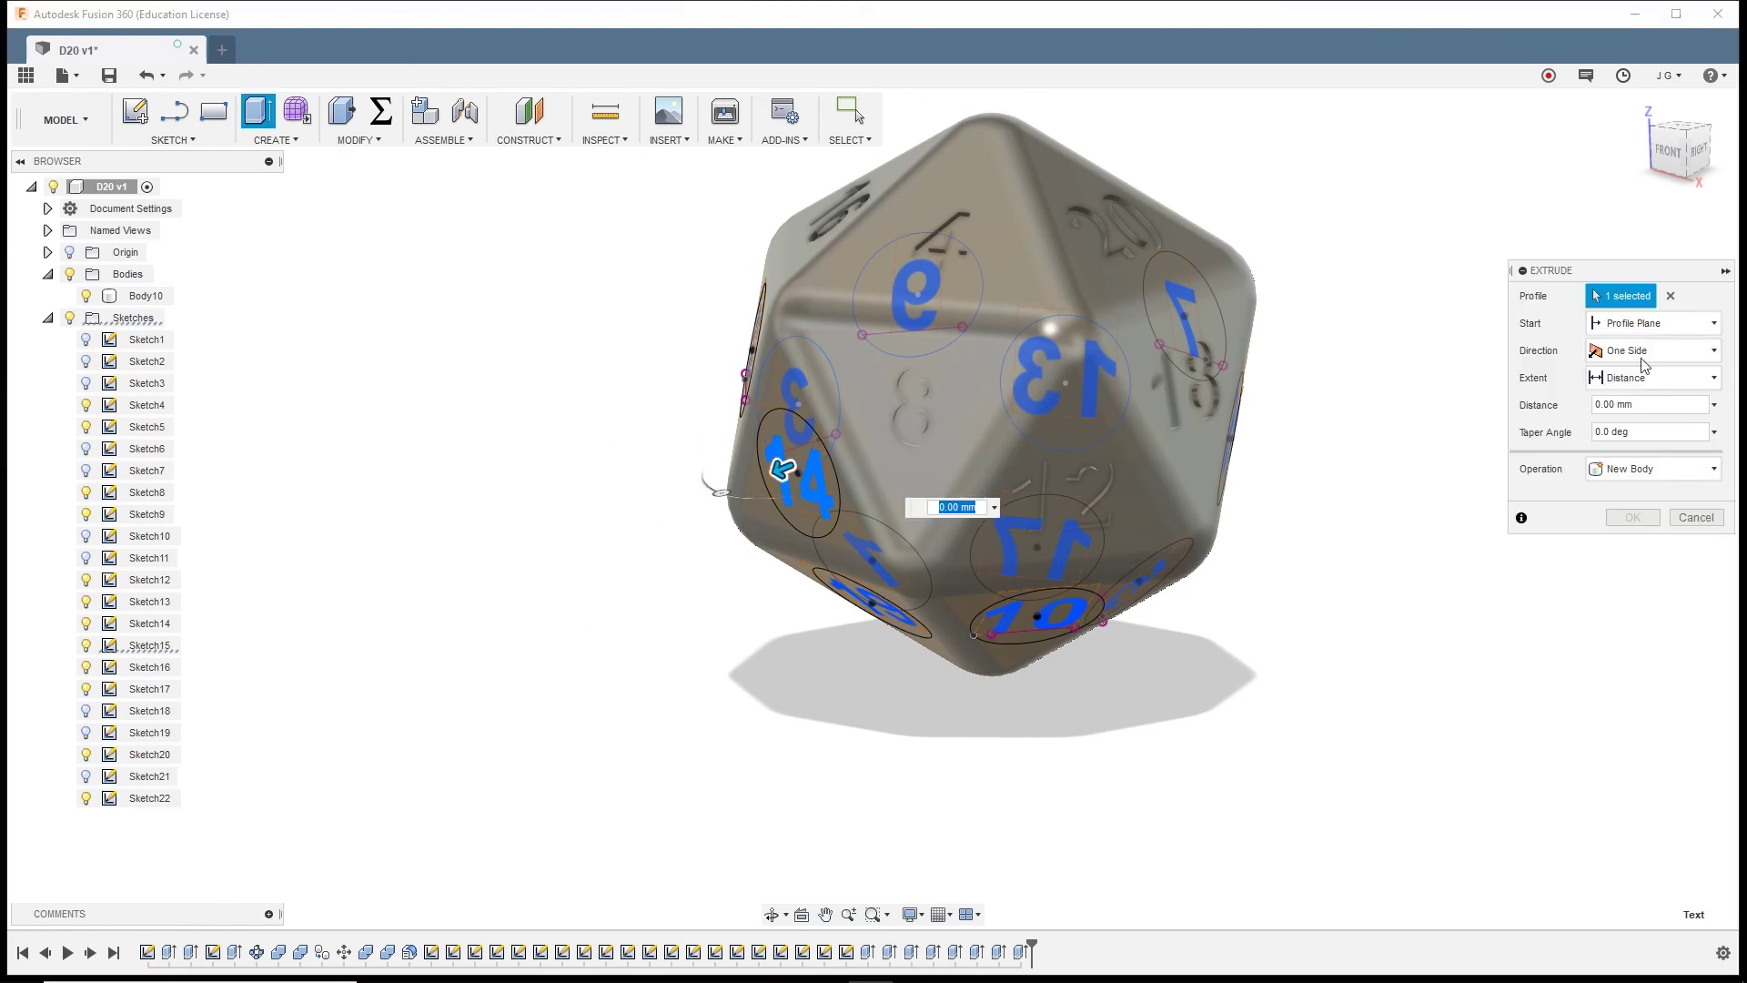
click(1714, 405)
click(1676, 450)
click(1633, 544)
Cut the 6 into its face with an extrusion of -SideLen/50
shift+middle_drag(1333, 428, 1464, 427)
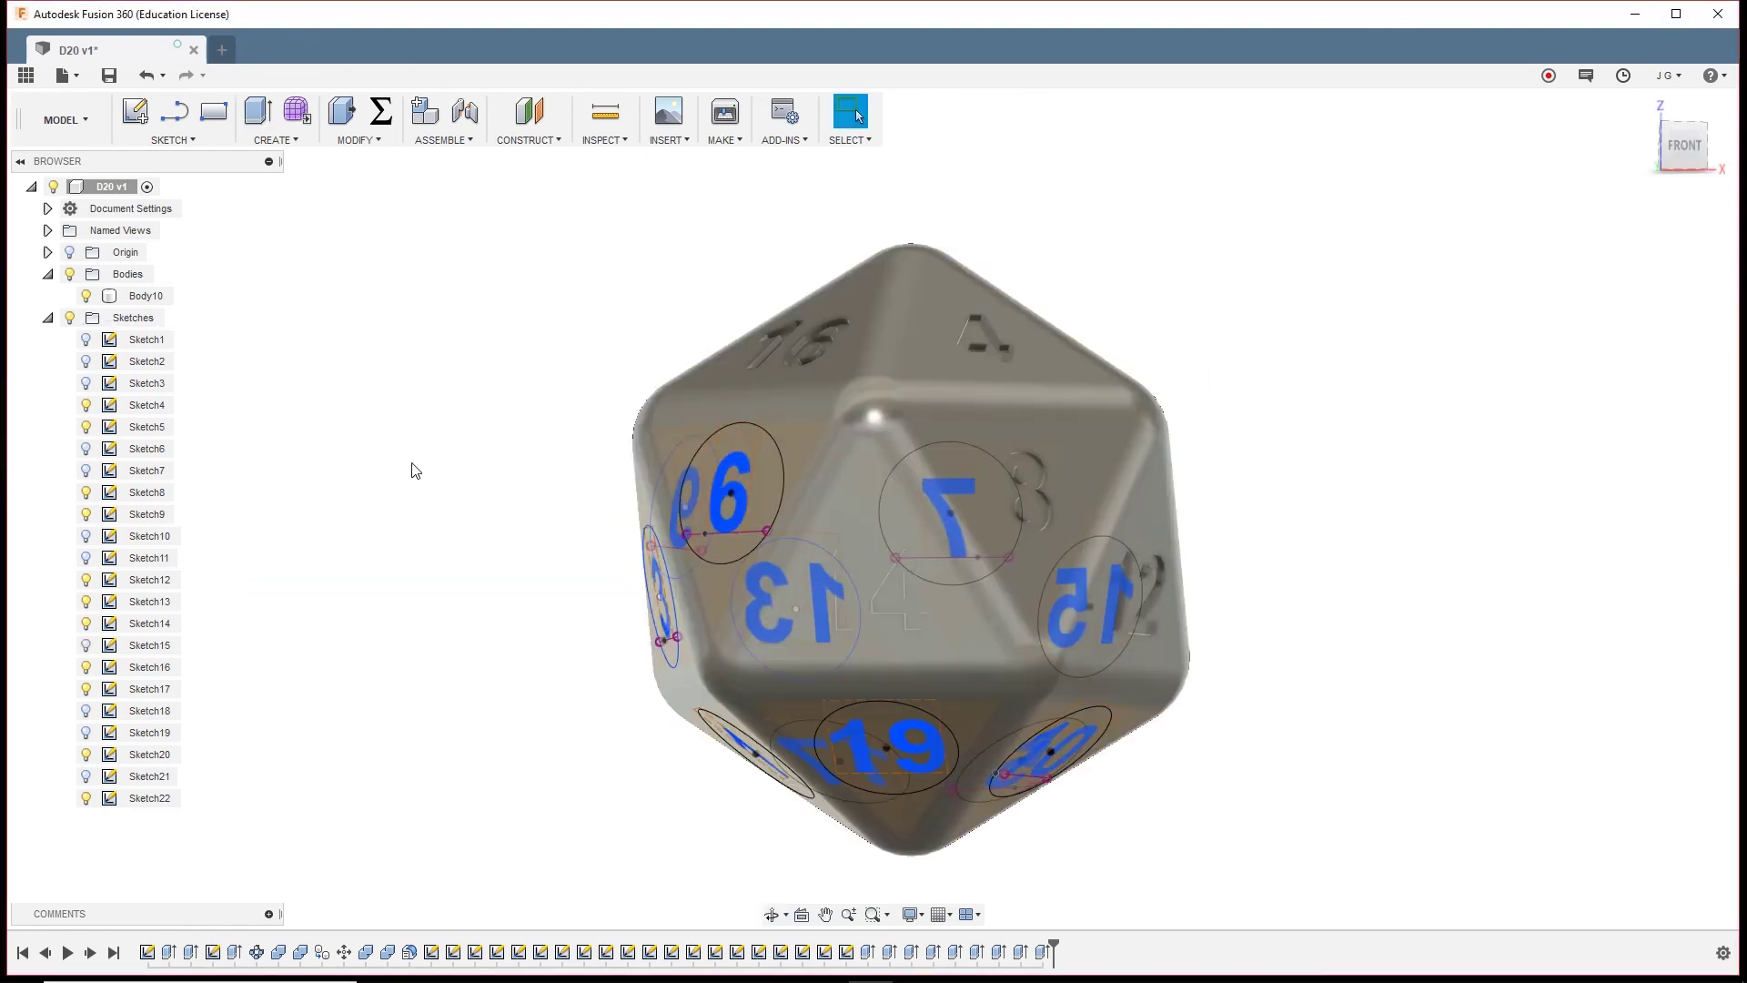
shift+middle_drag(413, 467, 726, 399)
click(726, 399)
right_click(1019, 428)
click(1019, 373)
click(1714, 405)
click(1676, 450)
click(1633, 544)
Cut the 3 into the face next to the 6 with an extrusion of -SideLen/50
shift+middle_drag(1137, 437, 1322, 428)
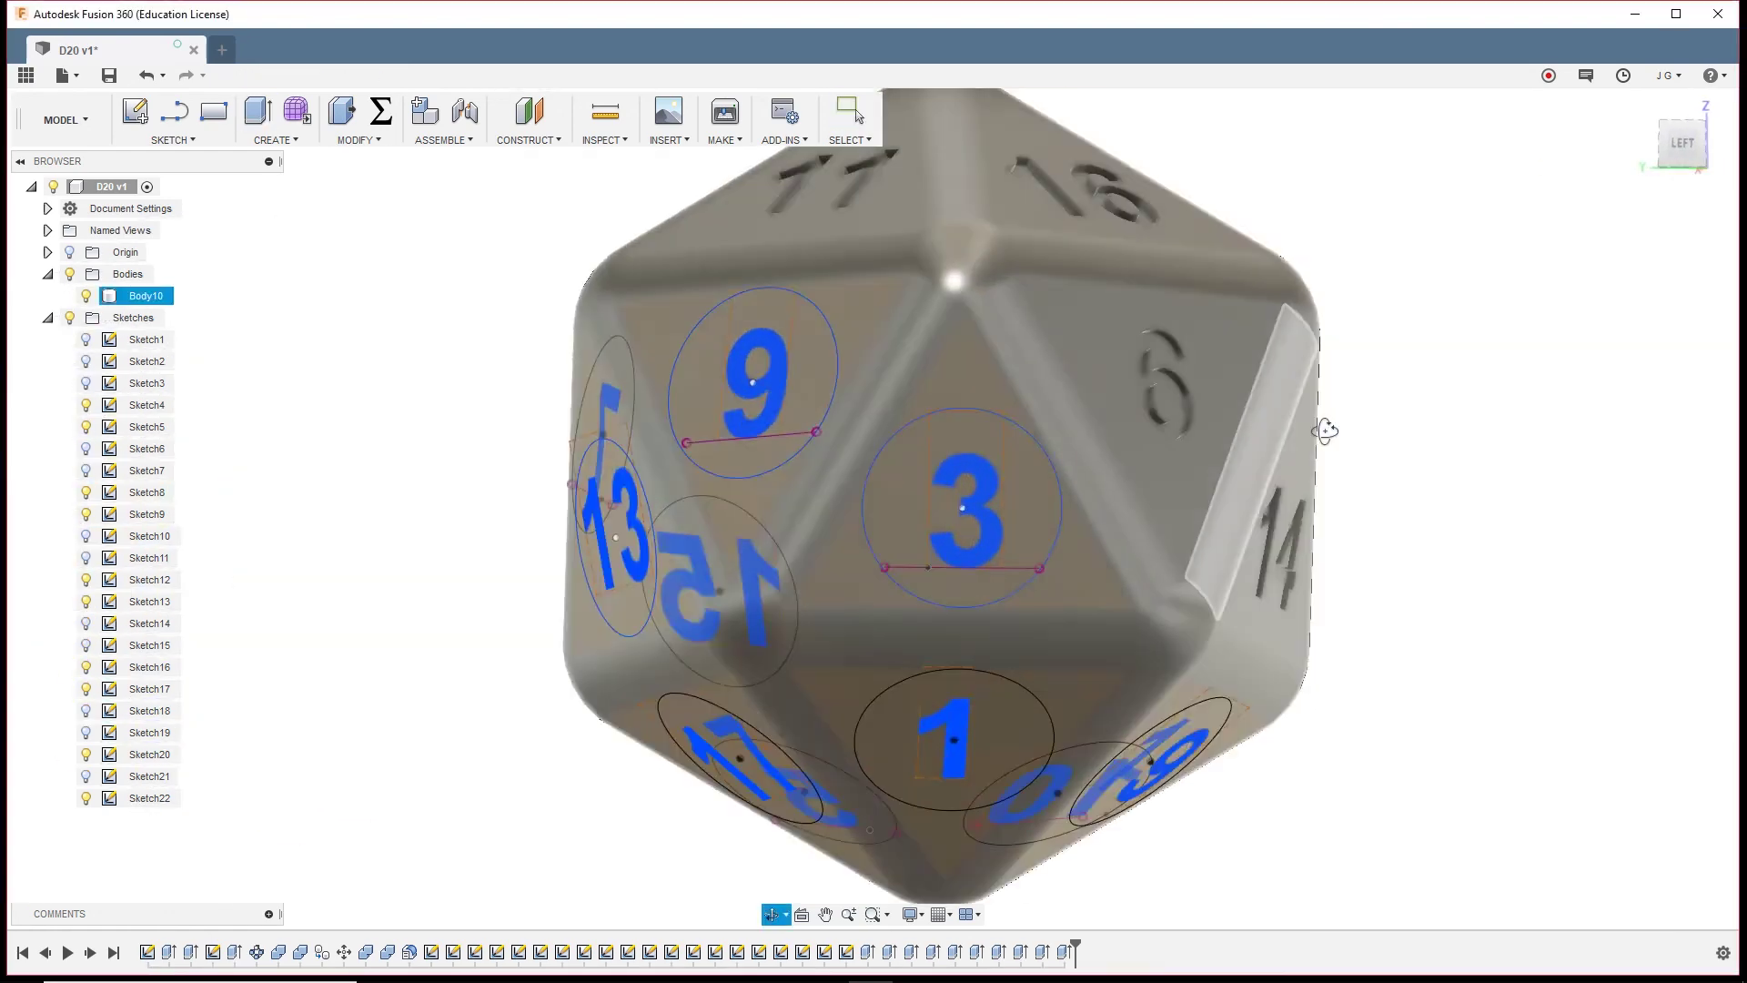
right_click(1455, 372)
click(1456, 317)
click(1057, 461)
click(1714, 405)
click(1684, 430)
click(1633, 544)
Cut the 9 into its face with an extrusion of -SideLen/50
click(805, 282)
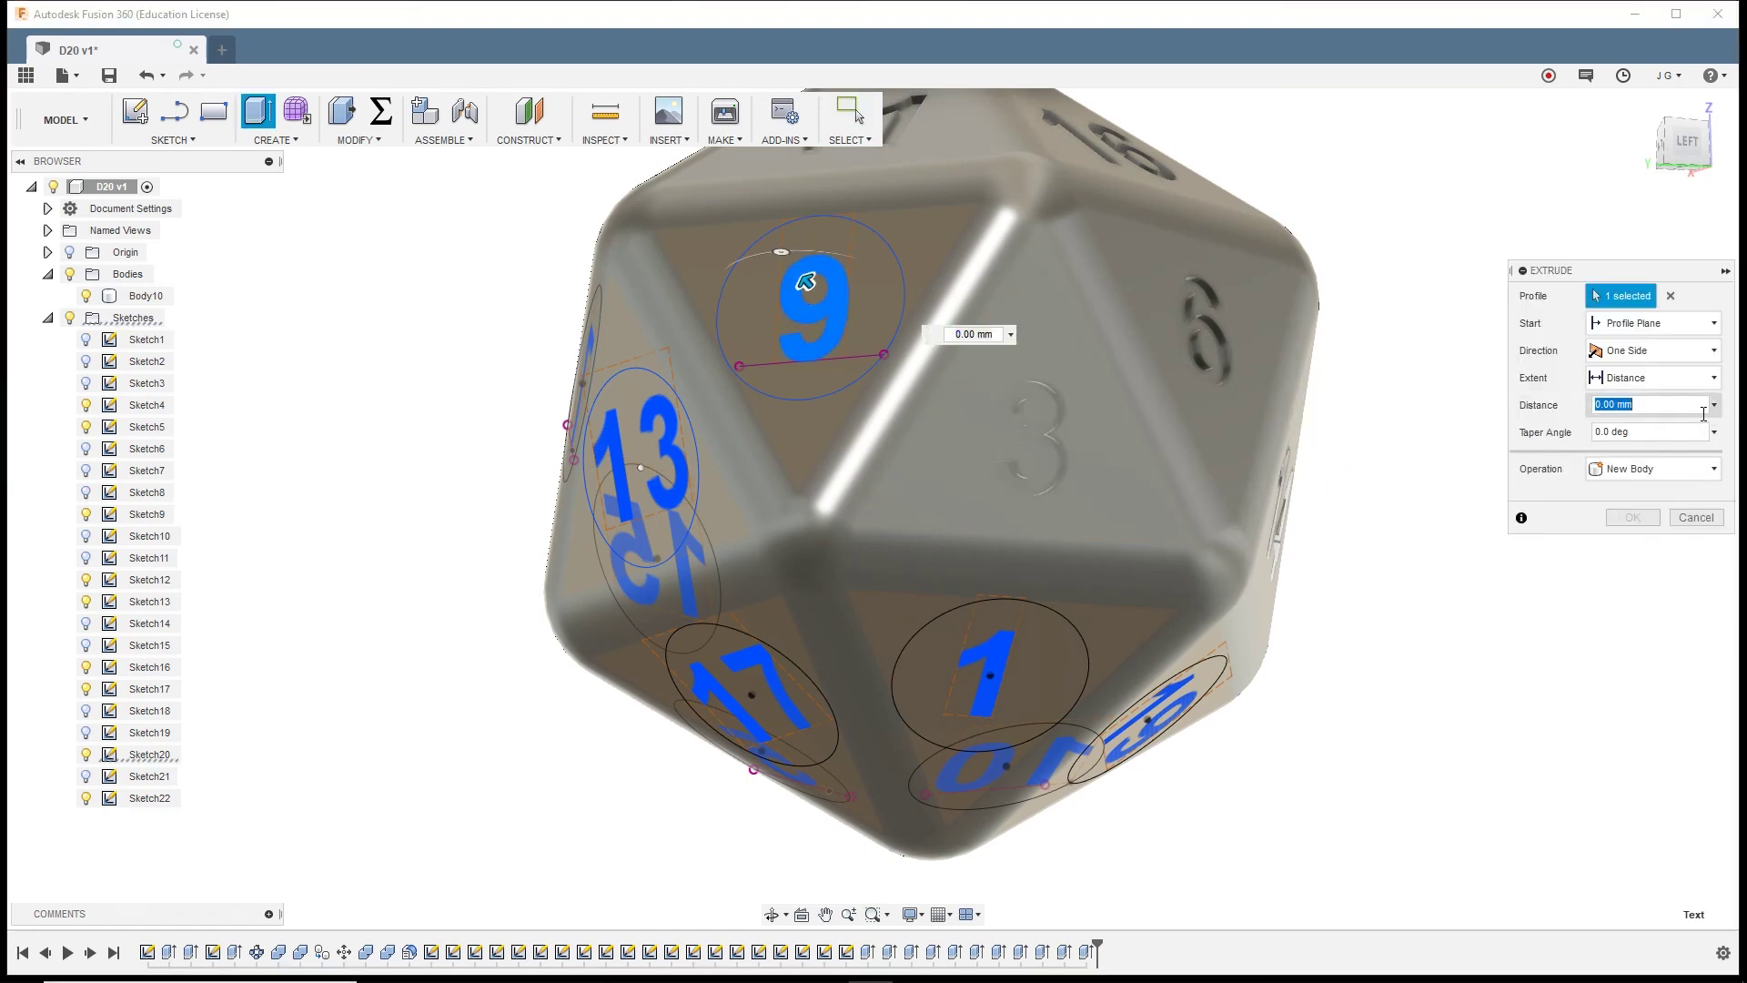
click(1714, 405)
click(1637, 429)
click(1633, 544)
Cut the 13 into the face beside the 9 with an extrusion of -SideLen/50
shift+middle_drag(1138, 449, 1324, 450)
right_drag(1323, 504, 1324, 449)
click(1323, 455)
click(1714, 405)
click(1684, 430)
key(Return)
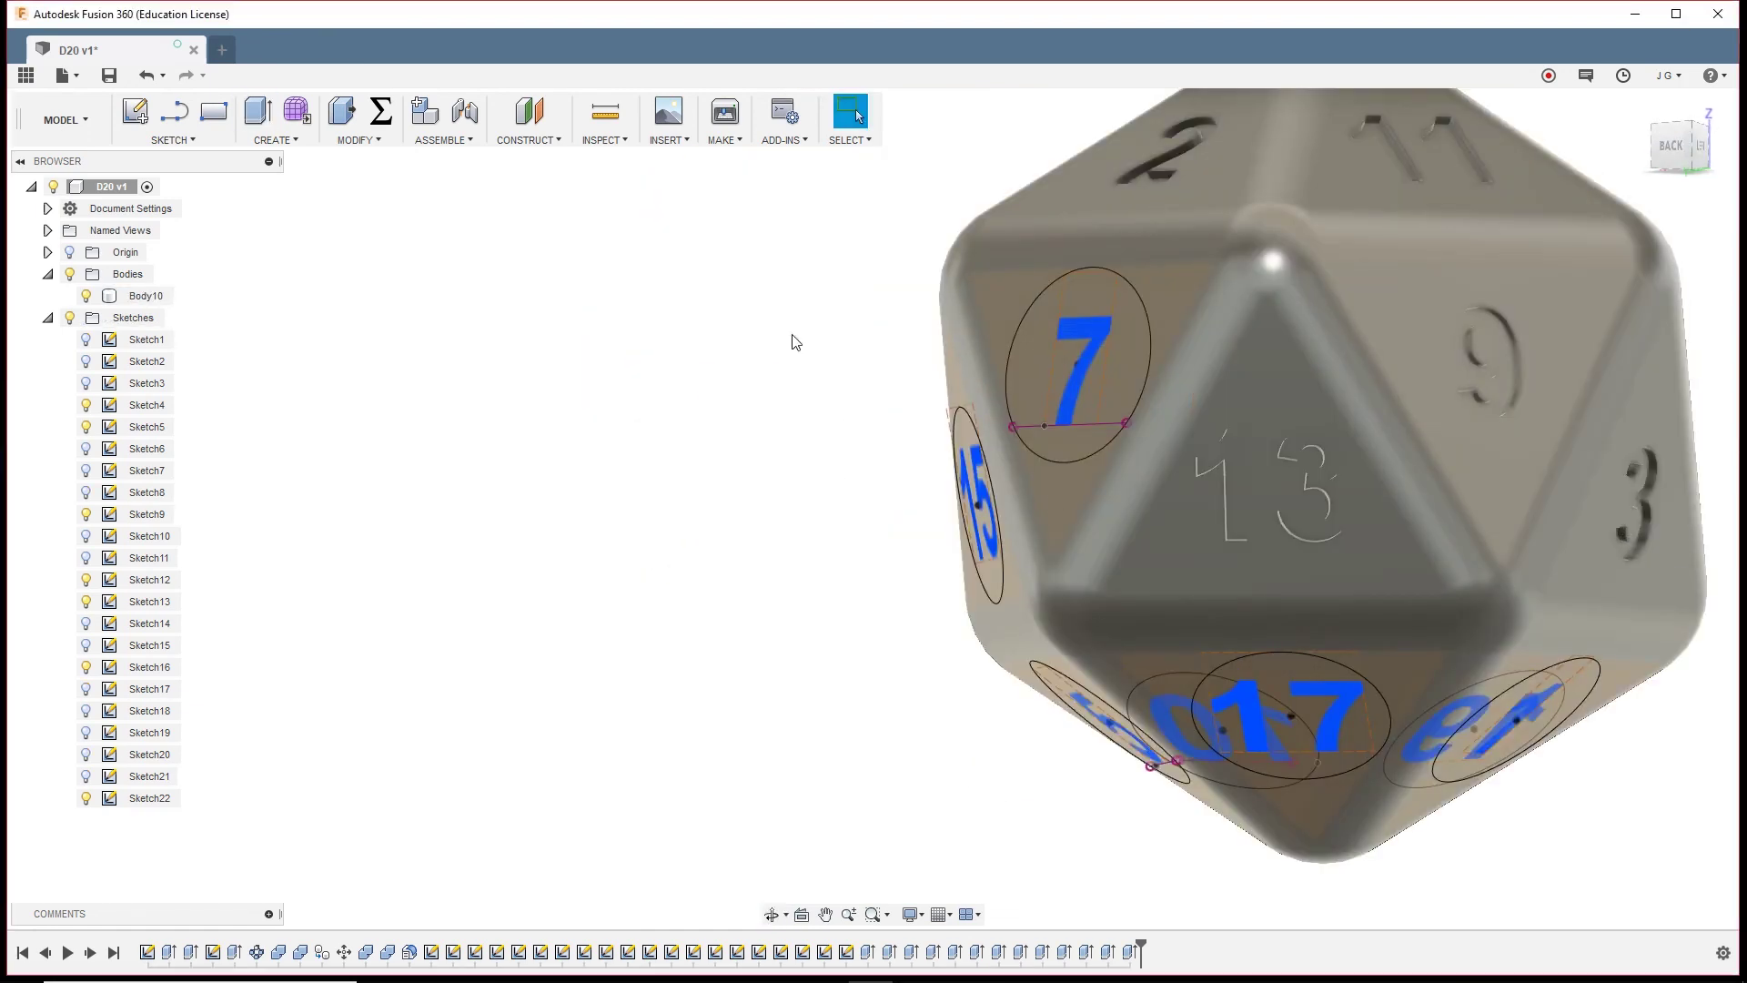
Cut the 7 into its face with an extrusion of -SideLen/50
key(e)
click(1073, 340)
click(1714, 404)
click(1683, 430)
key(Return)
Cut the 15 into the face between the 18 and the 7 with an extrusion of -SideLen/50
shift+middle_drag(1634, 549, 1479, 428)
key(e)
click(1033, 359)
click(1689, 351)
click(1683, 379)
click(1714, 404)
click(1683, 430)
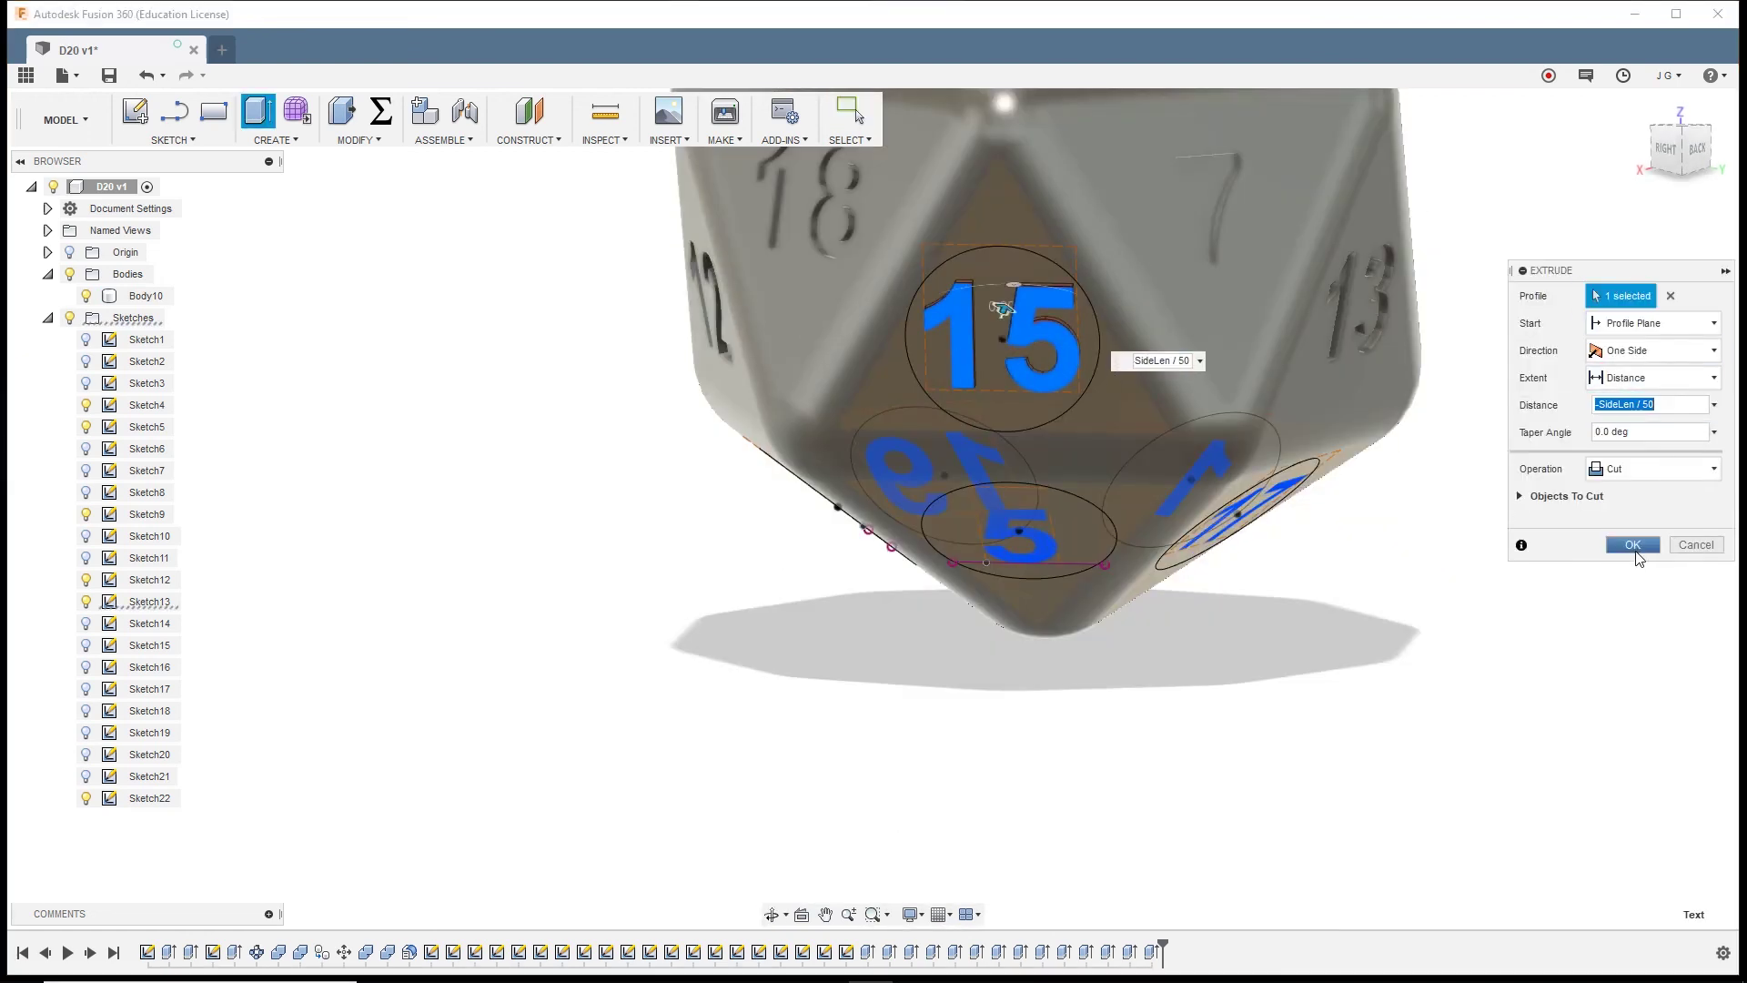
click(1635, 547)
Cut the 17 into its face on the underside of the die with an extrusion of -SideLen/50
right_click(1354, 620)
click(1354, 566)
shift+middle_drag(1354, 555, 1212, 460)
scroll(1213, 460, up, 3)
click(1074, 450)
click(1714, 405)
click(1684, 430)
click(1635, 548)
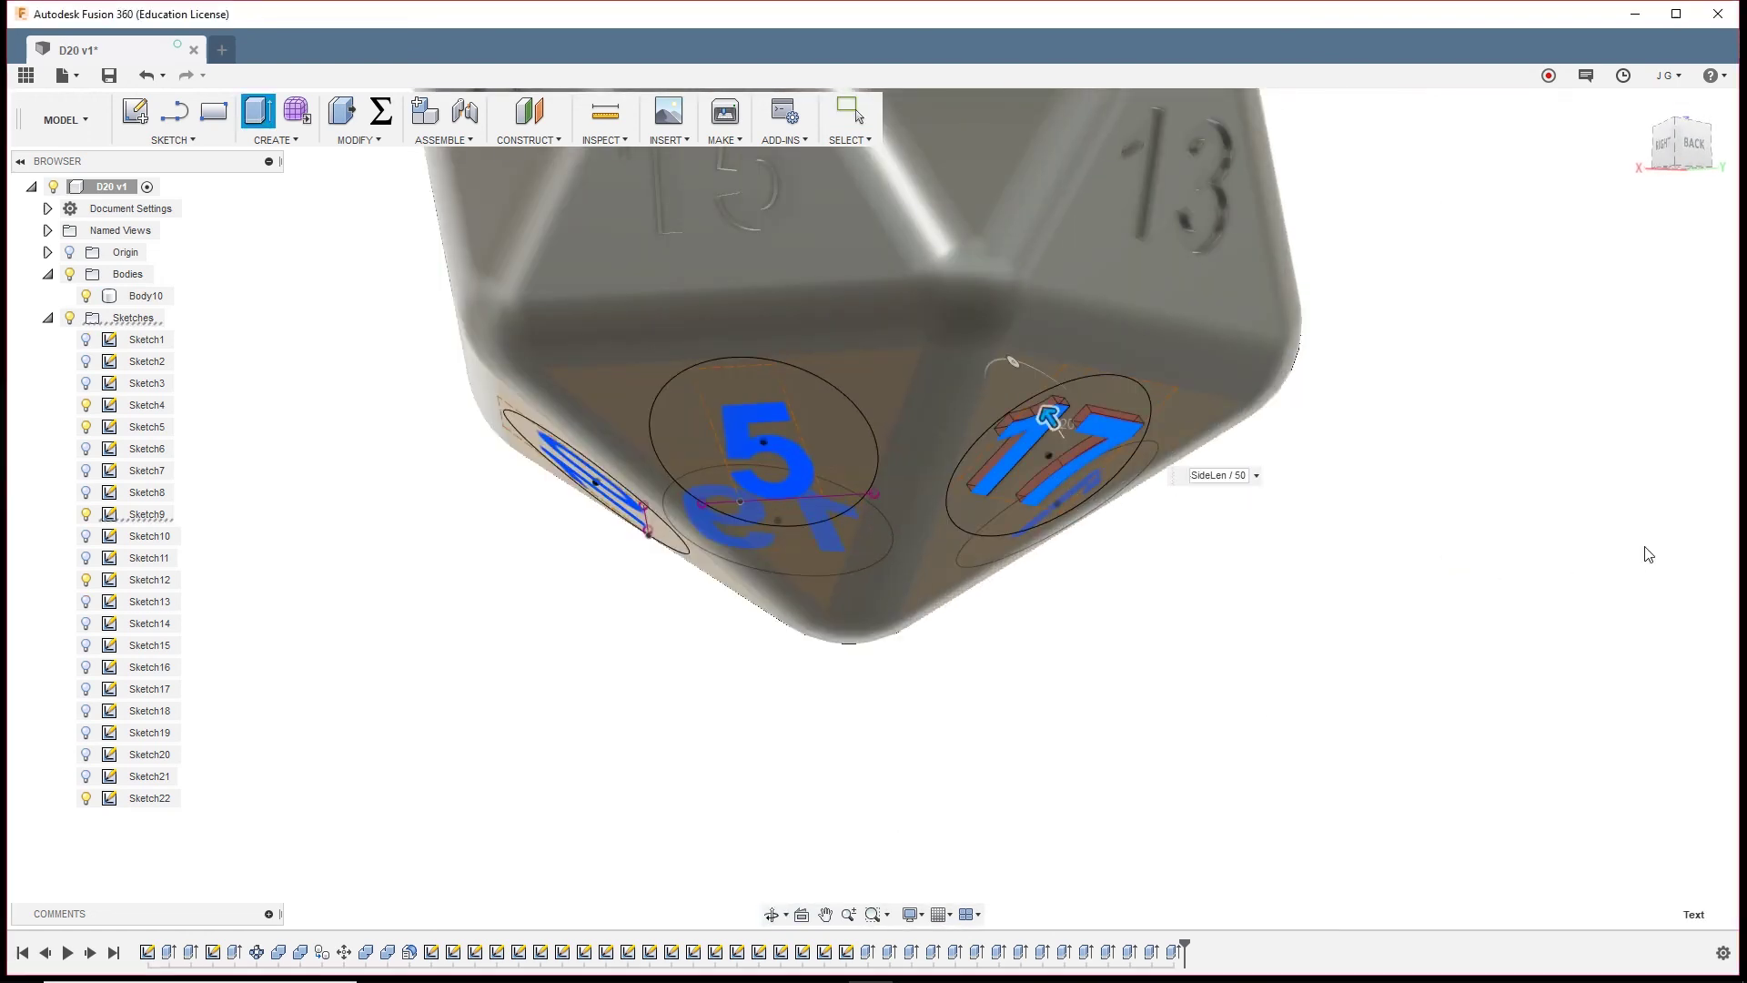
Cut the 5 into the underside face next to the 17 with an extrusion of -SideLen/50
shift+middle_drag(919, 437, 1115, 417)
key(e)
click(1116, 418)
click(1714, 405)
click(1665, 429)
Cut the 10 into its underside face with an extrusion of -SideLen/50
shift+middle_drag(1047, 464, 1115, 460)
scroll(1114, 460, up, 3)
key(e)
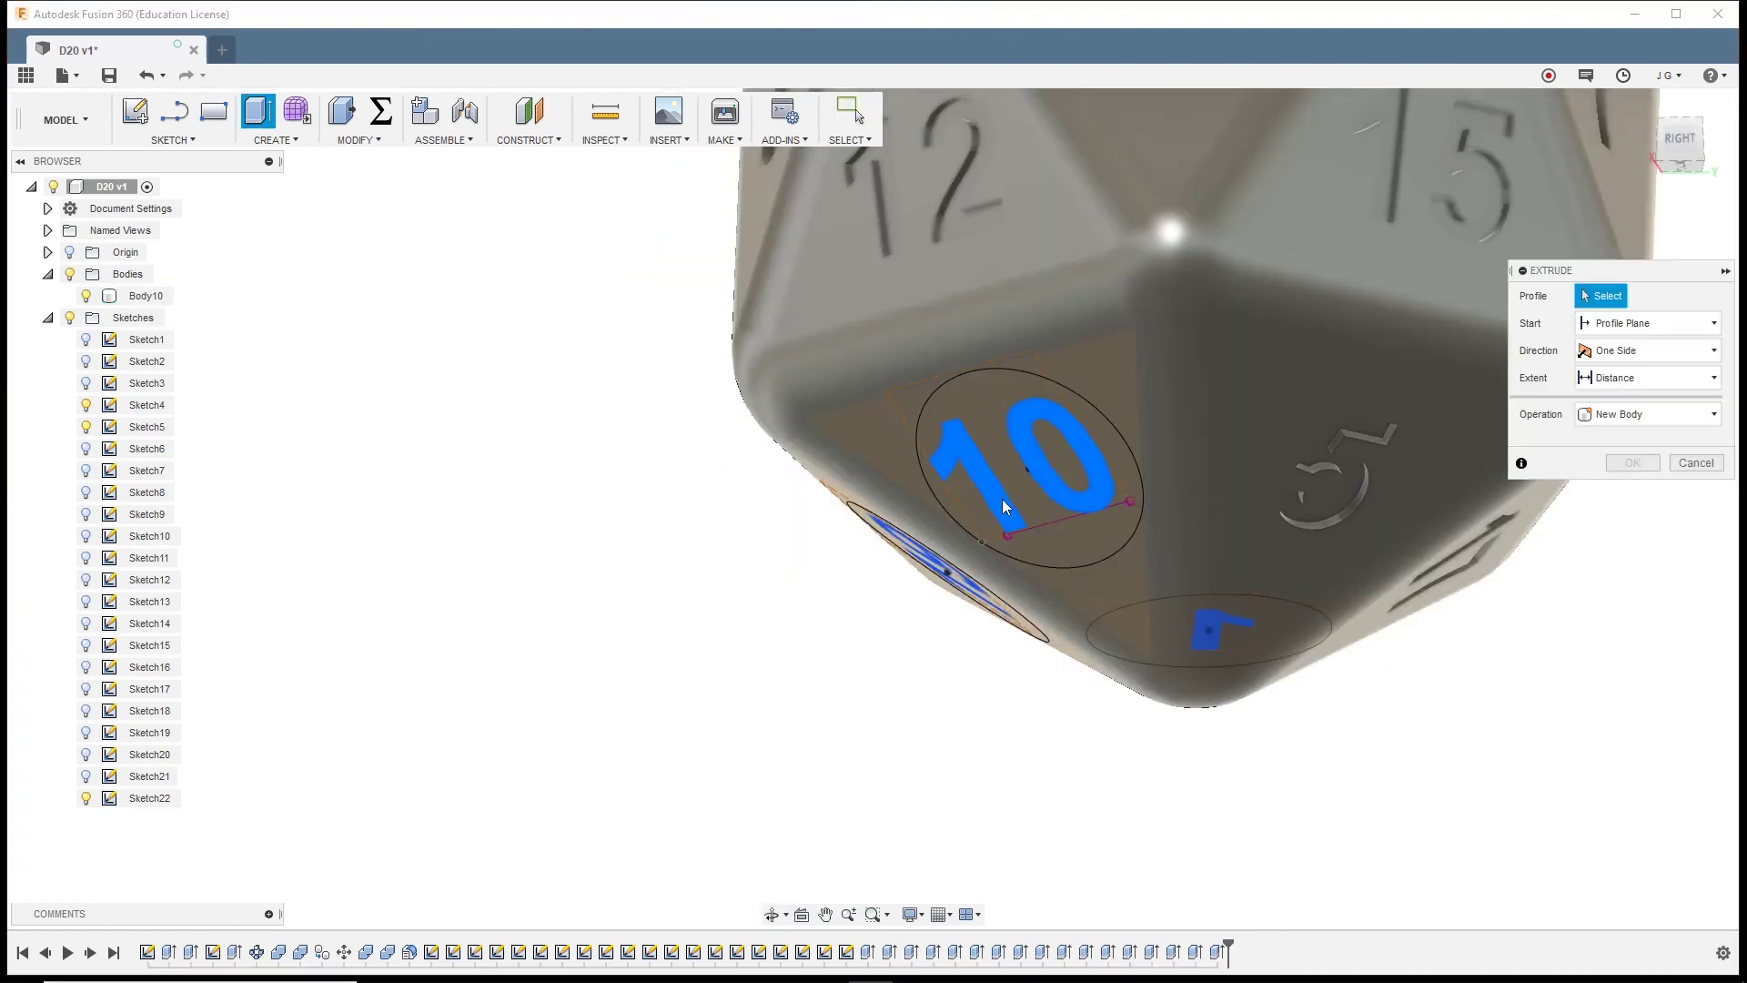
click(1002, 501)
click(1714, 405)
click(1665, 429)
click(1635, 548)
Cut the 19 into the underside face beside the 10 with an extrusion of -SideLen/50
shift+middle_drag(637, 755, 812, 784)
key(e)
click(1006, 570)
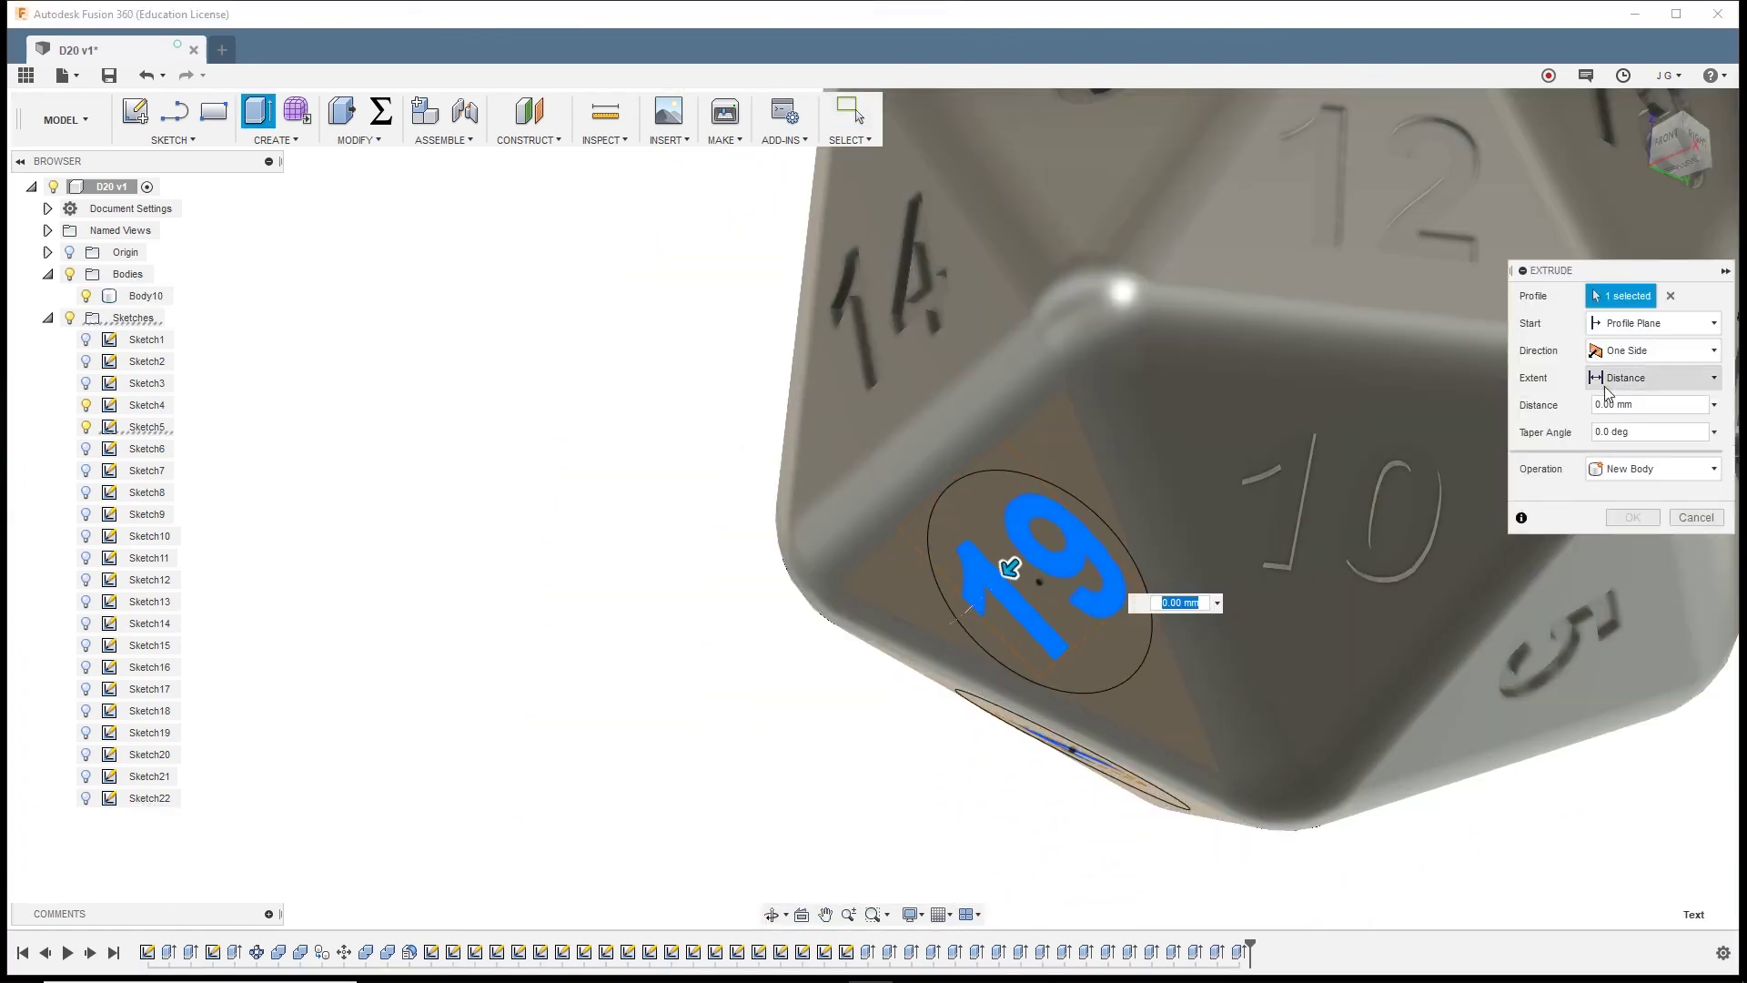
click(1714, 405)
click(1673, 429)
click(1635, 548)
Cut the 1 into the last uncut face with an extrusion of -SideLen/50
shift+middle_drag(1546, 583, 1451, 647)
scroll(294, 598, up, 4)
key(e)
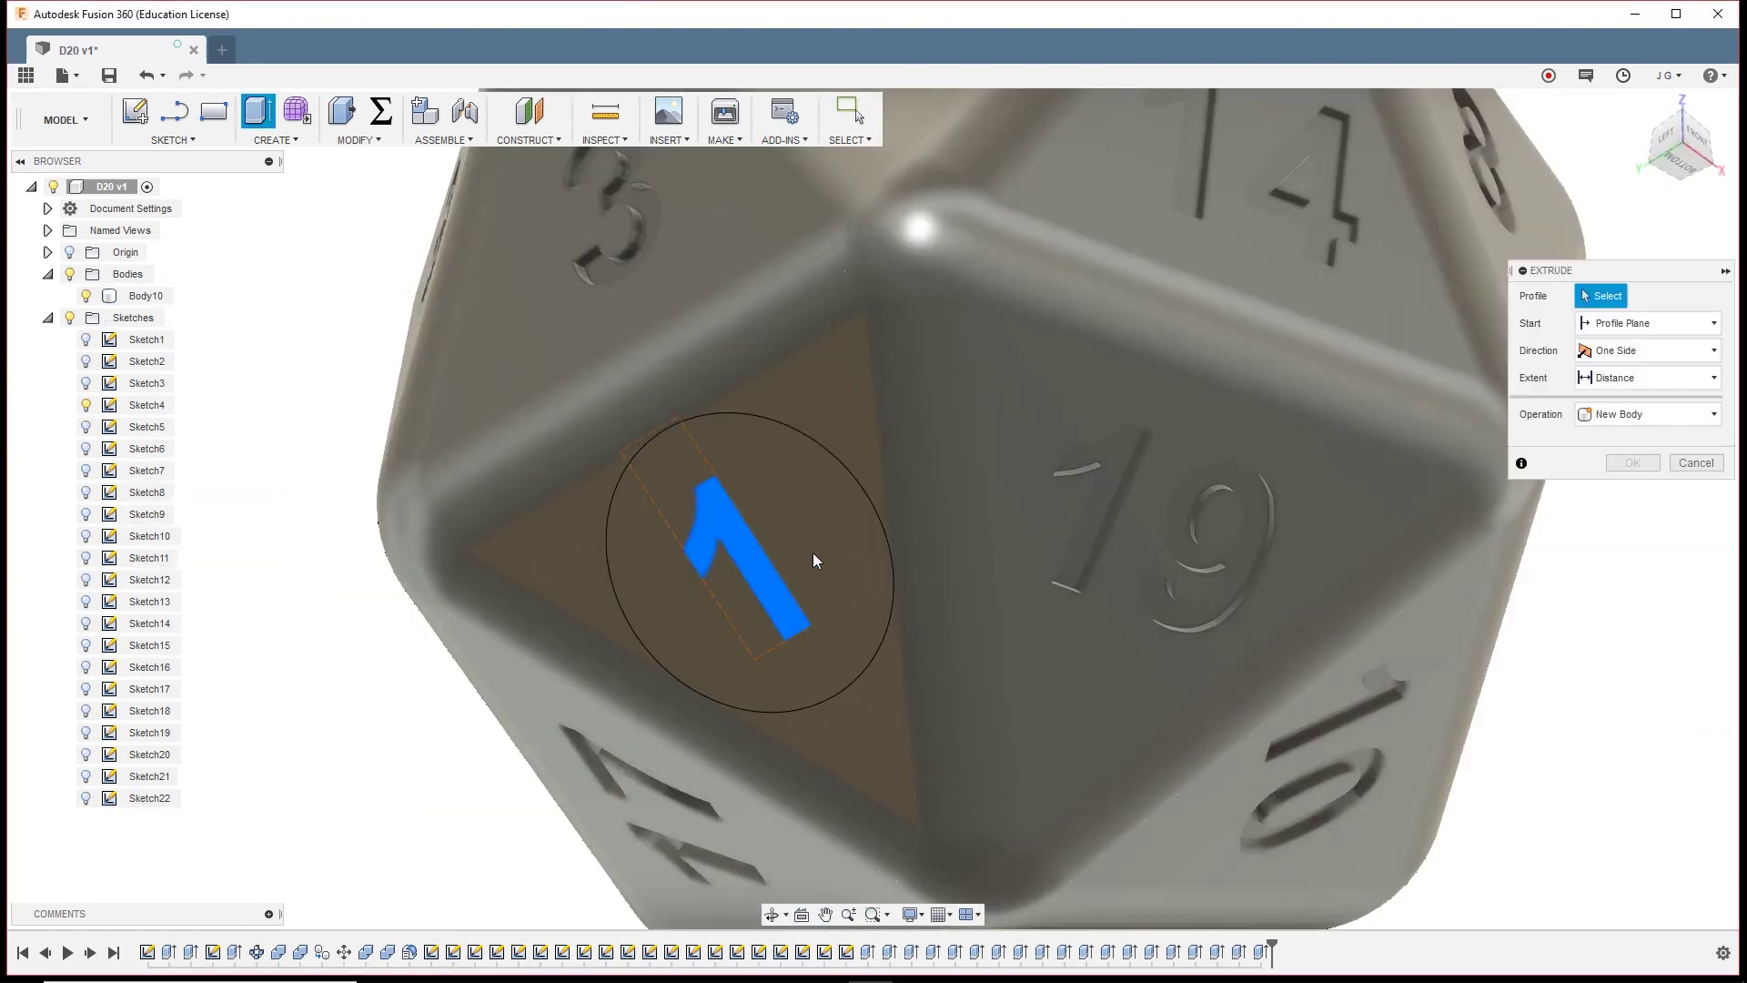
click(765, 568)
click(1713, 353)
click(1714, 380)
click(1714, 405)
click(1665, 429)
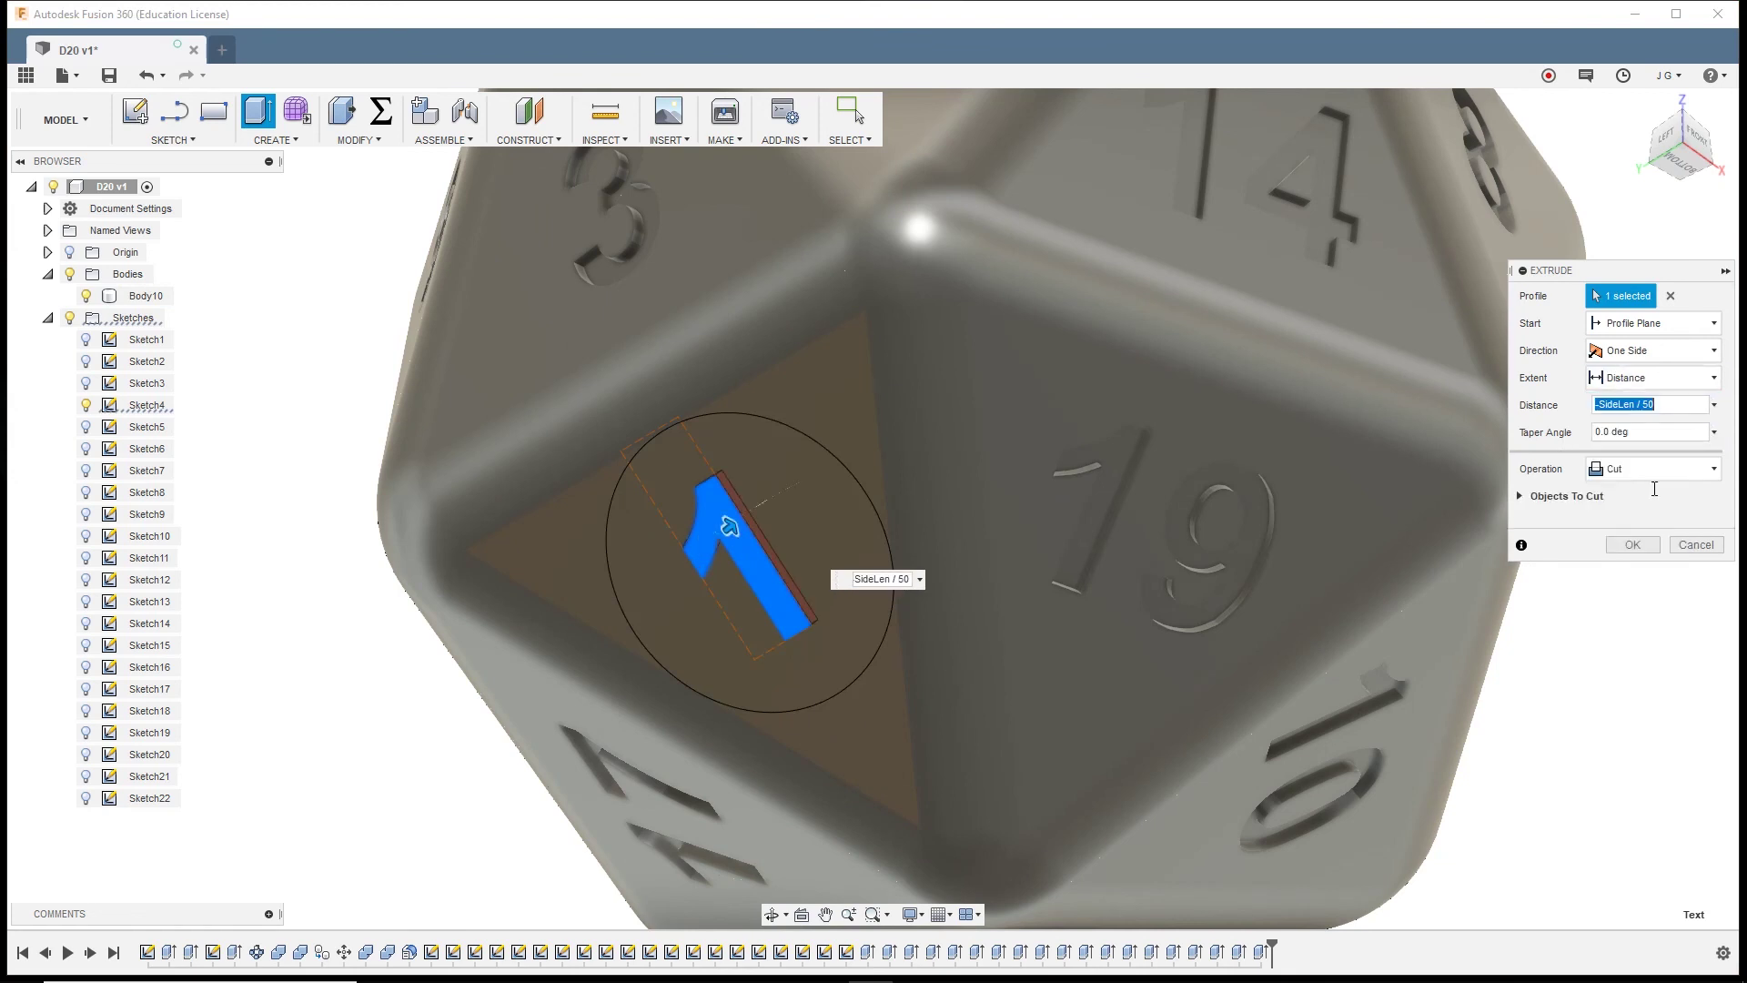
click(1635, 544)
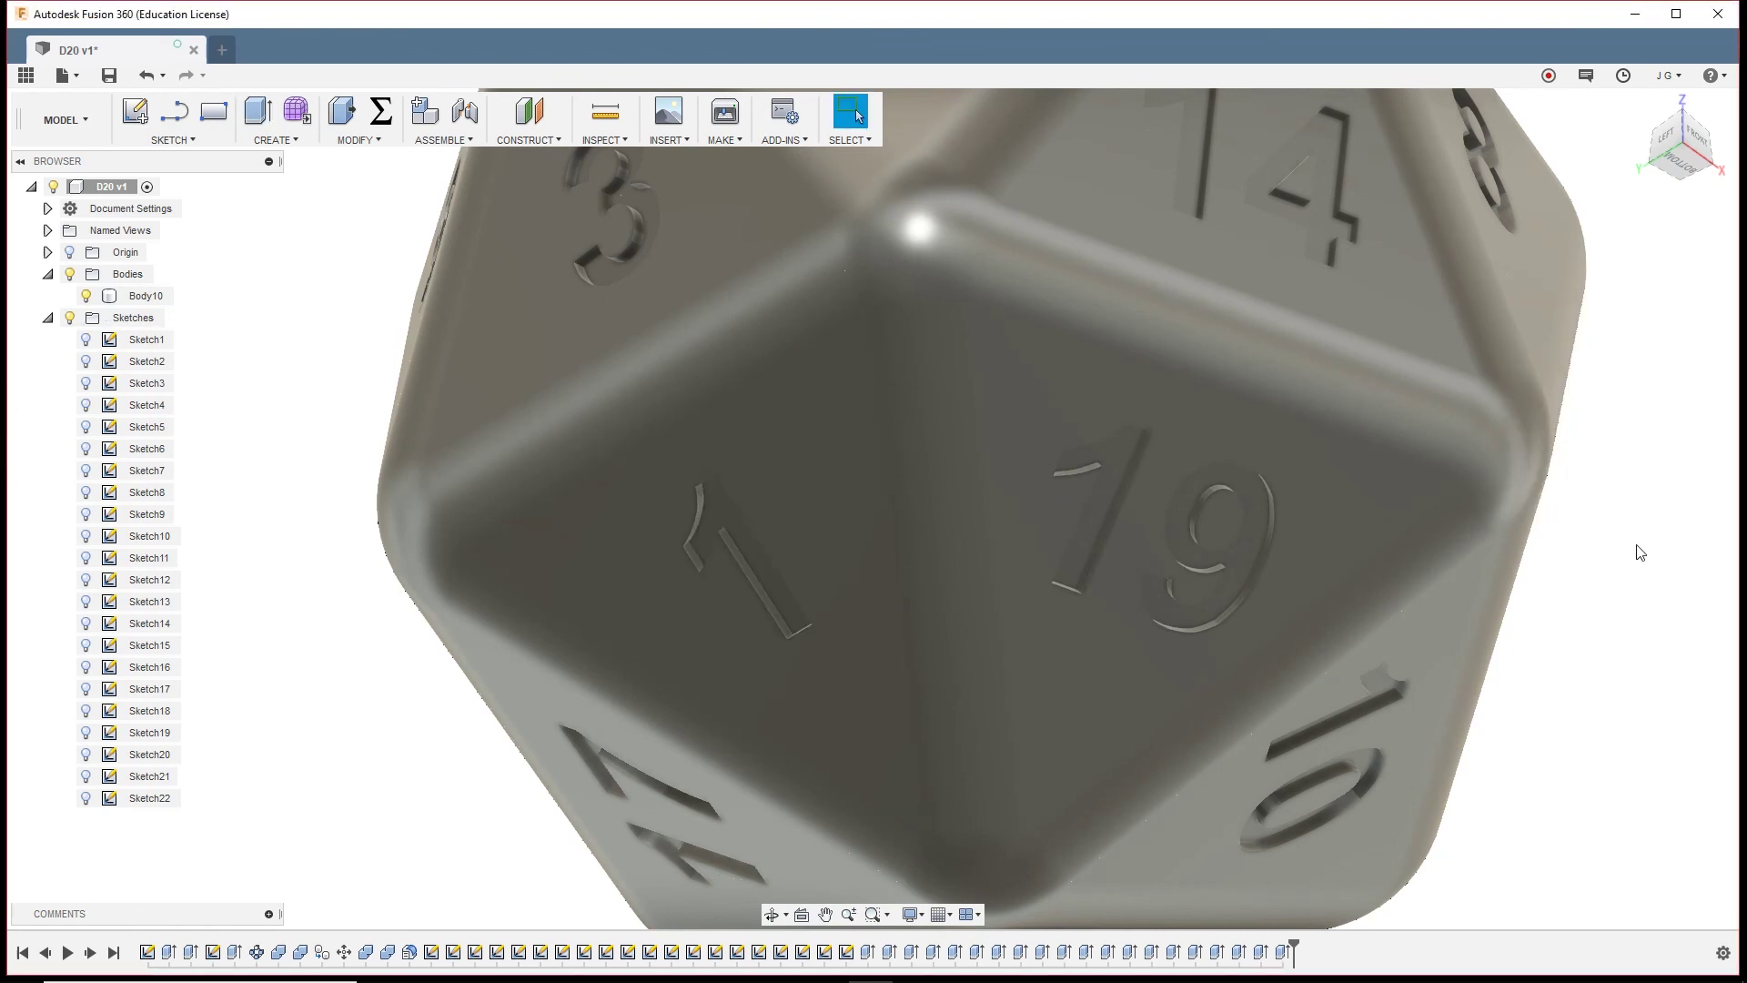
Inspect the engraved numbers around the die
scroll(886, 553, down, 5)
shift+middle_drag(1256, 518, 967, 636)
scroll(967, 636, down, 3)
scroll(1587, 510, up, 5)
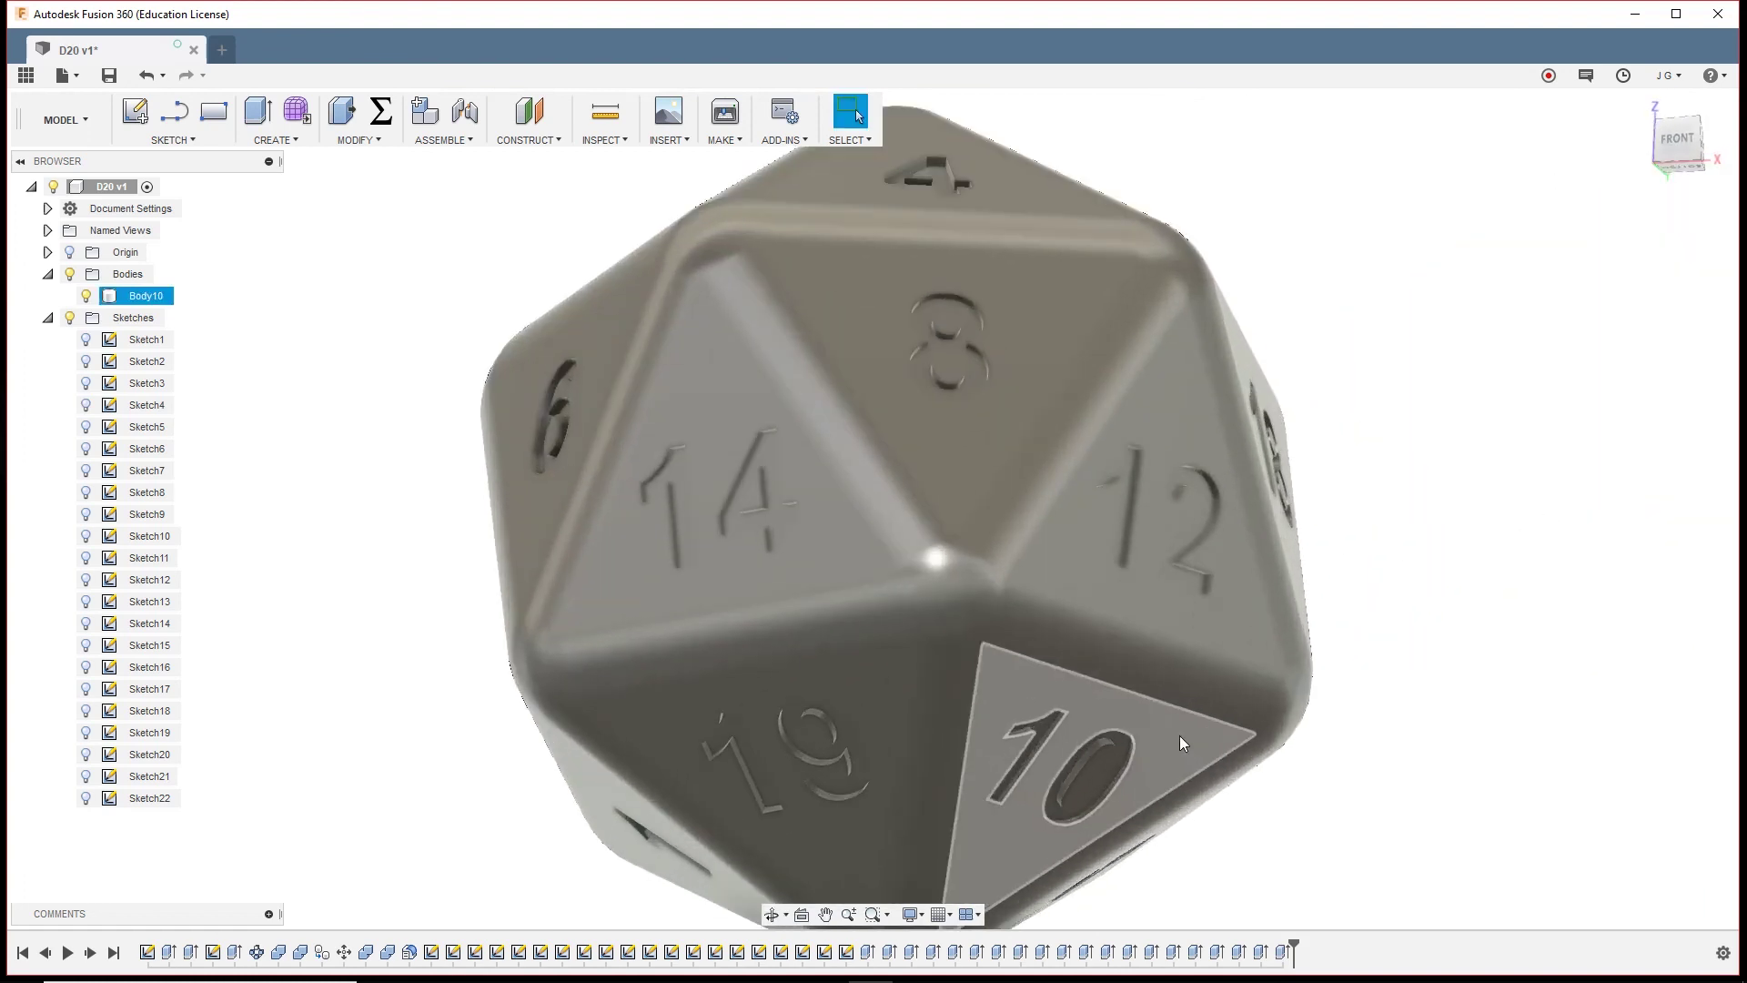
Switch from the Model workspace to the Render workspace with the whole engraved die in view
scroll(1247, 573, down, 2)
shift+middle_drag(1493, 546, 1408, 613)
scroll(734, 841, down, 3)
scroll(1466, 386, up, 2)
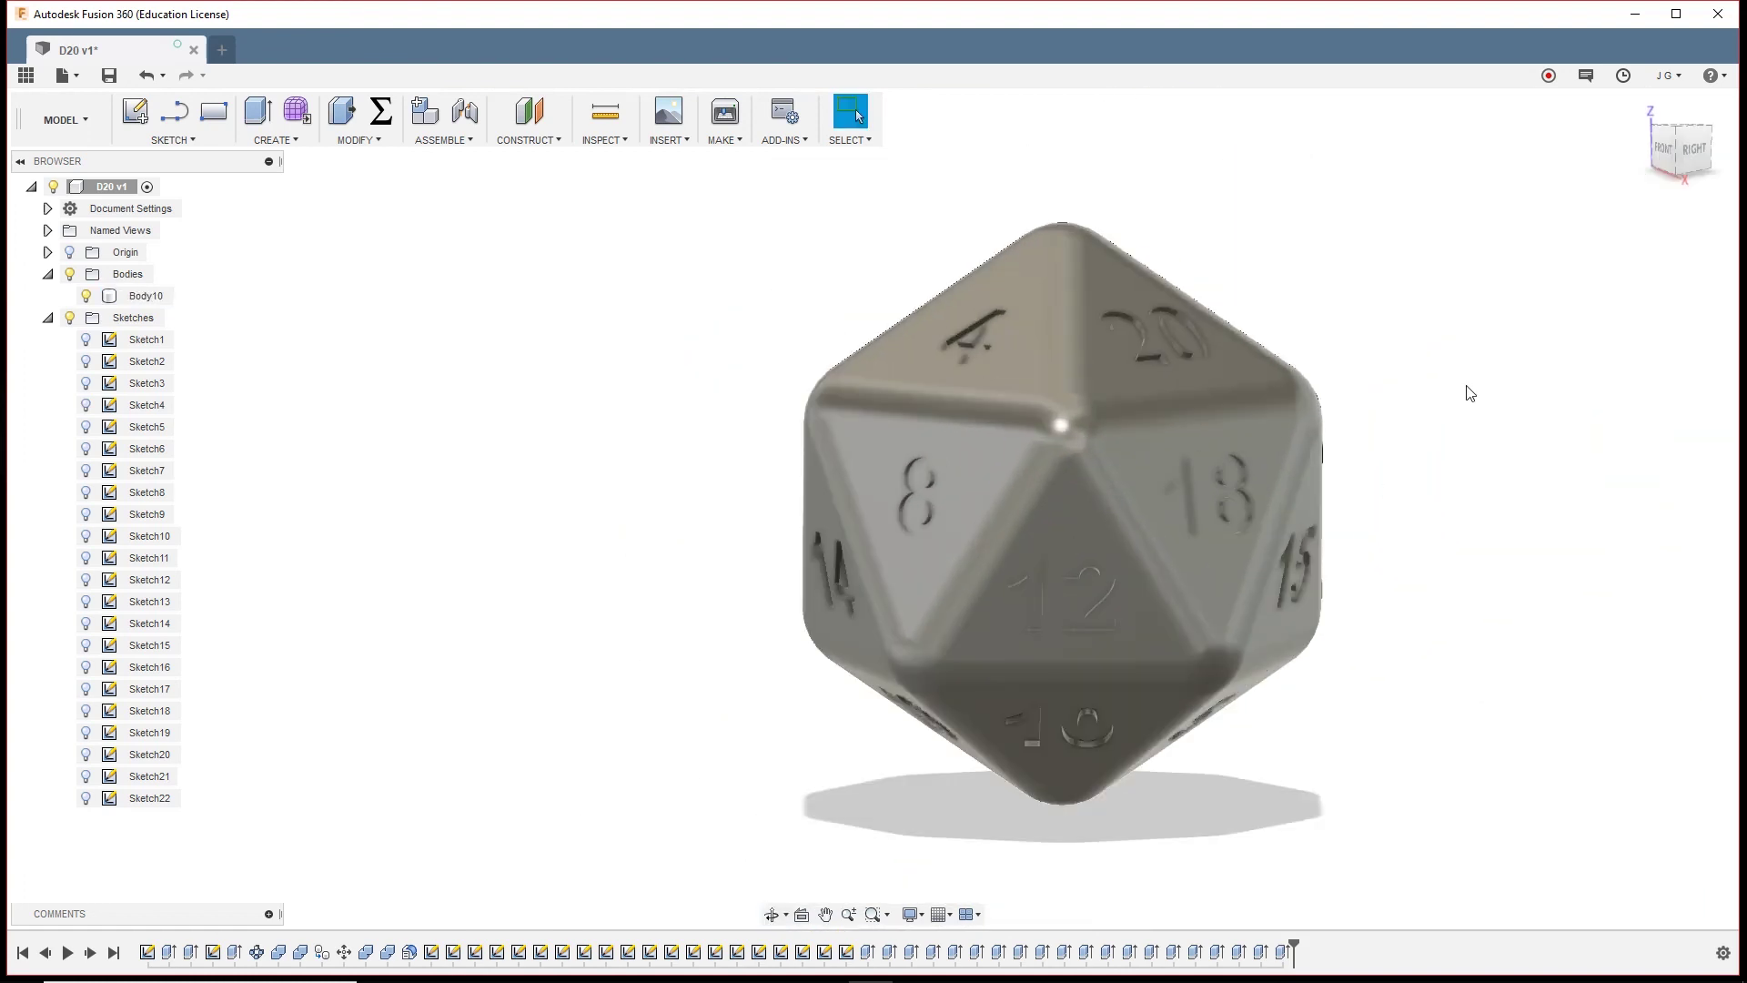
shift+middle_drag(1470, 393, 1495, 434)
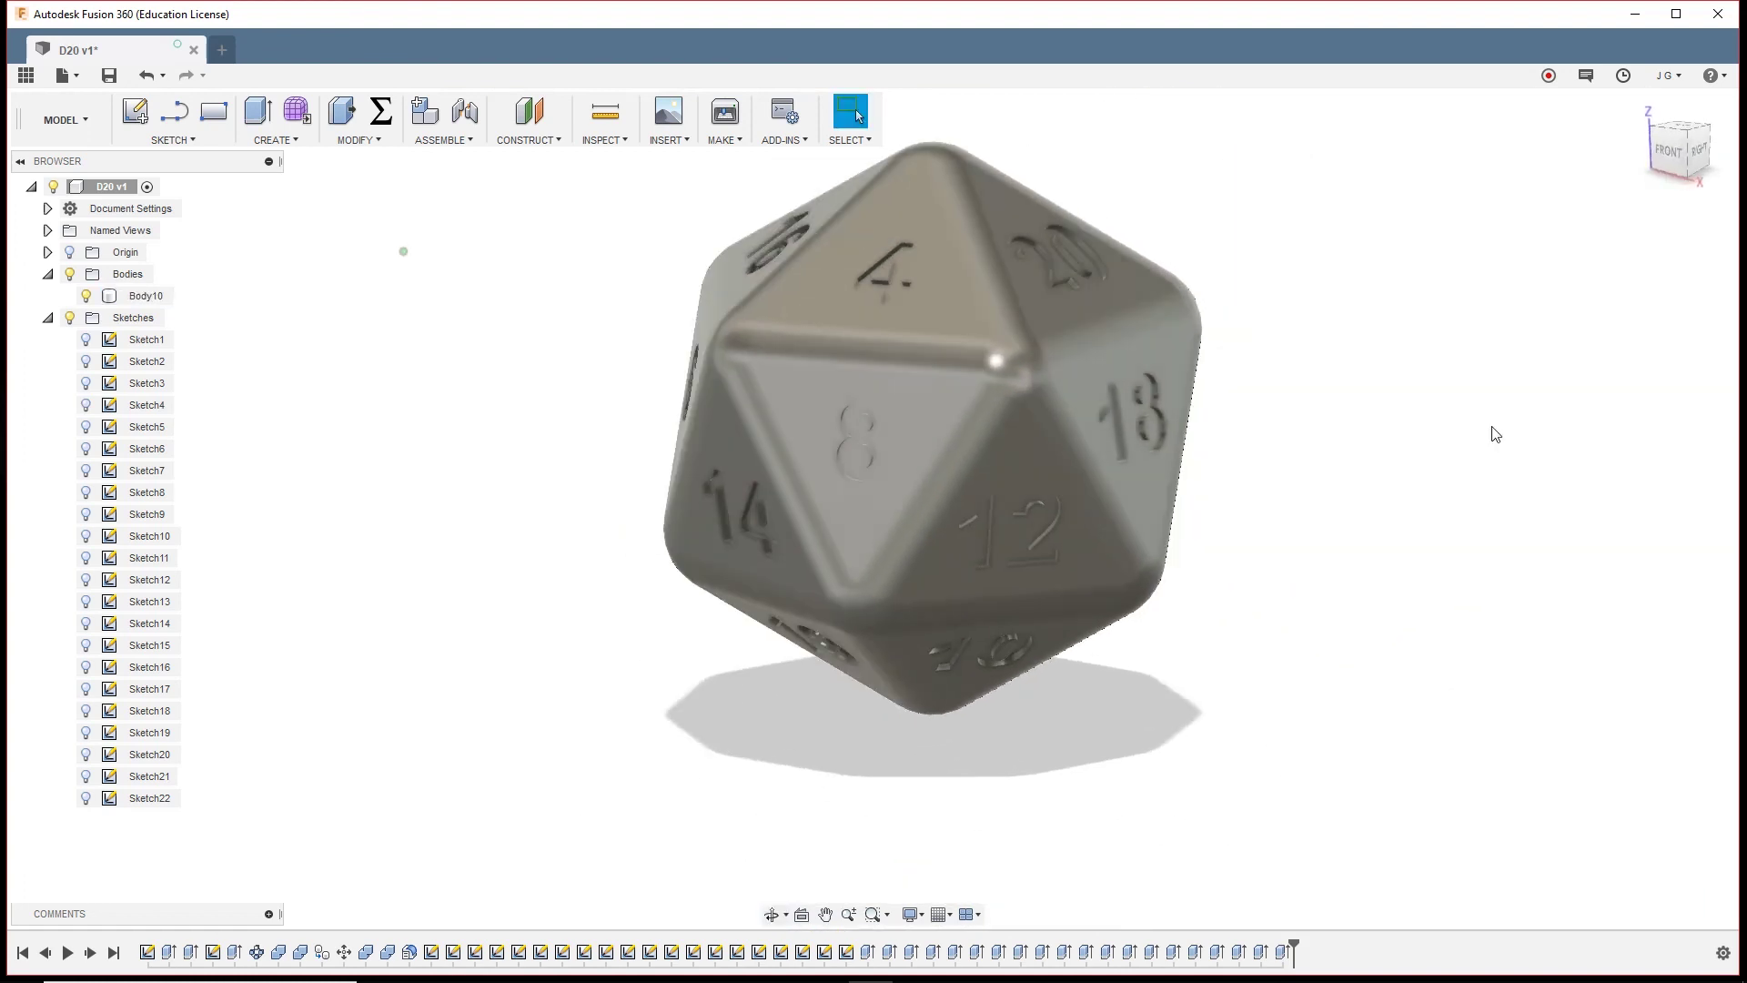
click(53, 117)
click(106, 267)
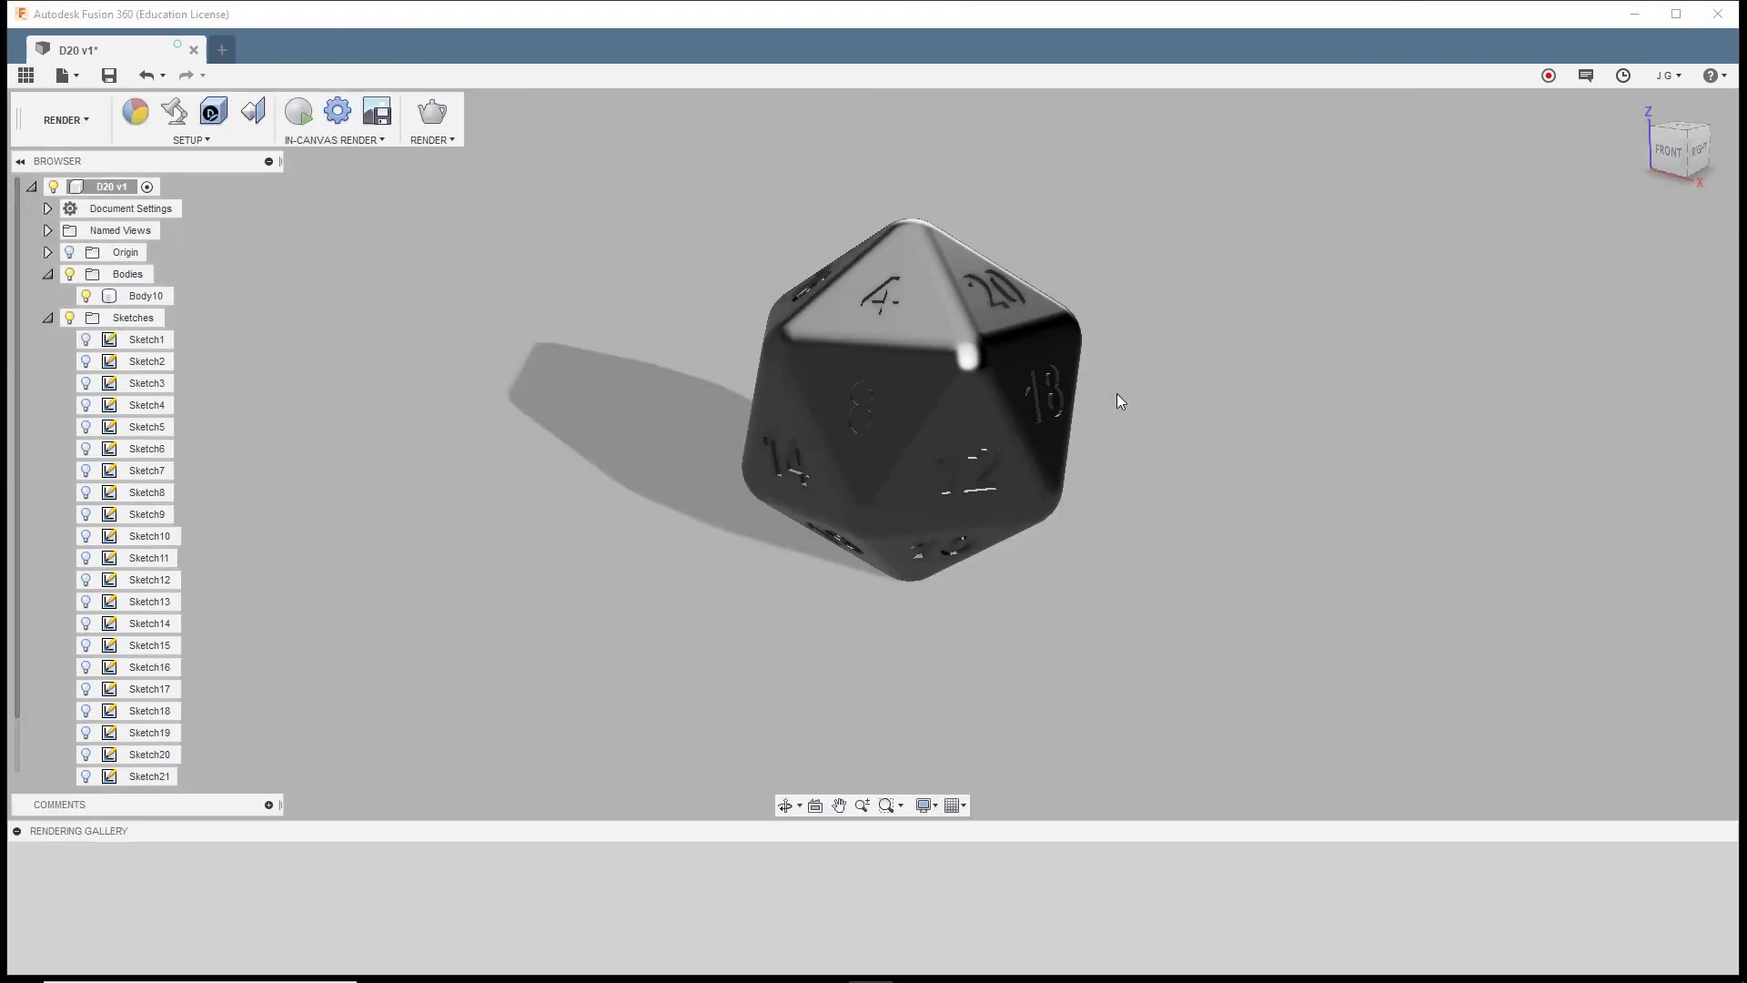
Replace the appearance used in the design with the opaque Plastic - Glossy (Blue) so it covers the whole die
scroll(1051, 311, up, 3)
shift+middle_drag(958, 407, 1486, 526)
scroll(1171, 455, down, 2)
key(a)
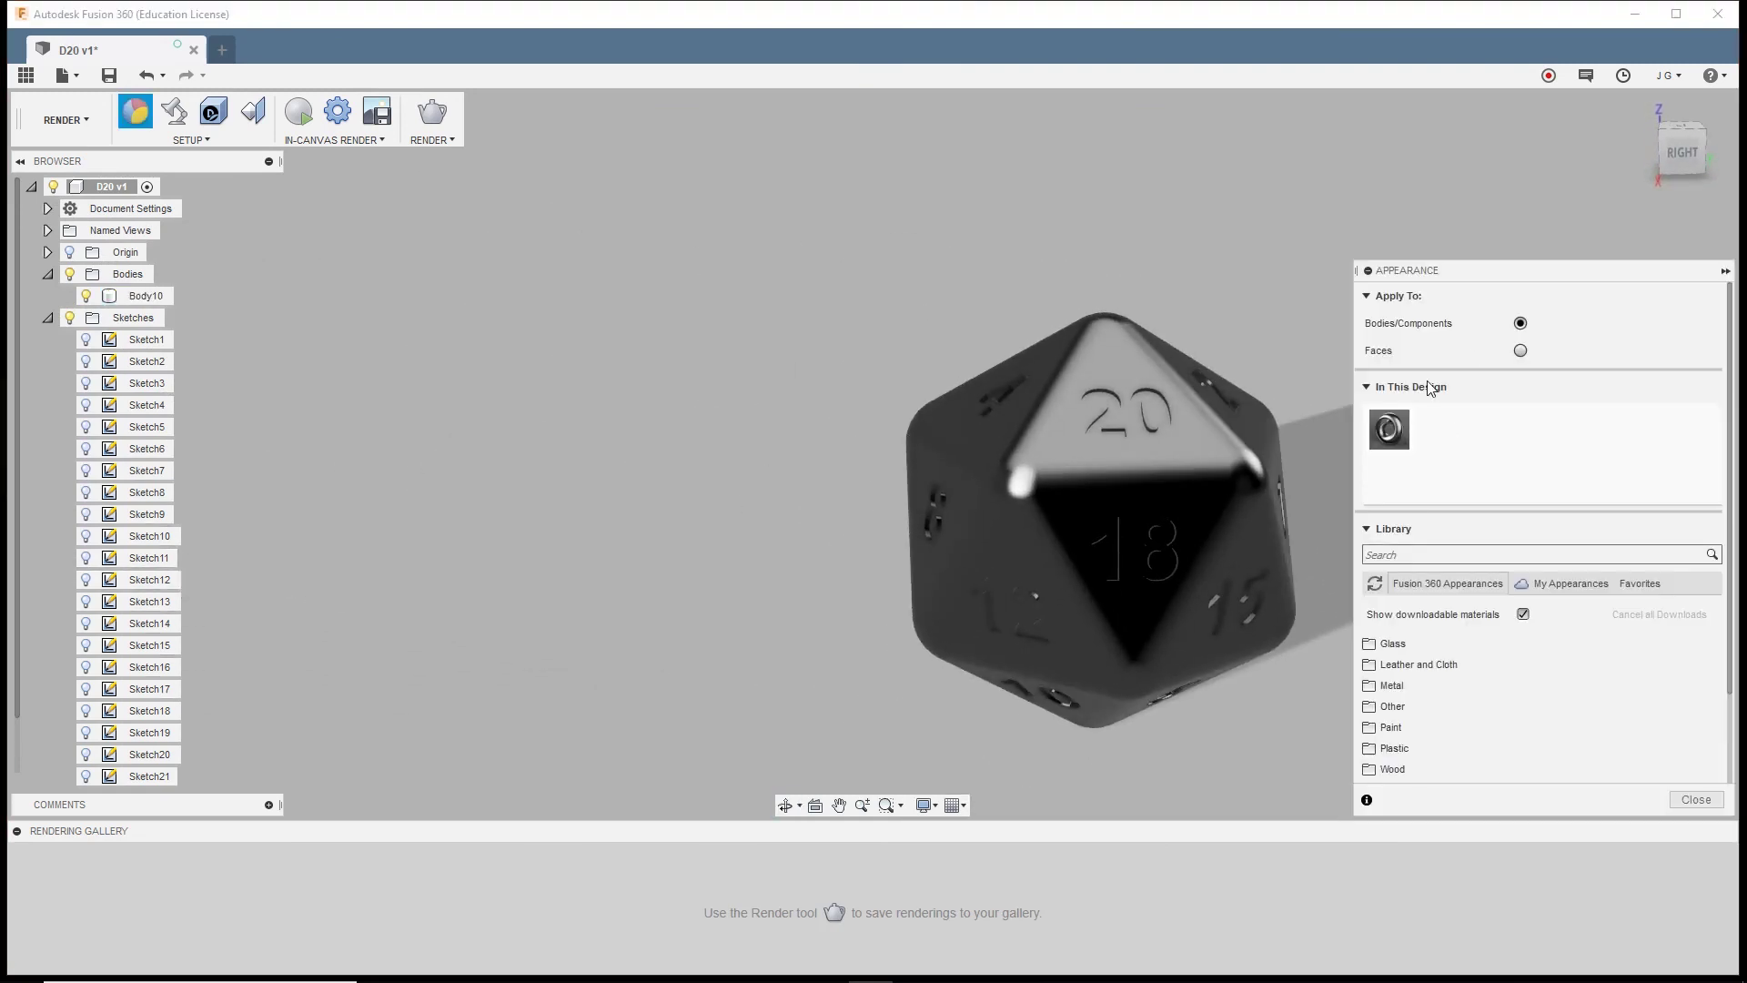
click(1424, 748)
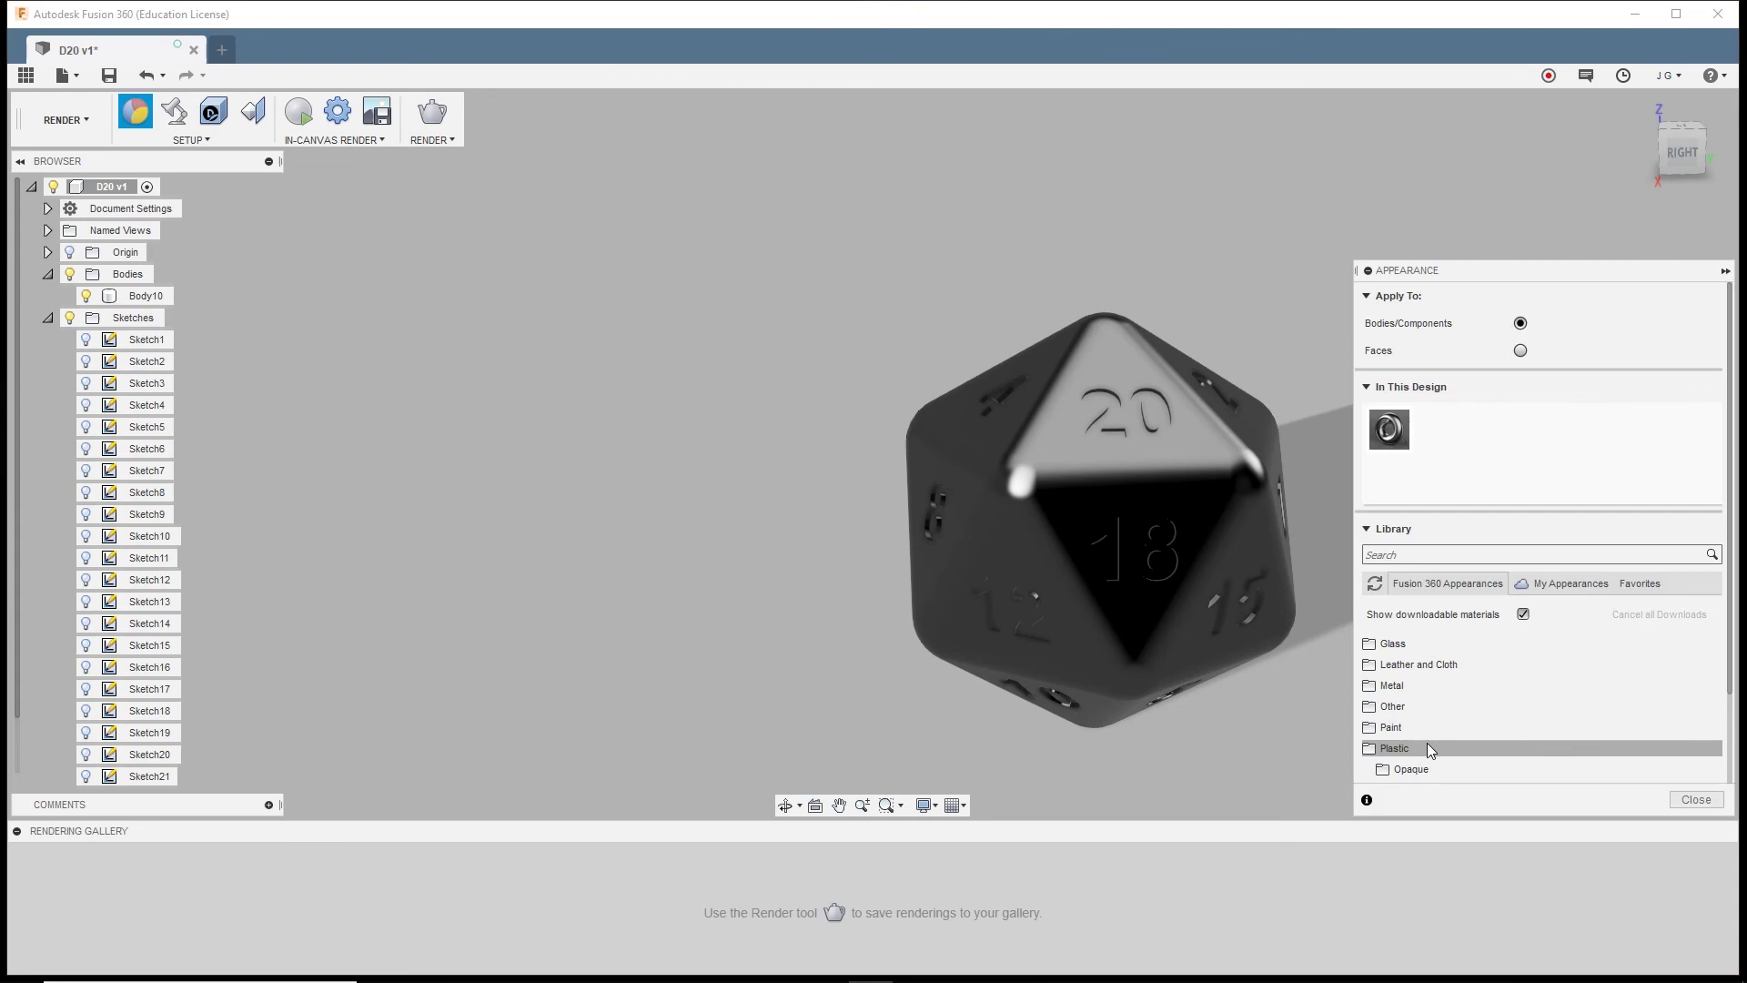
scroll(1427, 746, down, 2)
click(1468, 657)
scroll(1510, 660, down, 3)
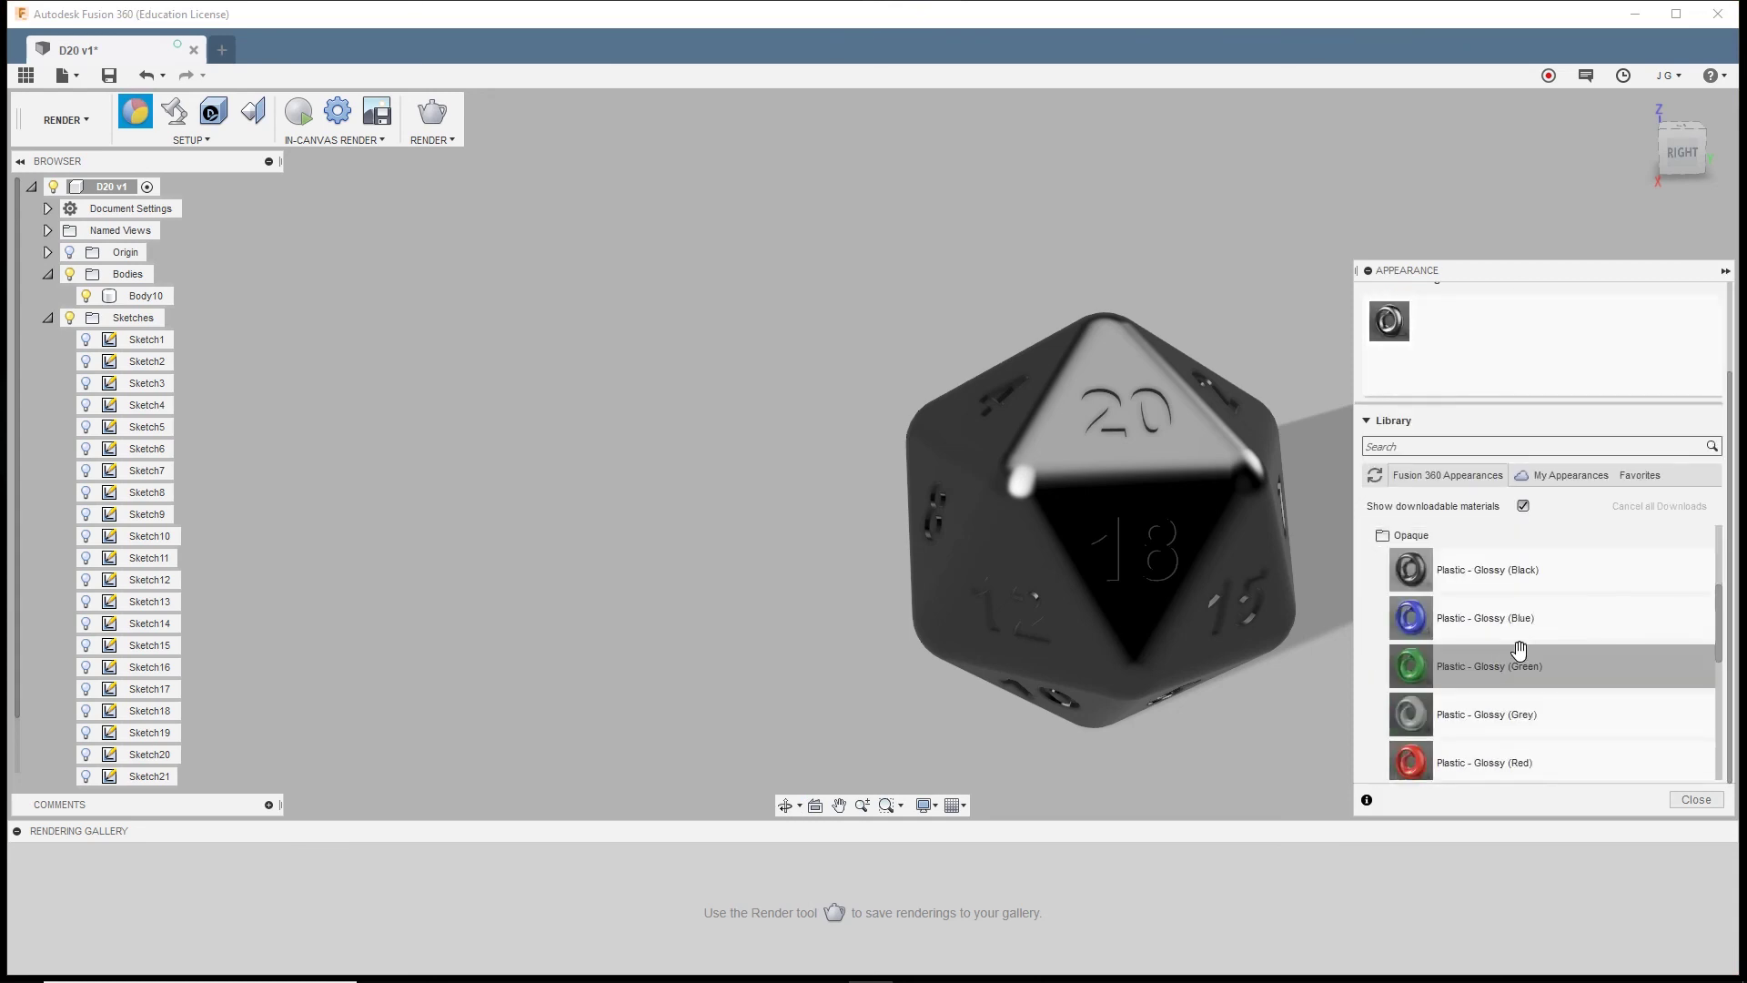
drag(1411, 624, 1380, 320)
middle_drag(1269, 623, 1144, 508)
shift+middle_drag(1144, 508, 1255, 505)
click(1372, 271)
scroll(1285, 192, up, 3)
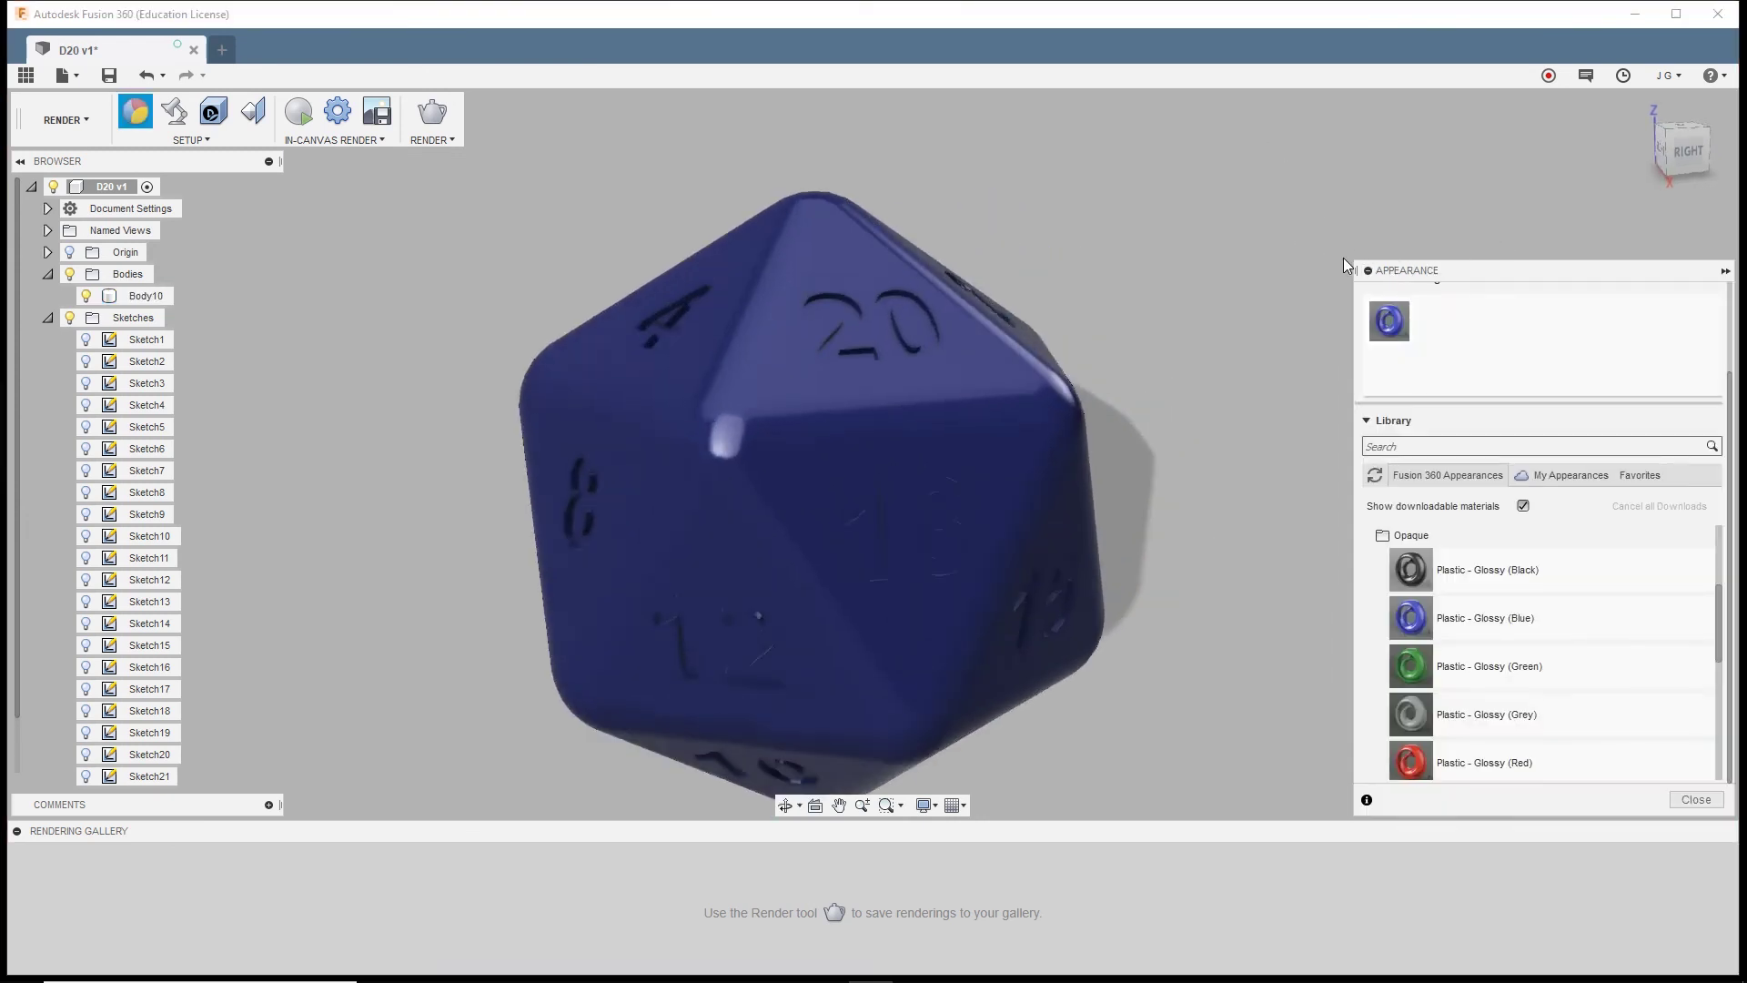
scroll(1336, 282, down, 3)
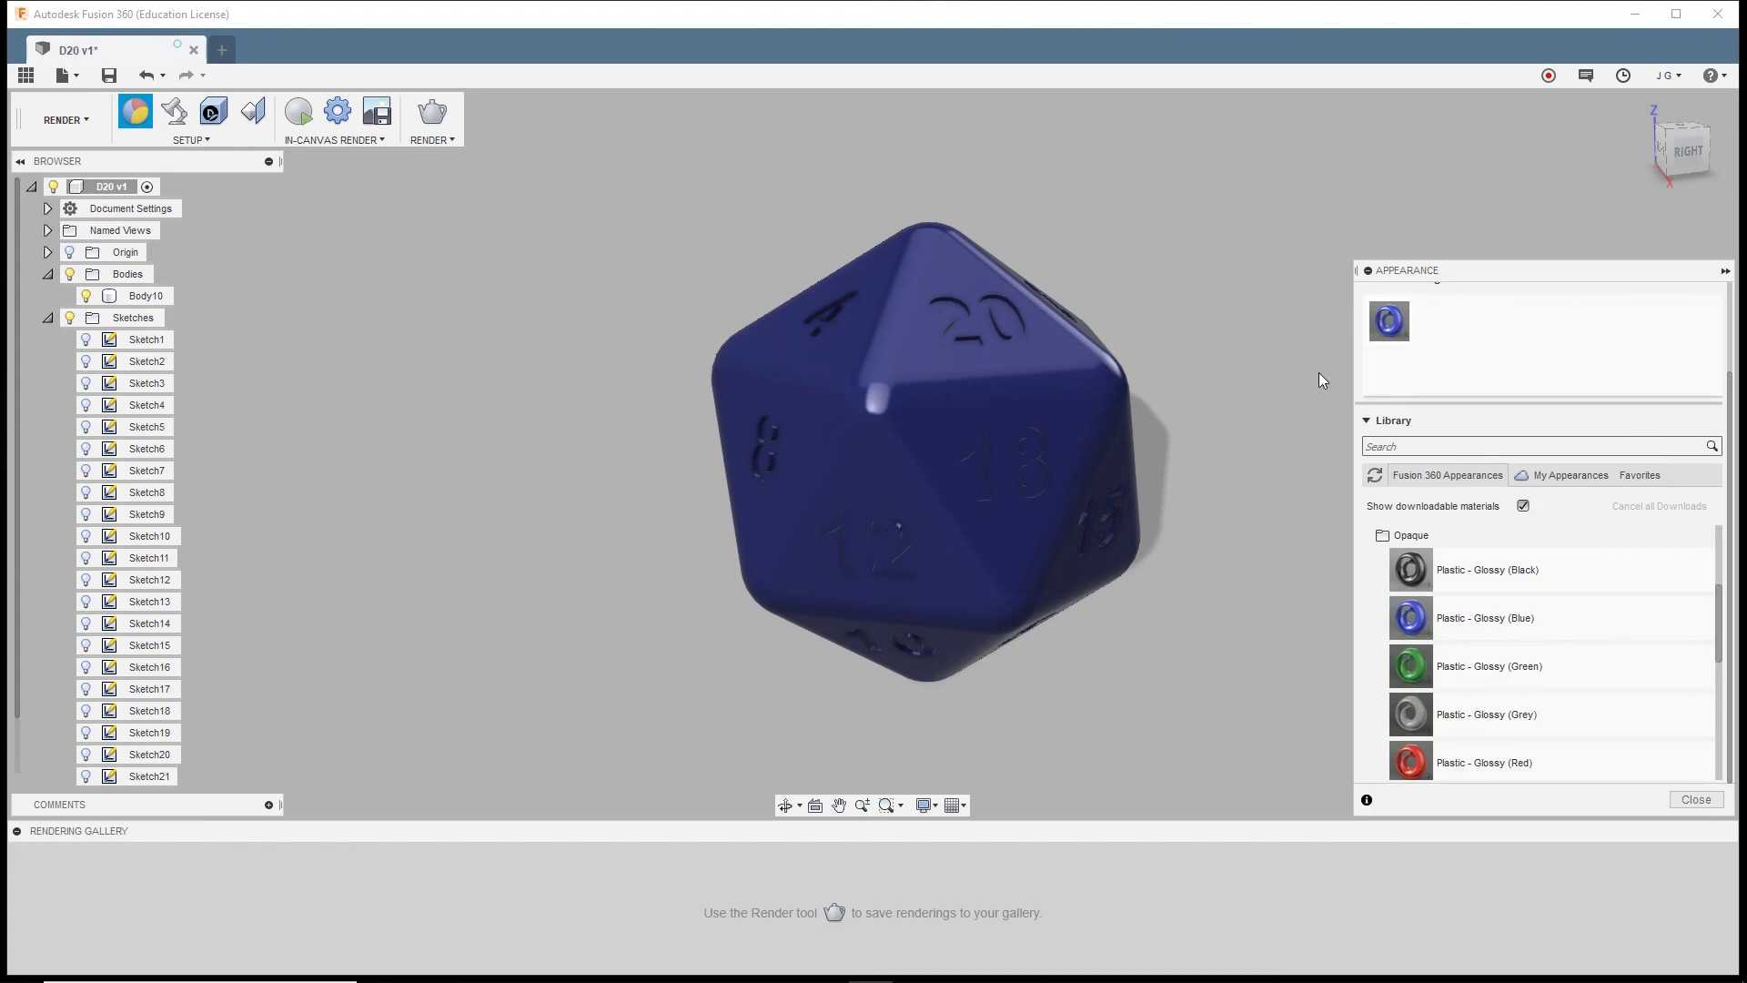